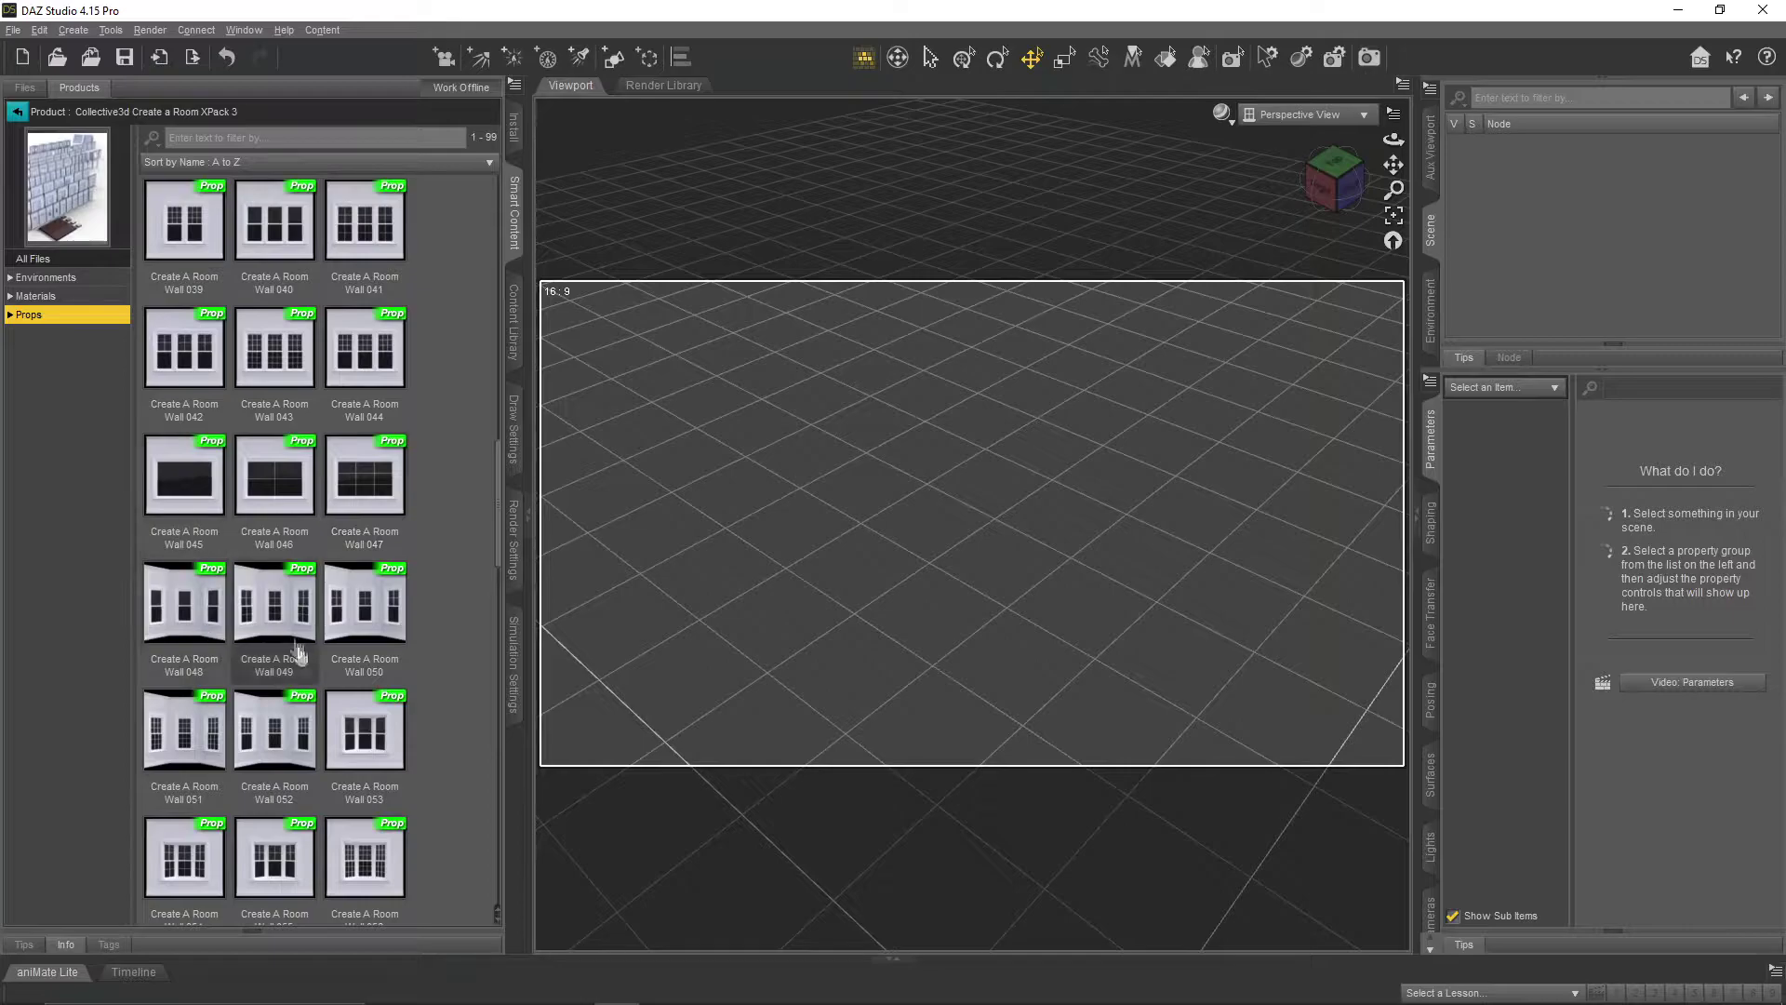
- Load the Create A Room Wall 049 bay window prop from XPack 3 into the empty scene
double_click(292, 628)
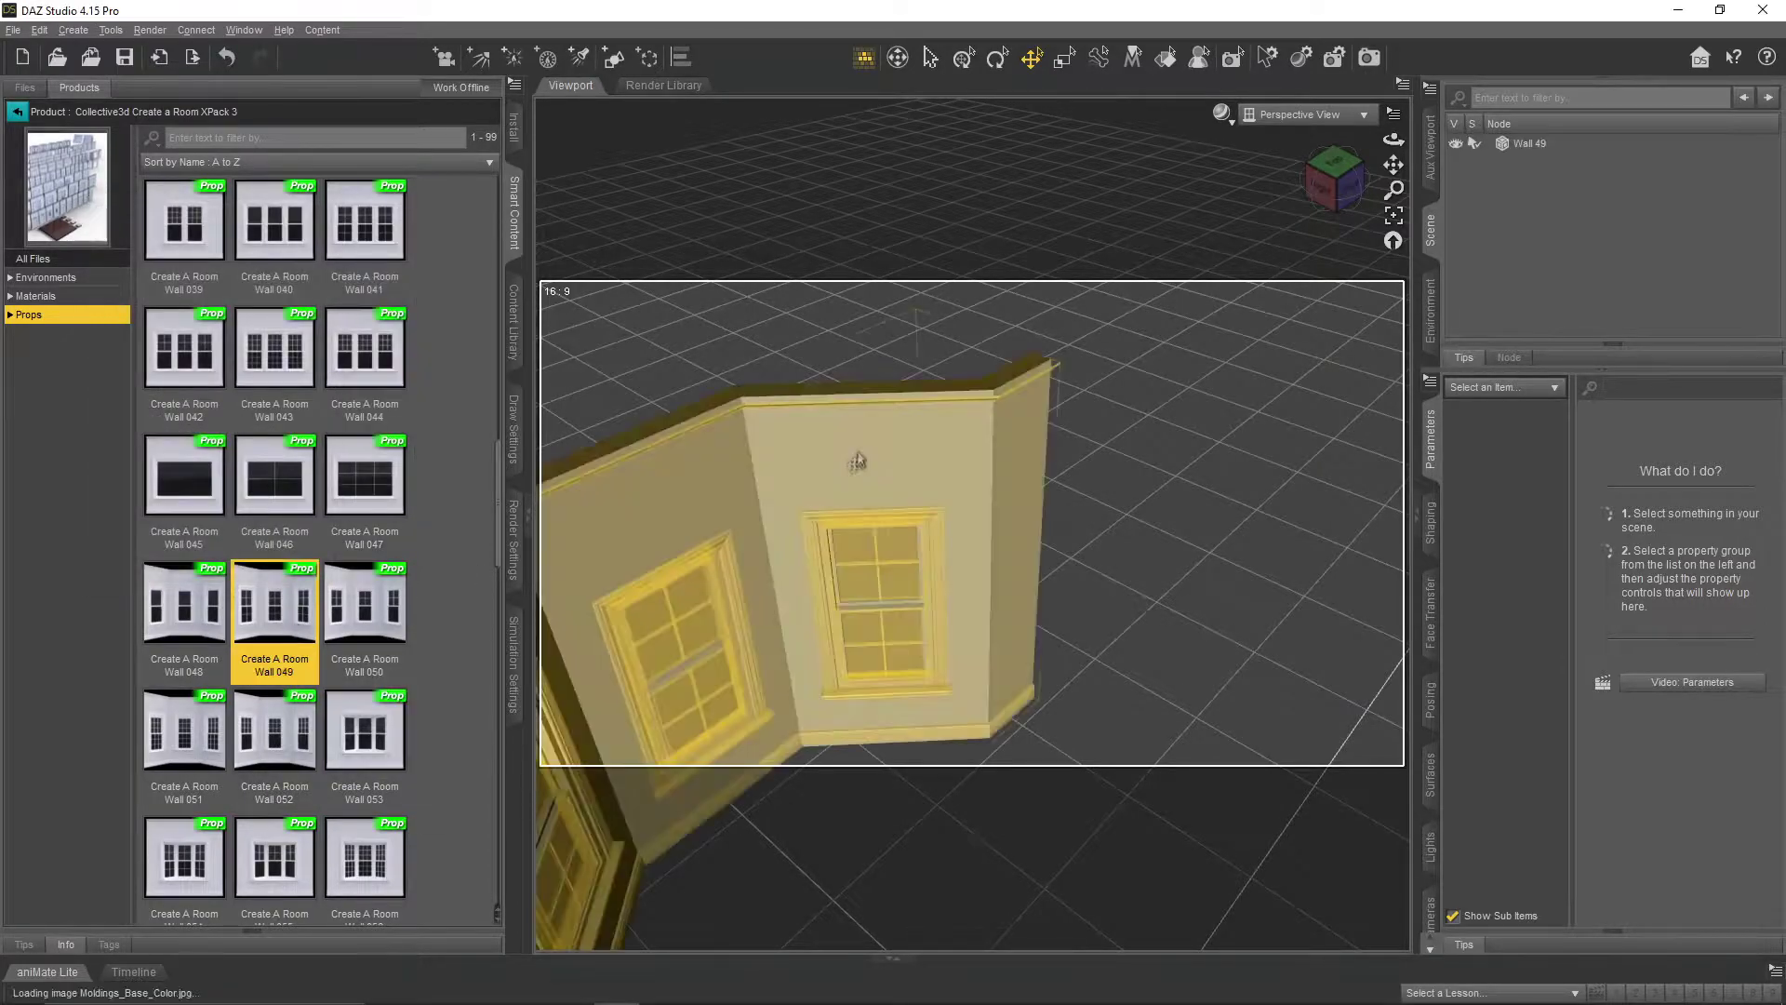
click(1394, 215)
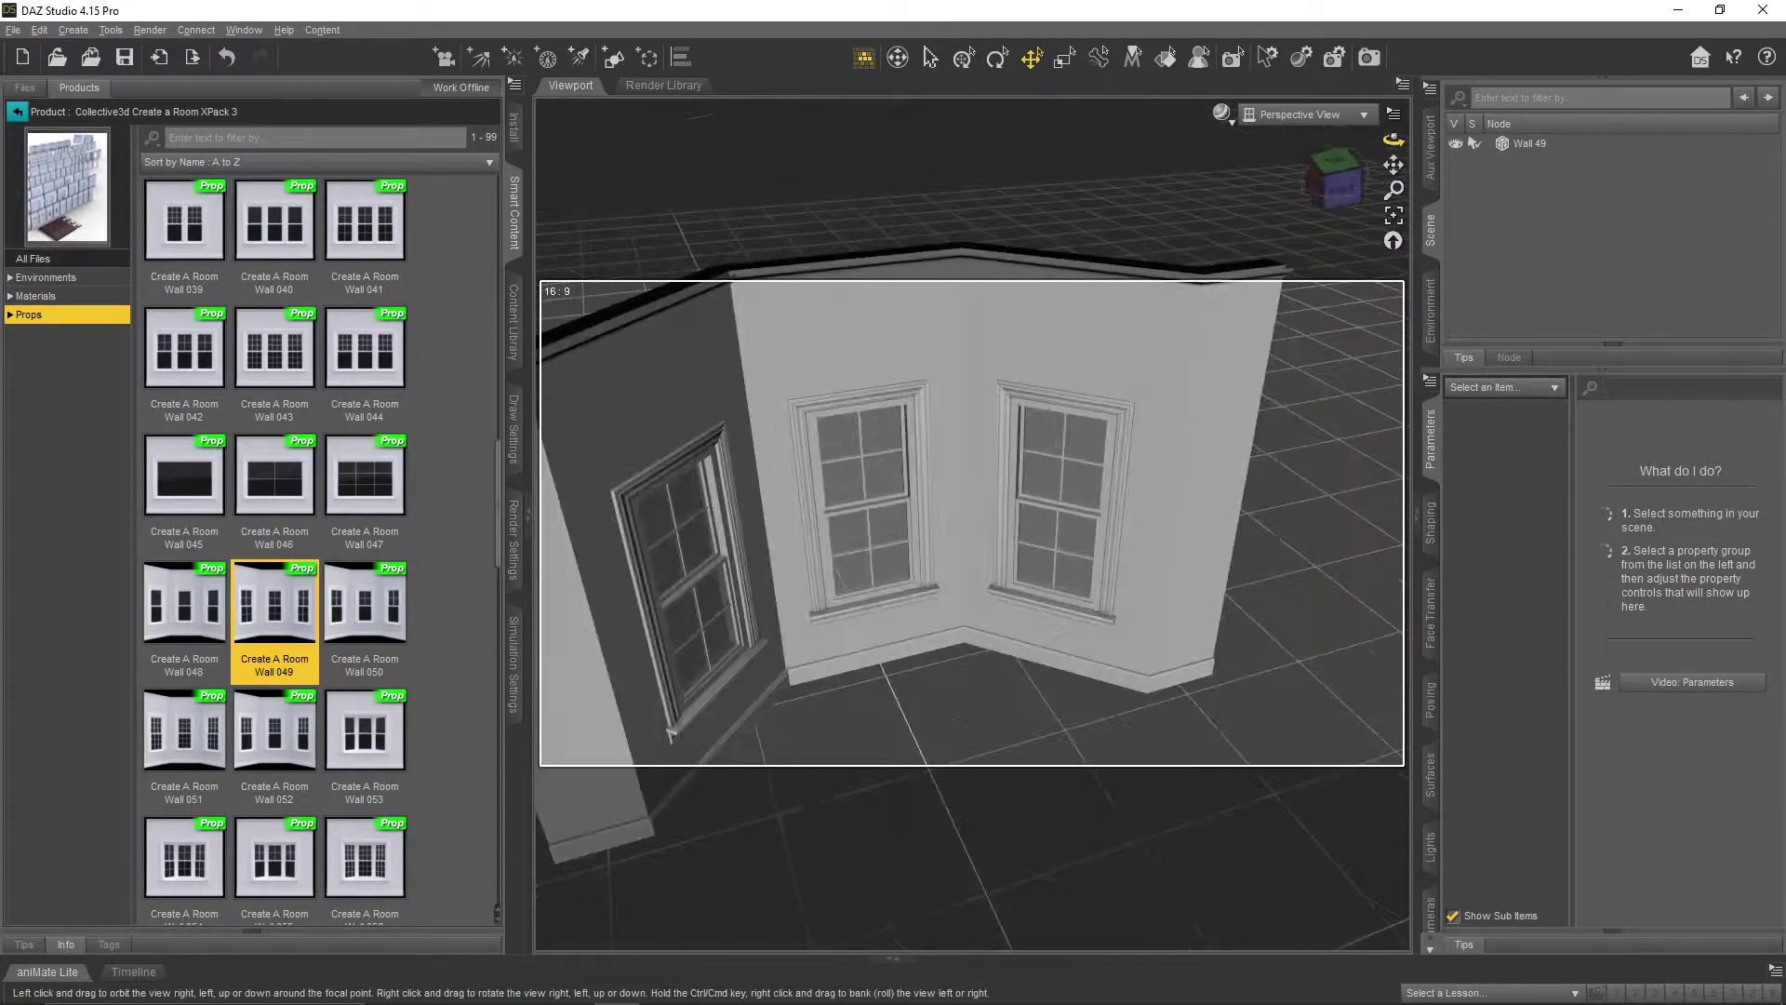
- Add the plain Create A Room Wall 026 prop and set its Y rotation to -90
scroll(262, 414, up, 6)
scroll(262, 414, up, 3)
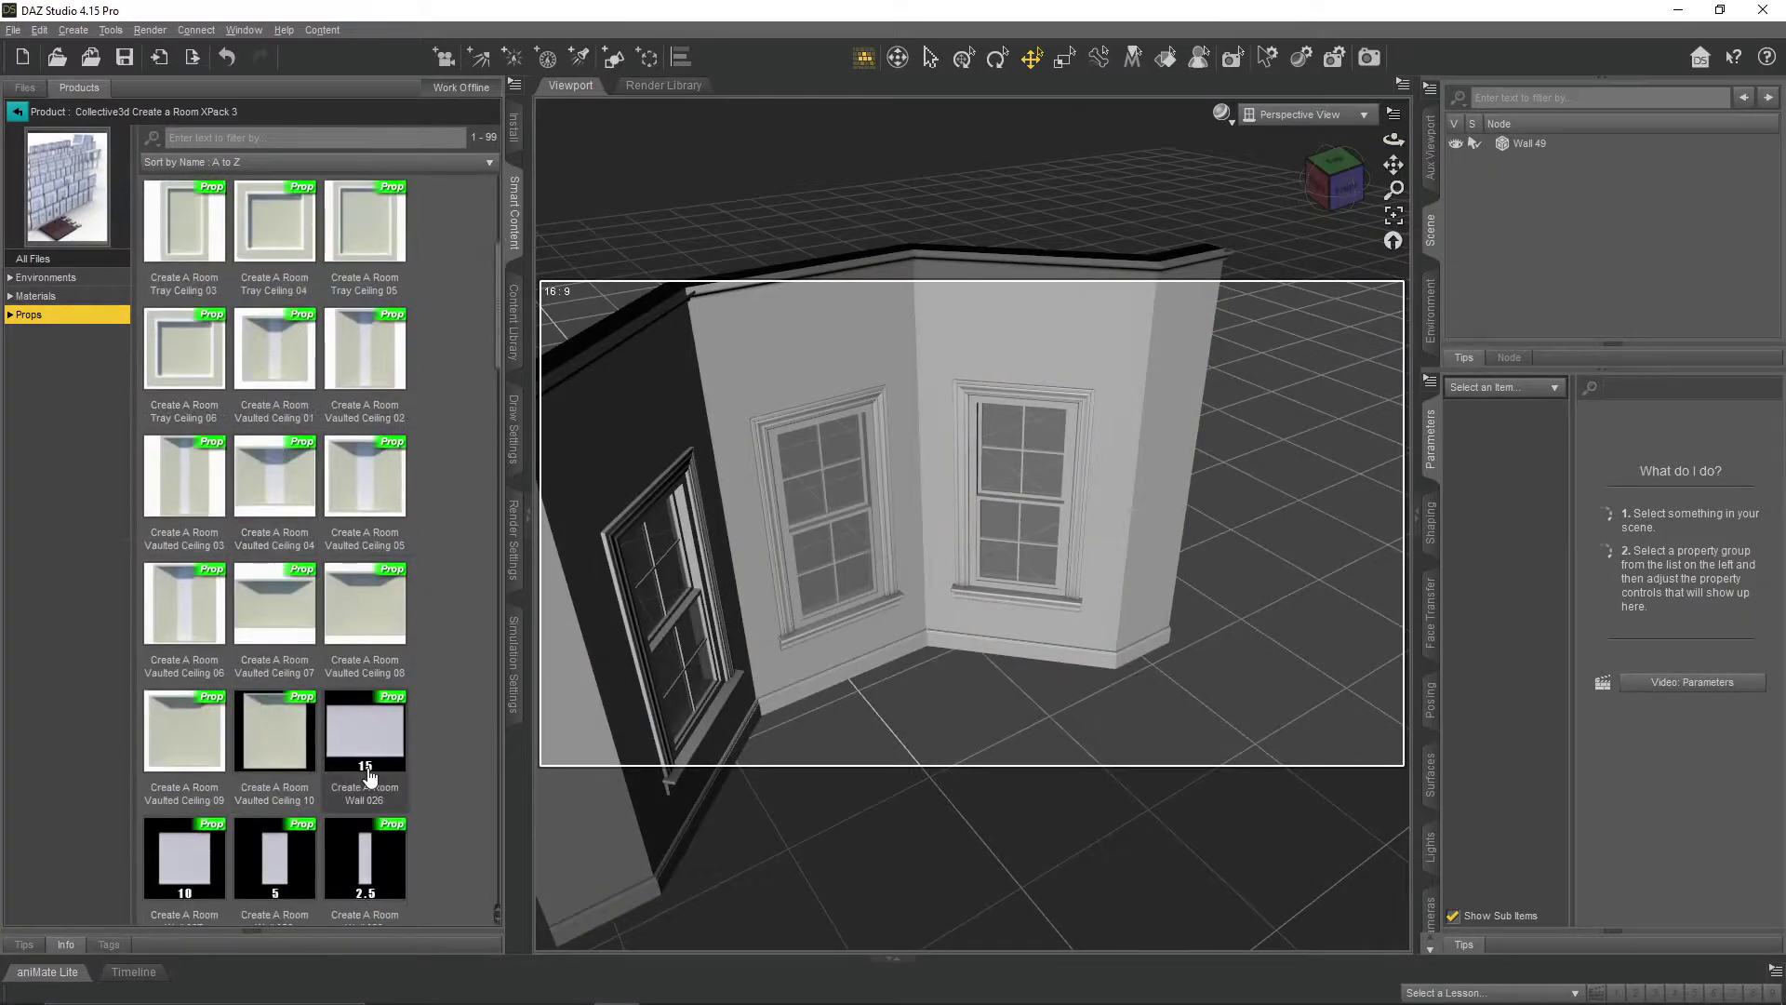
double_click(367, 735)
click(1012, 487)
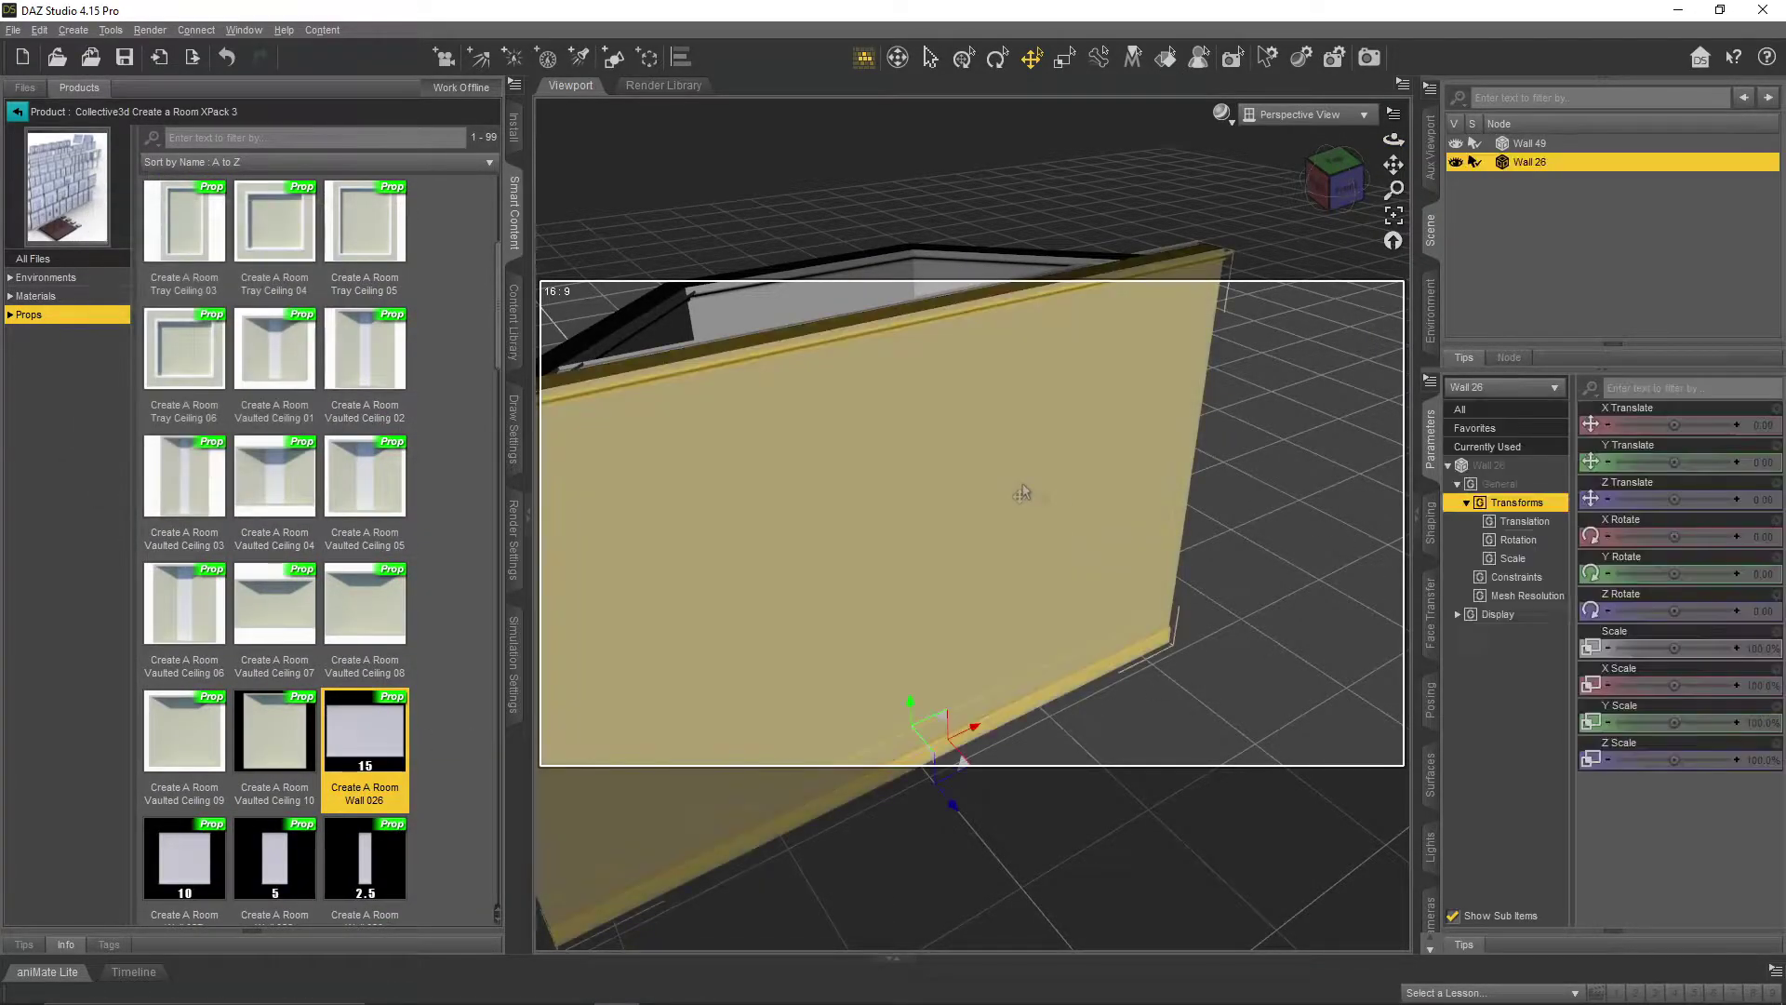
text(-90)
key(Return)
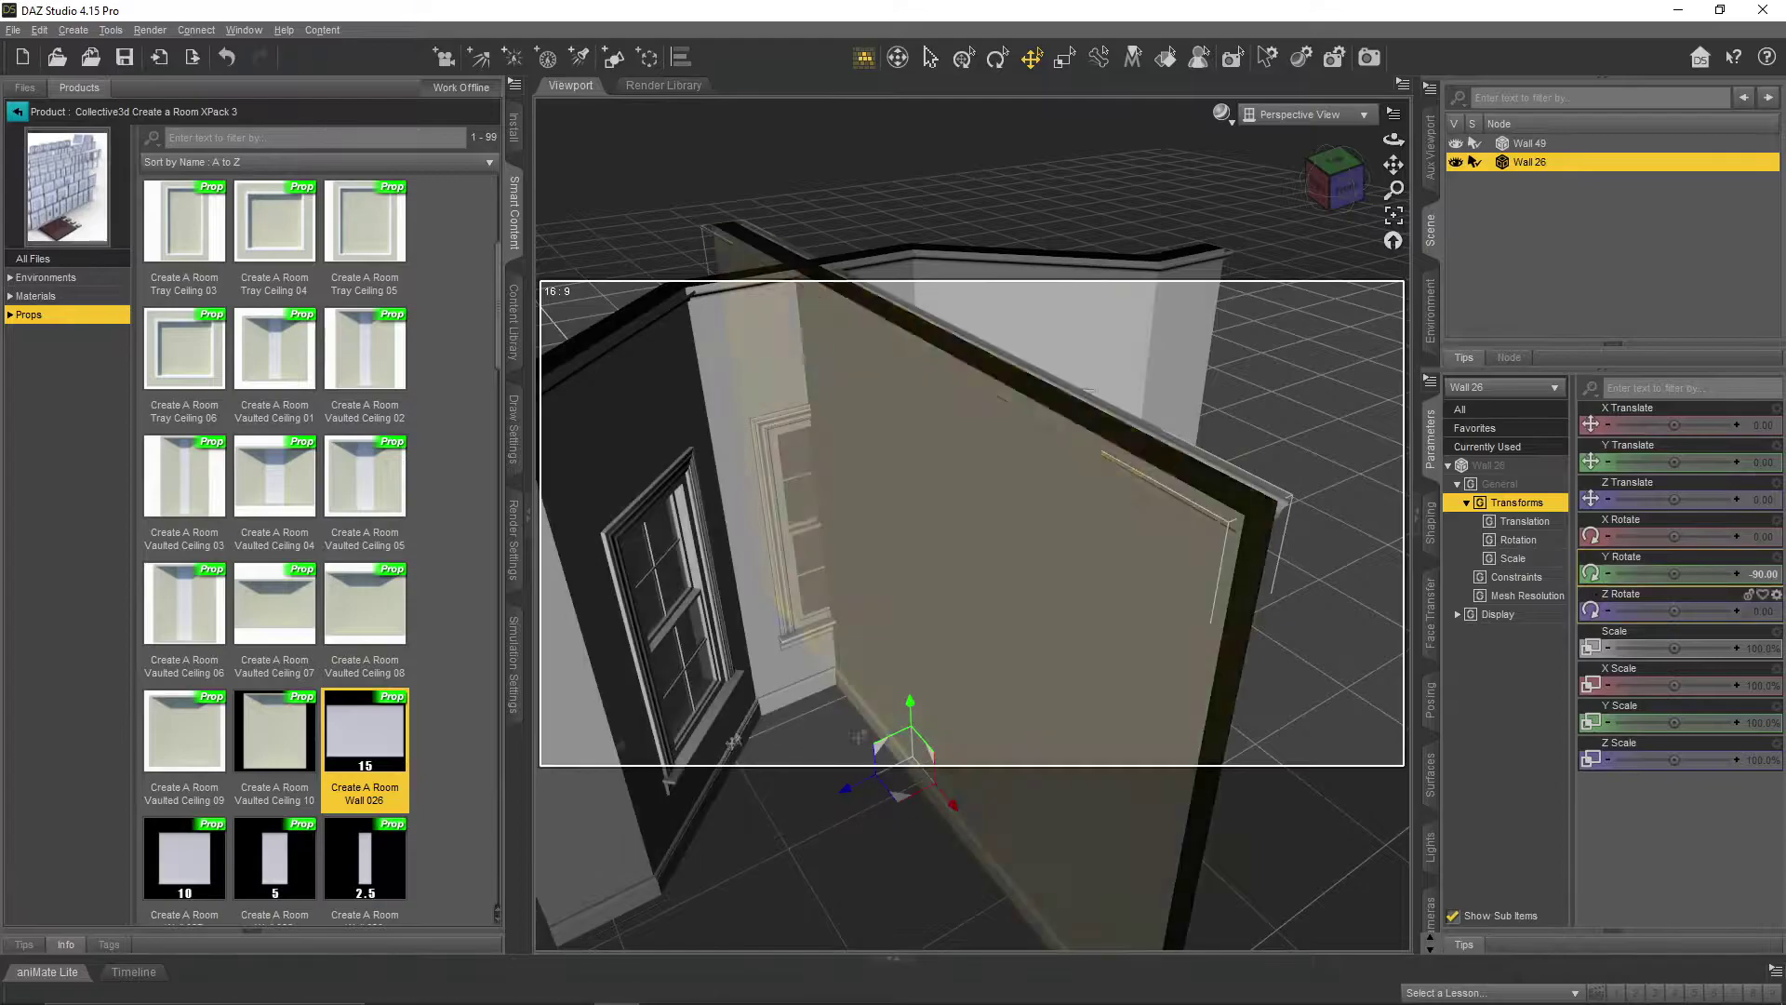
- Move the plain wall against the end of the bay window wall, to about X 237 and Z 223
drag(896, 807, 1423, 897)
drag(1393, 139, 1534, 139)
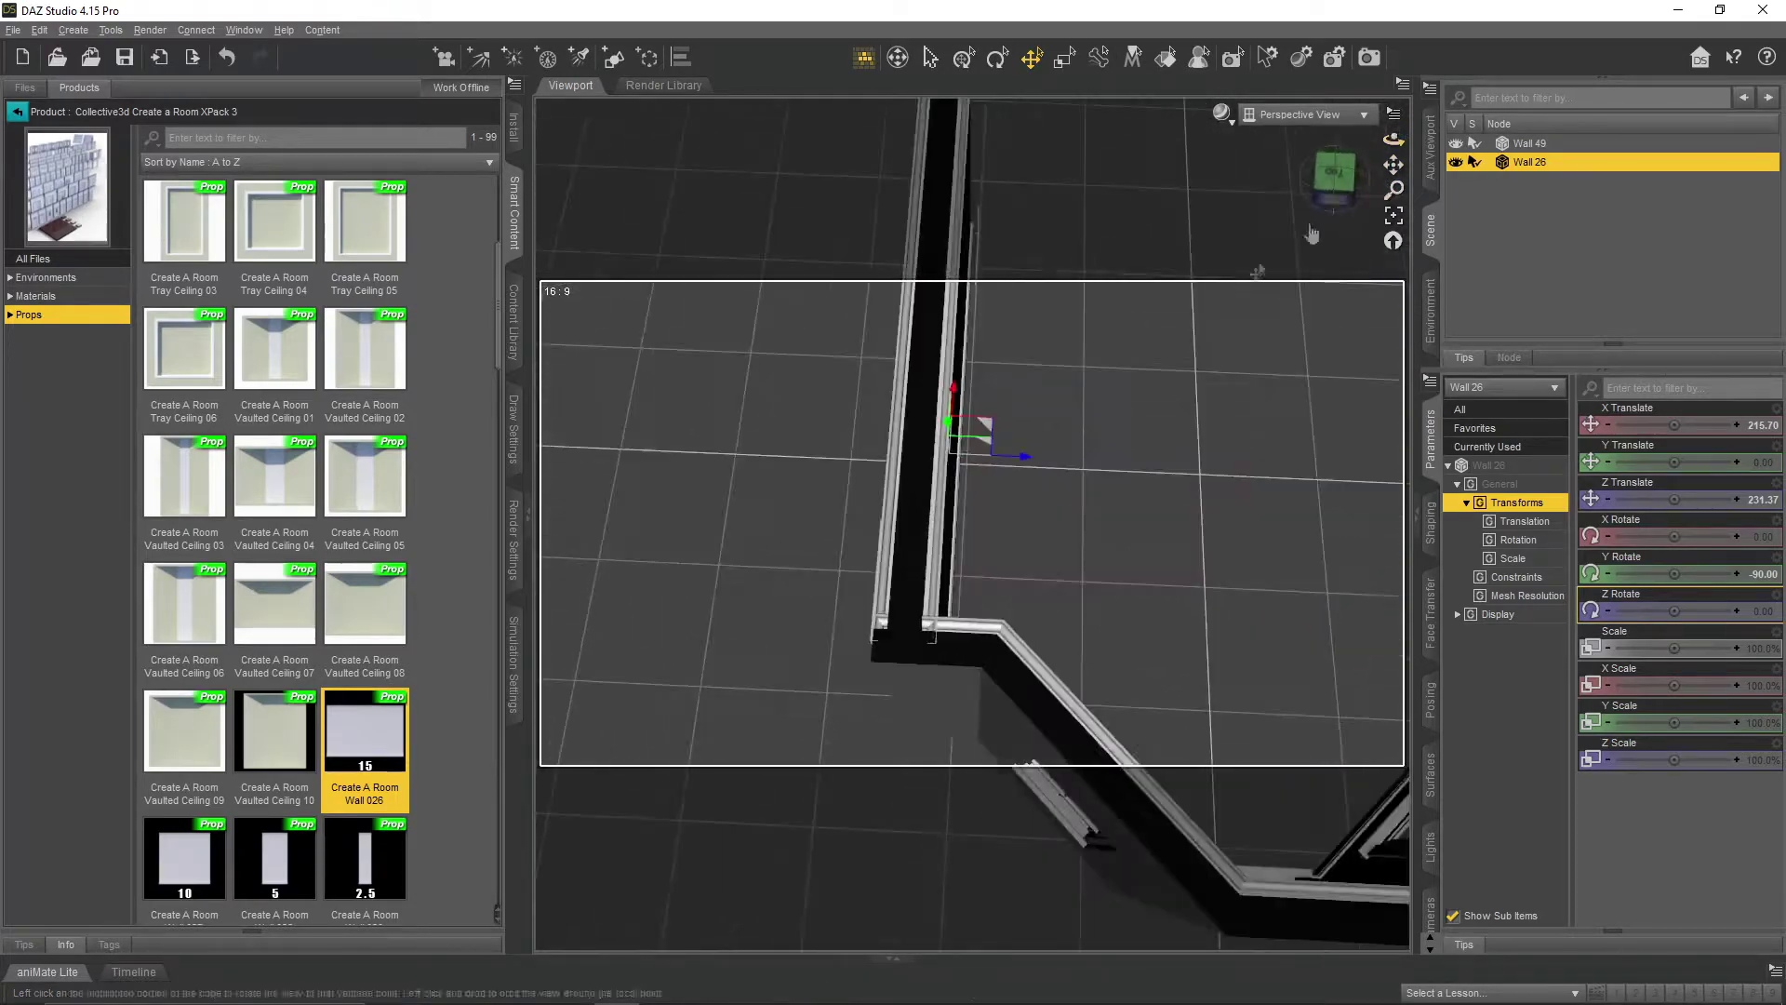
mouse_move(986, 431)
mouse_down()
mouse_move(945, 431)
mouse_move(962, 437)
mouse_up()
drag(1392, 138, 1288, 41)
scroll(1301, 430, down, 4)
drag(1392, 138, 1386, 205)
drag(1120, 822, 1107, 446)
drag(1392, 139, 1453, 212)
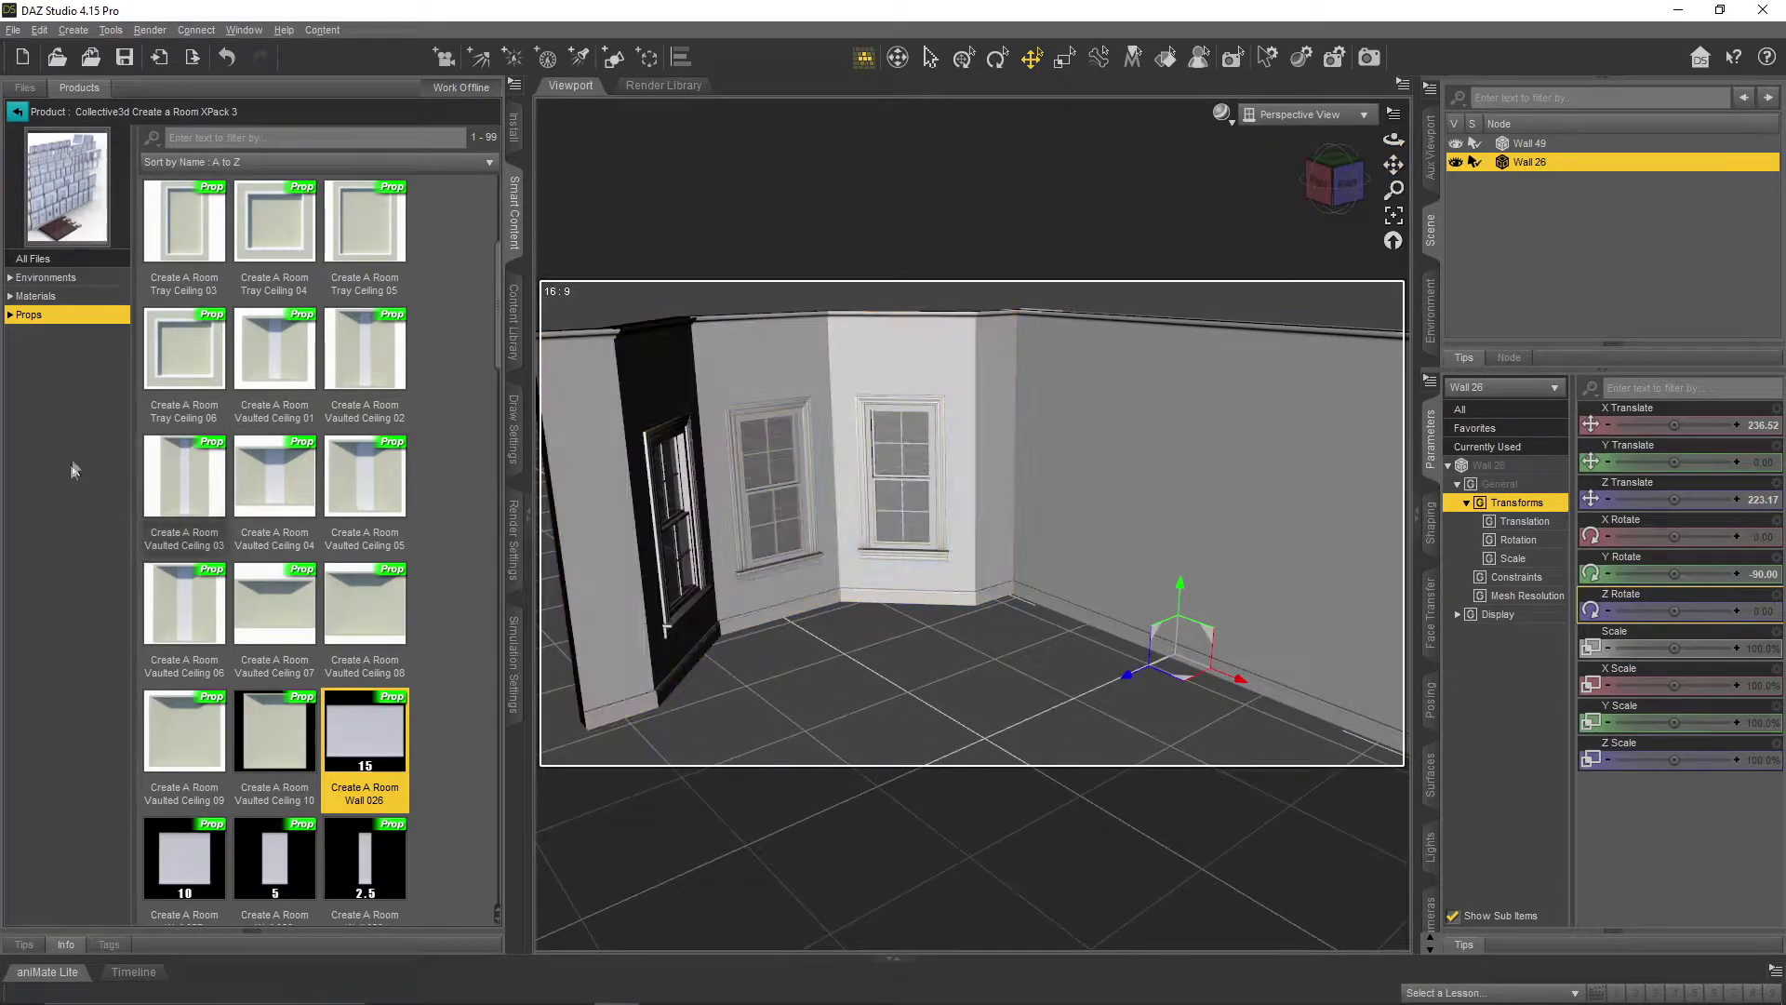
- Load the Create A Room Floor 3 prop beneath the bay window and side wall
click(44, 297)
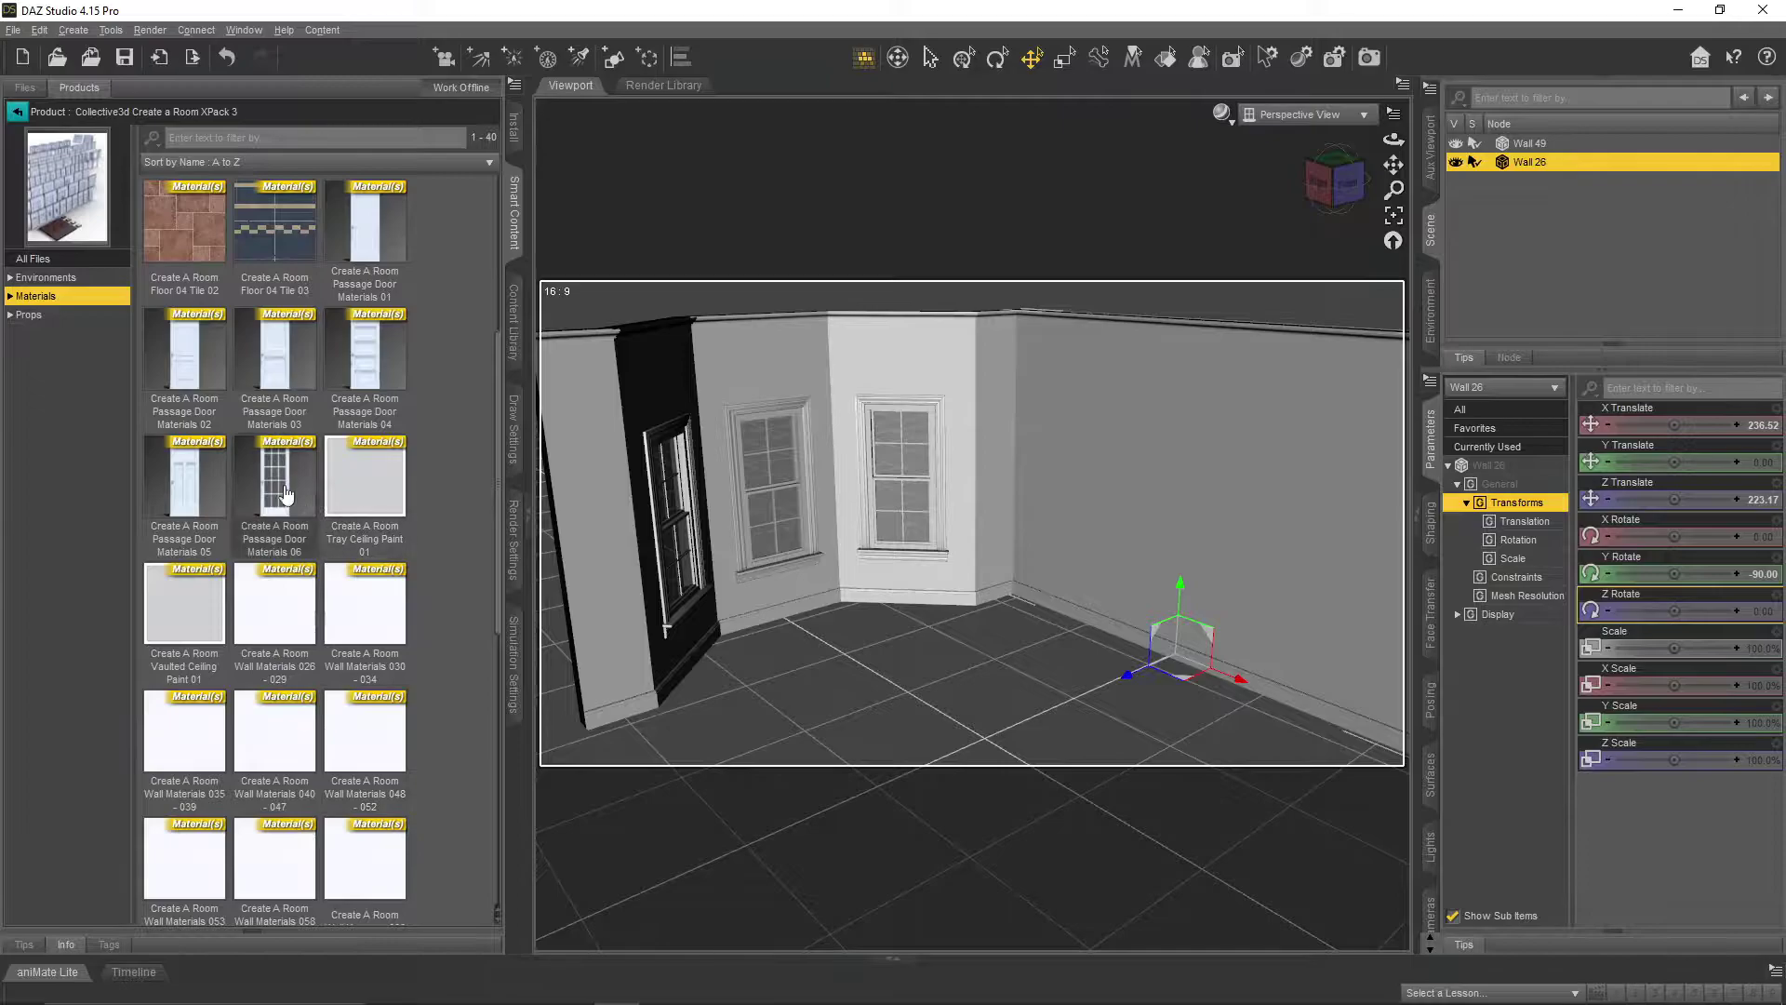
click(24, 314)
scroll(333, 586, down, 3)
scroll(316, 623, up, 3)
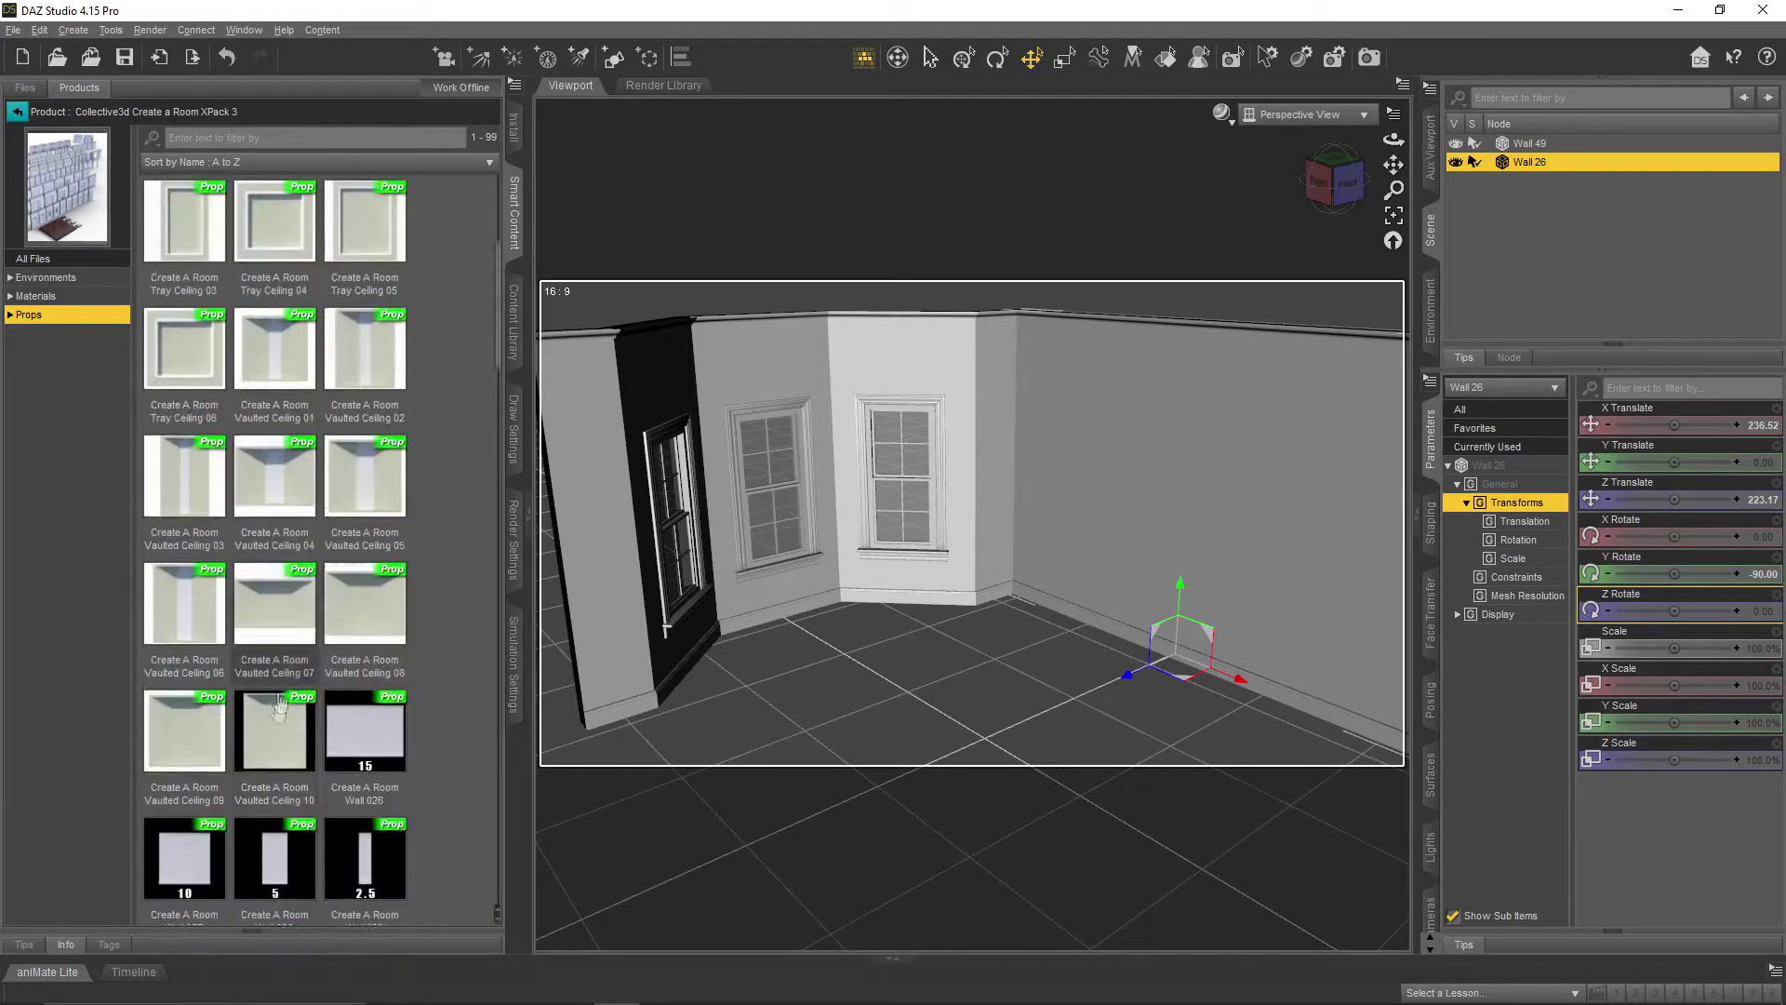
scroll(274, 760, up, 3)
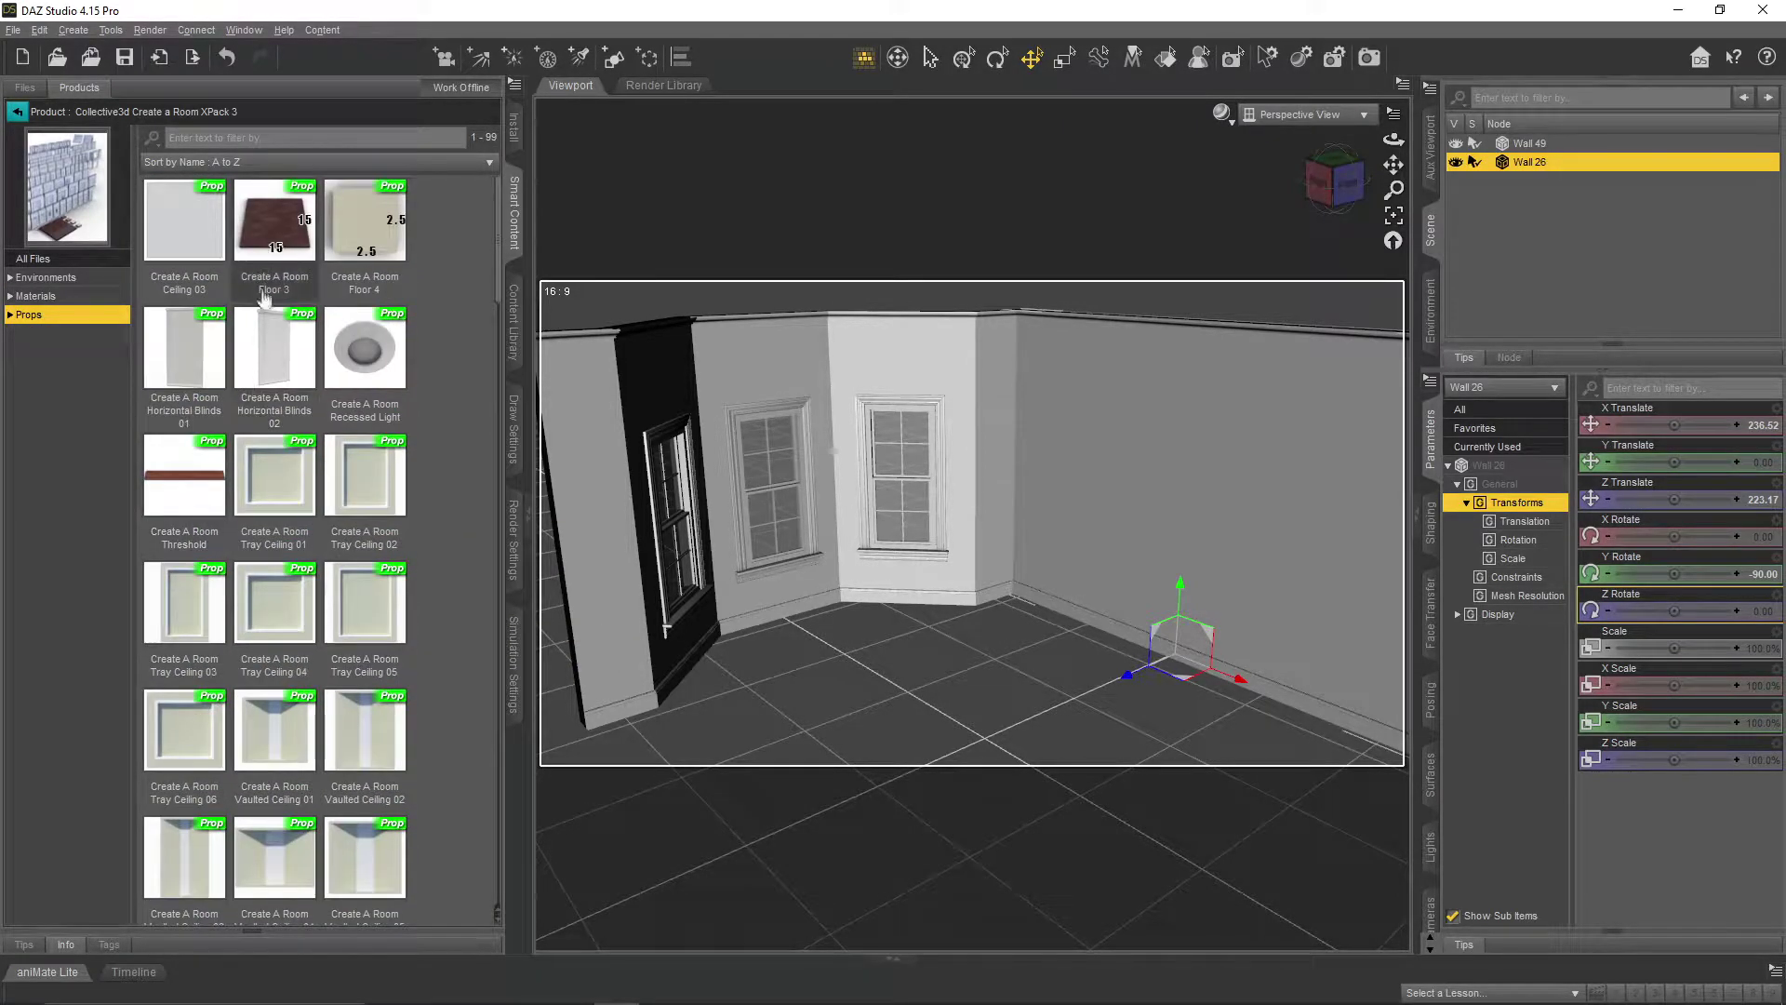
double_click(256, 277)
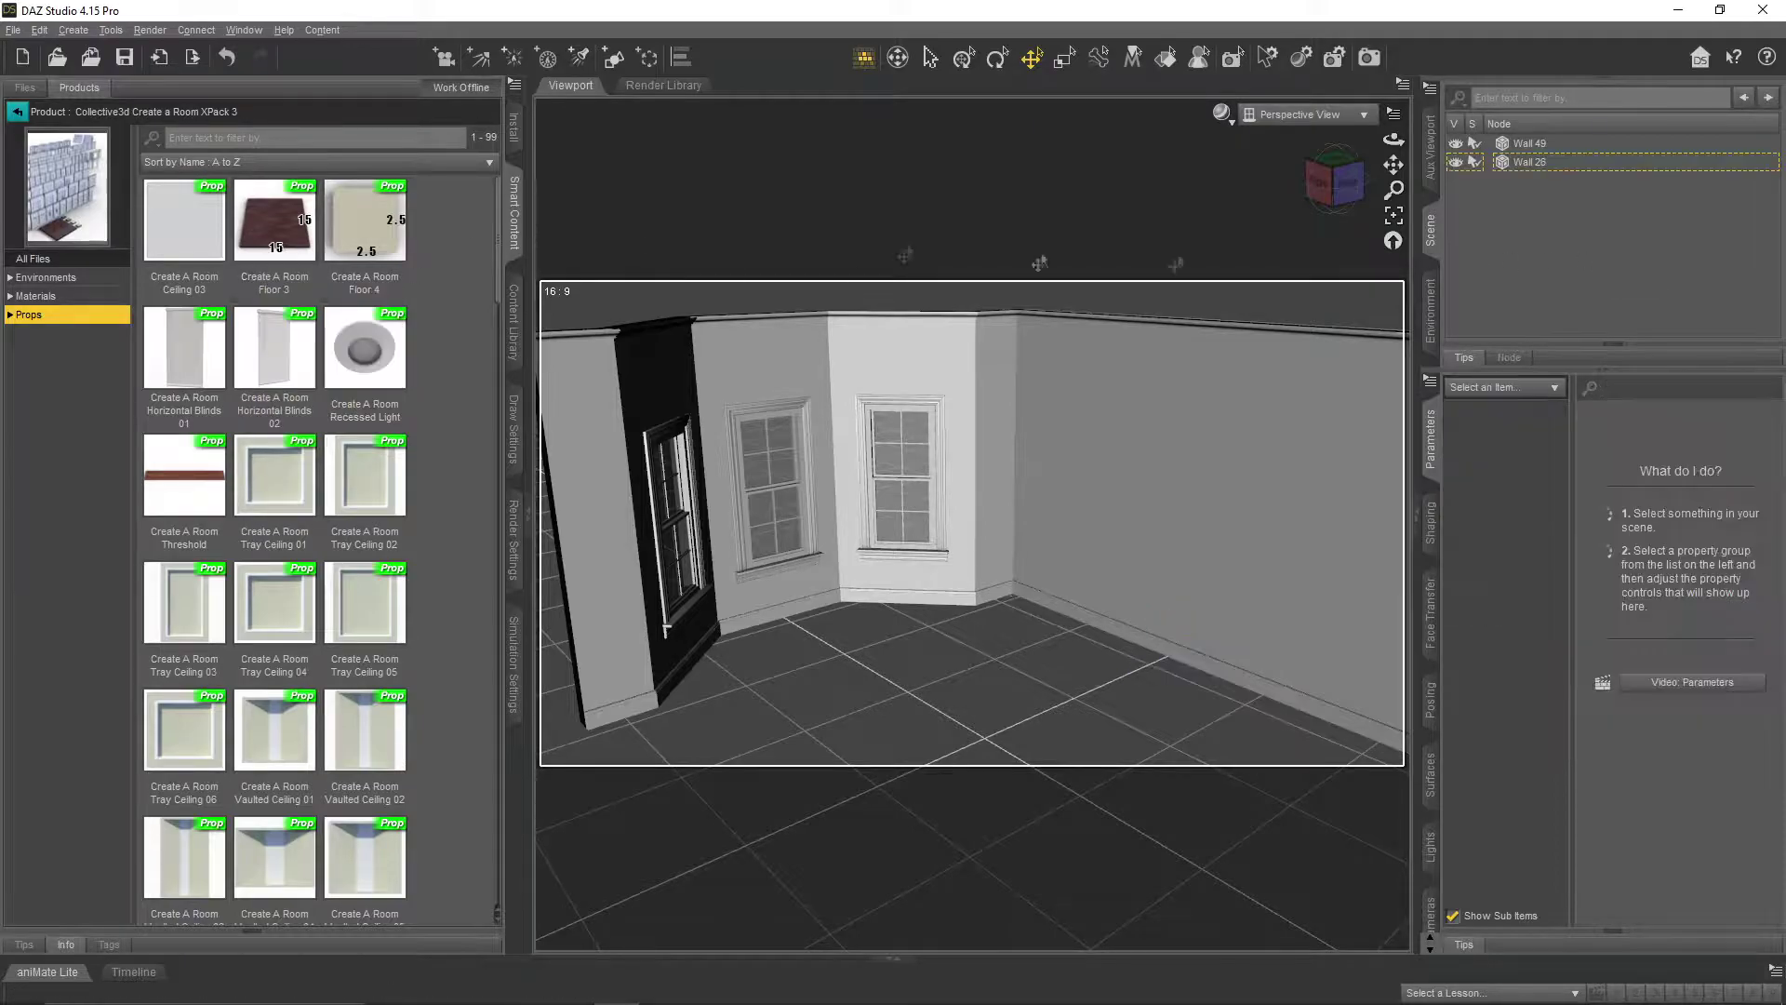
drag(1033, 773, 961, 710)
drag(1392, 140, 1495, 206)
- Add a second Floor 3 prop and extend the floor by moving it to about 378 on Z
double_click(269, 255)
drag(1488, 648, 1488, 638)
drag(1392, 139, 1331, 56)
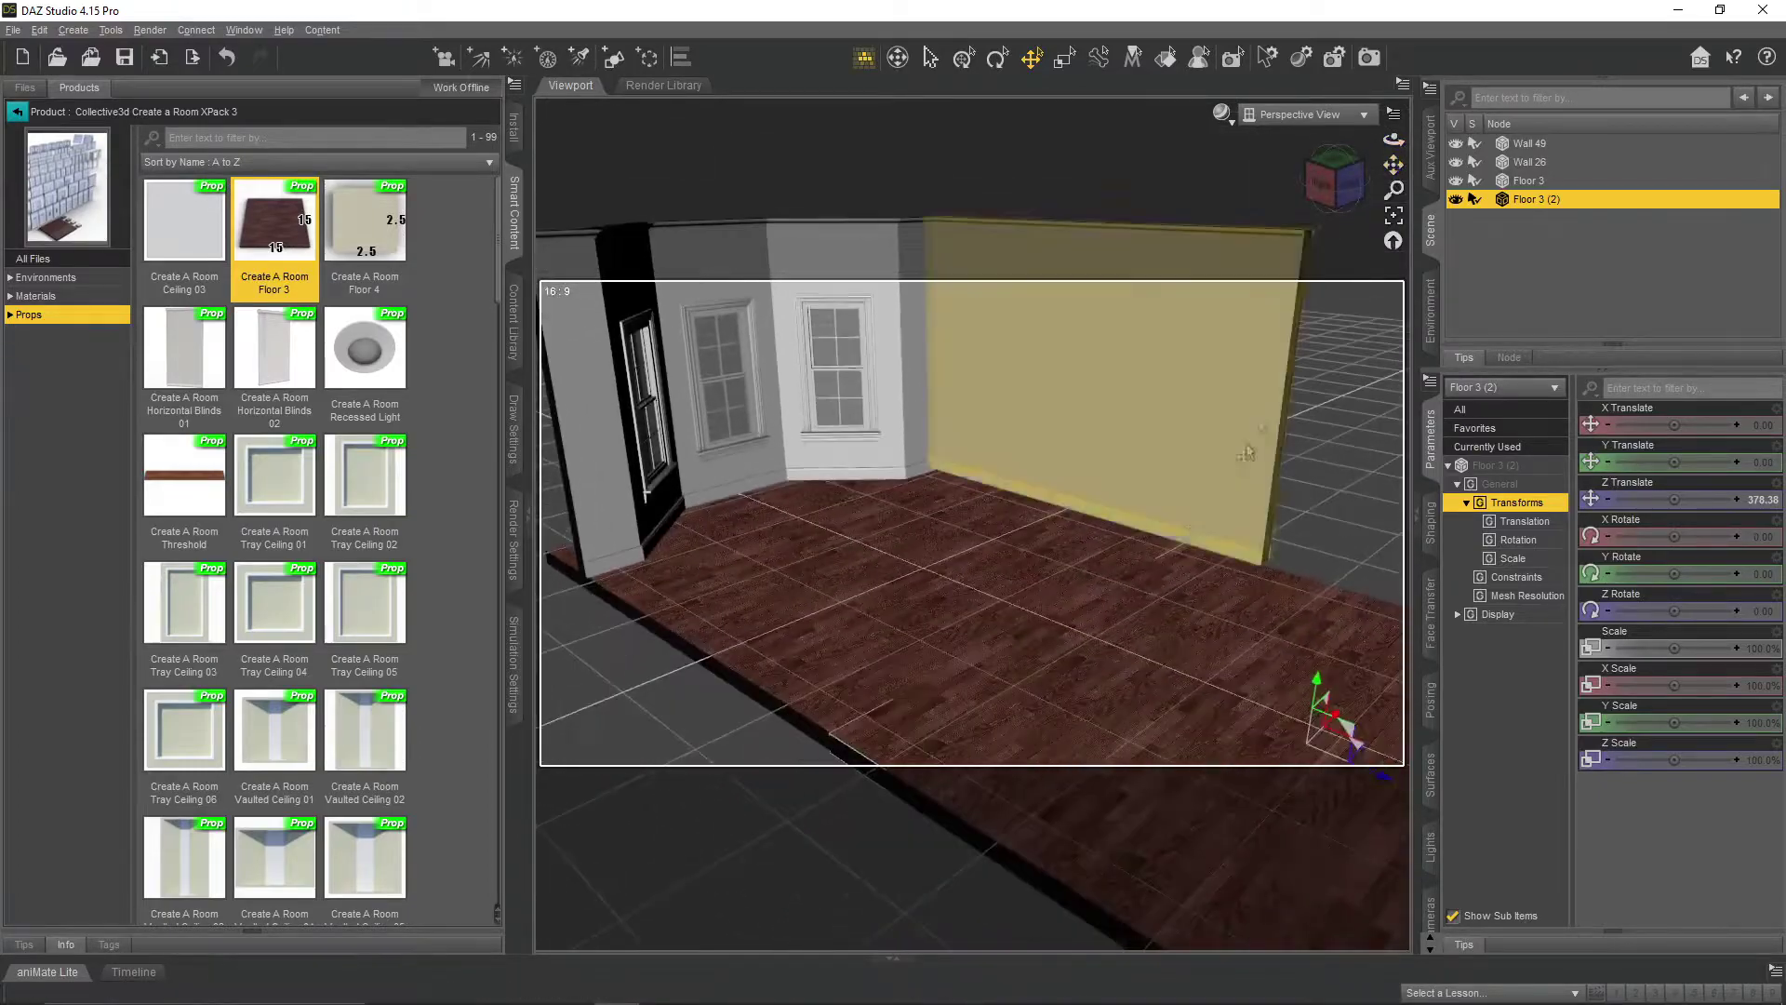
scroll(949, 590, up, 3)
drag(1392, 140, 1437, 218)
scroll(1264, 658, down, 3)
click(652, 749)
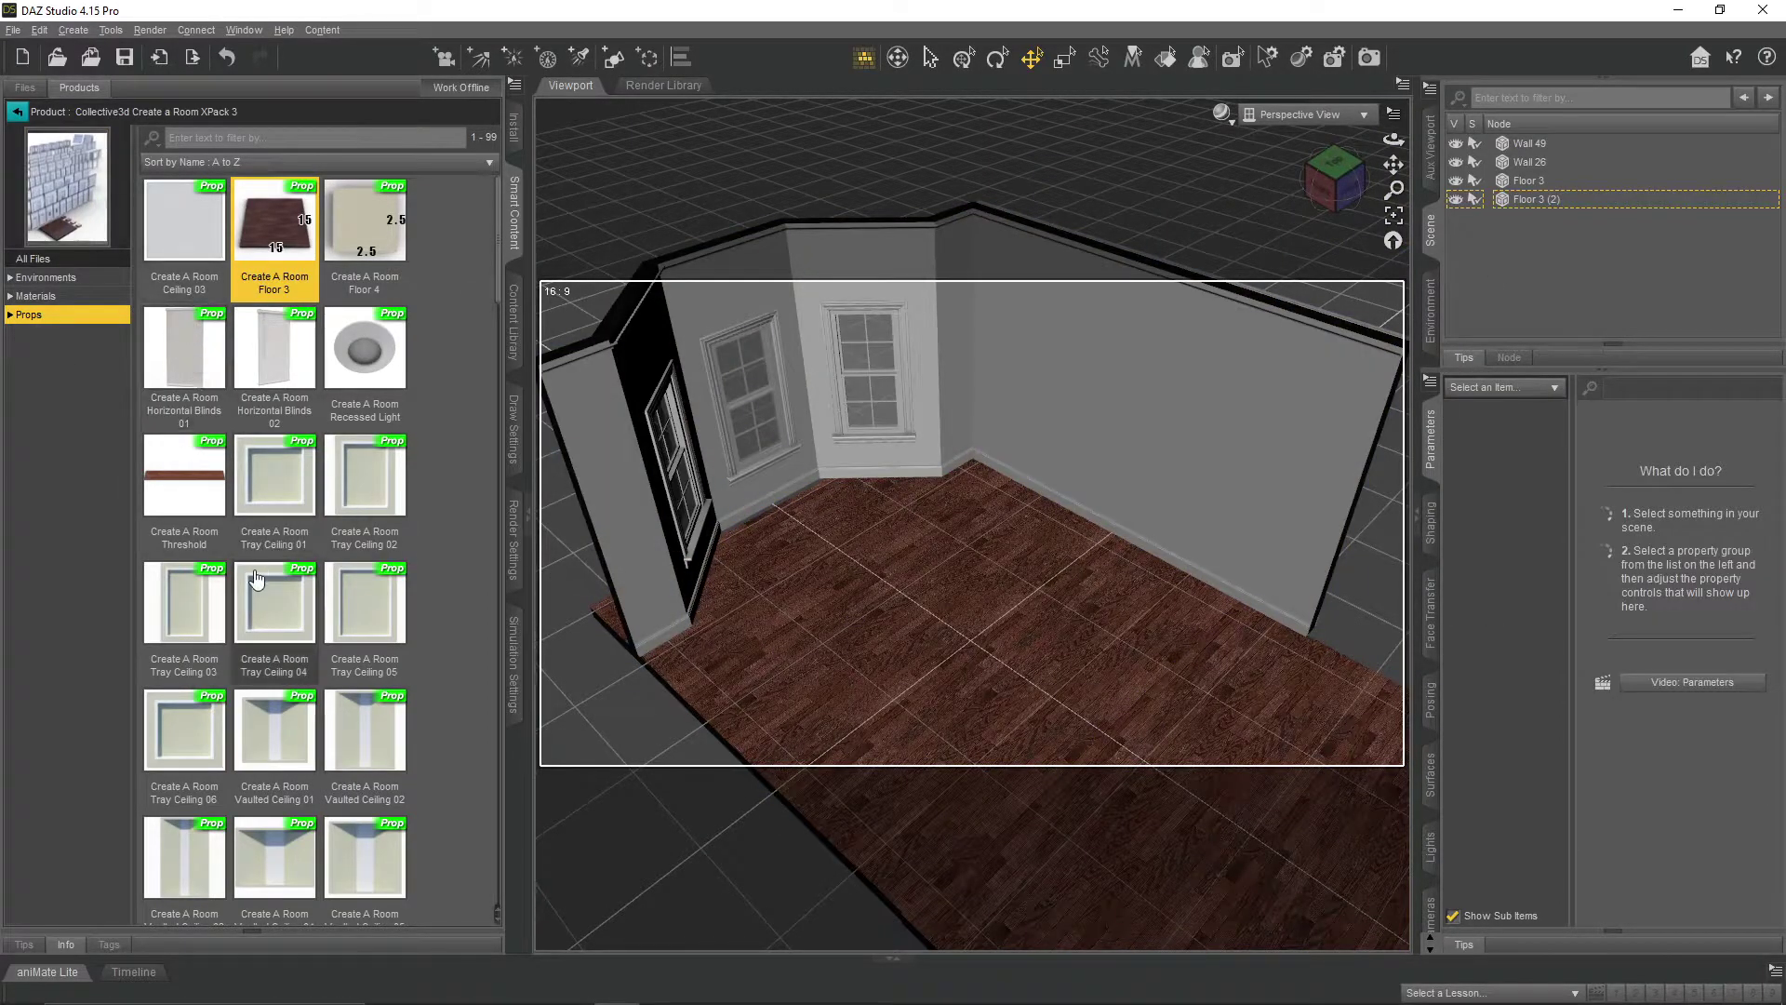
click(35, 296)
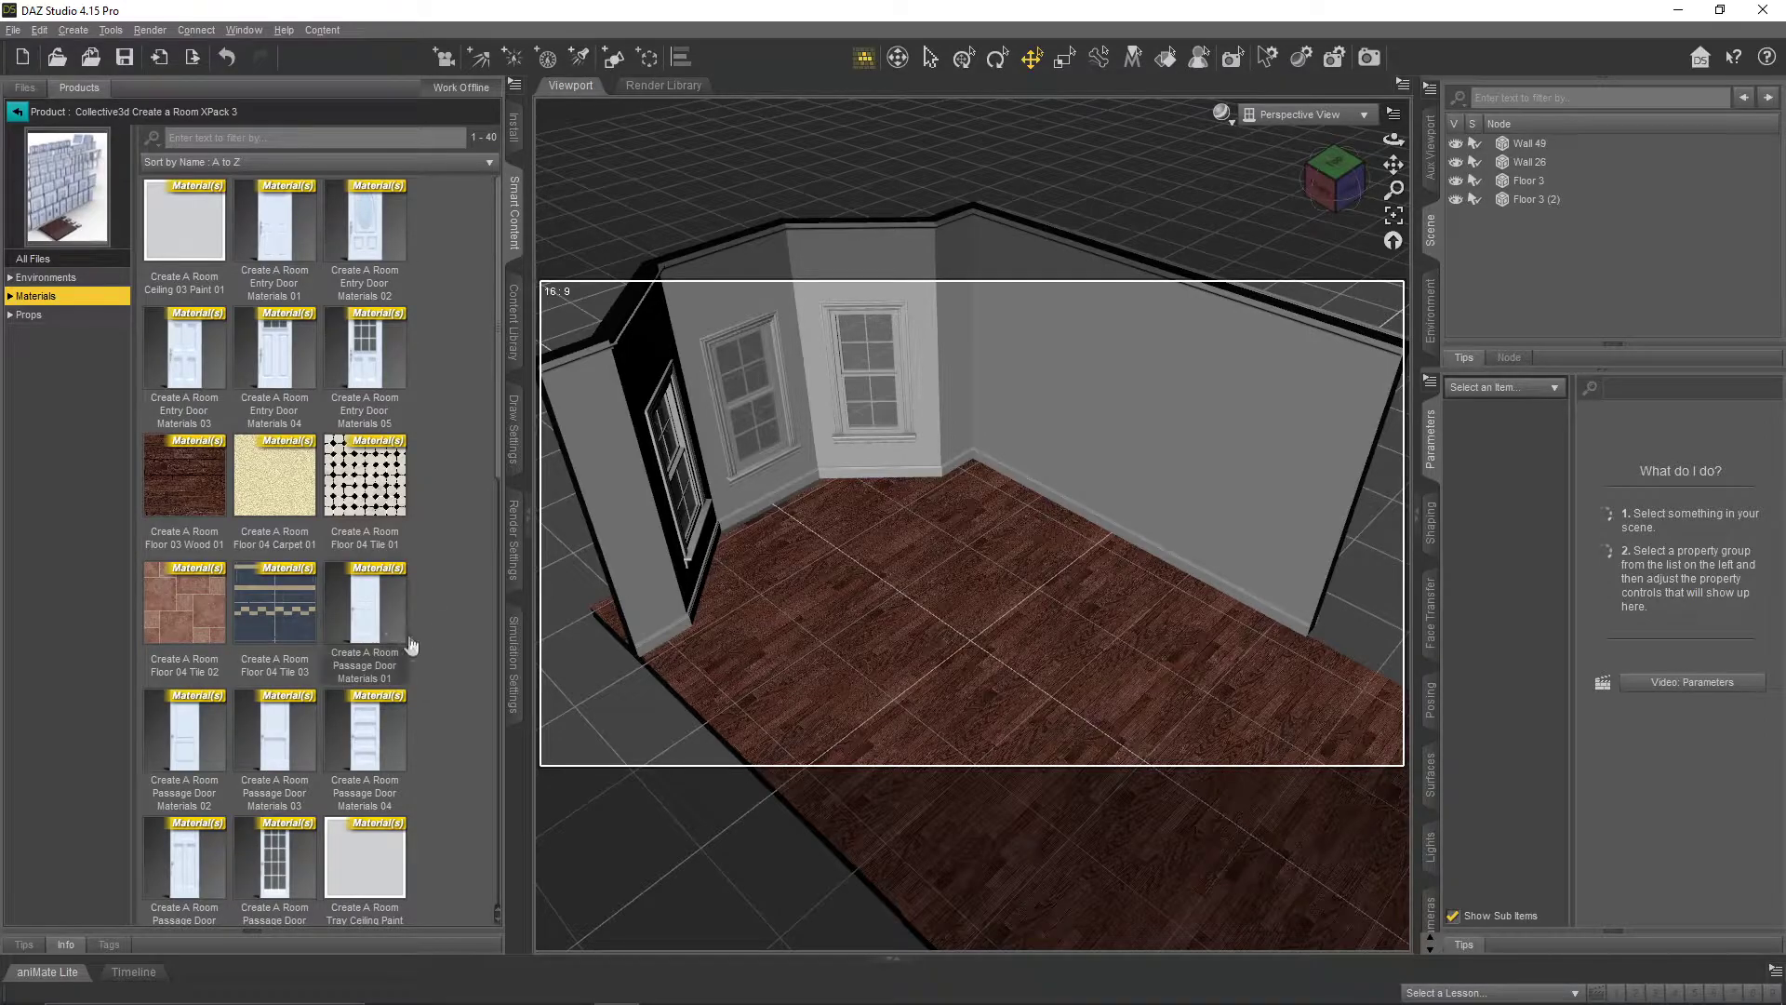
scroll(413, 637, down, 3)
scroll(410, 634, up, 3)
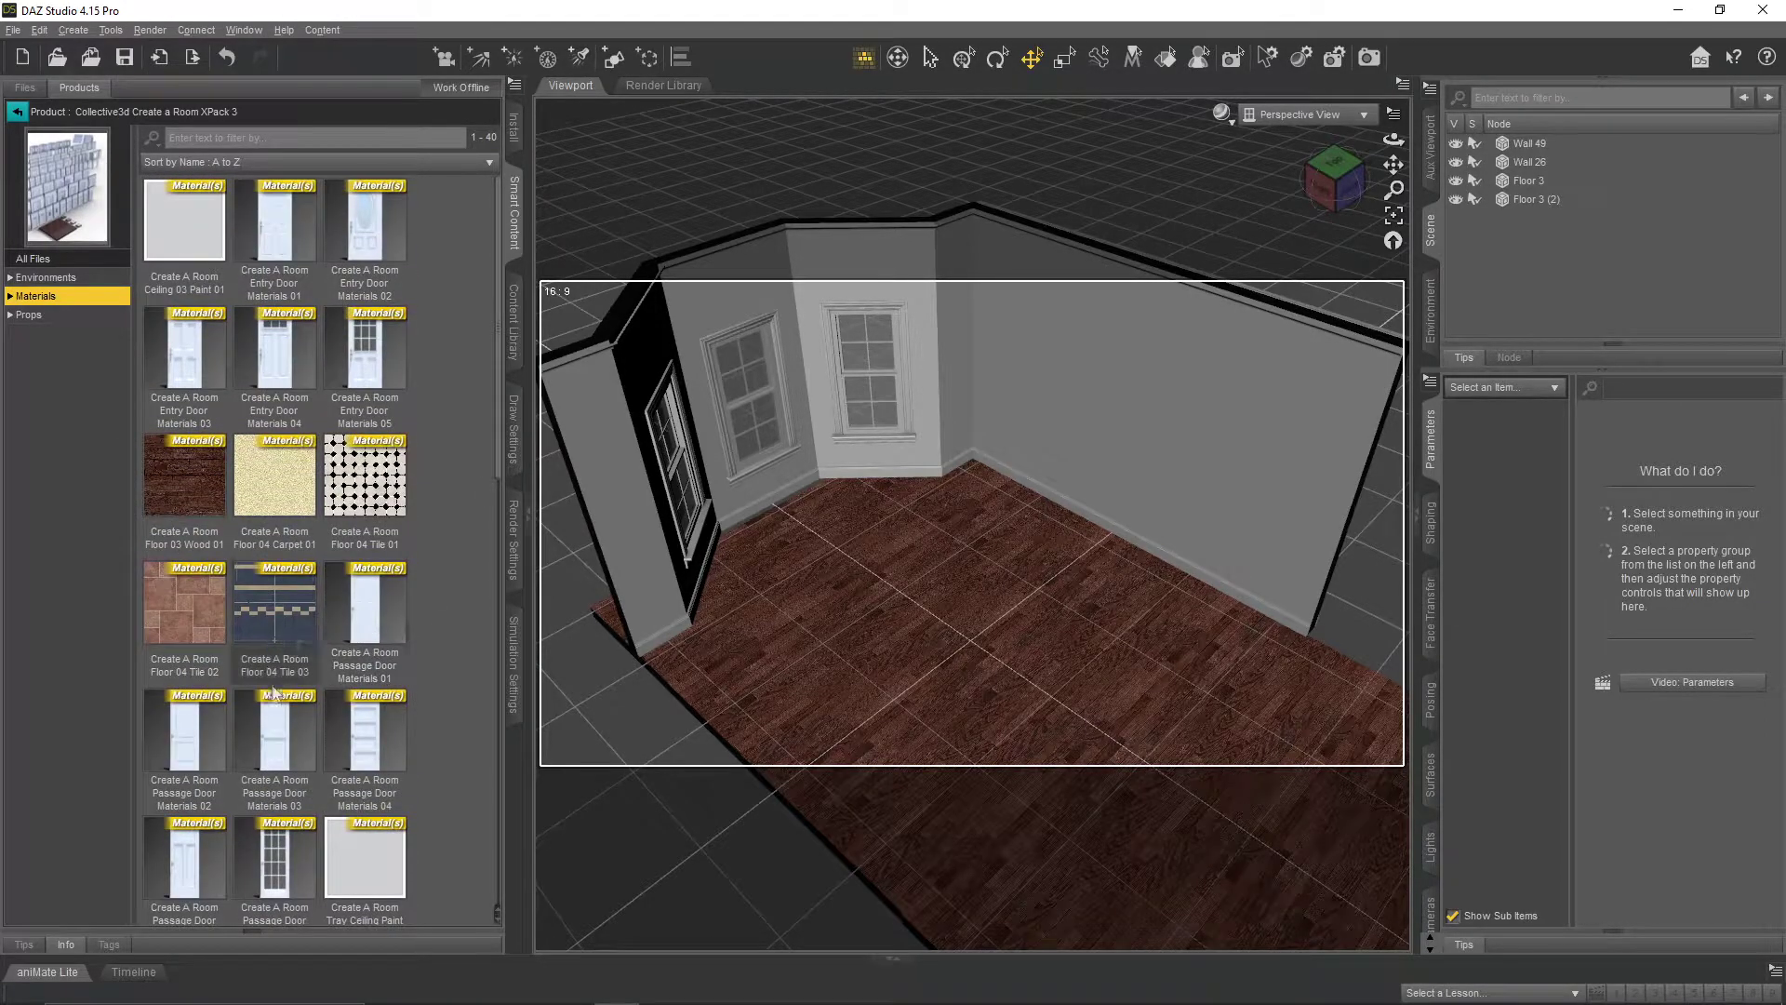
- Search the products for "bed" and look through the materials and environments of Silver Willows Bedroom
click(17, 113)
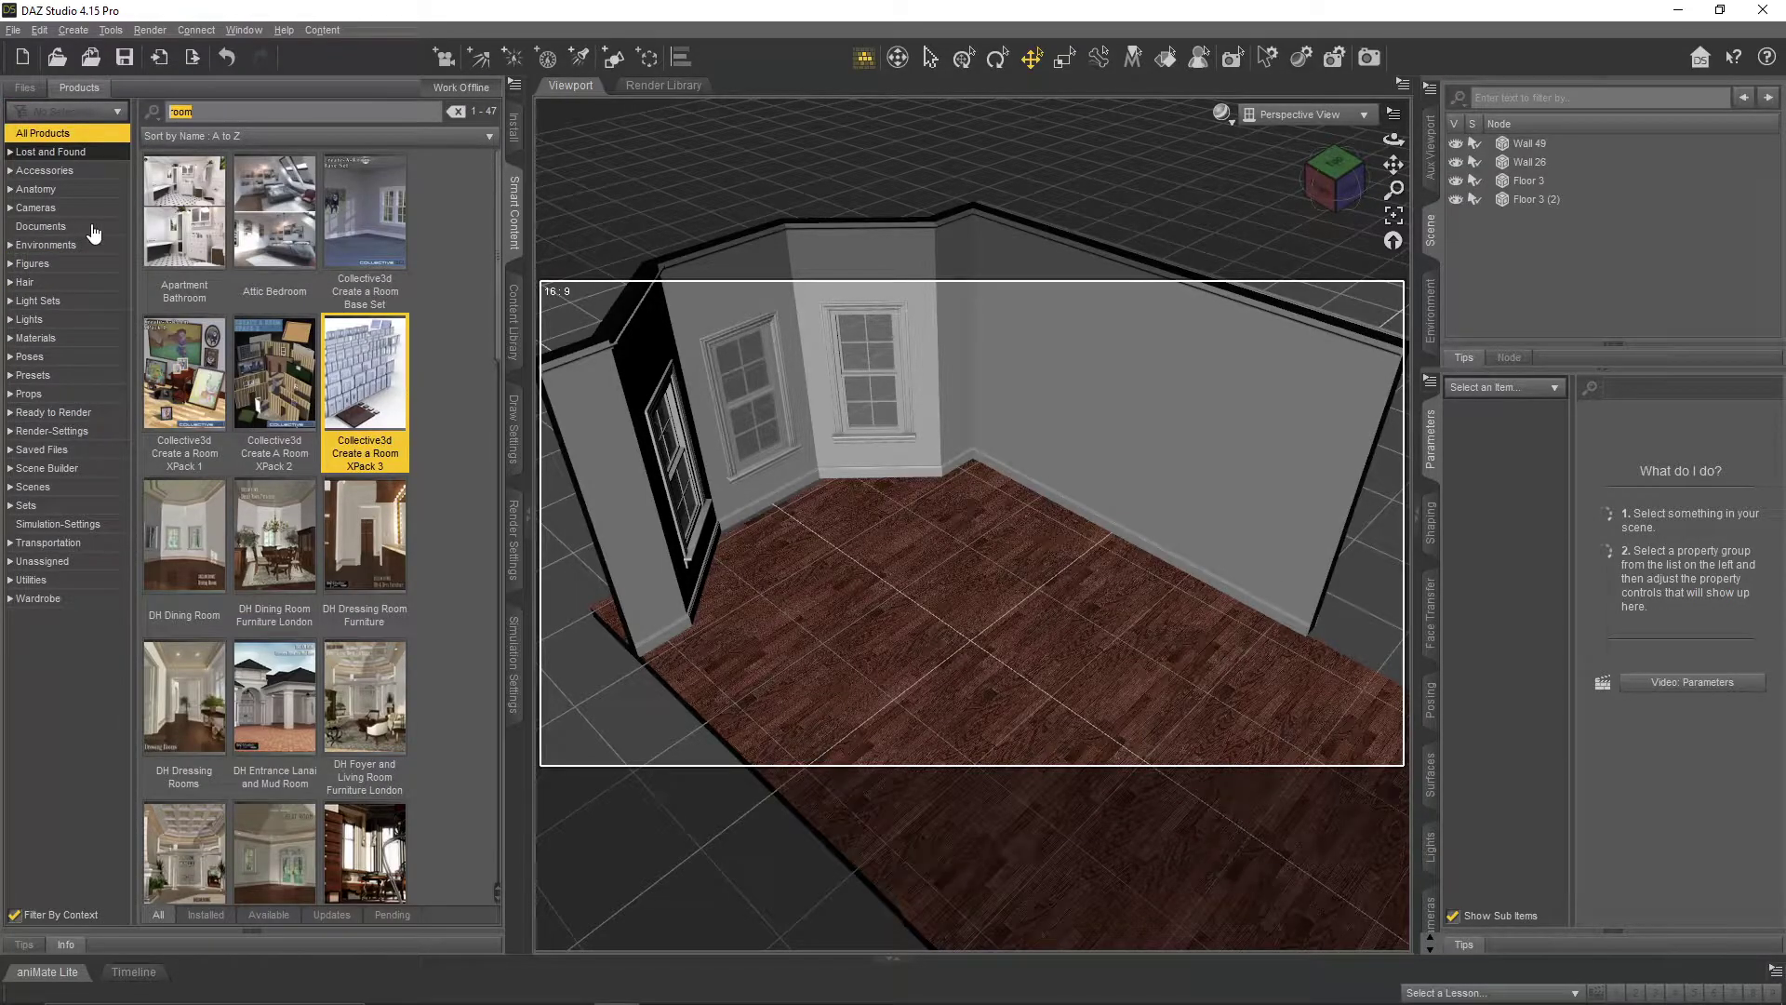
text(d)
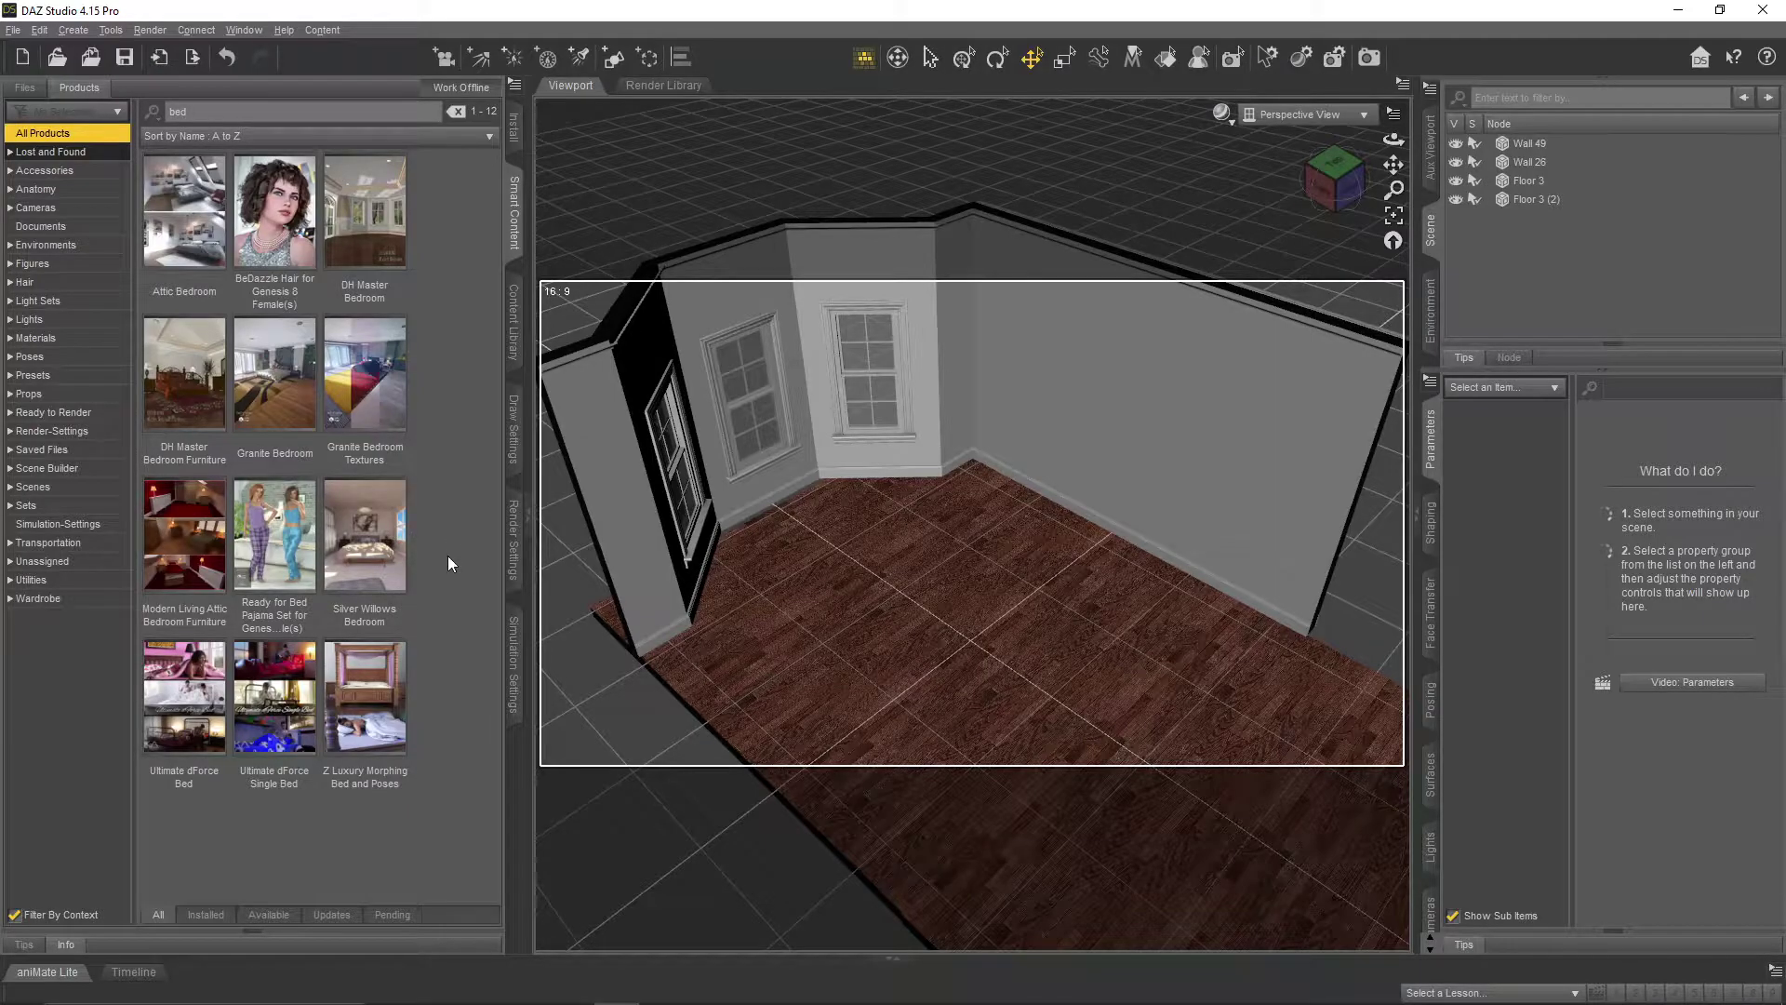
double_click(354, 522)
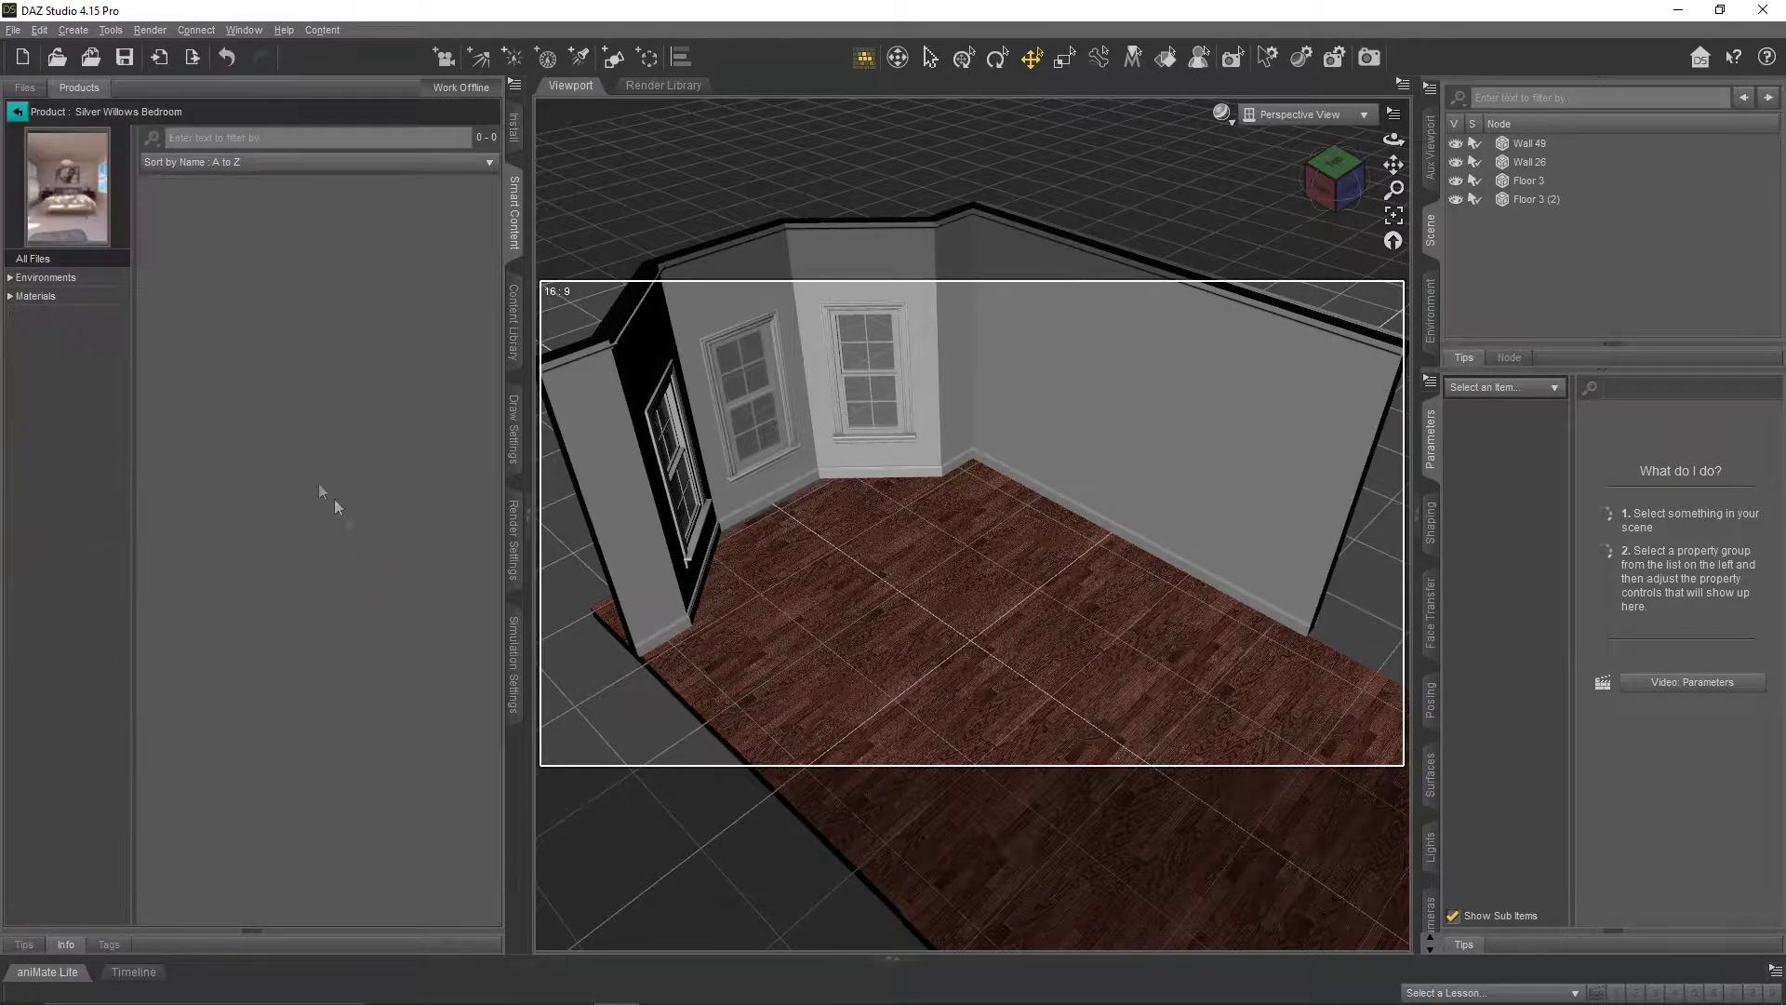
click(35, 295)
click(56, 278)
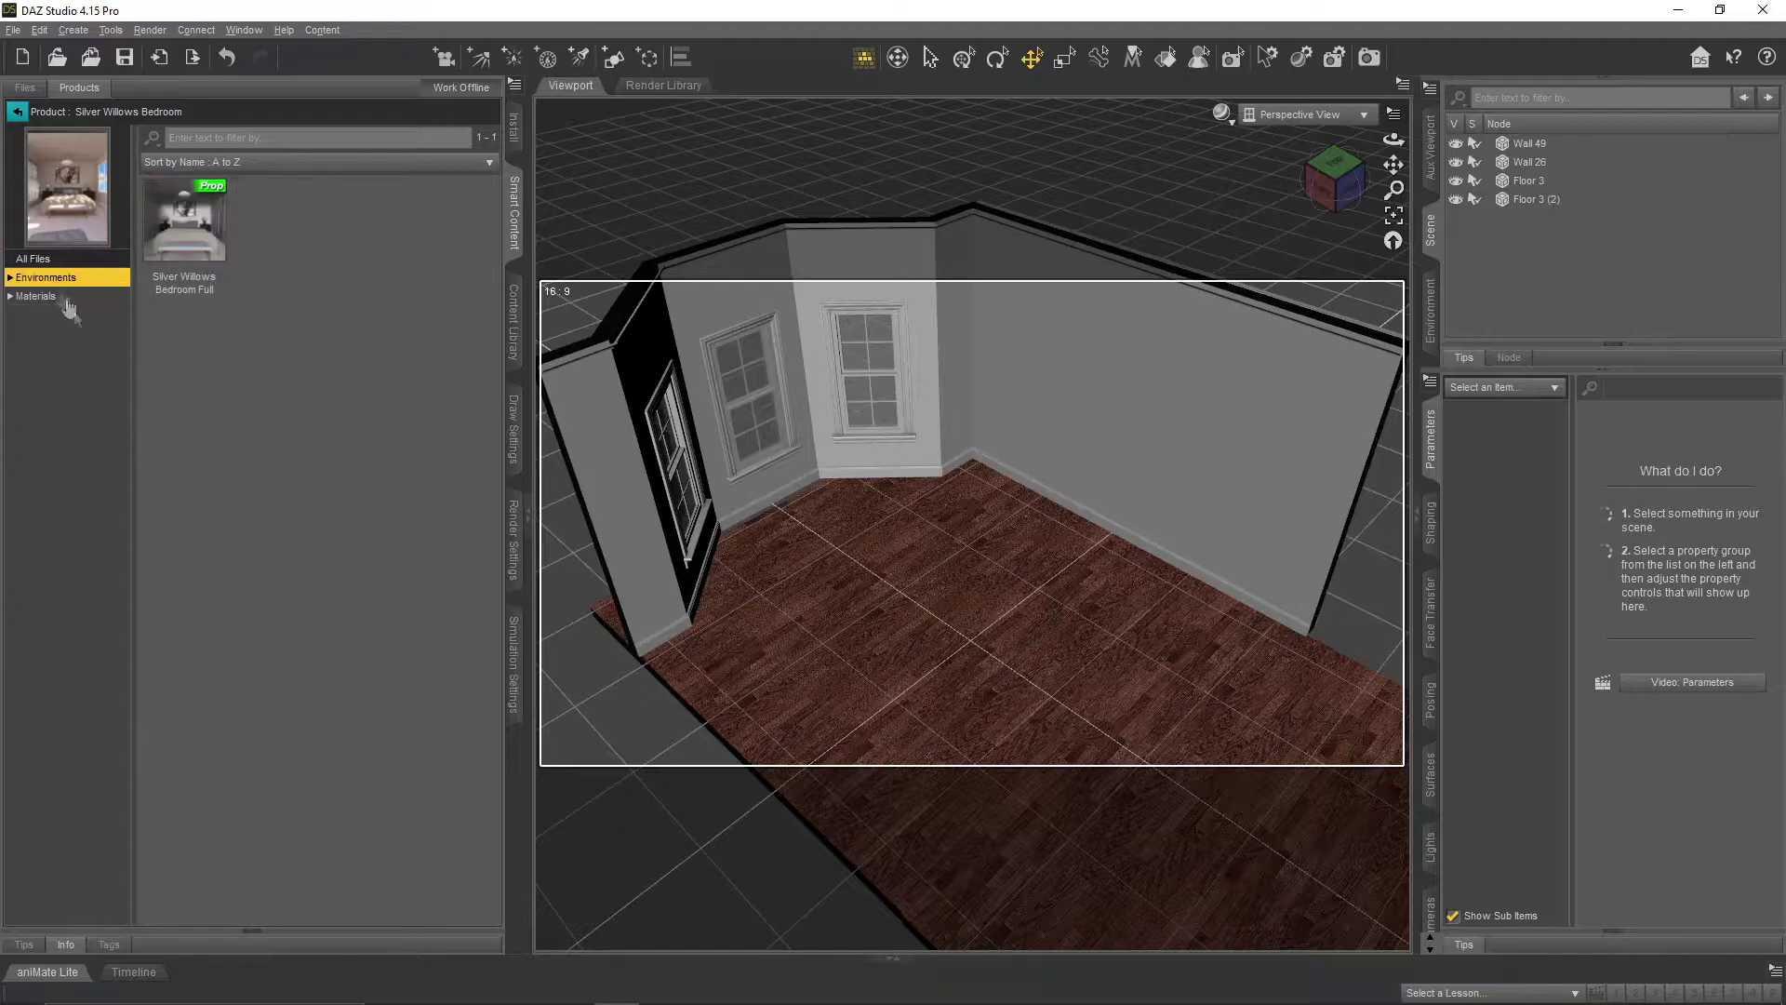
- Search all content files for "bed" and load the UBD PR Budget White bed into the room
click(16, 112)
click(25, 88)
click(199, 110)
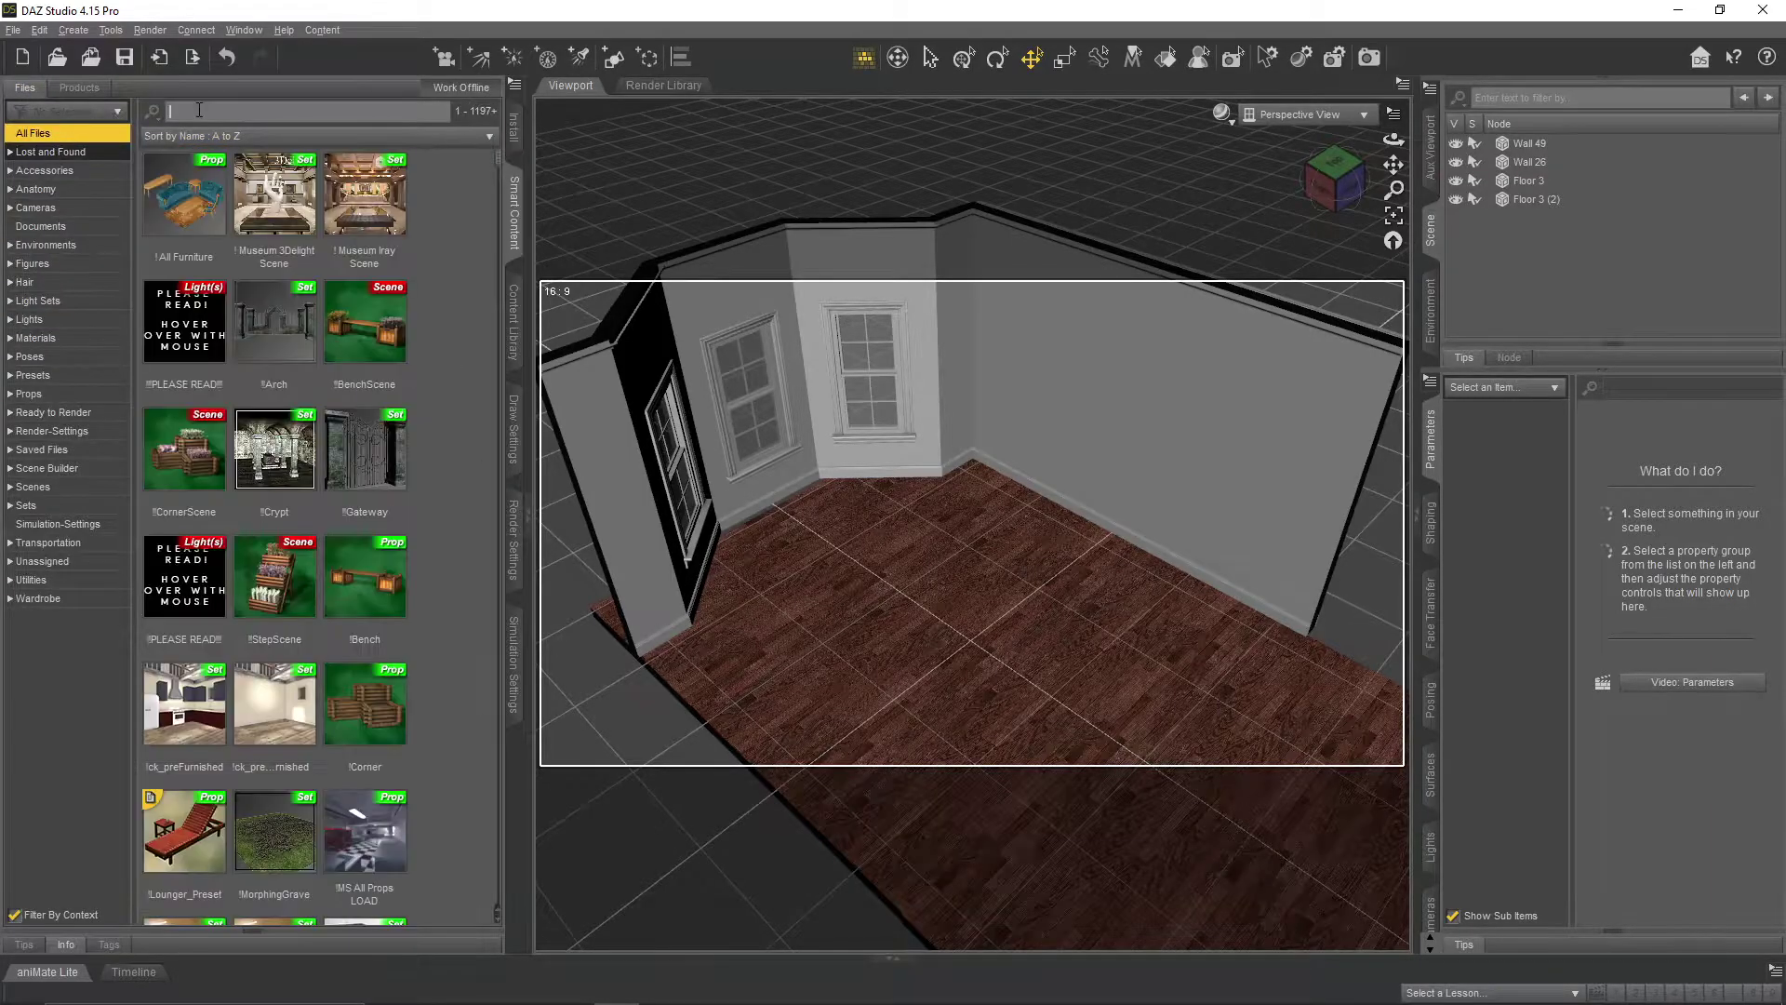
text(bed)
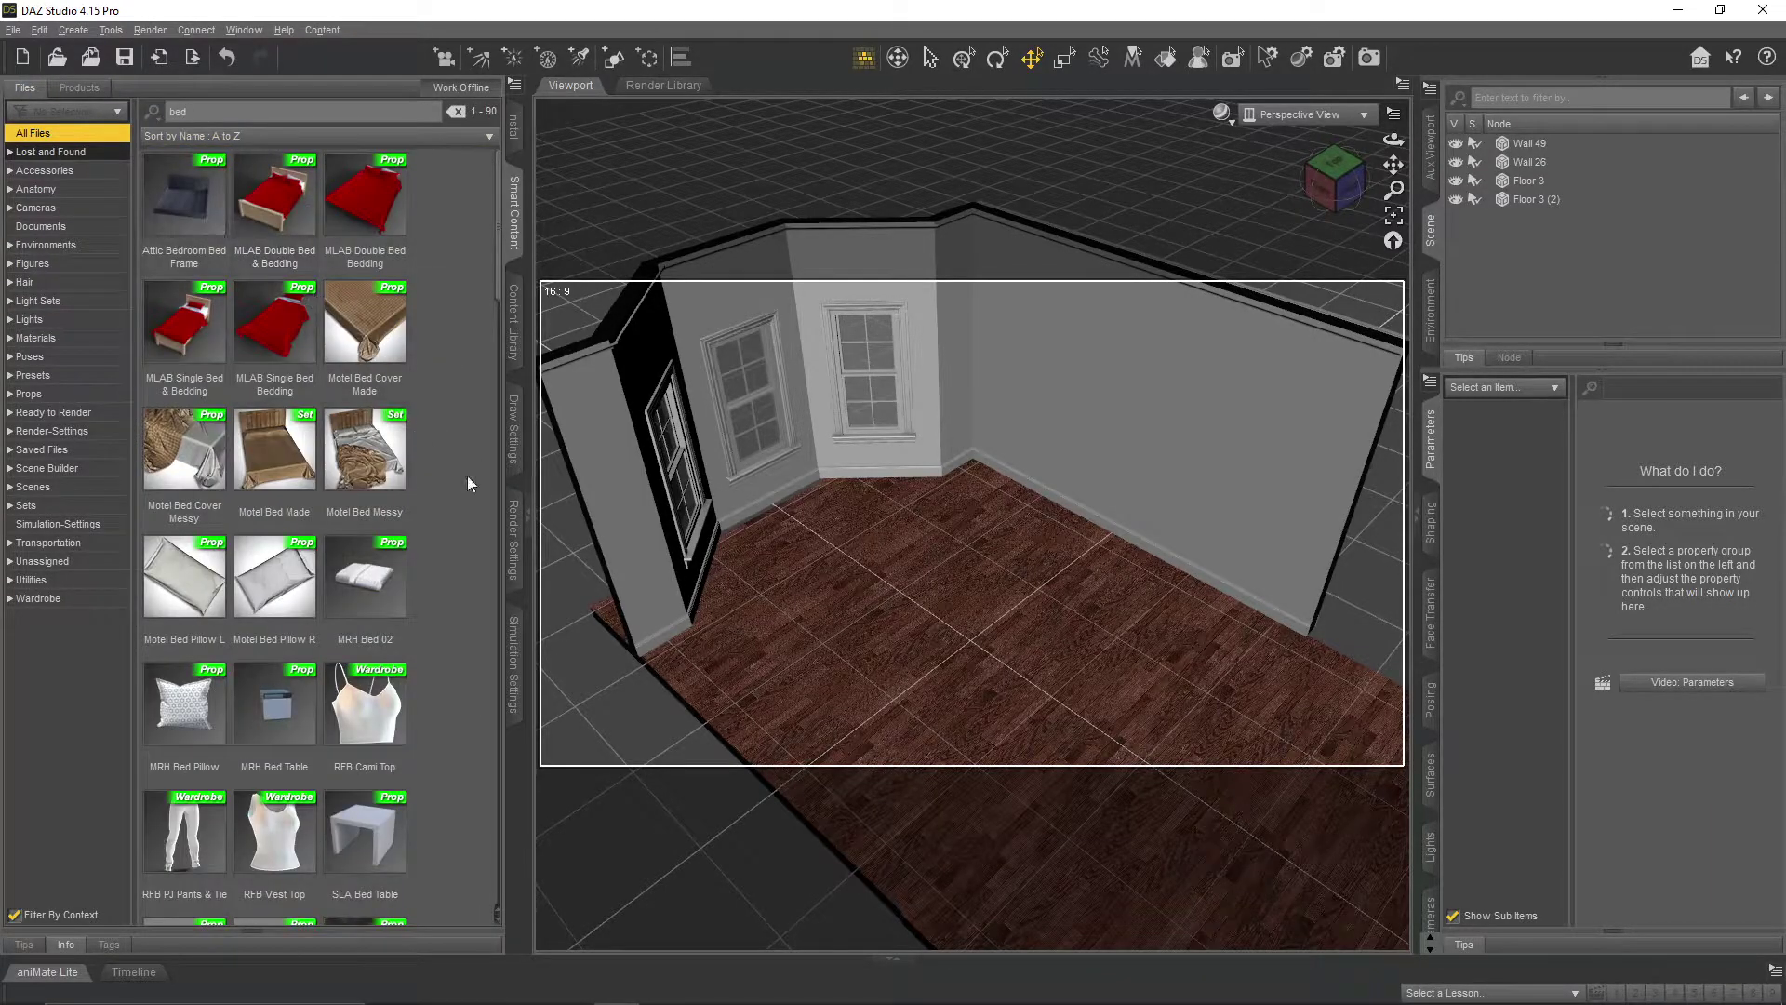
scroll(416, 483, down, 3)
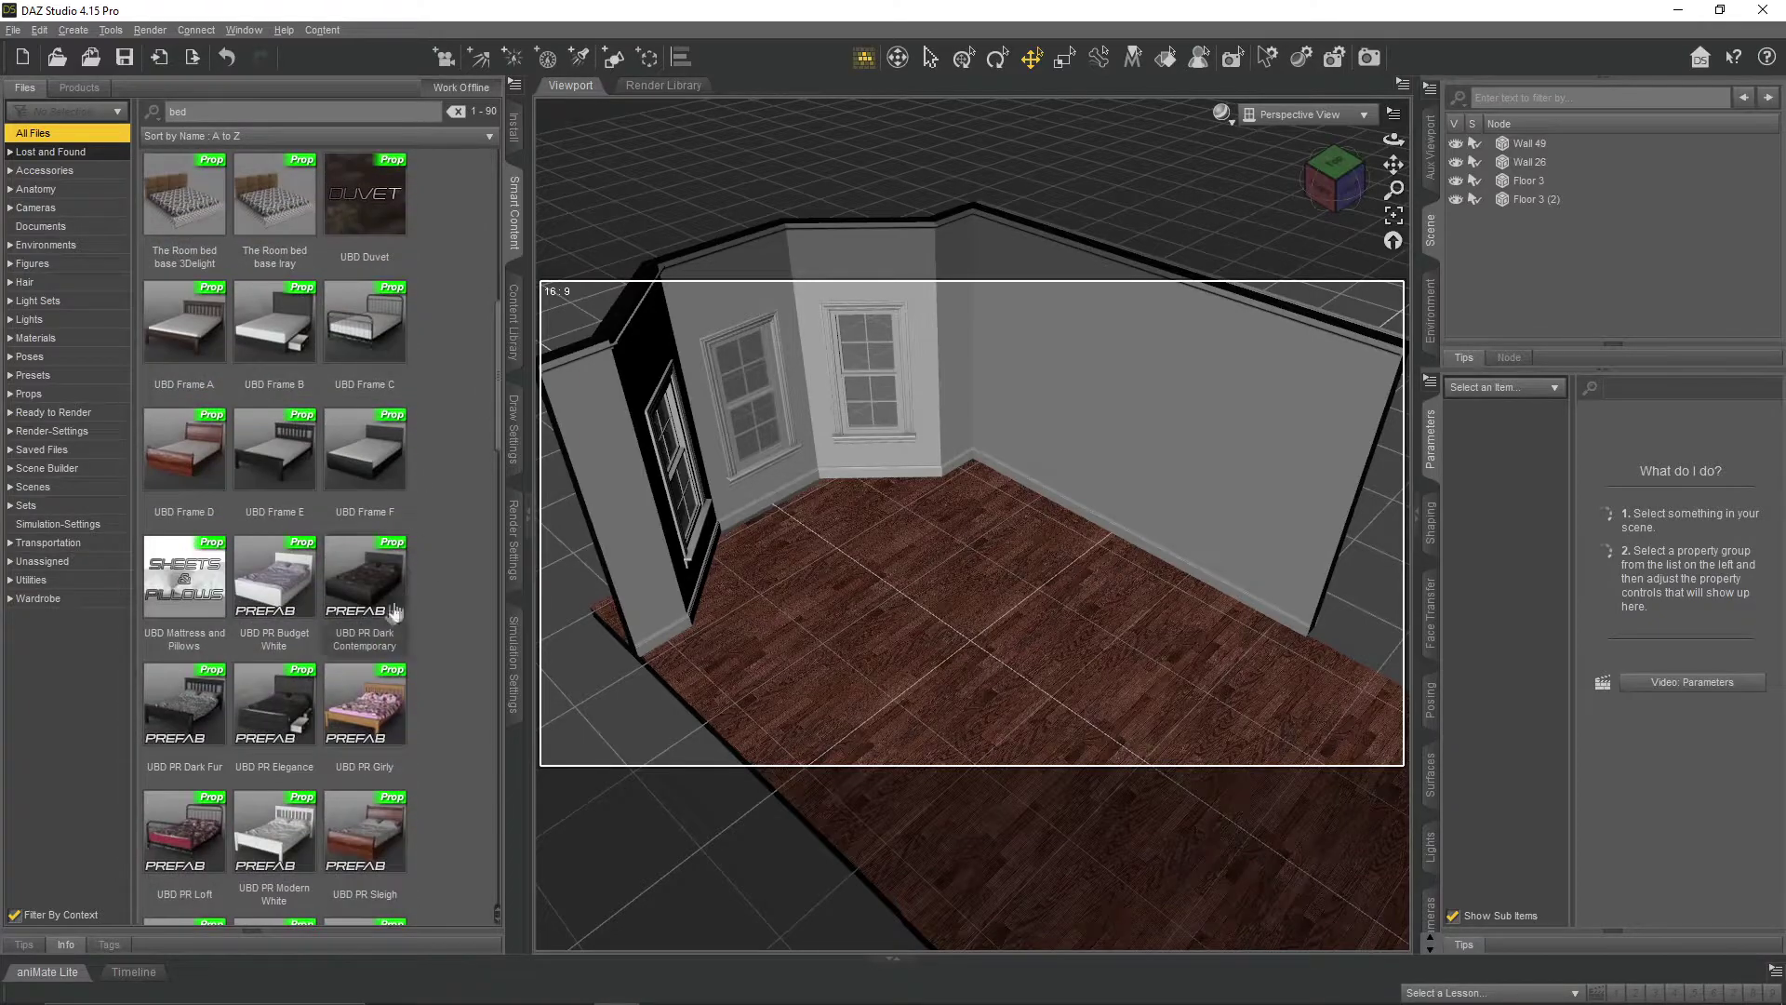
scroll(431, 575, down, 3)
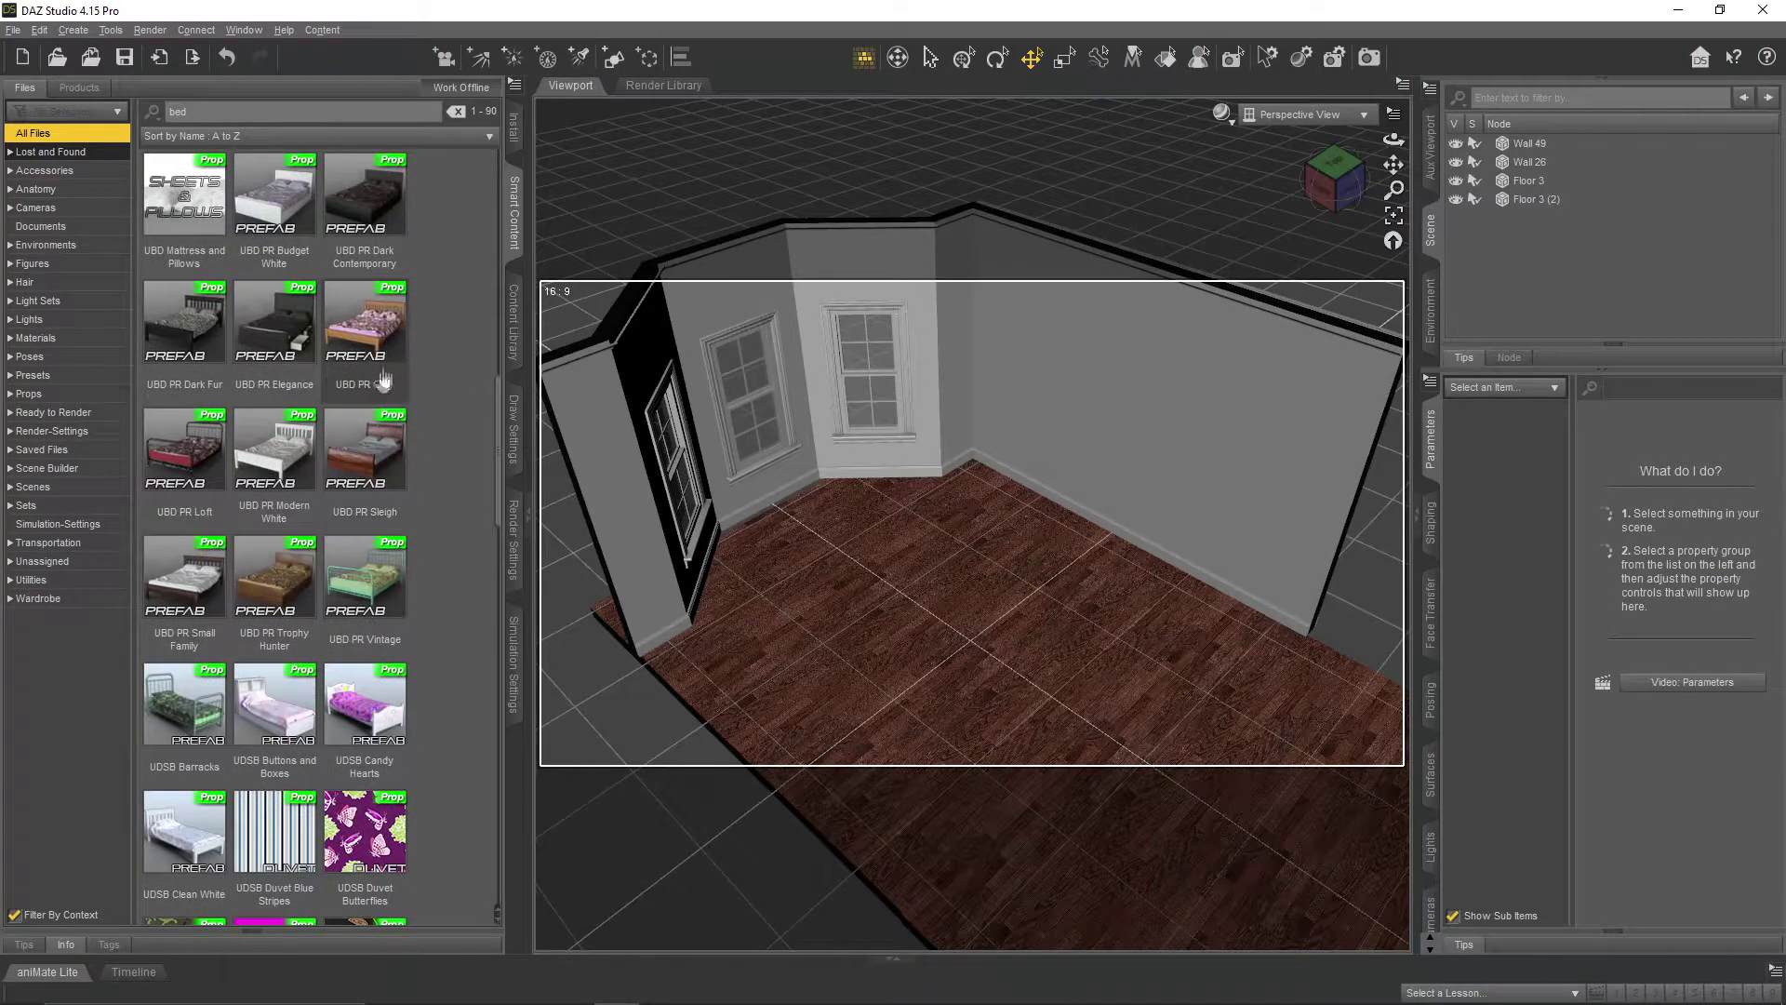
click(184, 321)
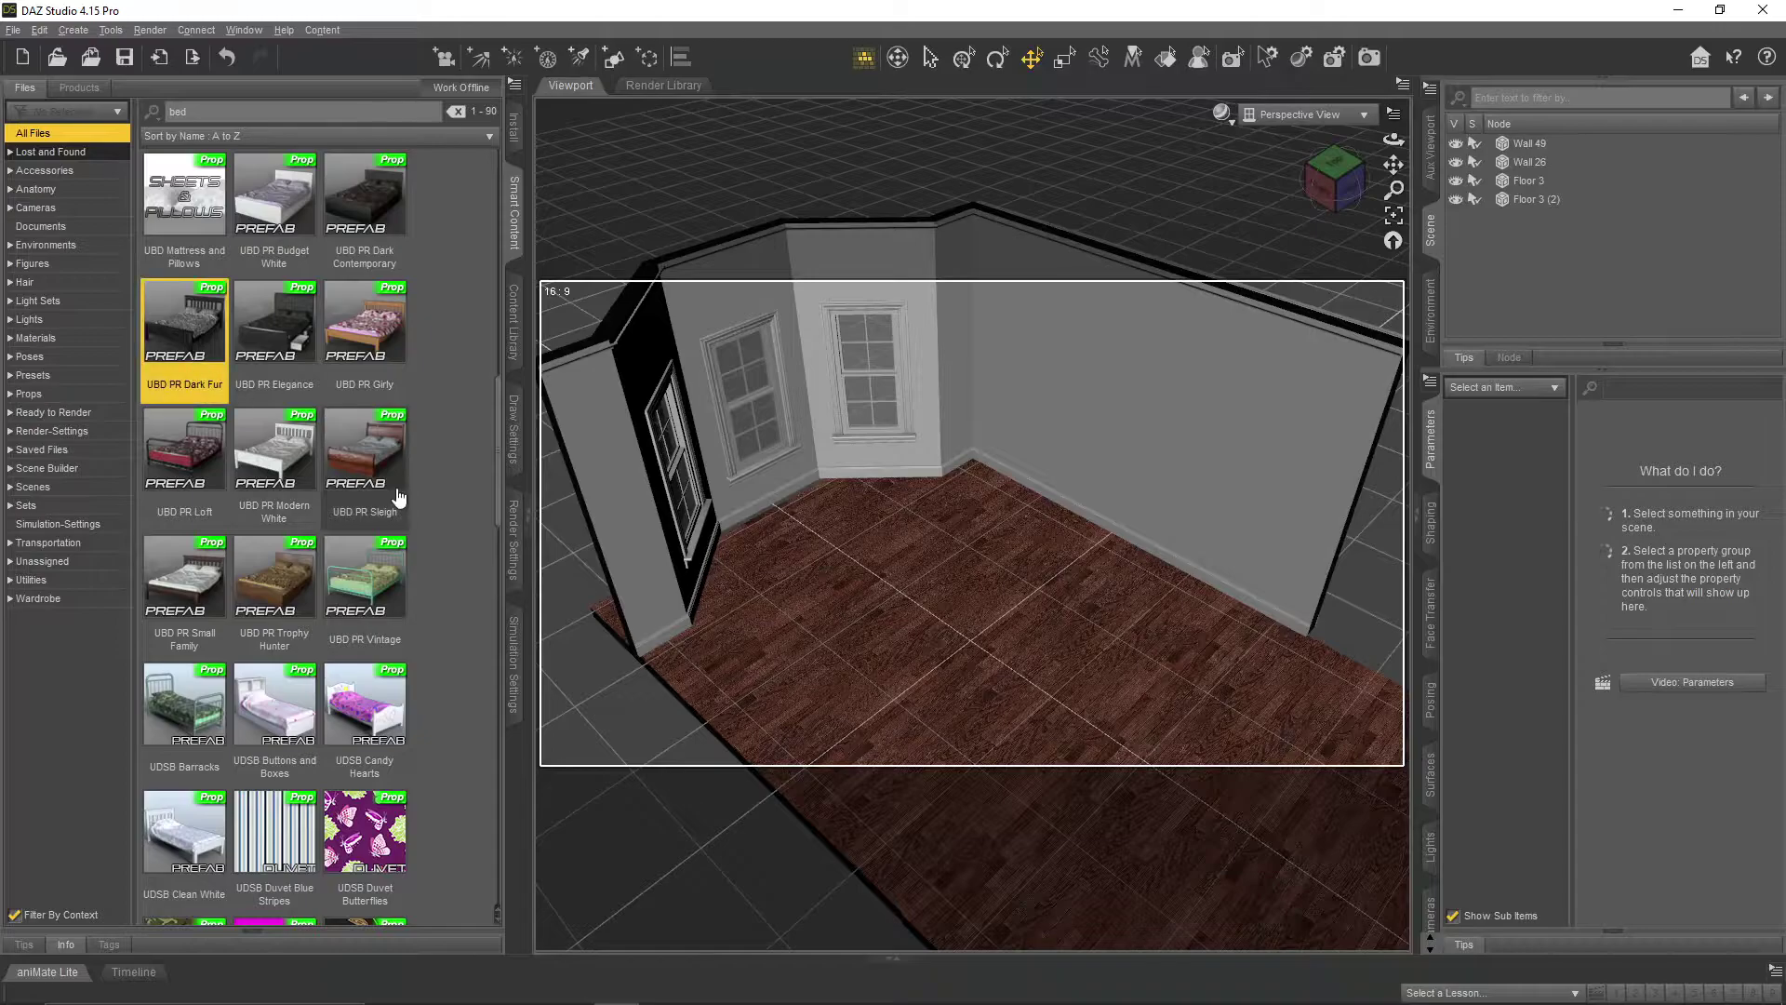
scroll(411, 493, down, 3)
scroll(411, 493, up, 3)
click(270, 256)
double_click(275, 196)
mouse_move(1393, 142)
mouse_down()
mouse_move(1321, 103)
mouse_move(1392, 140)
mouse_up()
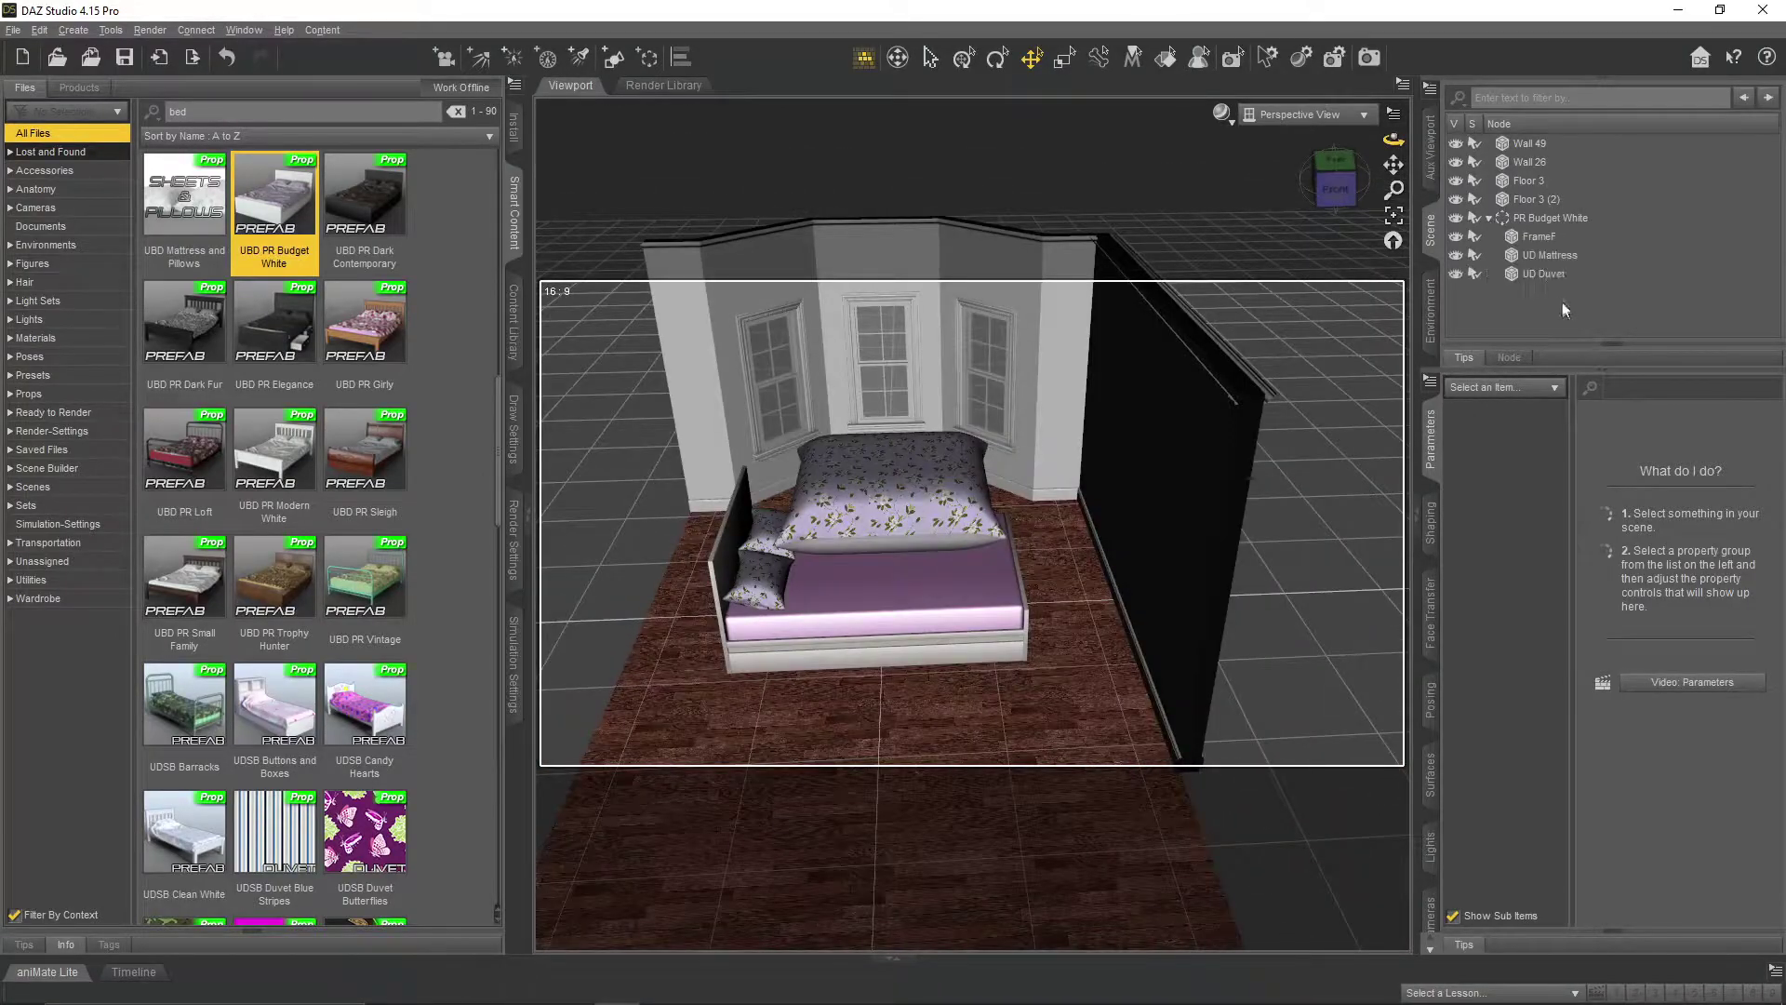
- Select the bed's duvet and bring up its Iray surface material presets
click(1544, 274)
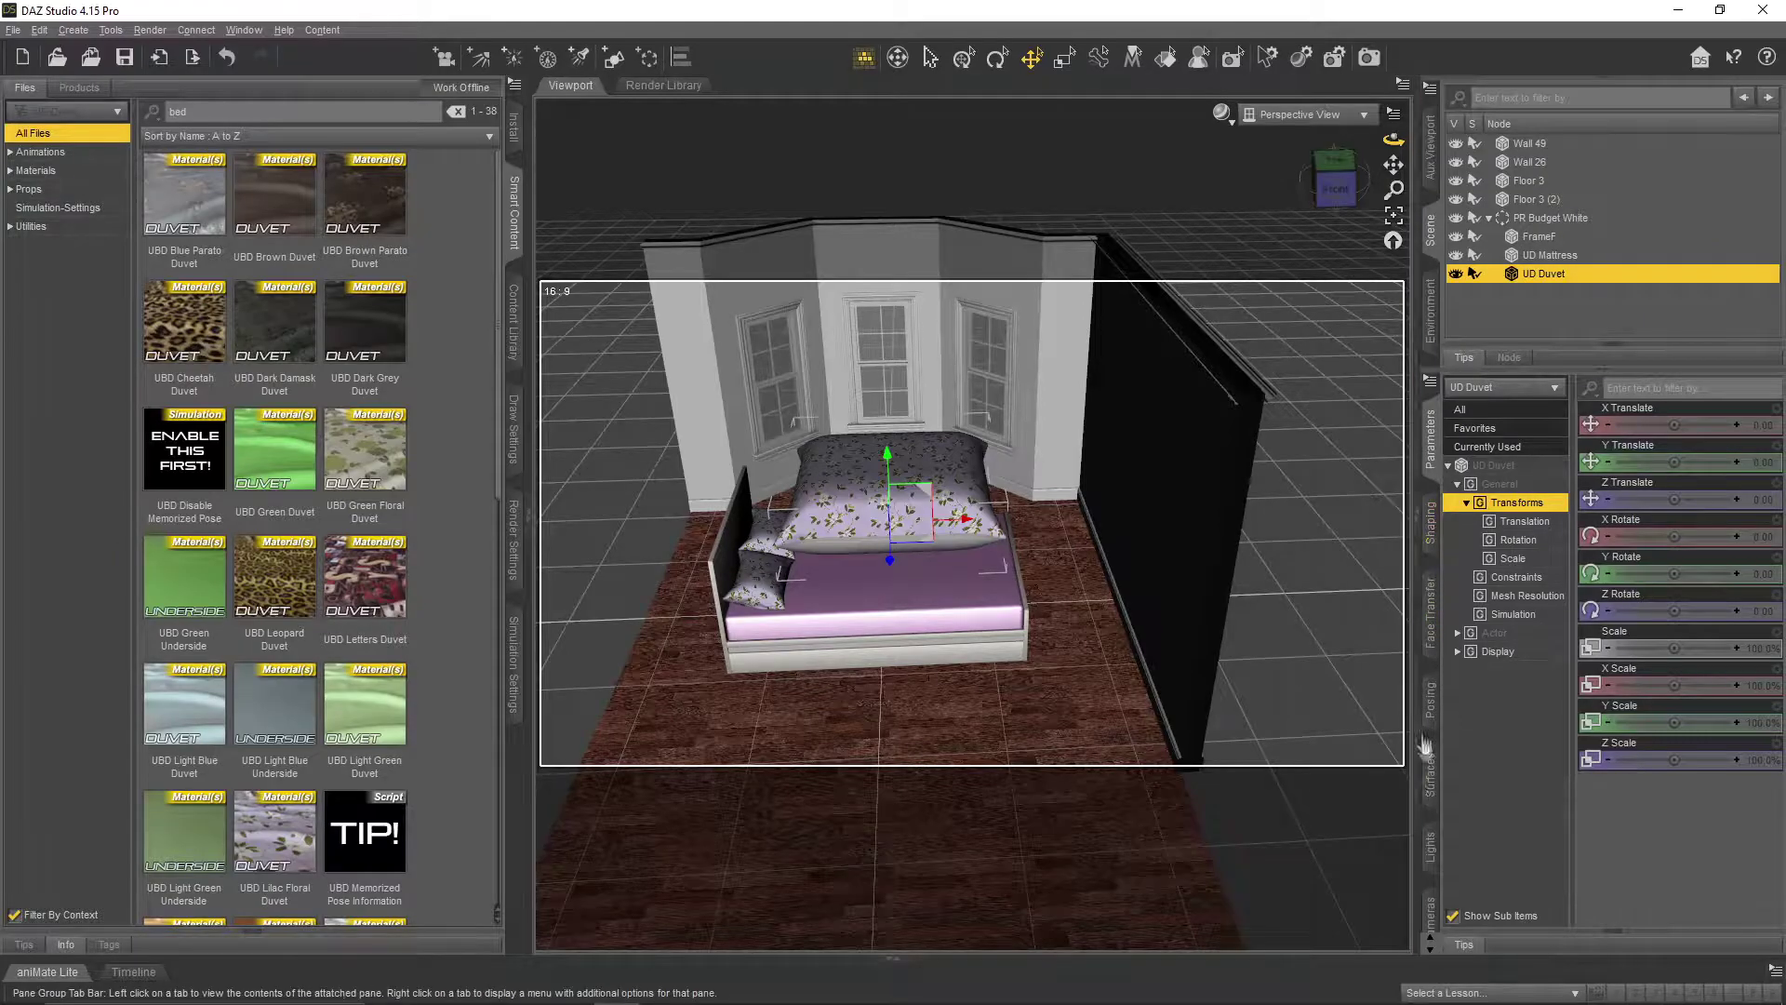
click(1430, 775)
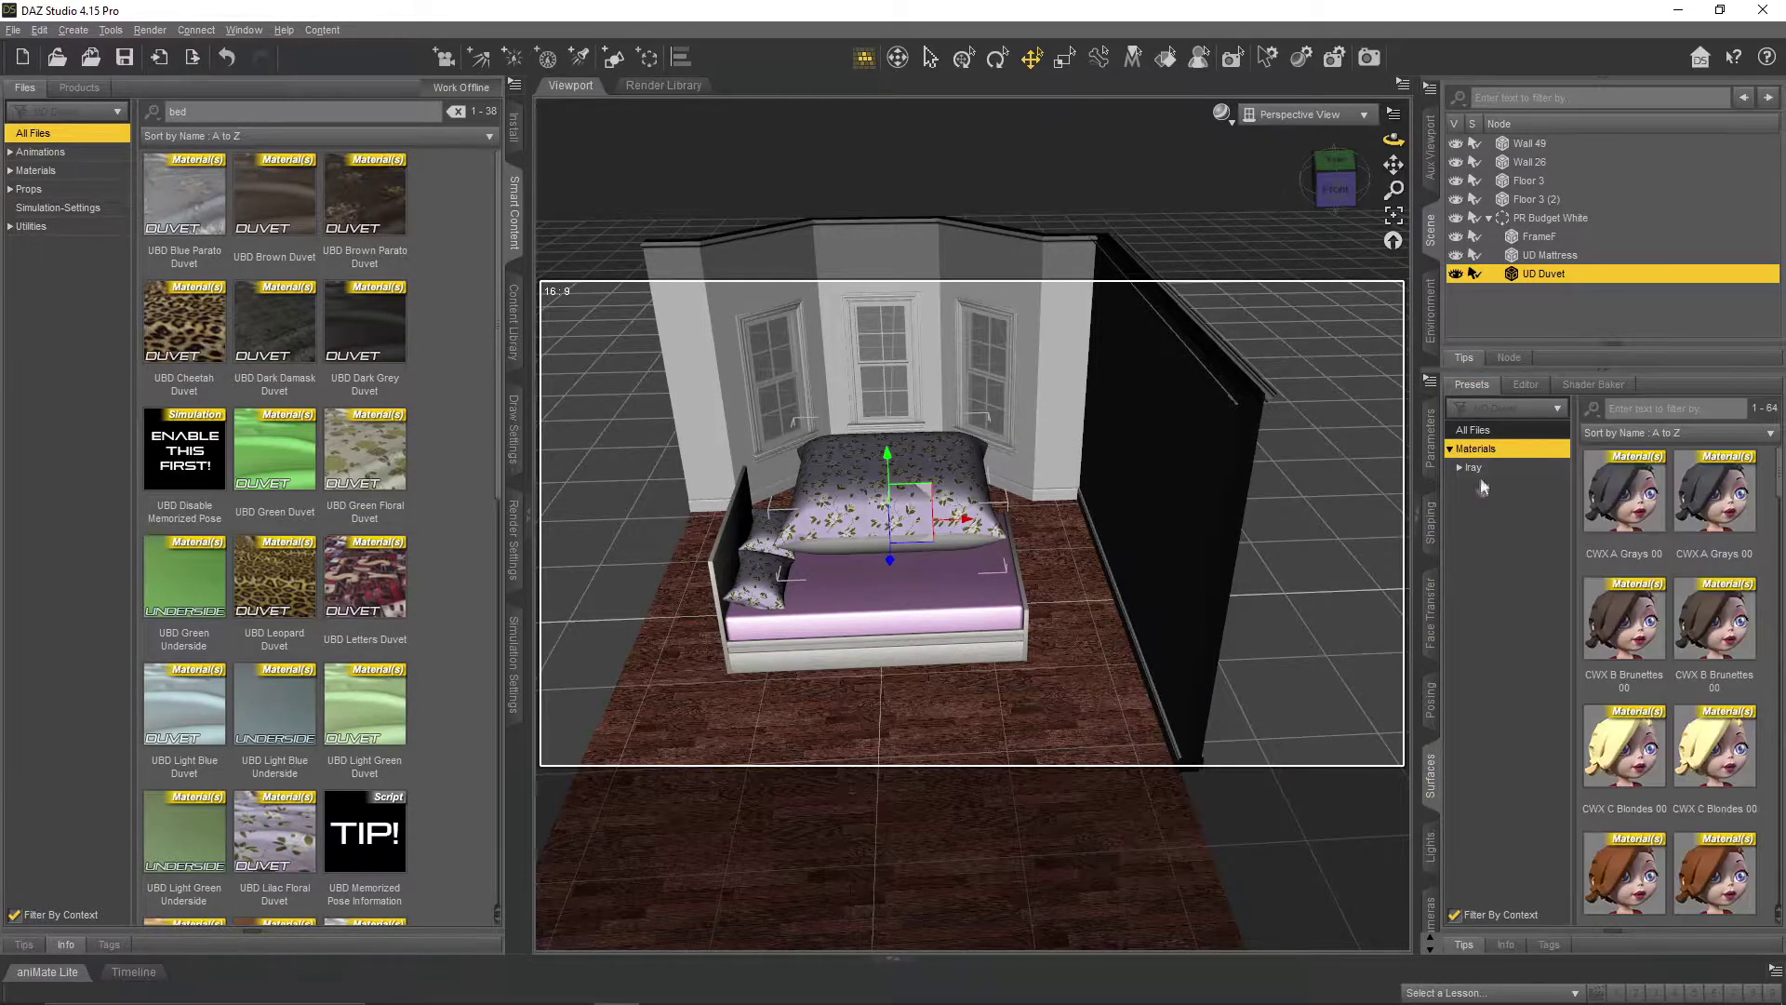
click(1475, 469)
scroll(1631, 610, down, 10)
scroll(1665, 632, down, 5)
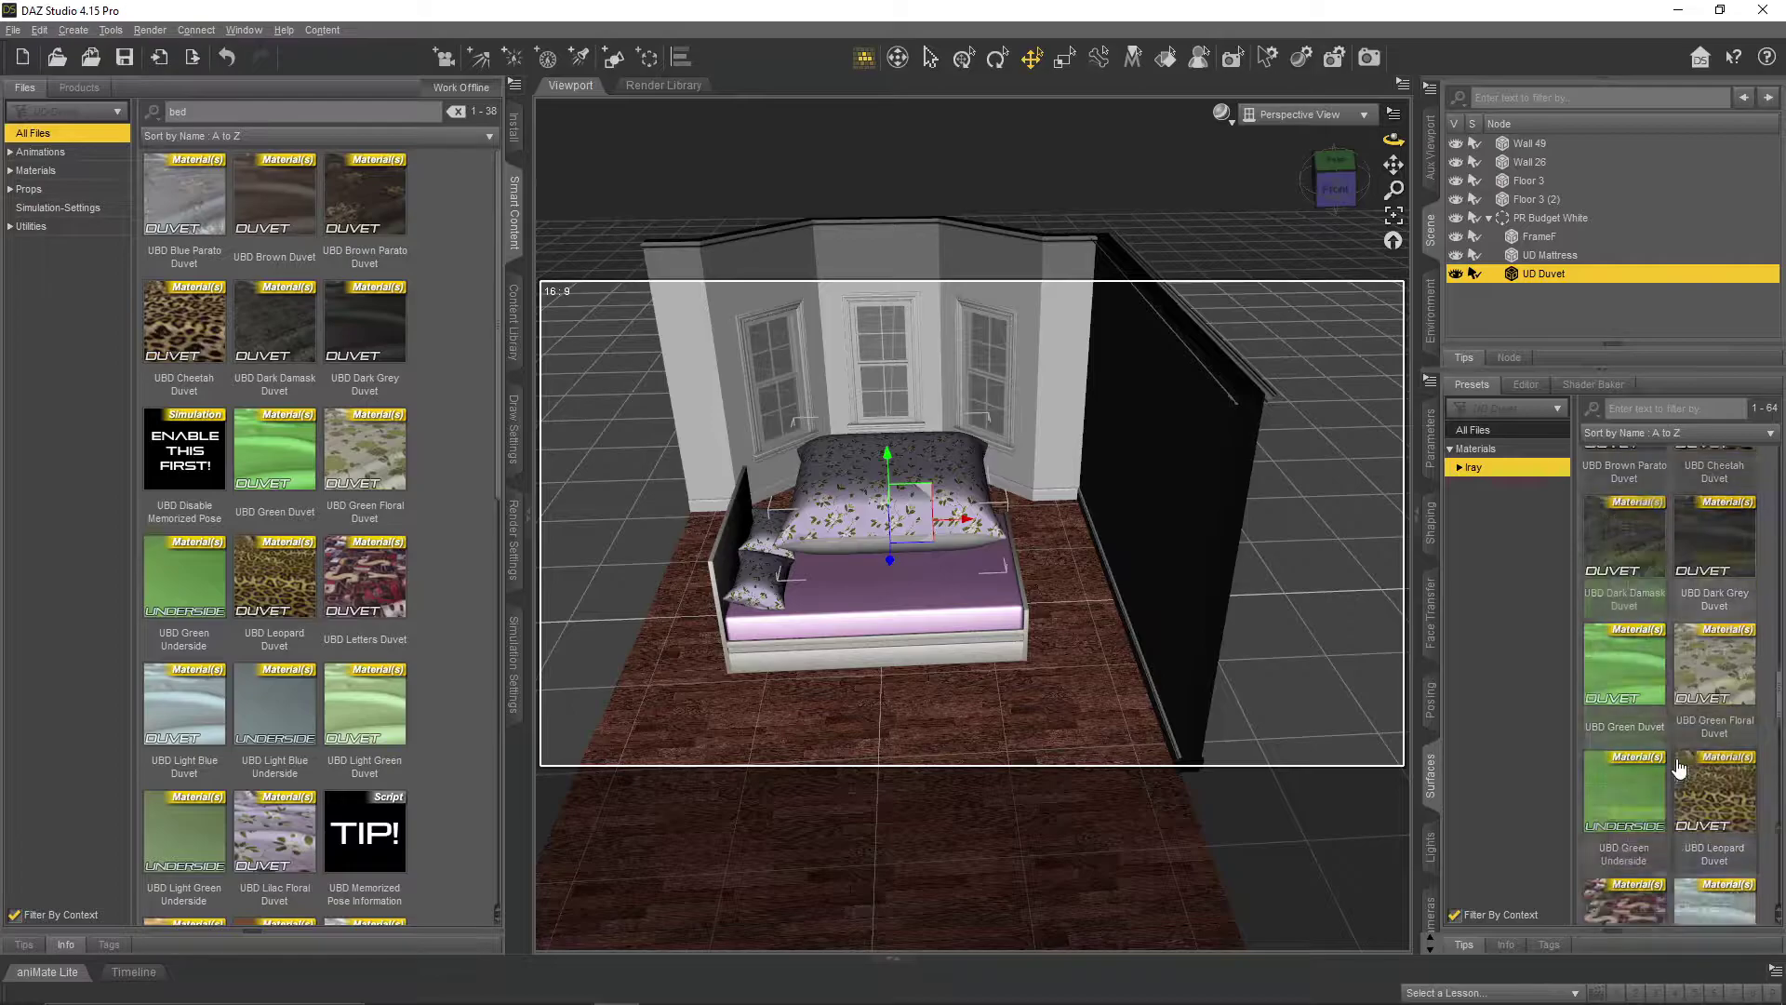
scroll(1685, 826, down, 3)
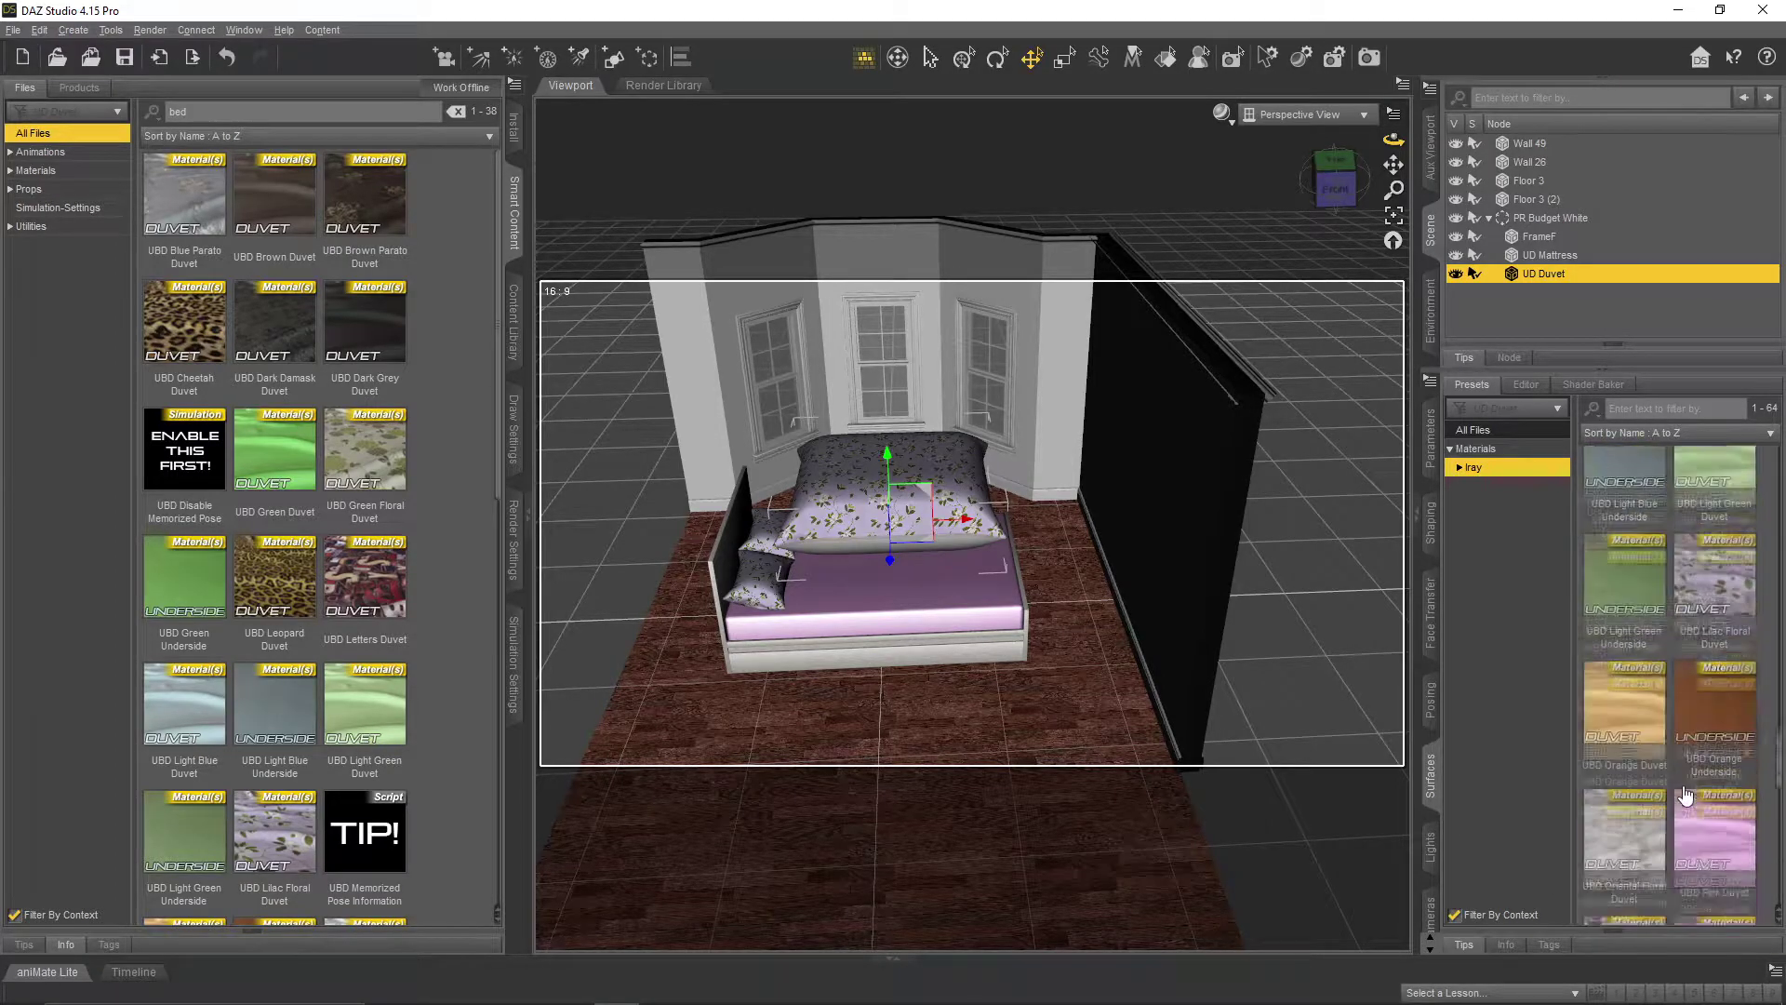
- Try the UBD Oriental Floral and UBD Red Duvet materials, plus the UBD Dark Grey Underside, on the duvet
double_click(1646, 769)
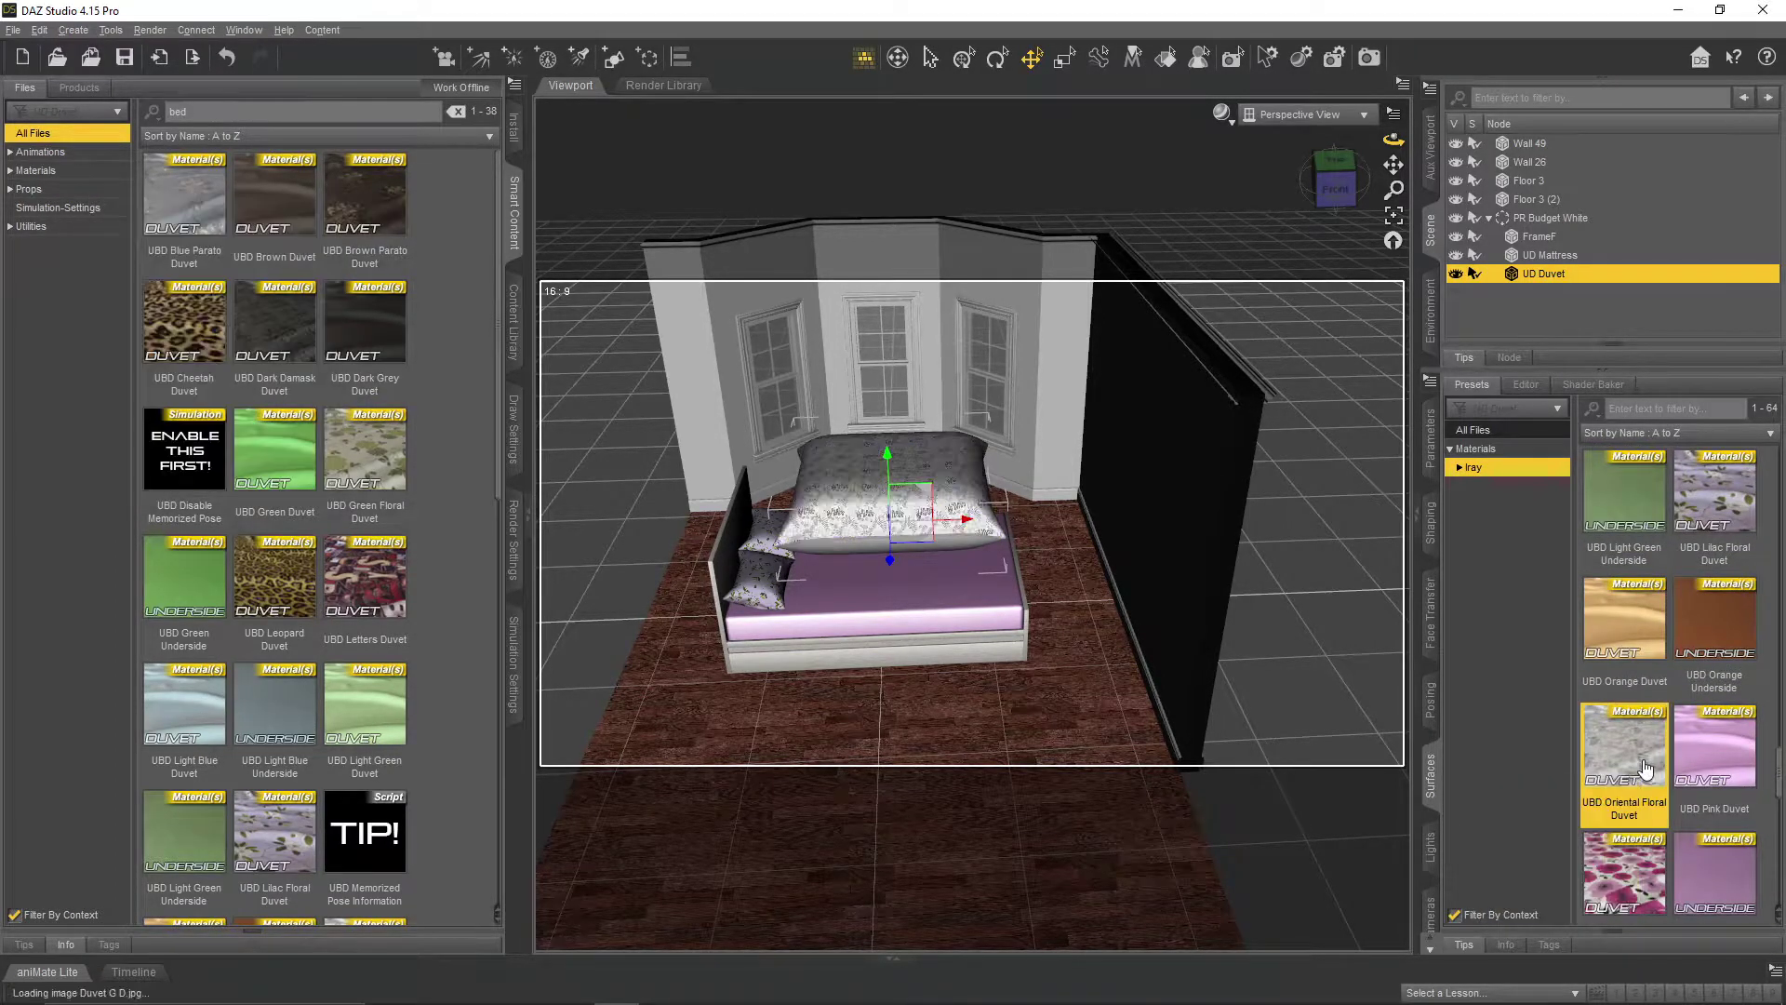
scroll(1658, 828, down, 3)
double_click(1632, 760)
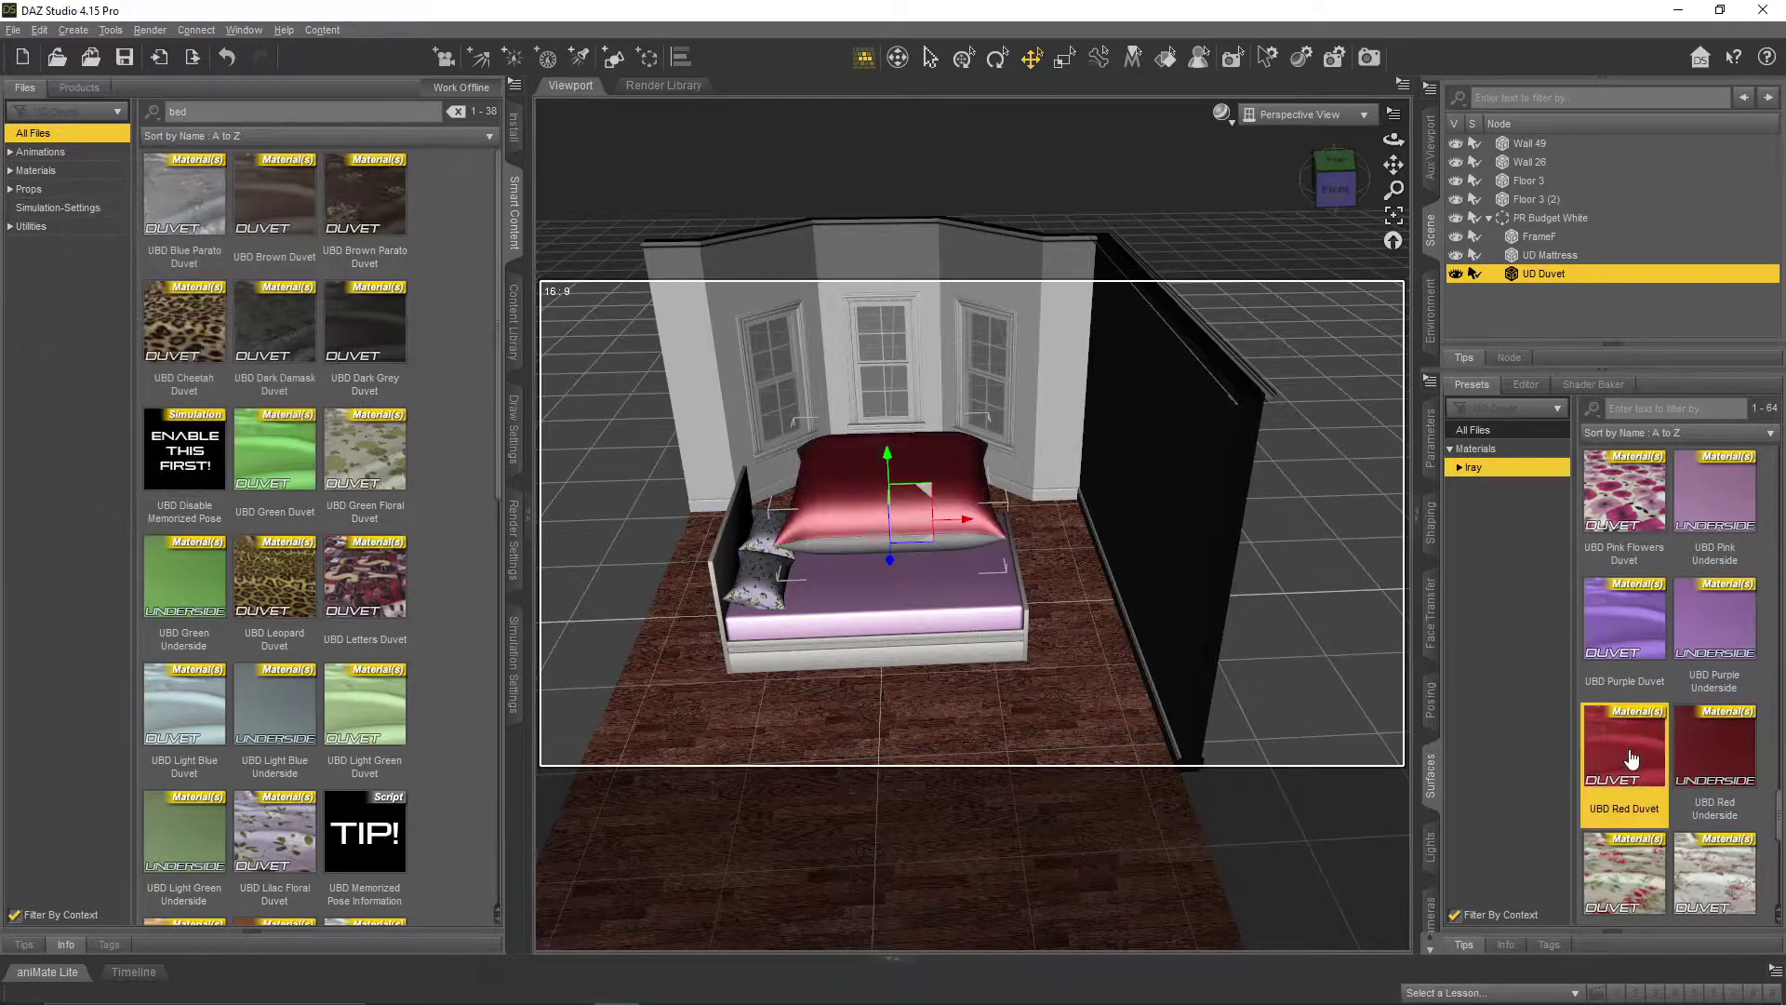
scroll(1650, 804, down, 3)
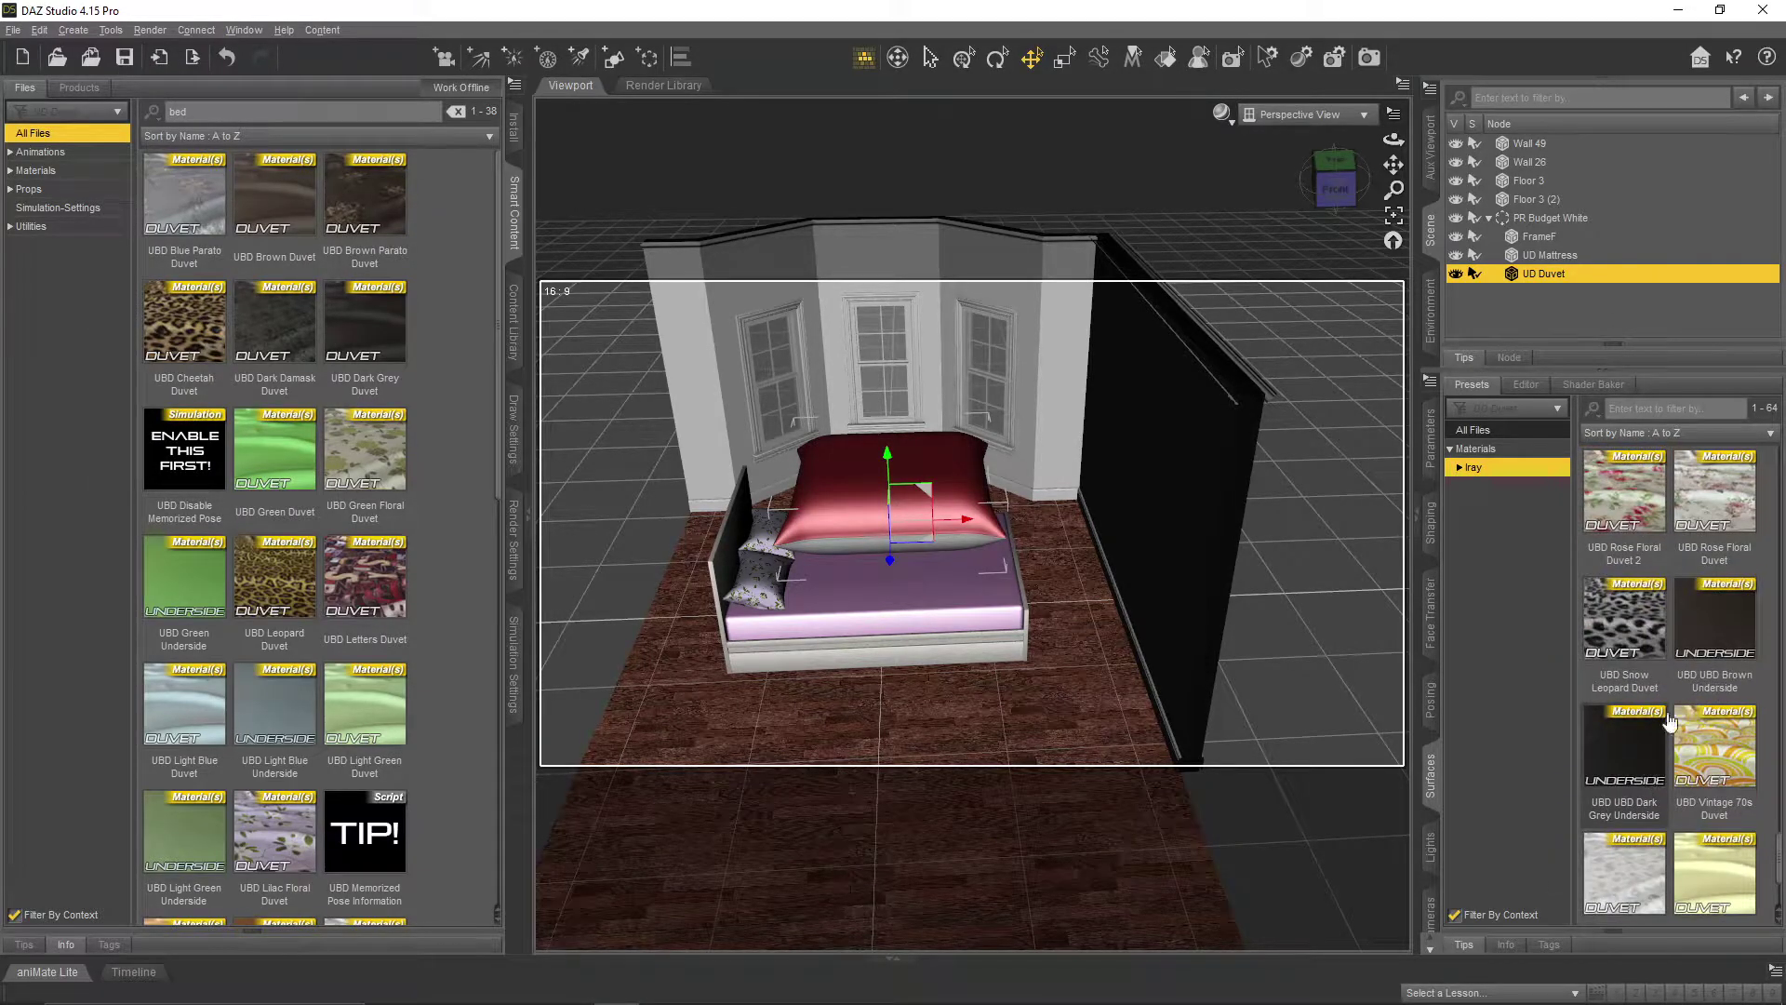
double_click(1619, 793)
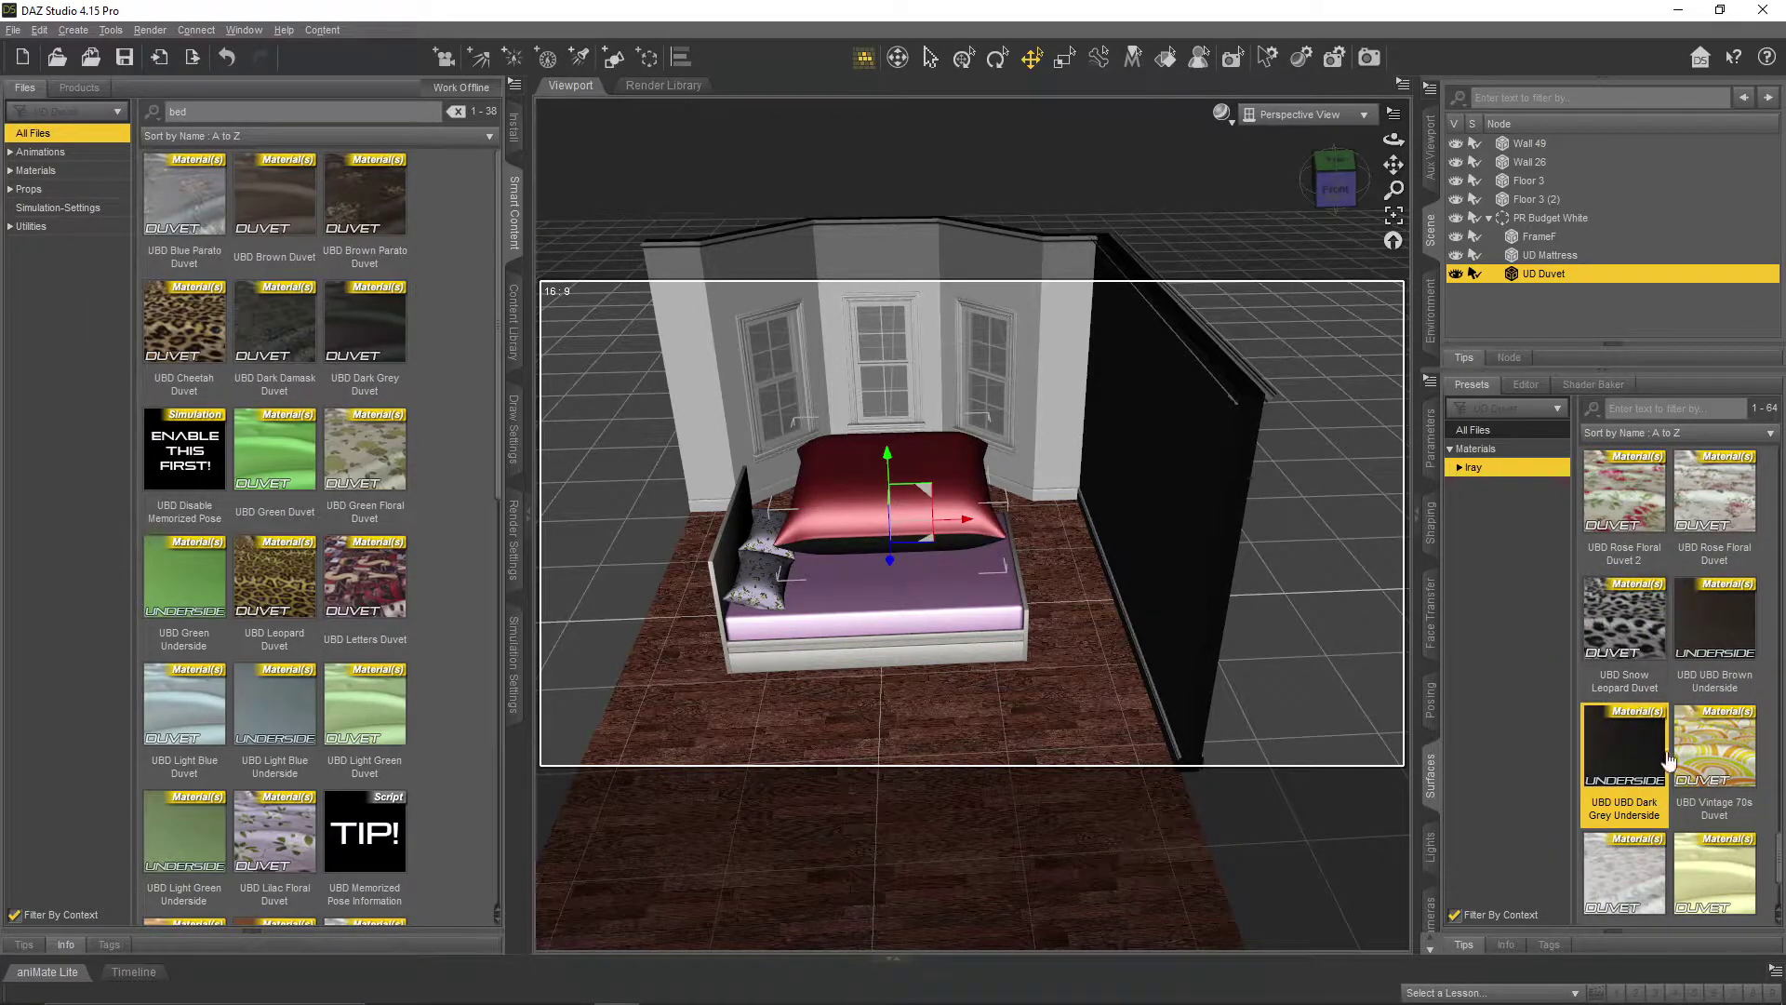
- Apply the UBD White Floral Duvet material and the UBD Yellow Underside to the duvet
scroll(1670, 761, down, 2)
double_click(1603, 724)
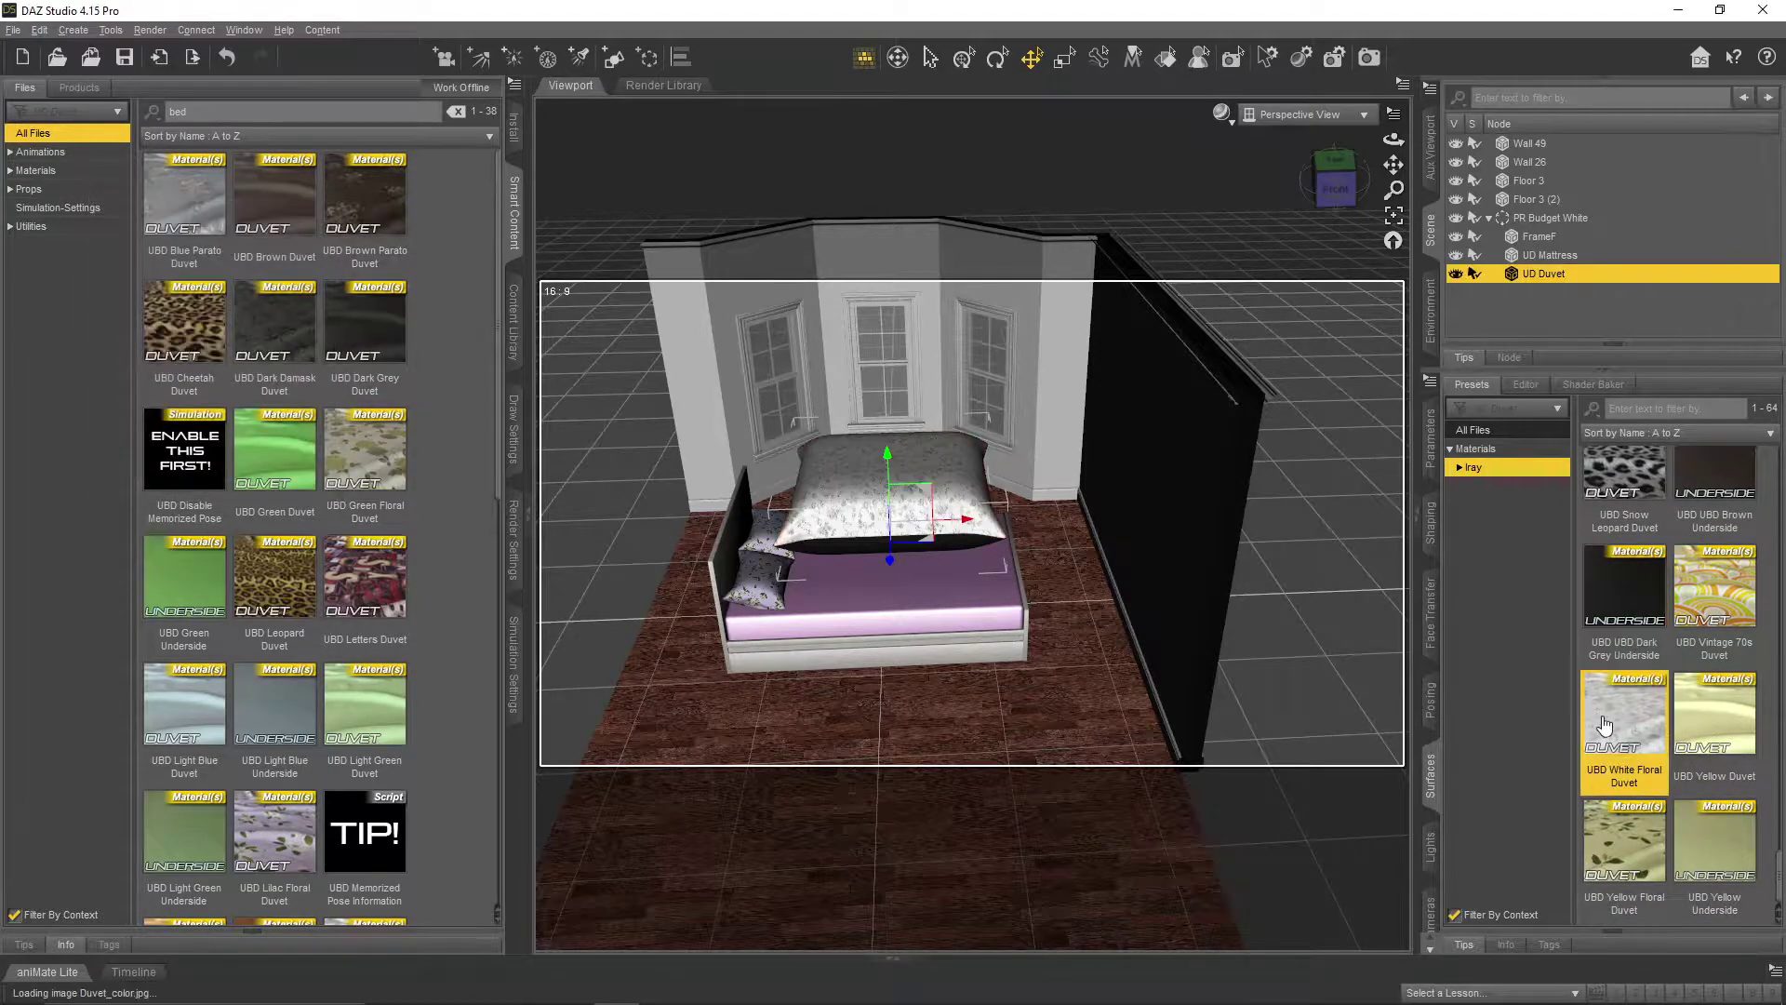
double_click(1609, 851)
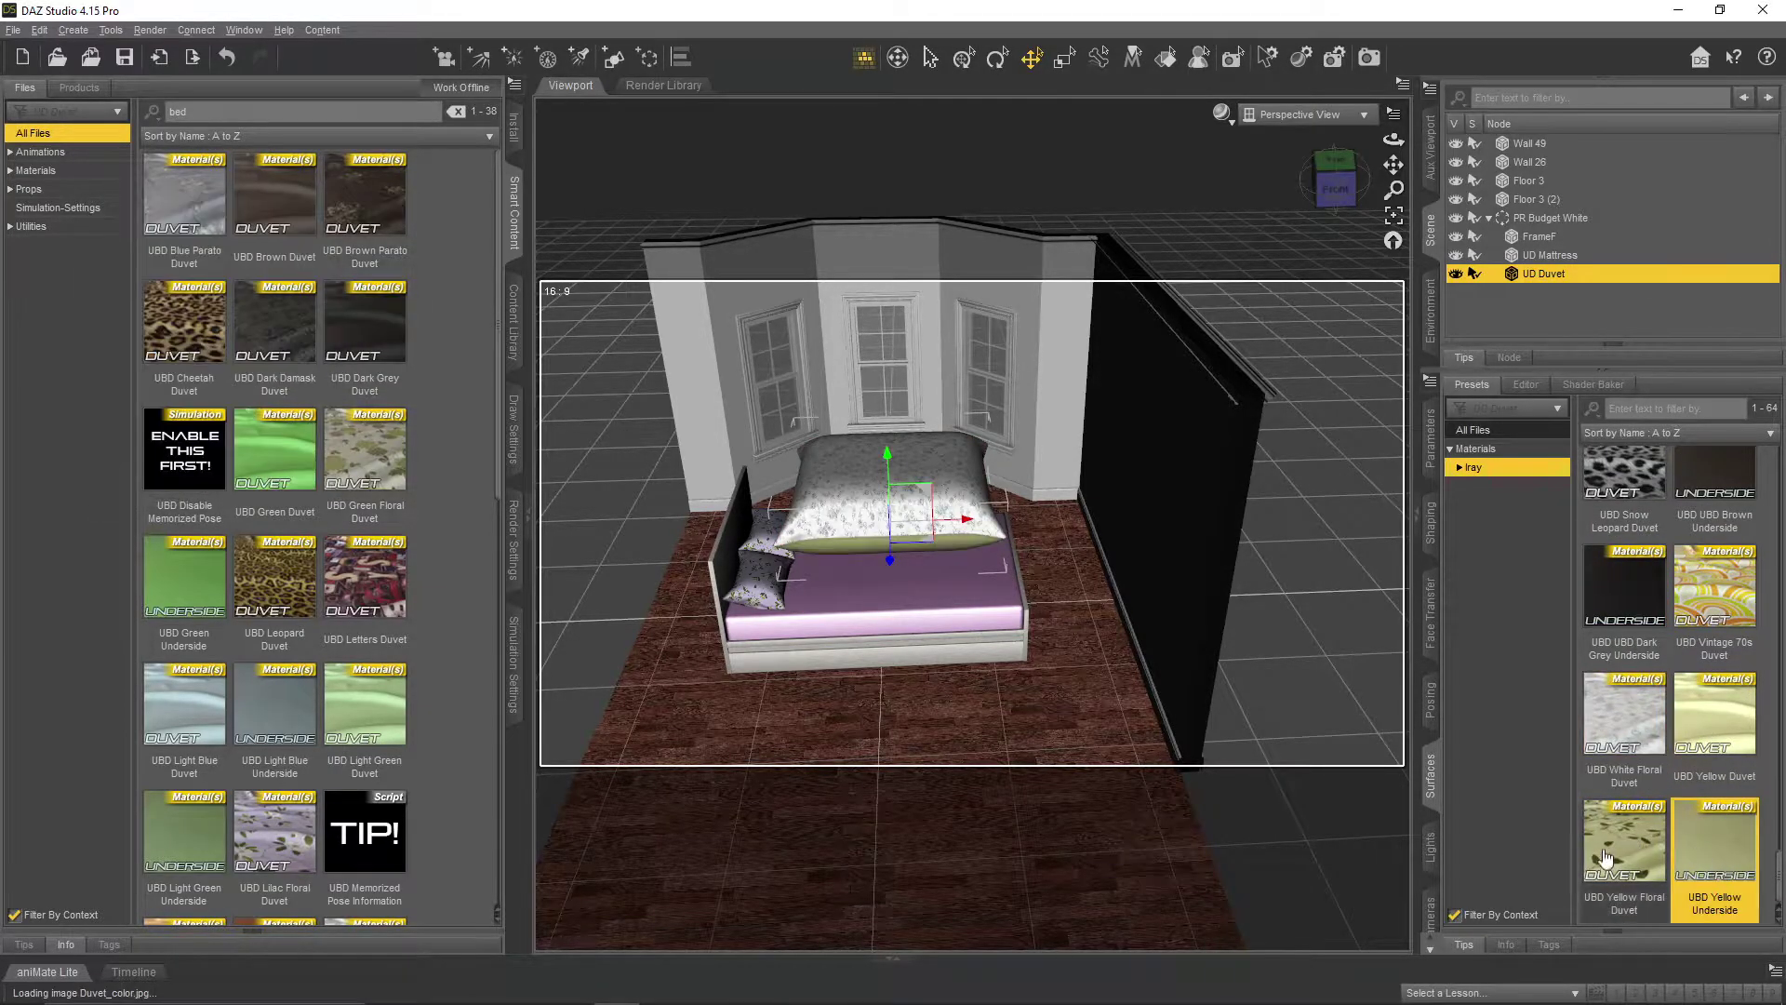
- Select the bed's mattress and bring up its adjustment morphs, Compress L and Compress R
mouse_move(1393, 138)
mouse_down()
mouse_move(1525, 279)
mouse_move(1497, 177)
mouse_move(1398, 137)
mouse_up()
key(f)
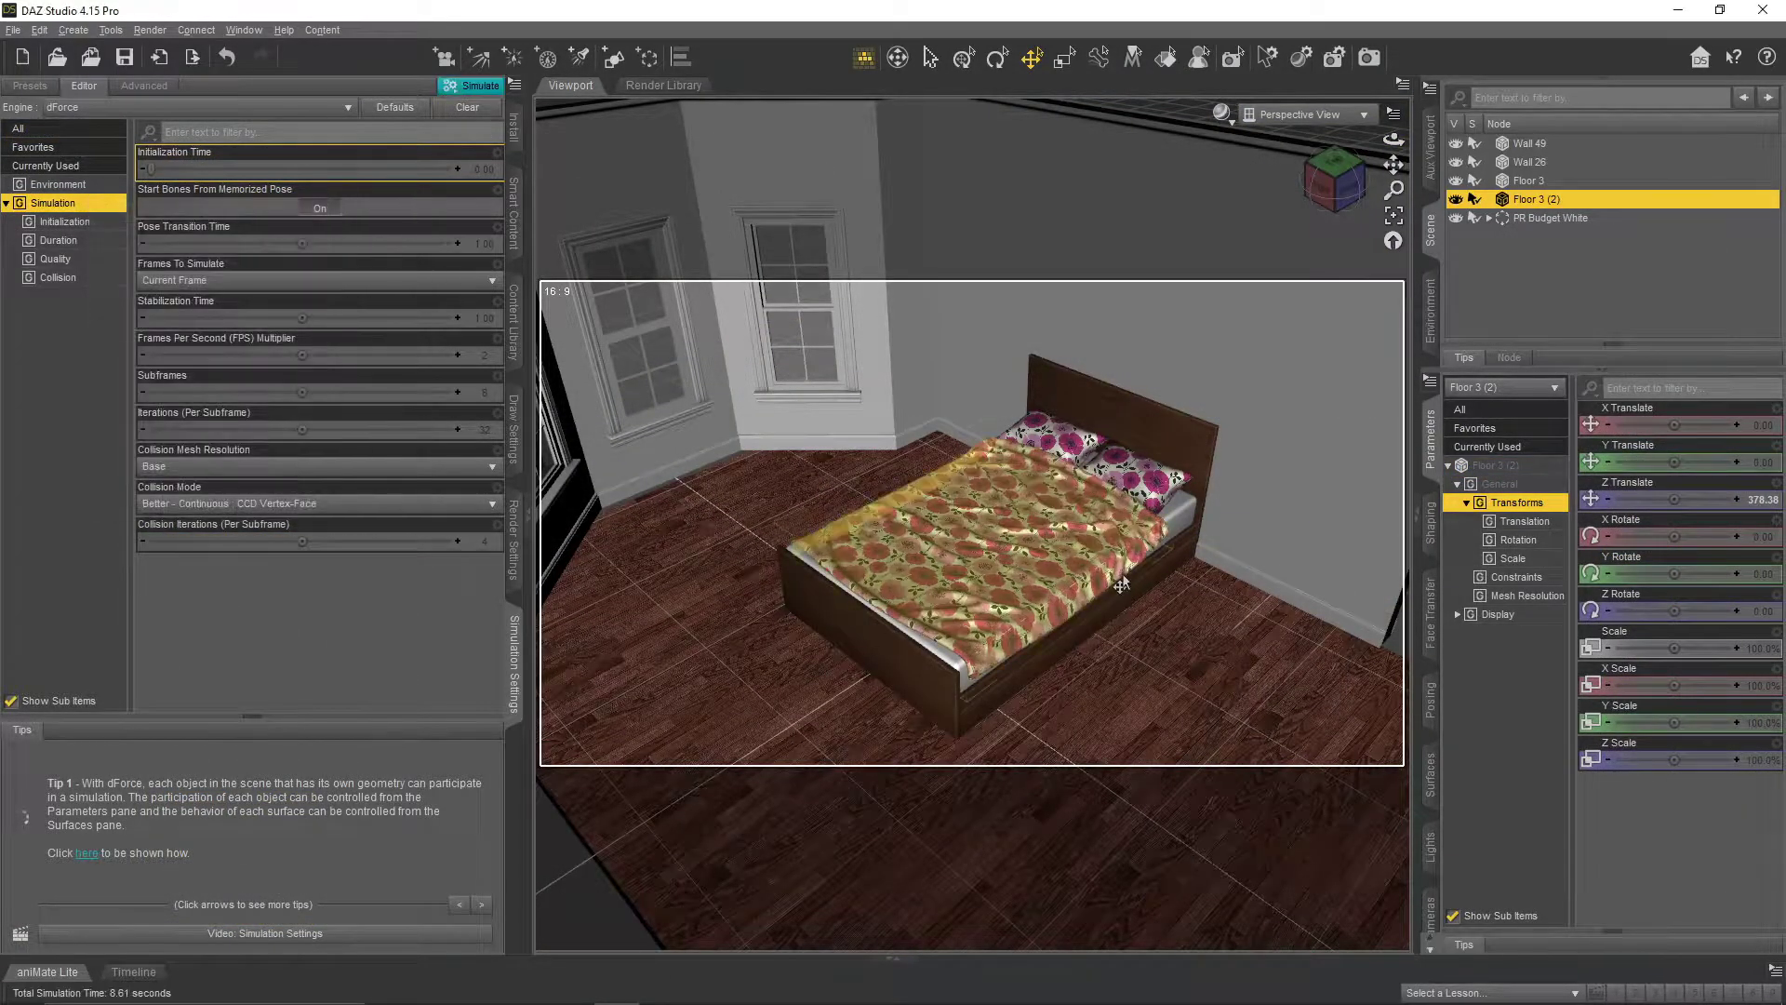
click(1539, 216)
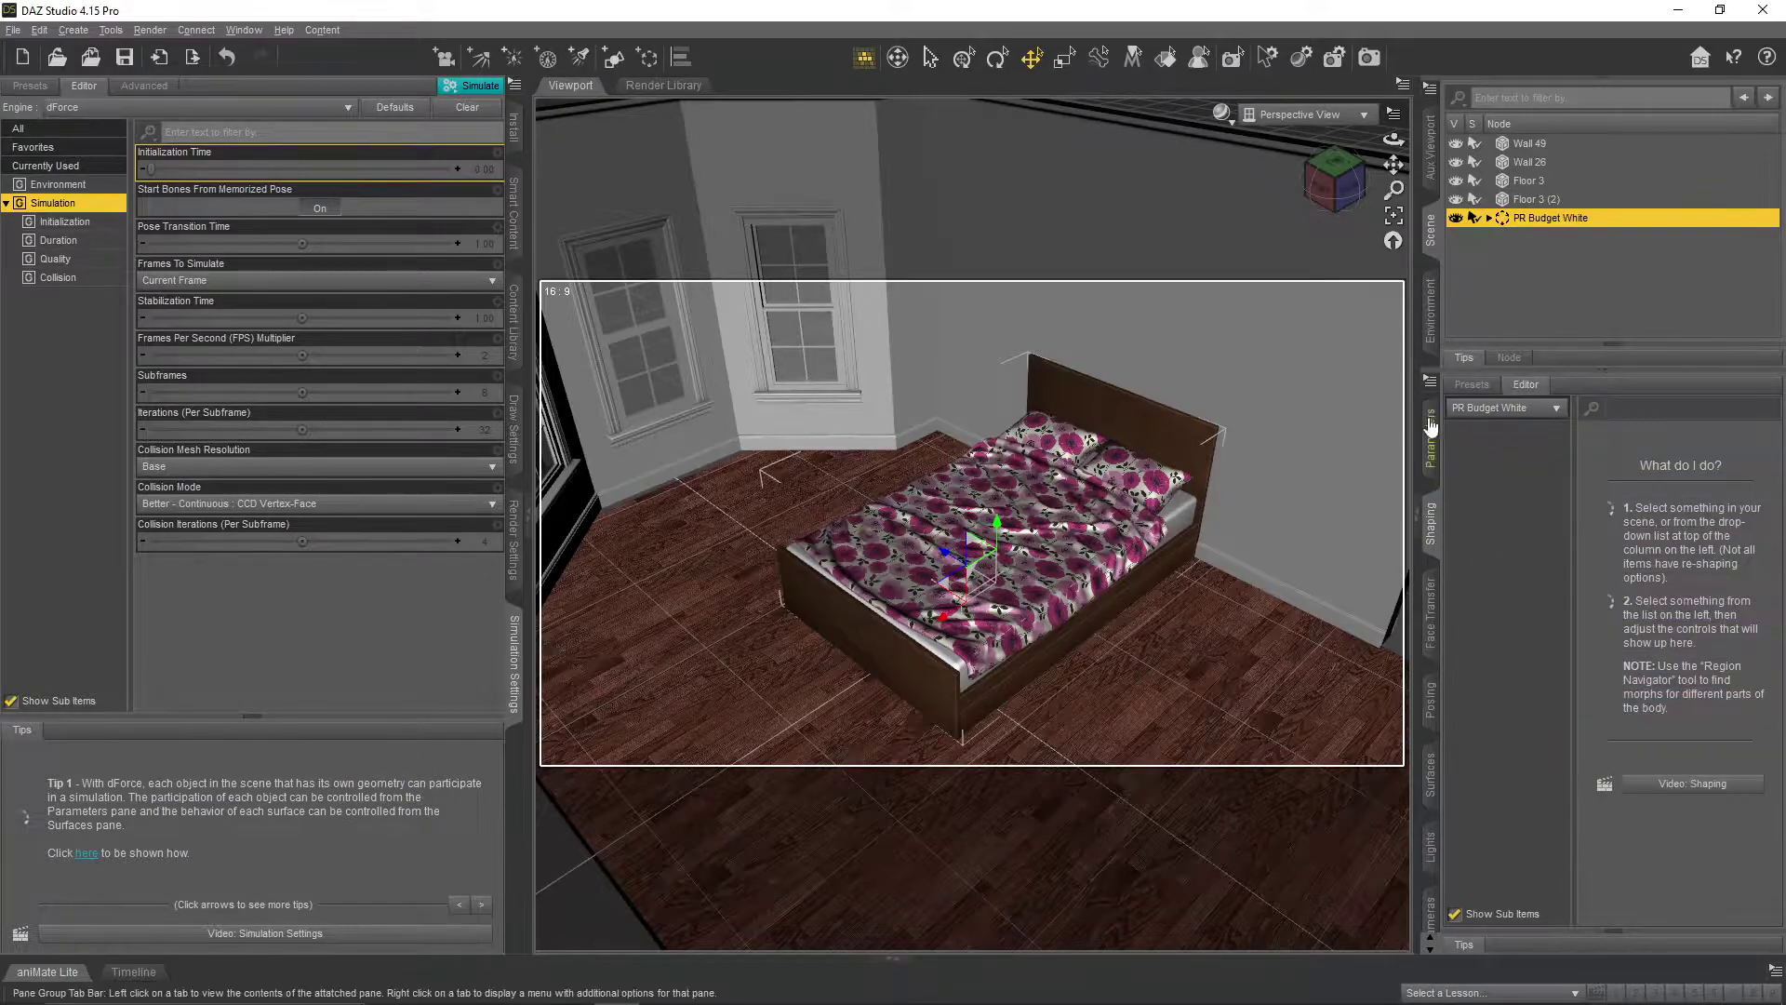
click(1543, 256)
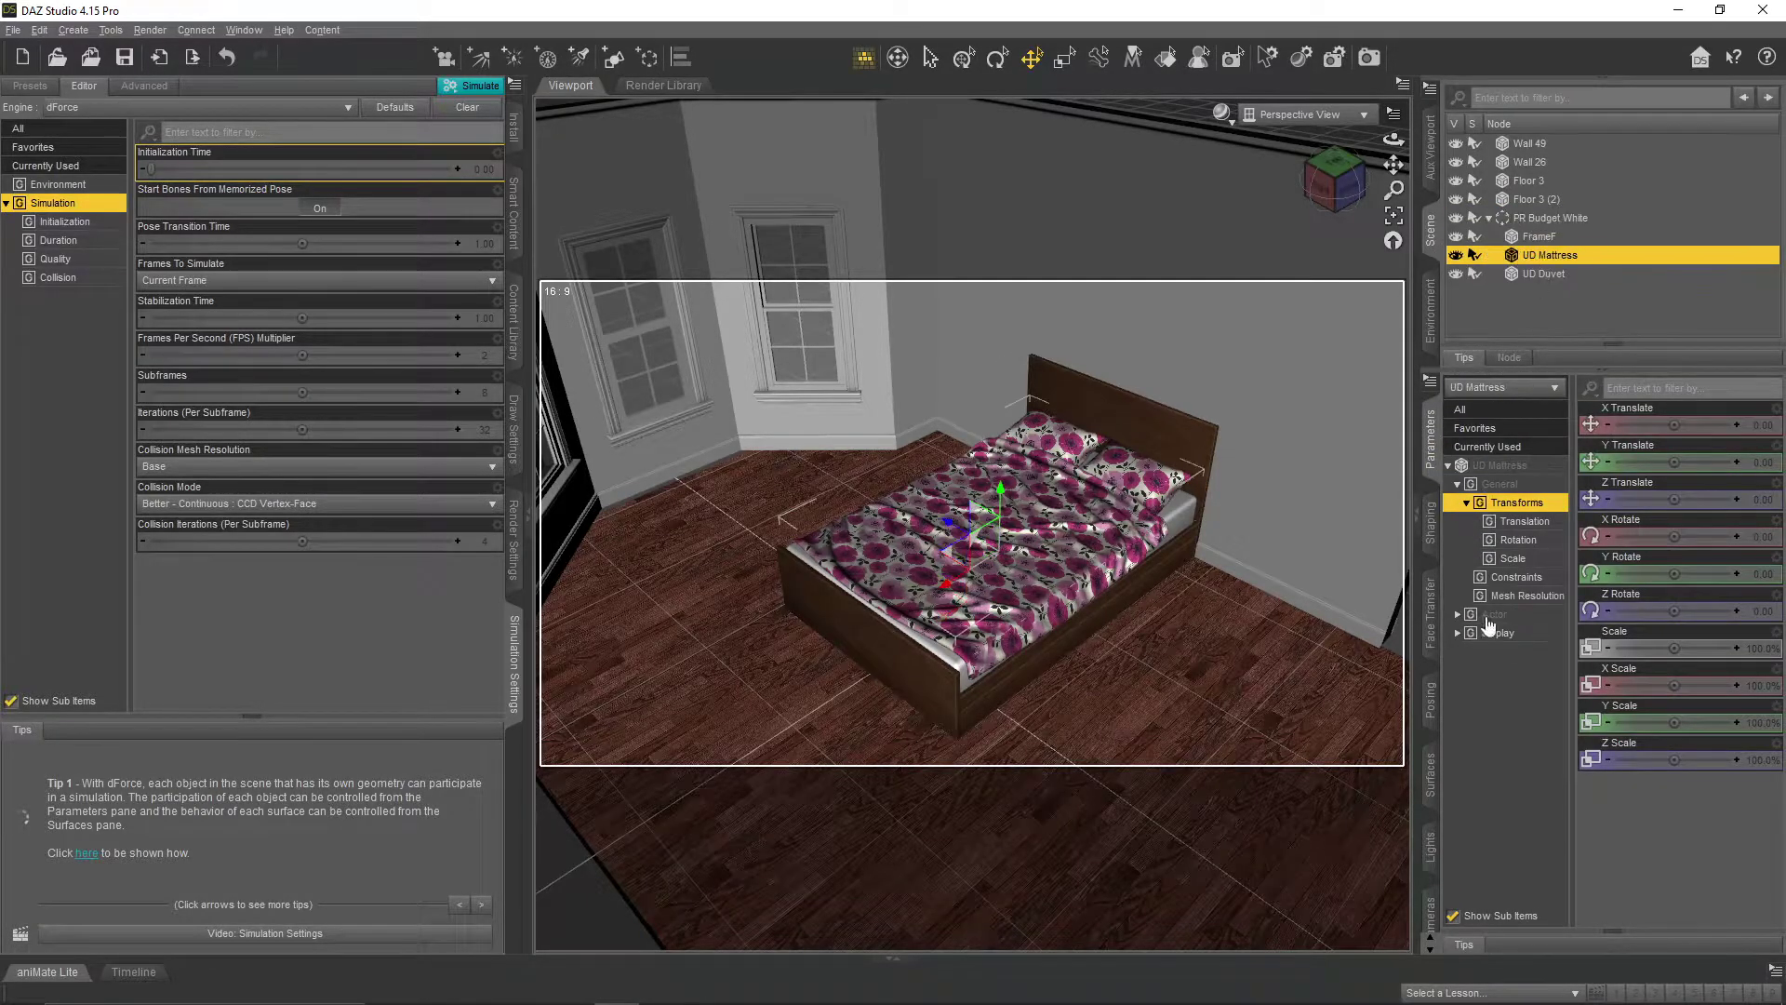
click(1487, 620)
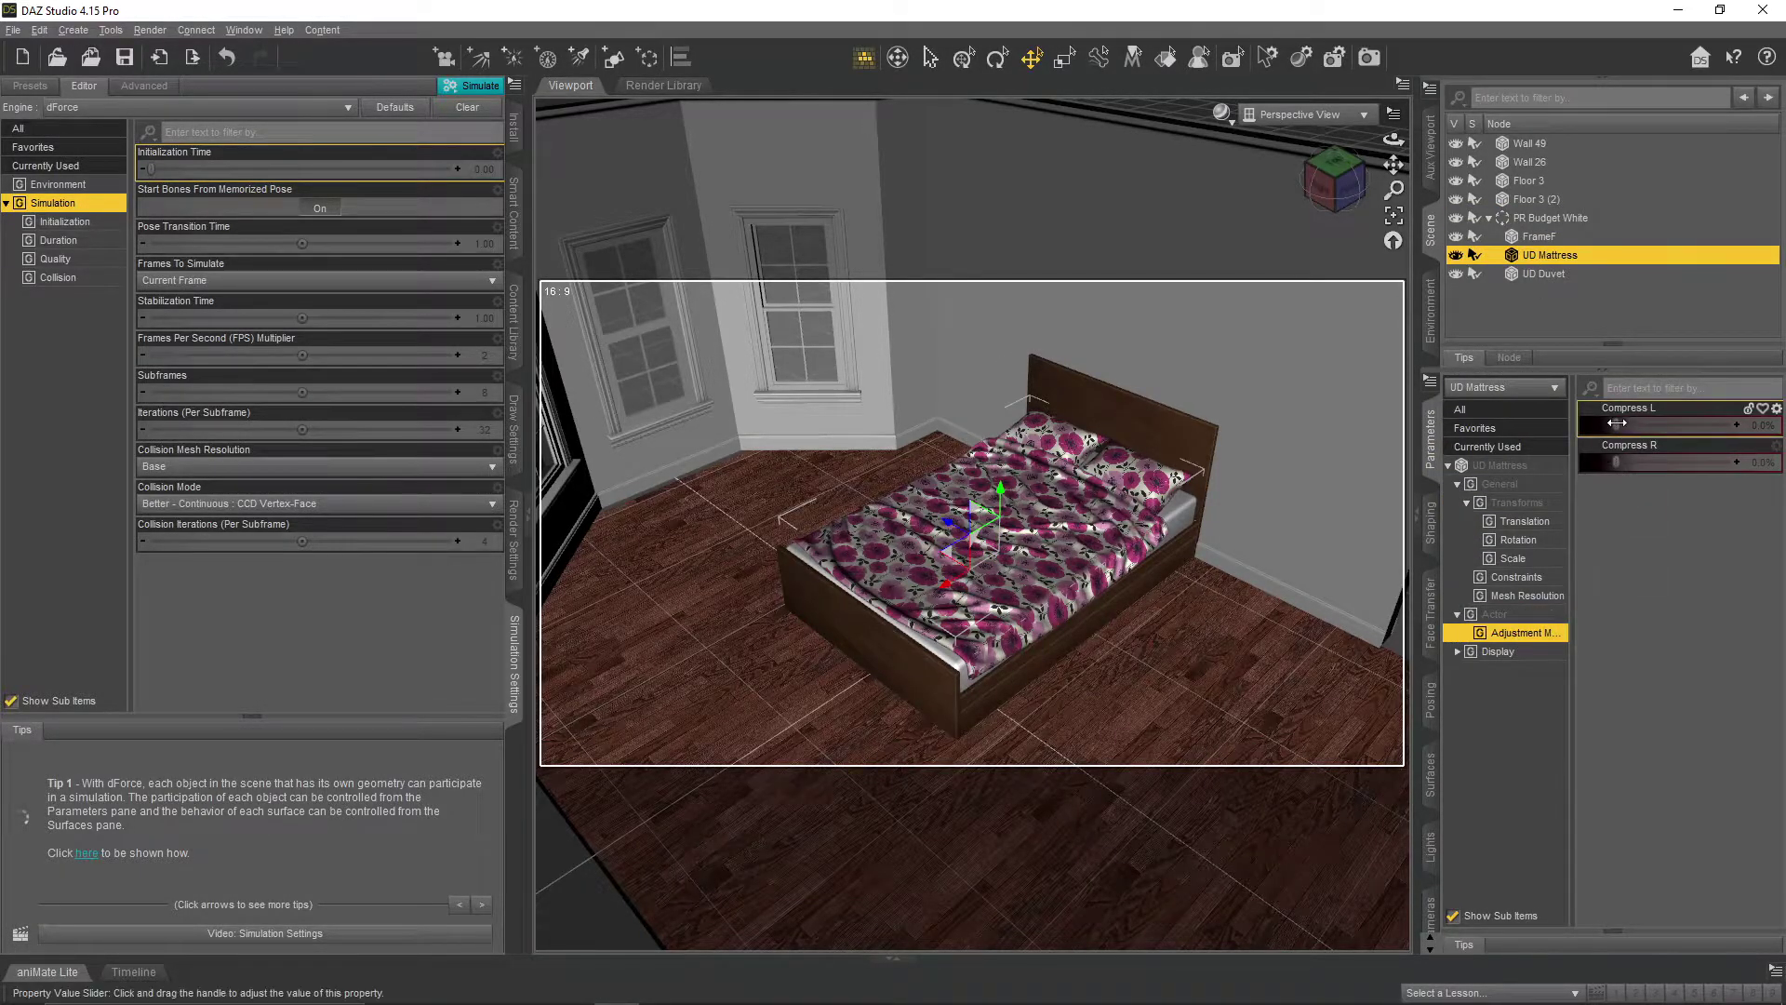
- Set the duvet's Quilted adjustment to 70% and deselect it
click(1542, 276)
drag(1625, 543, 1698, 538)
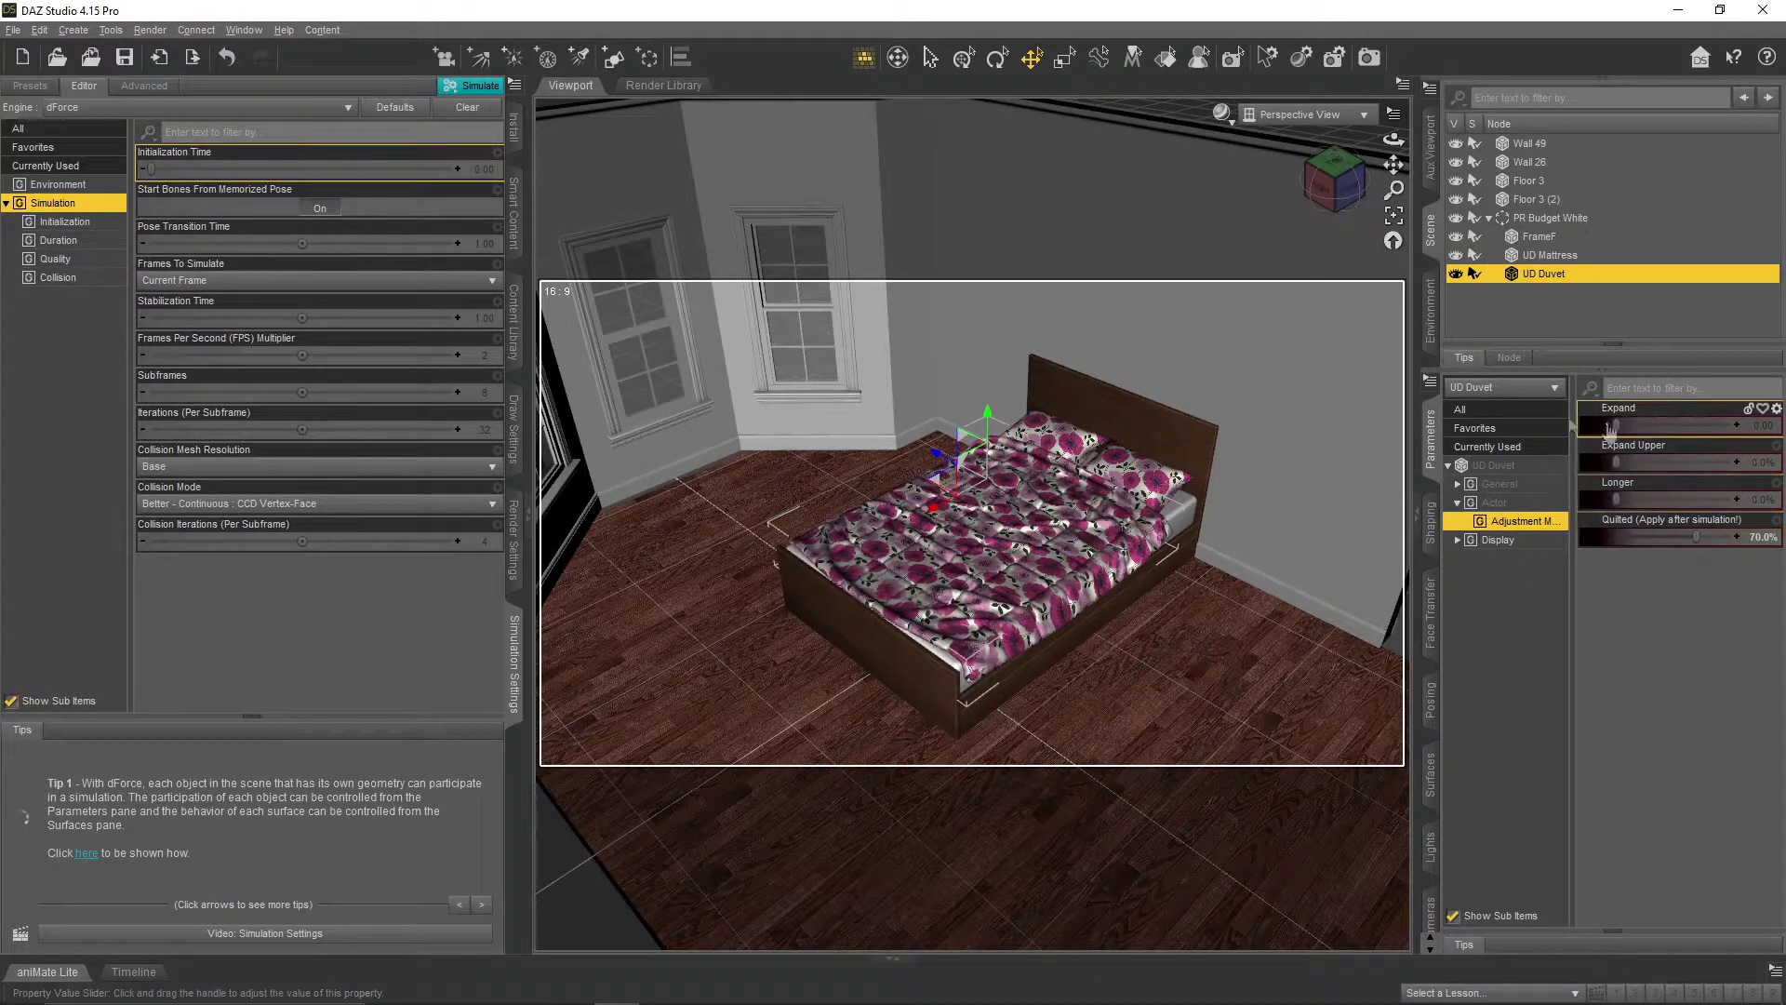
drag(1393, 139, 1486, 528)
click(1507, 307)
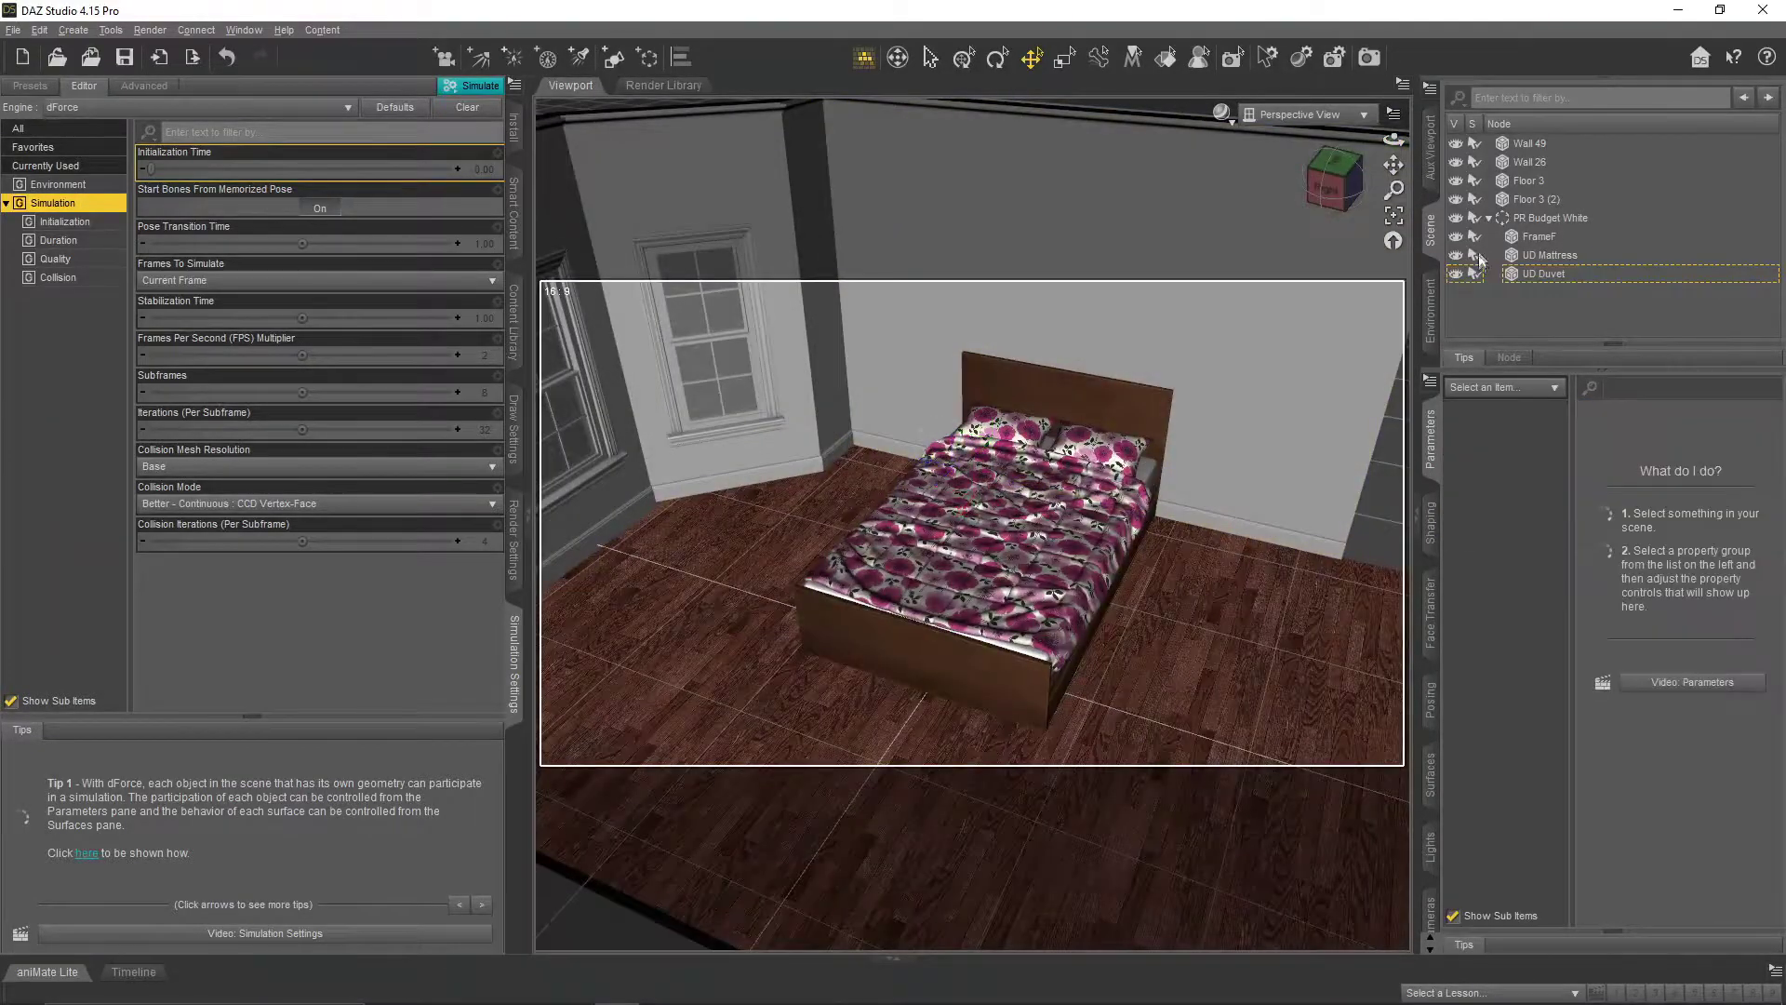
- Search all content files for "table" and look through the prop results
click(514, 307)
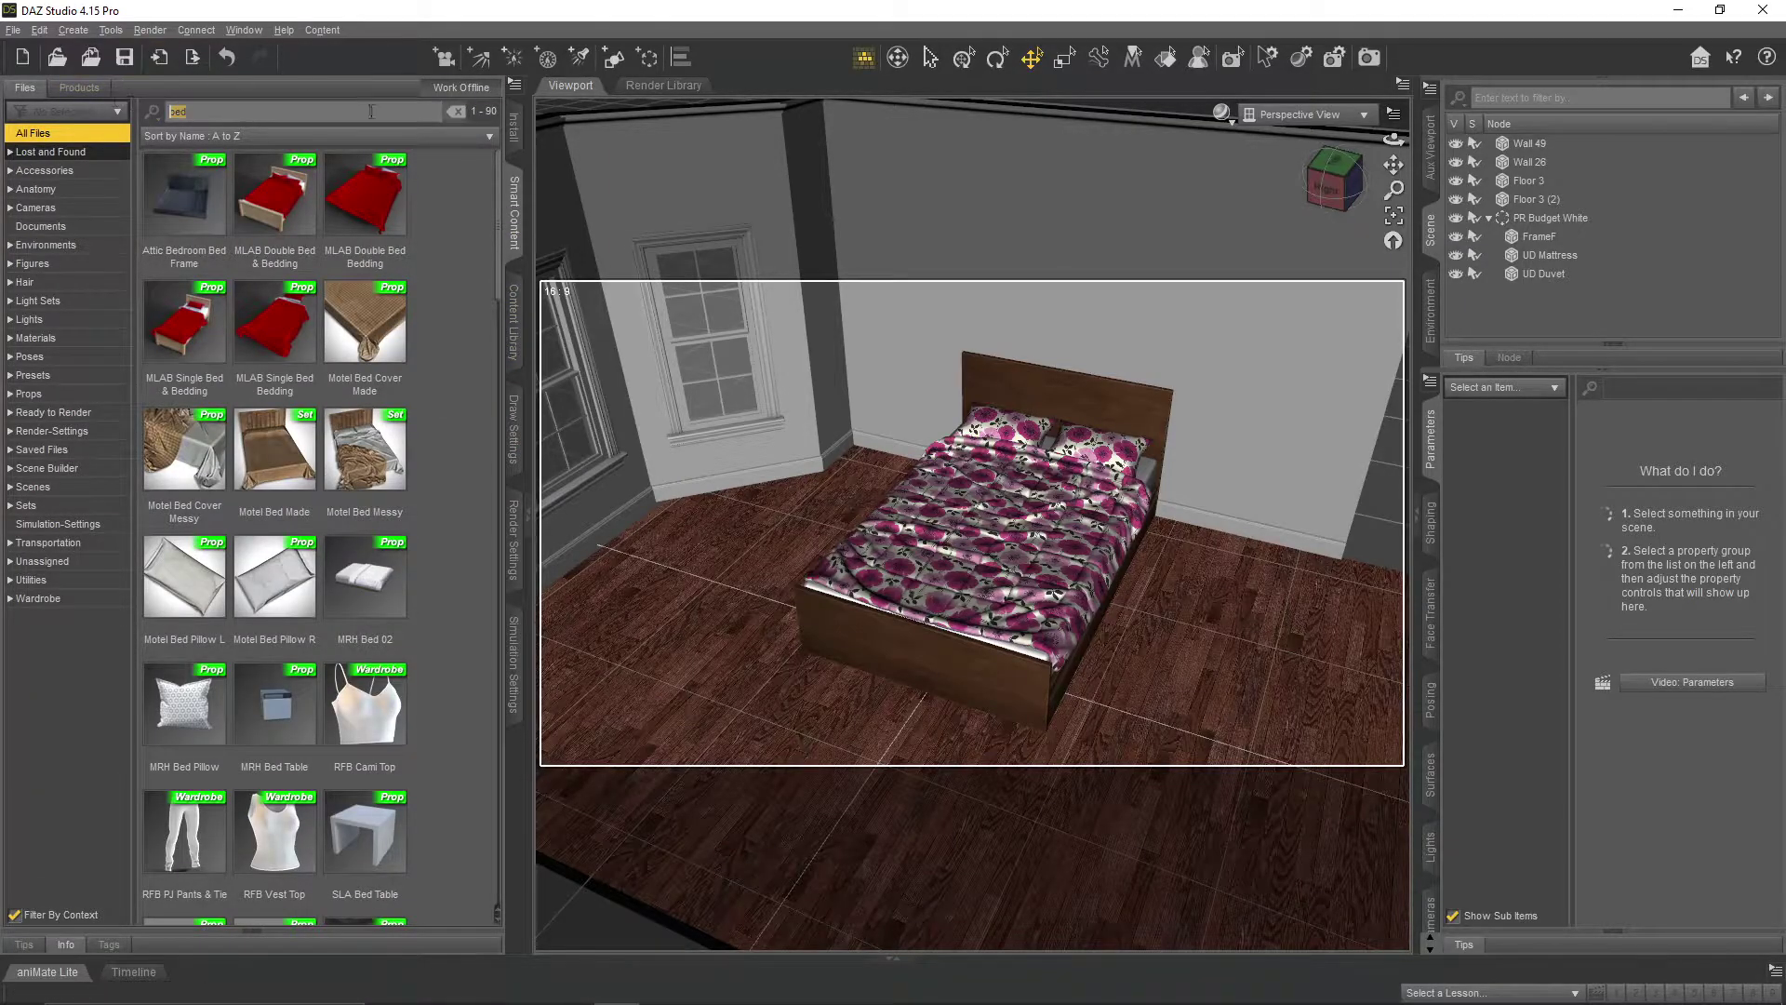
key(BackSpace)
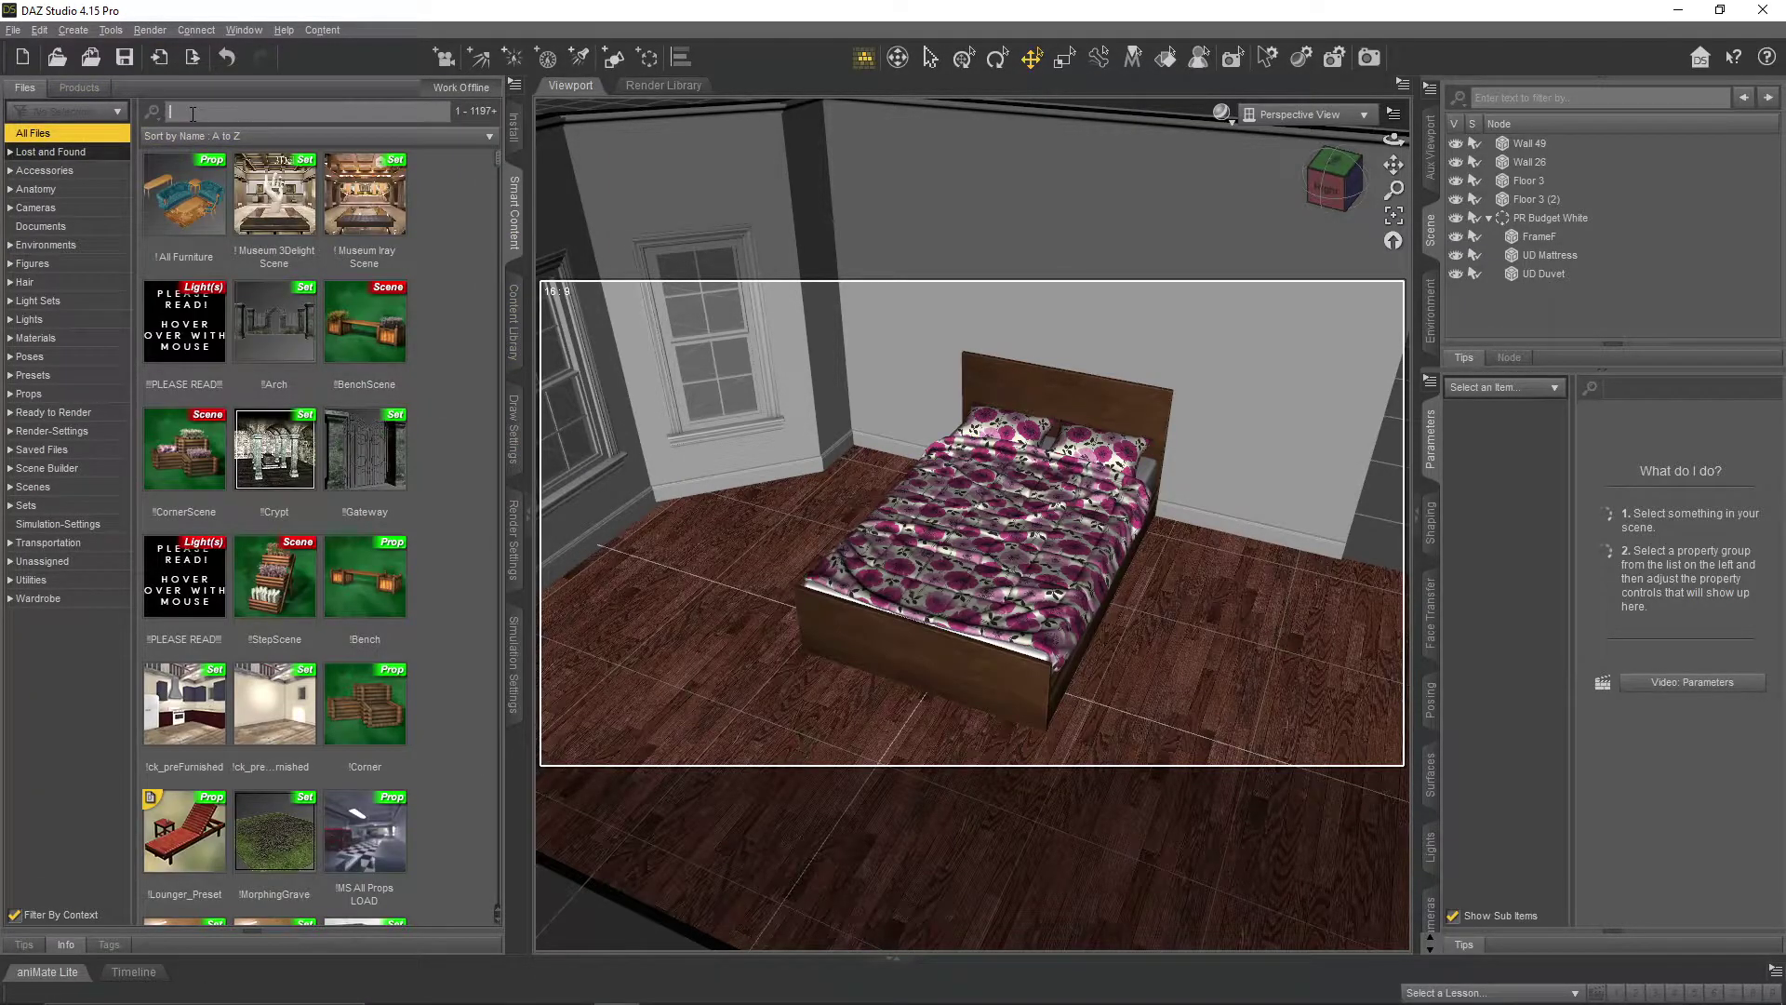
text(table)
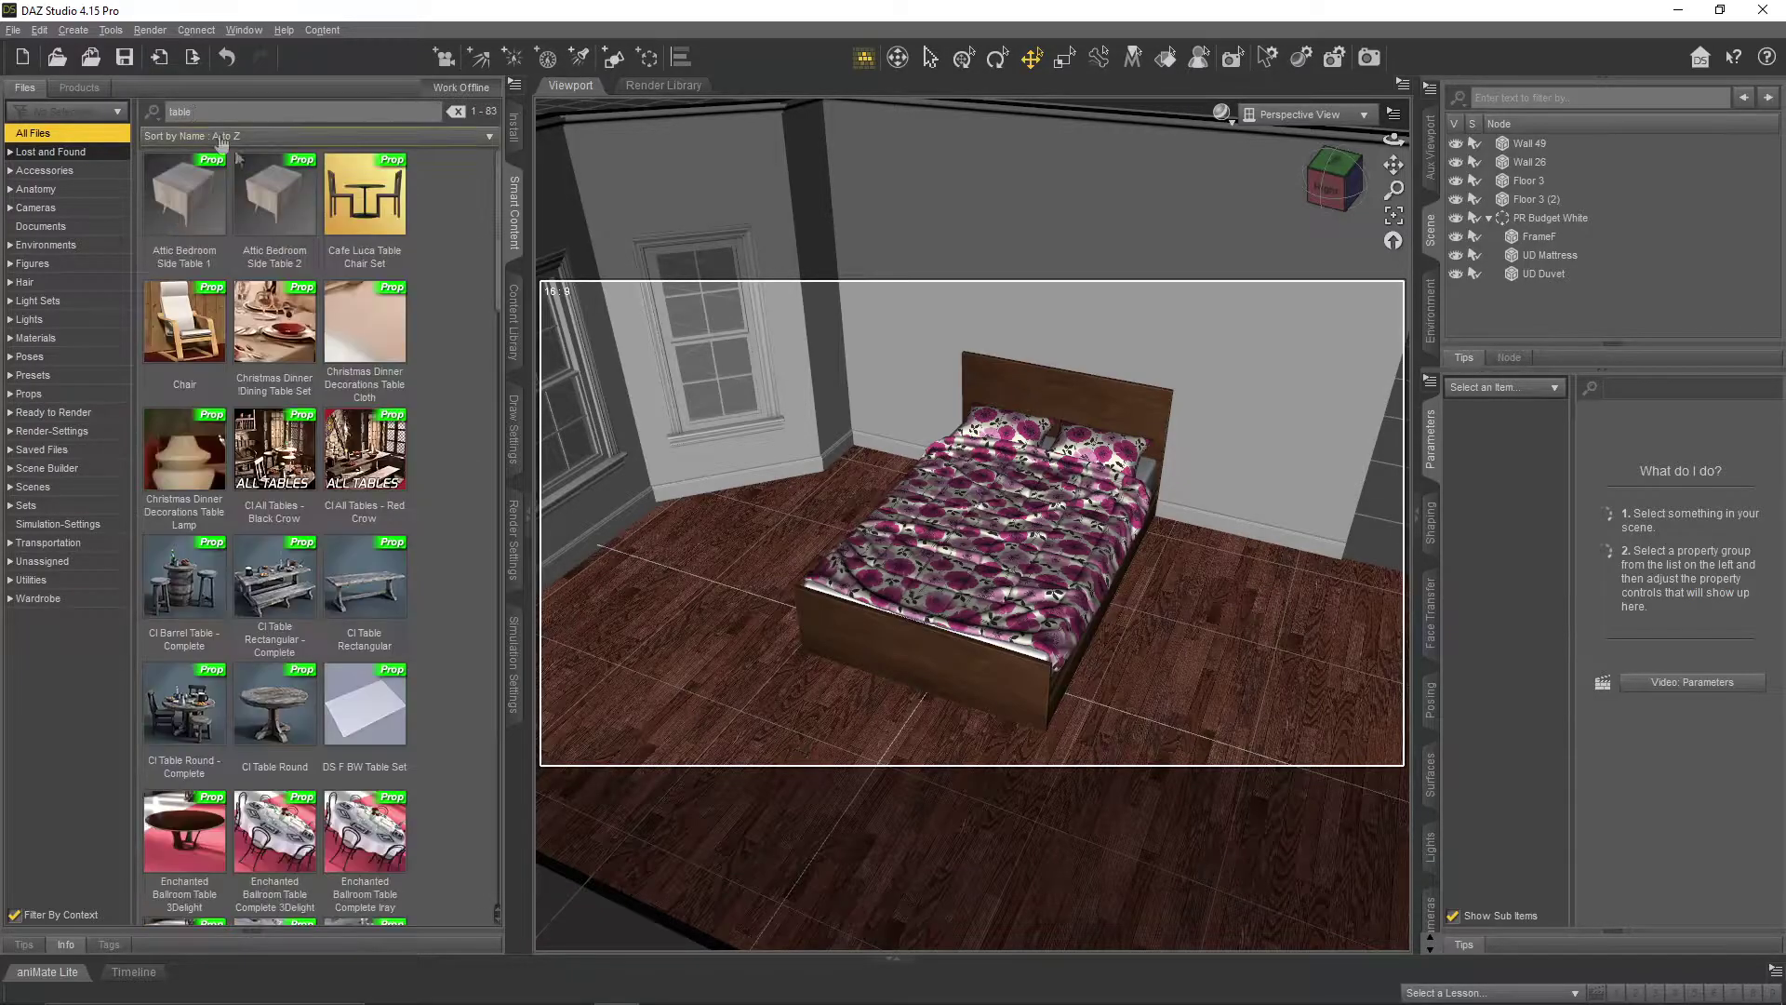
scroll(372, 558, down, 8)
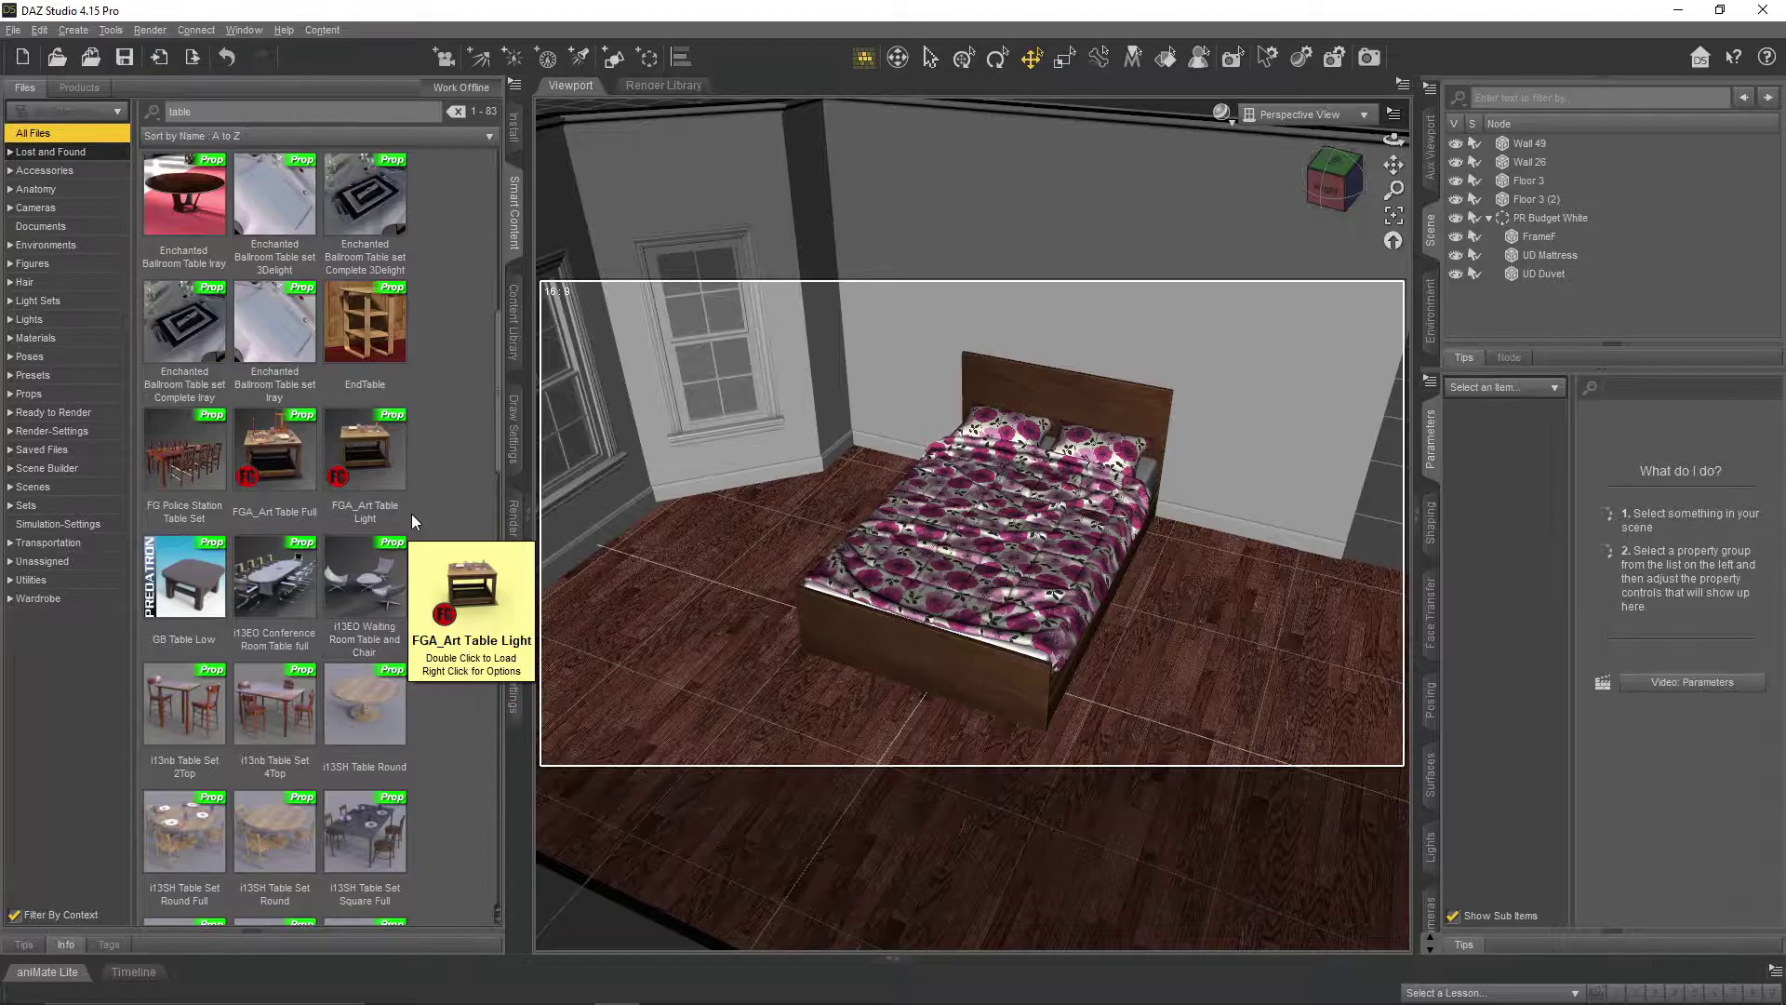
- Try the EndTable prop in the room, move it aside and delete it
double_click(365, 326)
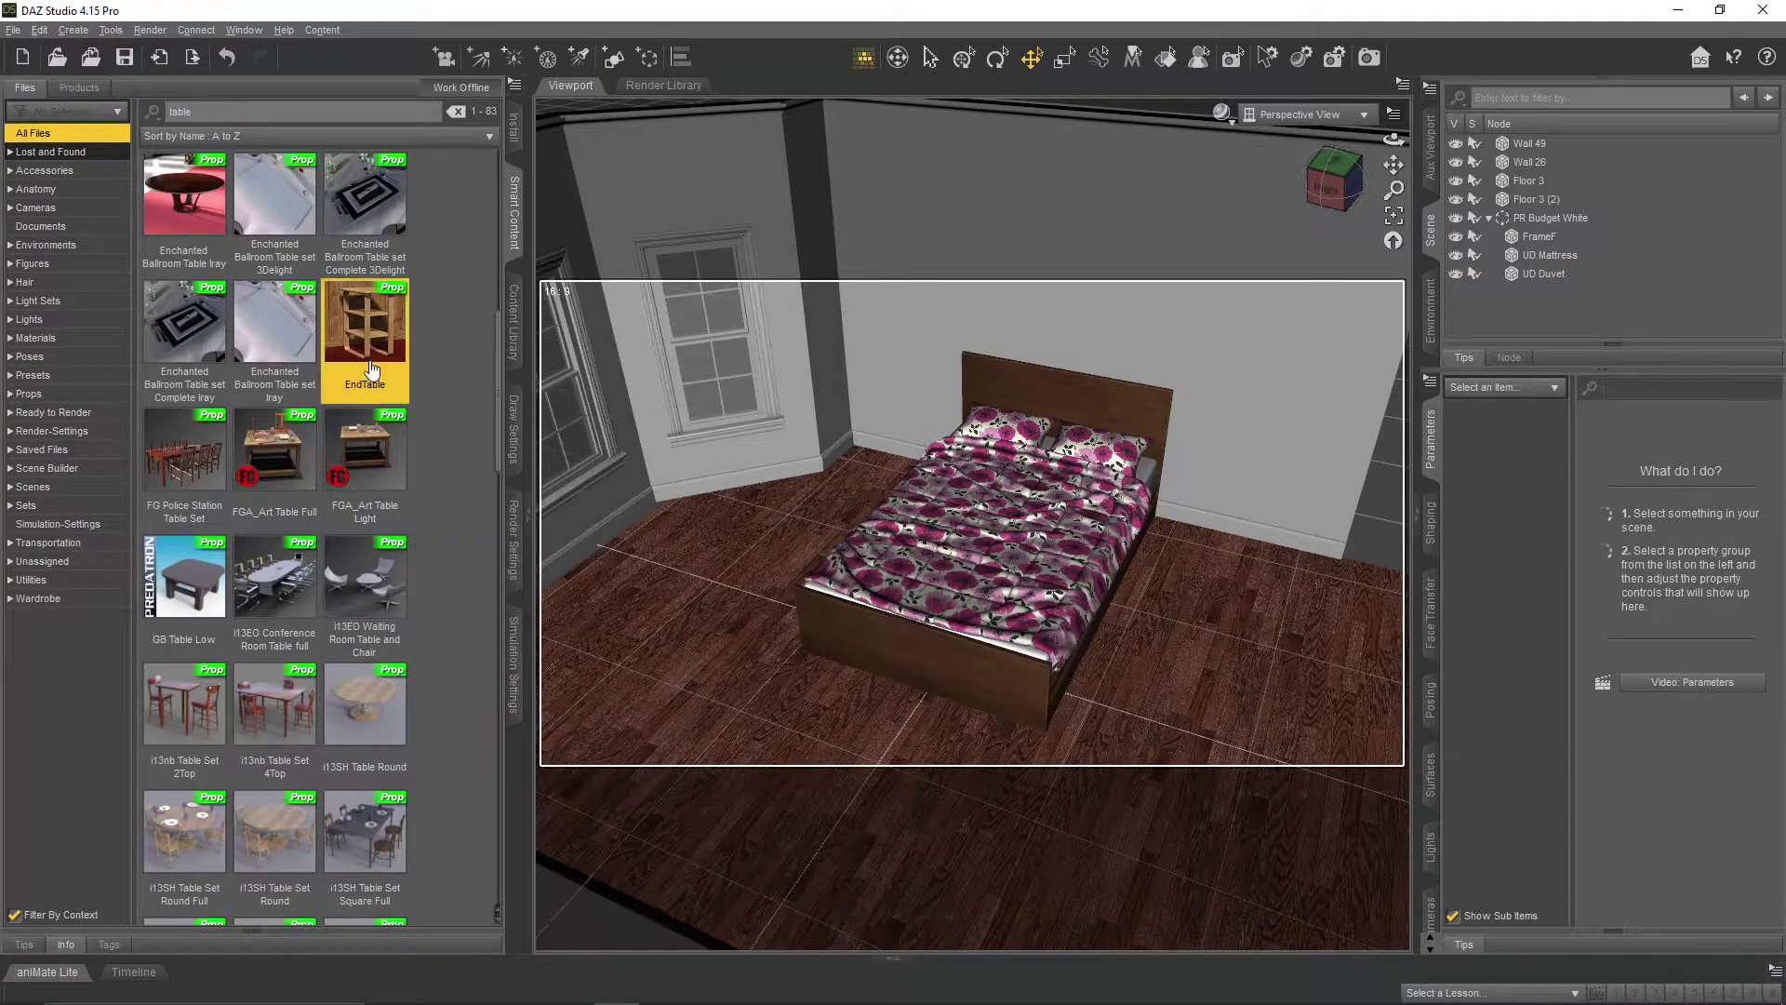
drag(992, 414, 720, 454)
key(Delete)
- Examine the remaining "table" search results for a suitable bedside table
scroll(372, 465, down, 5)
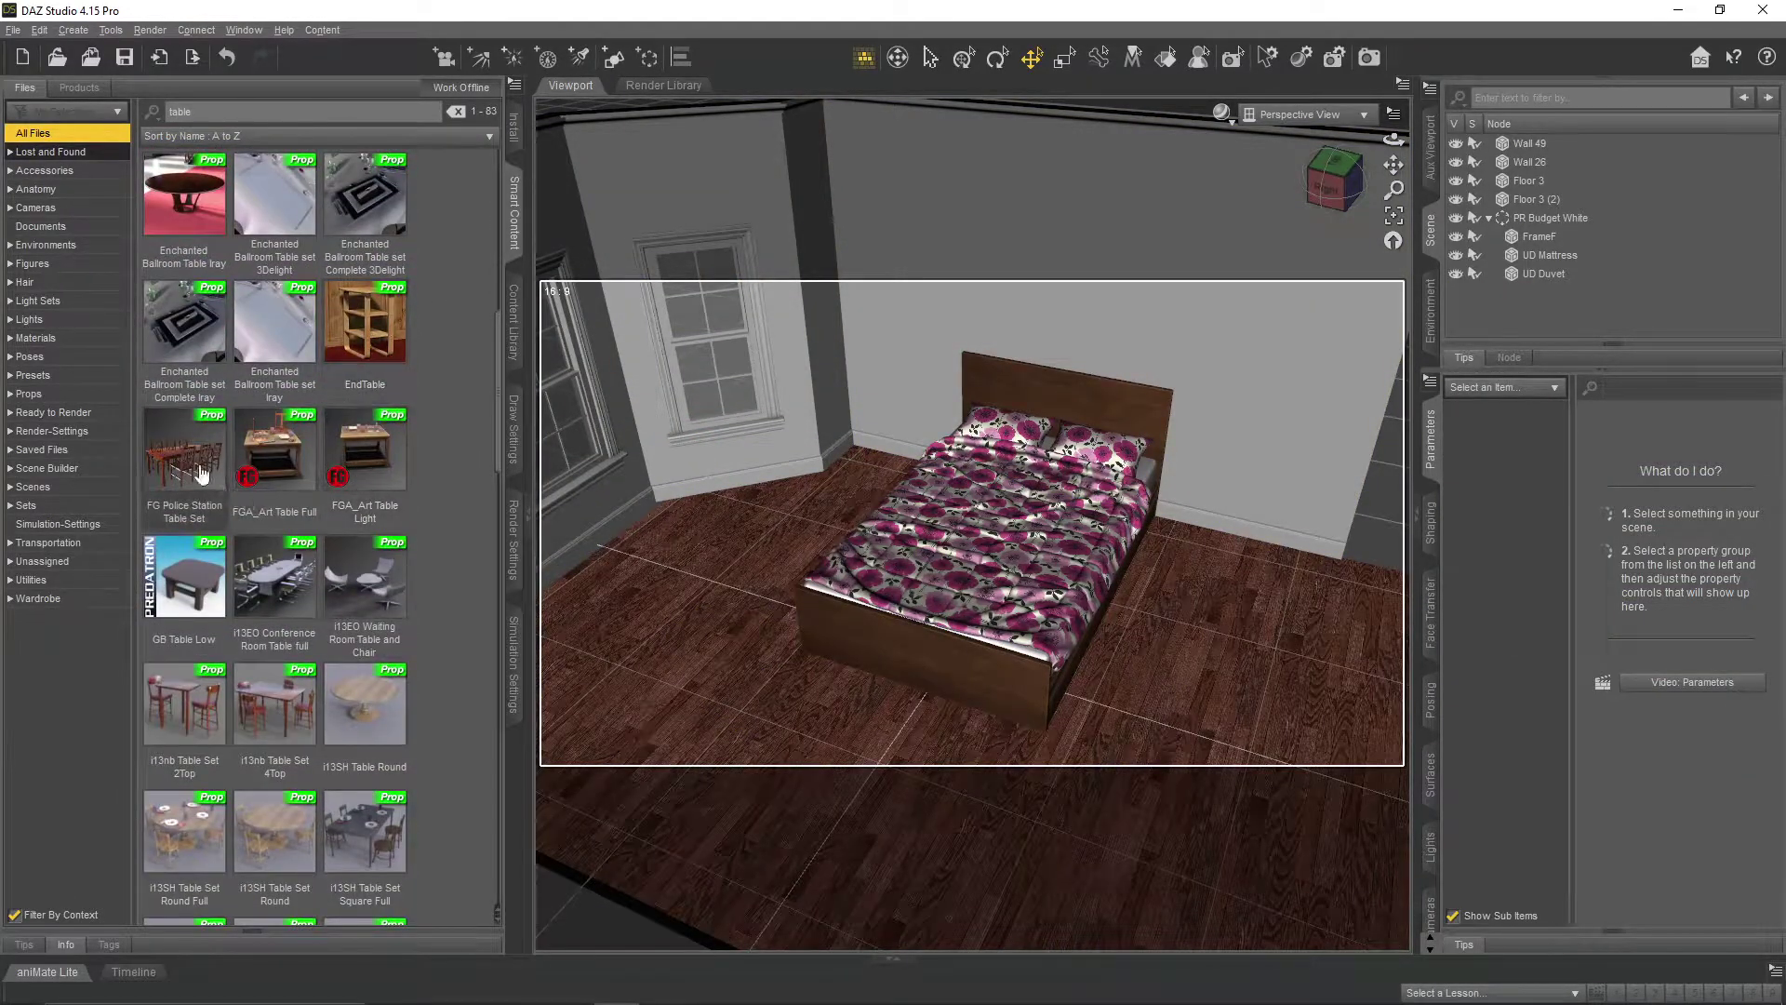
scroll(354, 484, down, 5)
scroll(346, 537, down, 6)
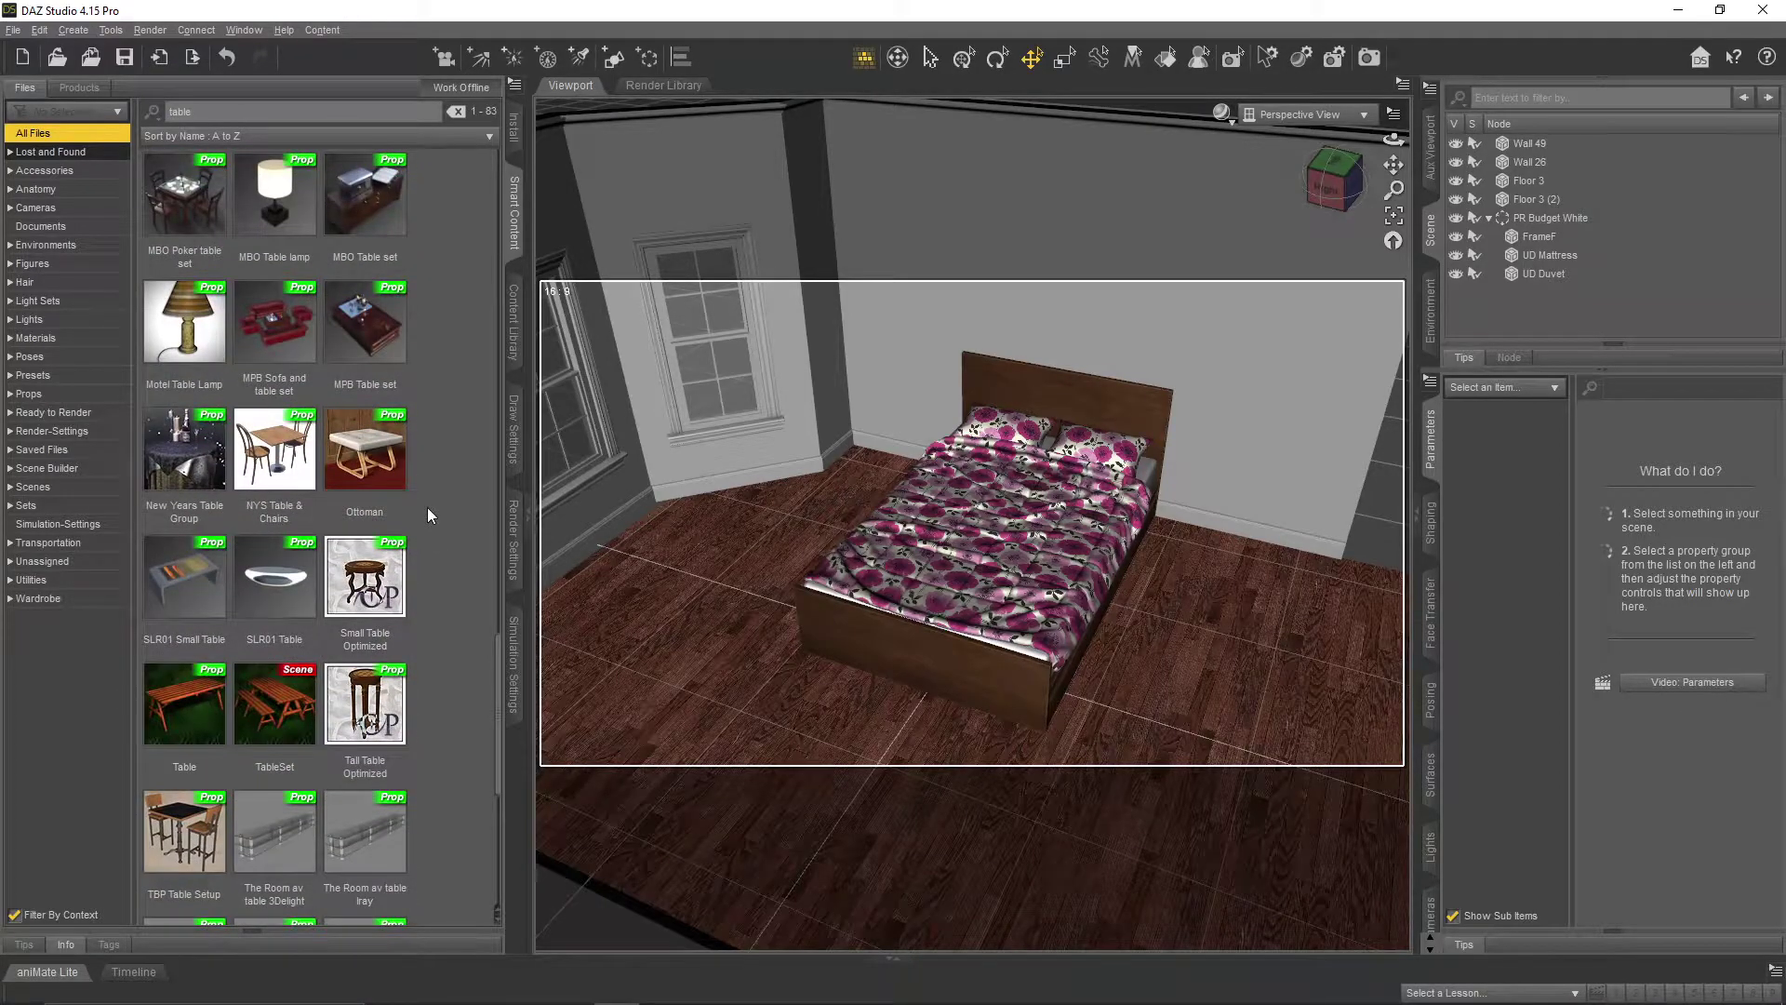
scroll(427, 506, down, 3)
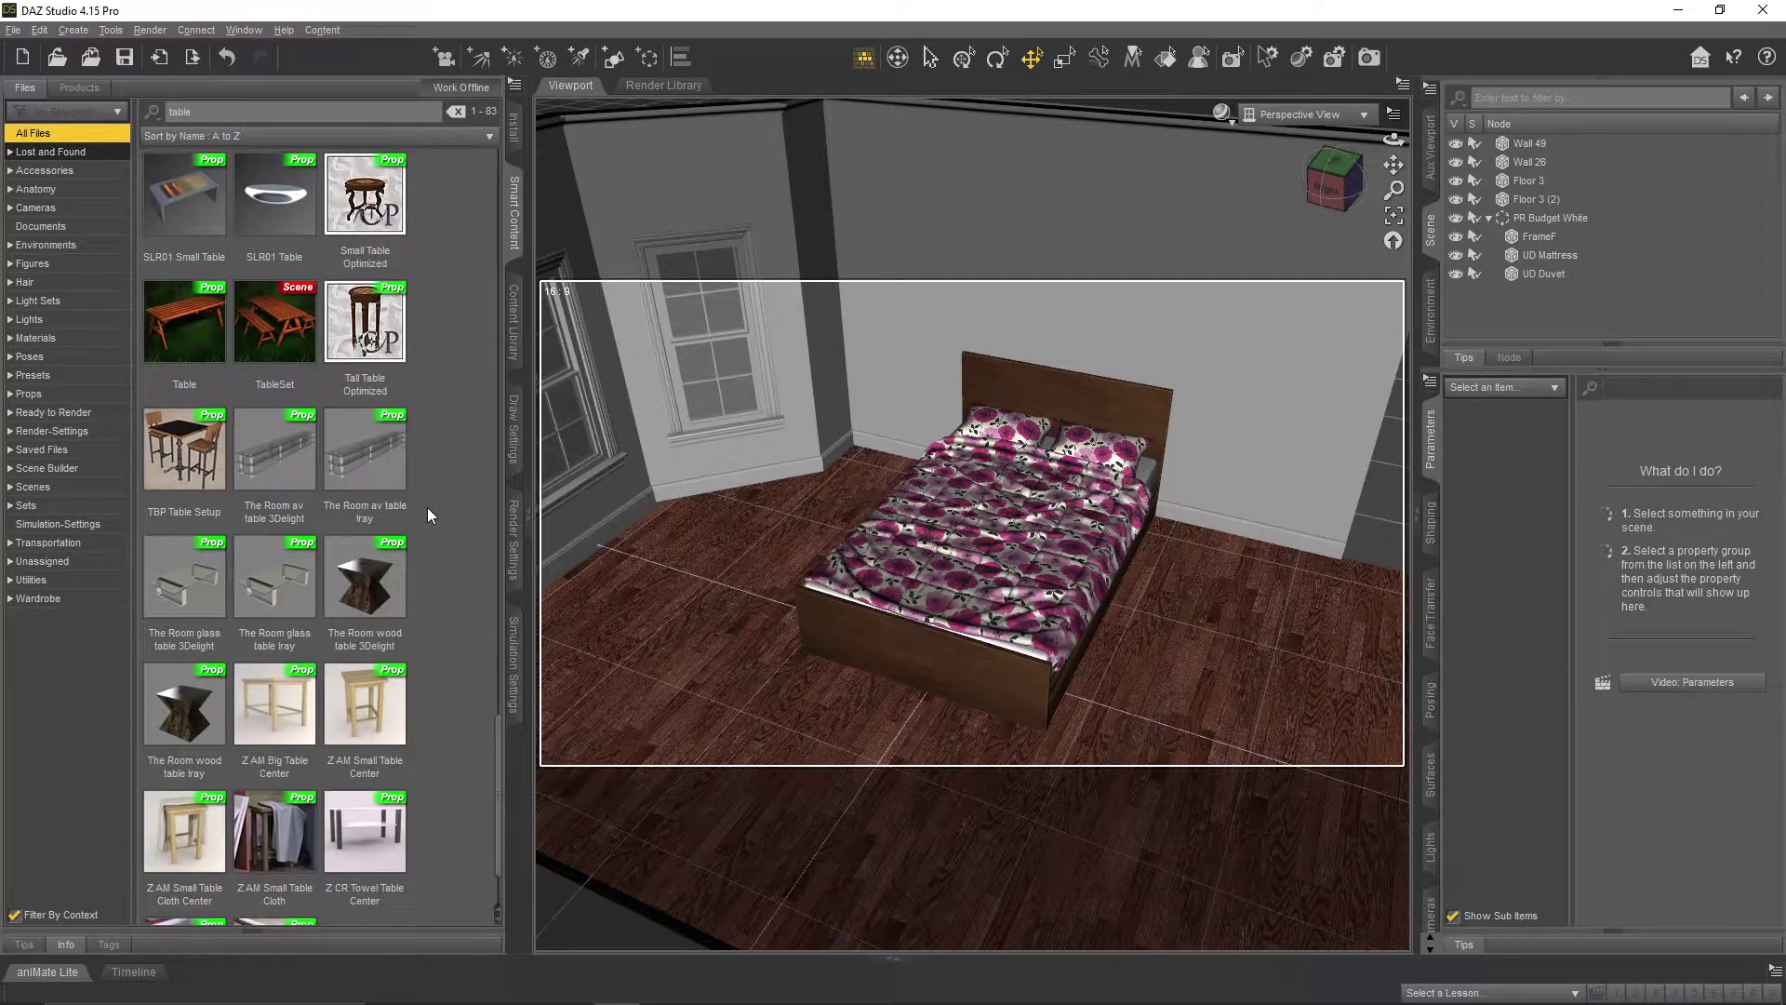
scroll(427, 506, down, 1)
scroll(386, 688, up, 2)
scroll(386, 689, up, 5)
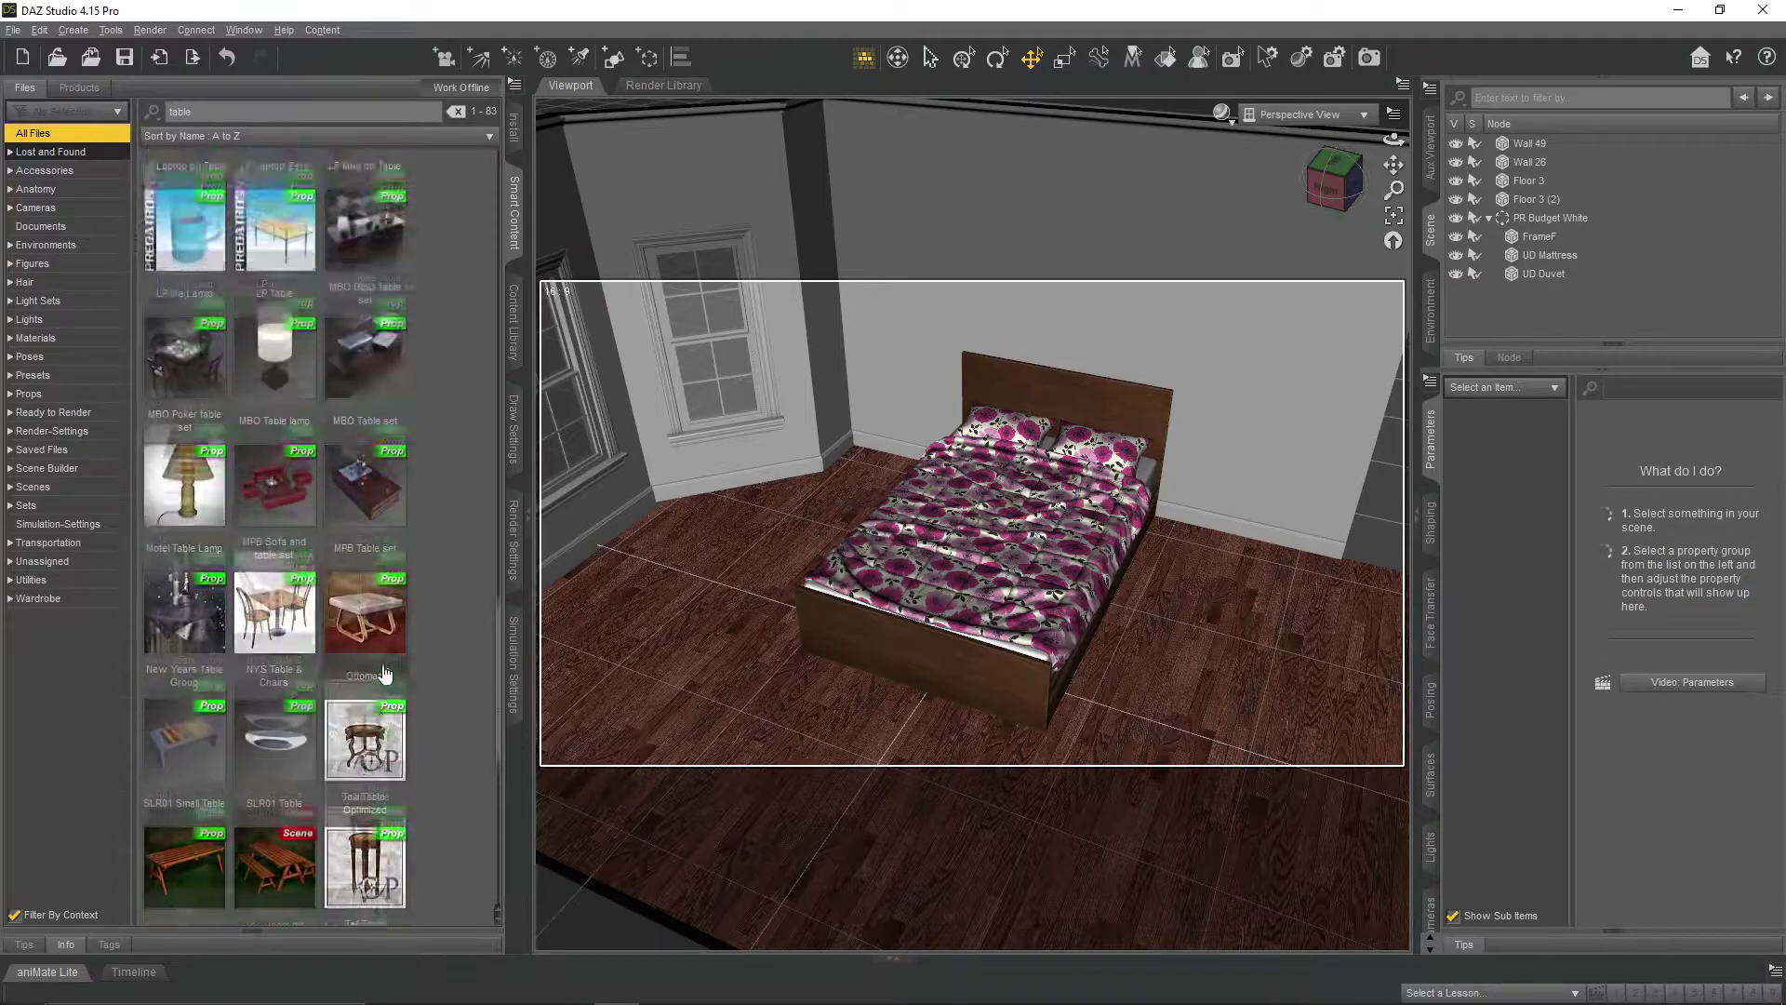
scroll(384, 668, up, 4)
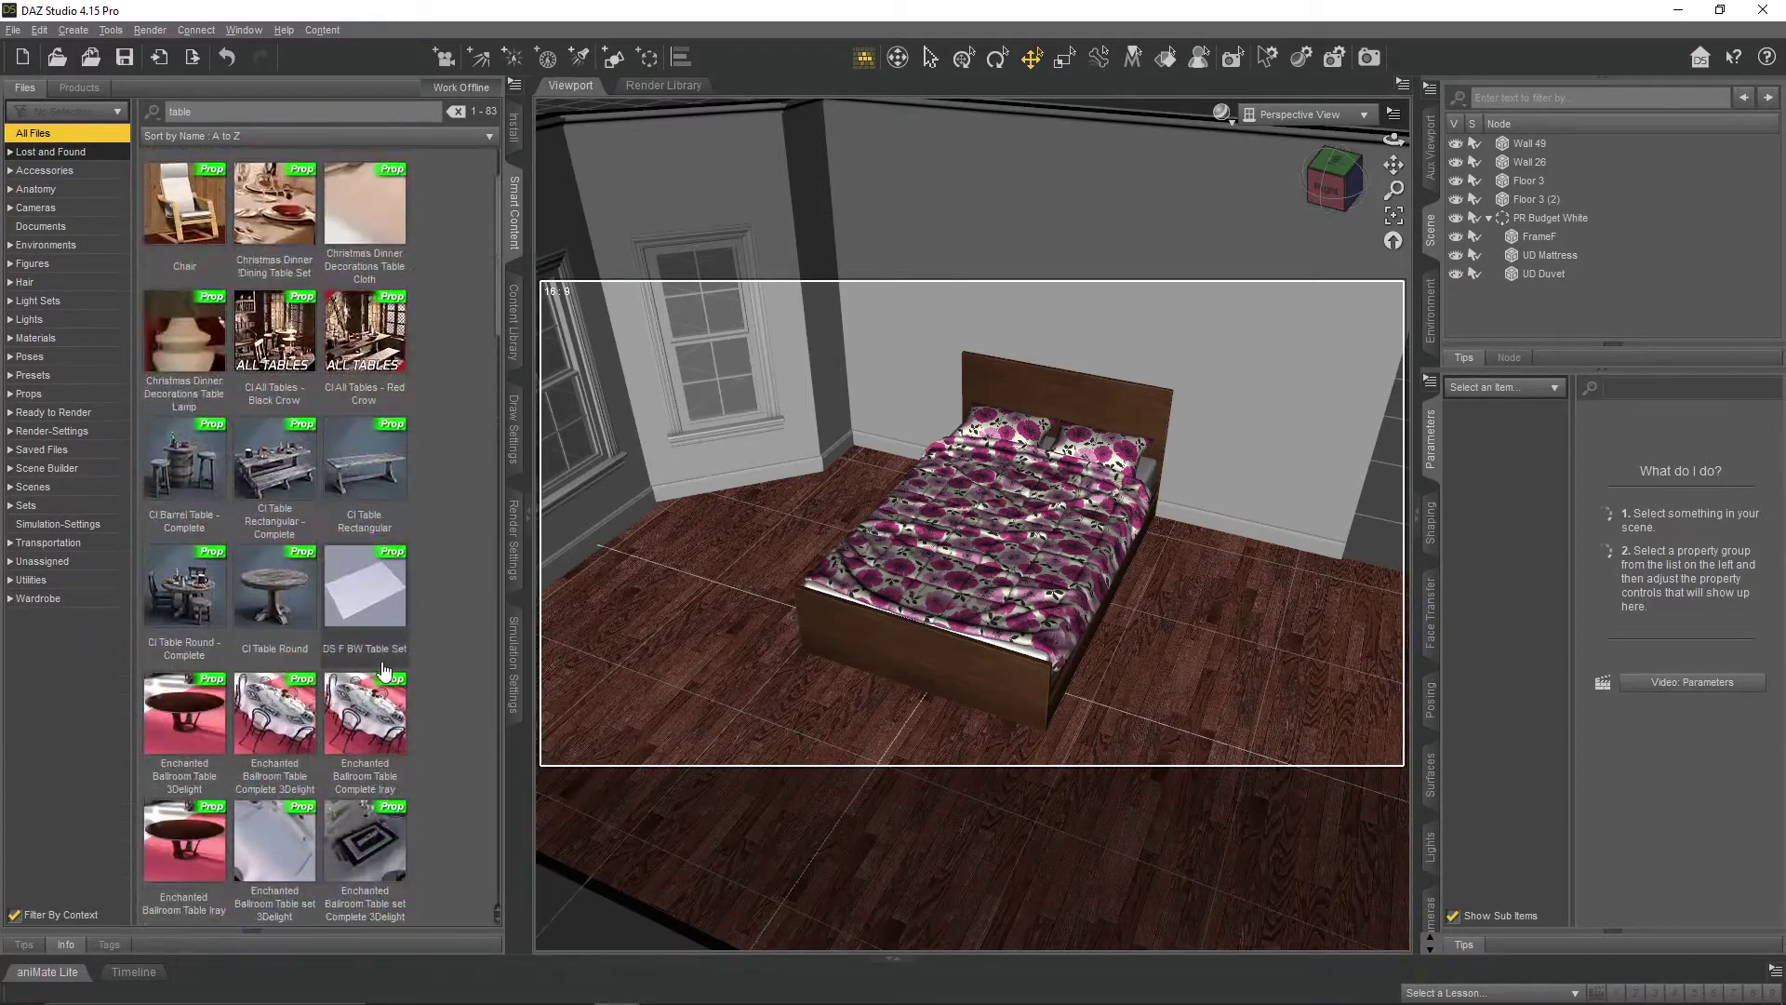
- Search all content files for "end" and for "side", and check the results for a side table
text(end)
key(BackSpace)
key(BackSpace)
key(BackSpace)
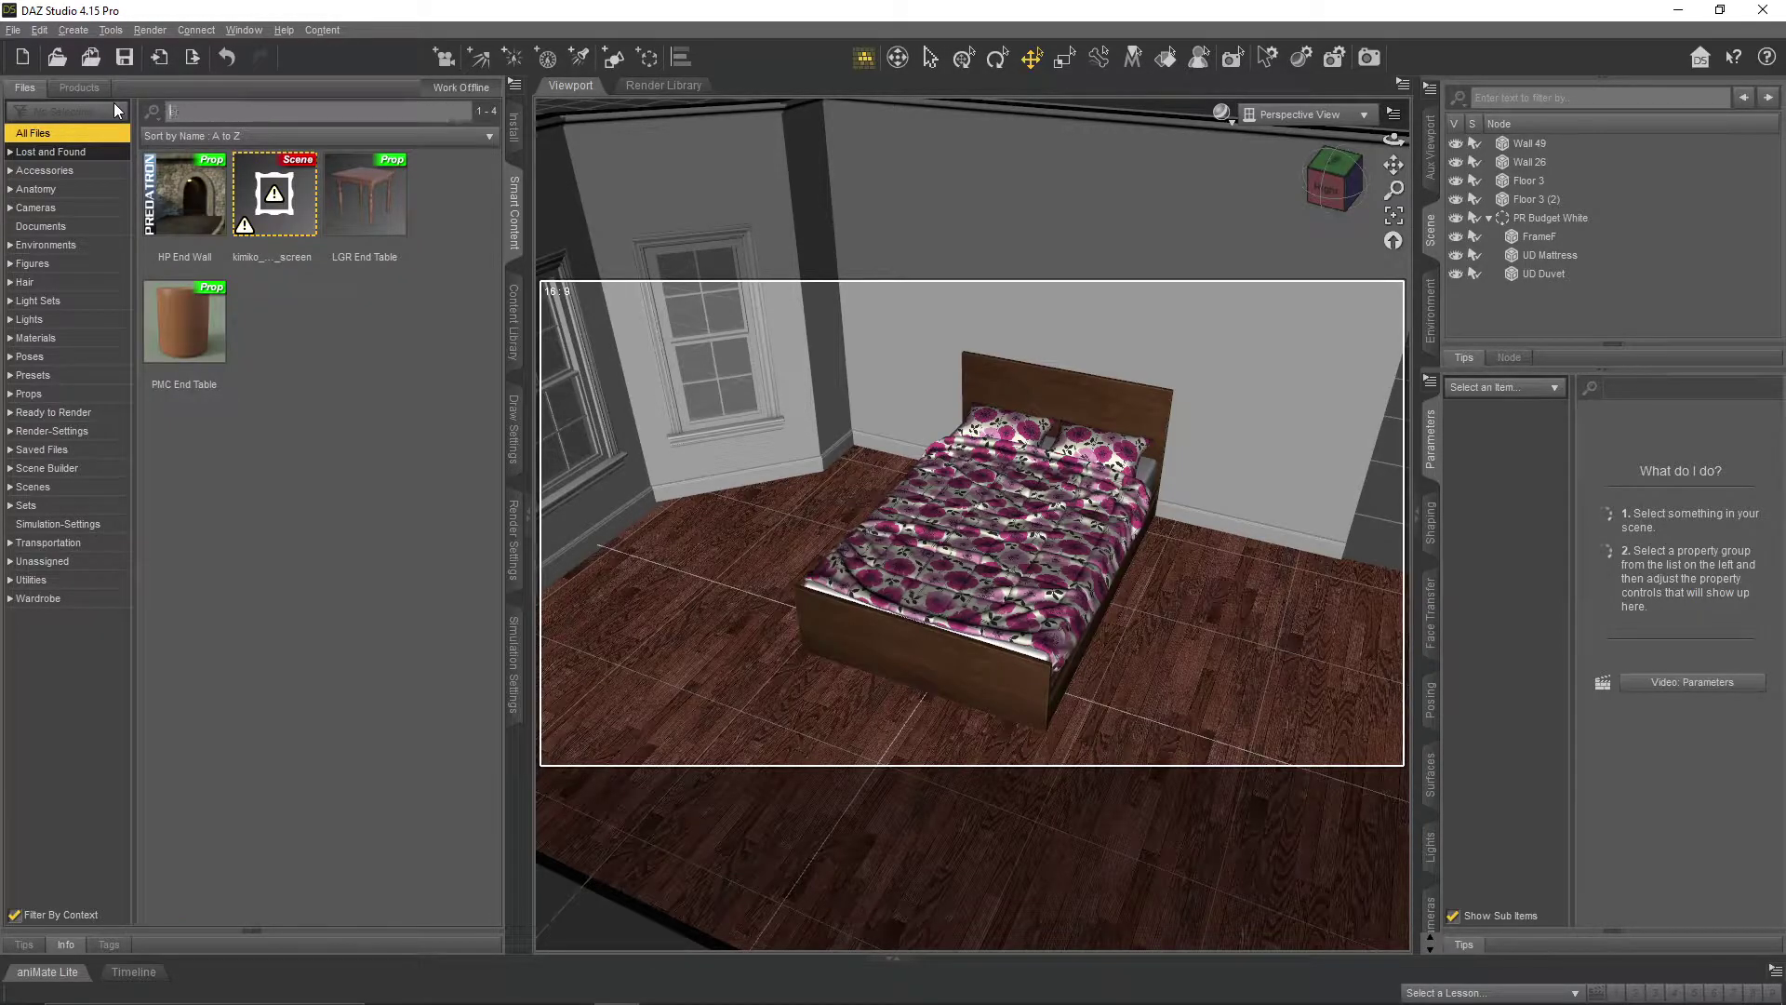
text(side)
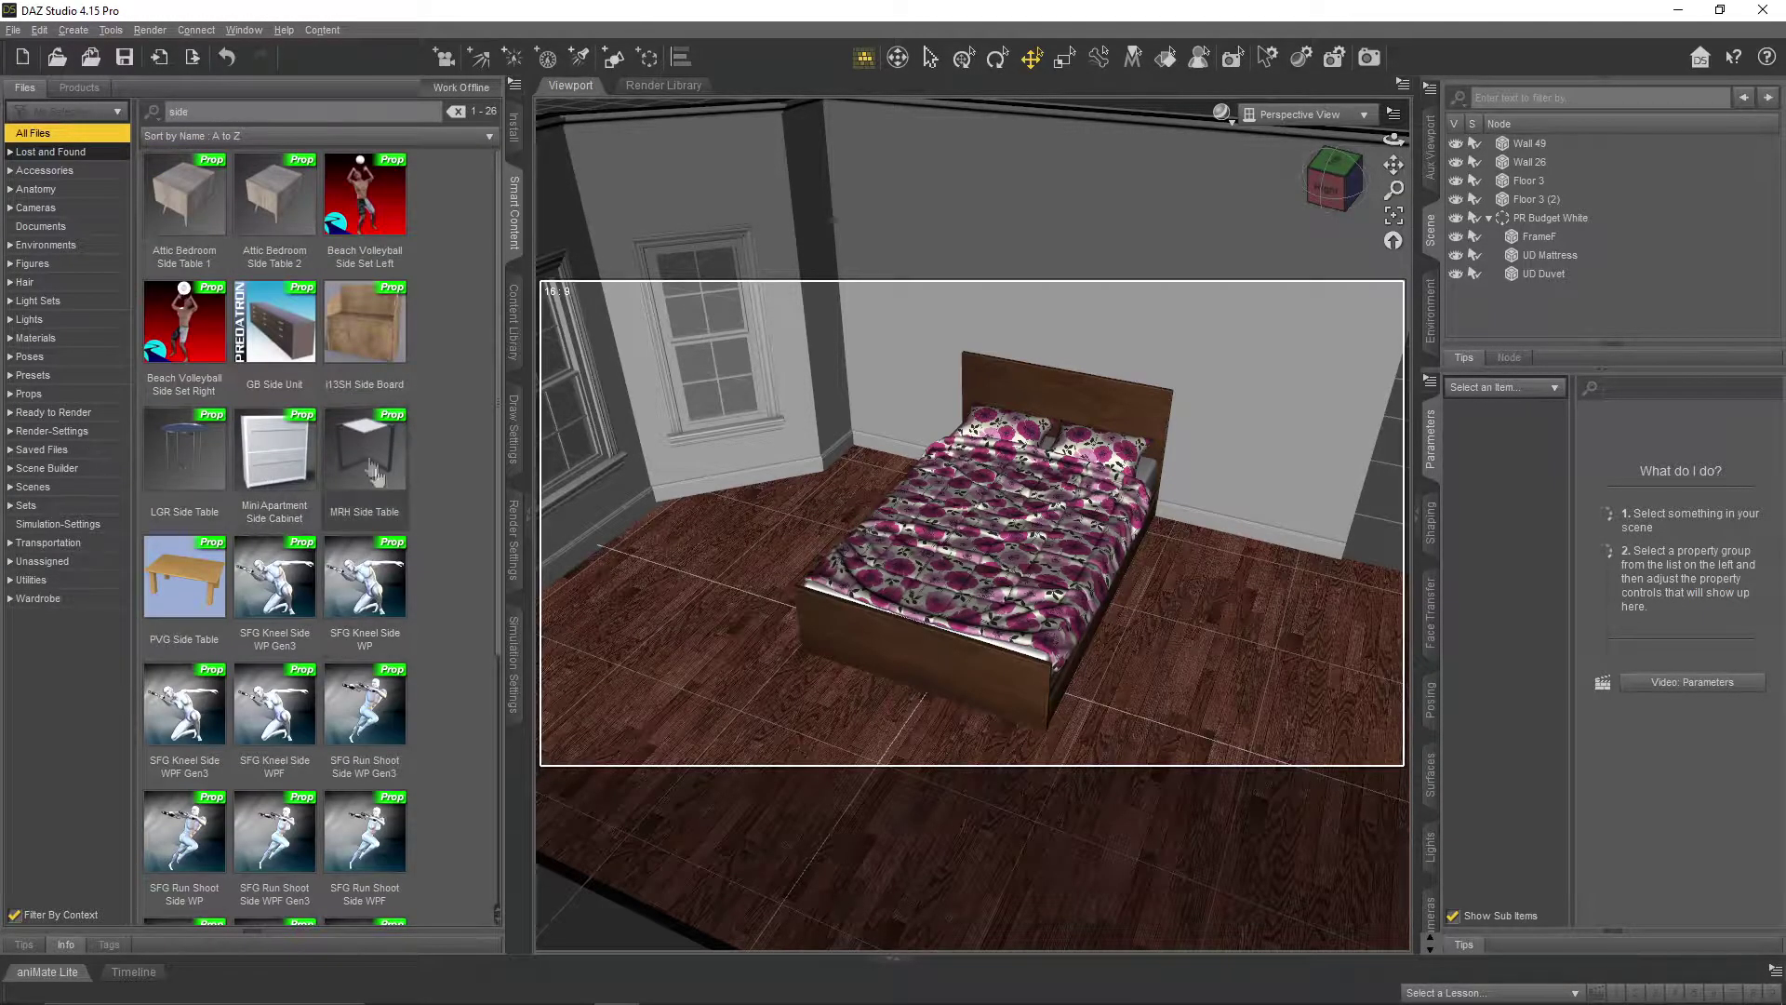
scroll(362, 587, down, 3)
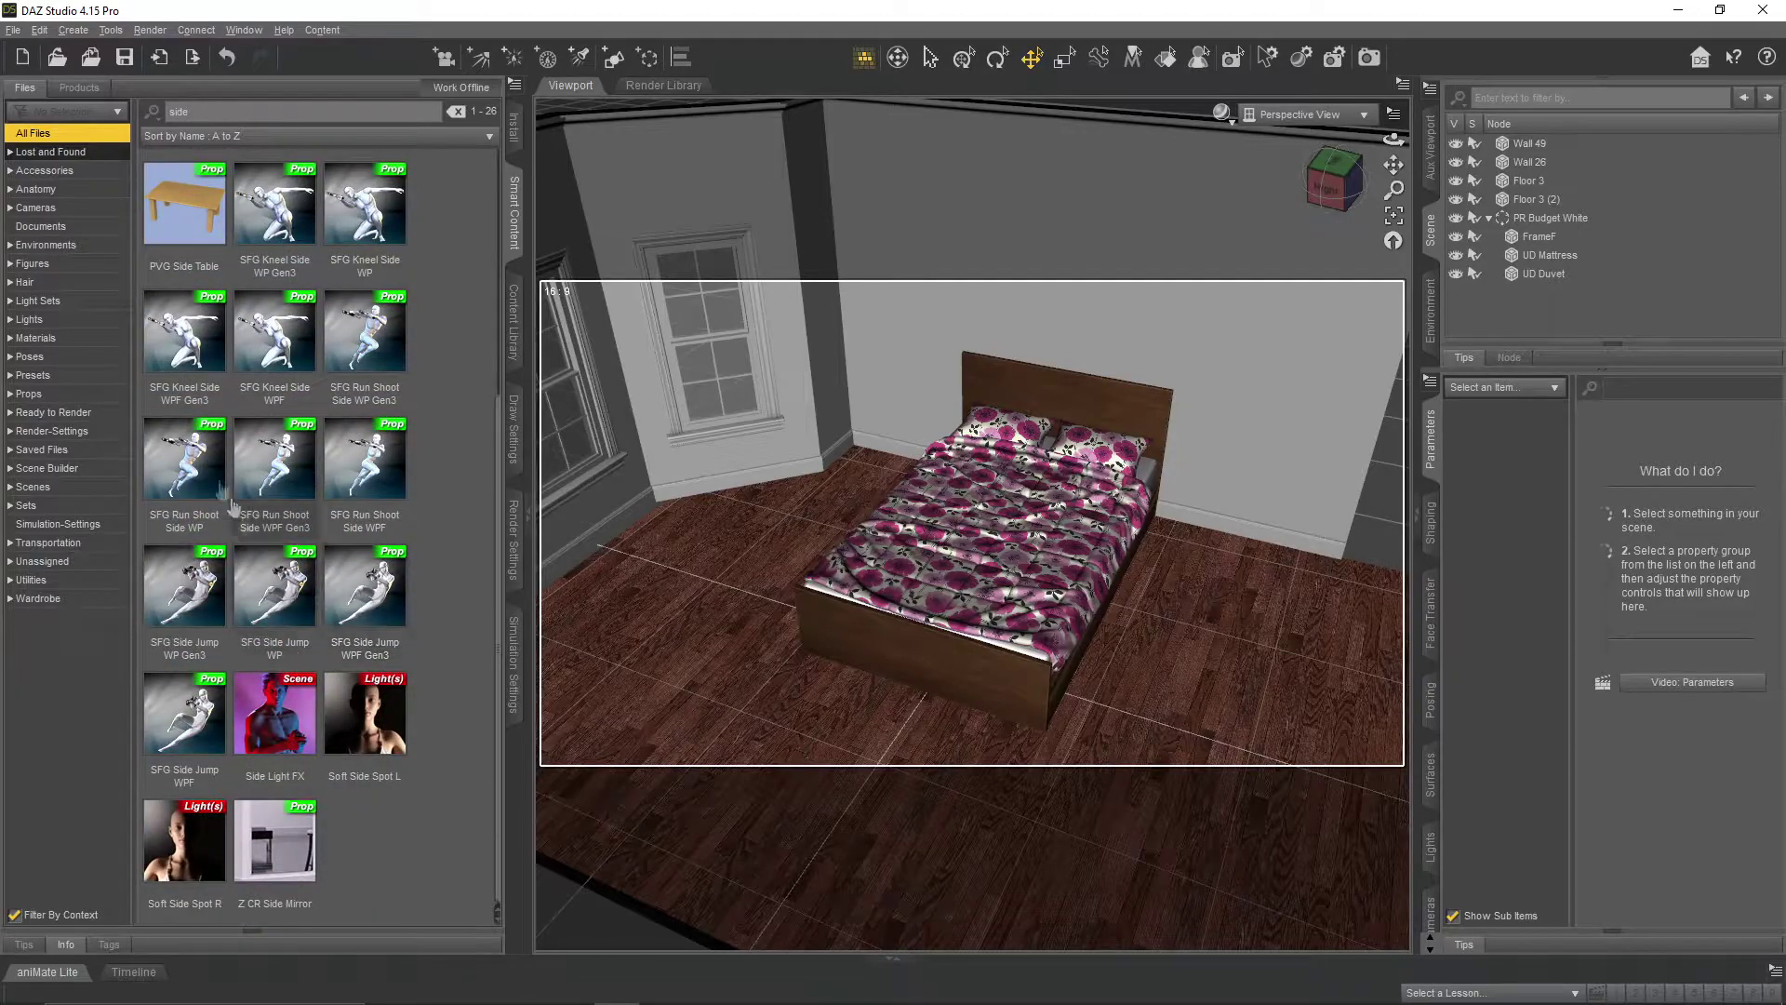
- Search the products for "bedside" and the Environments category for "bed", and check the Silver Willows Bedroom's materials
click(79, 87)
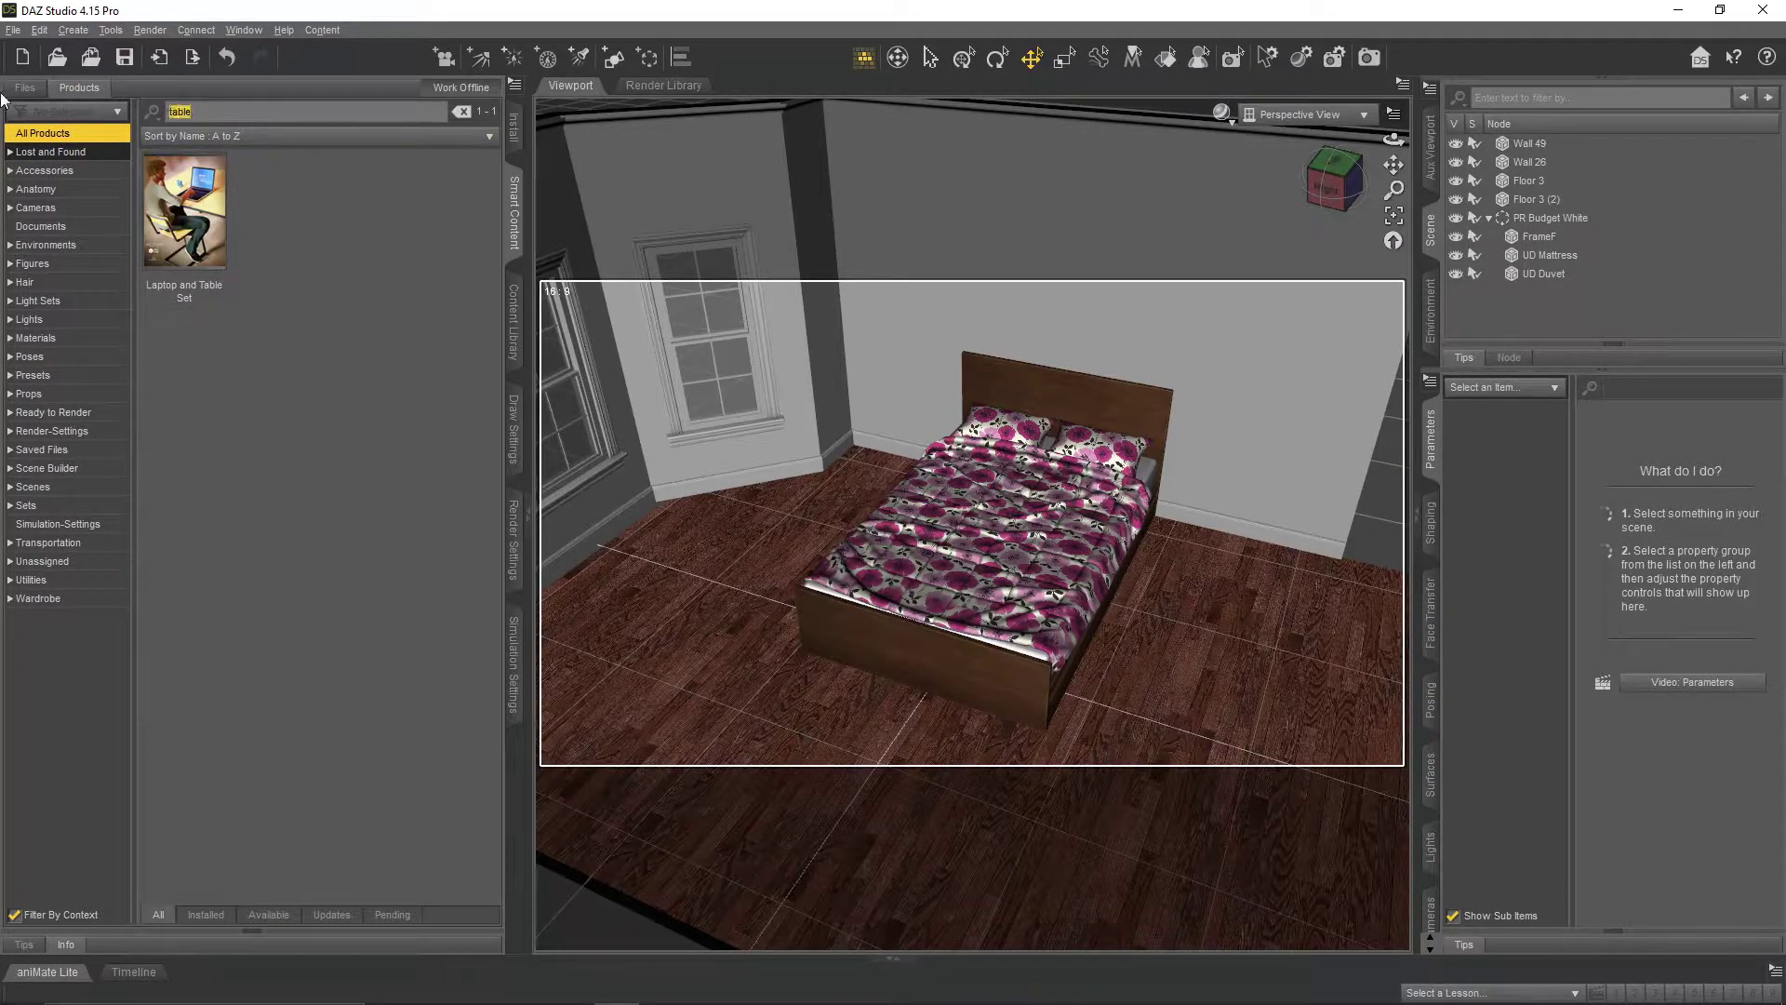
text(de)
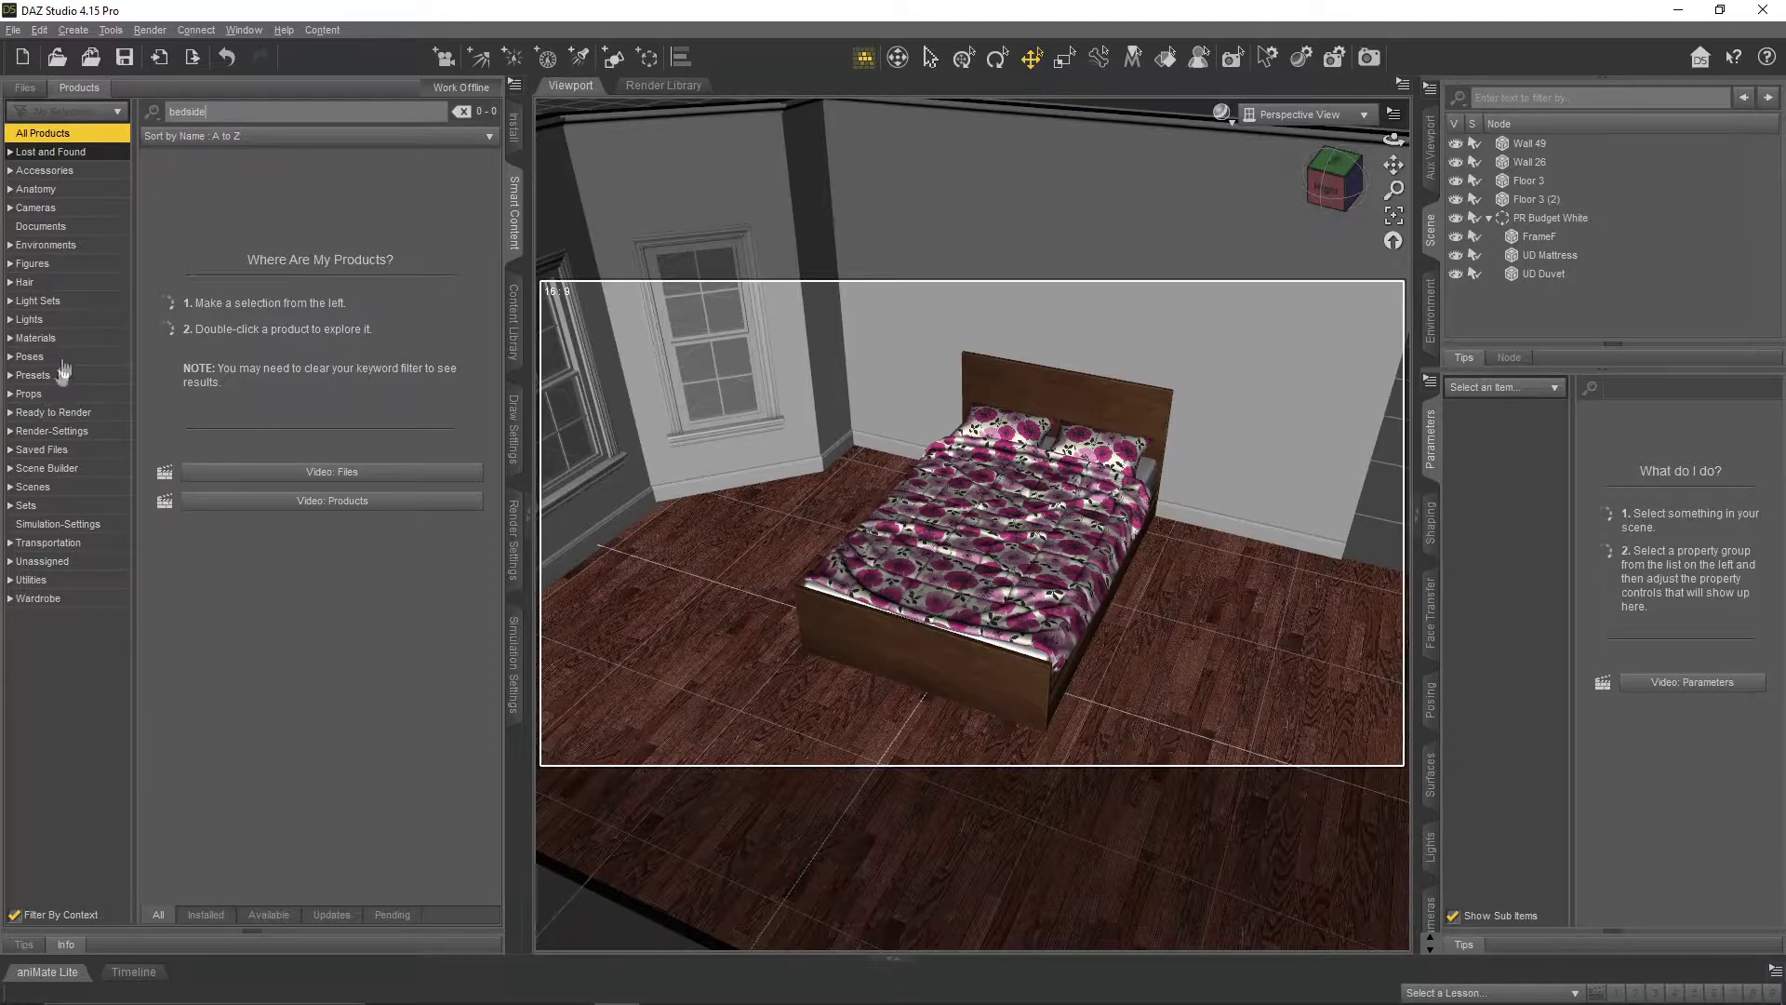
text(bed)
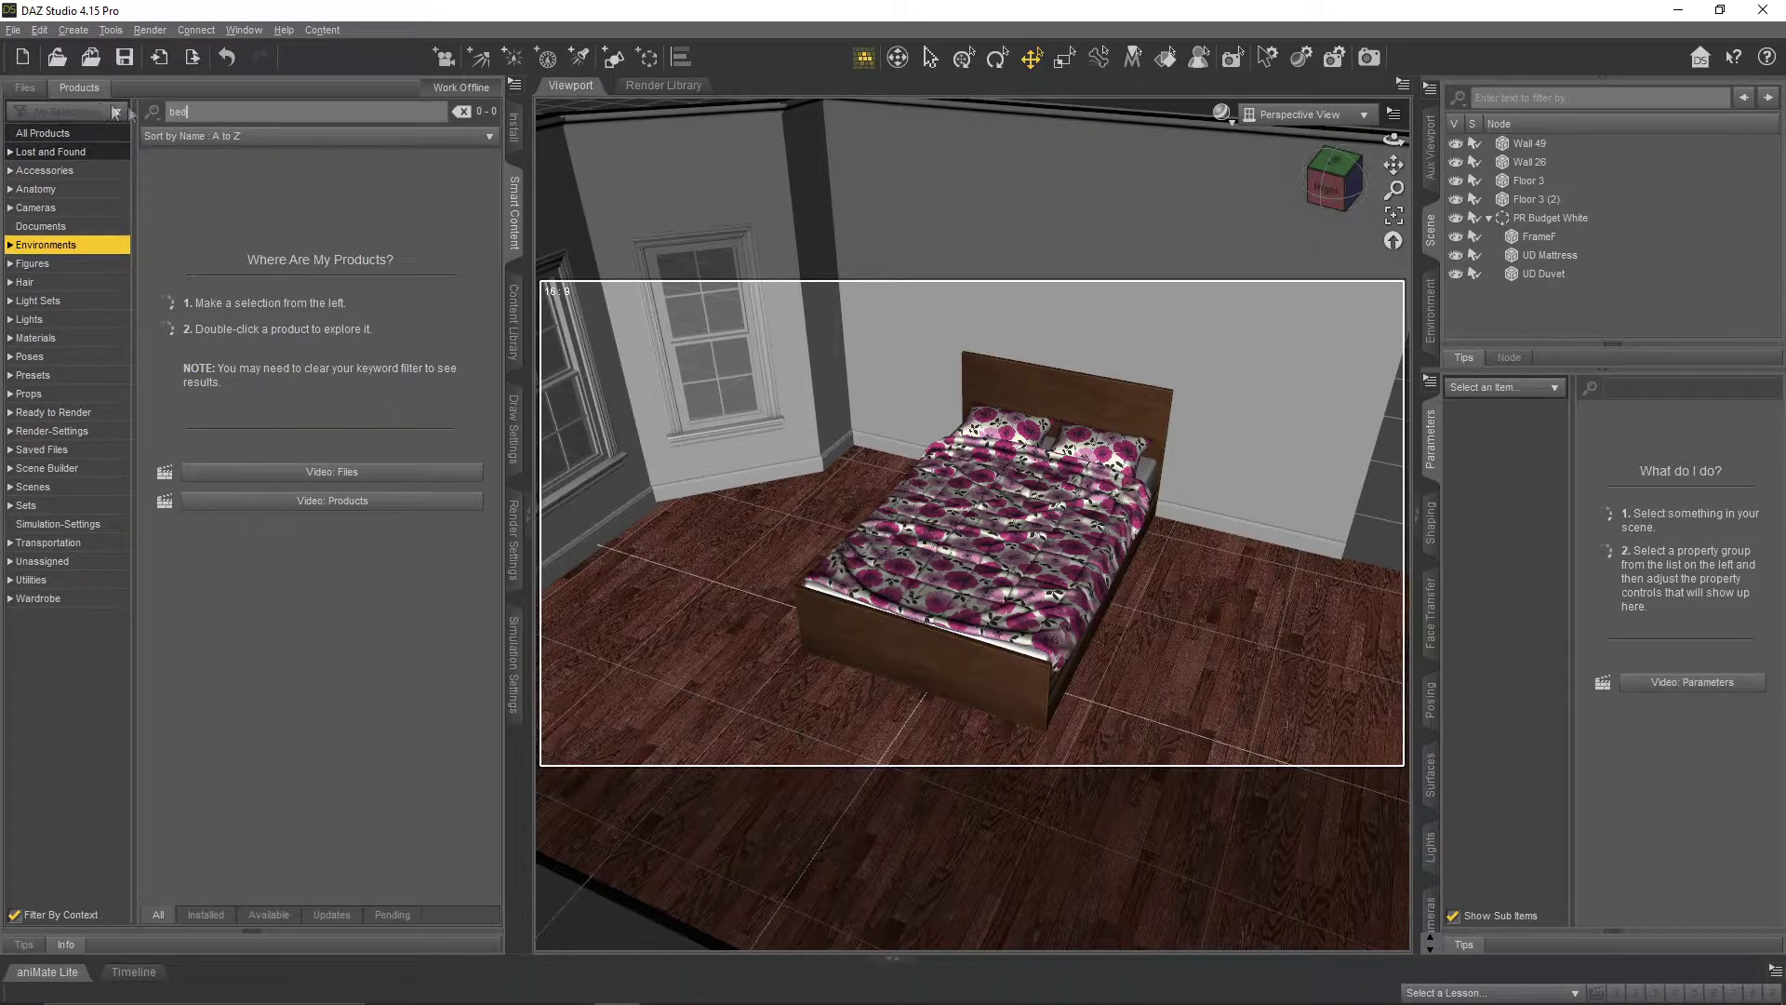
click(286, 231)
click(51, 298)
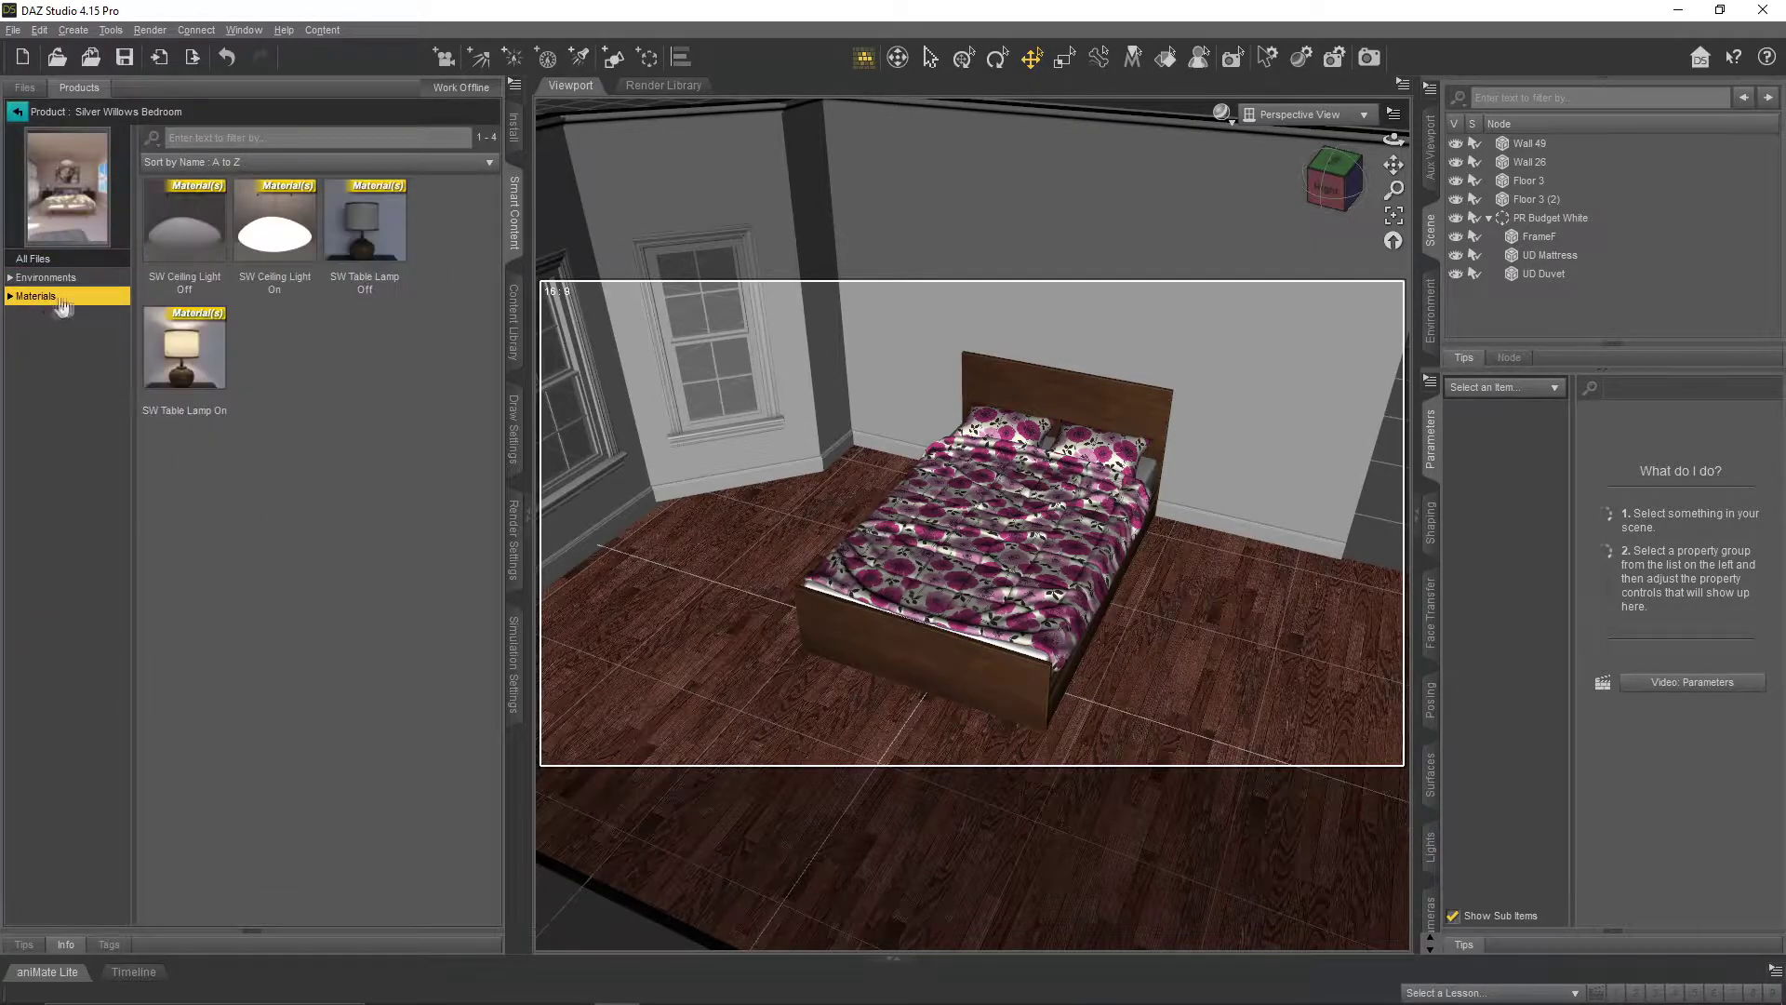
- Load Attic Bedroom Side Table 1 from the props of the Attic Bedroom product
click(17, 112)
click(183, 244)
click(48, 295)
scroll(363, 424, down, 2)
scroll(364, 437, down, 10)
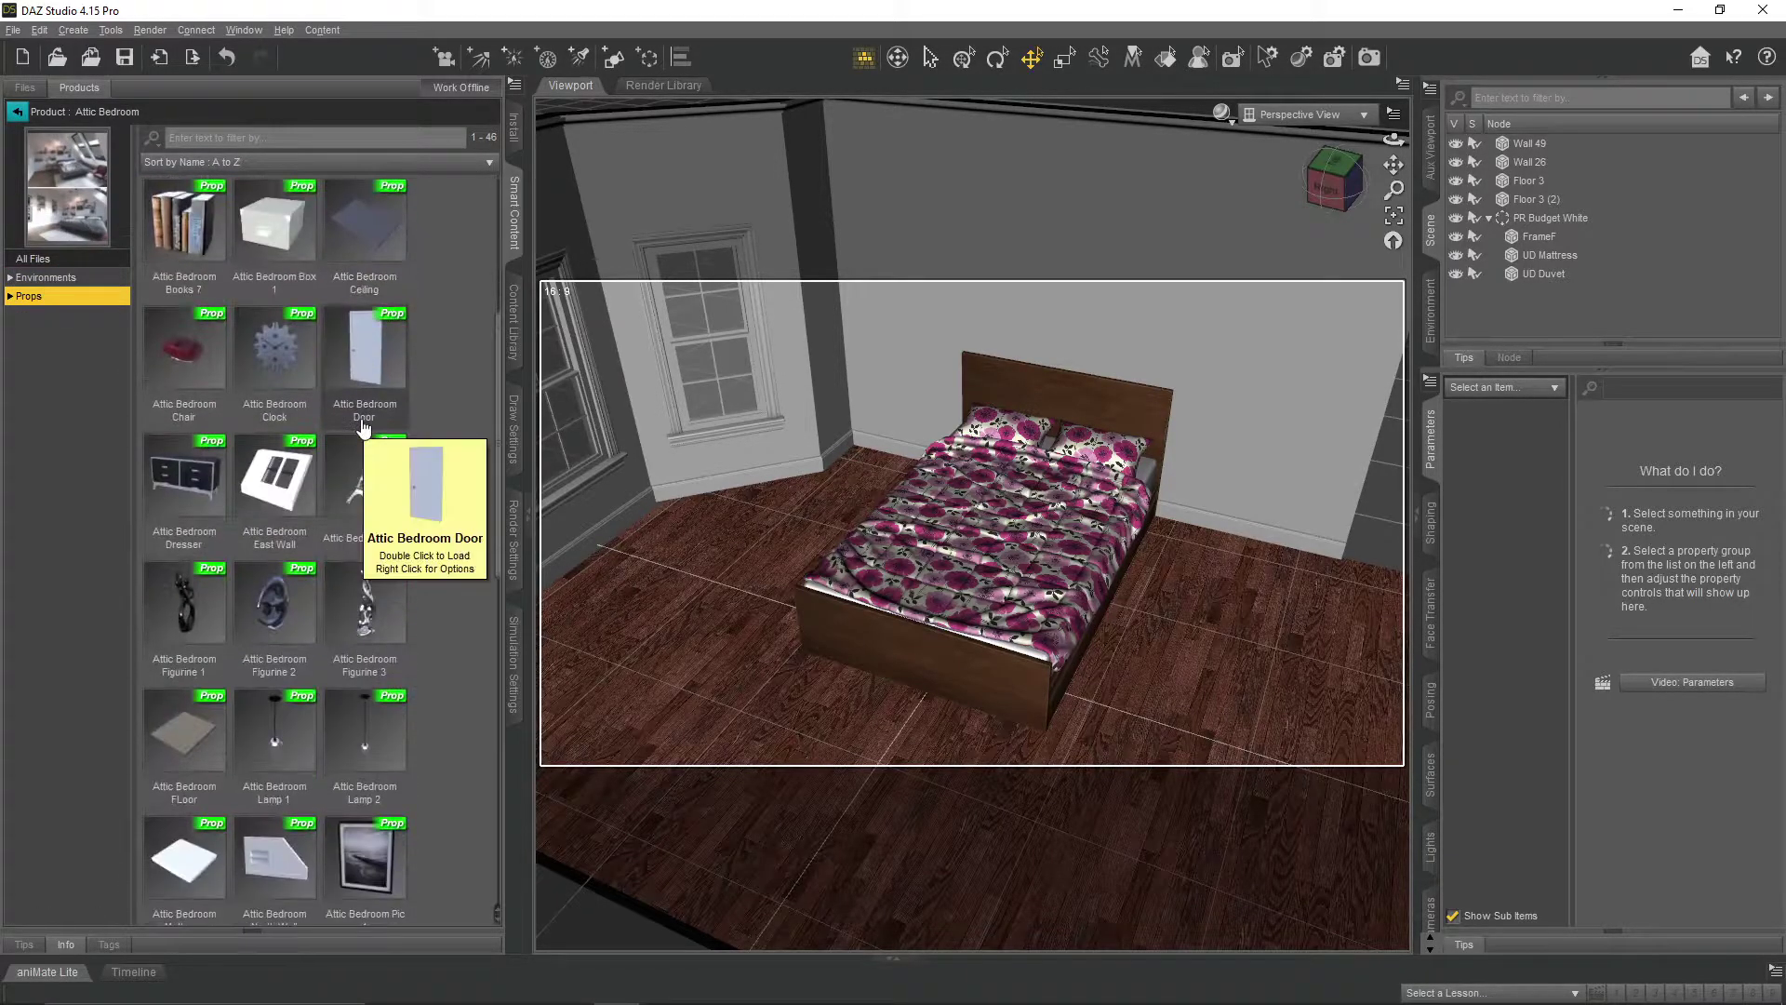
scroll(387, 480, down, 3)
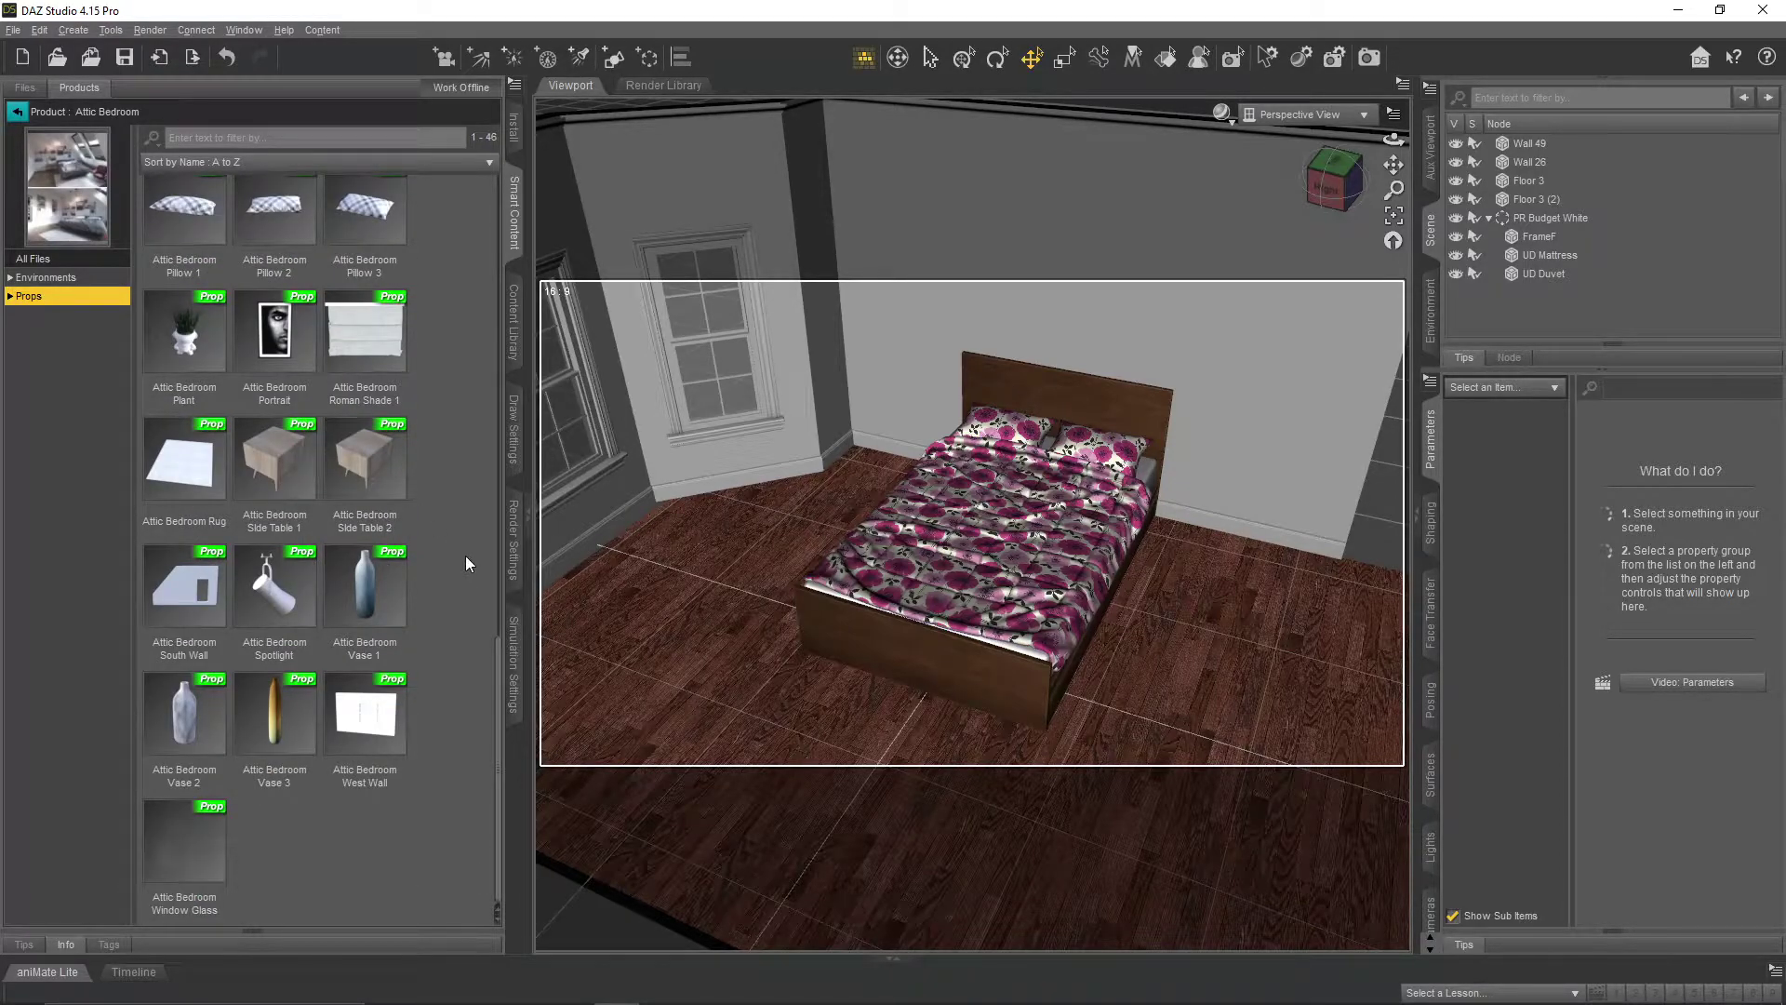
double_click(275, 460)
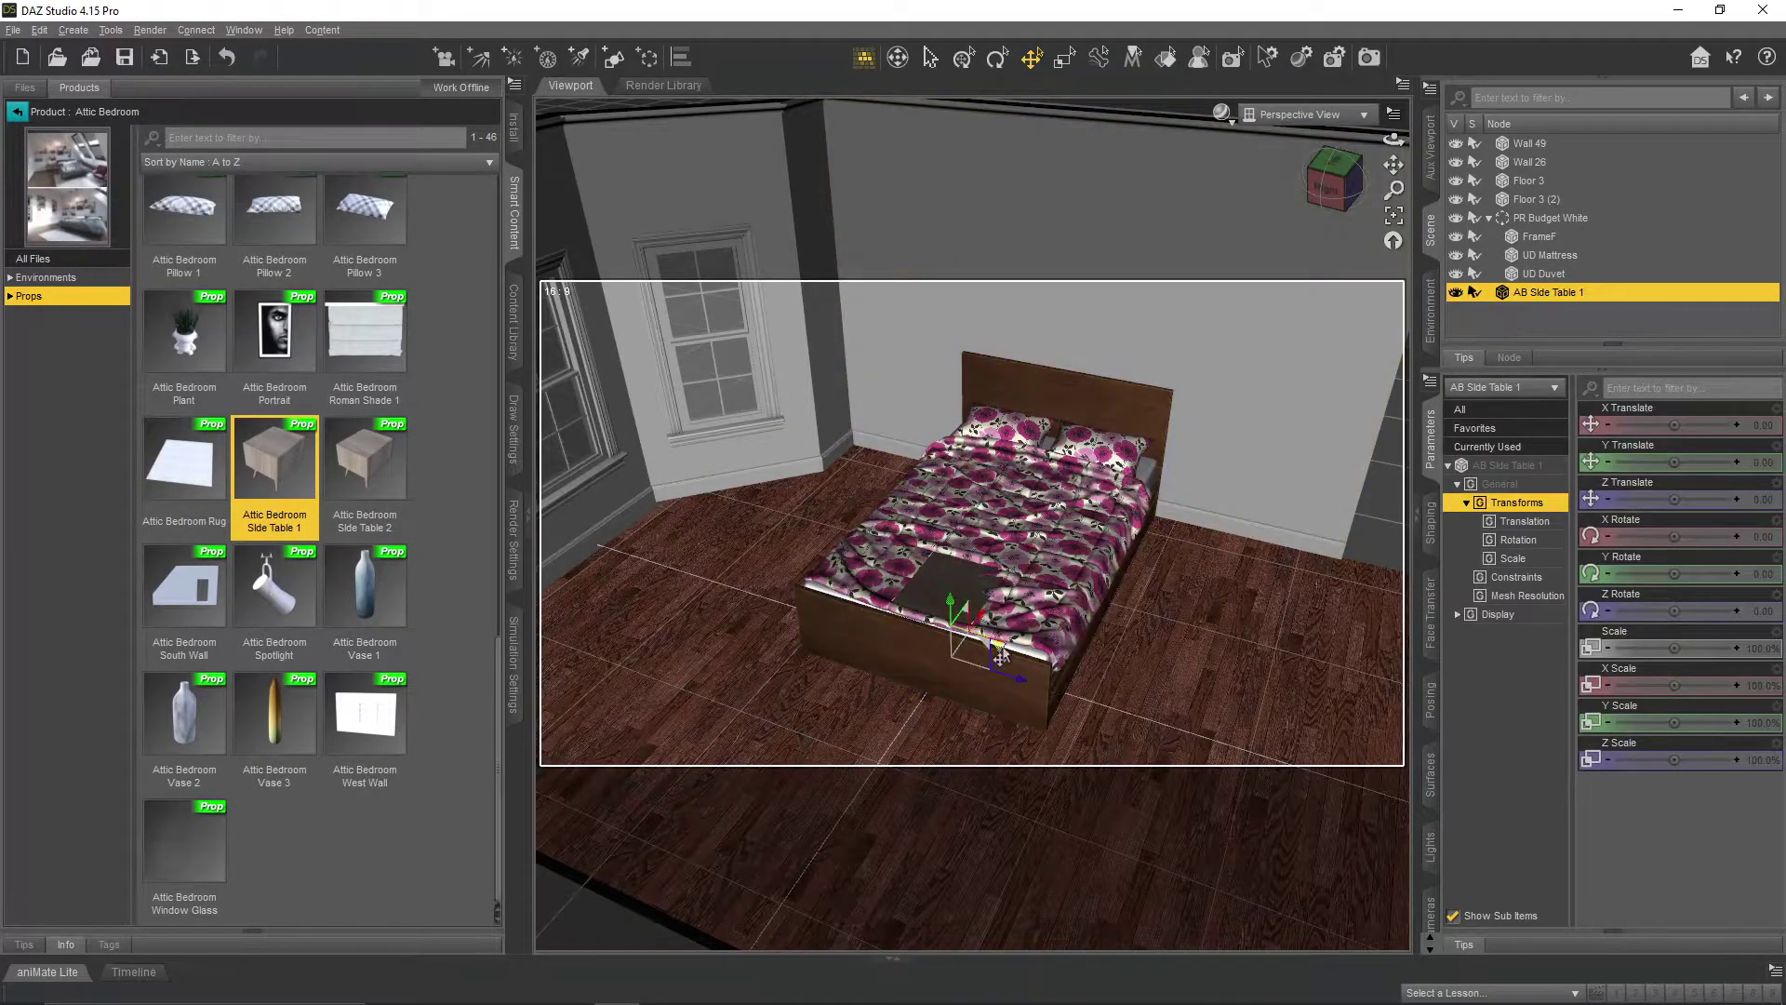
- Rotate the side table around Y, move it toward the space beside the headboard, and delete it
key(ctrl+alt+r)
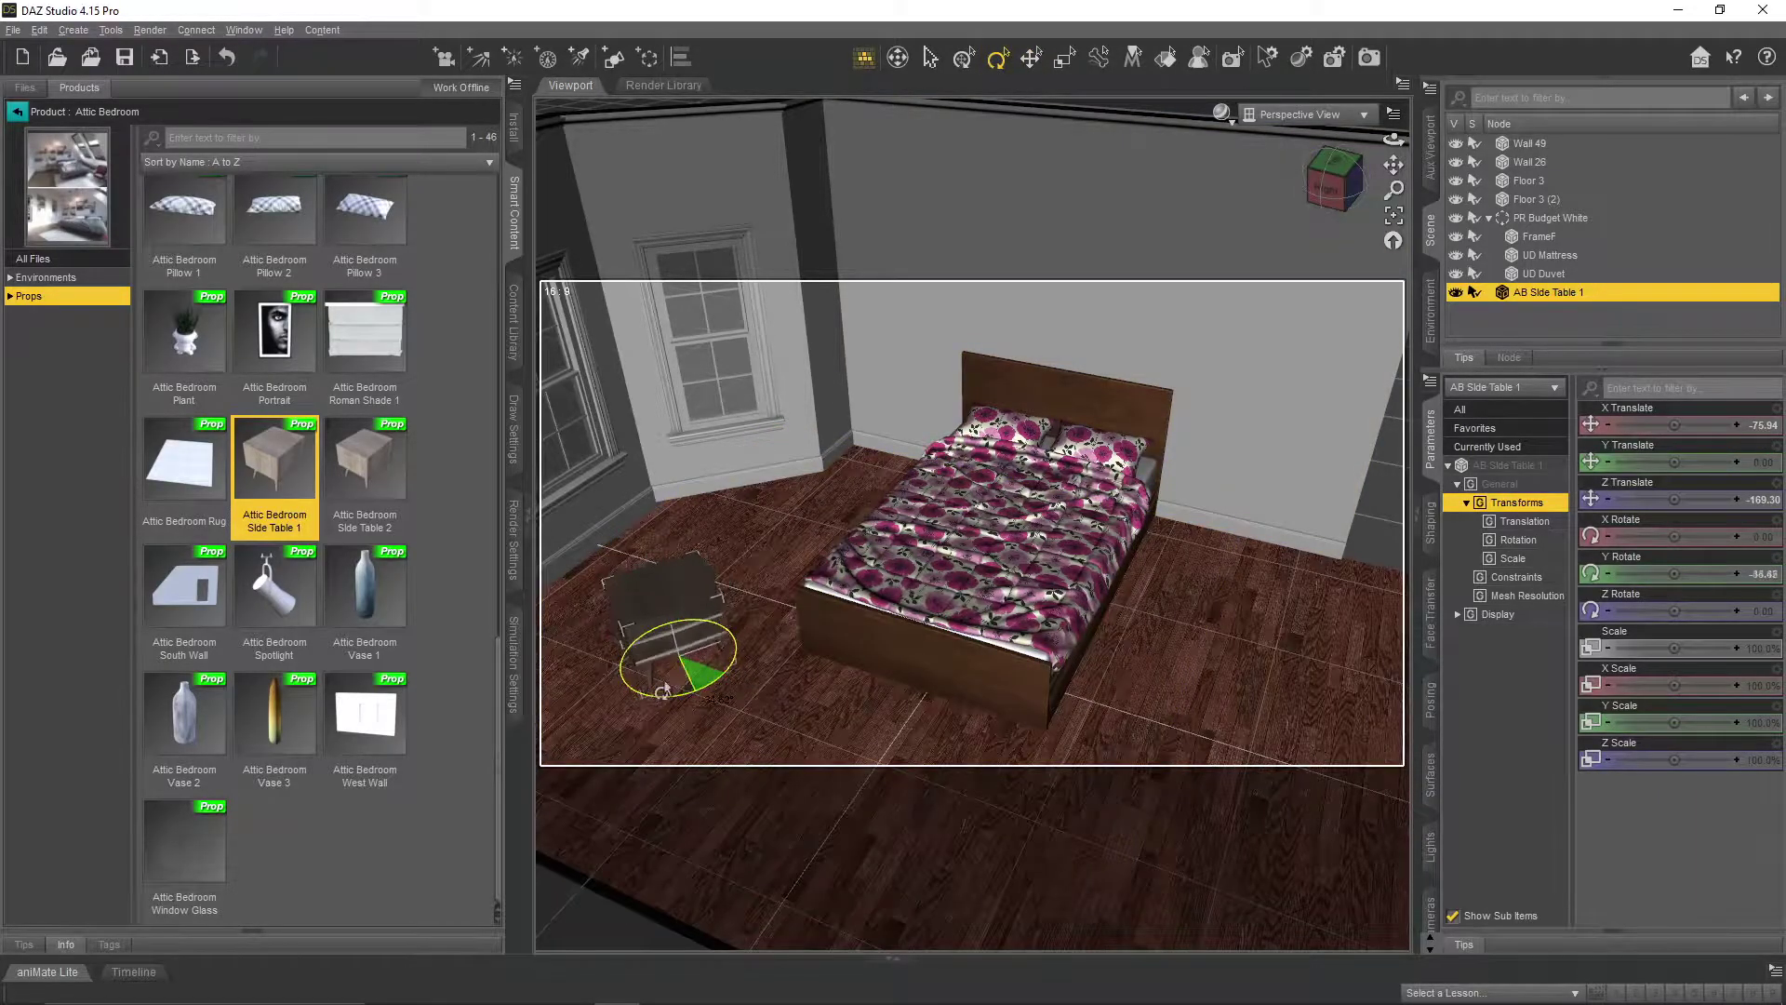
drag(625, 739, 907, 514)
click(1030, 58)
drag(1393, 138, 1461, 191)
scroll(900, 279, up, 5)
key(Delete)
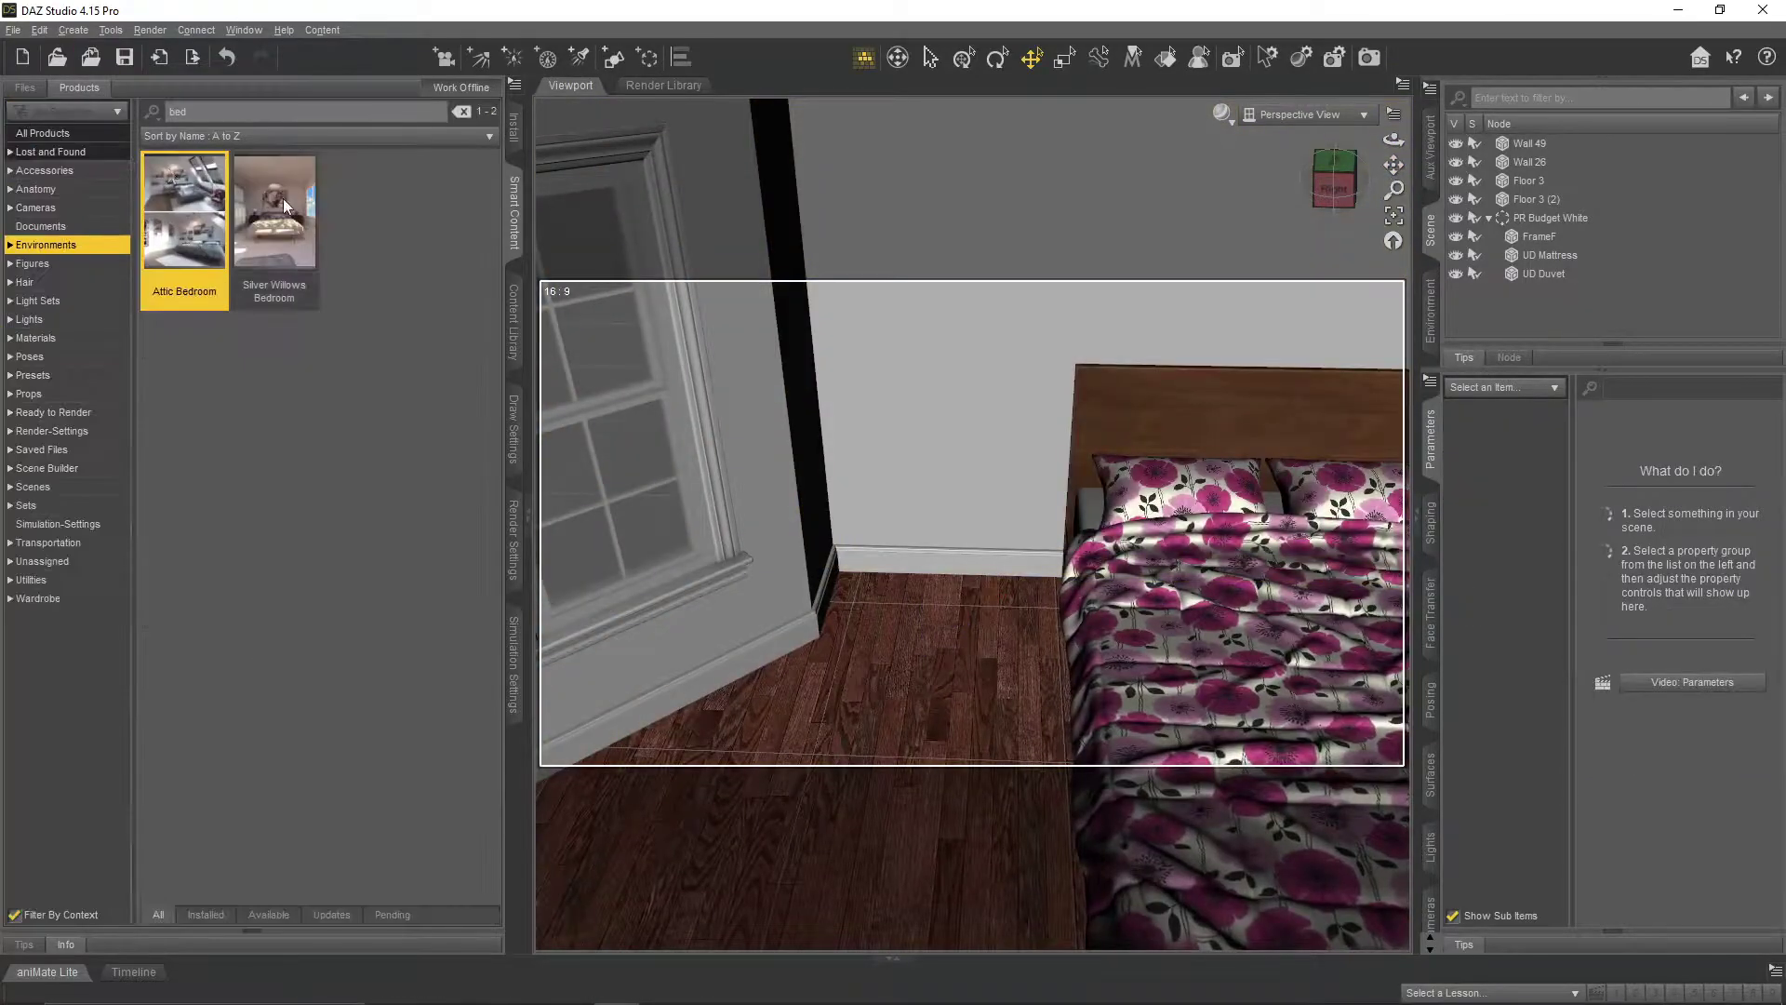
- Check the props of DH Master Bedroom under all products and open the DH Master Bedroom Furniture product
click(46, 136)
double_click(359, 253)
click(102, 316)
click(9, 314)
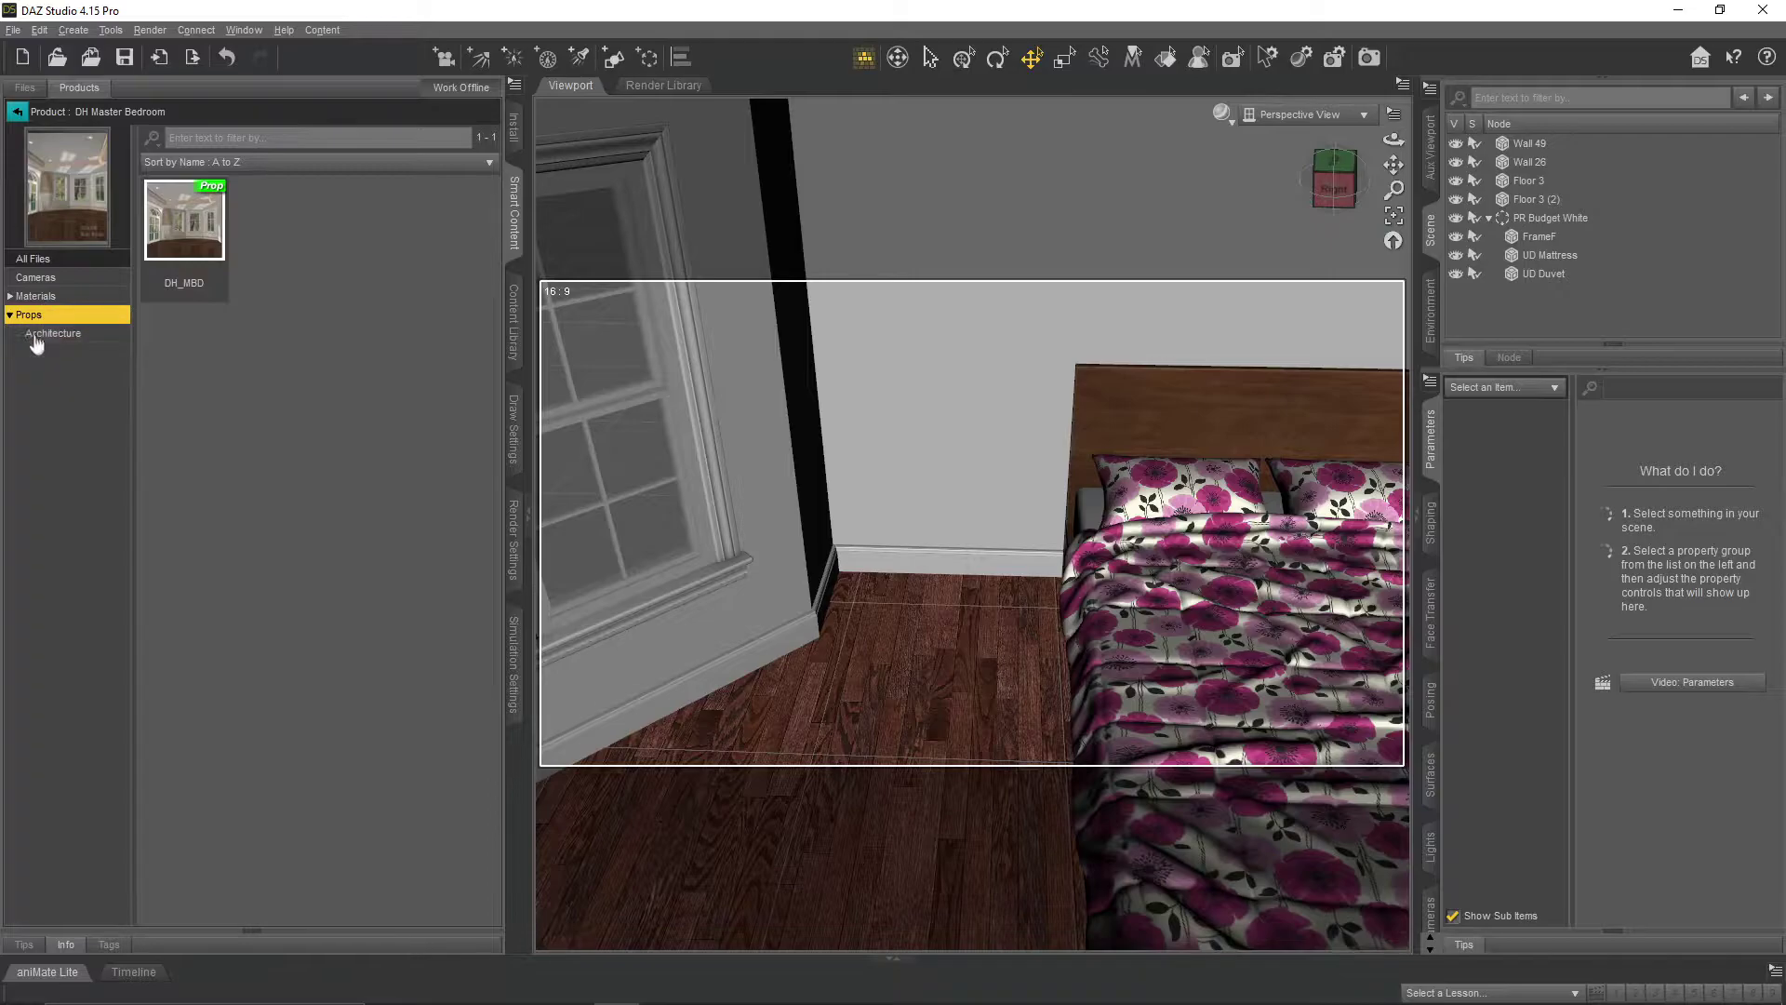
click(17, 111)
double_click(182, 389)
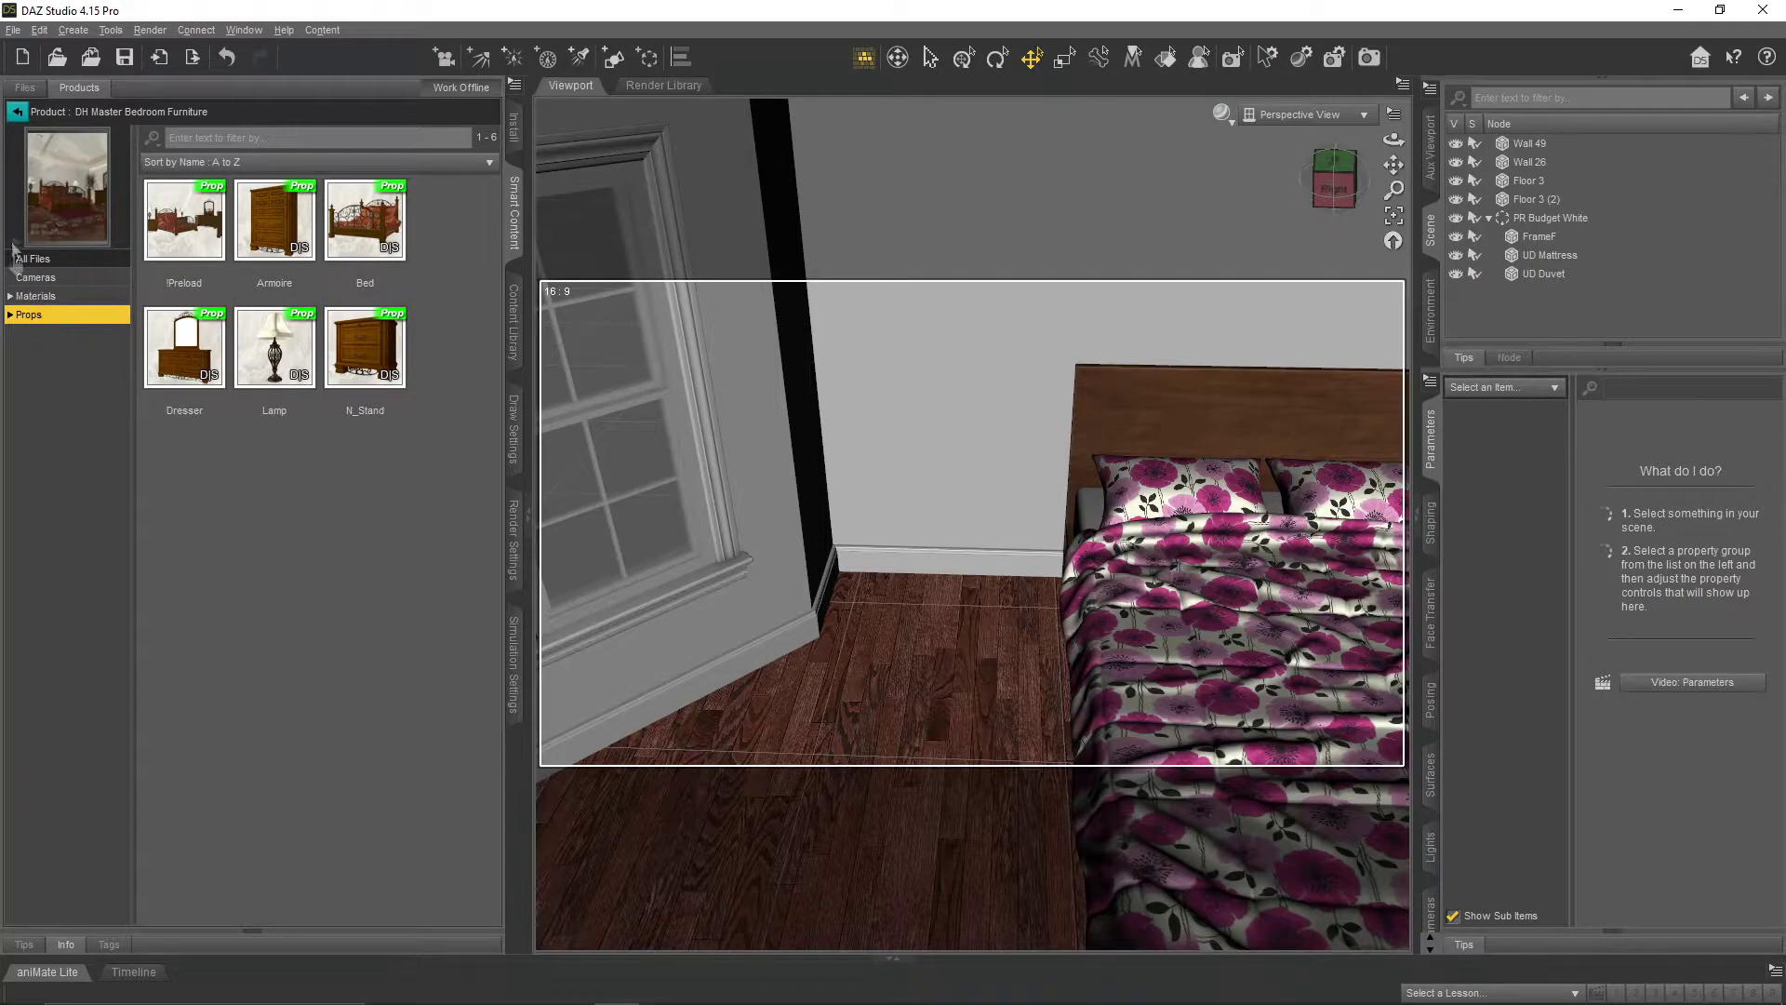
- Load GB Bedside Table from the props of the Granite Bedroom product
click(16, 111)
double_click(287, 419)
click(71, 319)
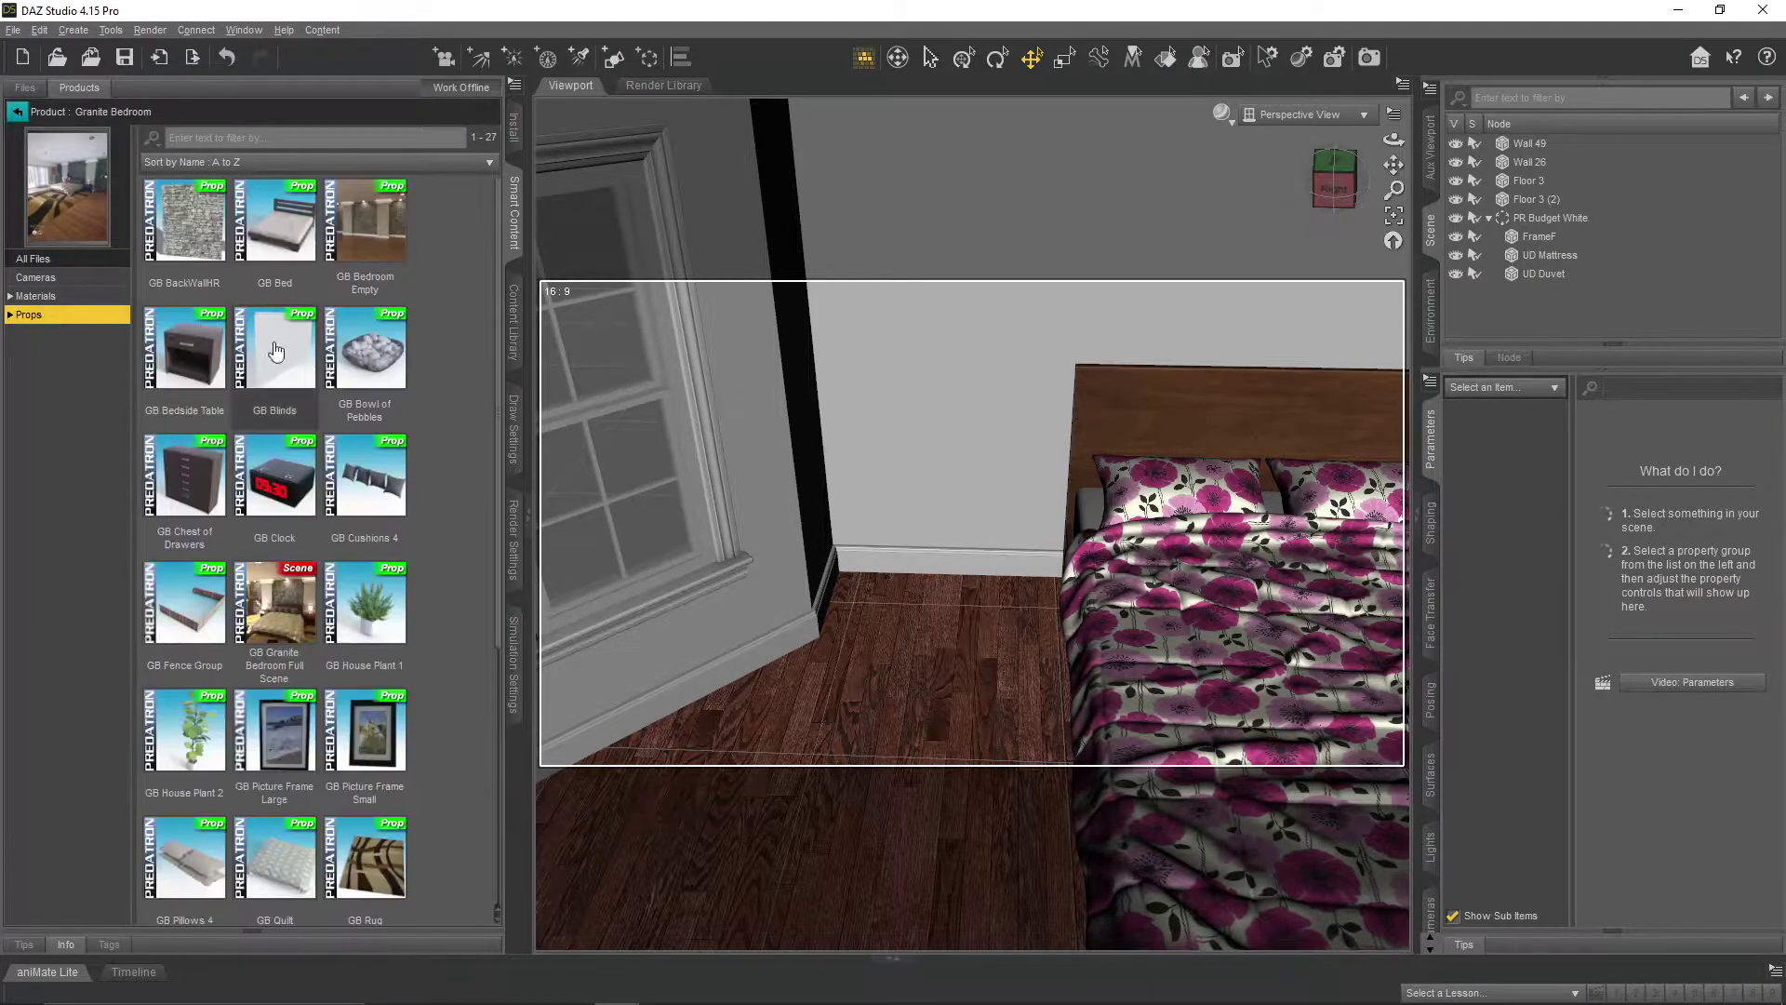
double_click(194, 361)
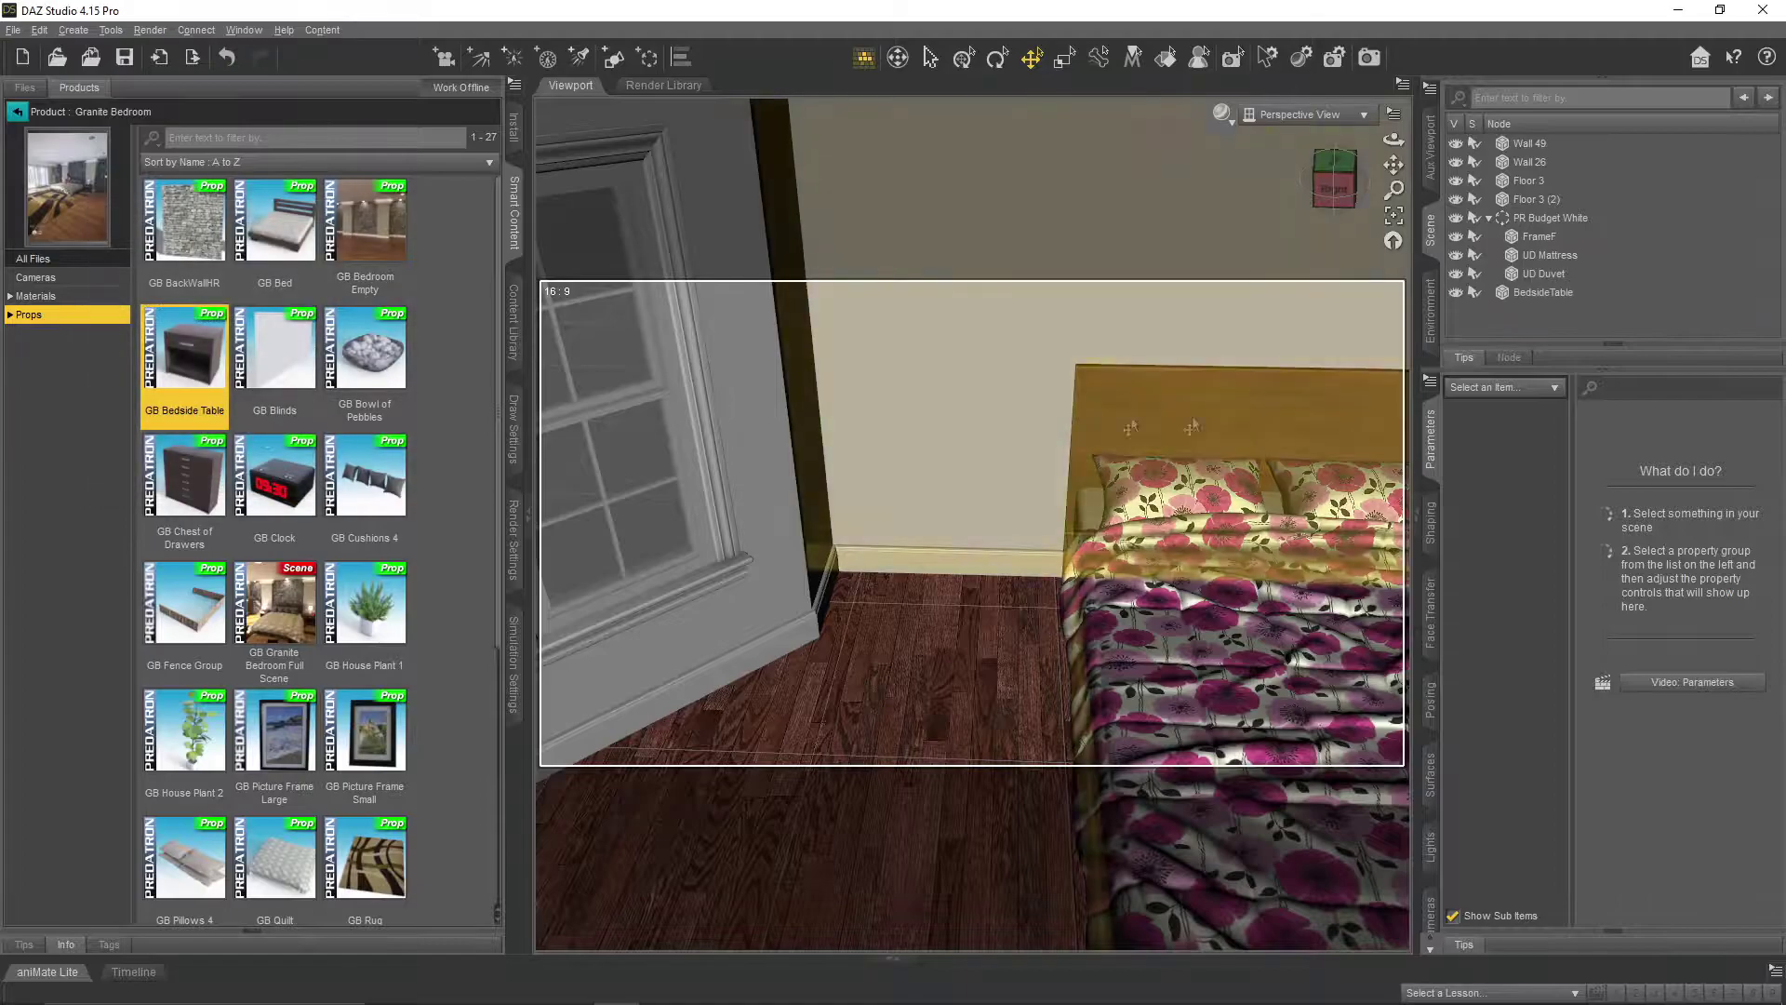
- Rotate the bedside table to -73.73° around Y and open the editor settings of its Wood surface
scroll(1209, 596, down, 3)
drag(897, 712, 907, 714)
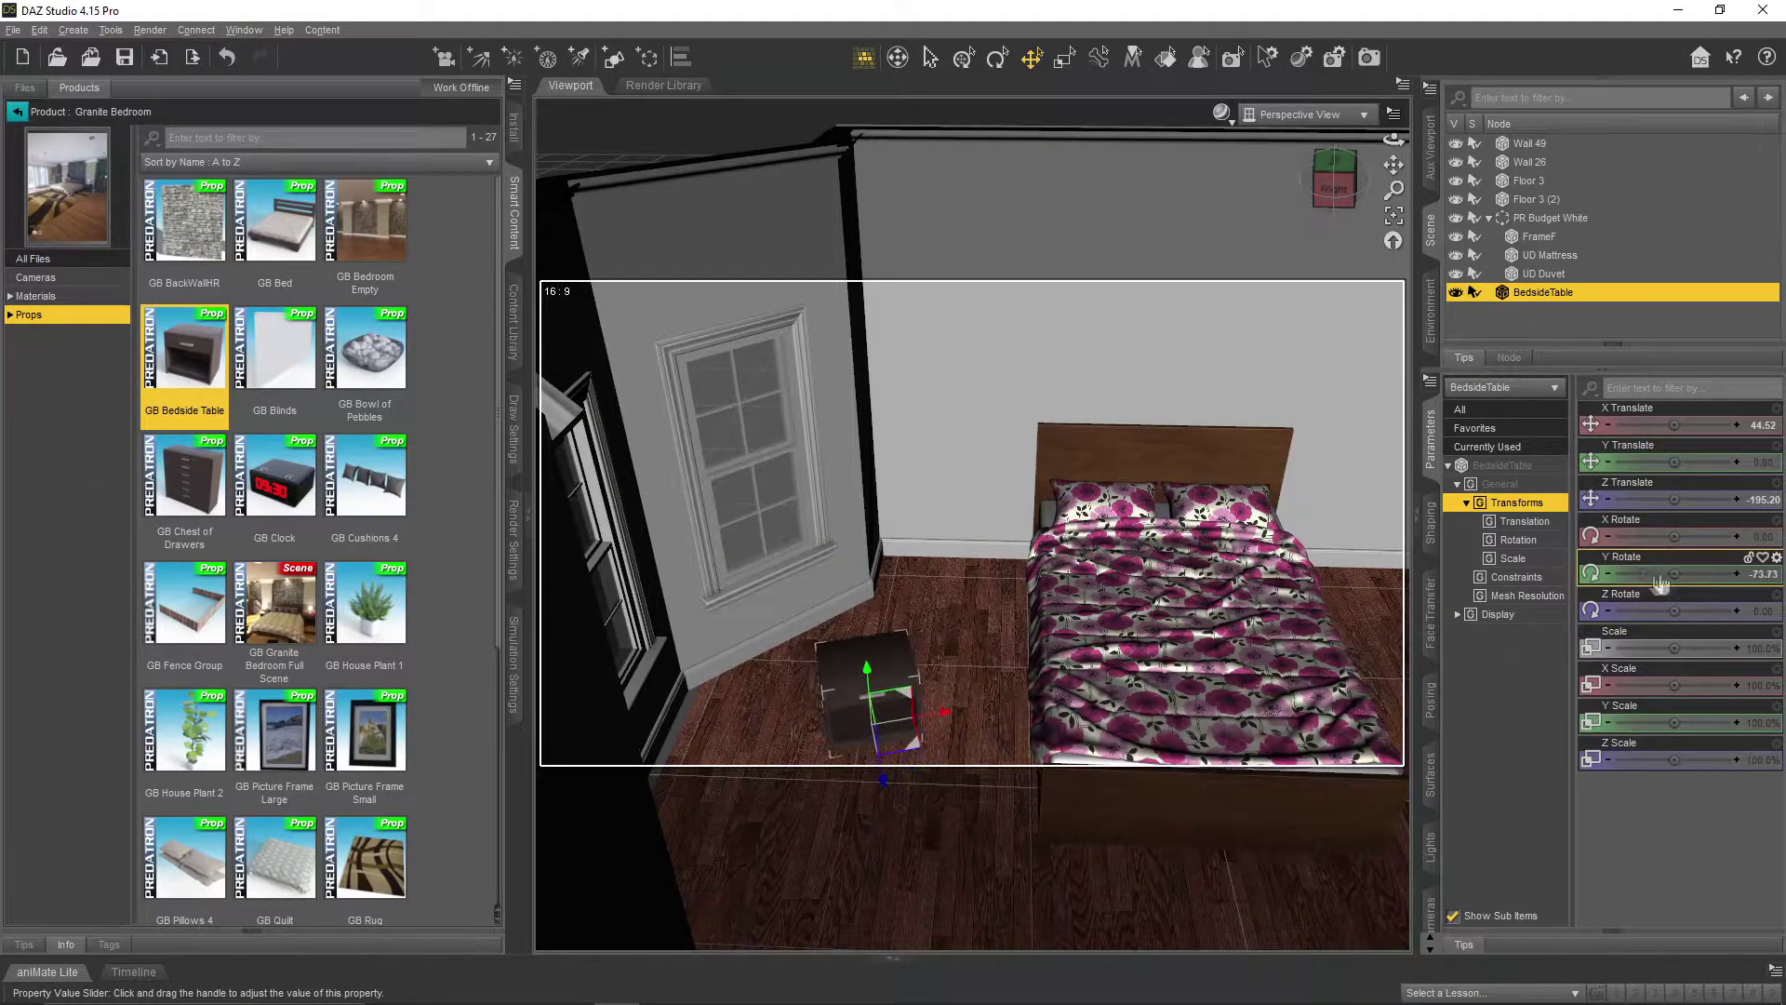
click(1433, 613)
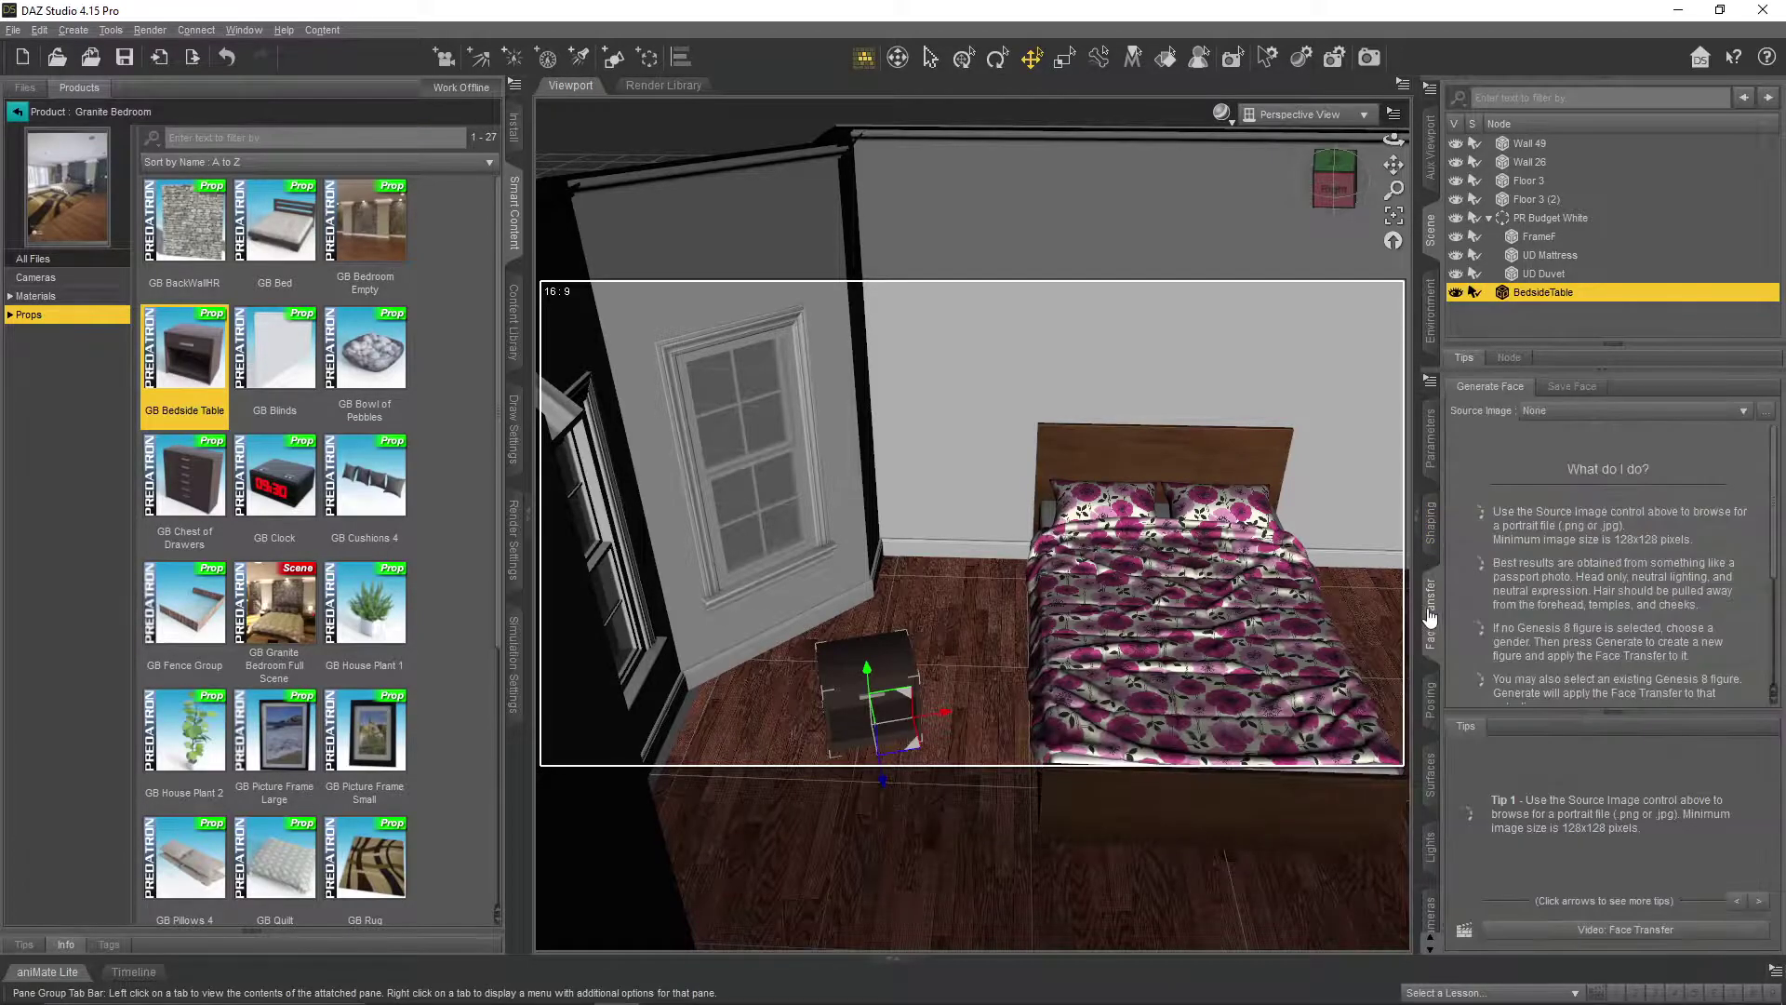
click(1432, 521)
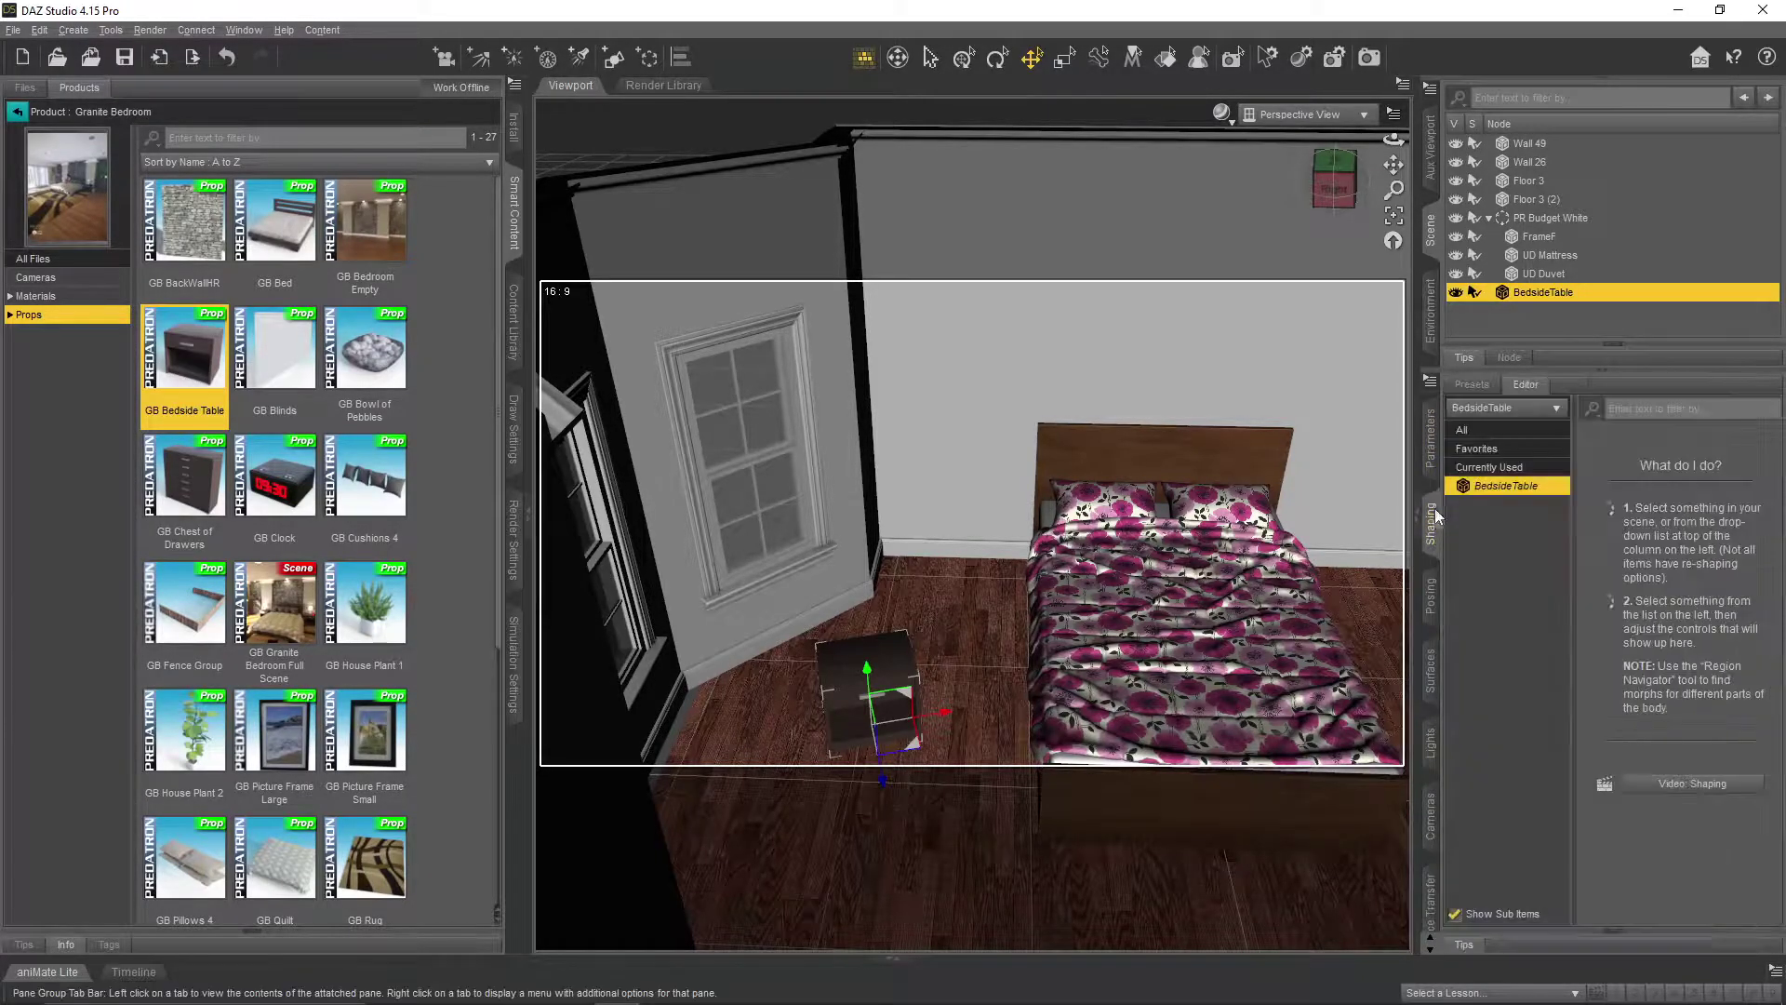
click(1433, 670)
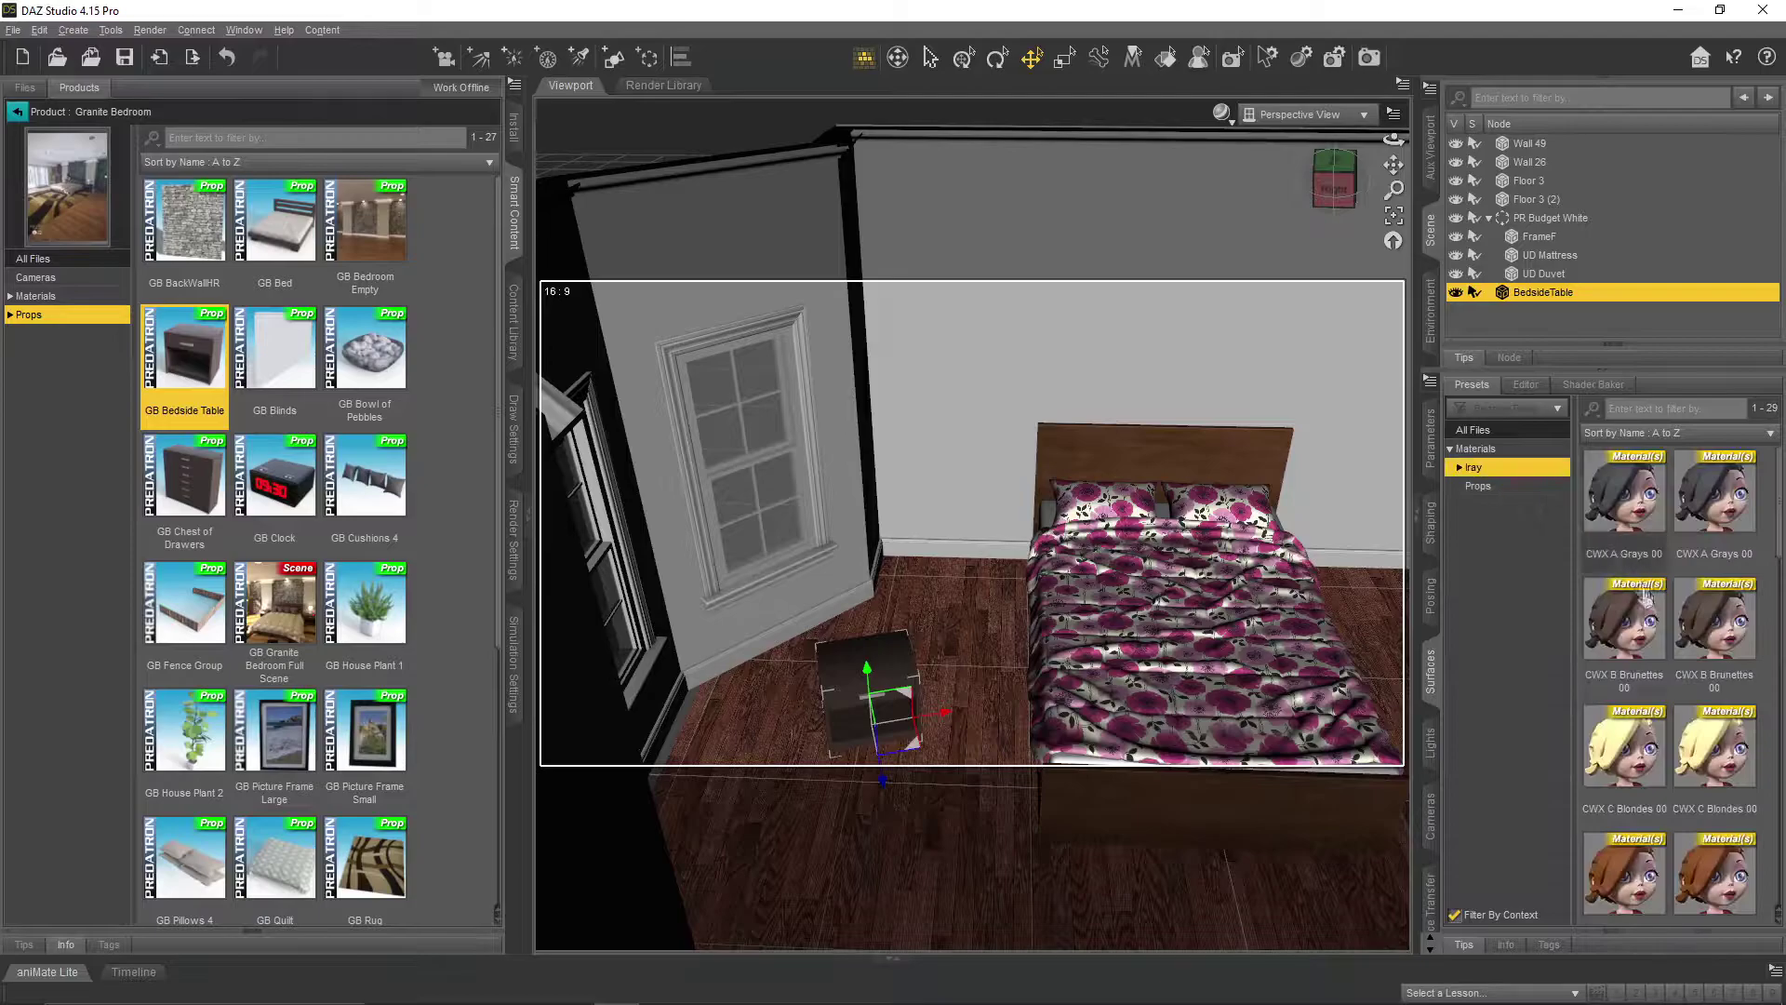
click(1523, 384)
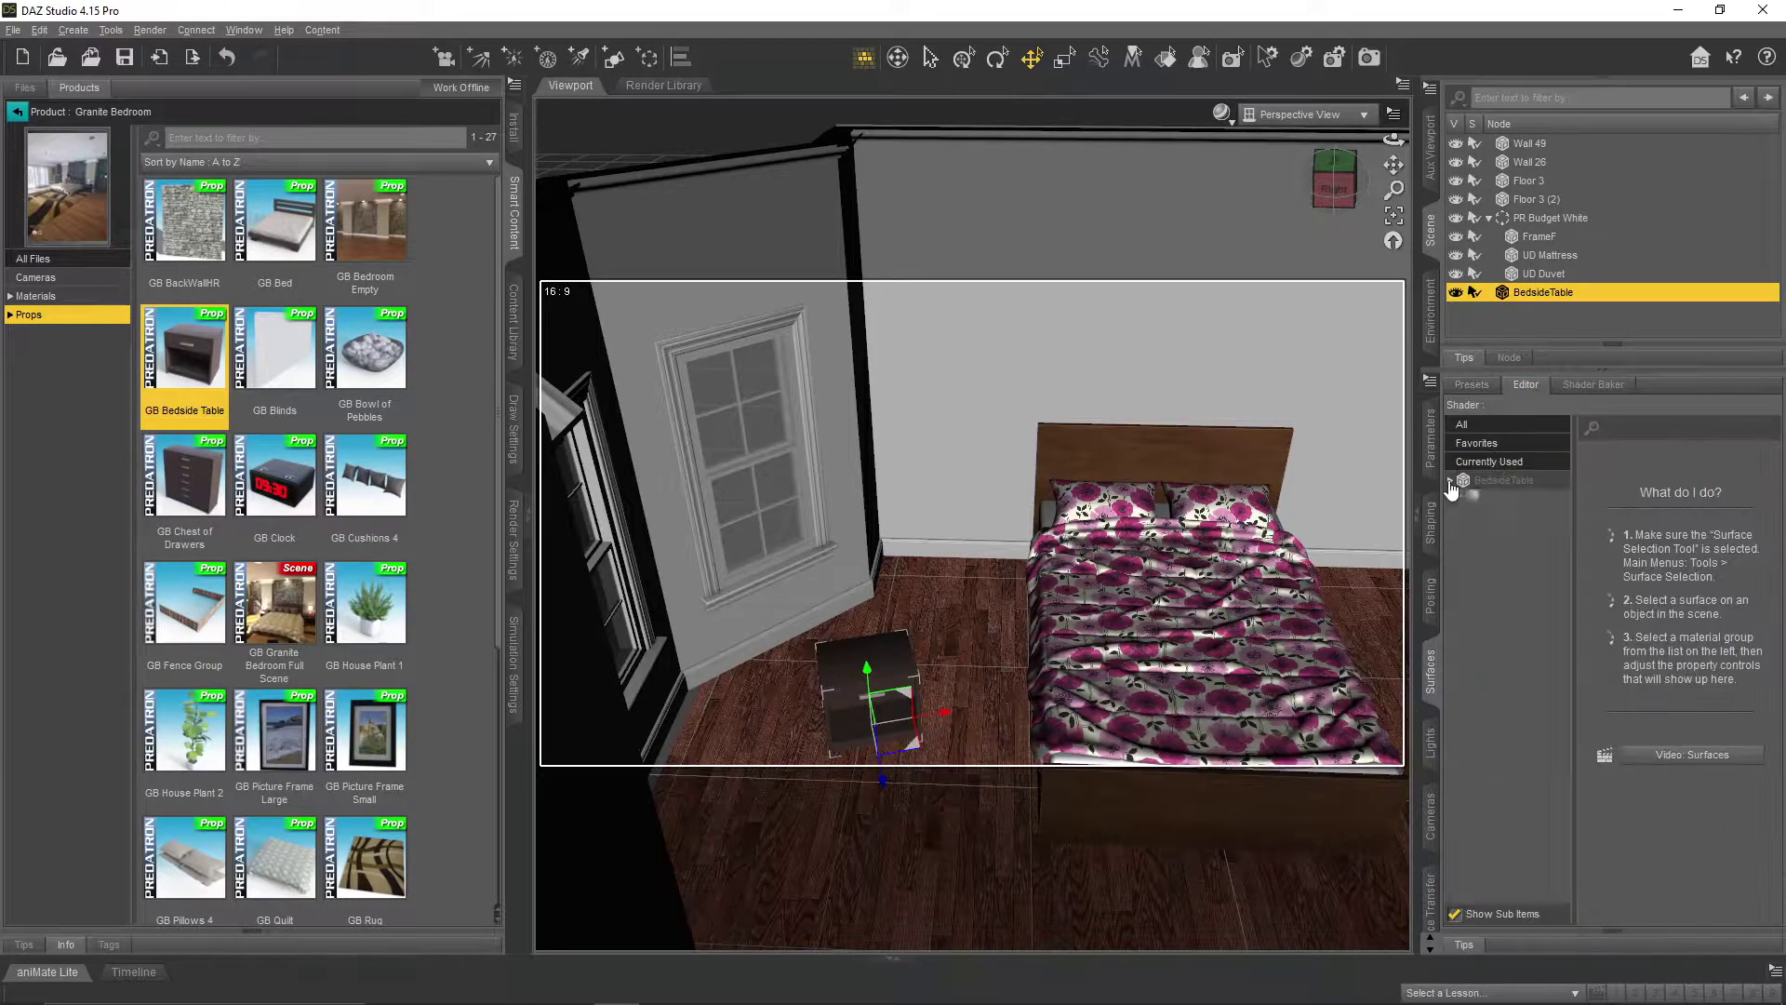
click(1500, 556)
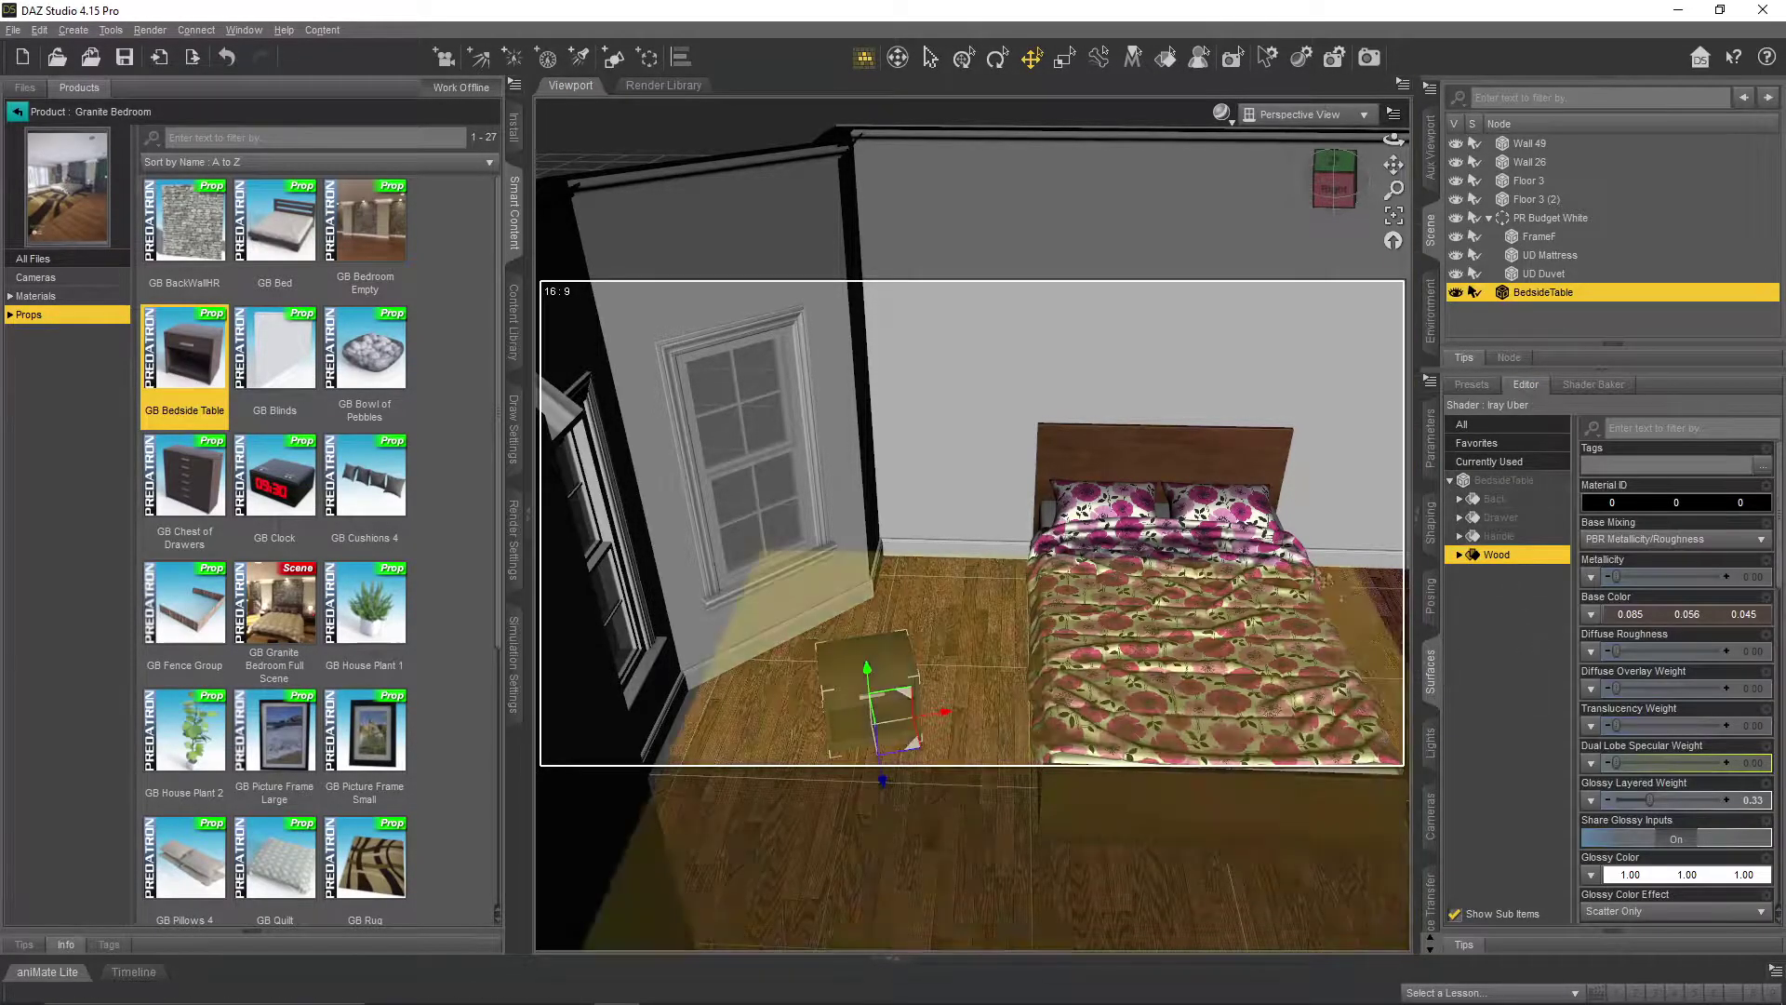
- Check the base colour maps of the bed frame's Wood_Filler and Frame_F surfaces against the bedside table
scroll(1362, 604, up, 4)
drag(1394, 160, 1265, 447)
scroll(1246, 540, up, 5)
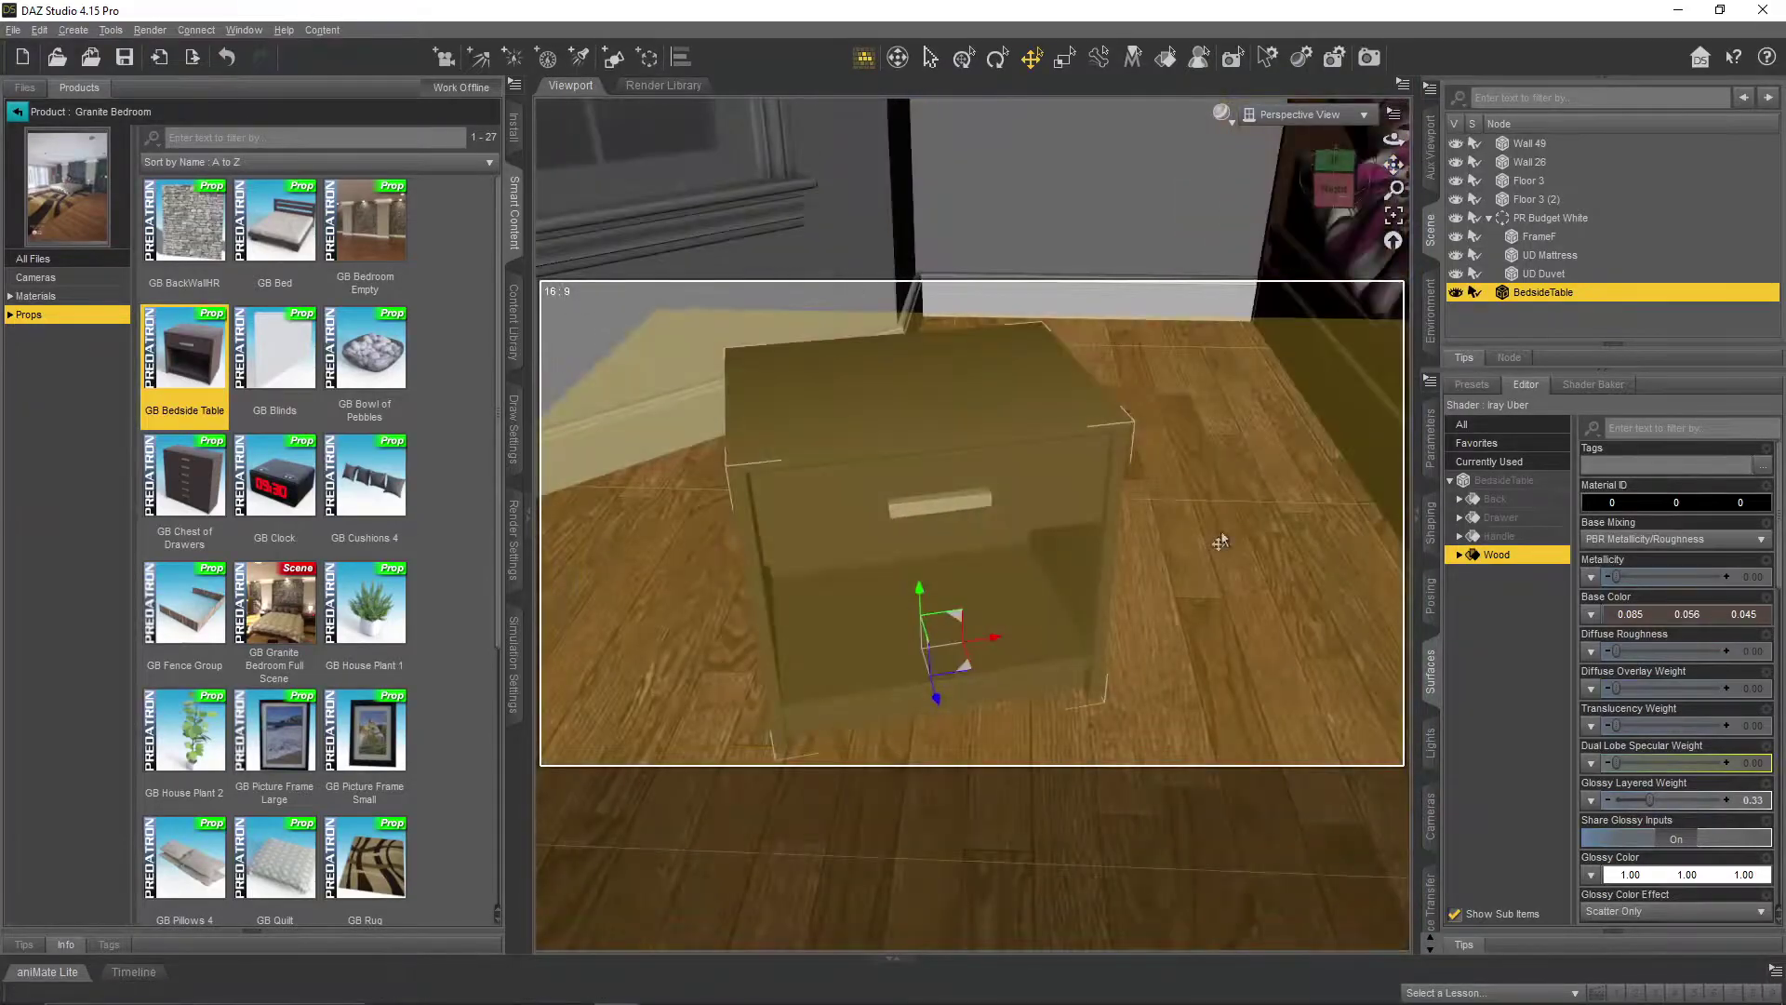
drag(1394, 140, 1451, 153)
click(1315, 420)
click(1450, 480)
click(1501, 521)
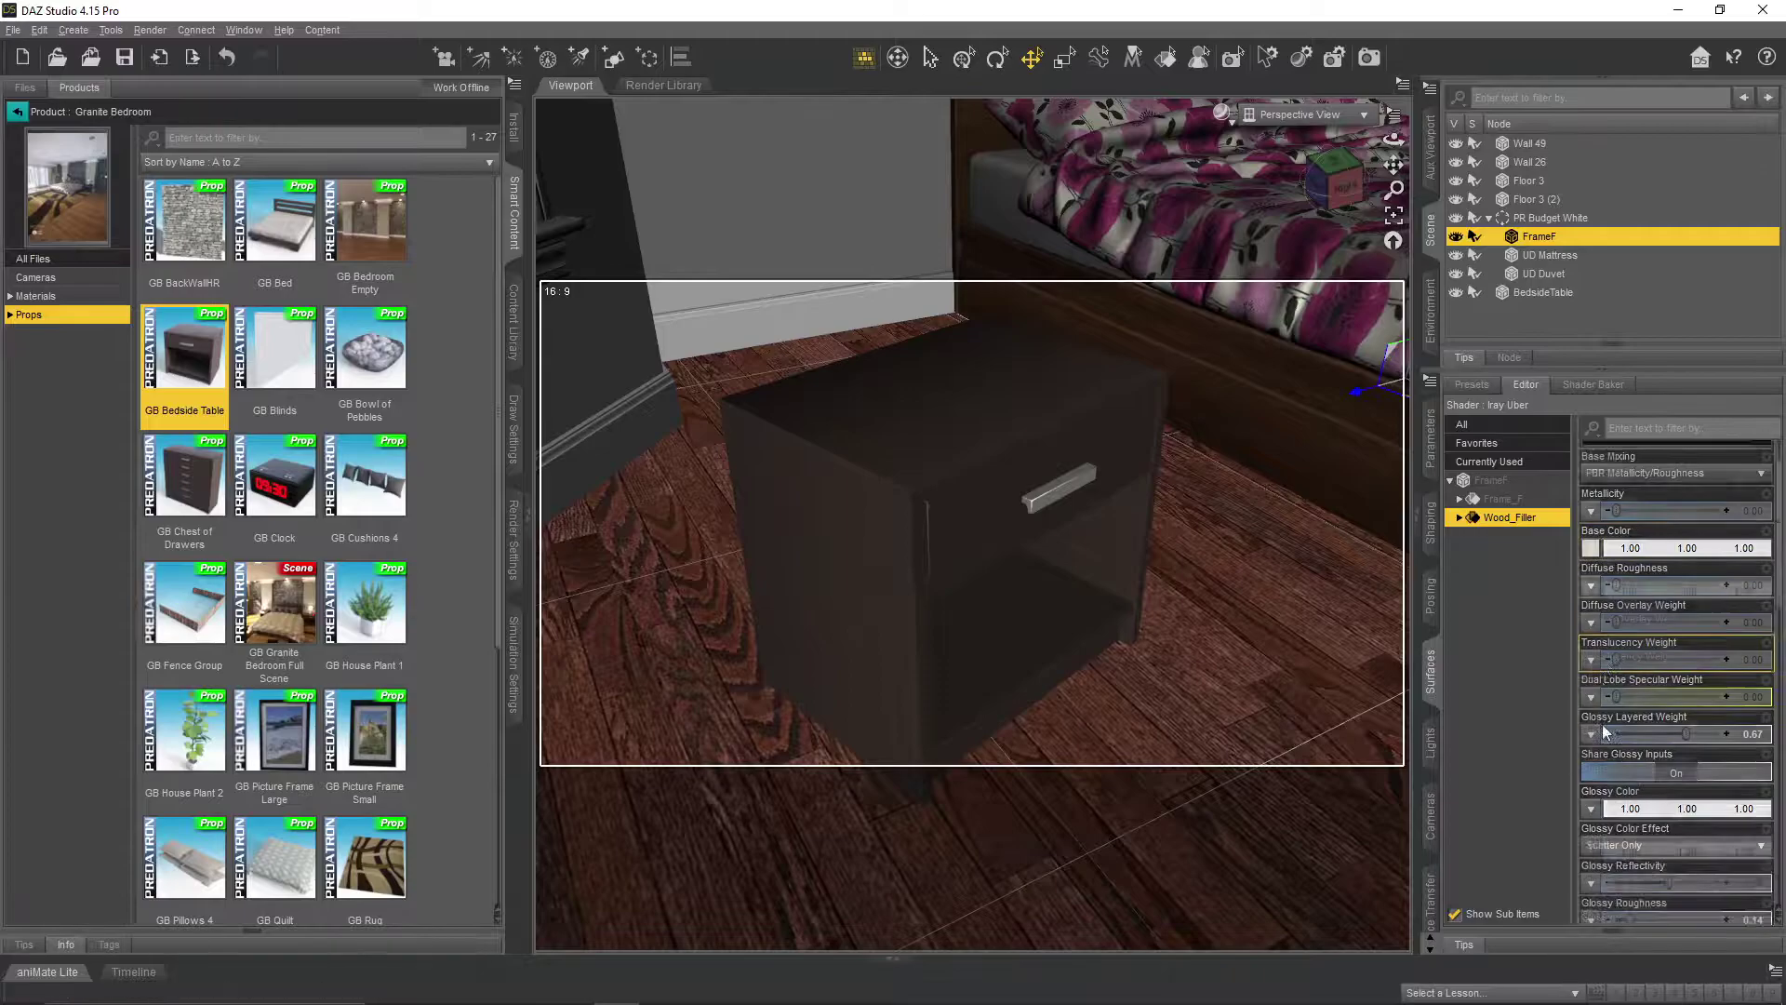
click(1495, 502)
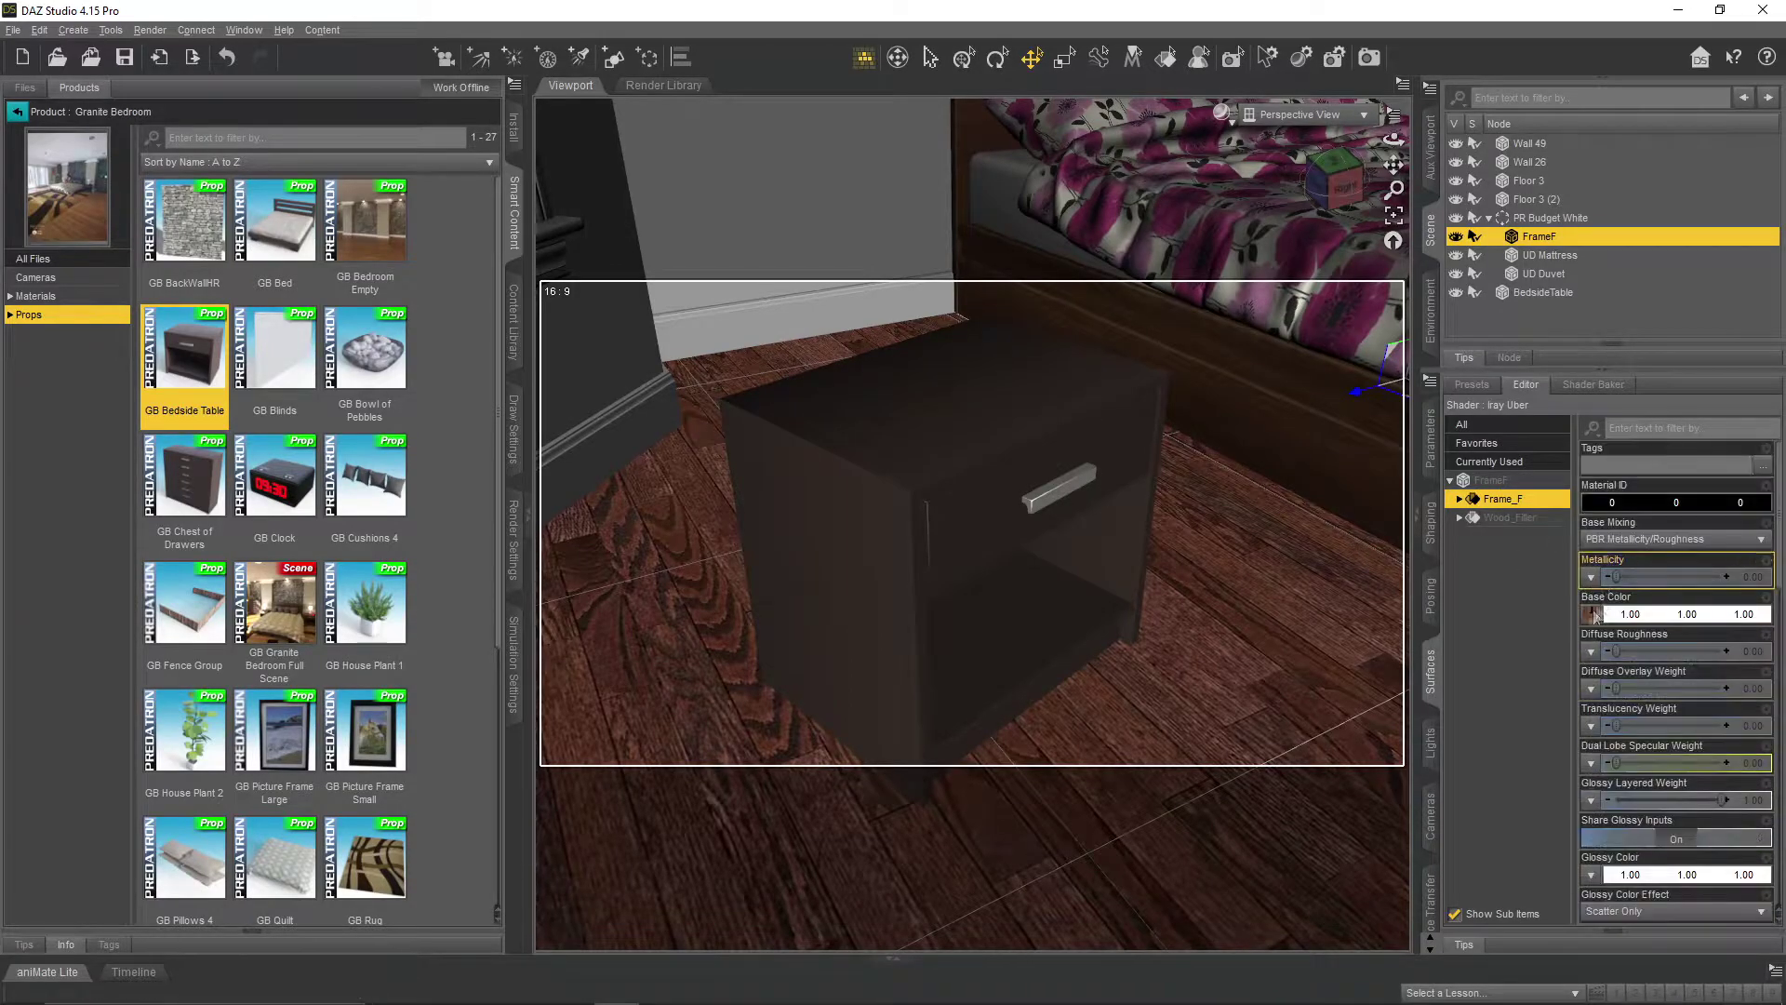
click(1594, 622)
click(1647, 682)
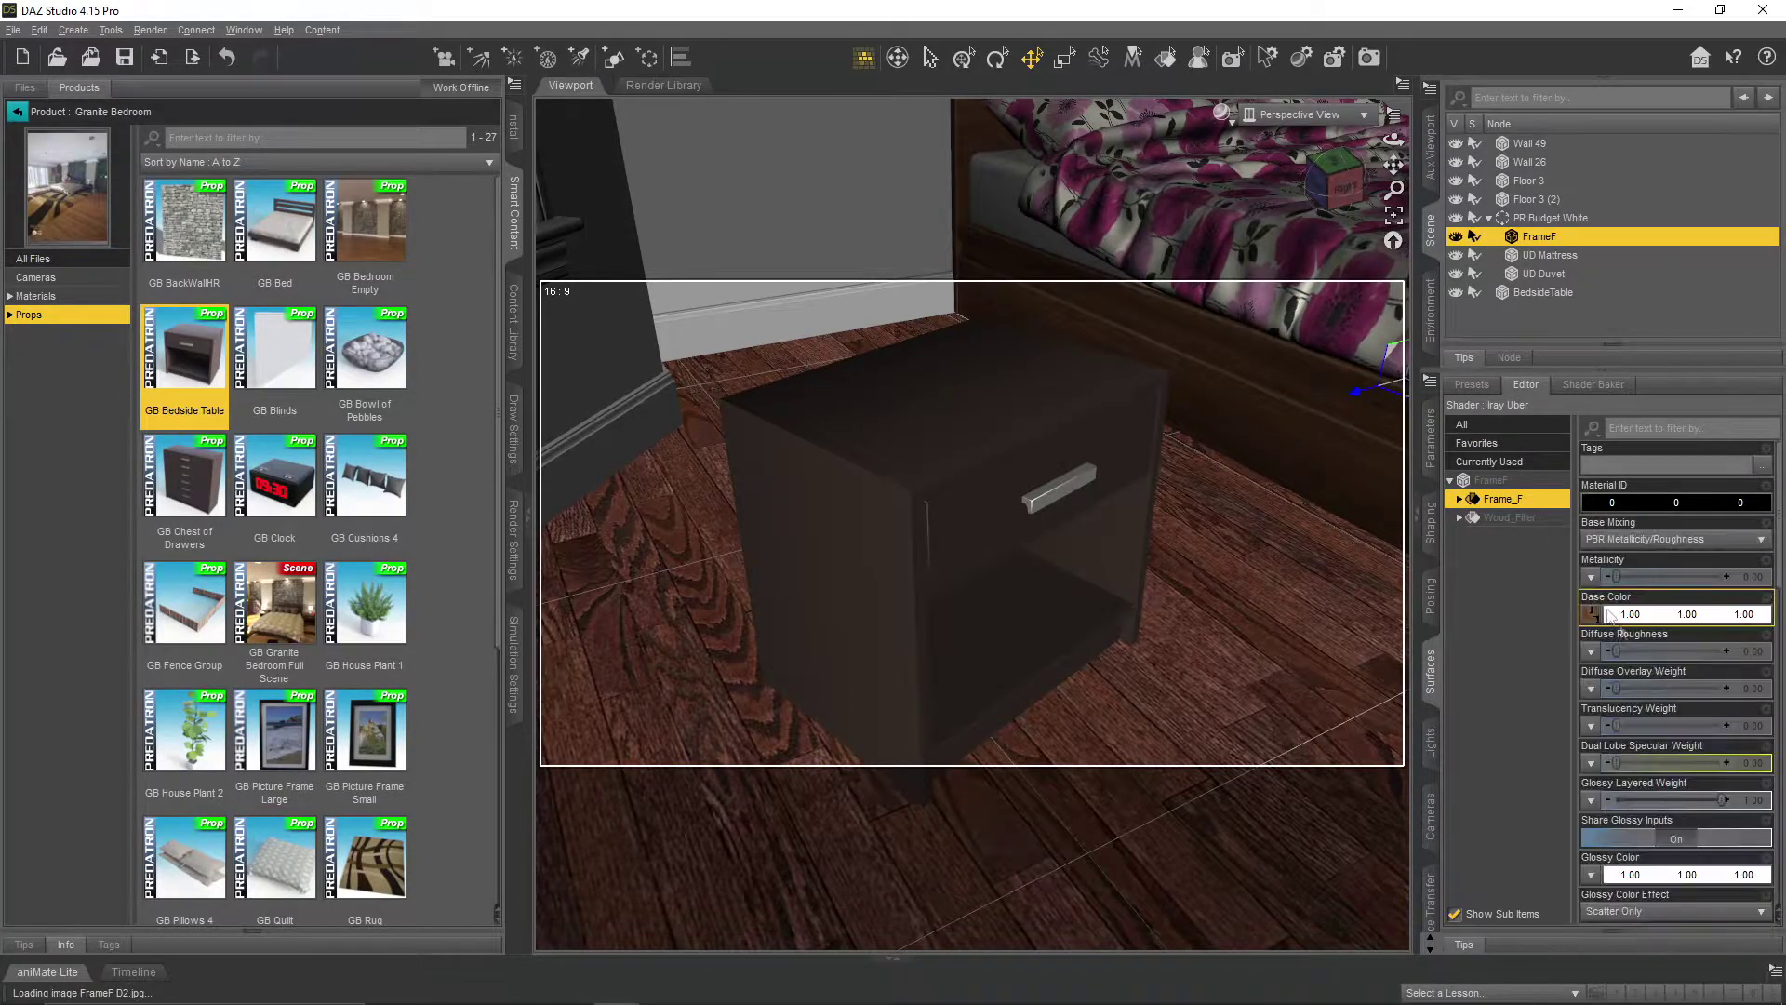
- Apply FrameF D2.jpg as the base colour map of the bedside table's Wood surface
click(1533, 294)
click(1496, 554)
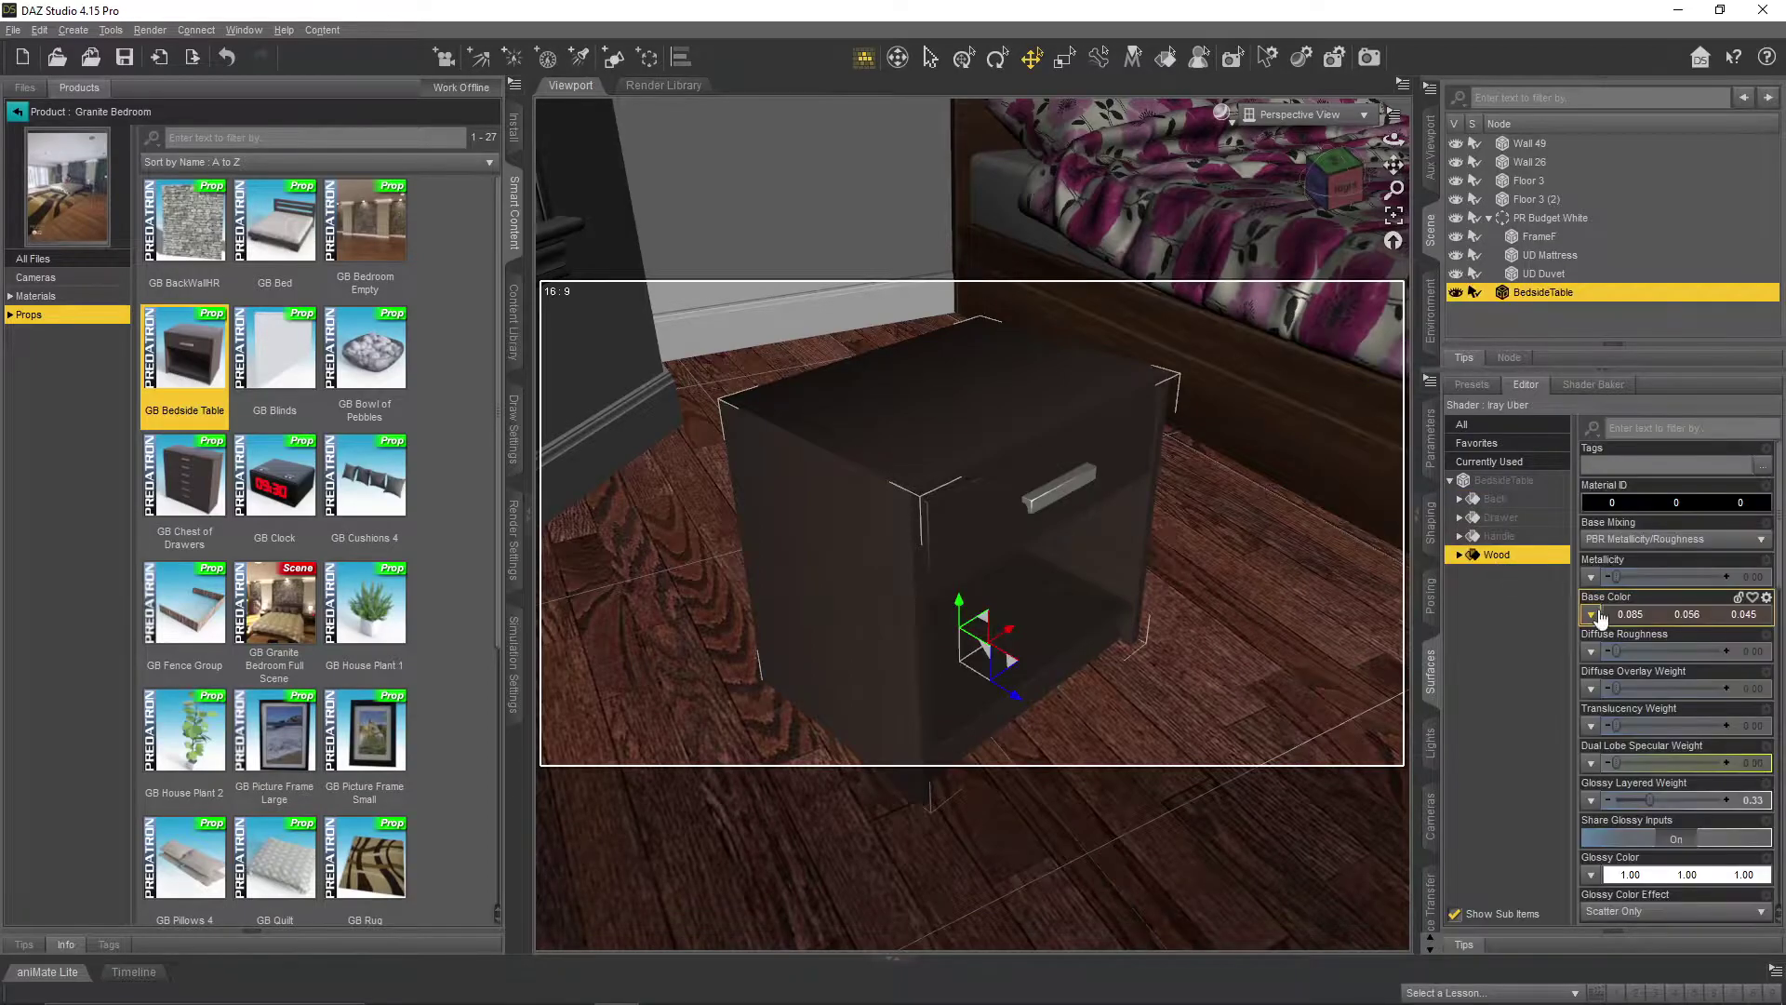
click(1593, 615)
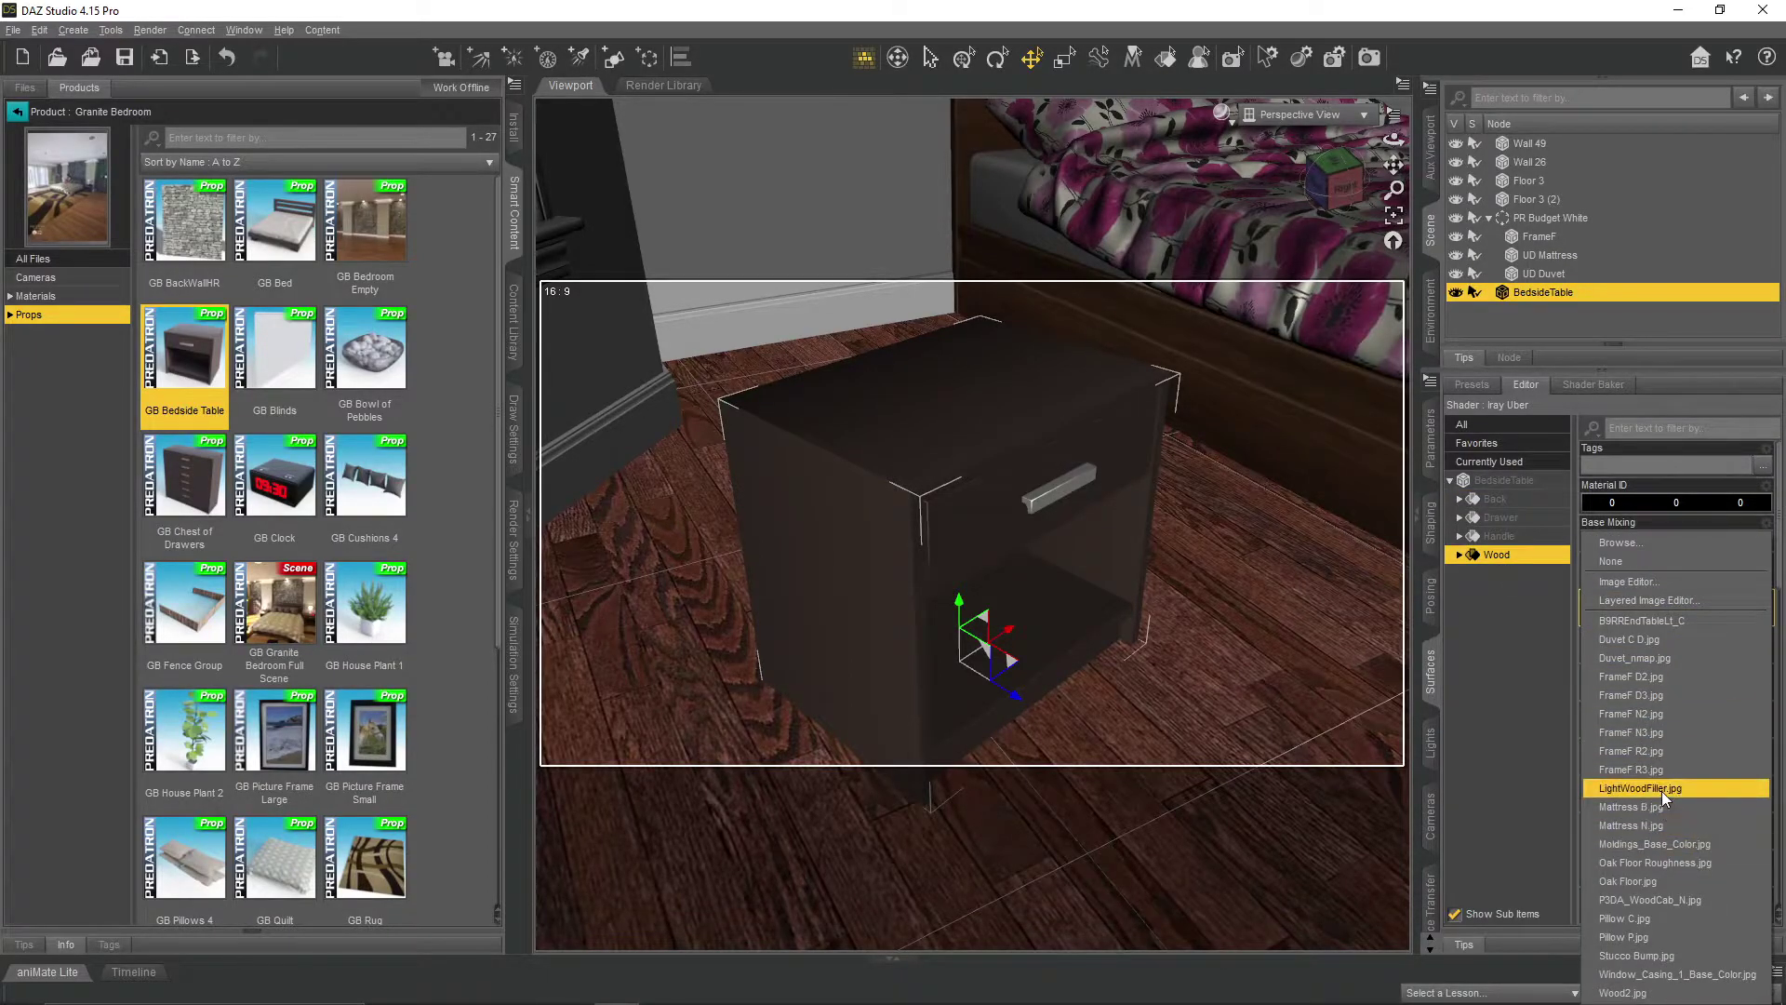
click(1637, 676)
drag(1393, 138, 1303, 147)
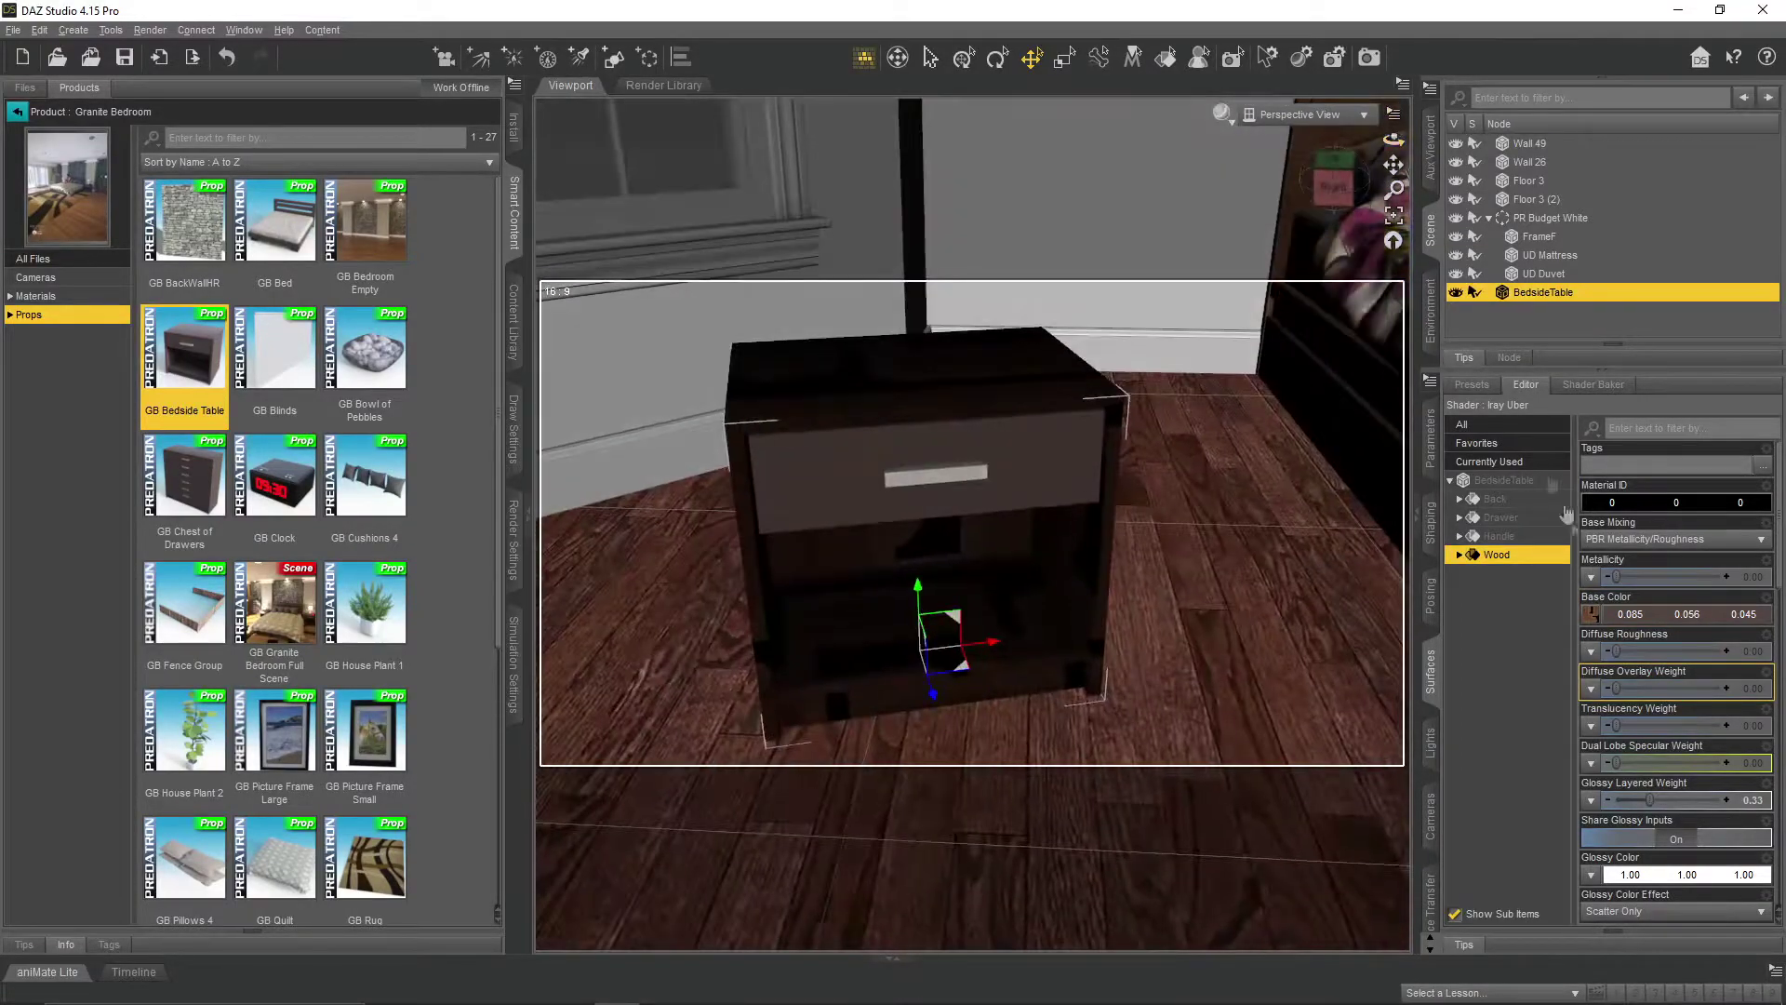
- Set the vertical and horizontal tiles of the bedside table's Wood surface to 1
scroll(1643, 757, down, 5)
scroll(1642, 757, down, 7)
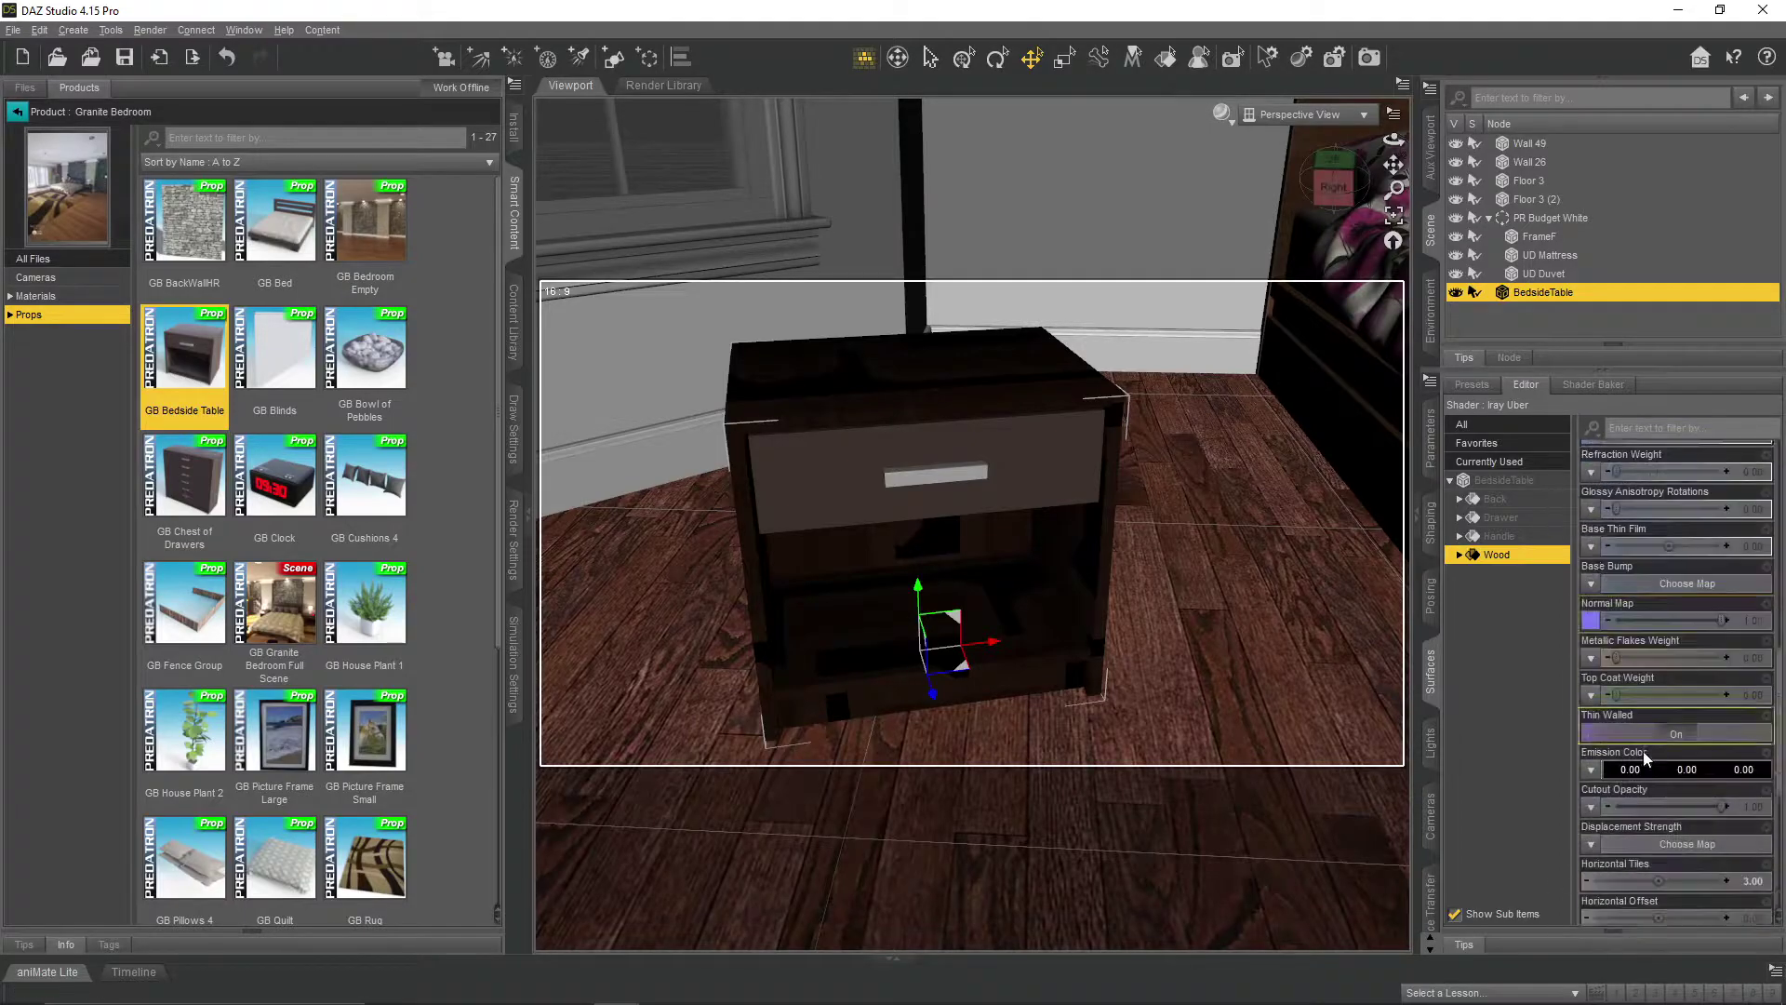
click(1458, 554)
click(1520, 686)
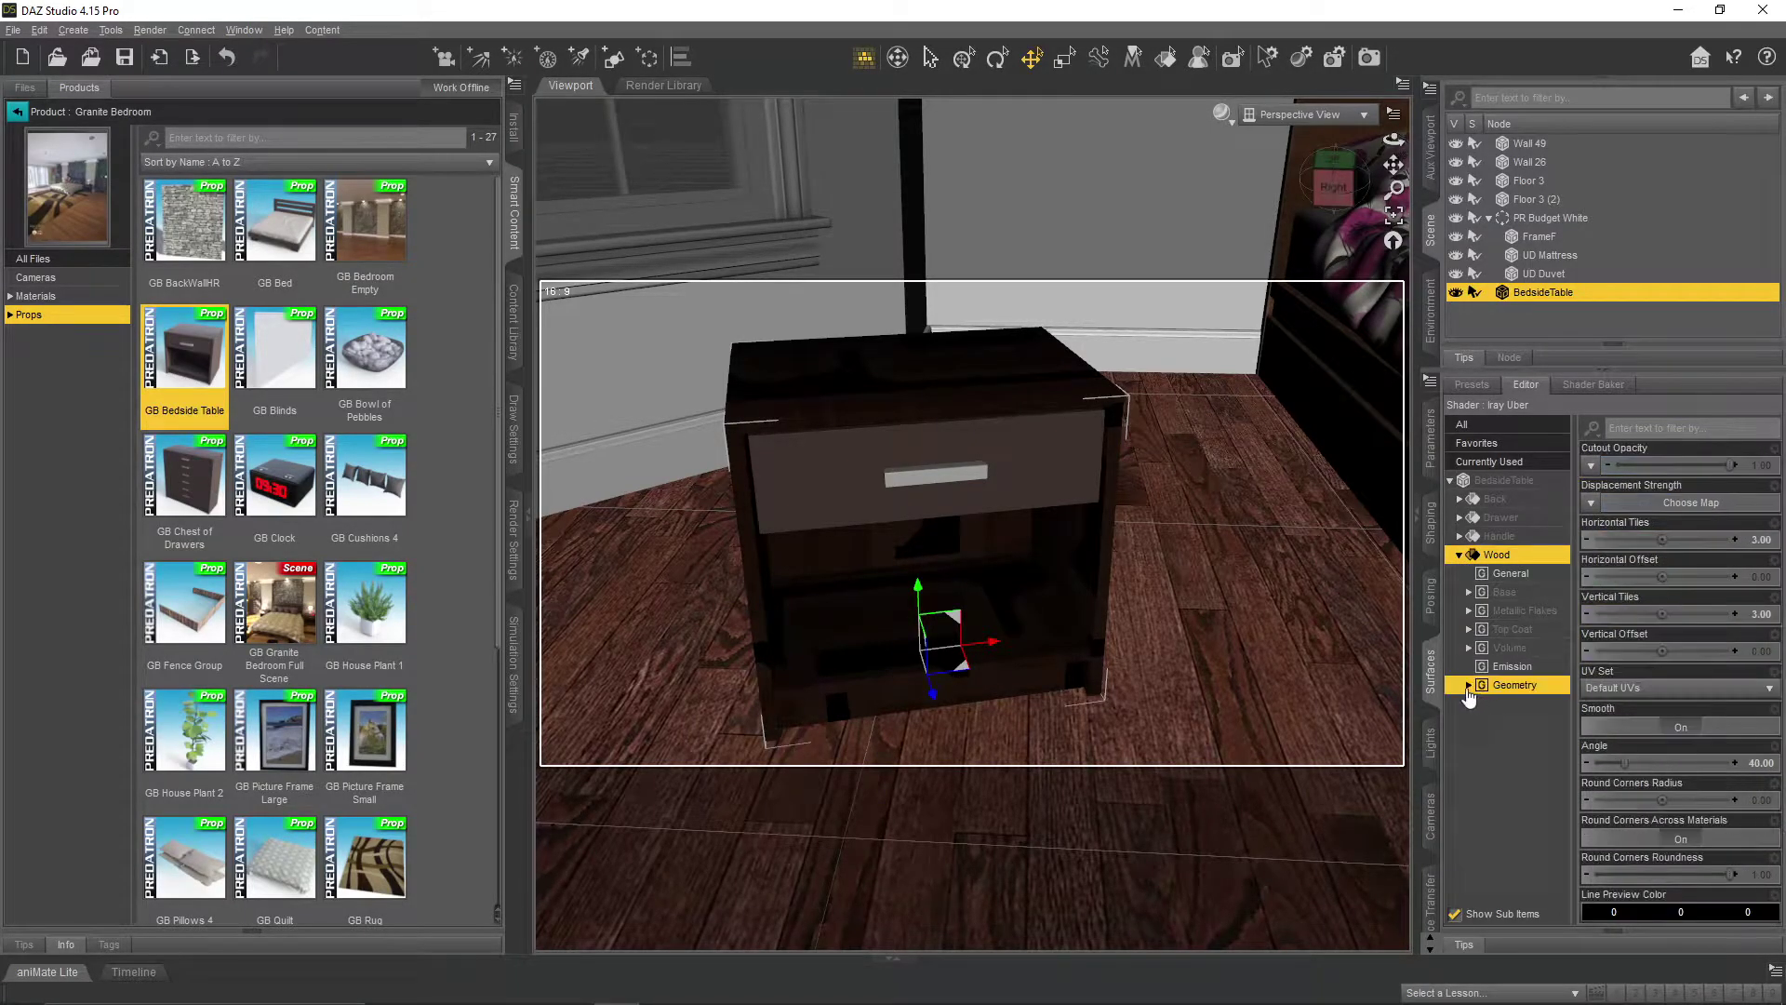
click(1513, 742)
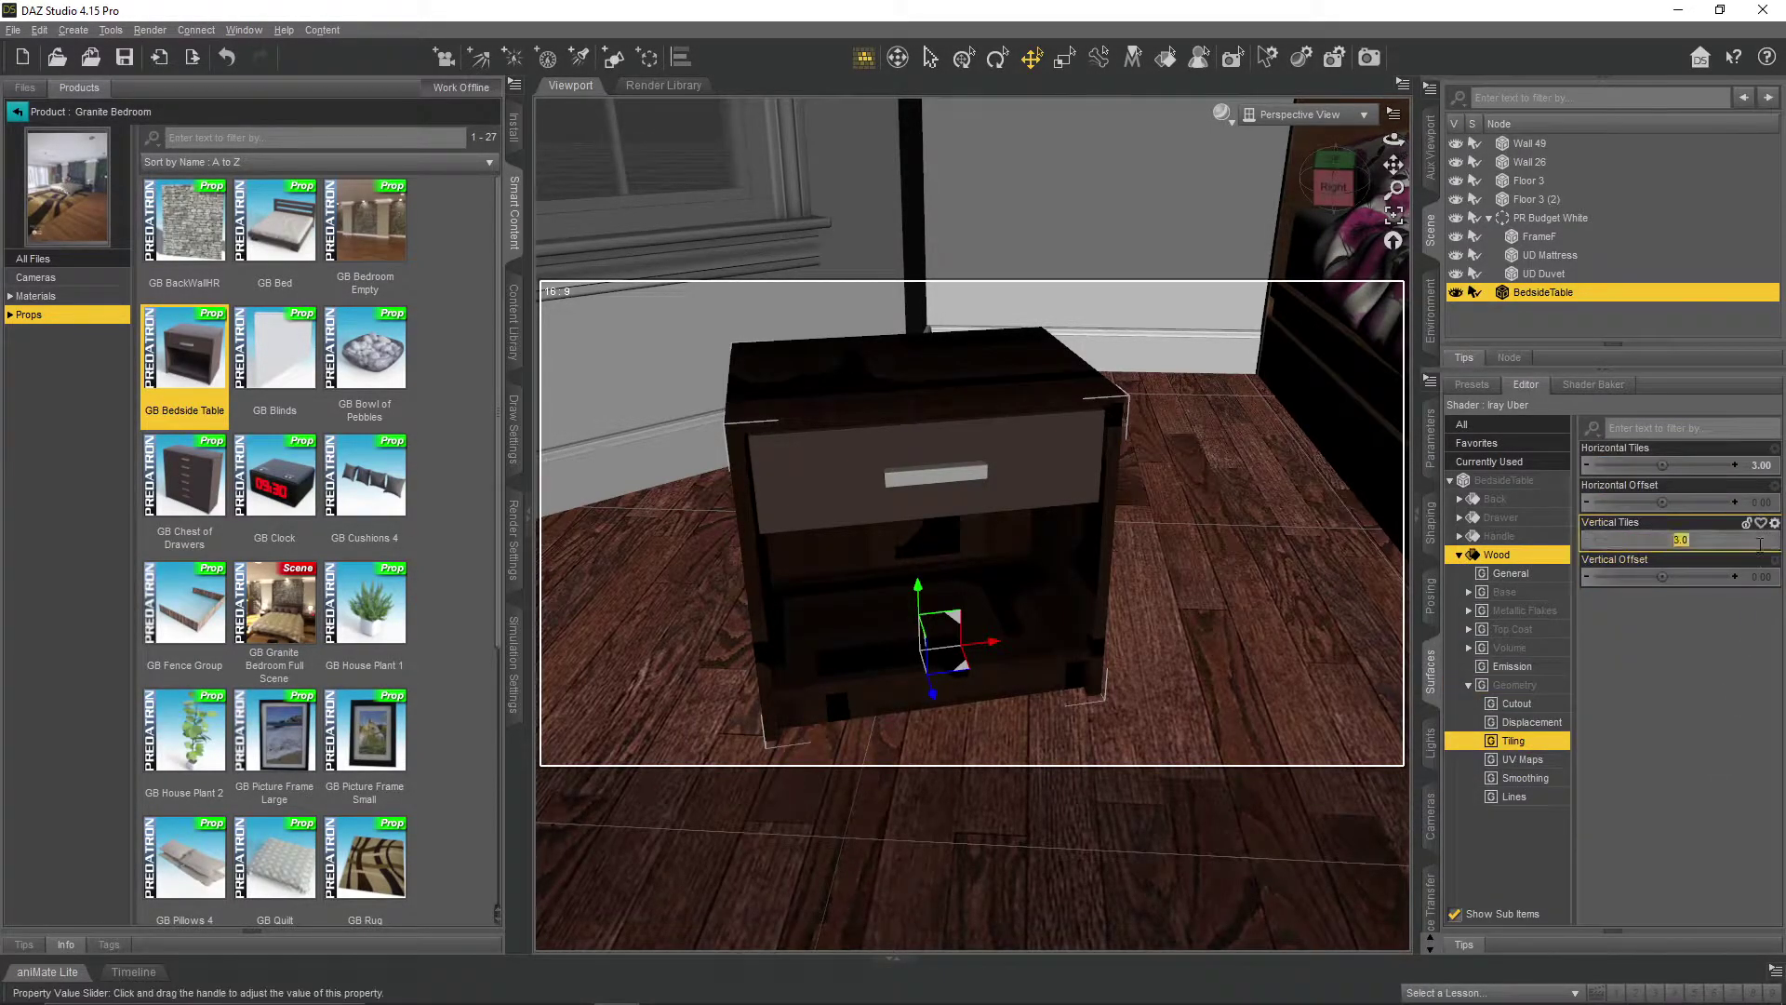
text(1)
key(Return)
click(1760, 467)
text(1)
key(Return)
drag(1392, 140, 1302, 200)
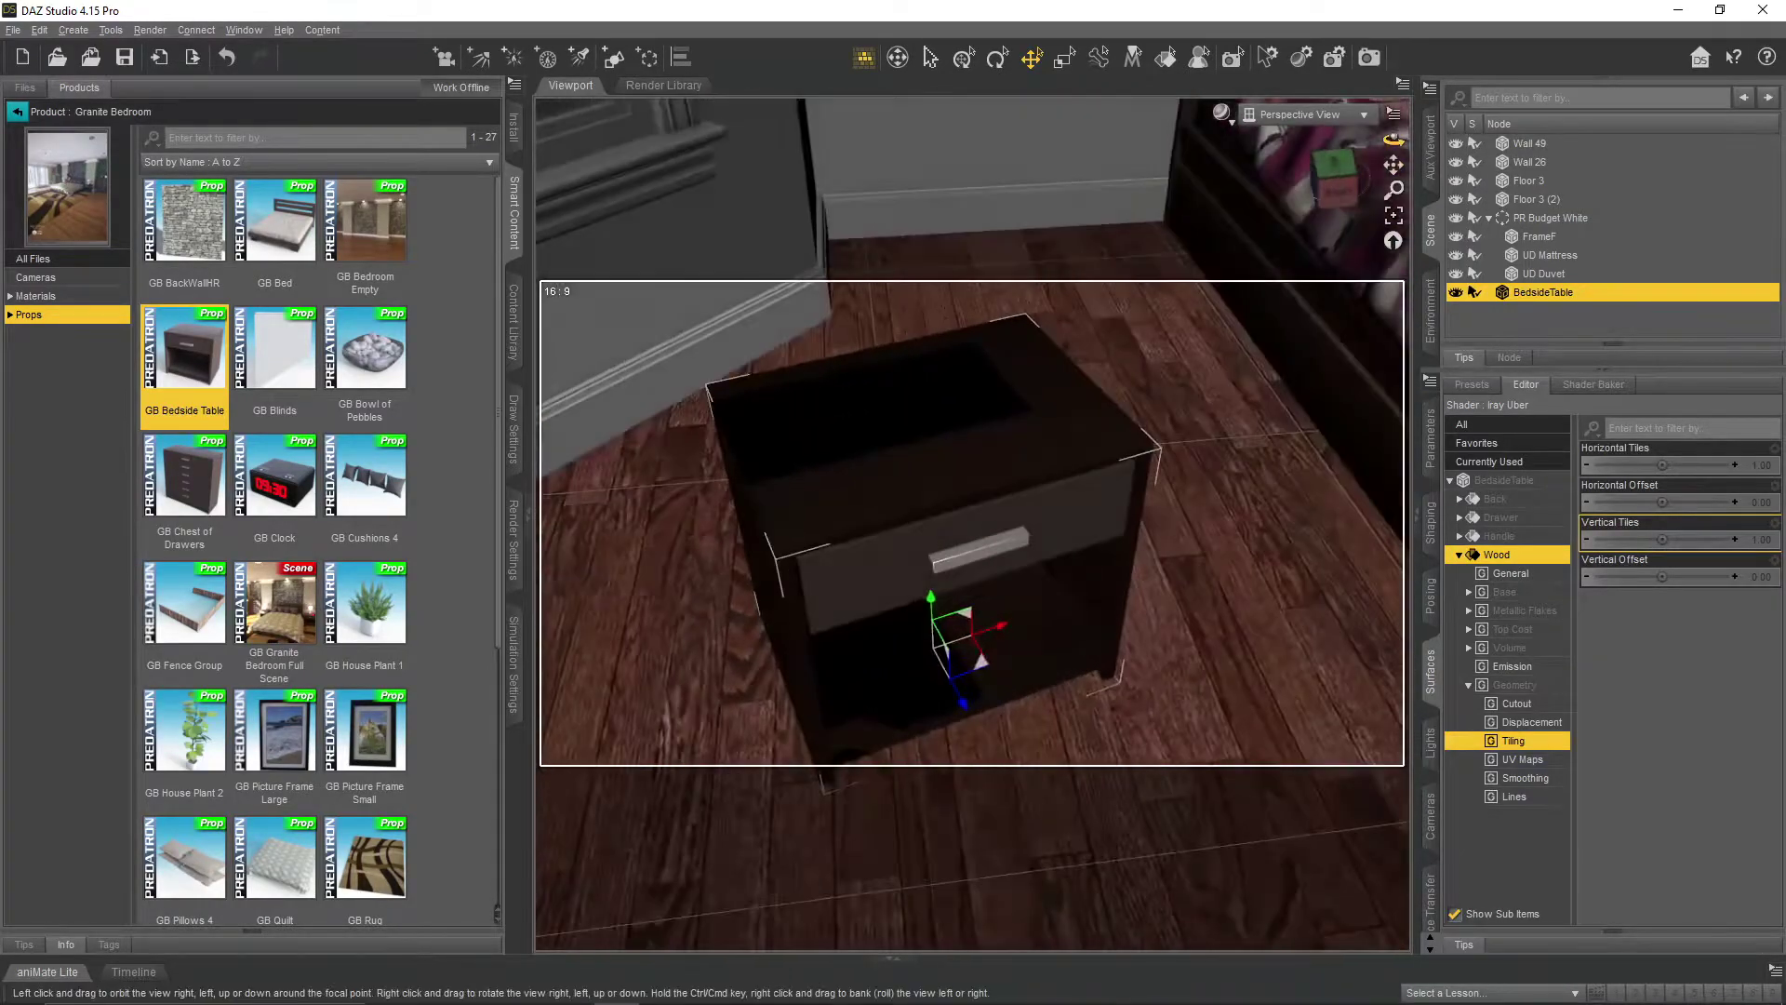
- Reduce the Wood surface's tiling to 0.20 horizontal tiles and 0 vertical tiles
drag(1662, 466, 1707, 465)
text(0)
key(Return)
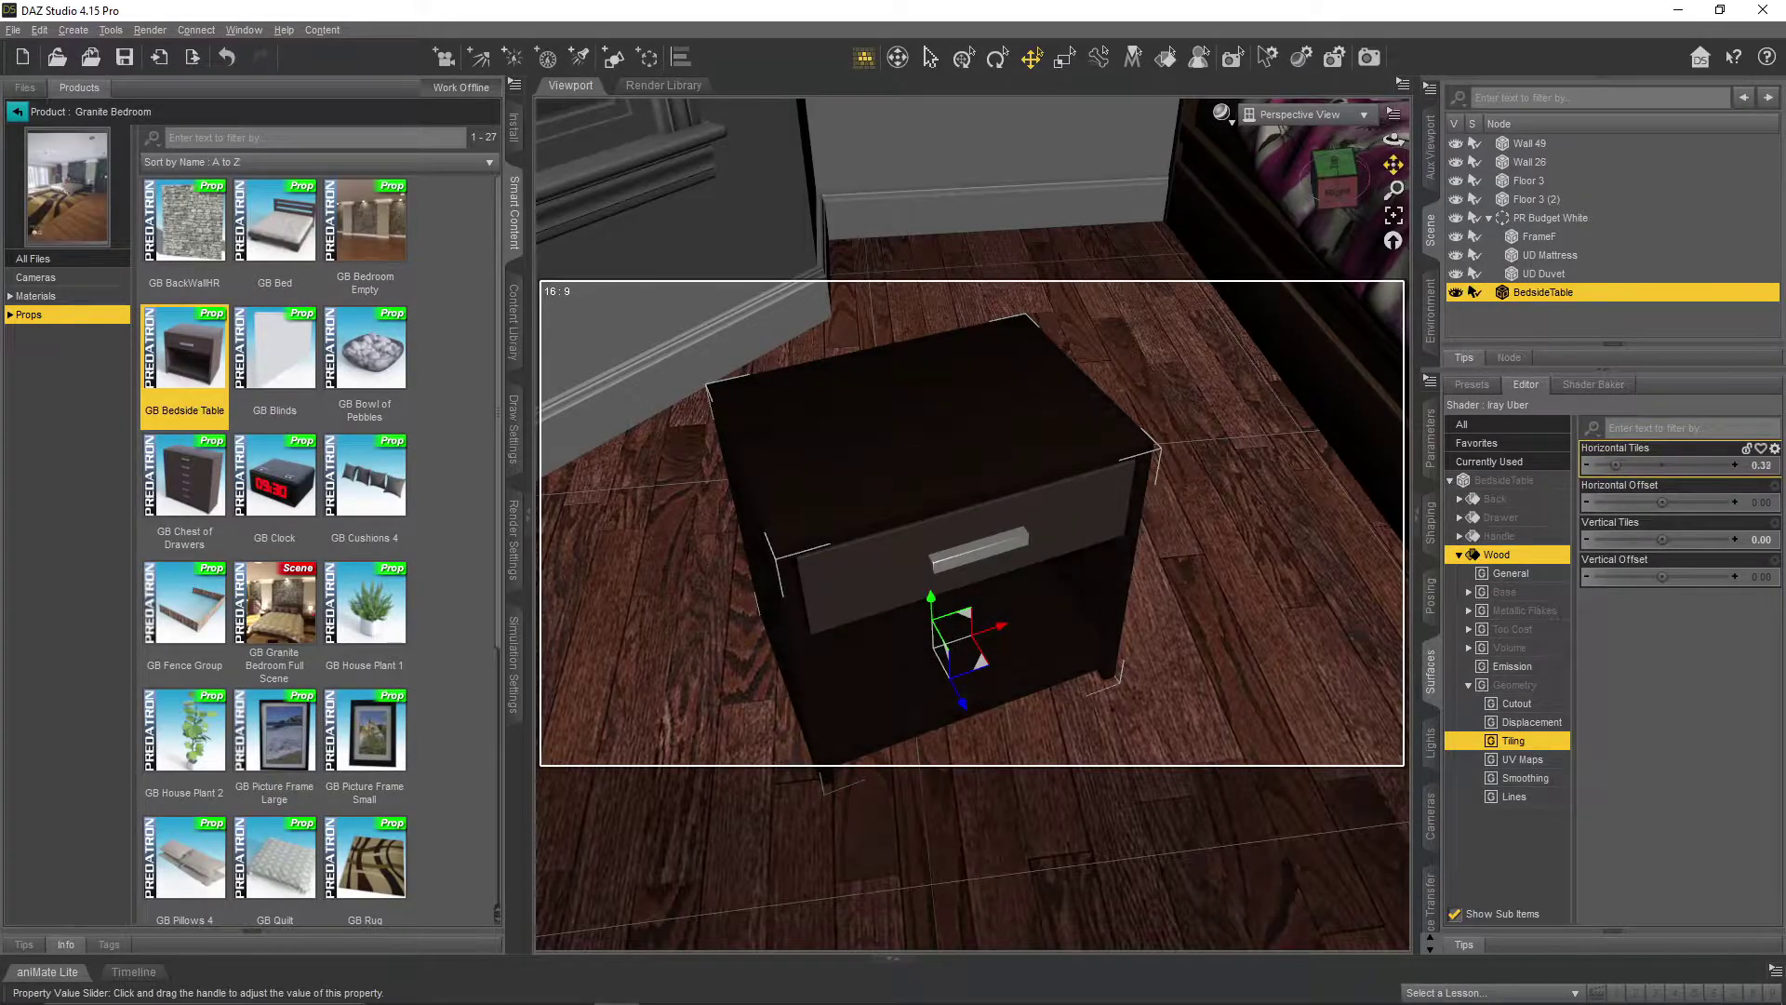
drag(1393, 140, 1438, 135)
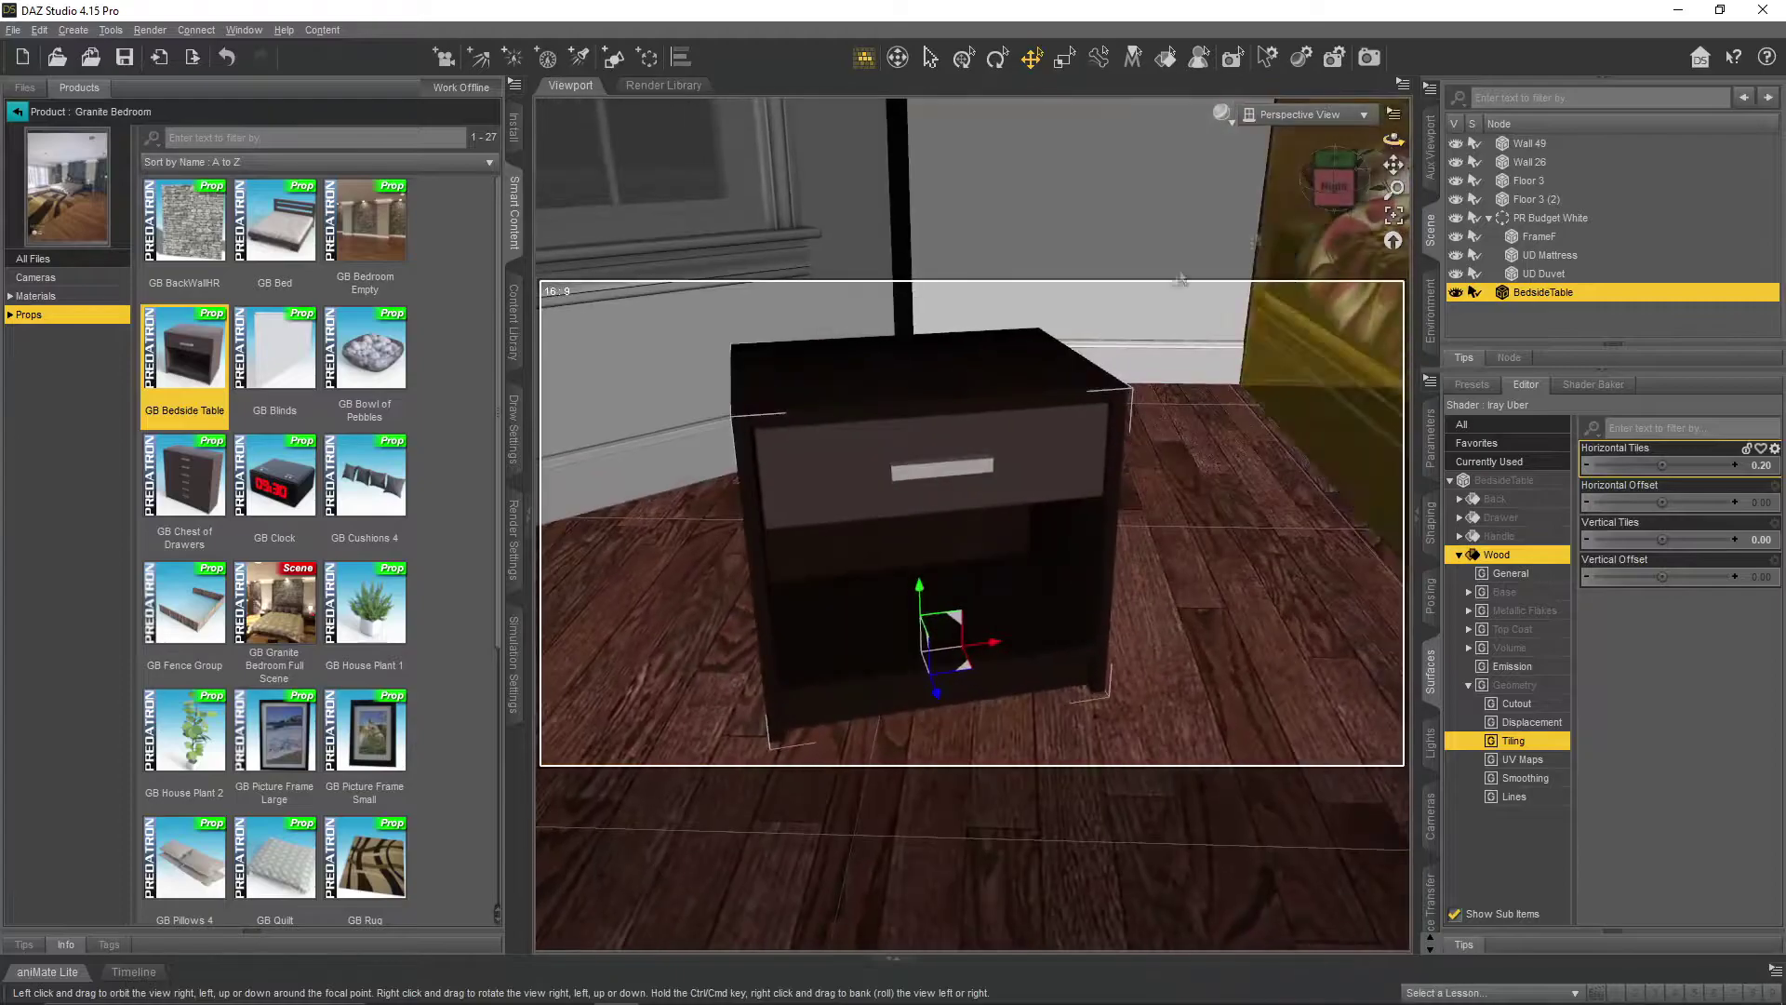
- Apply Wood2.jpg as the base colour map of the bedside table's Drawer surface
click(1500, 517)
click(1592, 603)
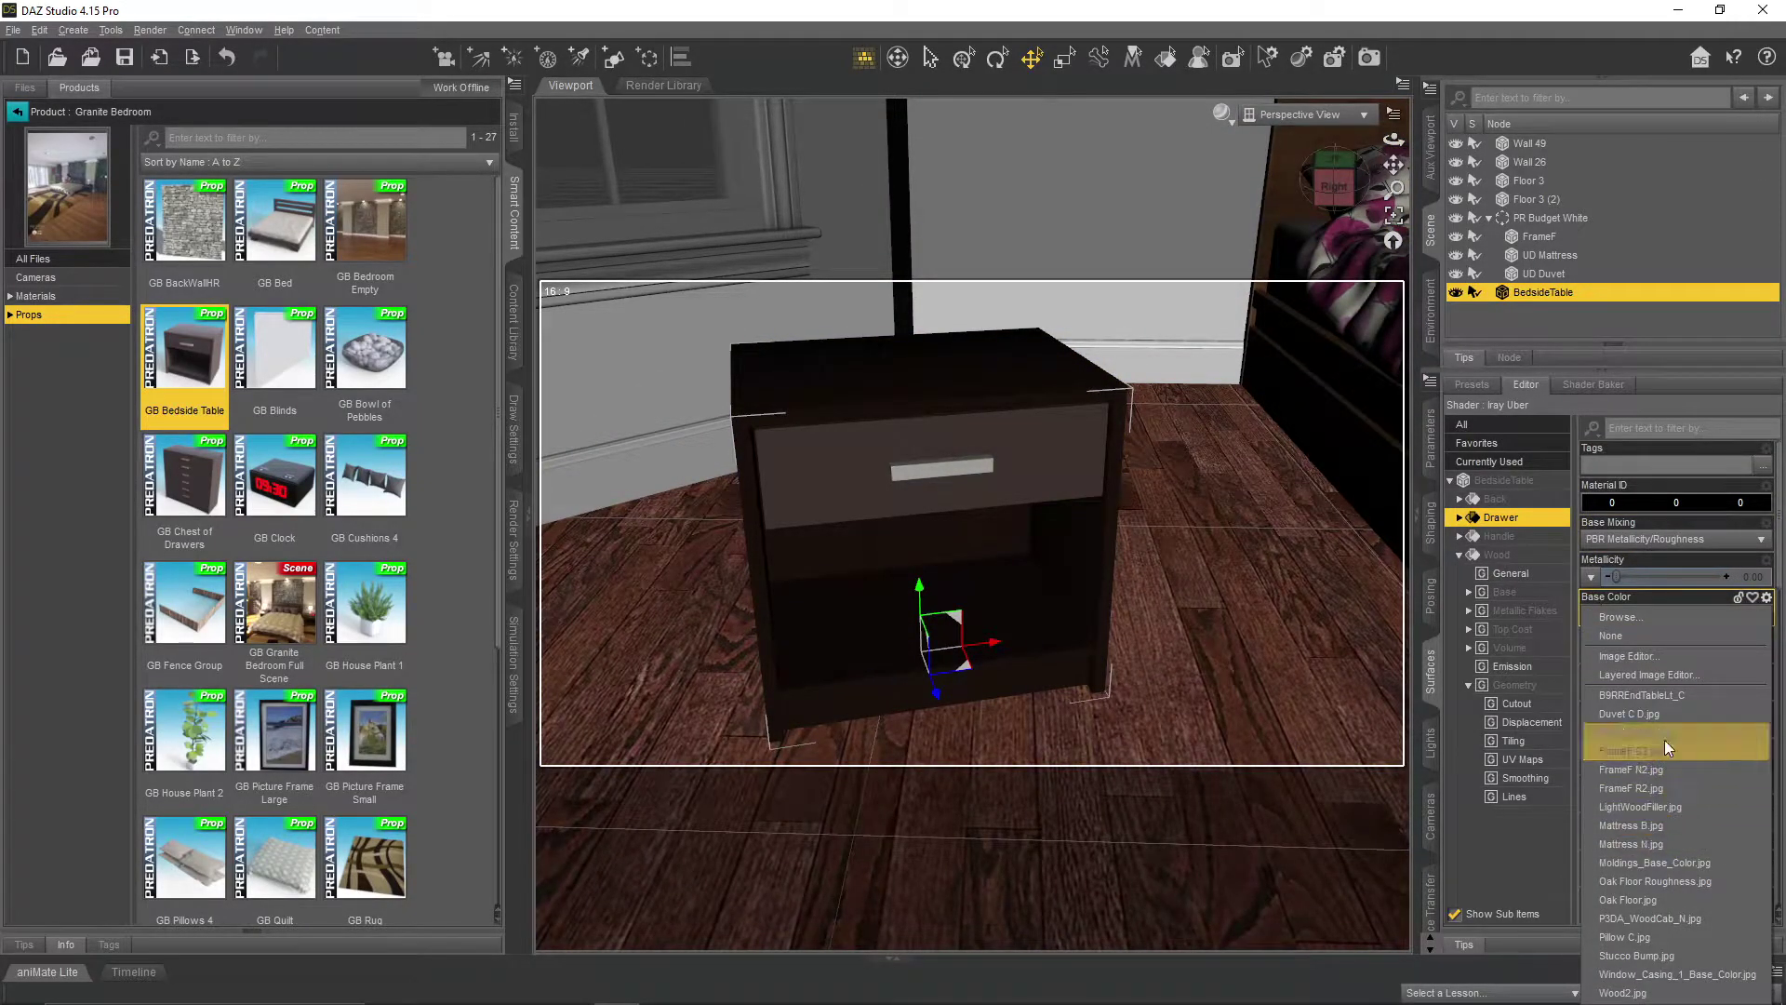
click(1675, 992)
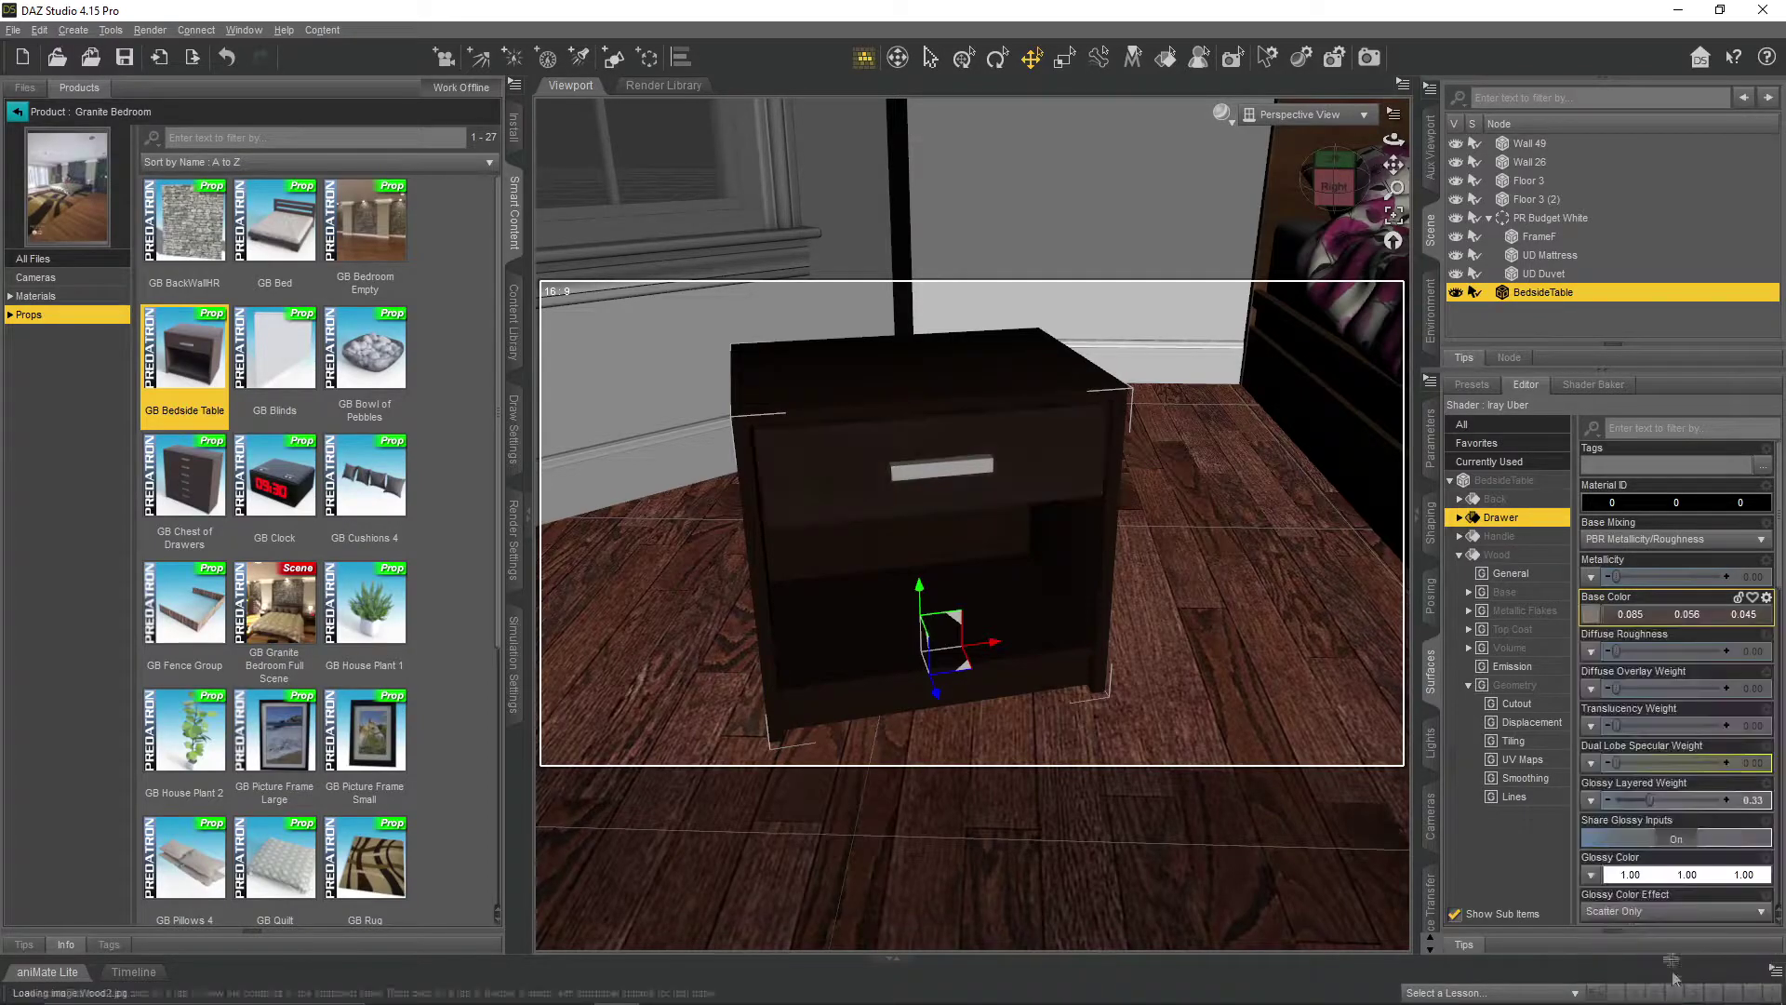
- Move the bedside table to the wall beside the headboard, at about X 194 and Z -152
drag(1393, 139, 1325, 176)
scroll(1105, 539, down, 8)
drag(969, 600, 1154, 446)
drag(1394, 139, 1054, 82)
- Straighten the bedside table by setting its Y rotation to -90°
drag(982, 661, 957, 657)
click(1430, 437)
click(1764, 572)
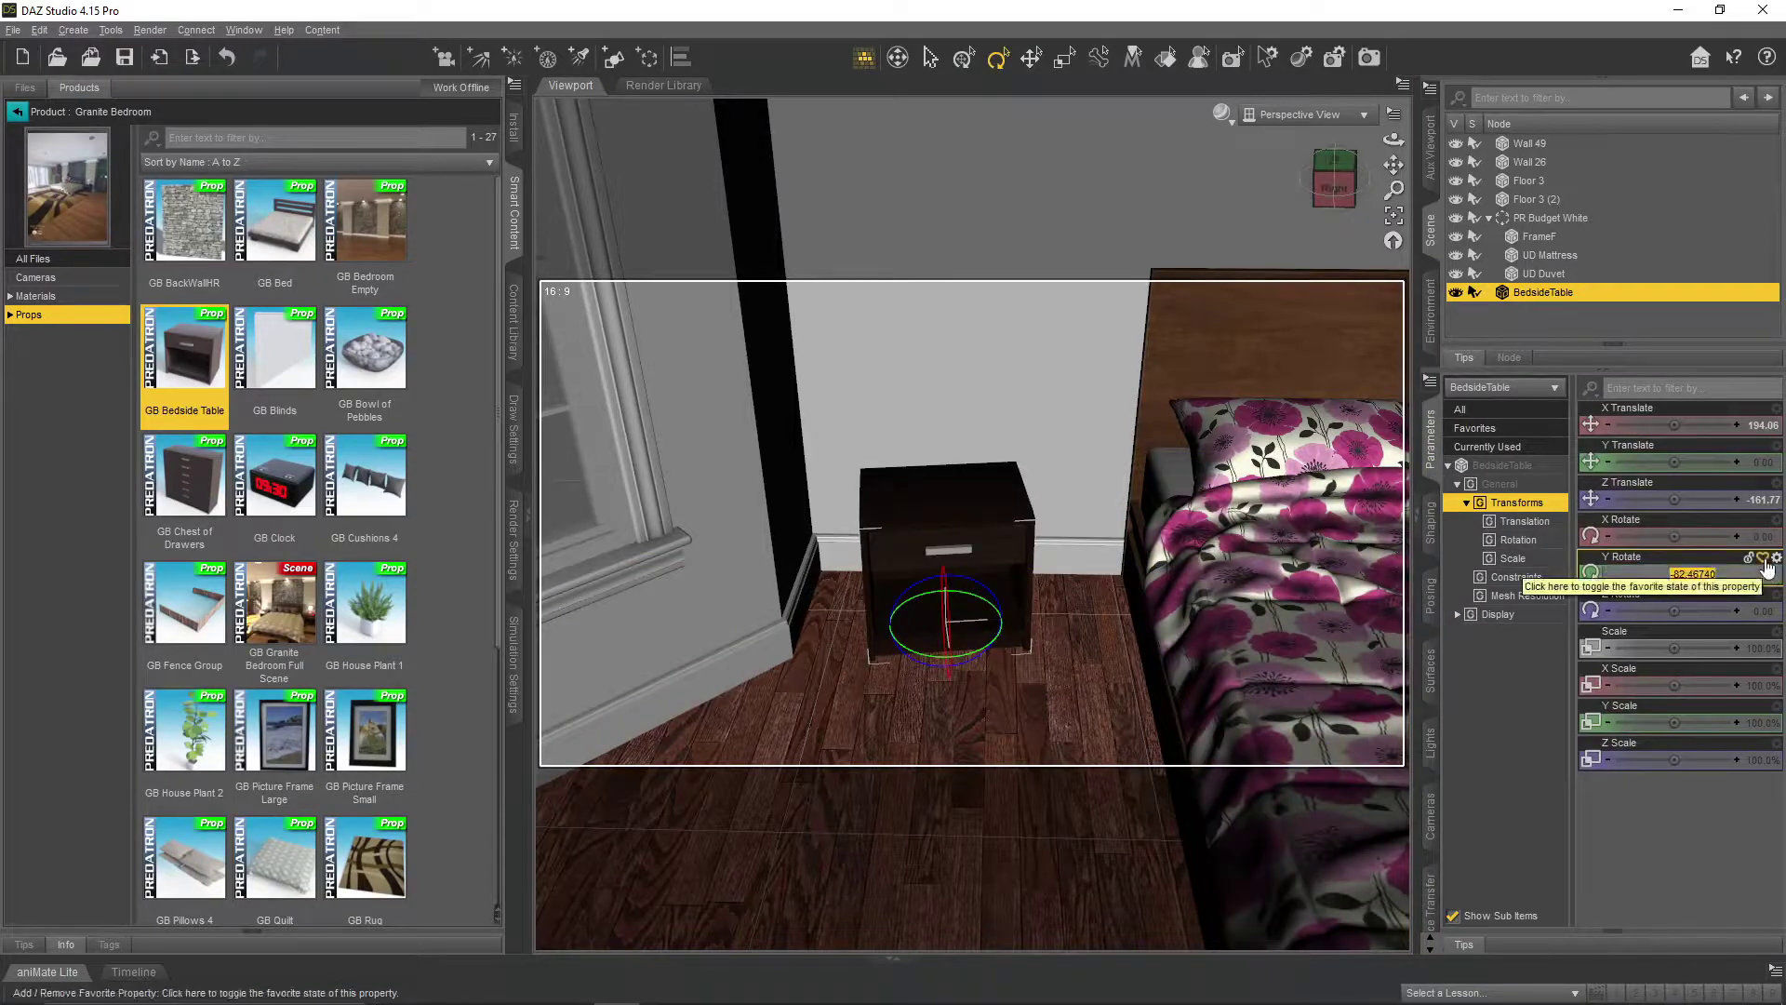
text(90)
key(Return)
key(Return)
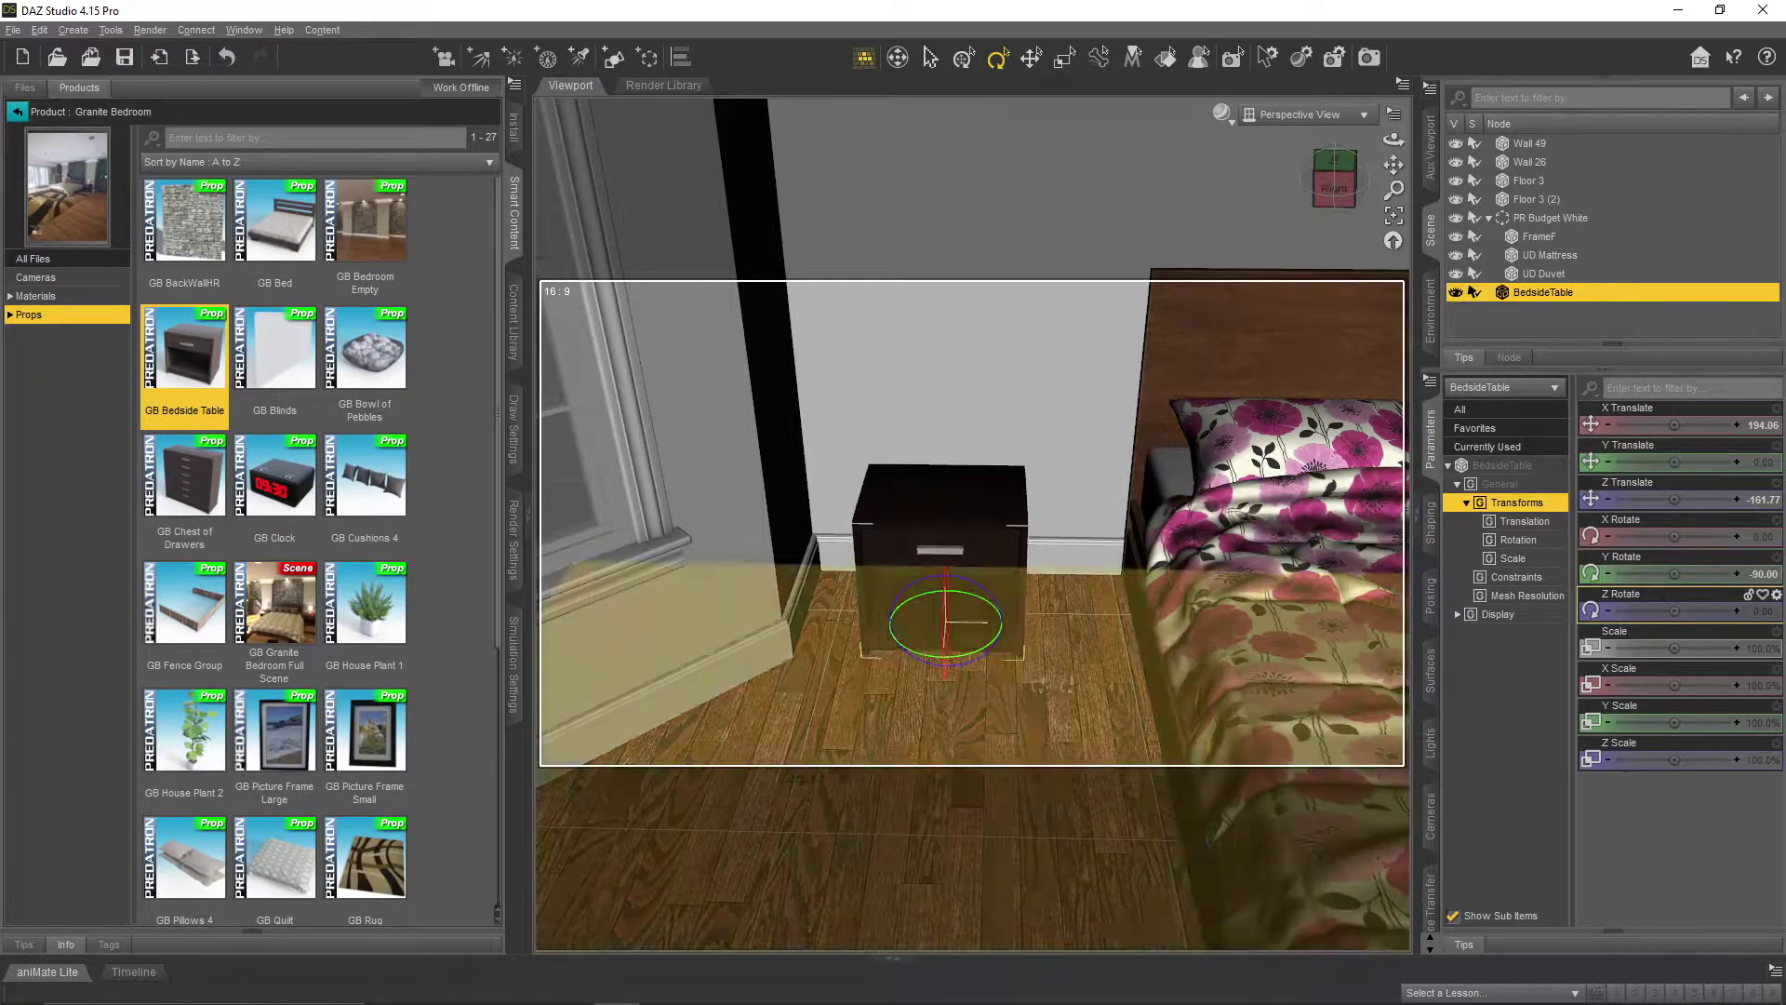
- Shift the bedside table along Z toward the bed, to about -126
click(1031, 58)
drag(1021, 635, 1117, 628)
drag(1392, 139, 1488, 116)
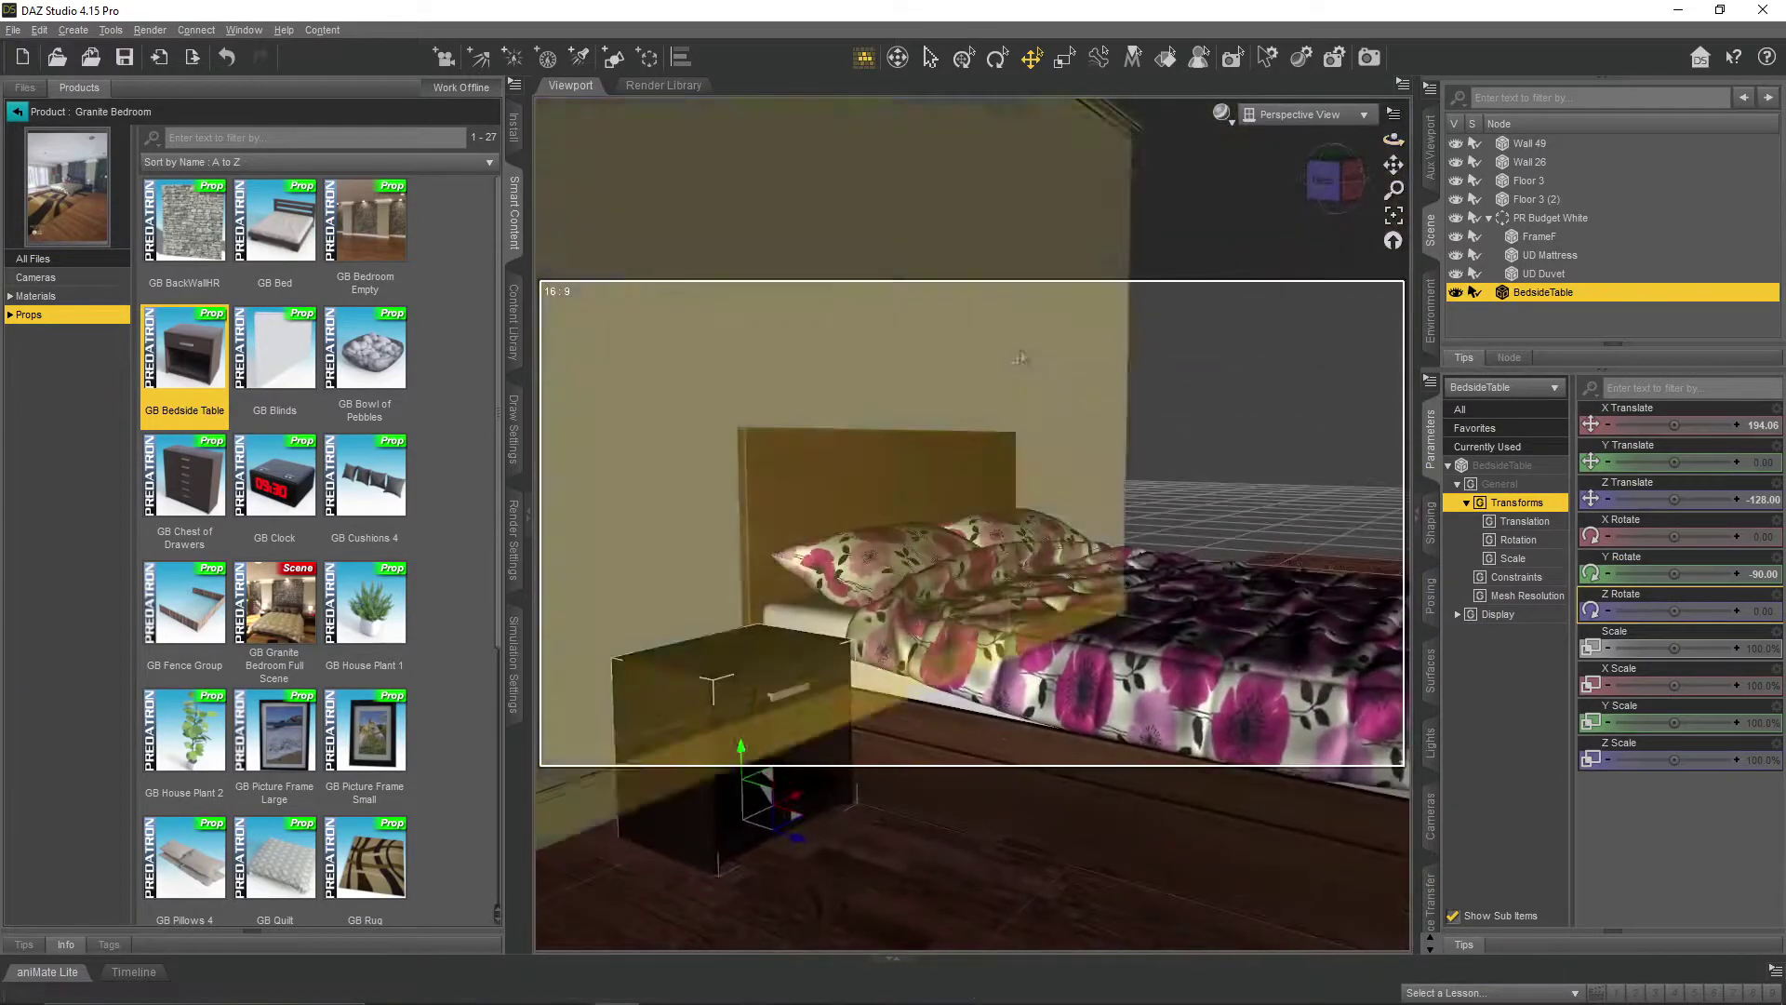
- Lower the whole PR Budget White bed group to about -6.57 on Y
click(1091, 794)
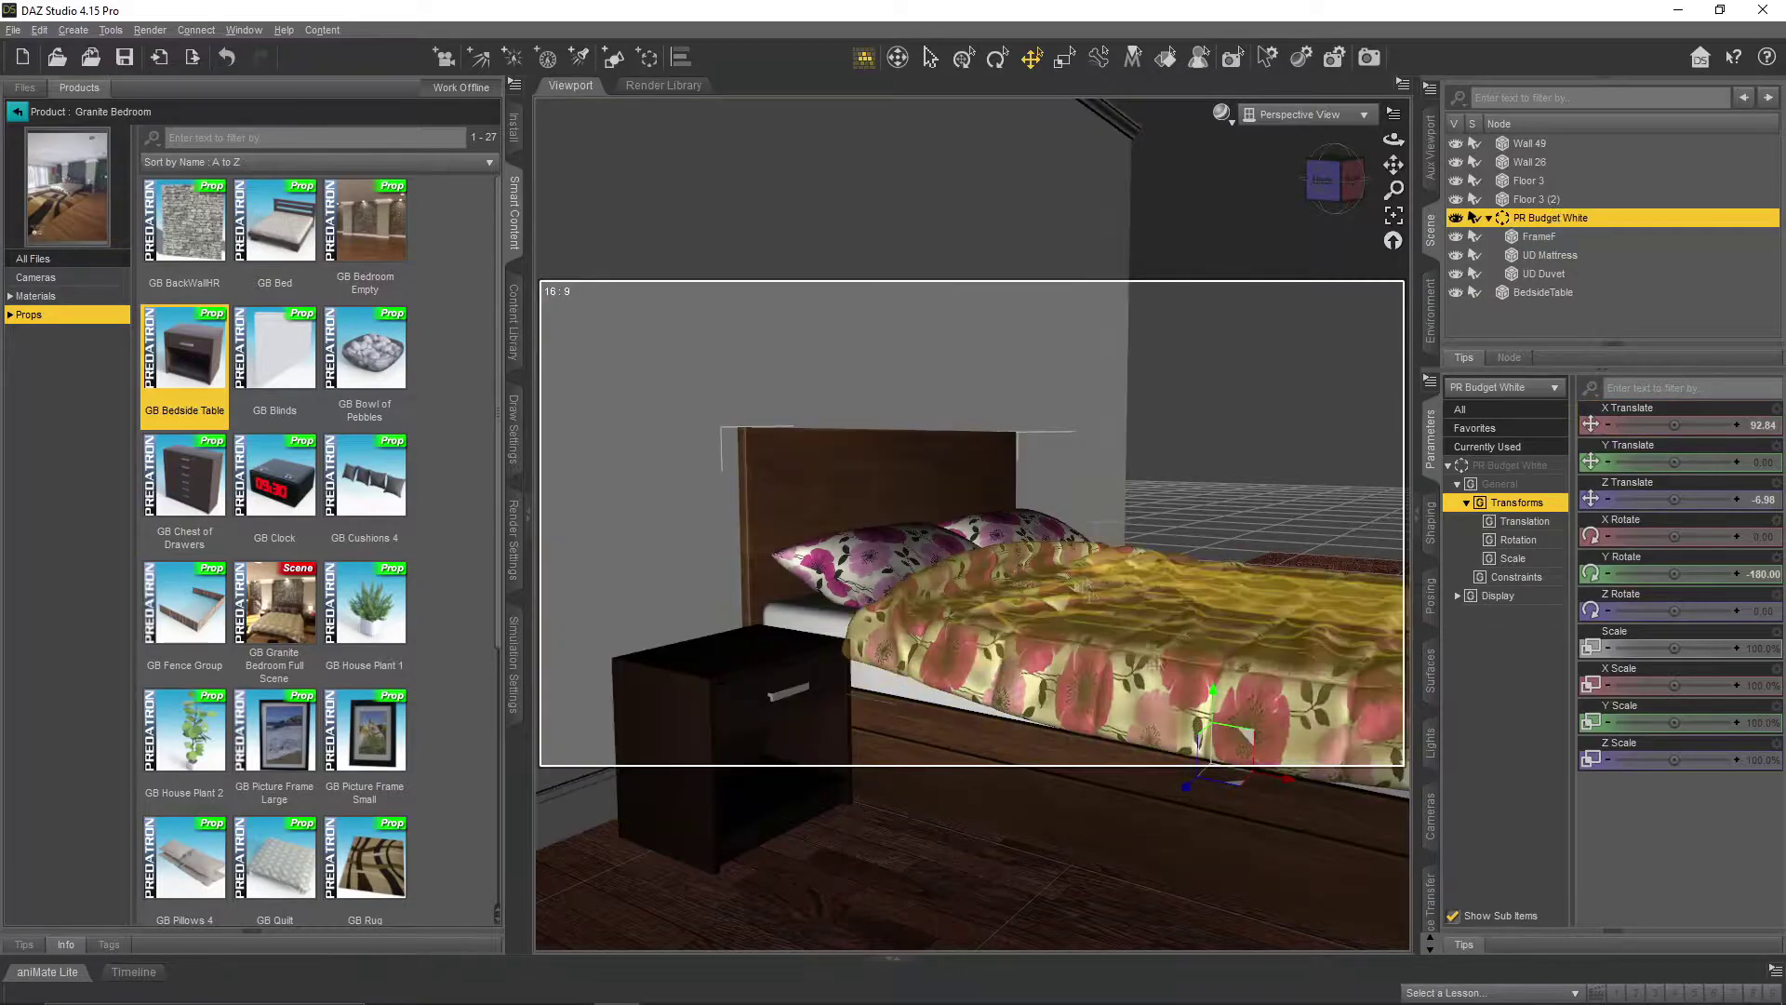
drag(1212, 693, 1211, 715)
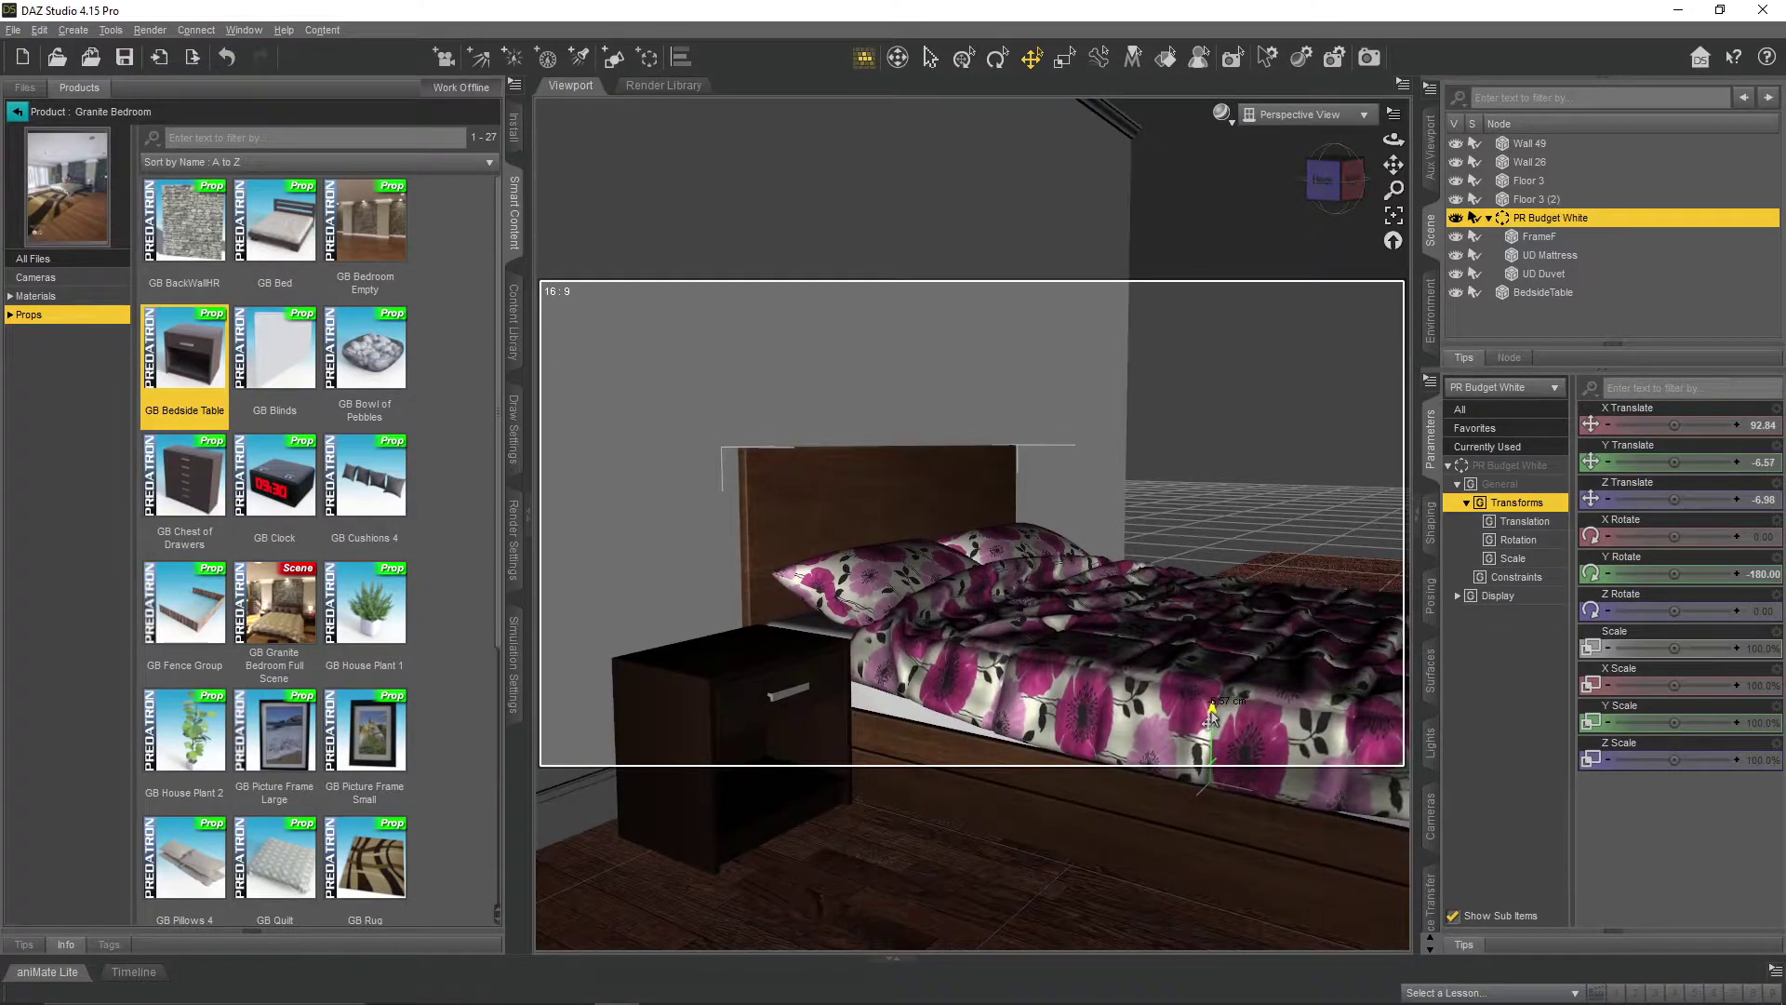
mouse_move(1394, 140)
mouse_down()
mouse_move(1443, 172)
mouse_move(1414, 142)
mouse_up()
scroll(1098, 502, down, 10)
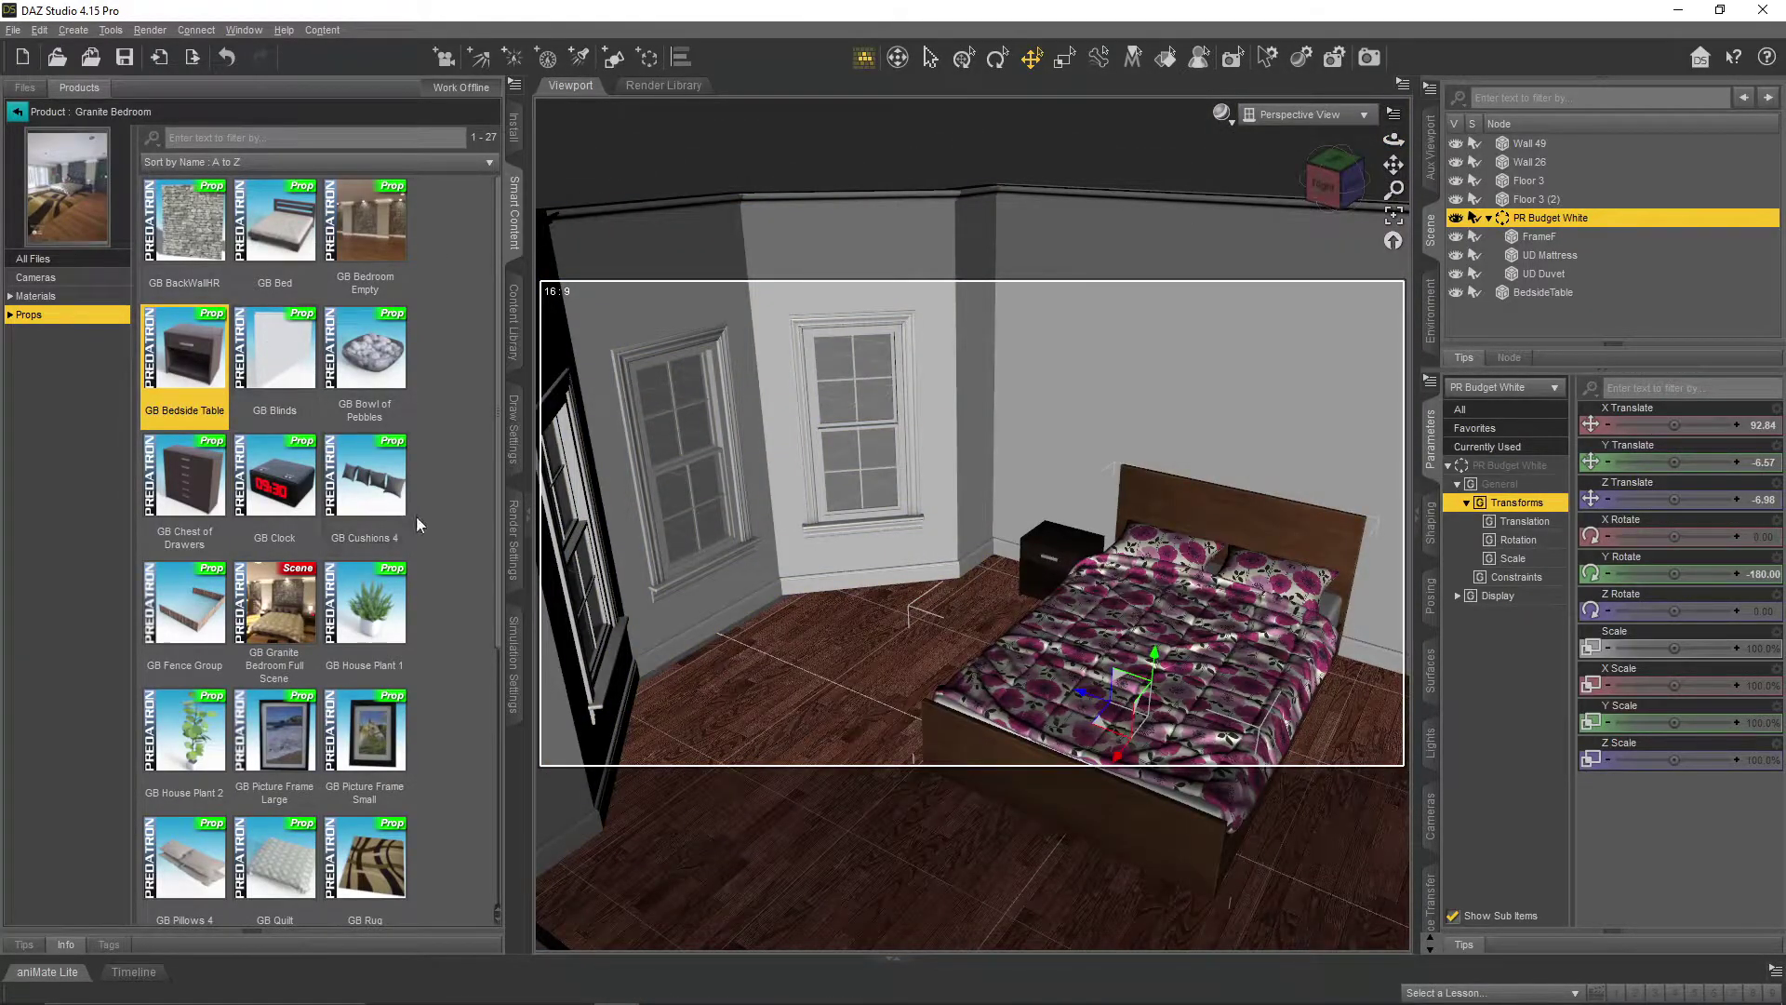
- Collapse the bed group in the scene list and load GB Clock from the Granite Bedroom props
click(307, 490)
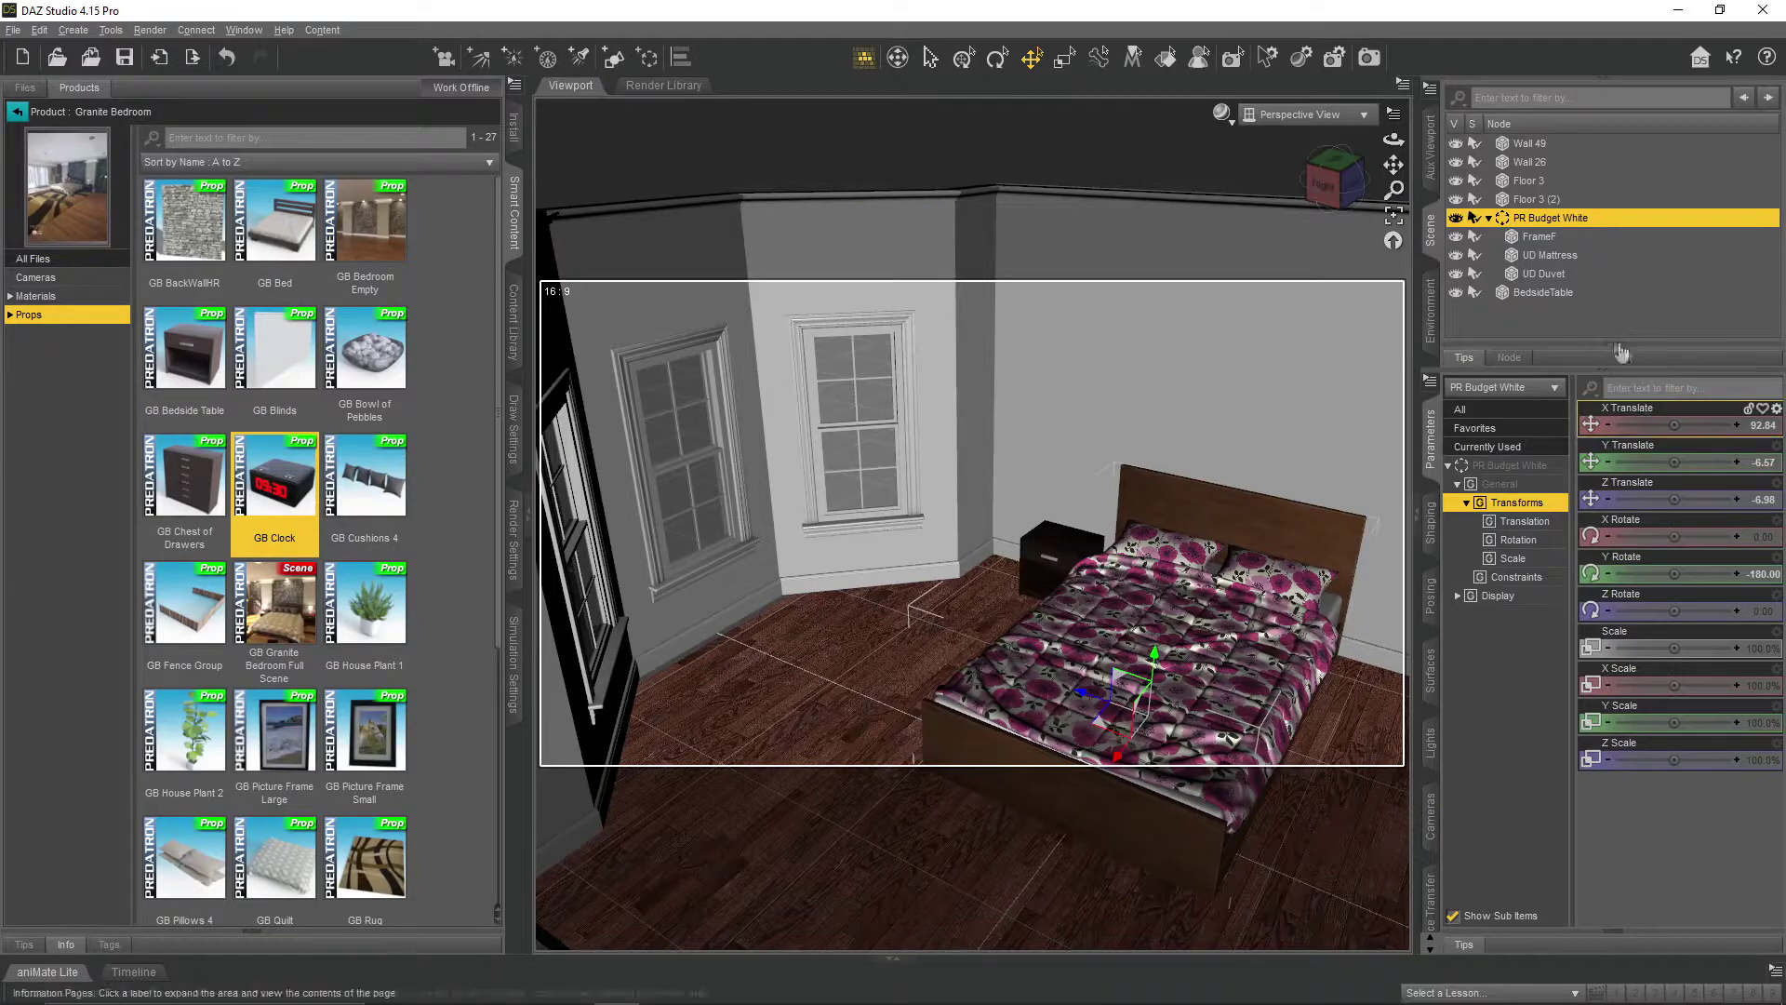
click(1488, 220)
click(1516, 296)
double_click(281, 486)
- Place the clock on top of the bedside table at about X 194, Y 51.68 and Z -123.5
click(1104, 718)
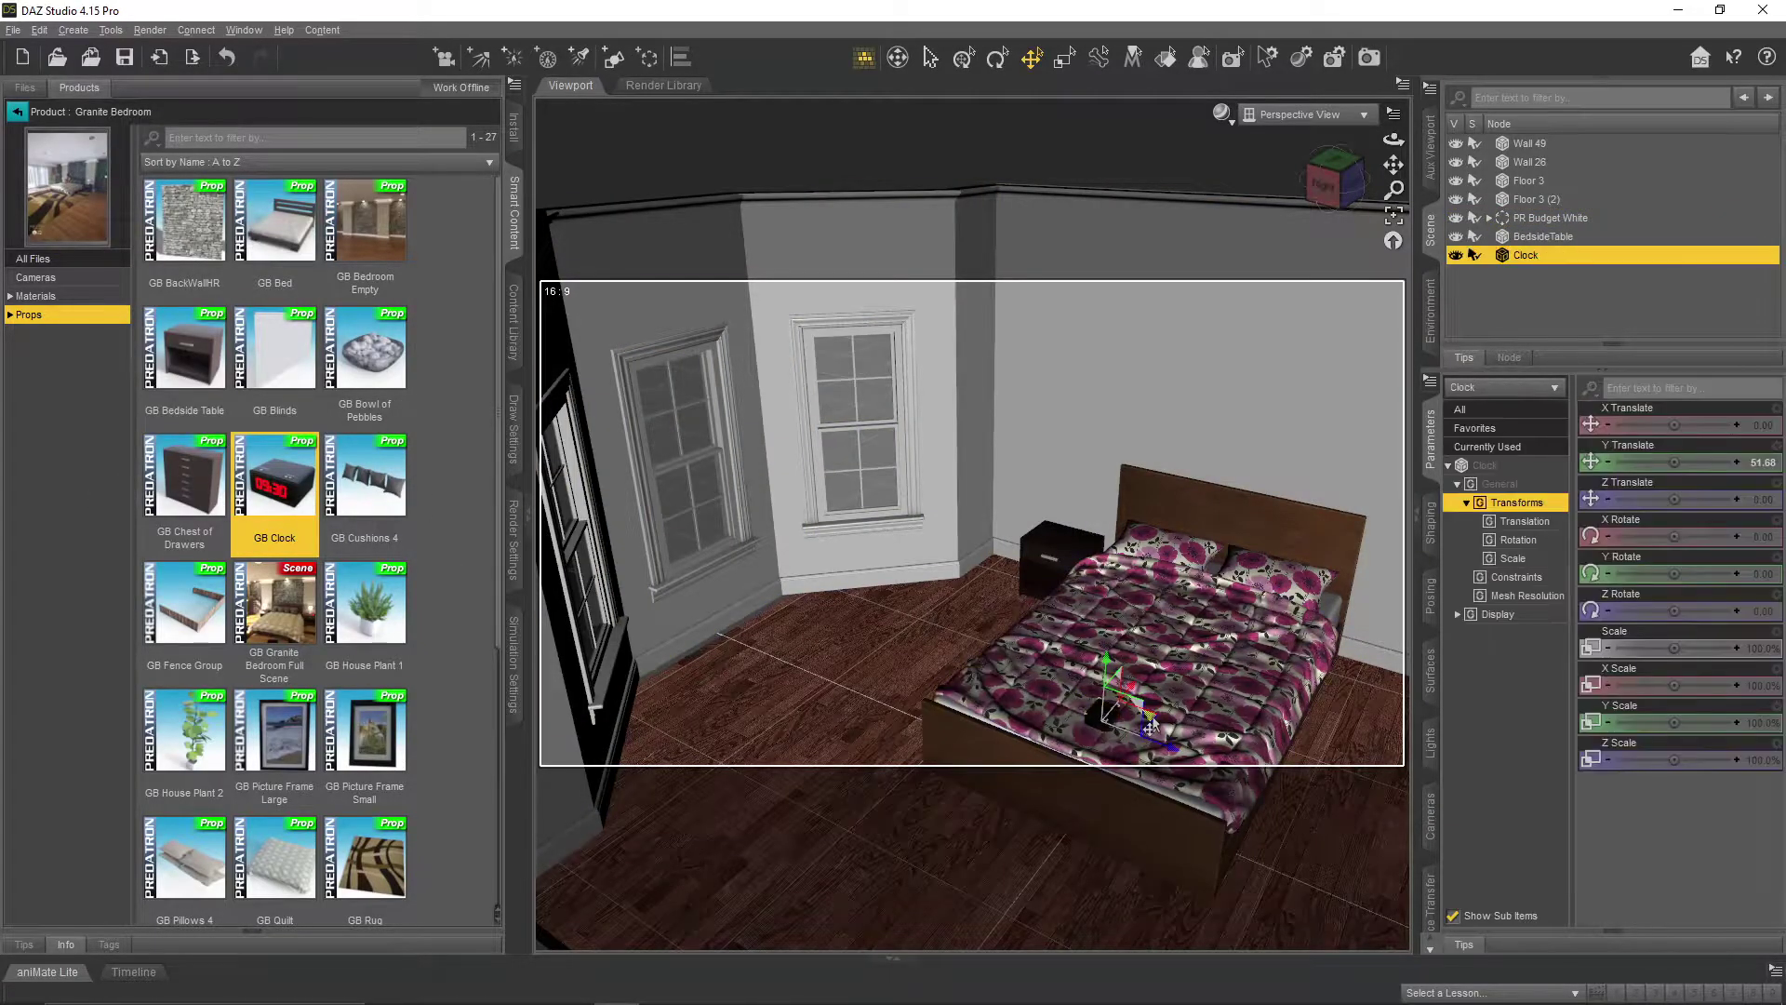
drag(1094, 539, 1075, 547)
drag(1392, 190, 1393, 121)
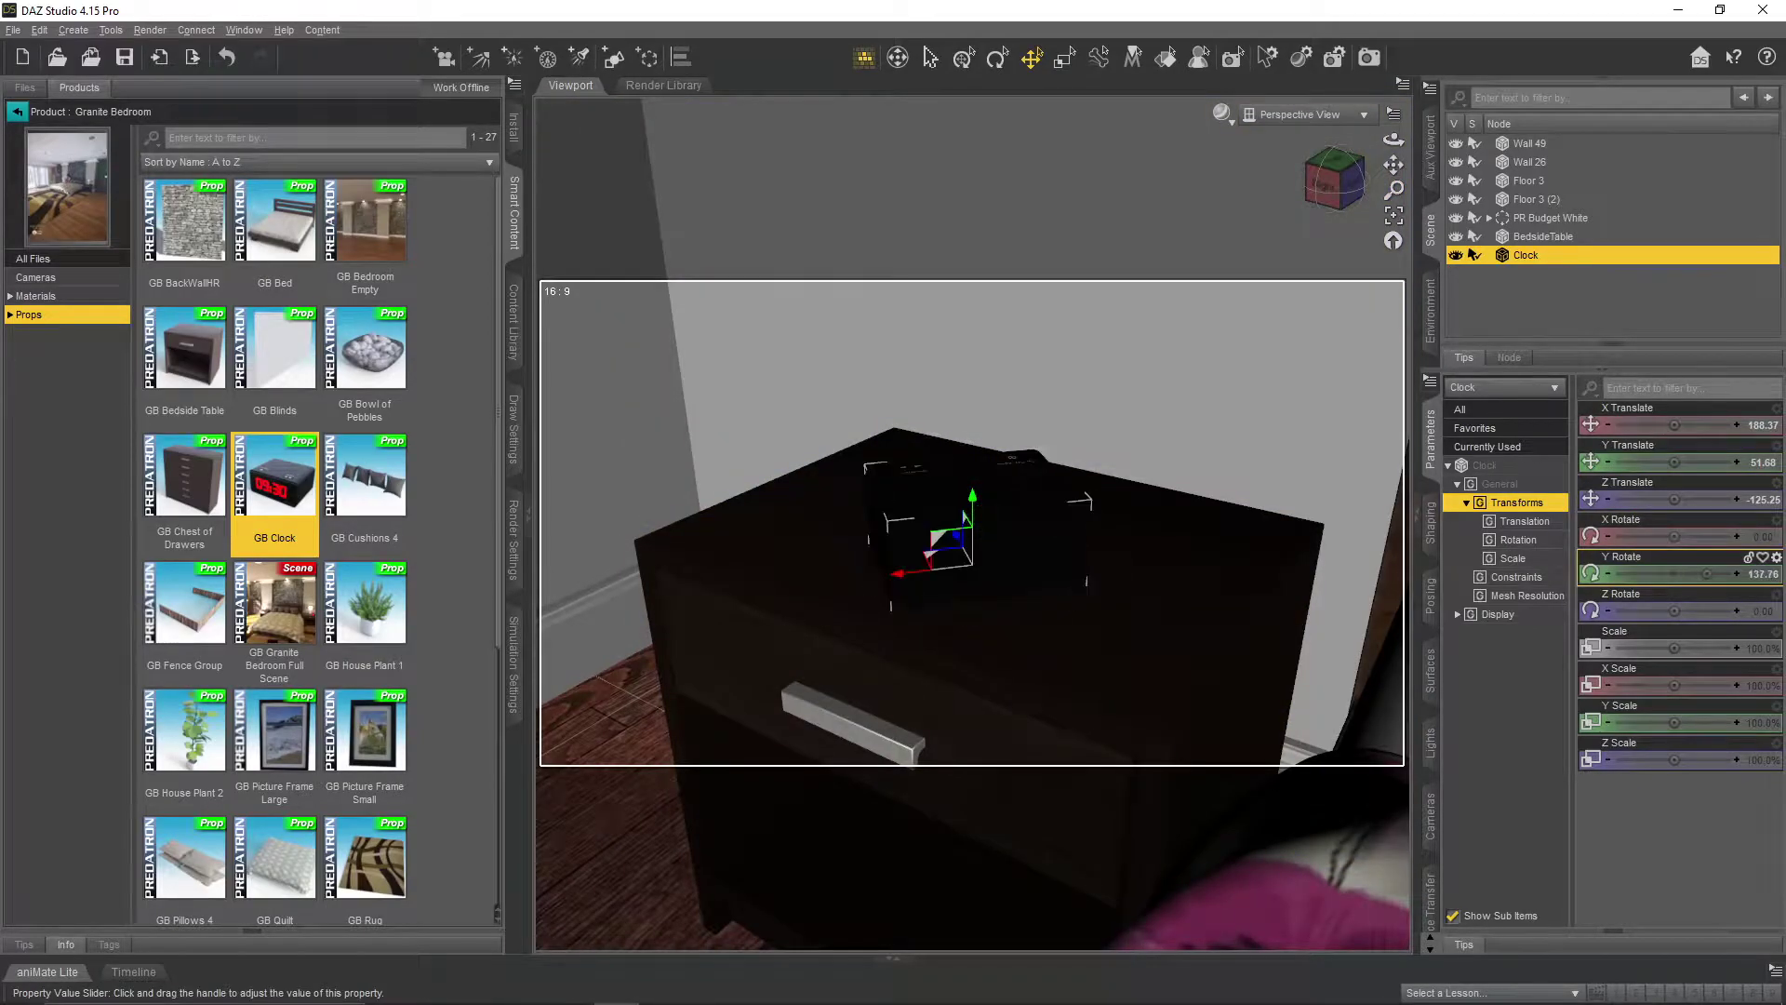
drag(935, 552, 984, 534)
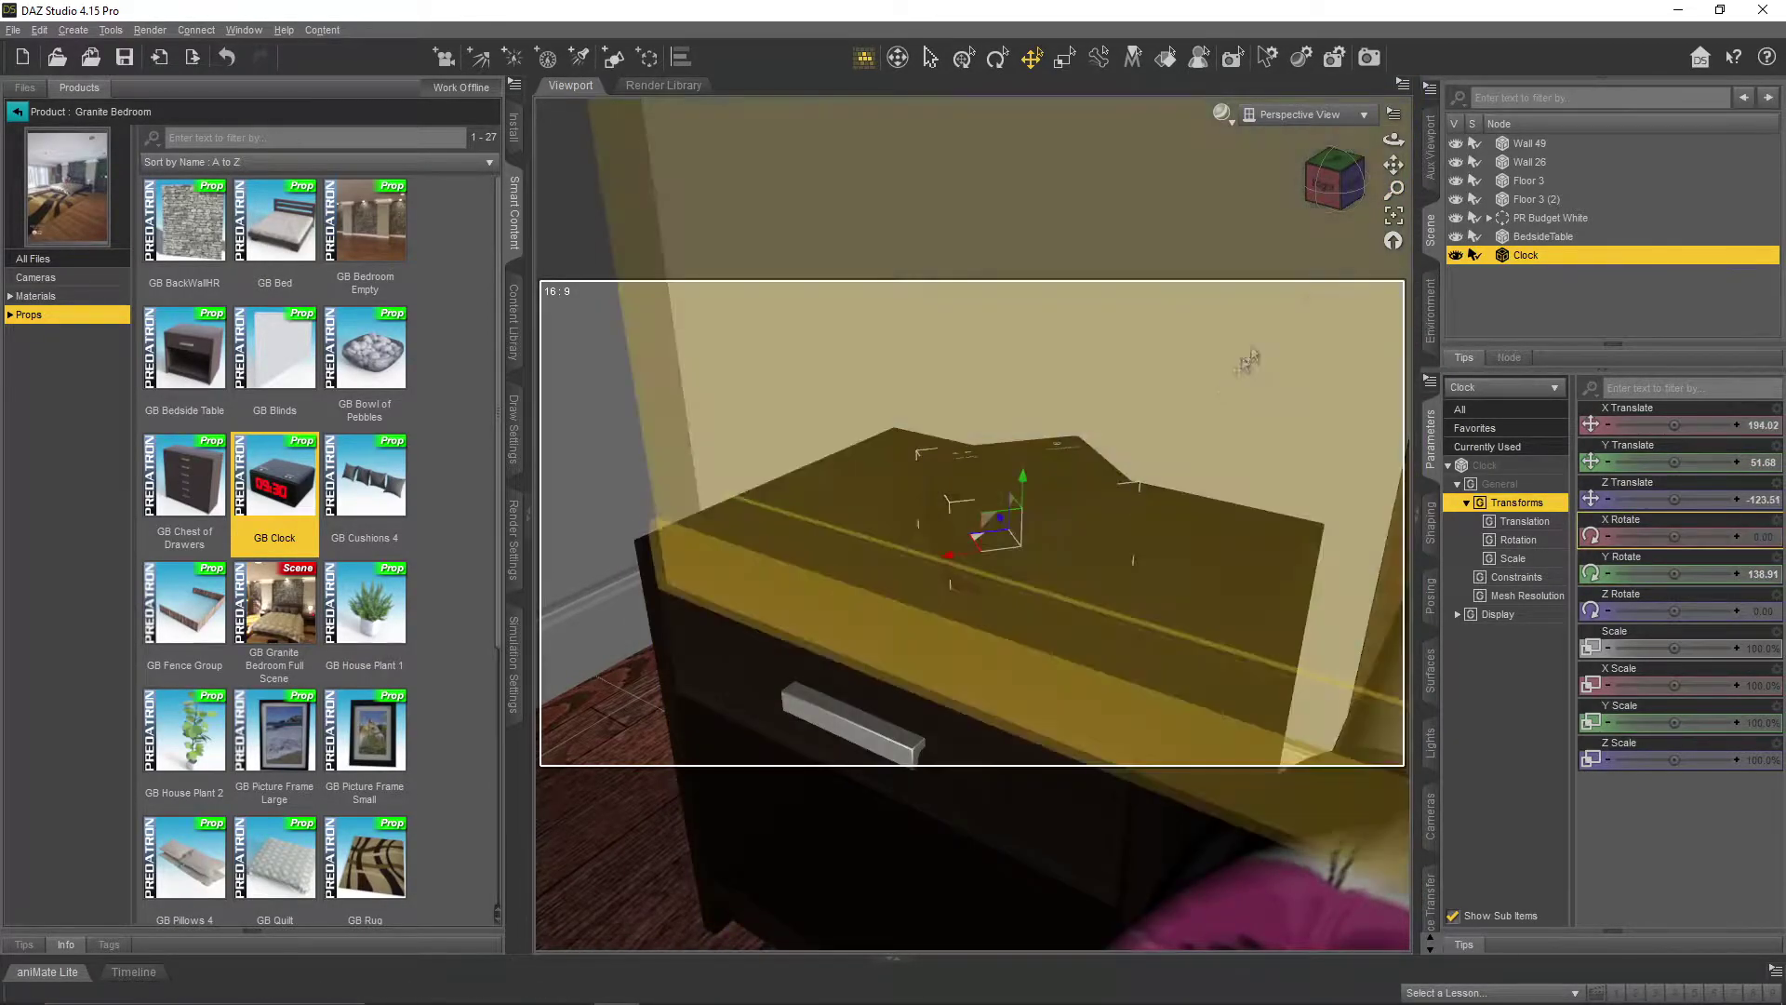
- Turn the clock on the bedside table to about 309.20° around Y
drag(1393, 139, 1053, 137)
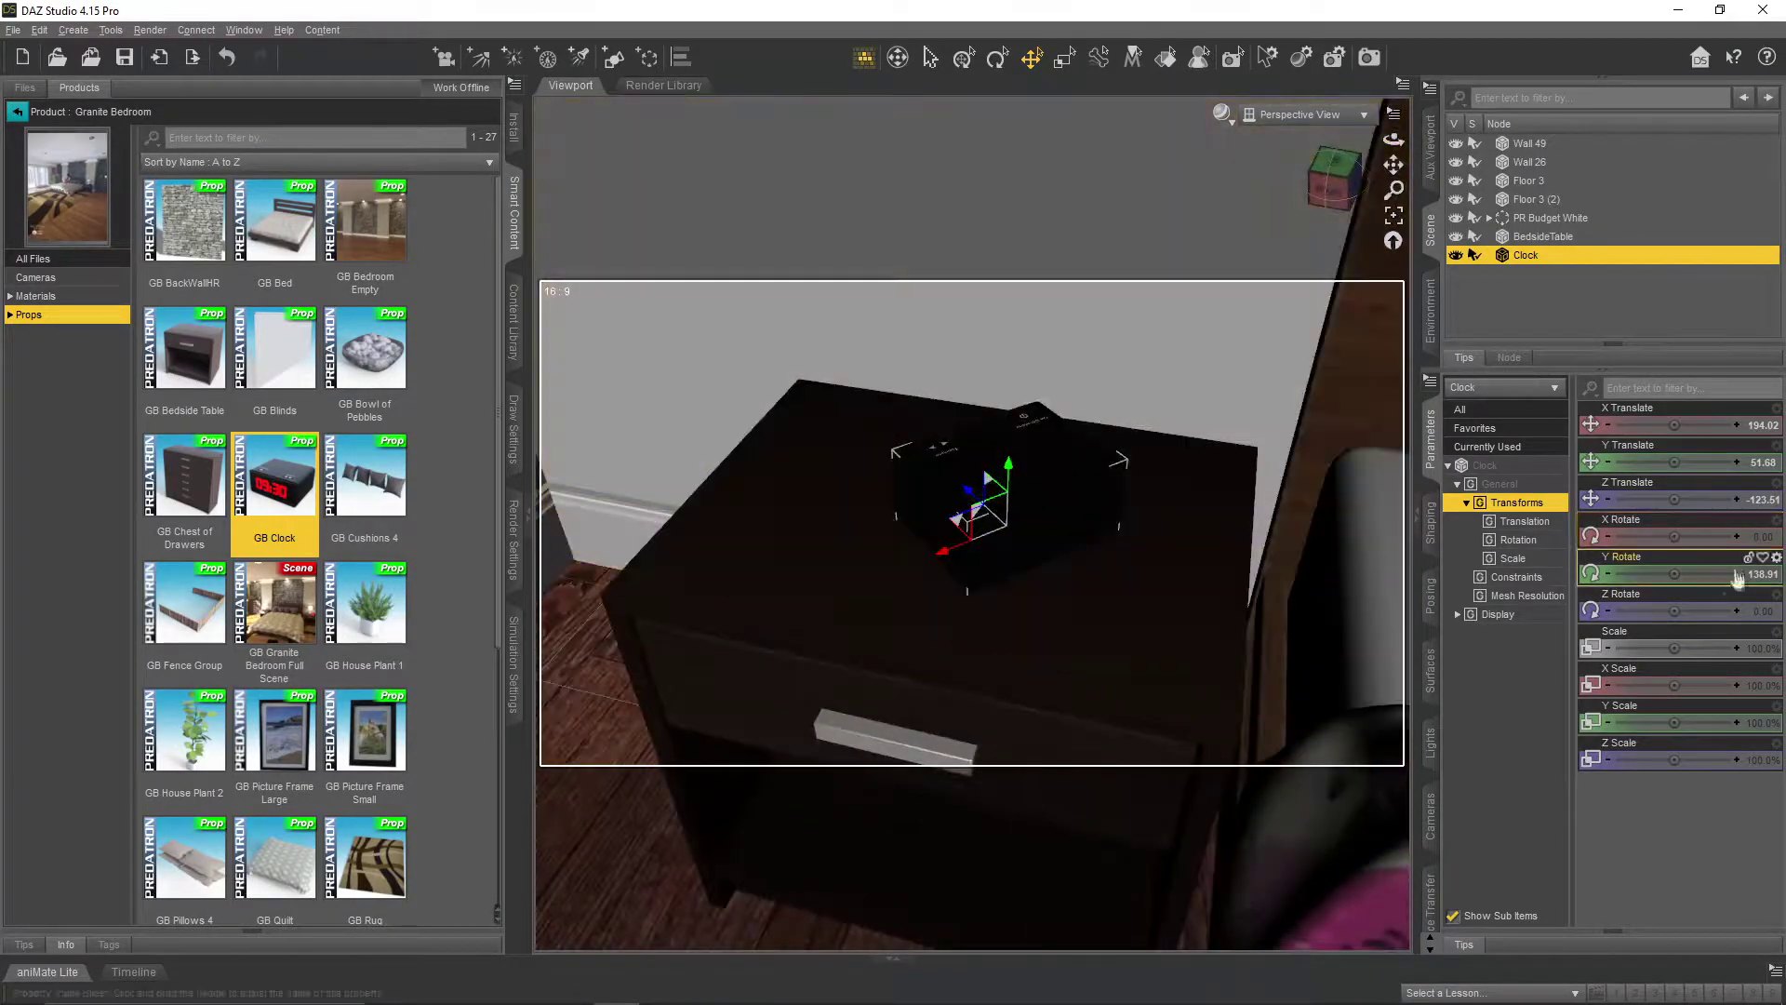
drag(1708, 573, 1707, 573)
click(1221, 113)
click(1204, 410)
scroll(1204, 410, down, 5)
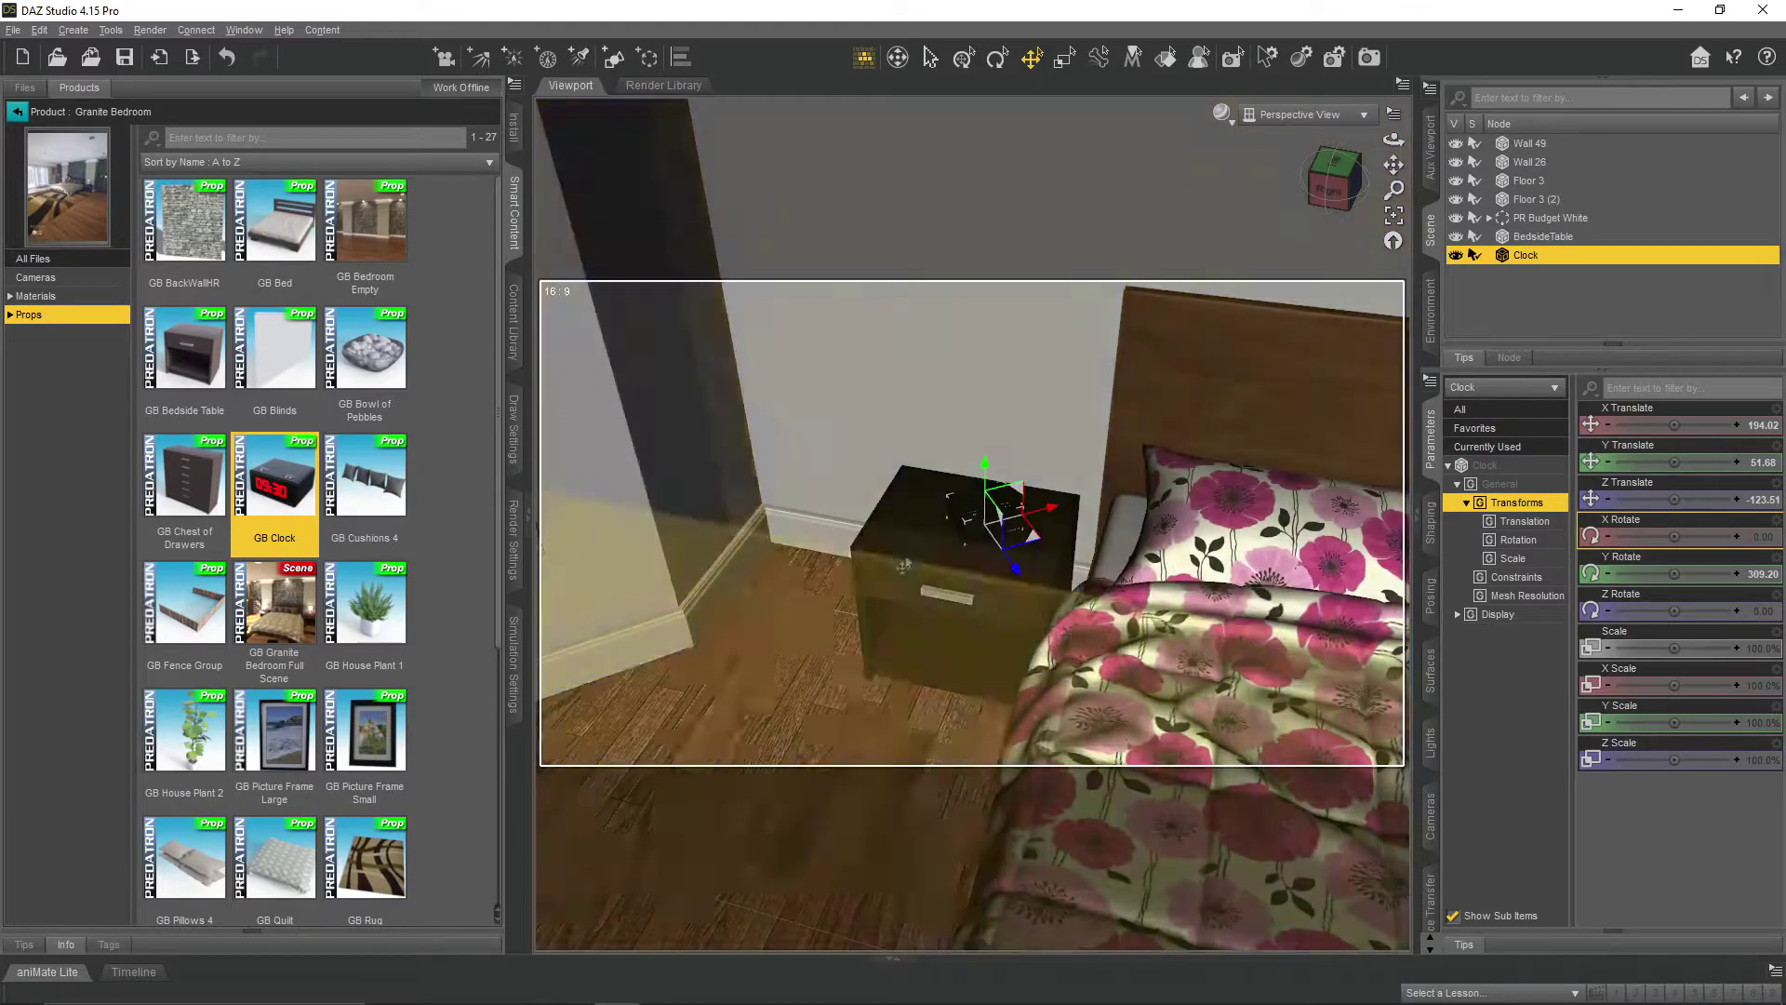
- Examine the clock's surface settings, including its base colour map and glossy properties
click(1430, 669)
click(1486, 480)
scroll(1667, 672, down, 10)
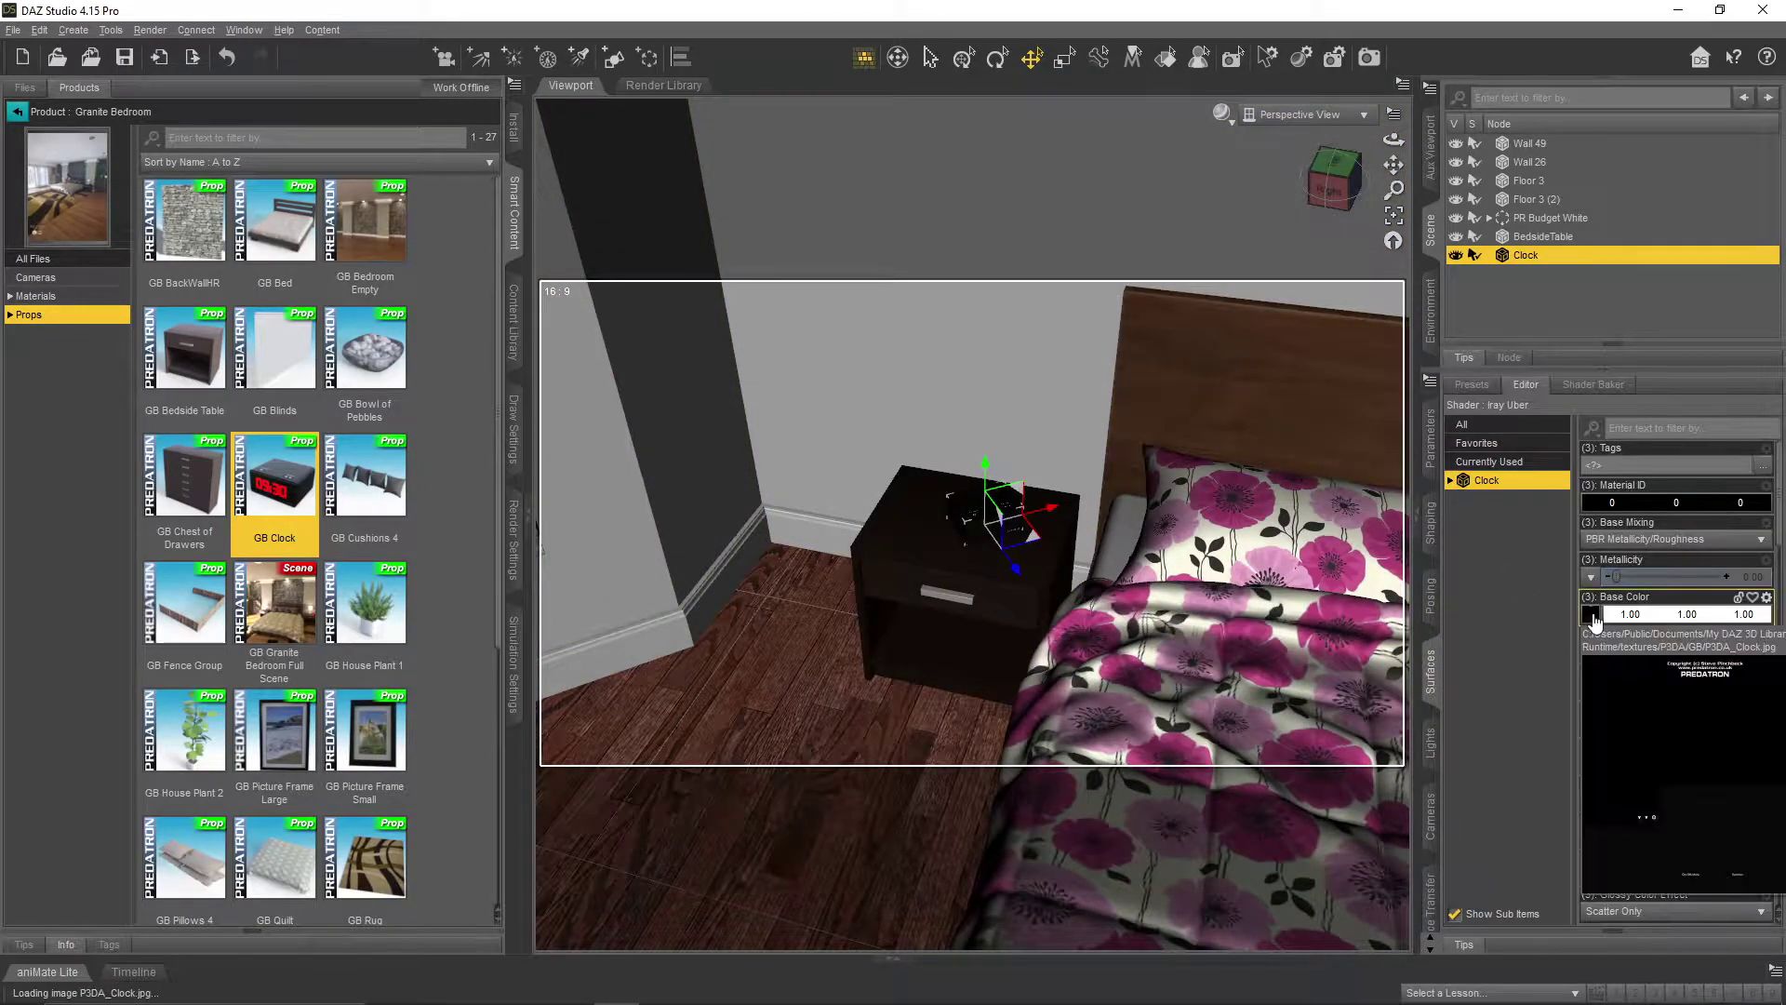
scroll(1670, 665, up, 5)
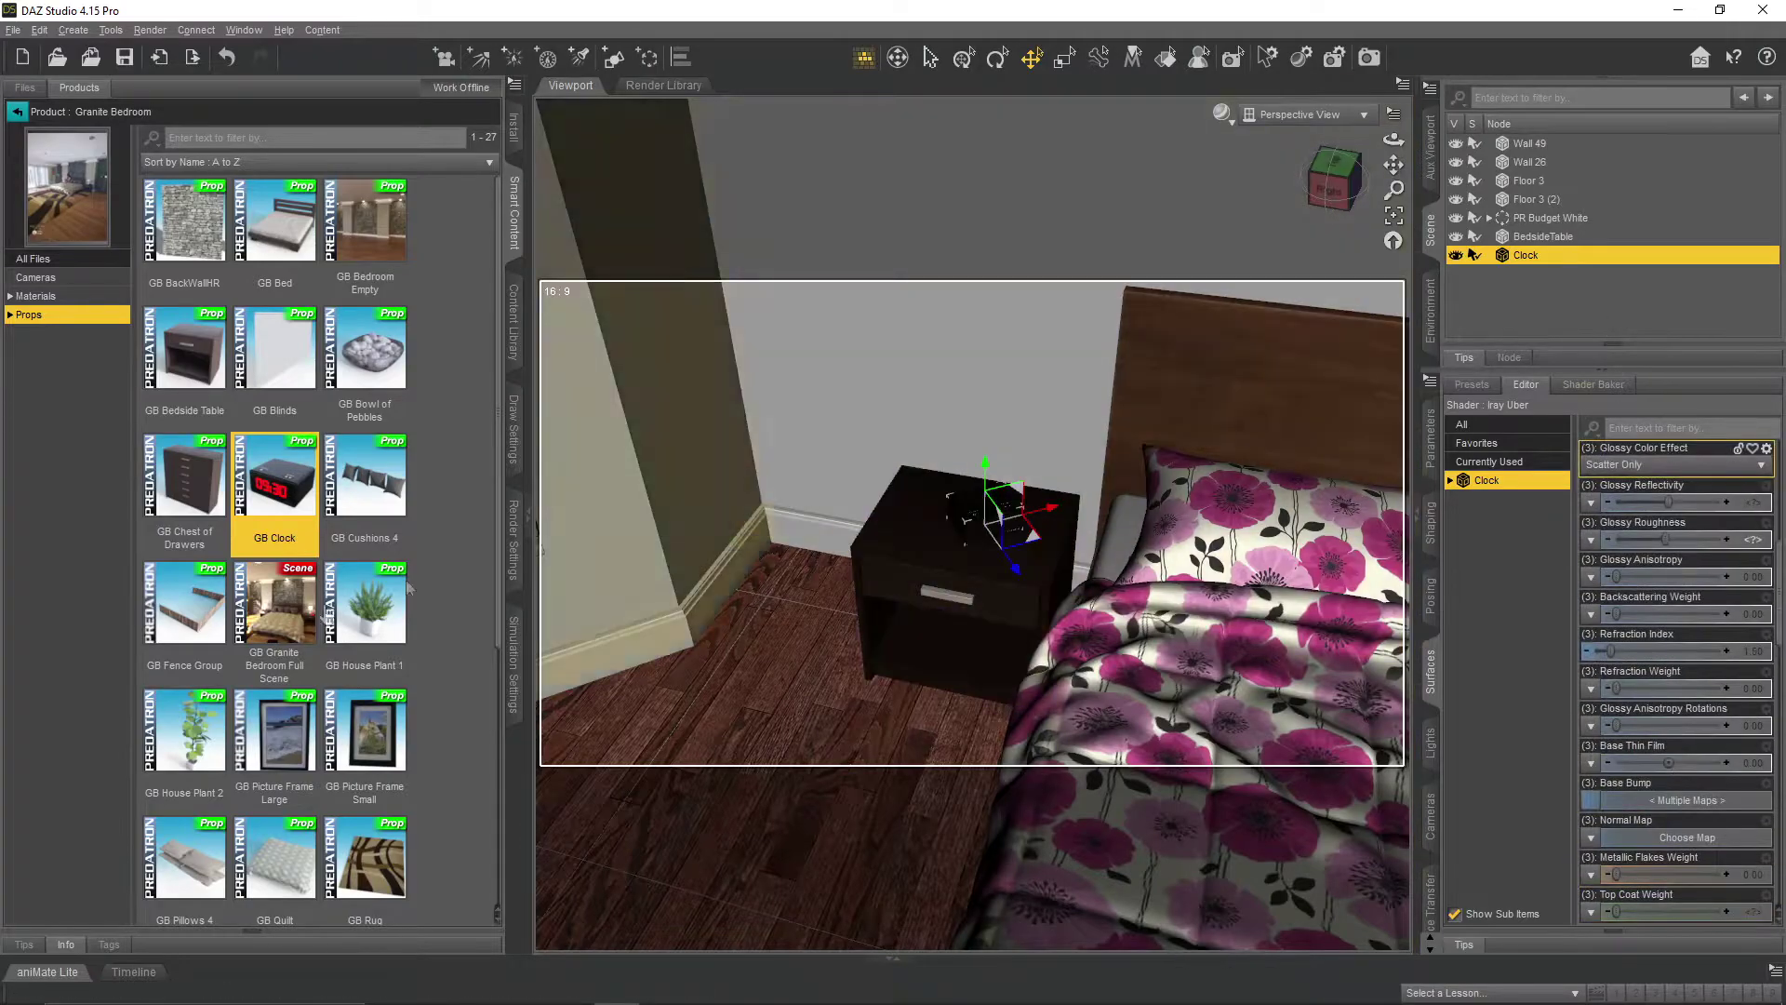
- Load GB Rug from the Granite Bedroom props and slide it across the floor so it lies under the bed
scroll(392, 847, down, 3)
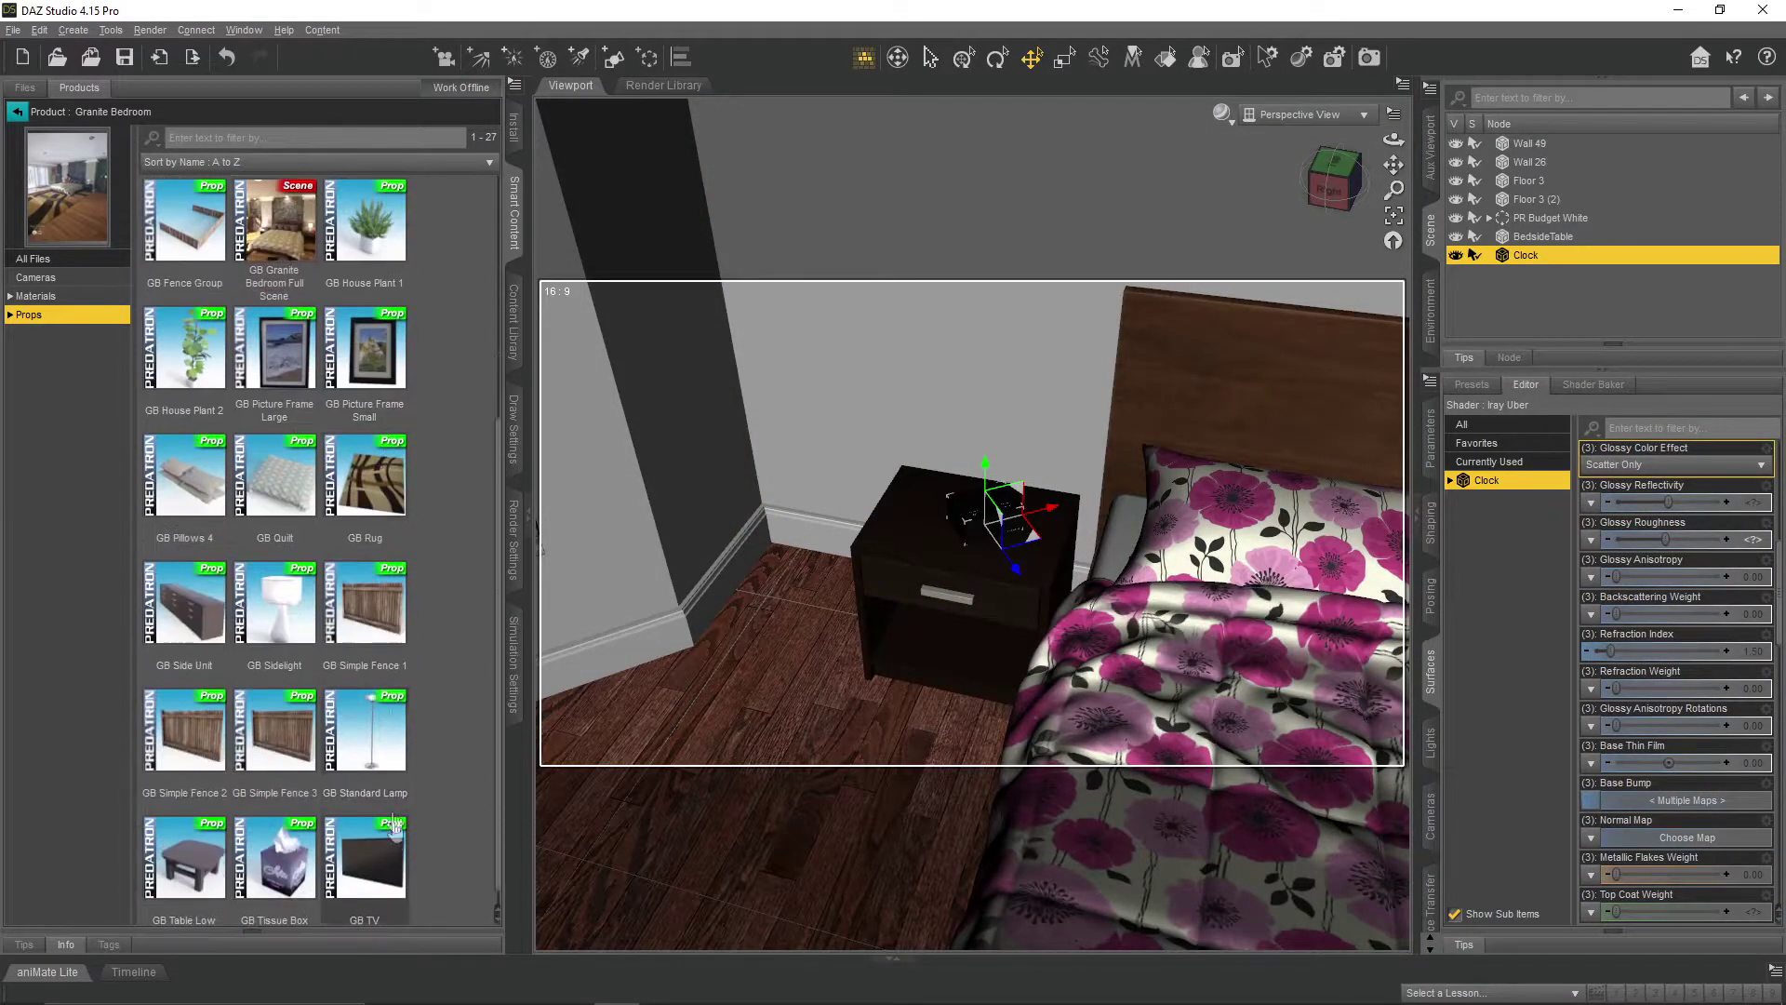
double_click(366, 479)
scroll(988, 698, down, 10)
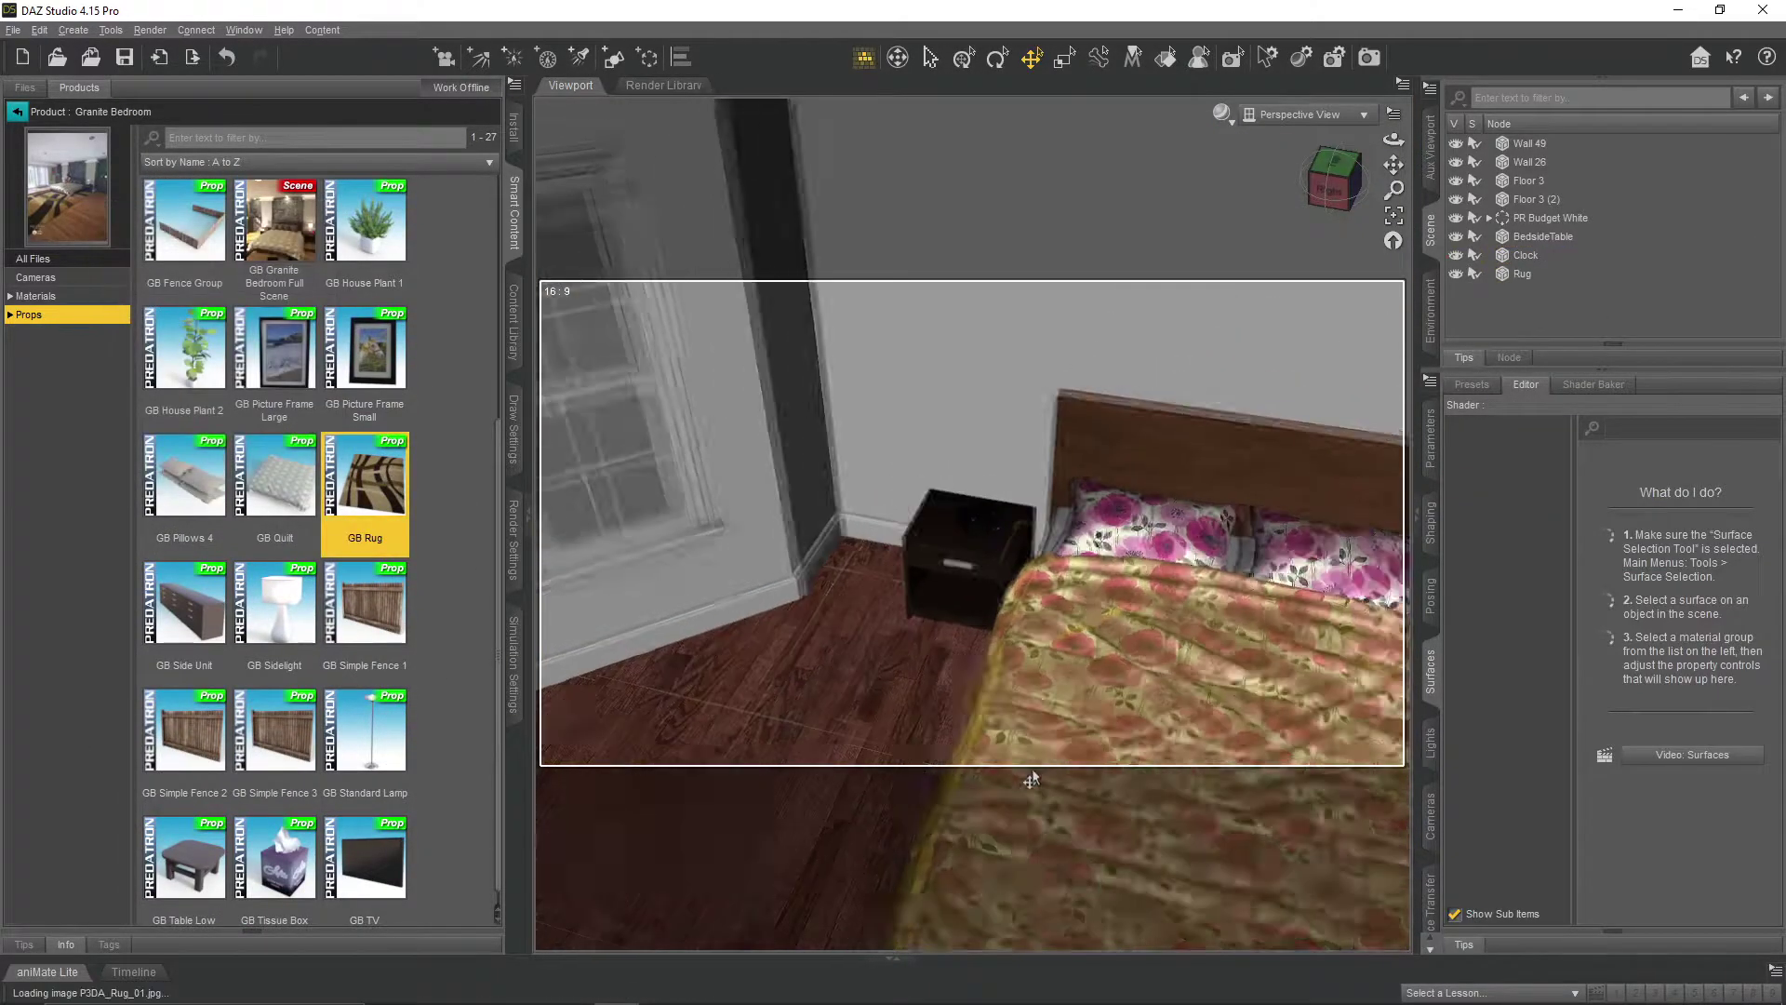
drag(1168, 777, 1105, 721)
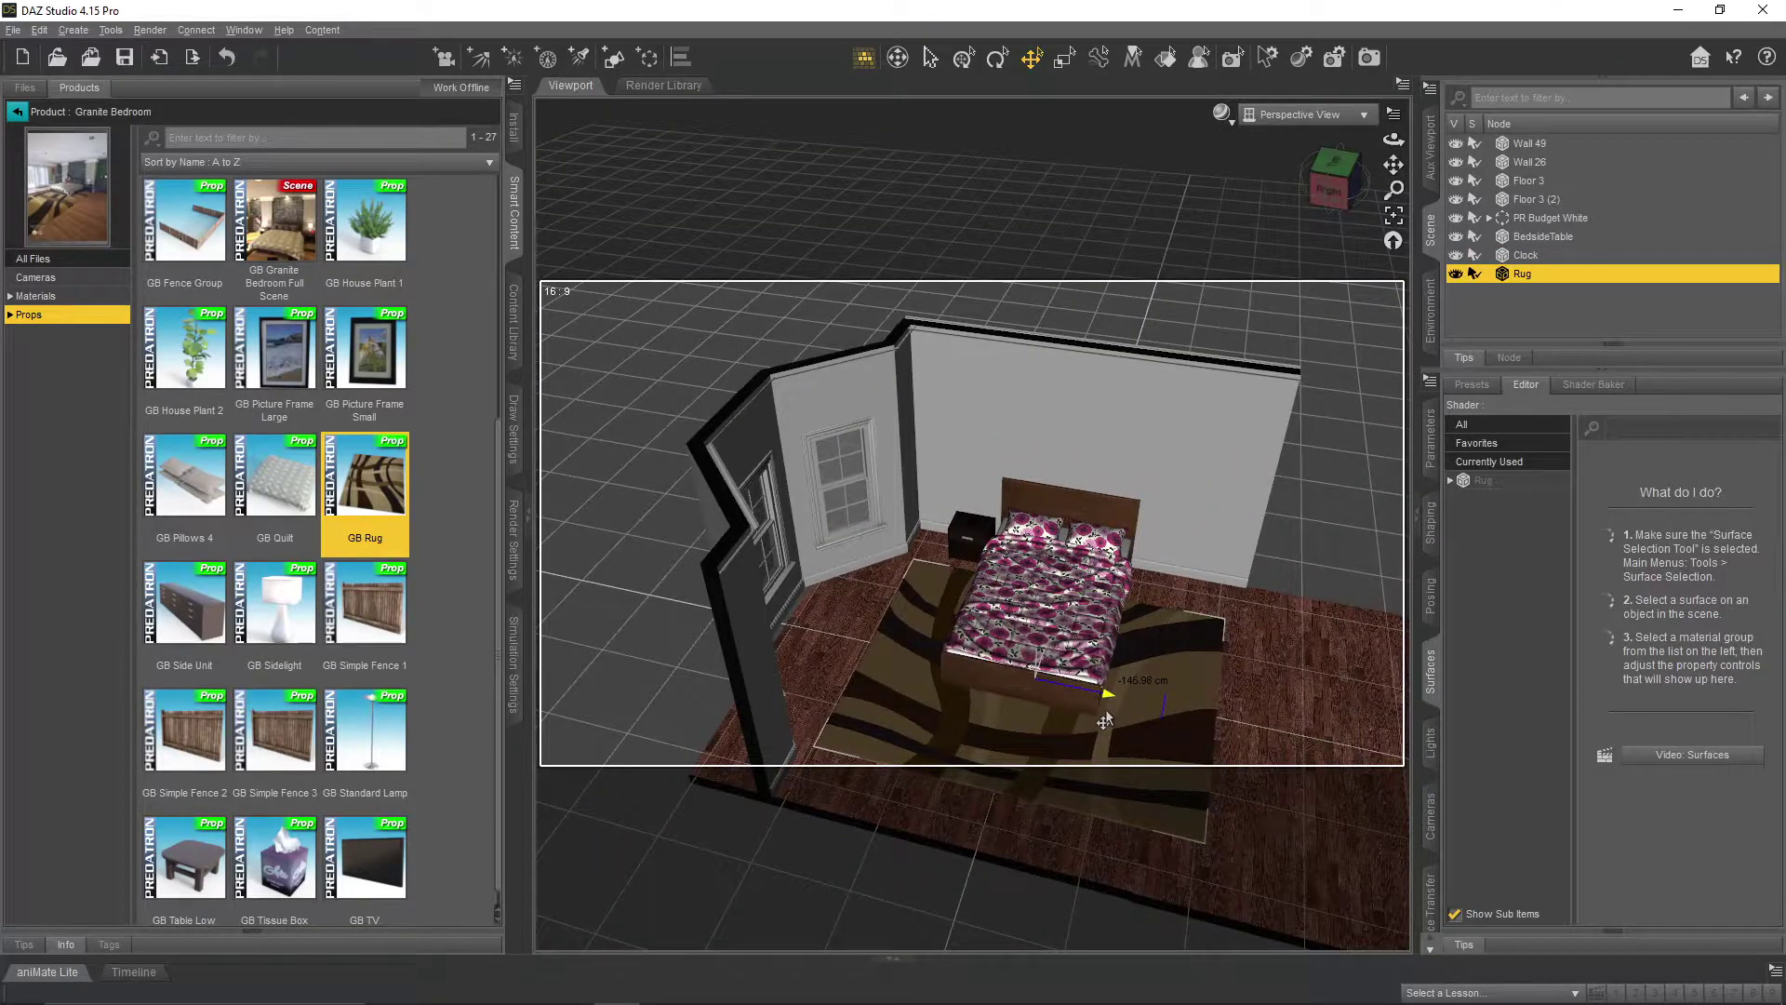
scroll(892, 661, up, 10)
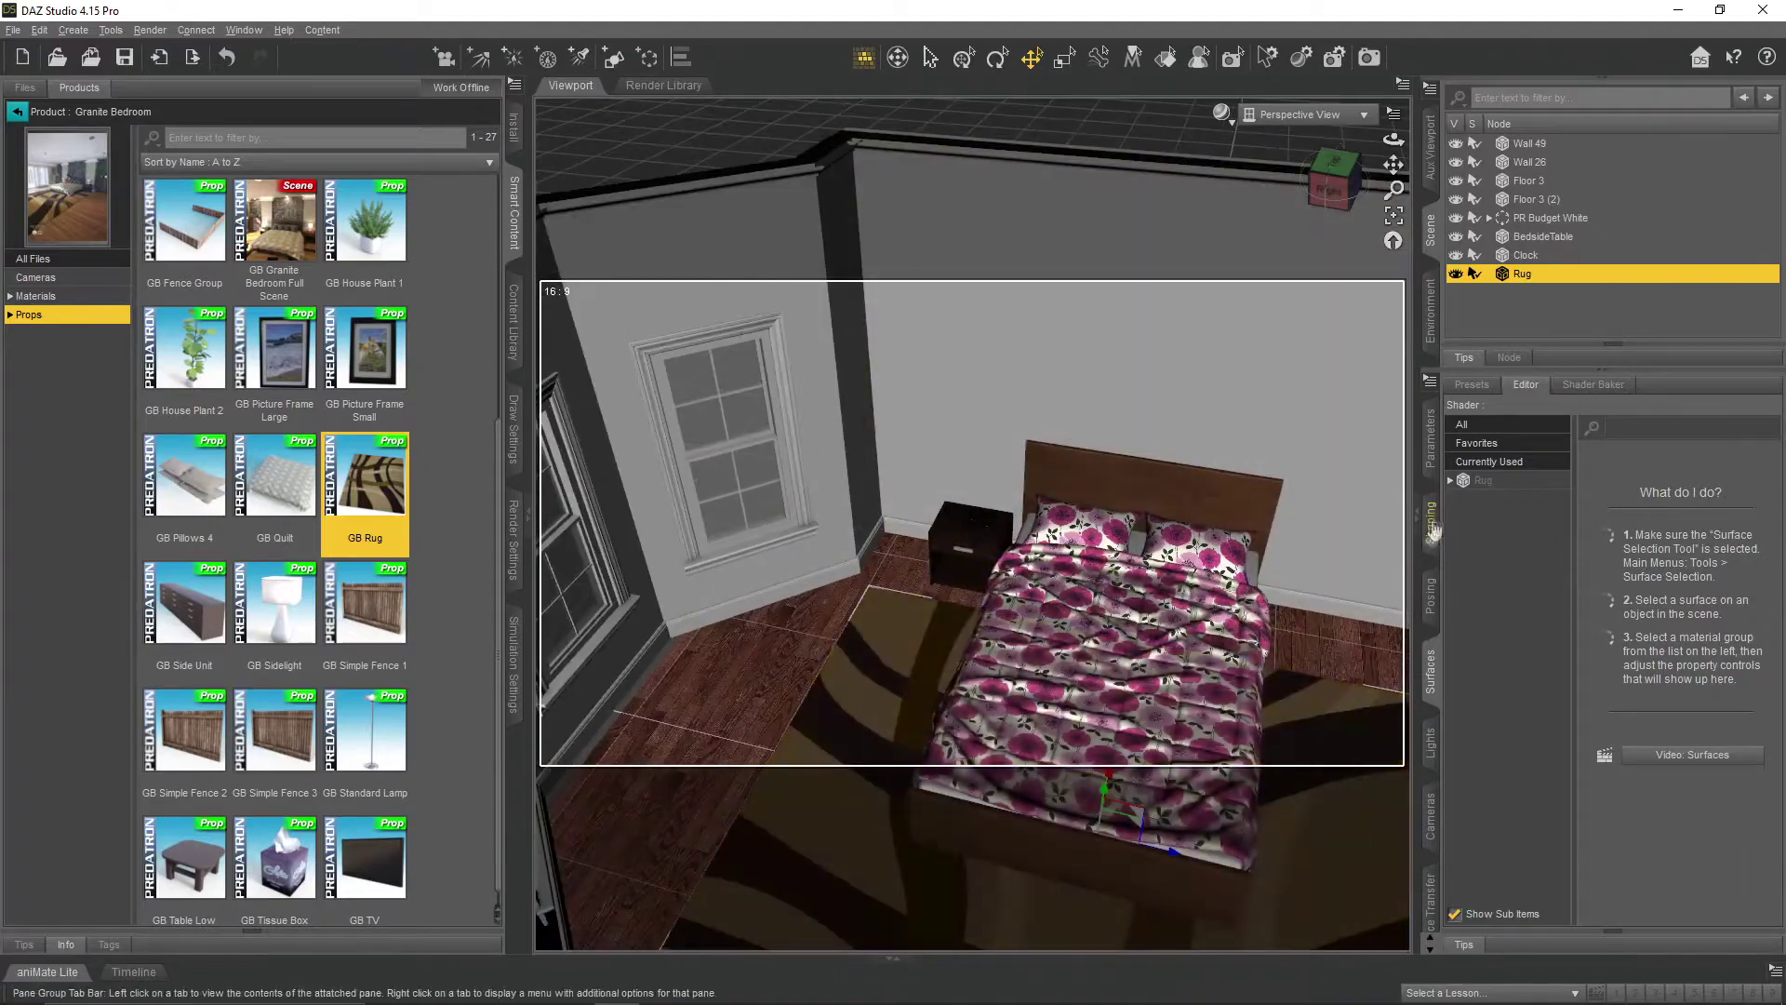
- Examine the material presets available for the rug and deselect it
click(1471, 384)
scroll(1733, 758, down, 1)
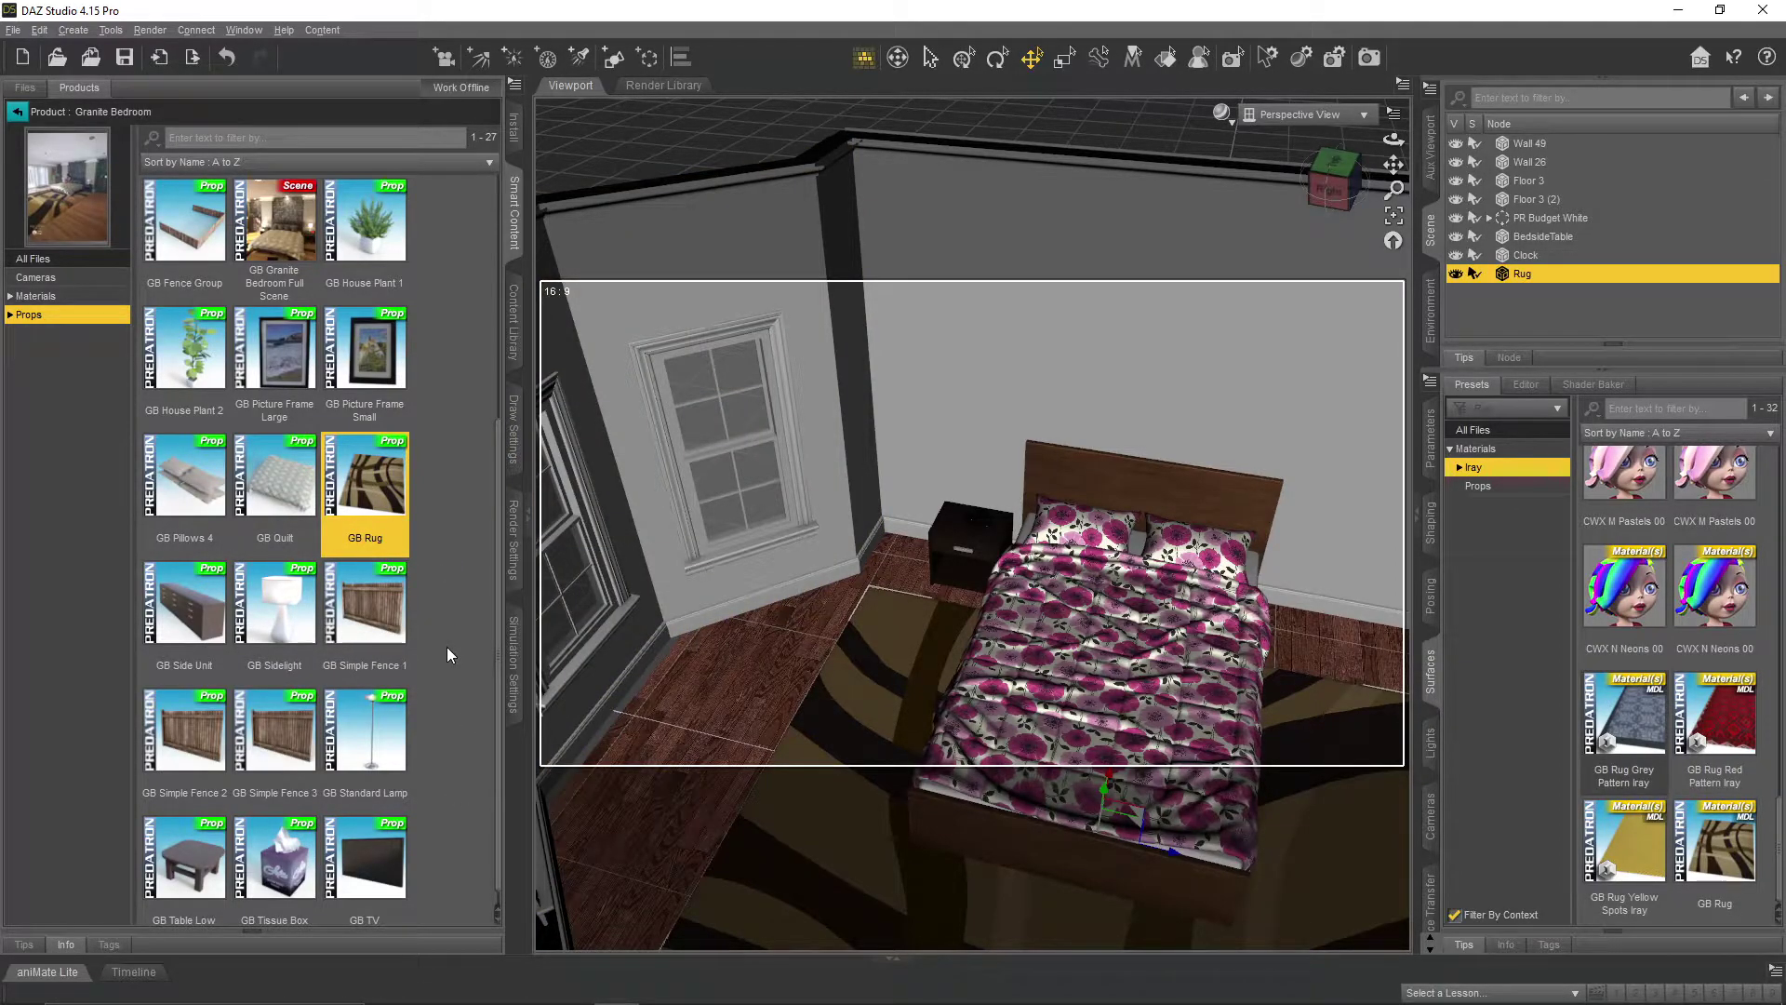
click(1501, 312)
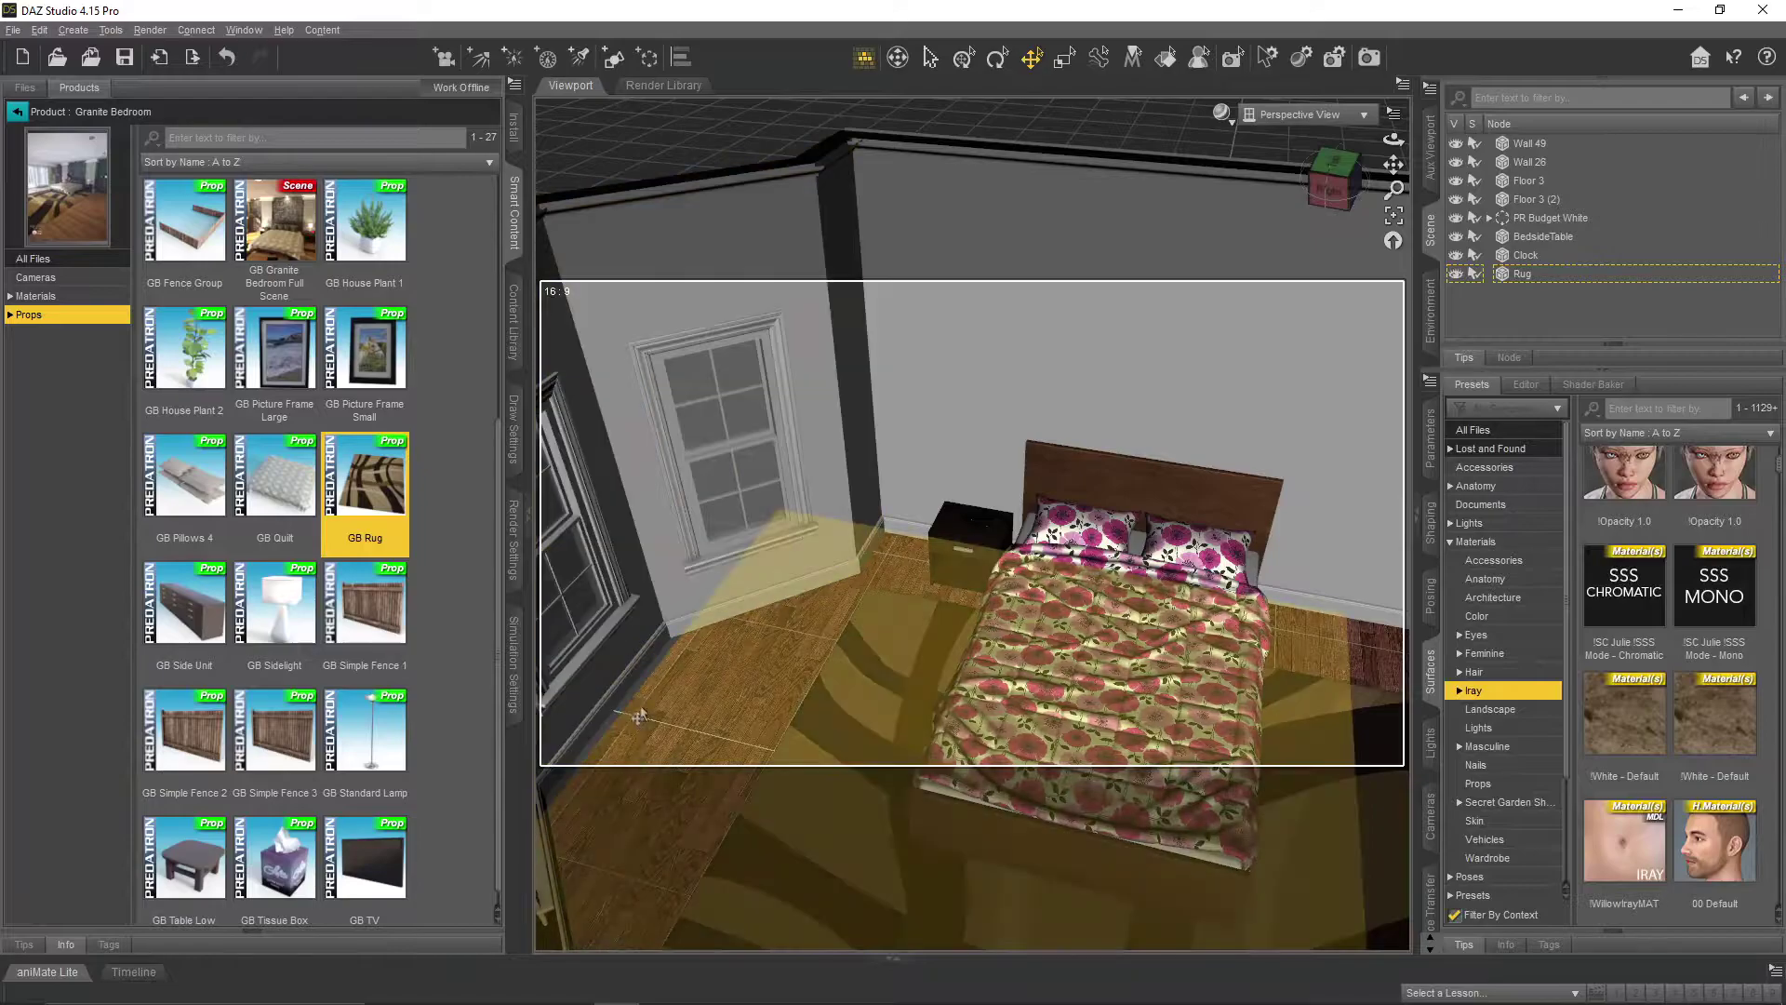
- Load GB Side Unit beneath the bay windows and set its Y rotation to -180°
double_click(184, 605)
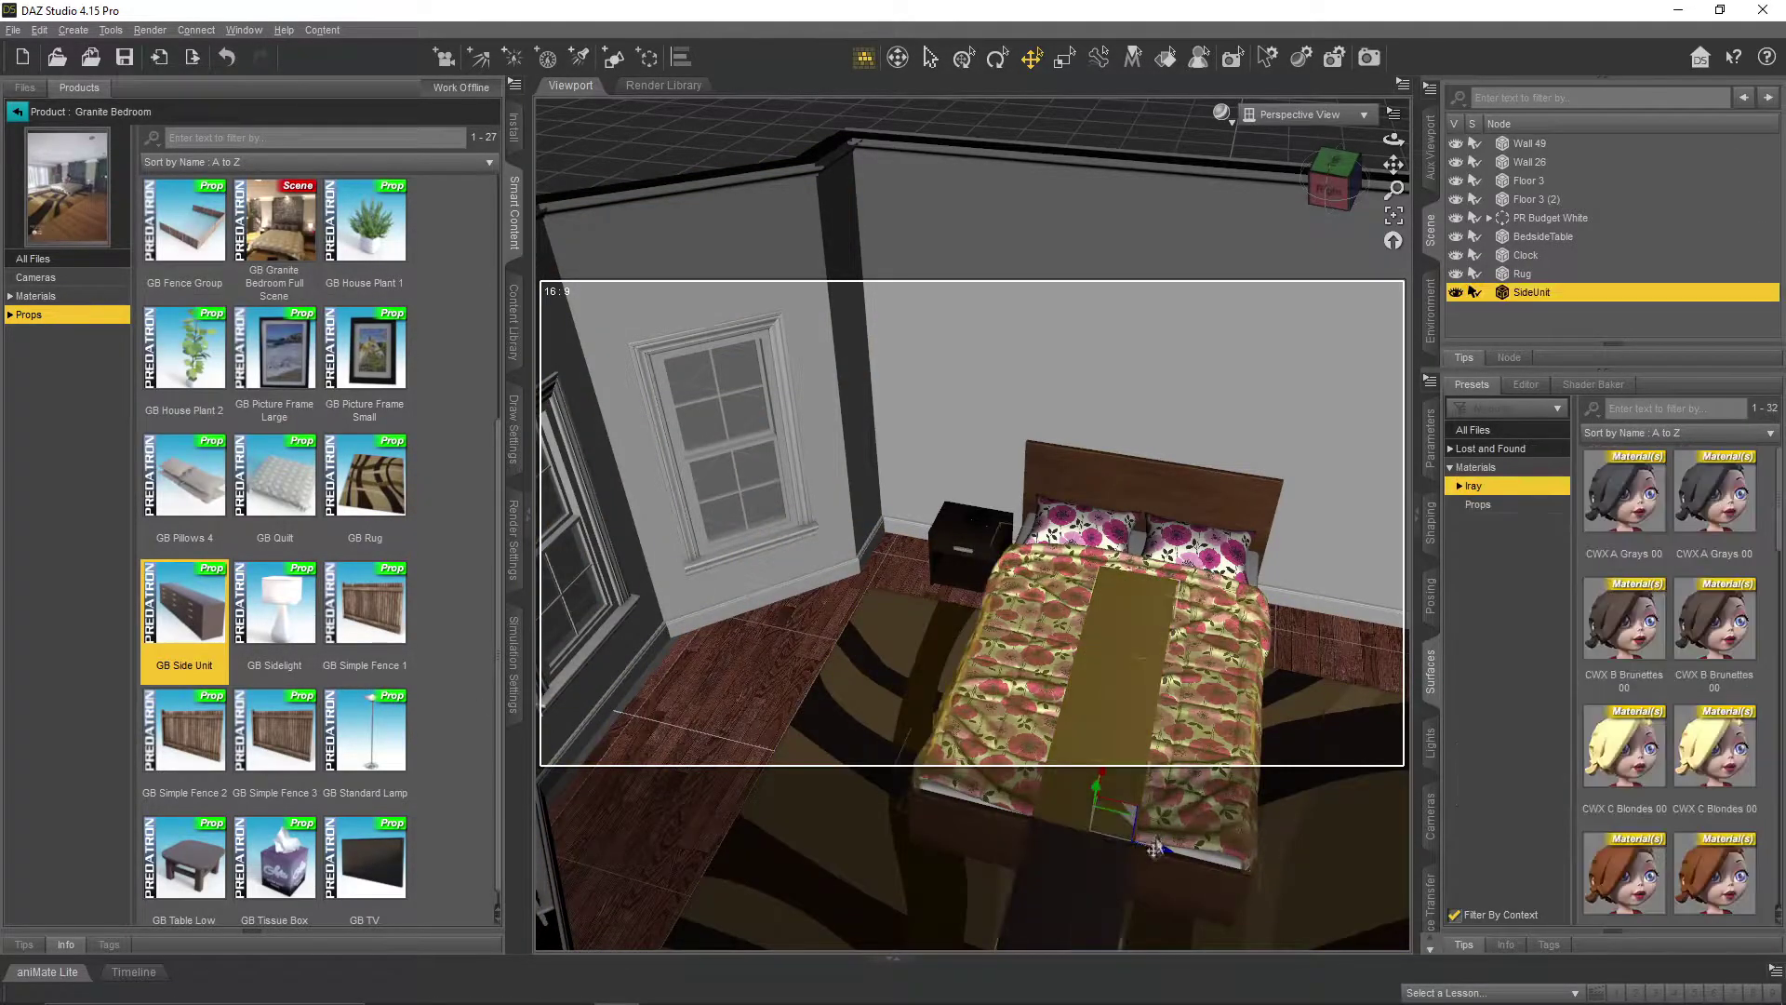
drag(1153, 846, 618, 710)
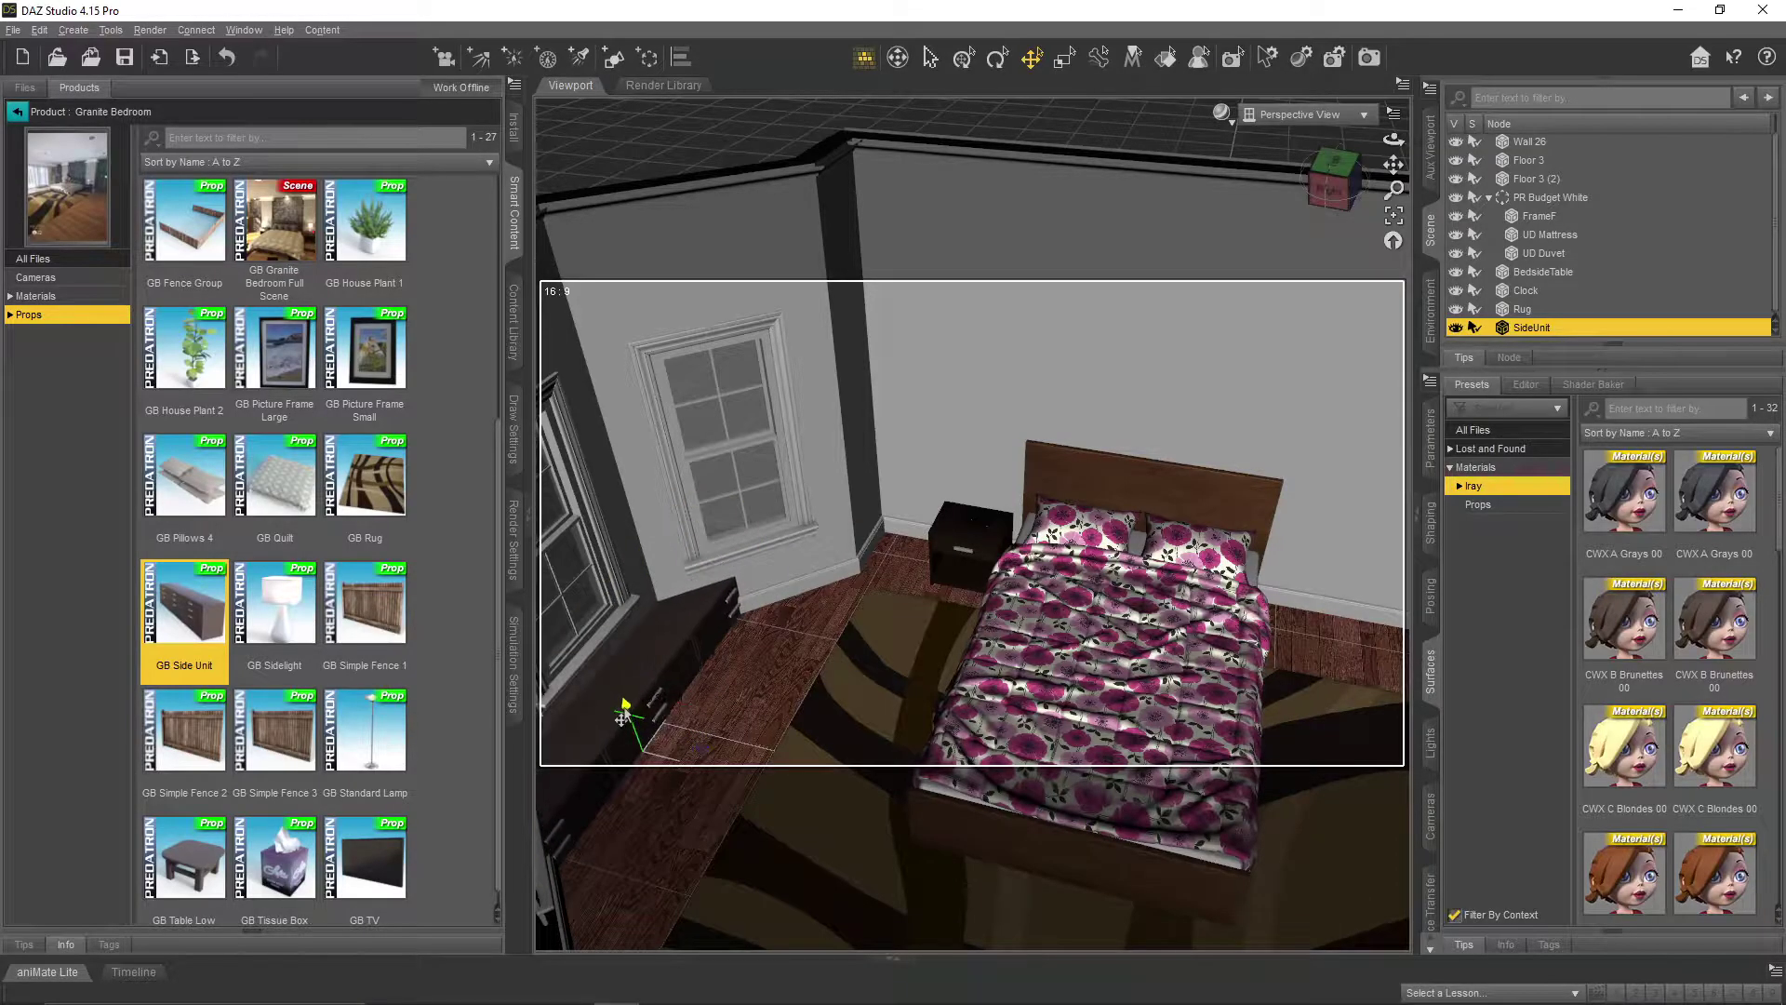
click(1427, 460)
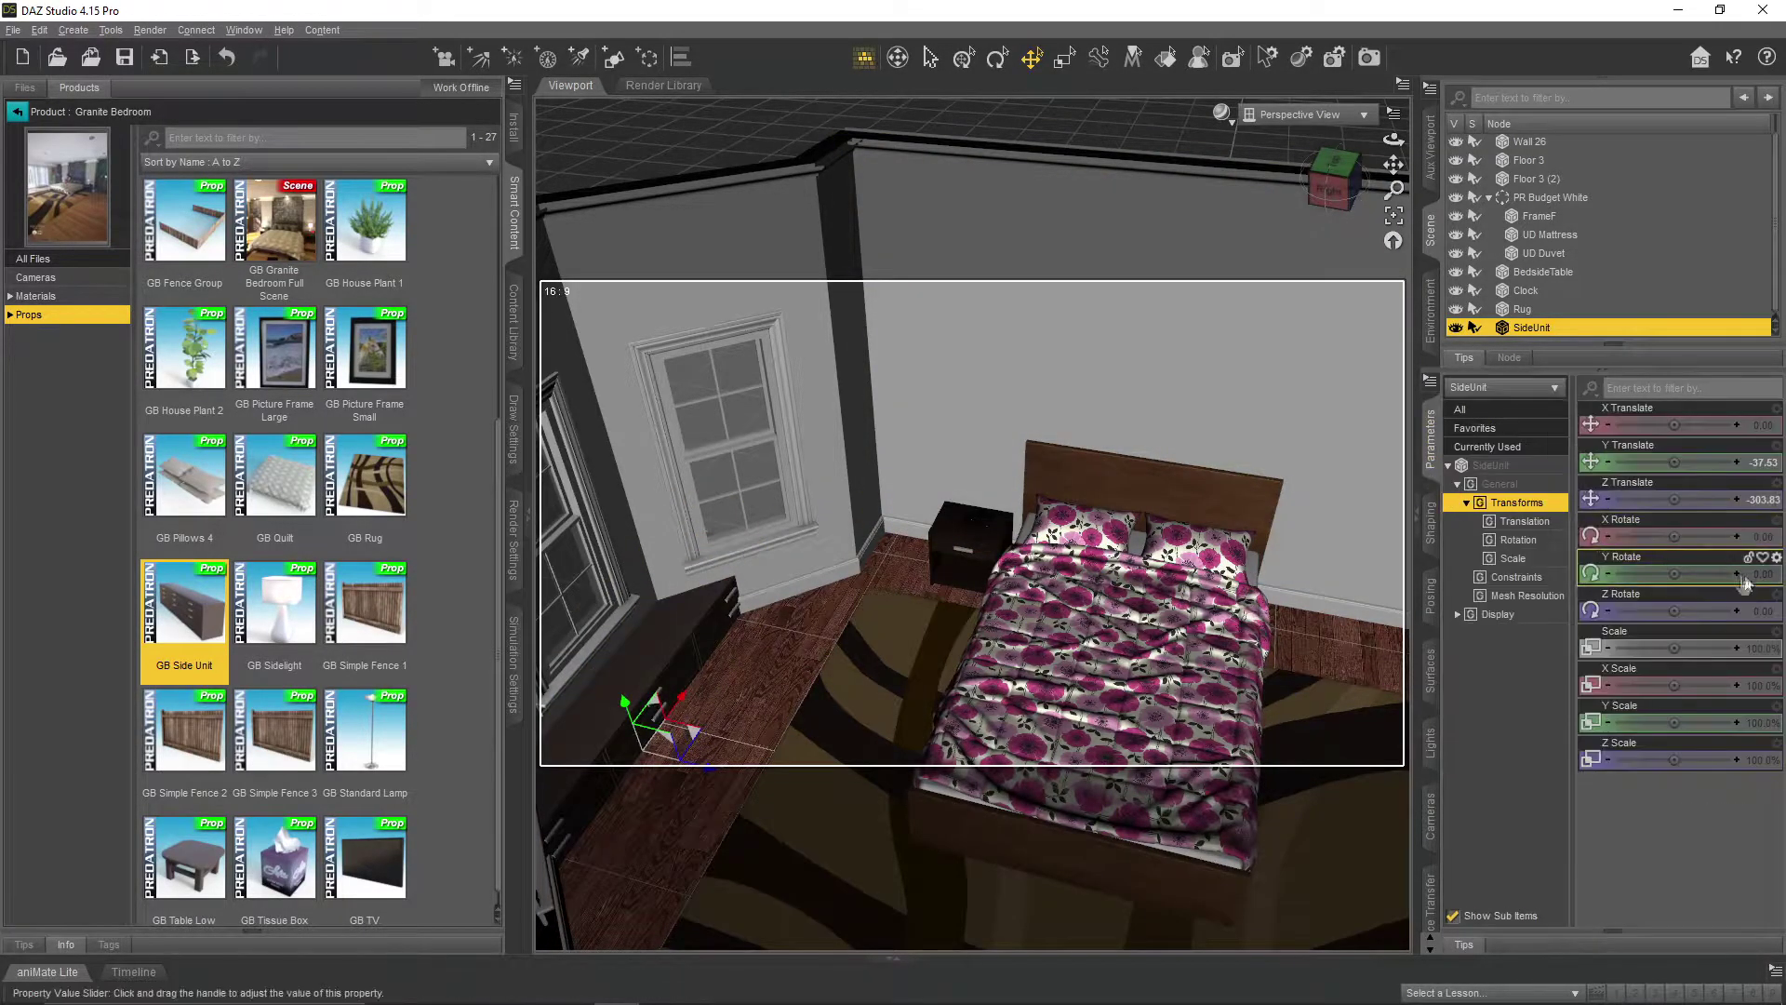
text(-180)
key(Return)
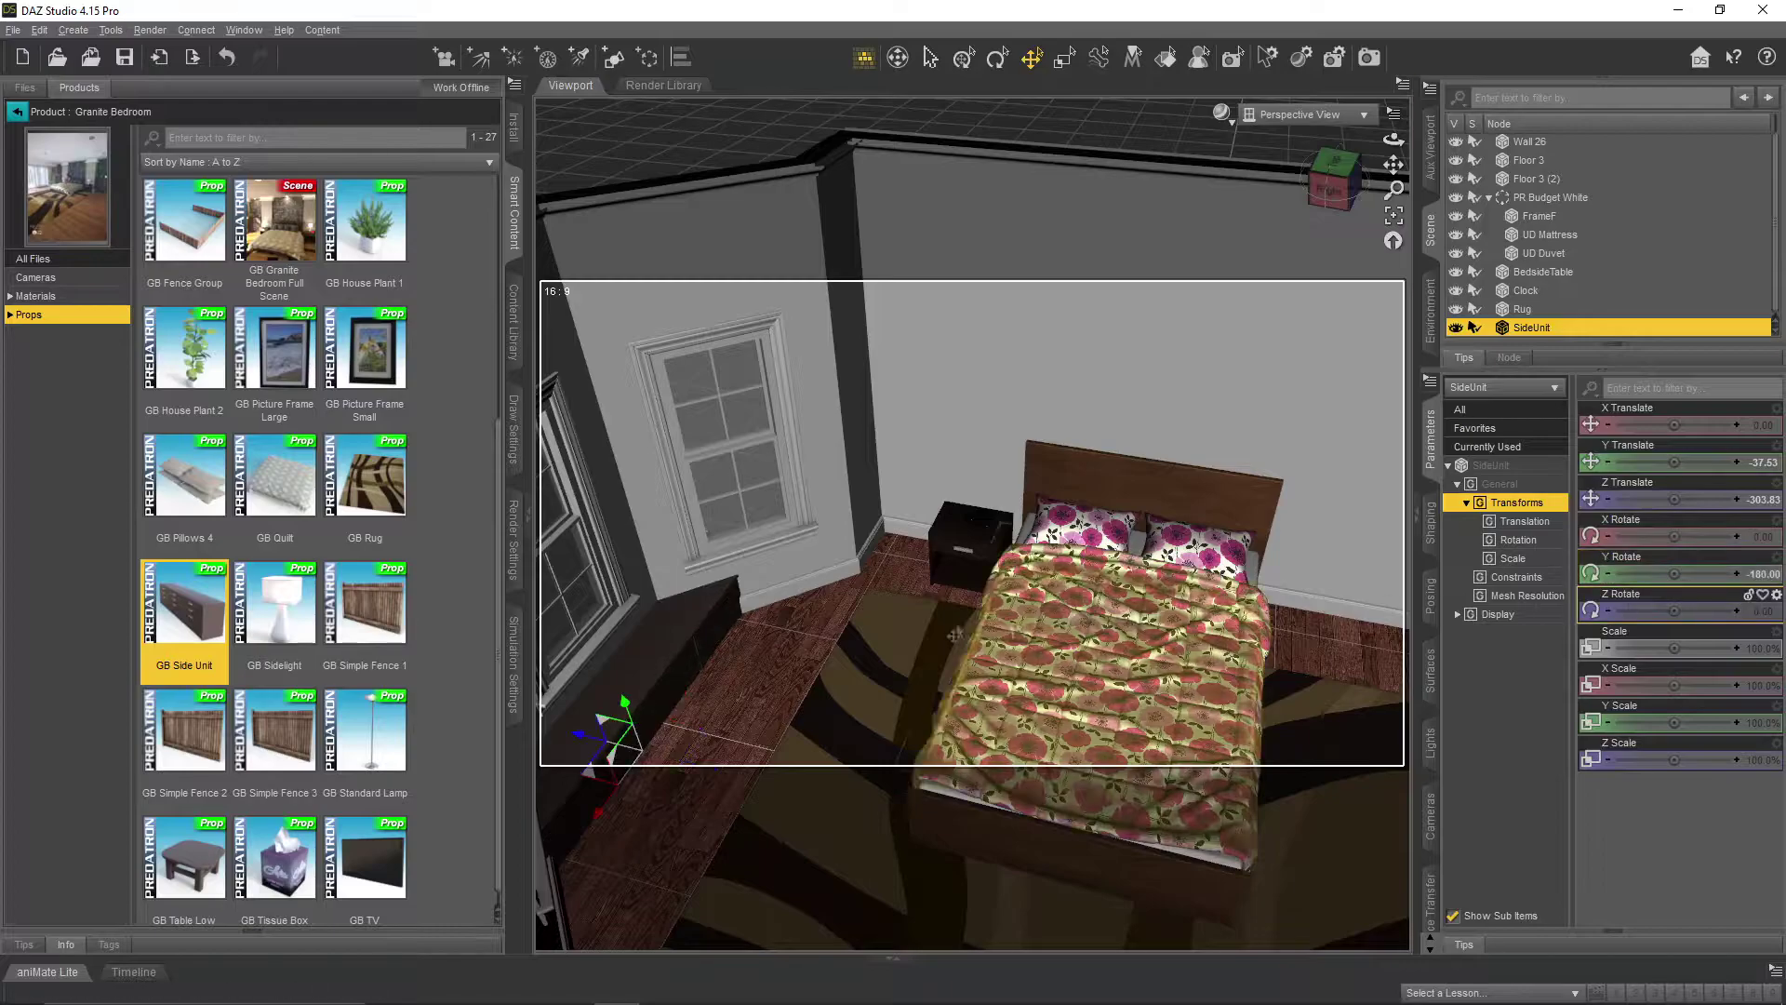
- Adjust the side unit's position in the window bay to about Y -35.84 and Z -294.54
drag(1393, 165, 1393, 141)
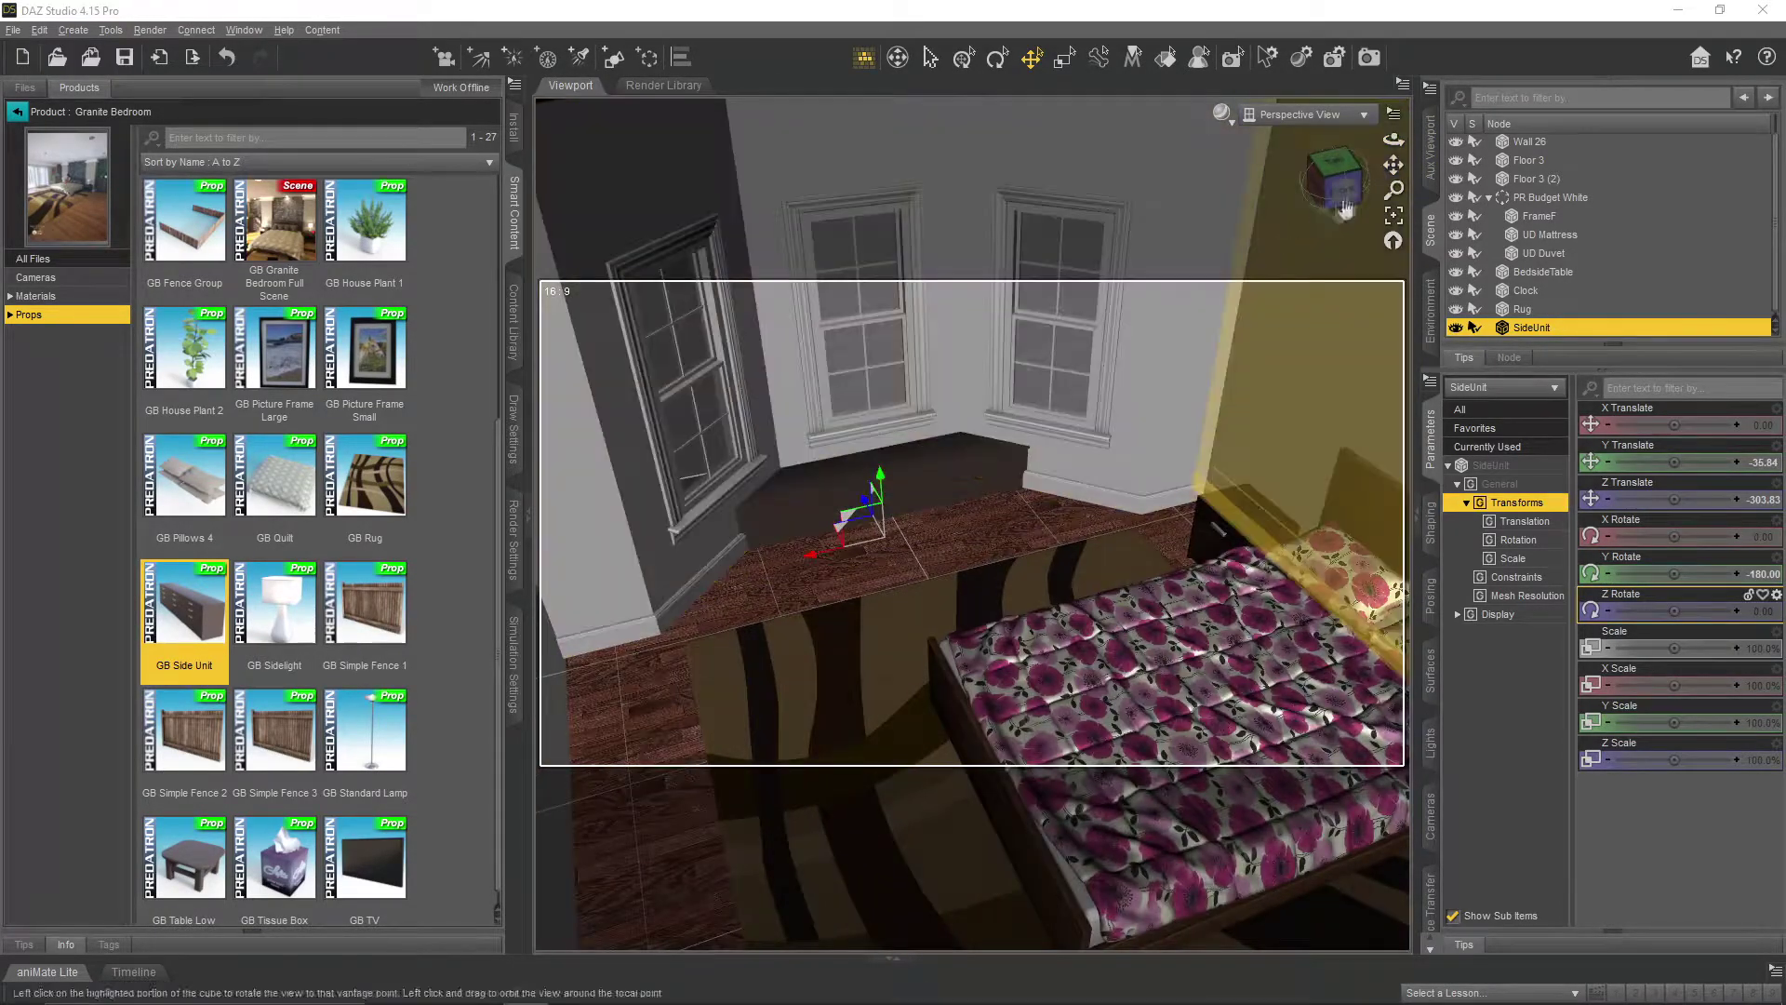
drag(1392, 139, 1392, 145)
drag(928, 434, 926, 453)
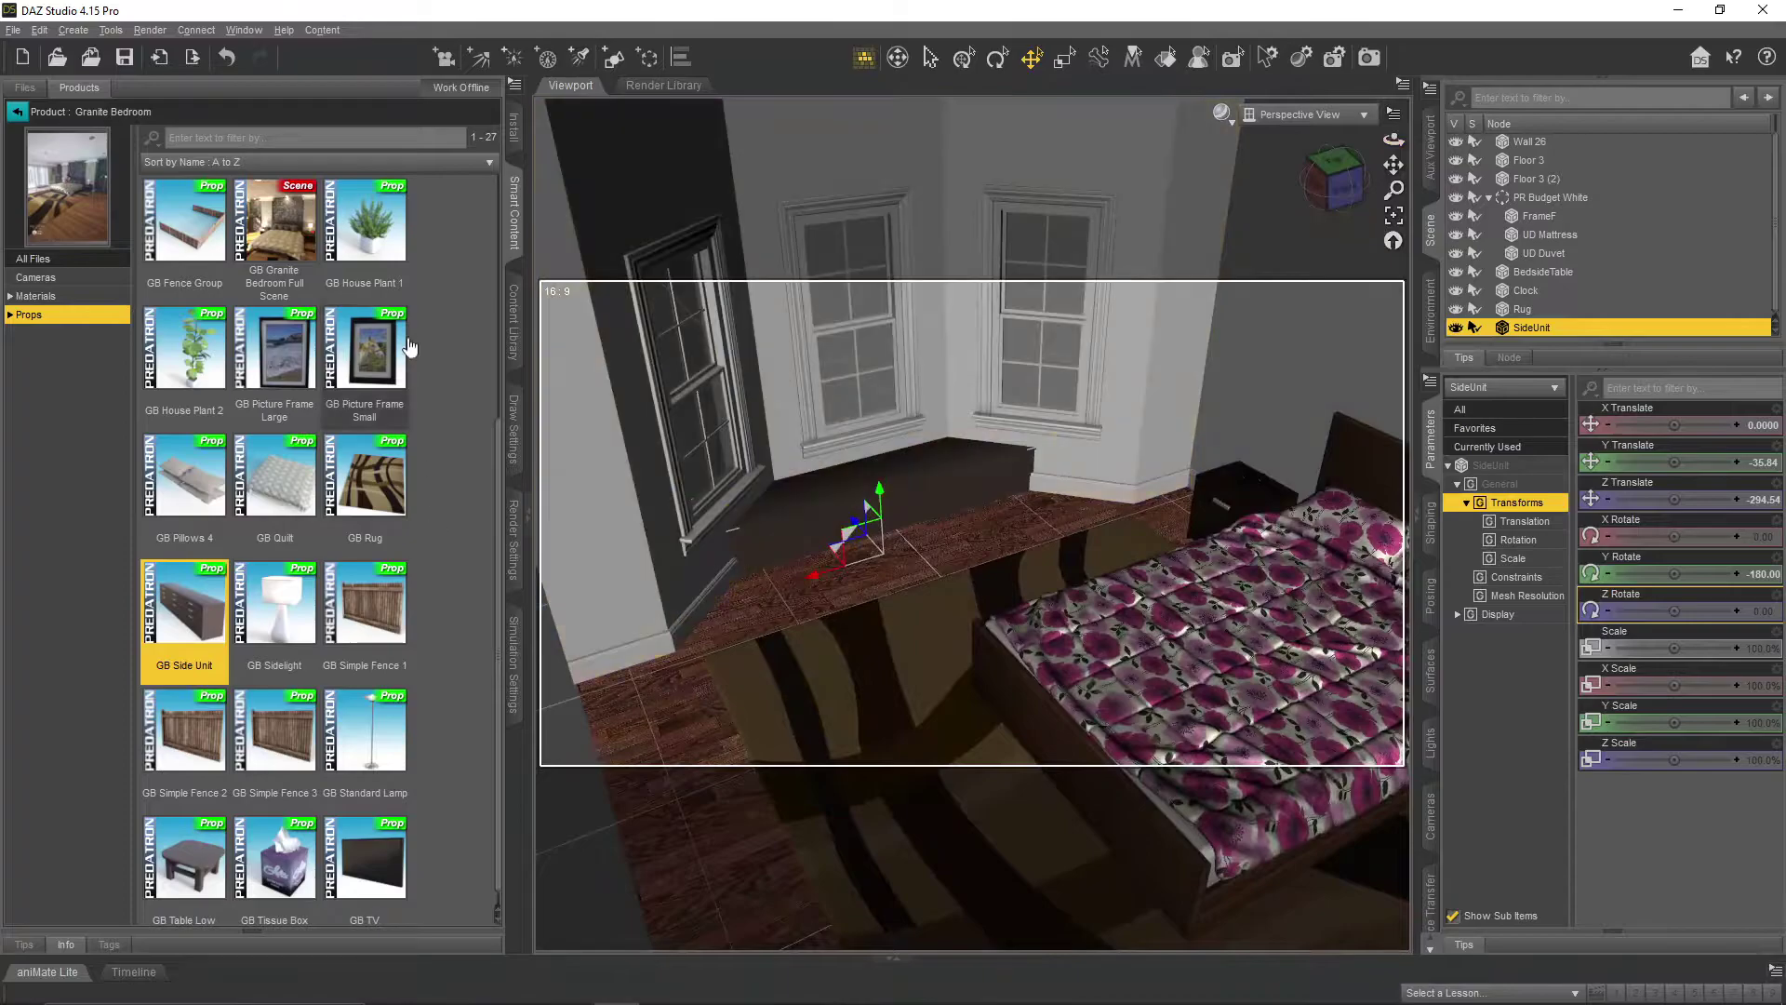
- Load GB House Plant 1 as a child of the side unit and rest it on the unit's top at about Y 70.23
double_click(364, 223)
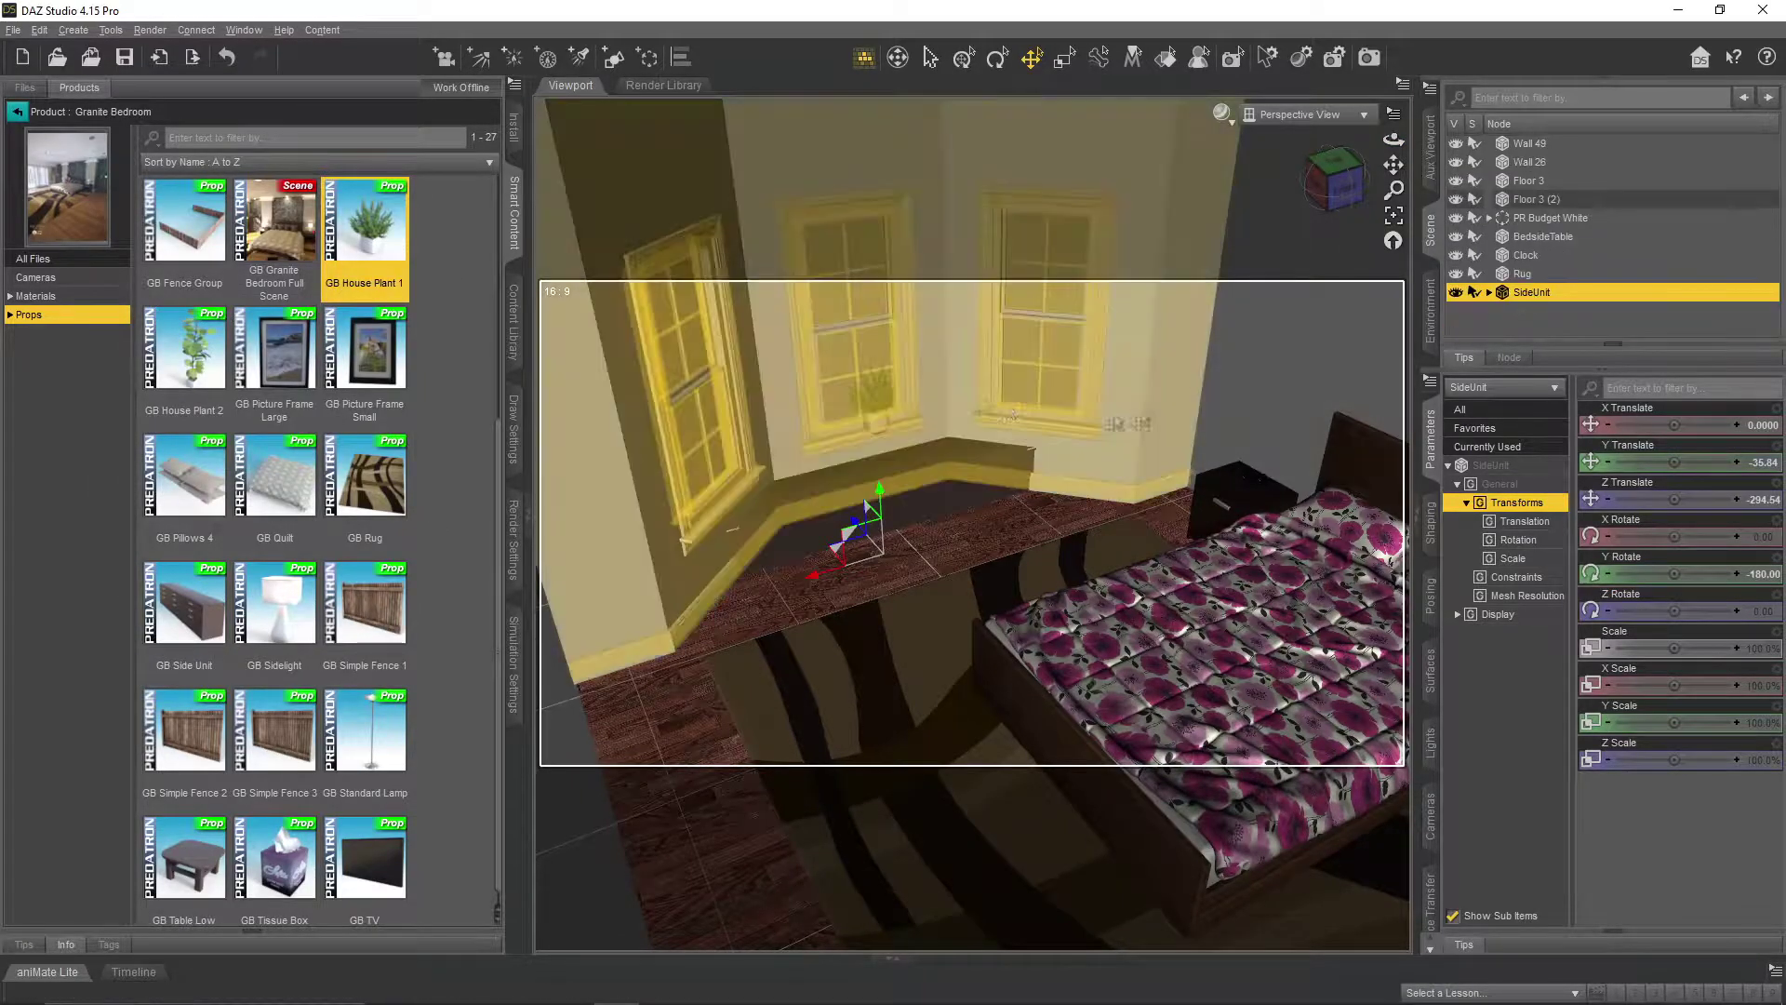
click(868, 372)
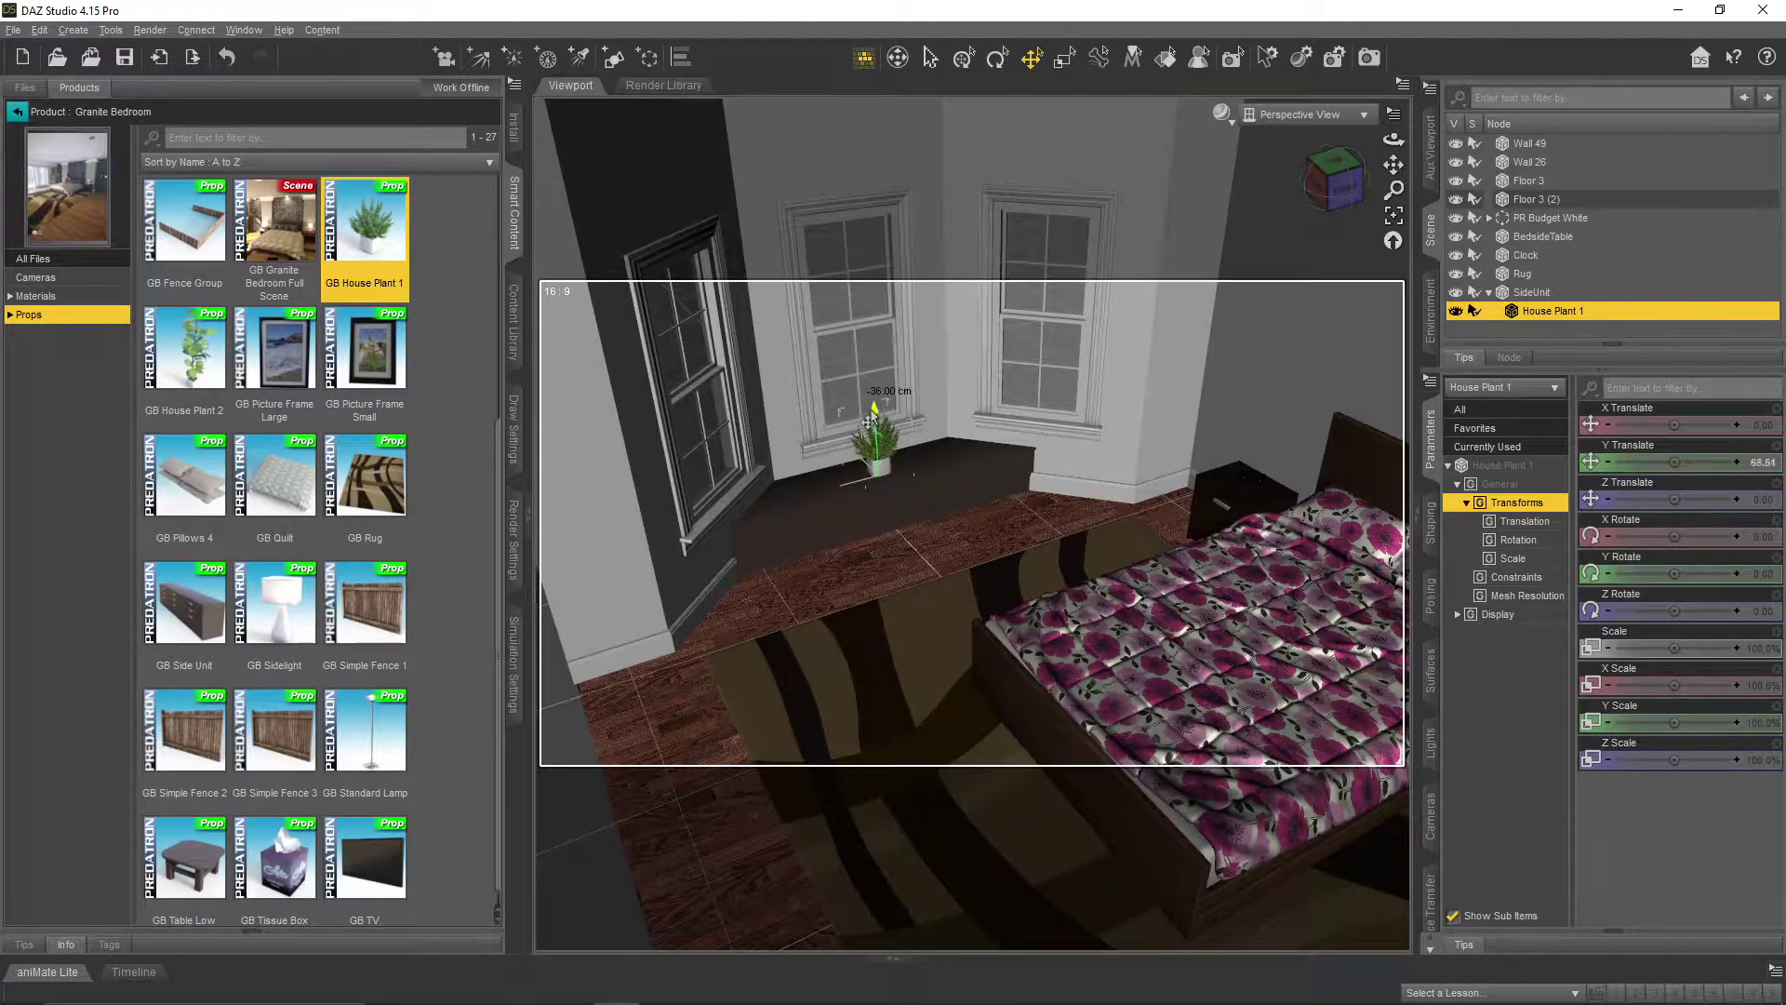
drag(871, 407, 871, 405)
click(1393, 215)
scroll(1171, 449, up, 2)
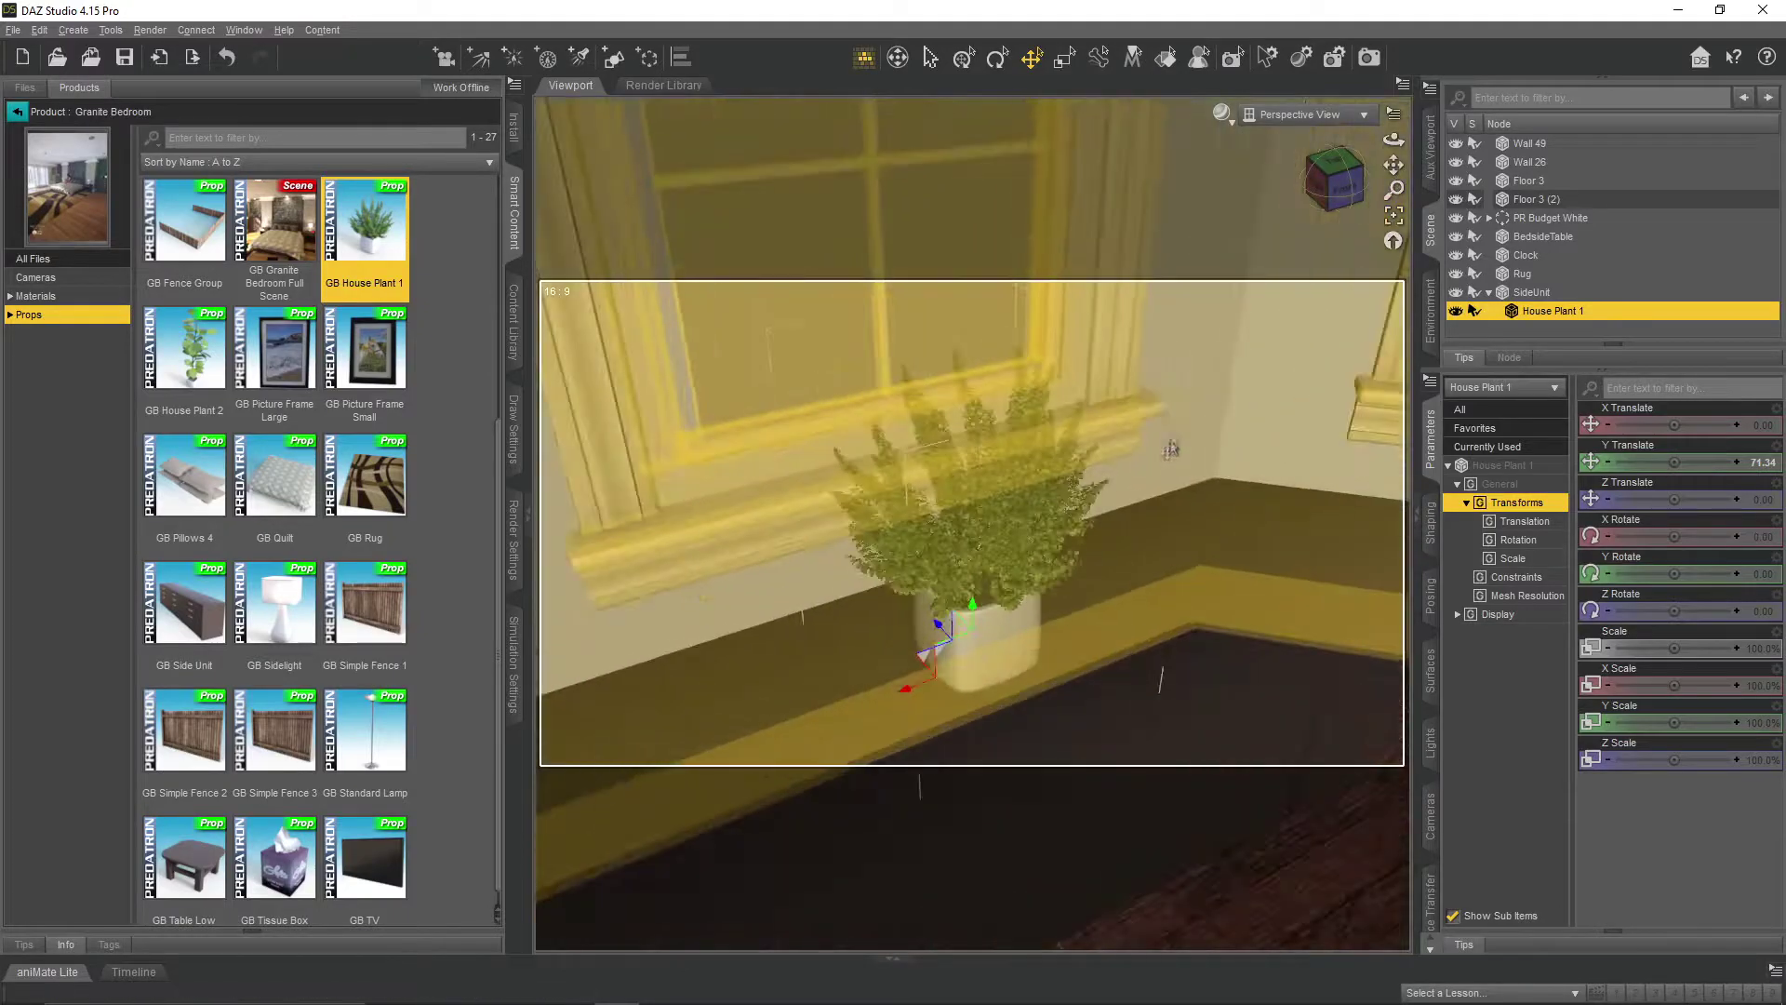
drag(1393, 165, 1396, 102)
drag(921, 382, 921, 387)
- Load GB Tissue Box as a separate prop and move it near the side unit, to about X 7.98, Y 56.17 and Z -234.10
scroll(1181, 360, down, 3)
scroll(1183, 360, down, 2)
drag(1393, 140, 1303, 172)
scroll(1120, 528, down, 3)
scroll(1120, 528, down, 2)
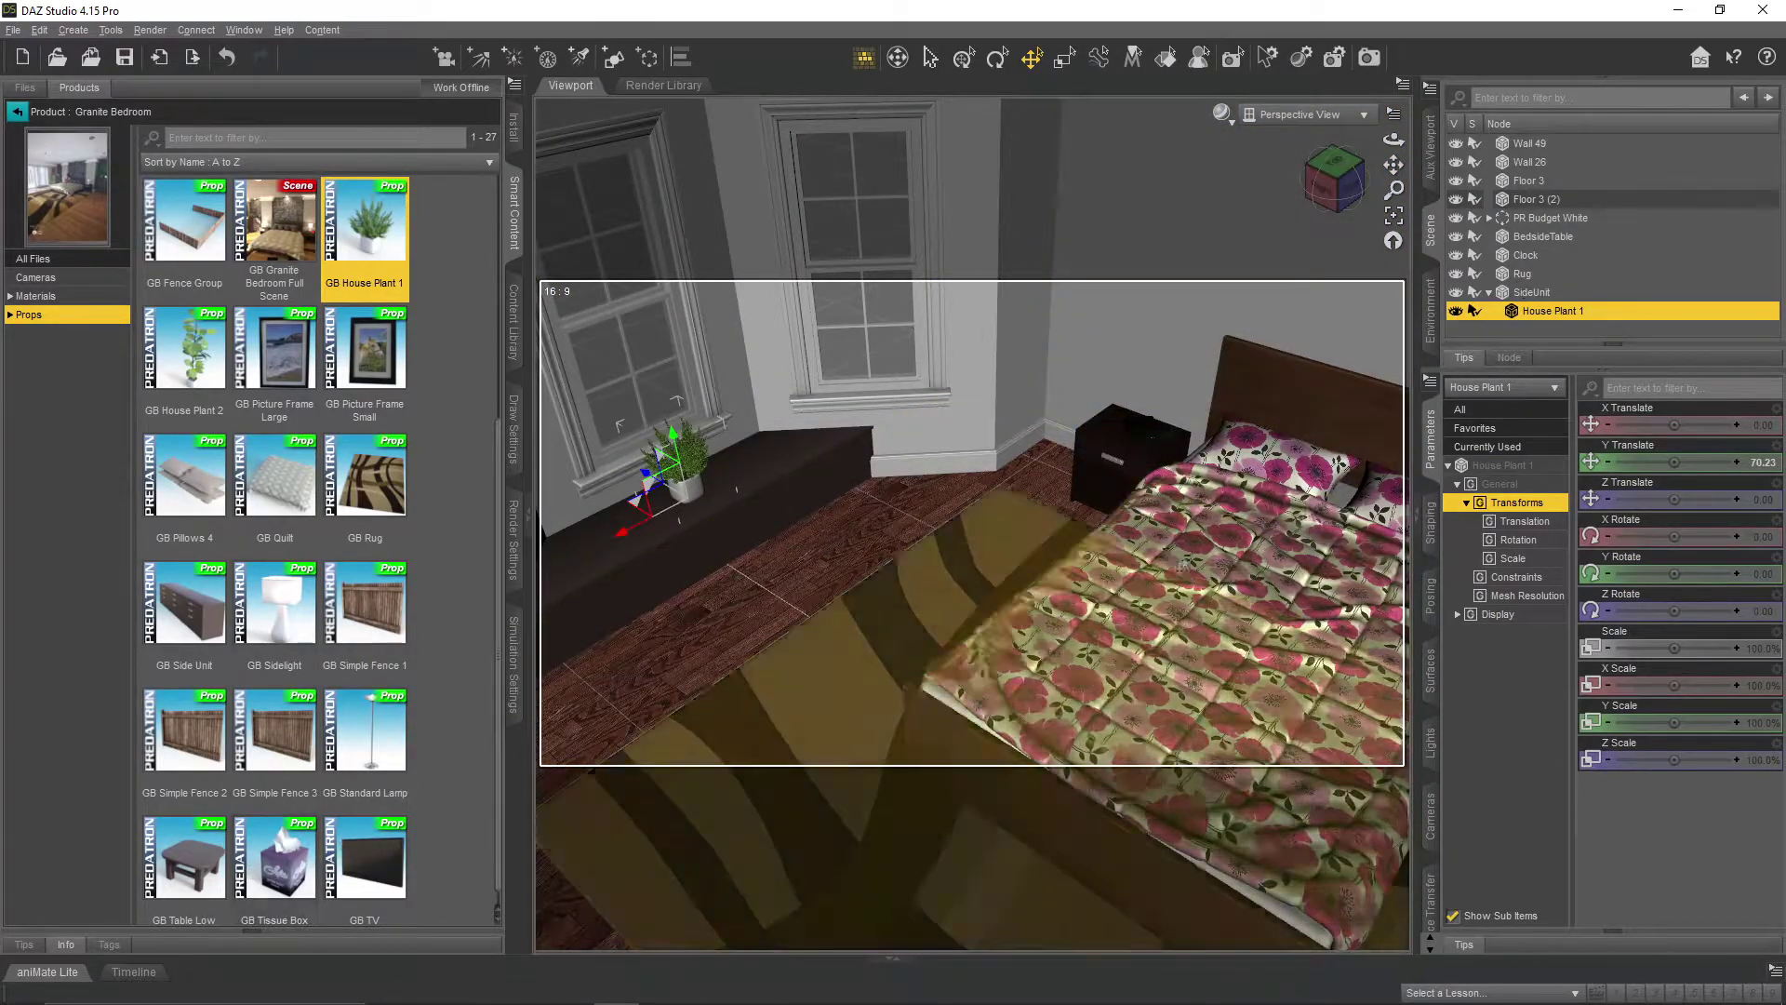
click(1488, 331)
double_click(275, 856)
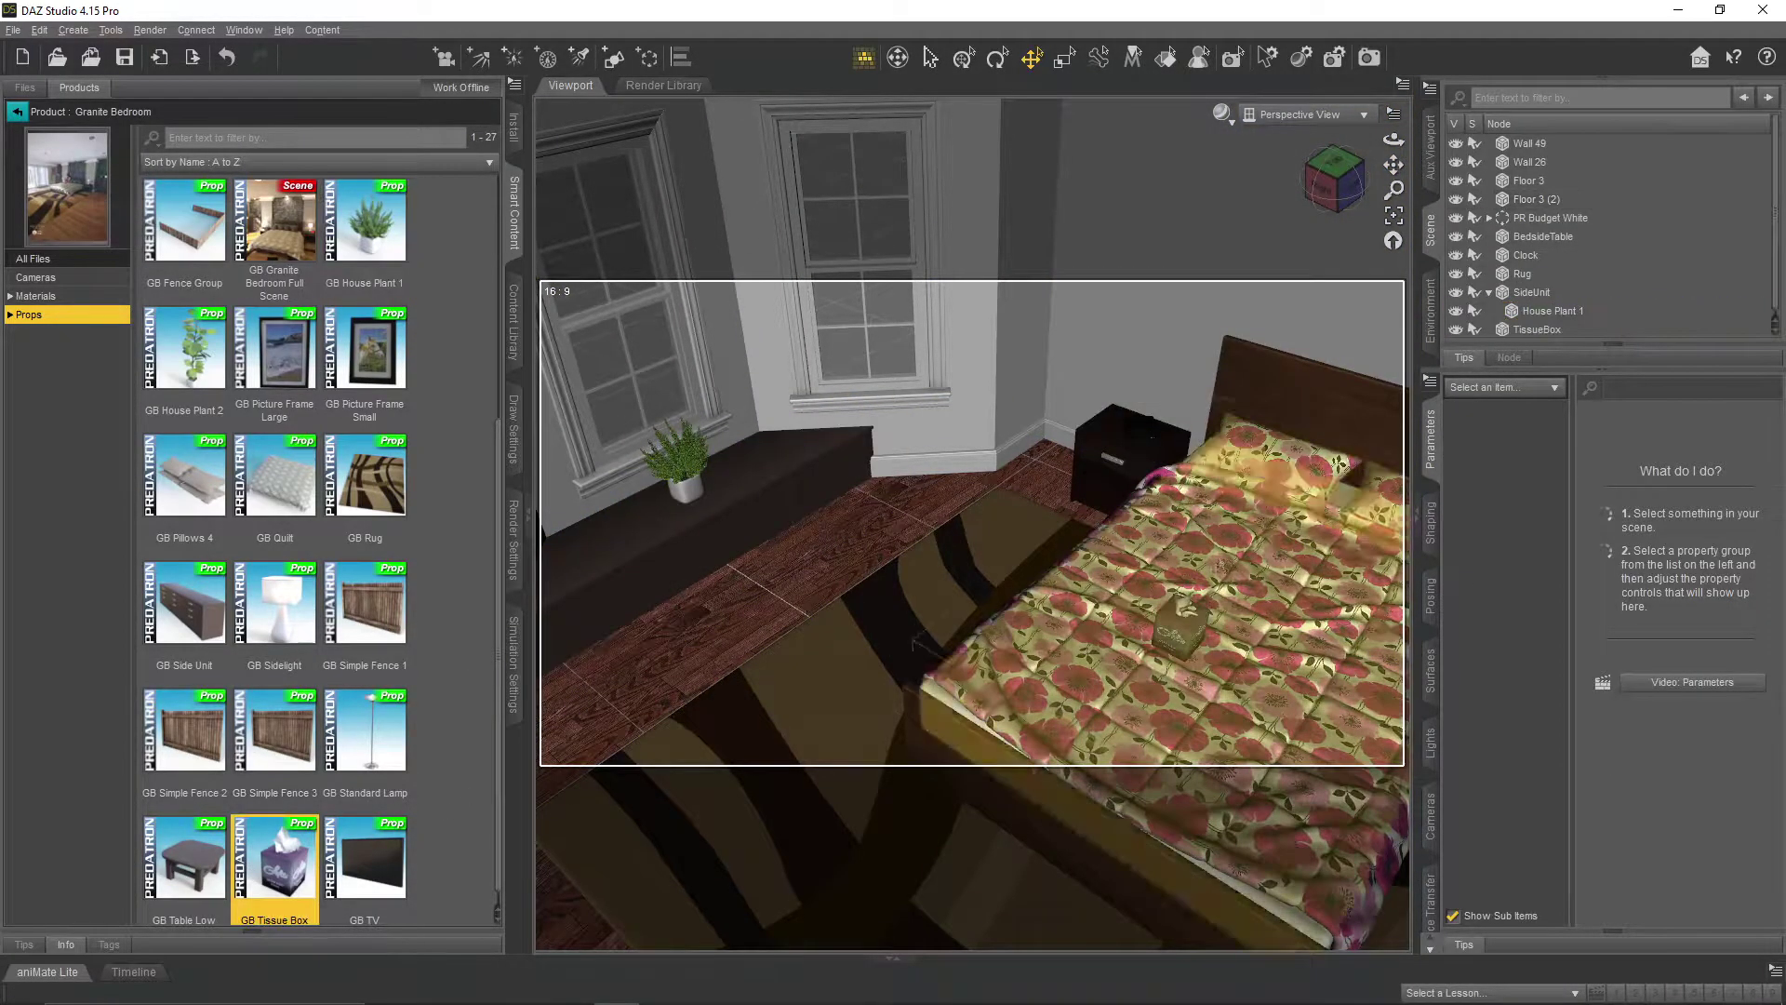
click(1515, 327)
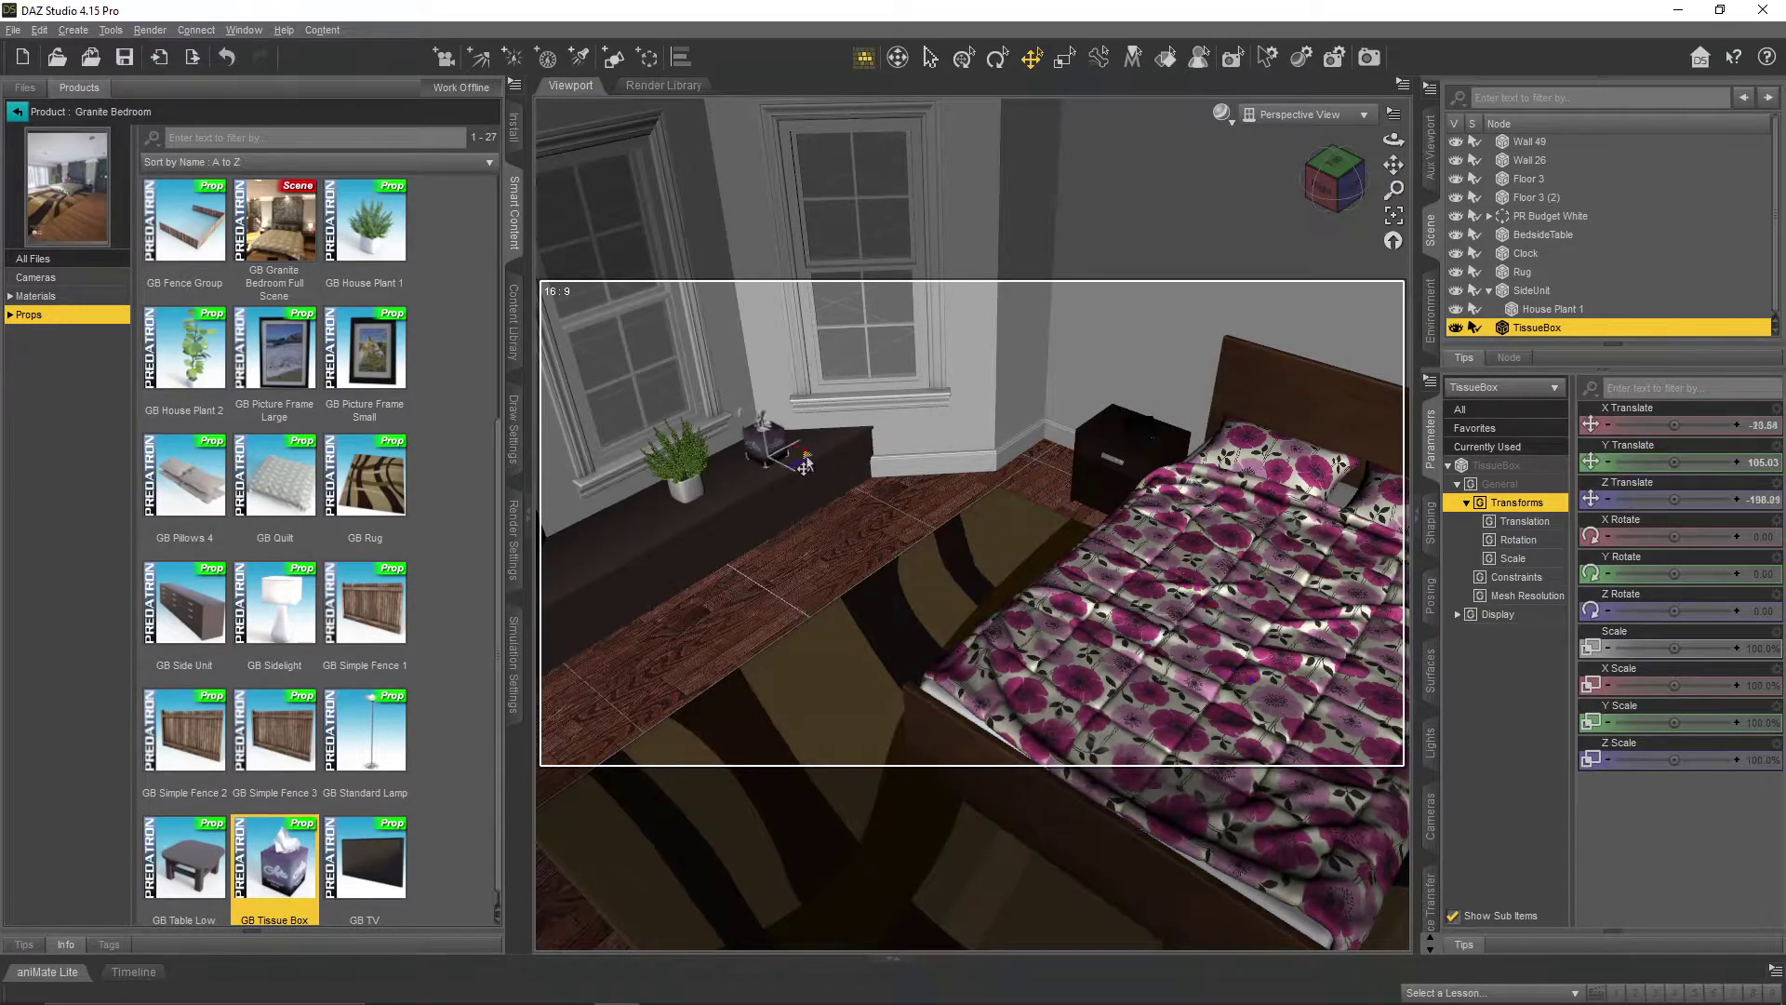
drag(759, 439, 803, 466)
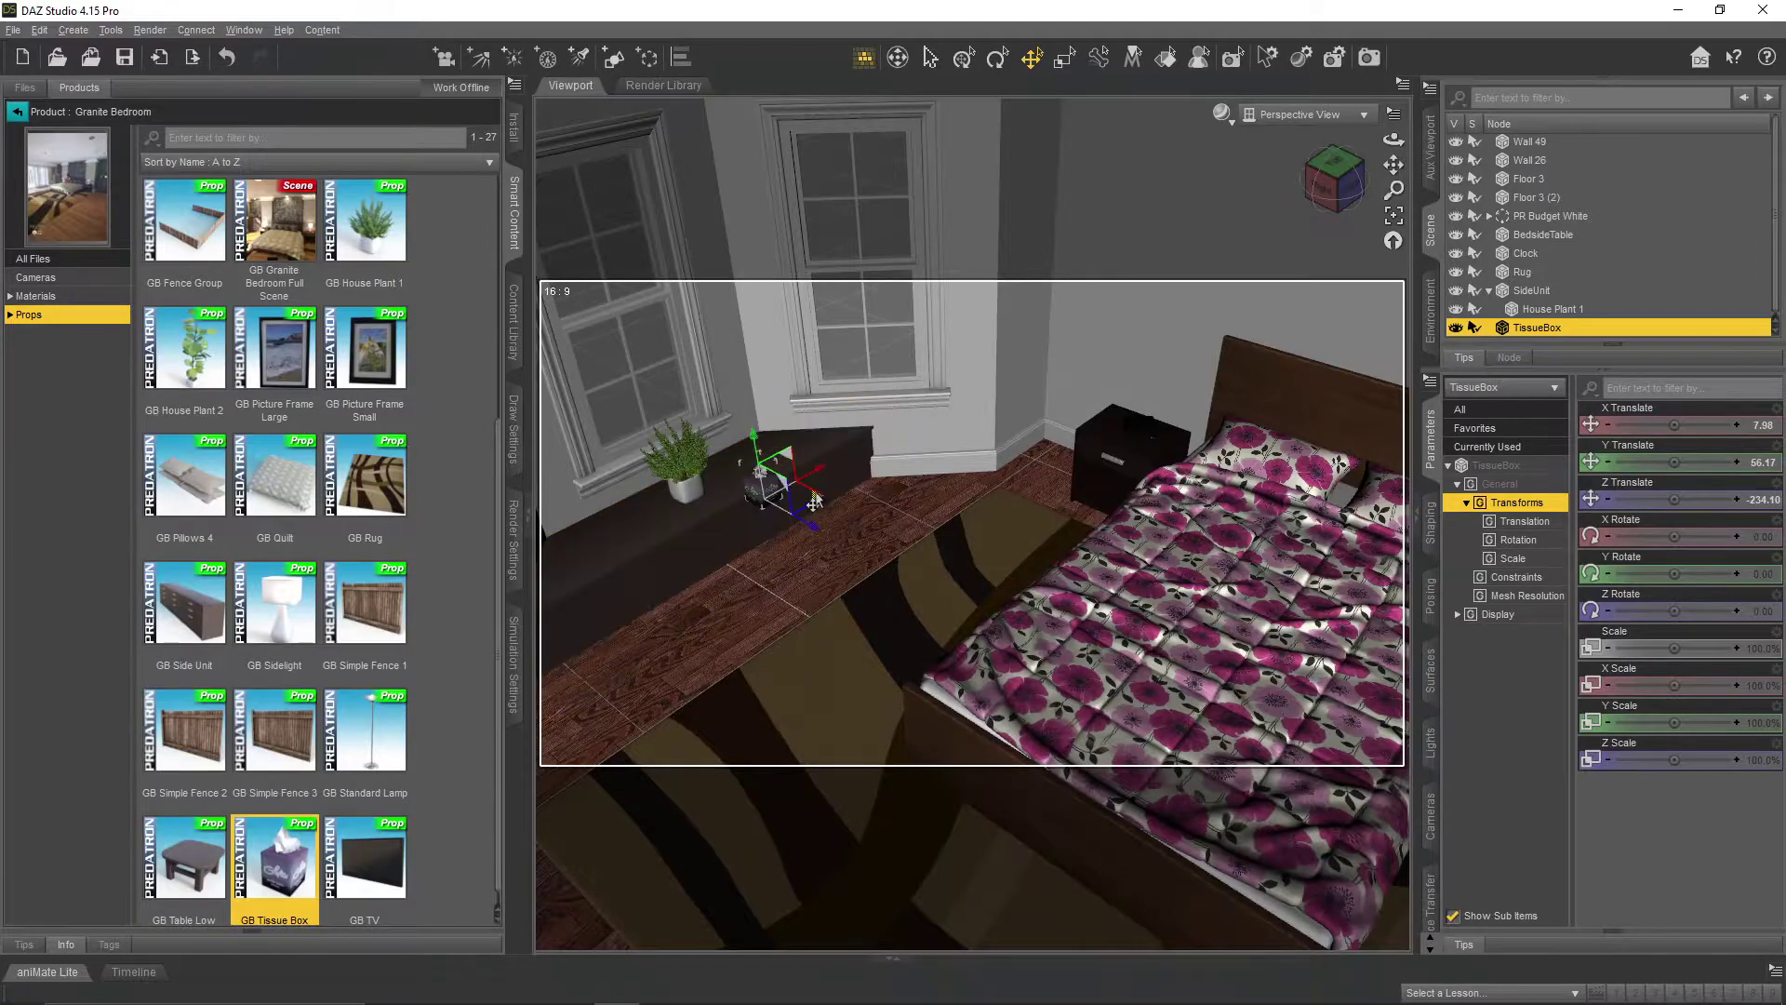
- Set the tissue box on the side unit at about X 43.42, Y 36.78 and Z -294.38, turned to about -23.24° around Y
click(1392, 215)
drag(1392, 140, 1321, 98)
drag(979, 535, 1020, 693)
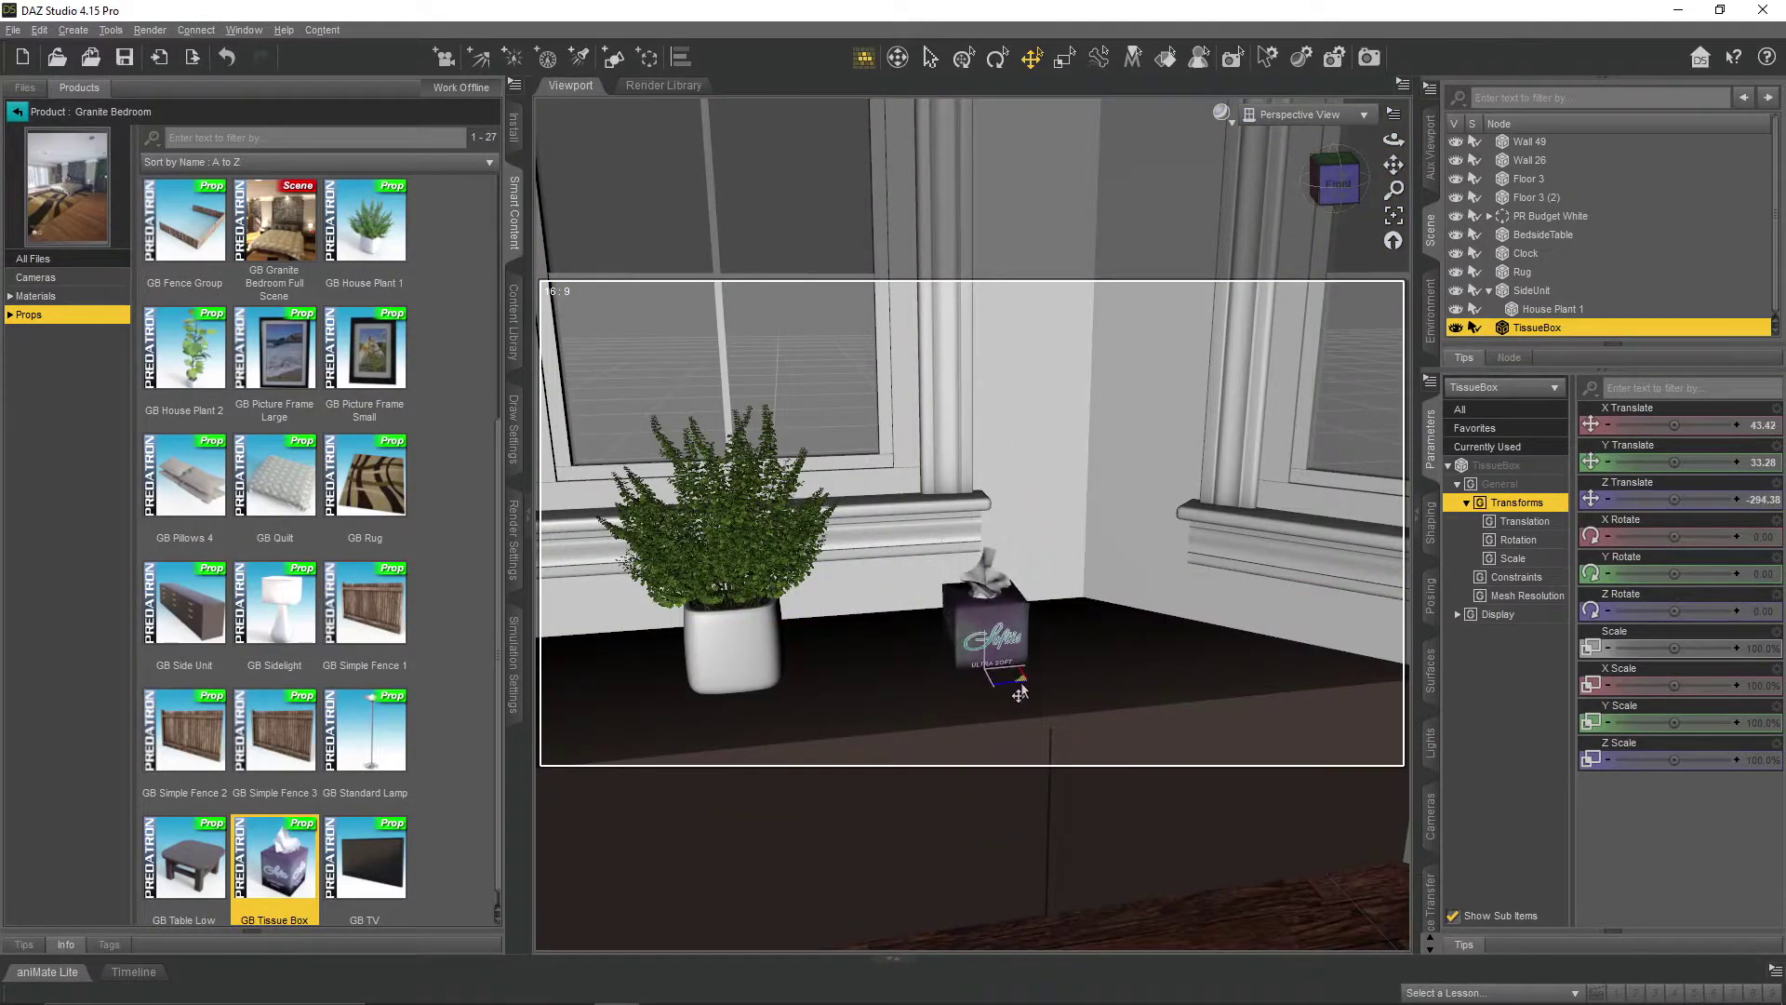
drag(979, 615, 981, 601)
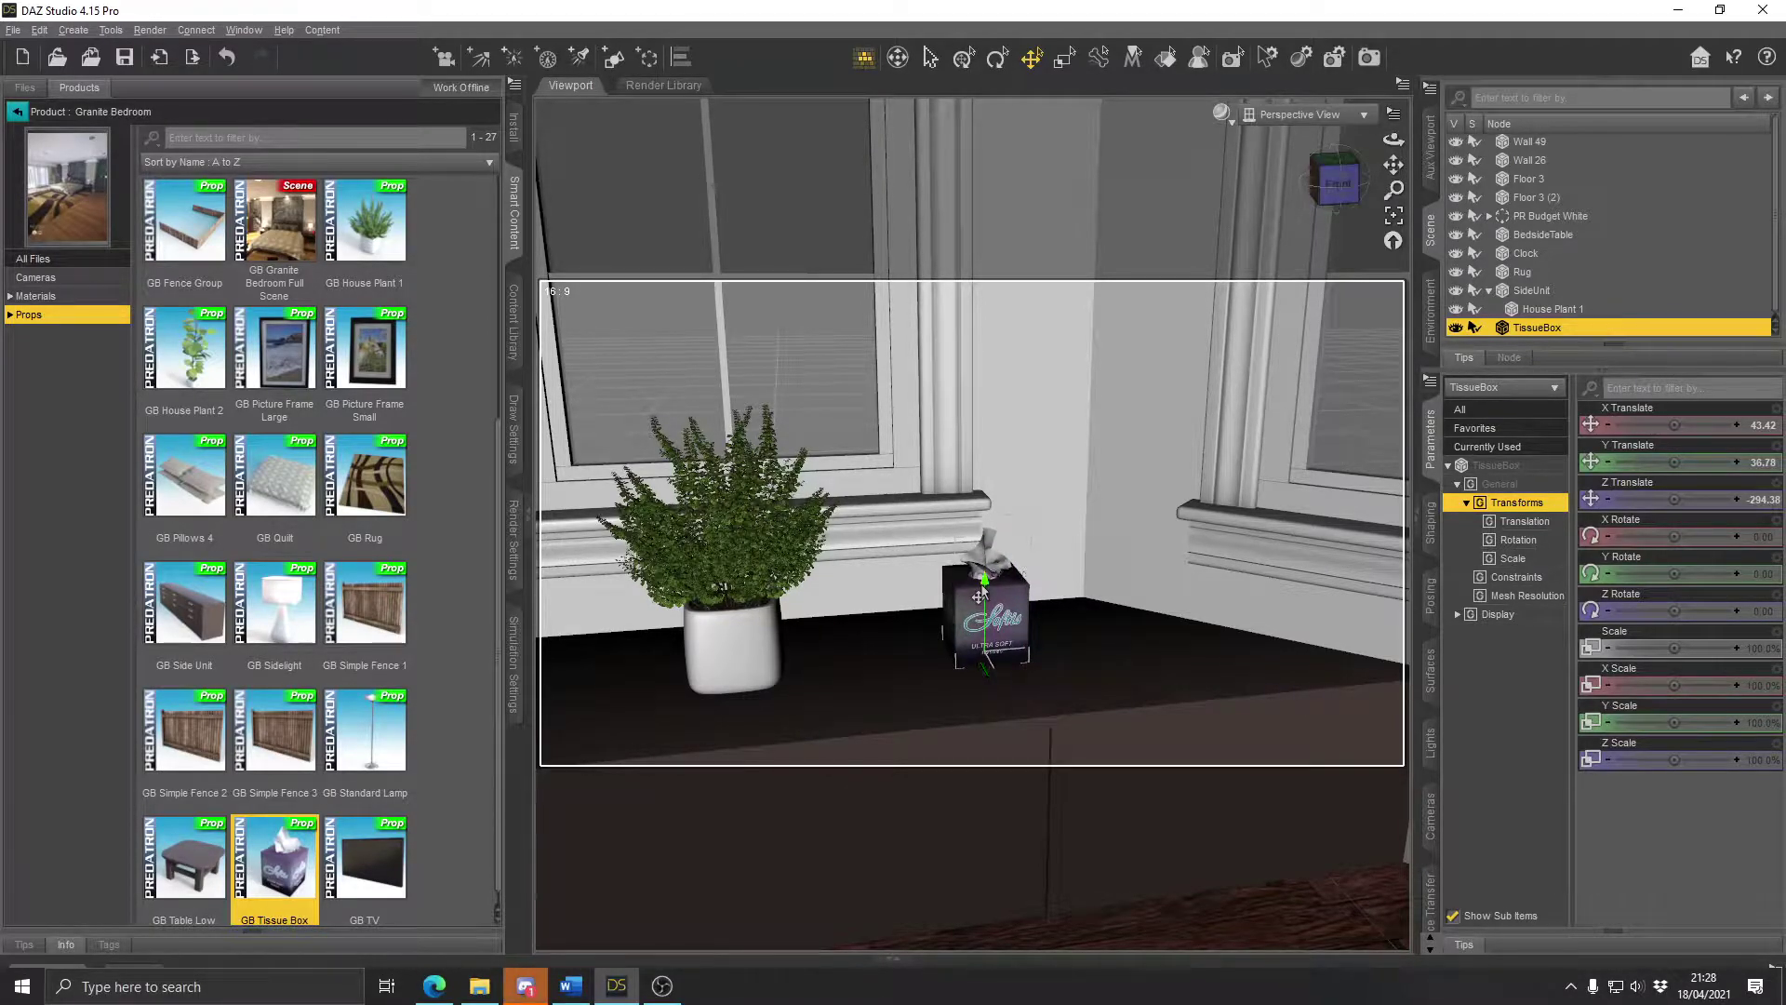
key(alt+shift+r)
drag(1015, 672, 1000, 678)
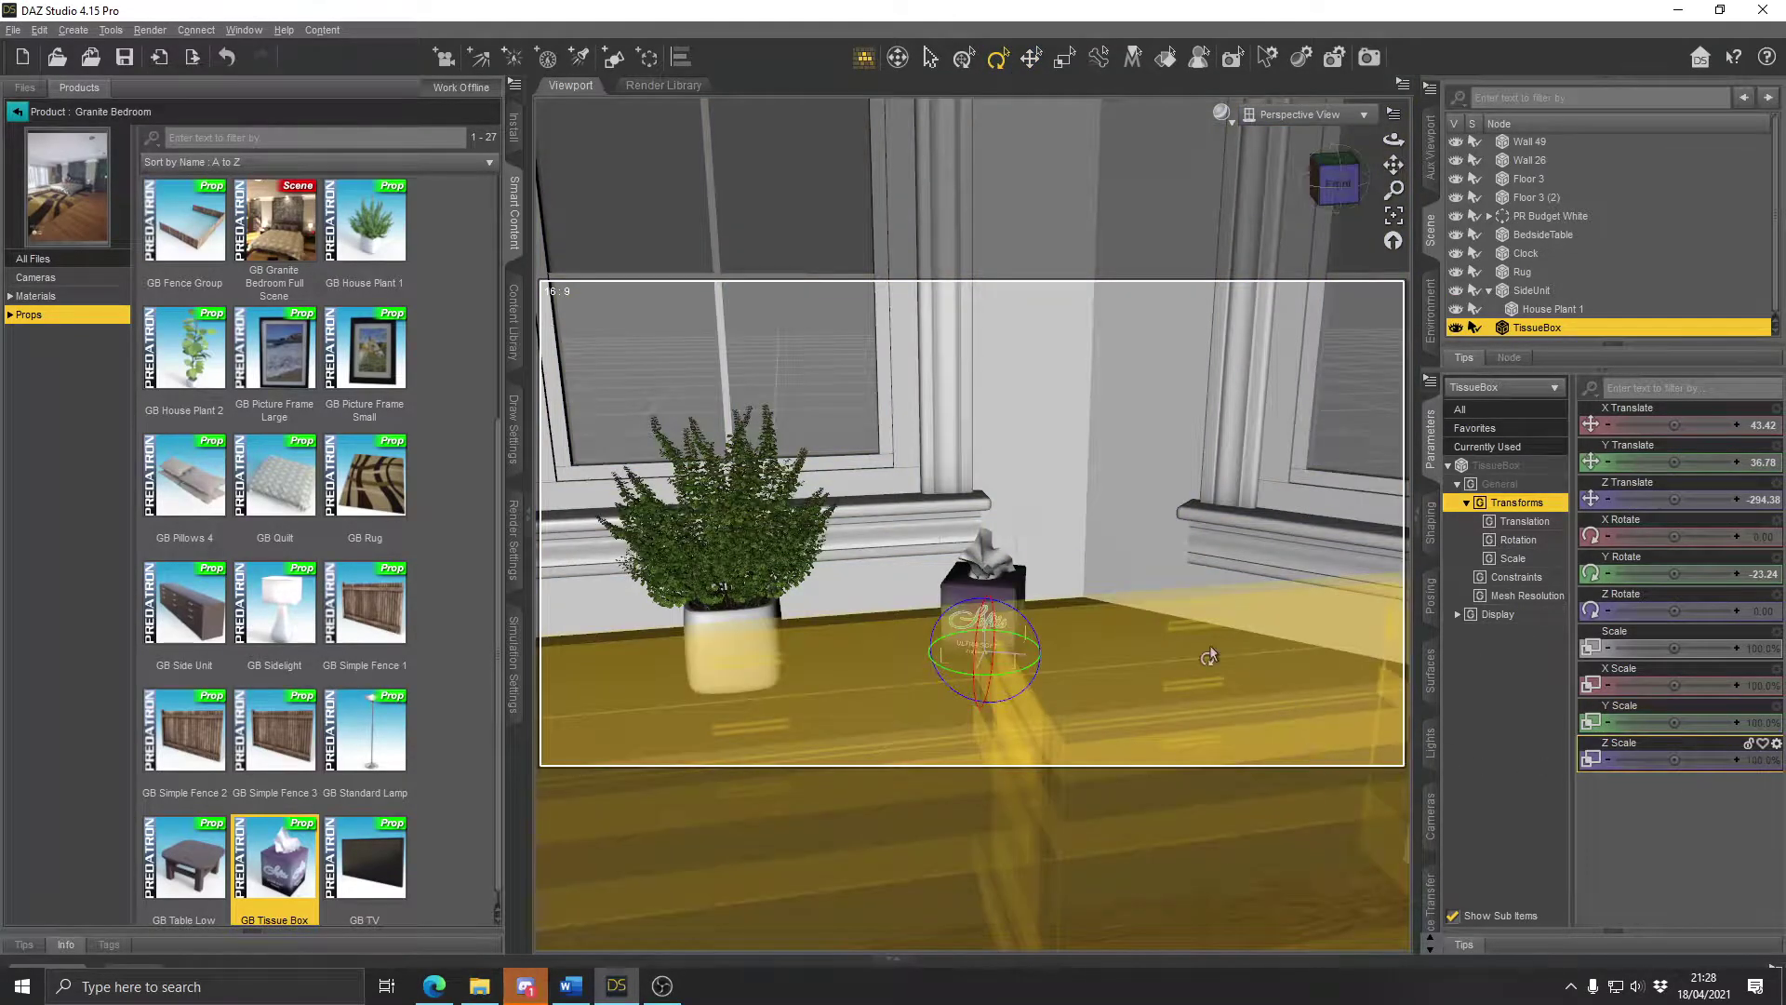
- Collapse the side unit in the scene list and load GB House Plant 2 as a separate prop
scroll(1208, 652, down, 3)
drag(1394, 139, 1340, 190)
scroll(1286, 516, down, 3)
scroll(1284, 521, down, 1)
mouse_move(1393, 140)
mouse_down()
mouse_move(1367, 119)
mouse_move(1302, 158)
mouse_move(1368, 164)
mouse_move(1418, 135)
mouse_move(1395, 175)
mouse_up()
scroll(1118, 625, down, 5)
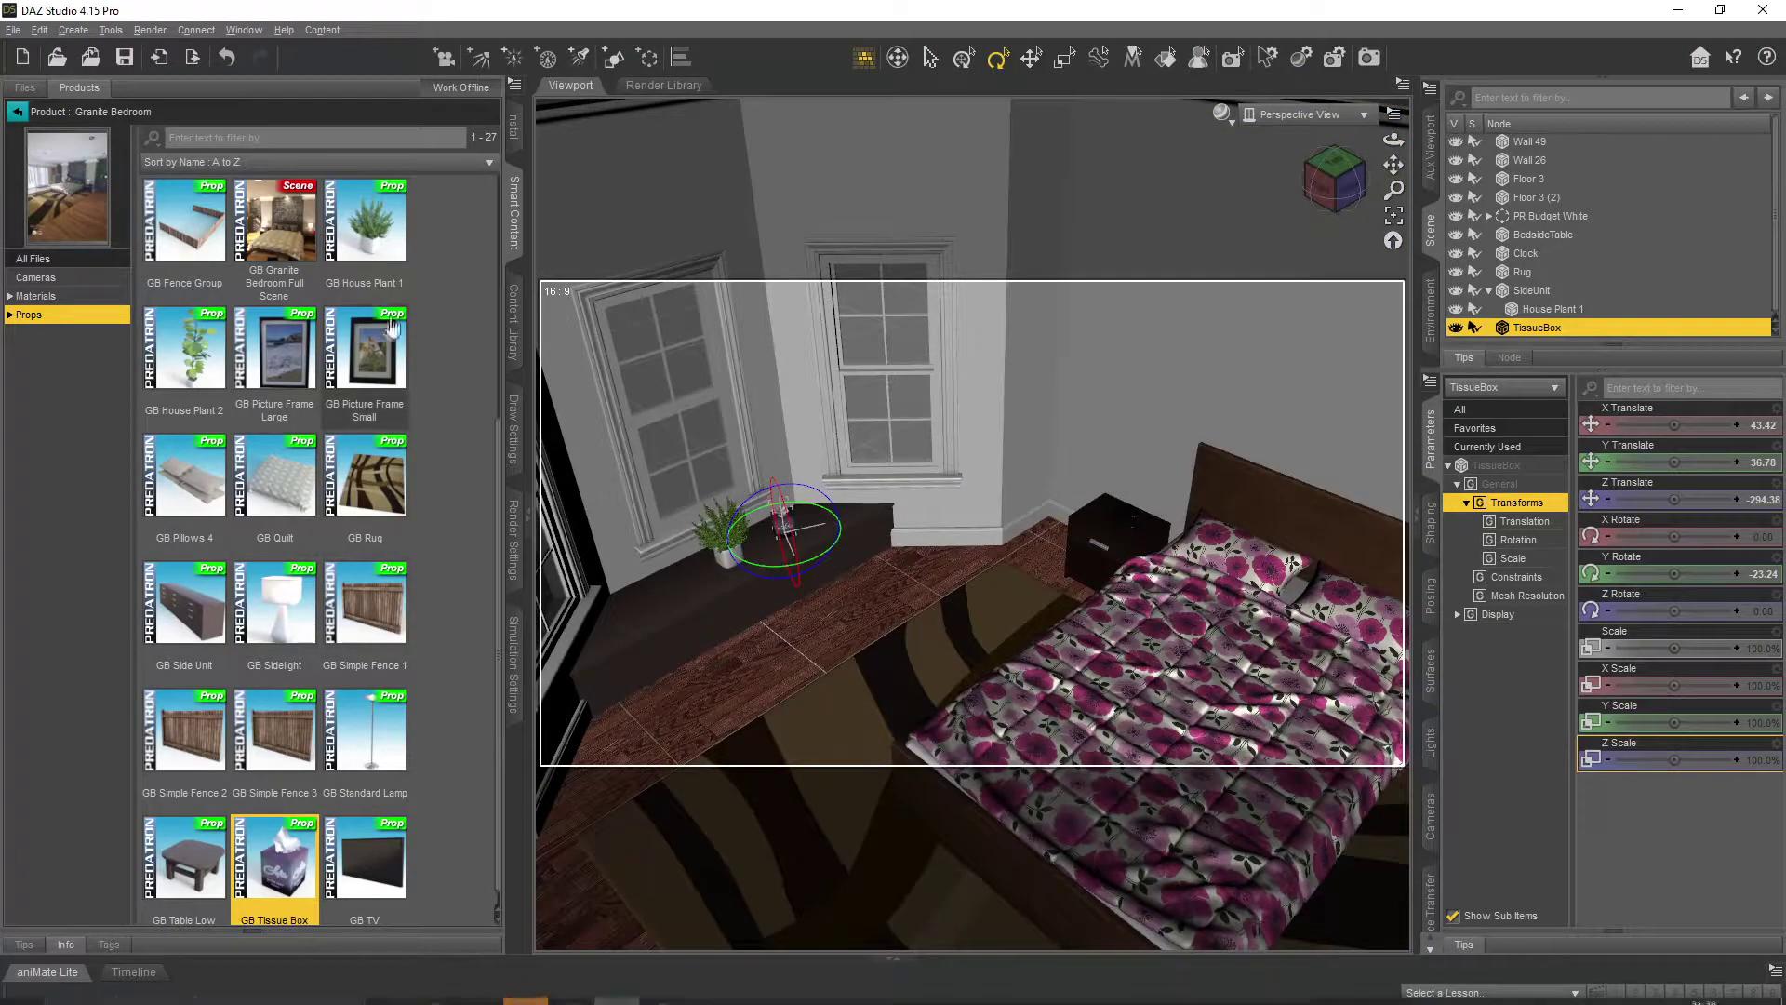
click(1490, 290)
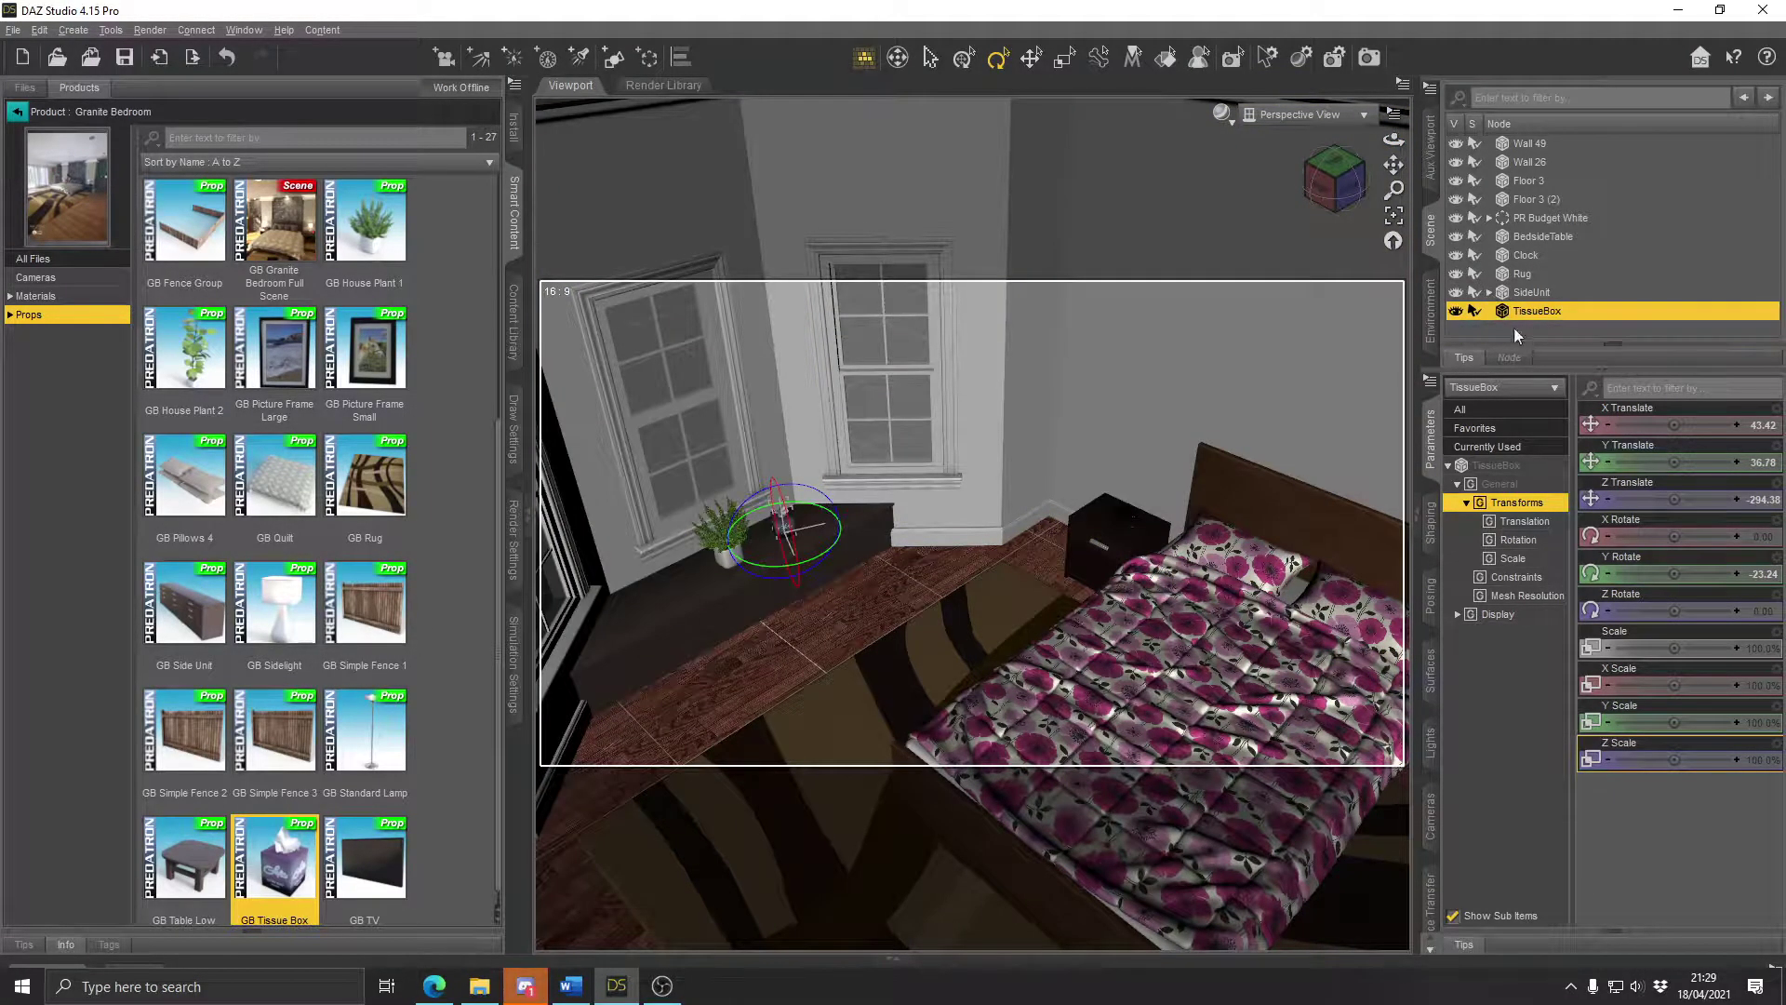
click(1514, 327)
double_click(188, 341)
click(1512, 330)
- Move the tall house plant beside the bedside table to about X 196.78 and Z -183.75, undoing the last vertical move
click(1030, 58)
drag(1133, 880, 1052, 498)
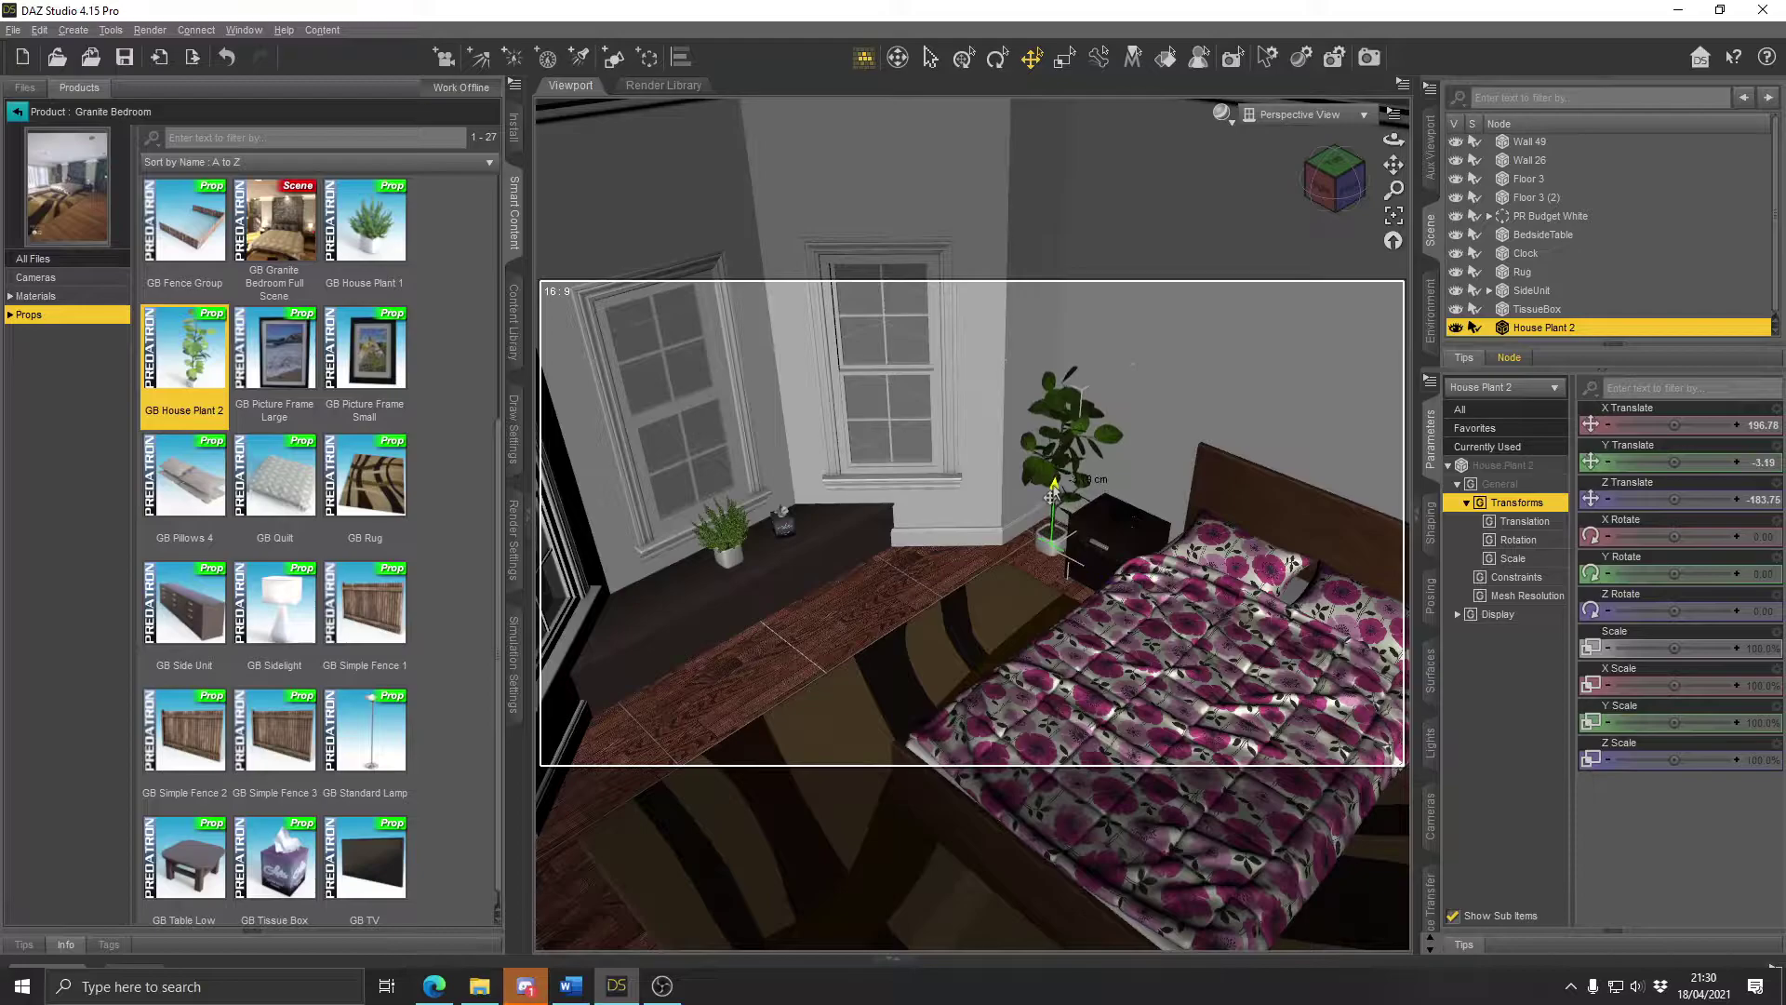
click(227, 58)
- Load GB Sidelight and place it on the bedside table at about X 202.25, Y 51.70 and Z -142.35
mouse_move(1392, 140)
mouse_down()
mouse_move(1432, 112)
mouse_move(1405, 130)
mouse_up()
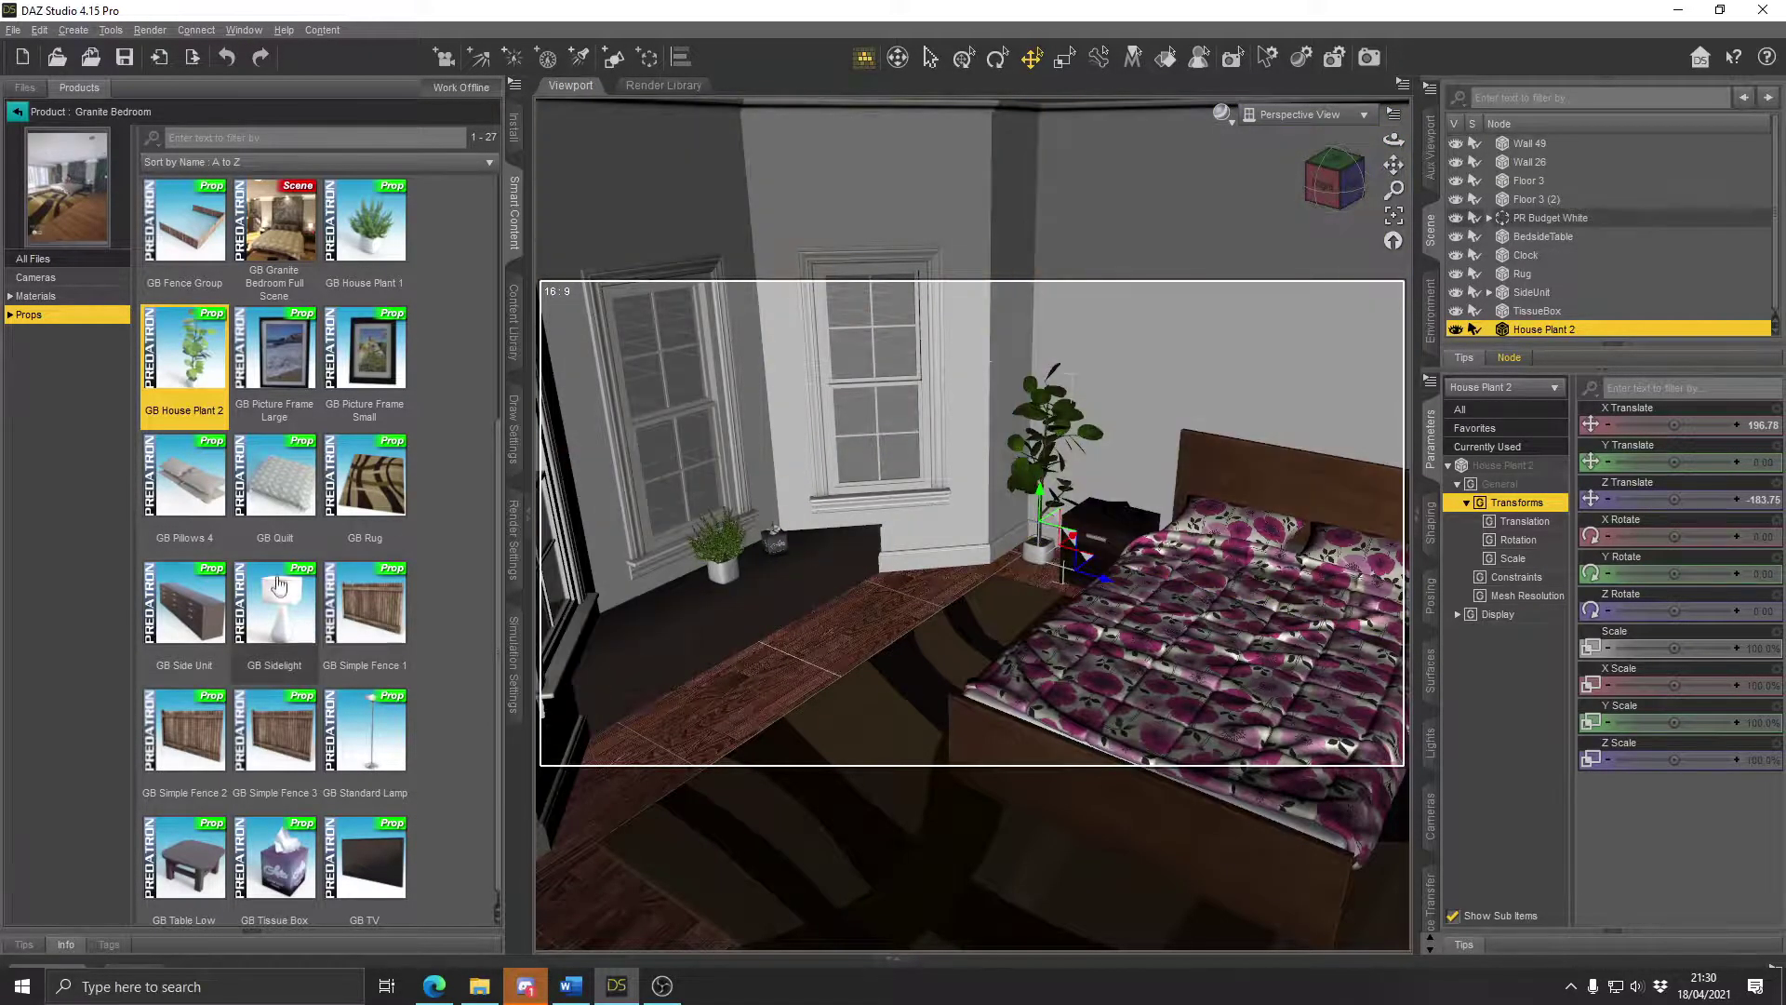
drag(276, 642, 1146, 534)
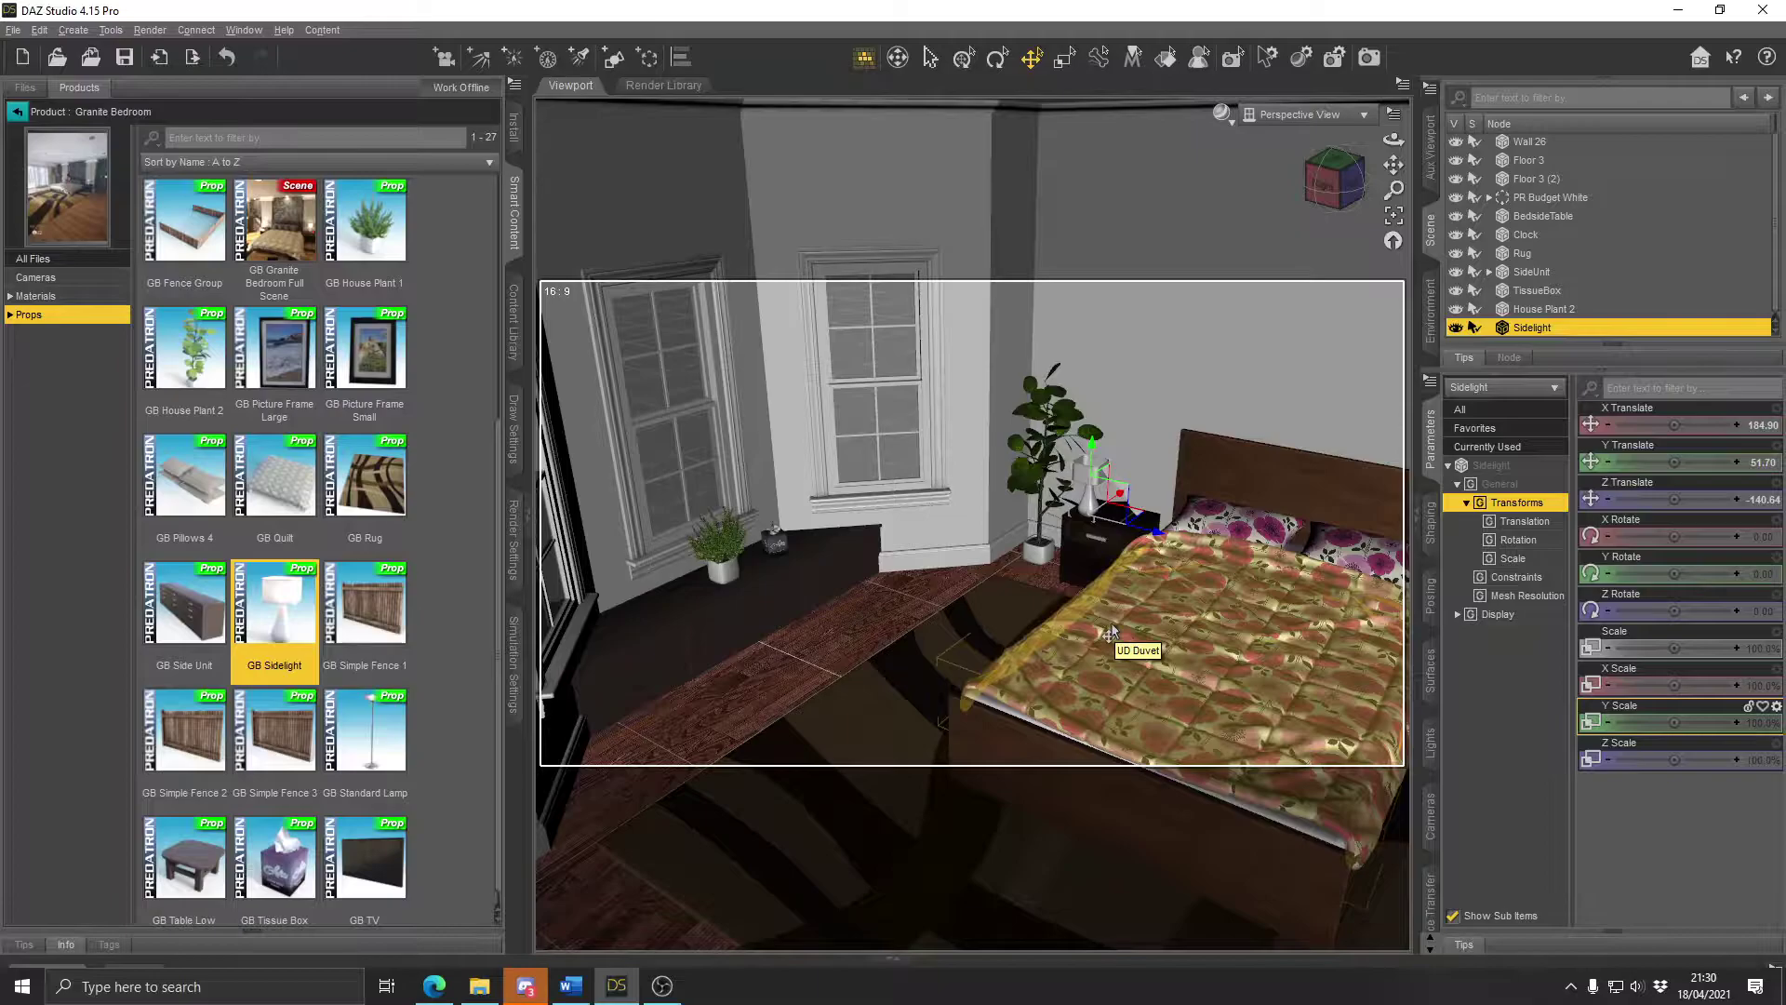
click(524, 985)
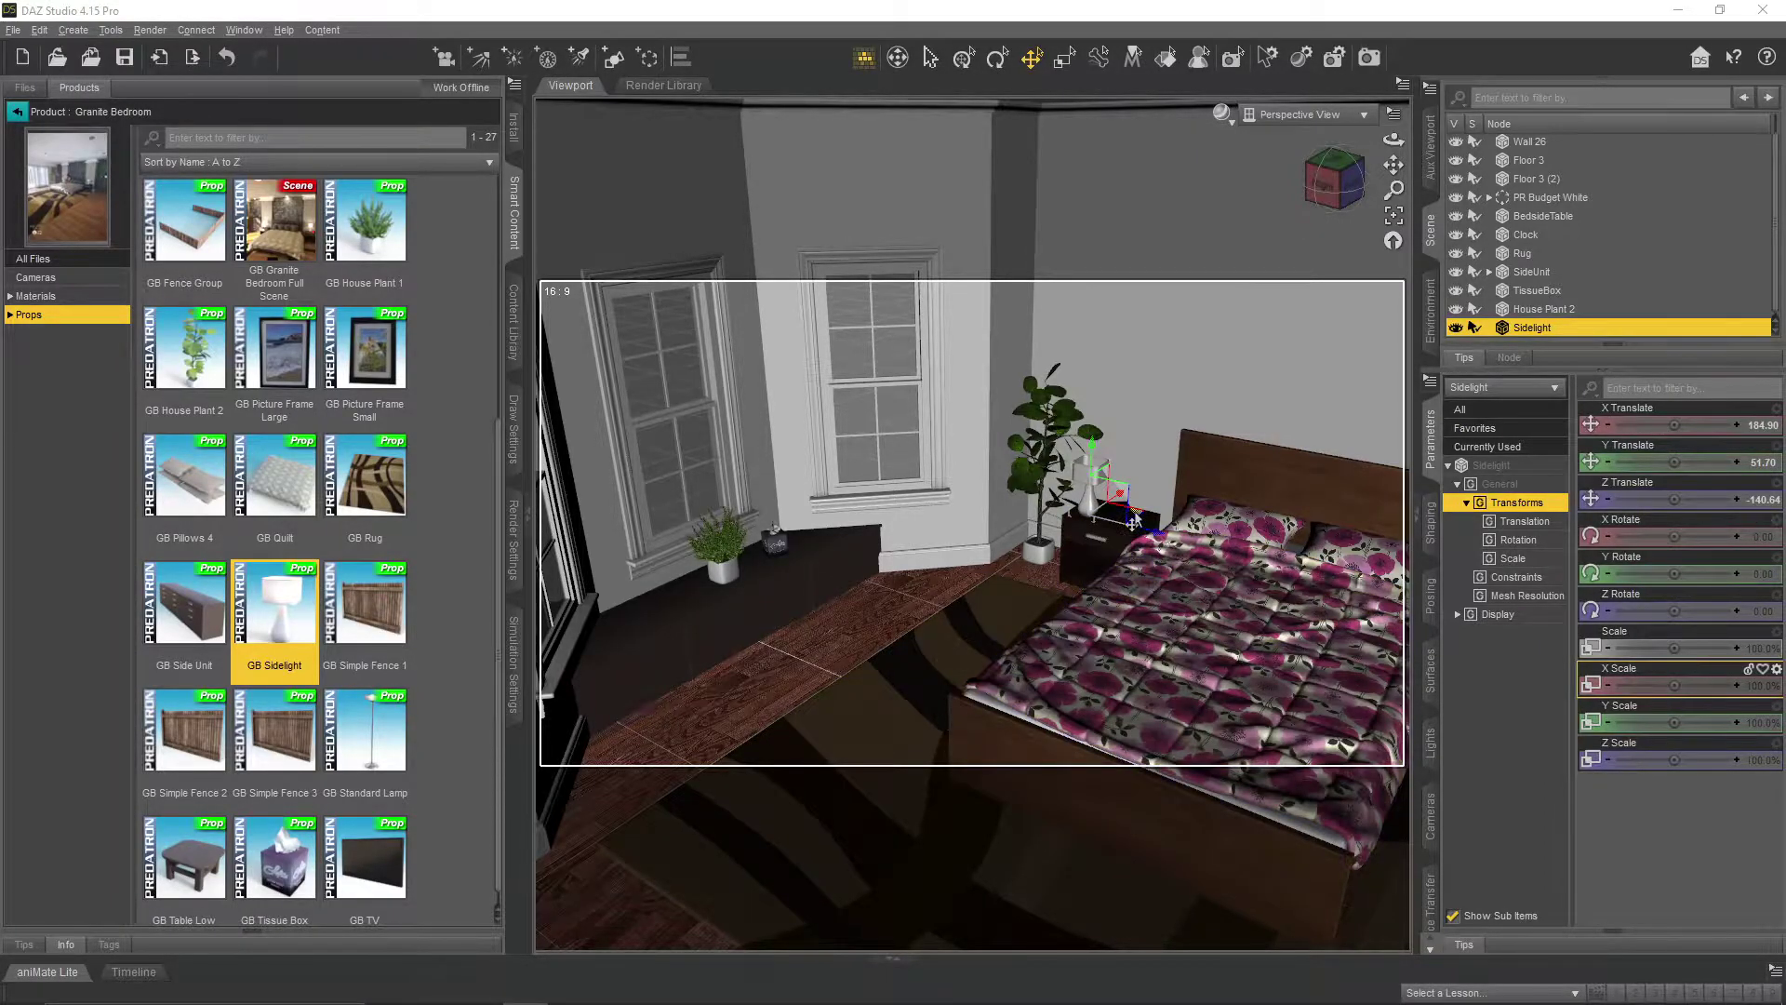
key(f)
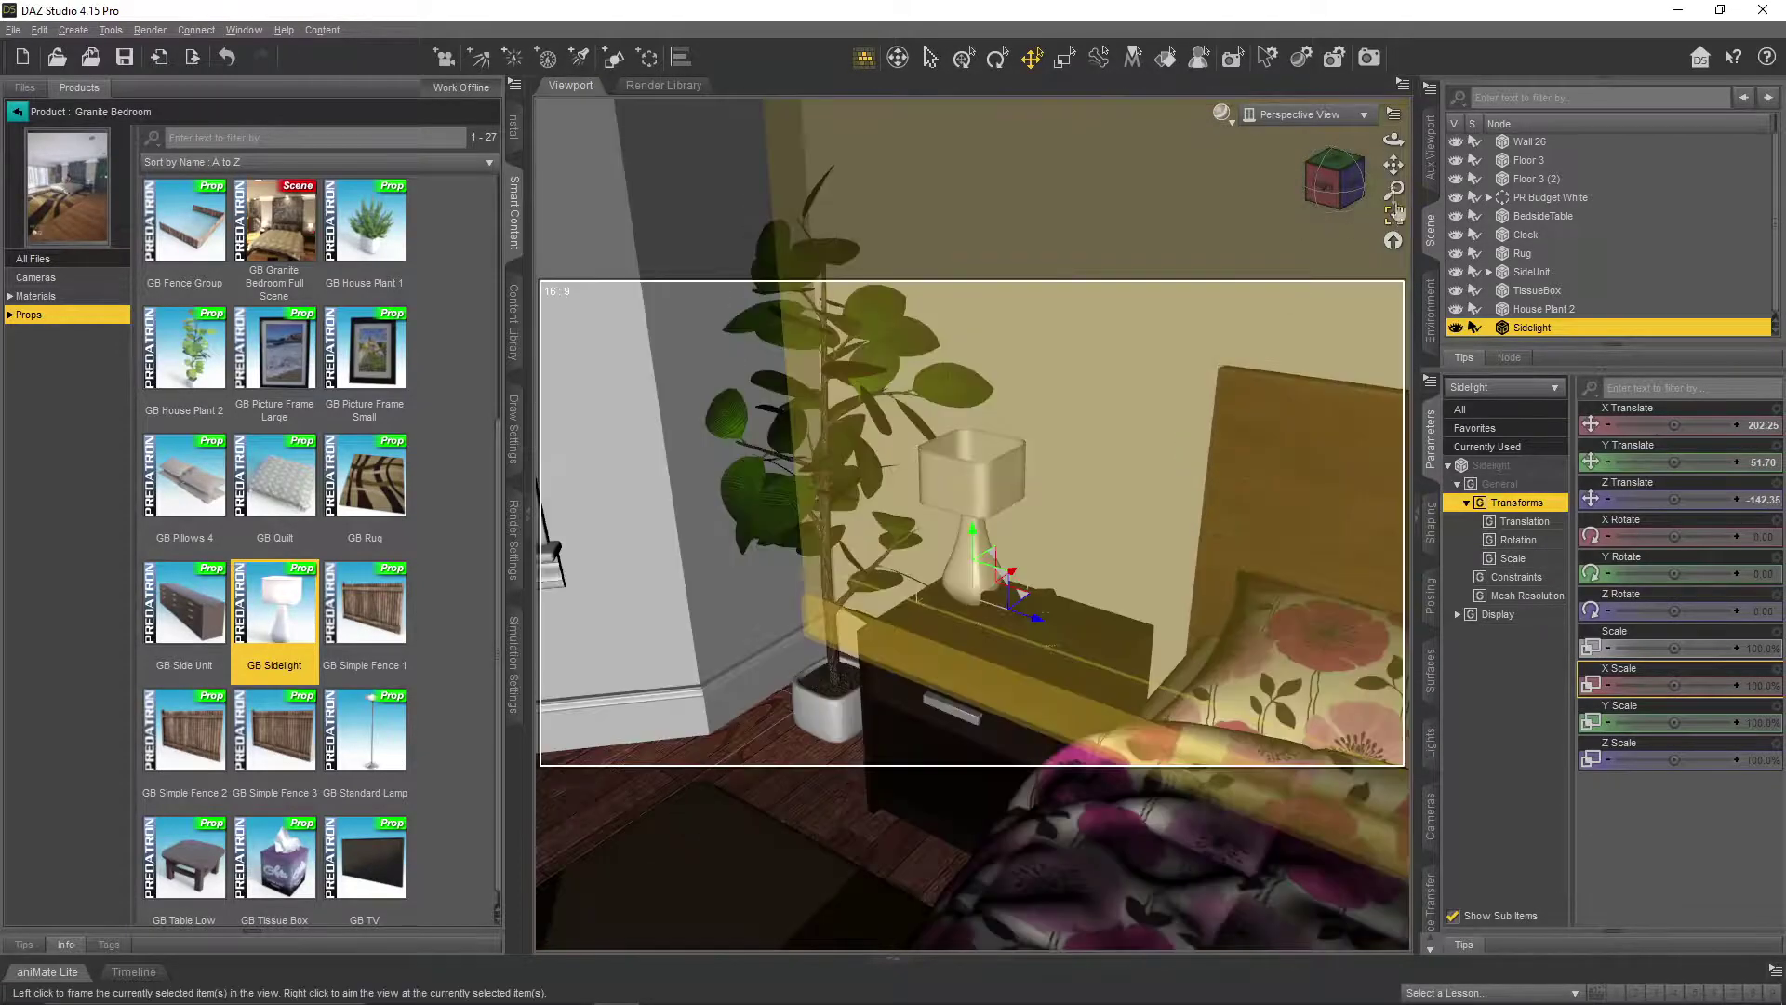
- Turn the lamp on the bedside table to about -44.85° around Y
drag(1392, 141, 1330, 144)
click(997, 58)
drag(1018, 725, 987, 742)
scroll(1141, 689, down, 5)
drag(1393, 140, 1451, 135)
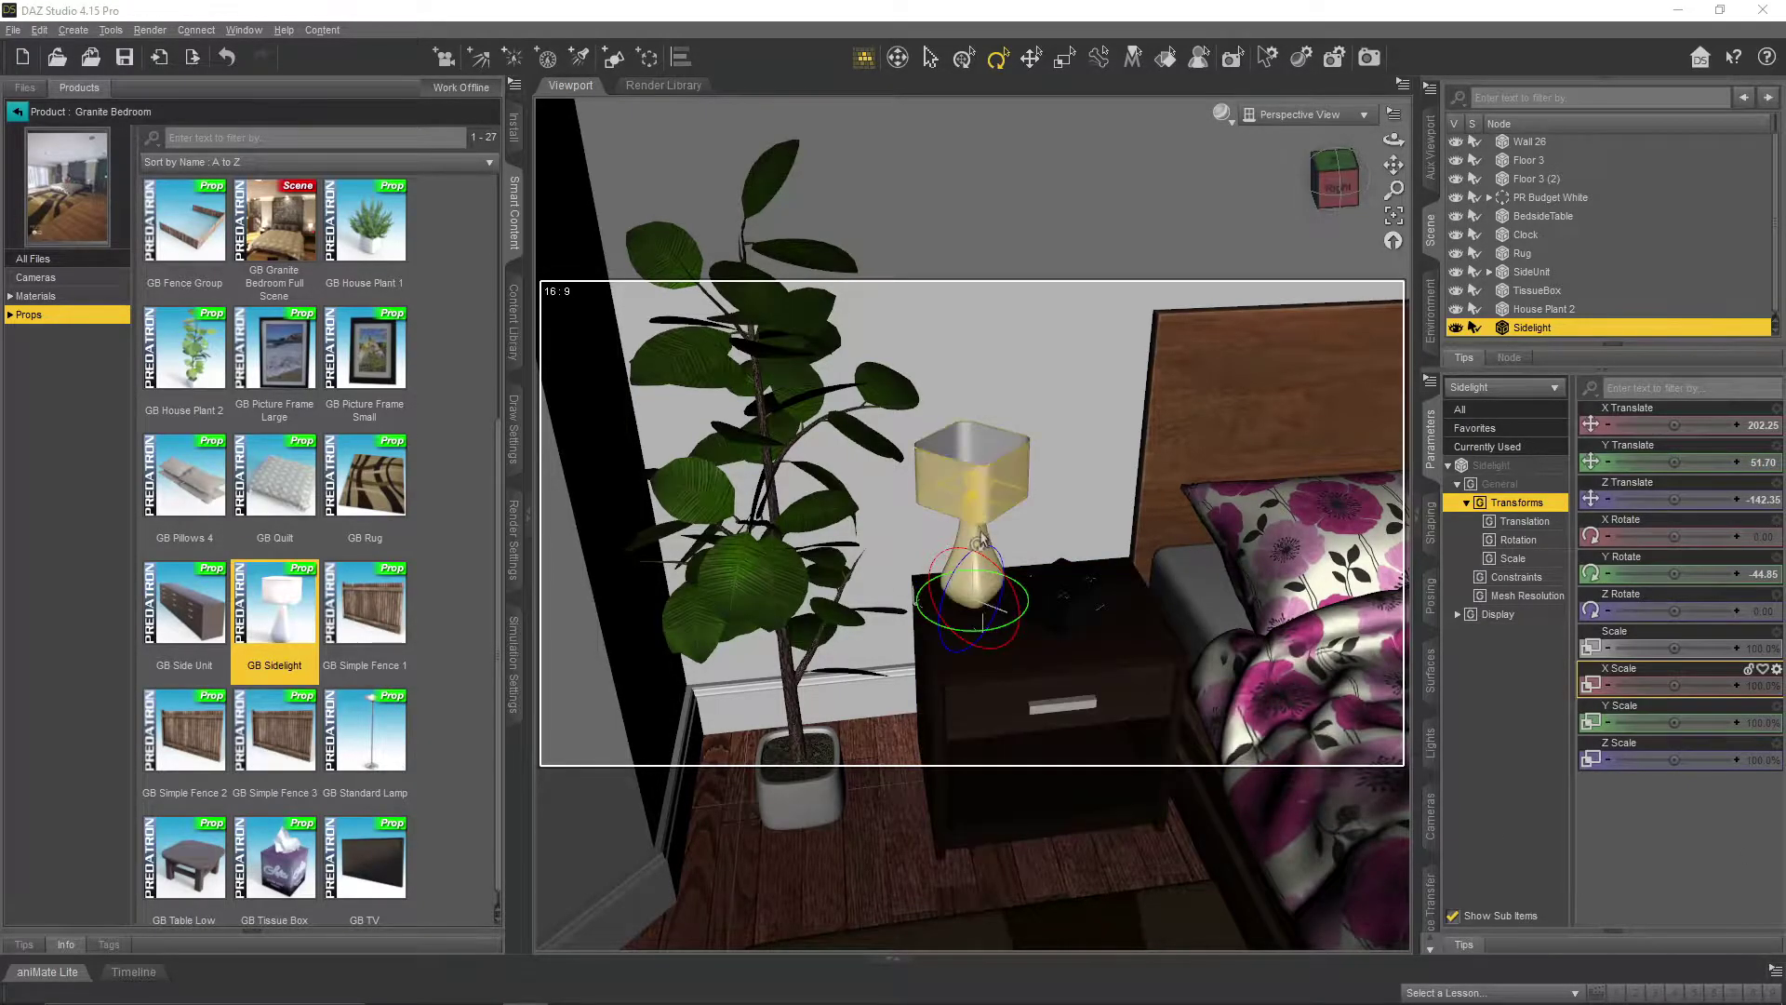
- Browse the Granite Bedroom props and load GB Picture Frame Large into the scene
drag(1393, 140, 1395, 112)
scroll(1088, 399, down, 8)
right_drag(1393, 177, 1394, 181)
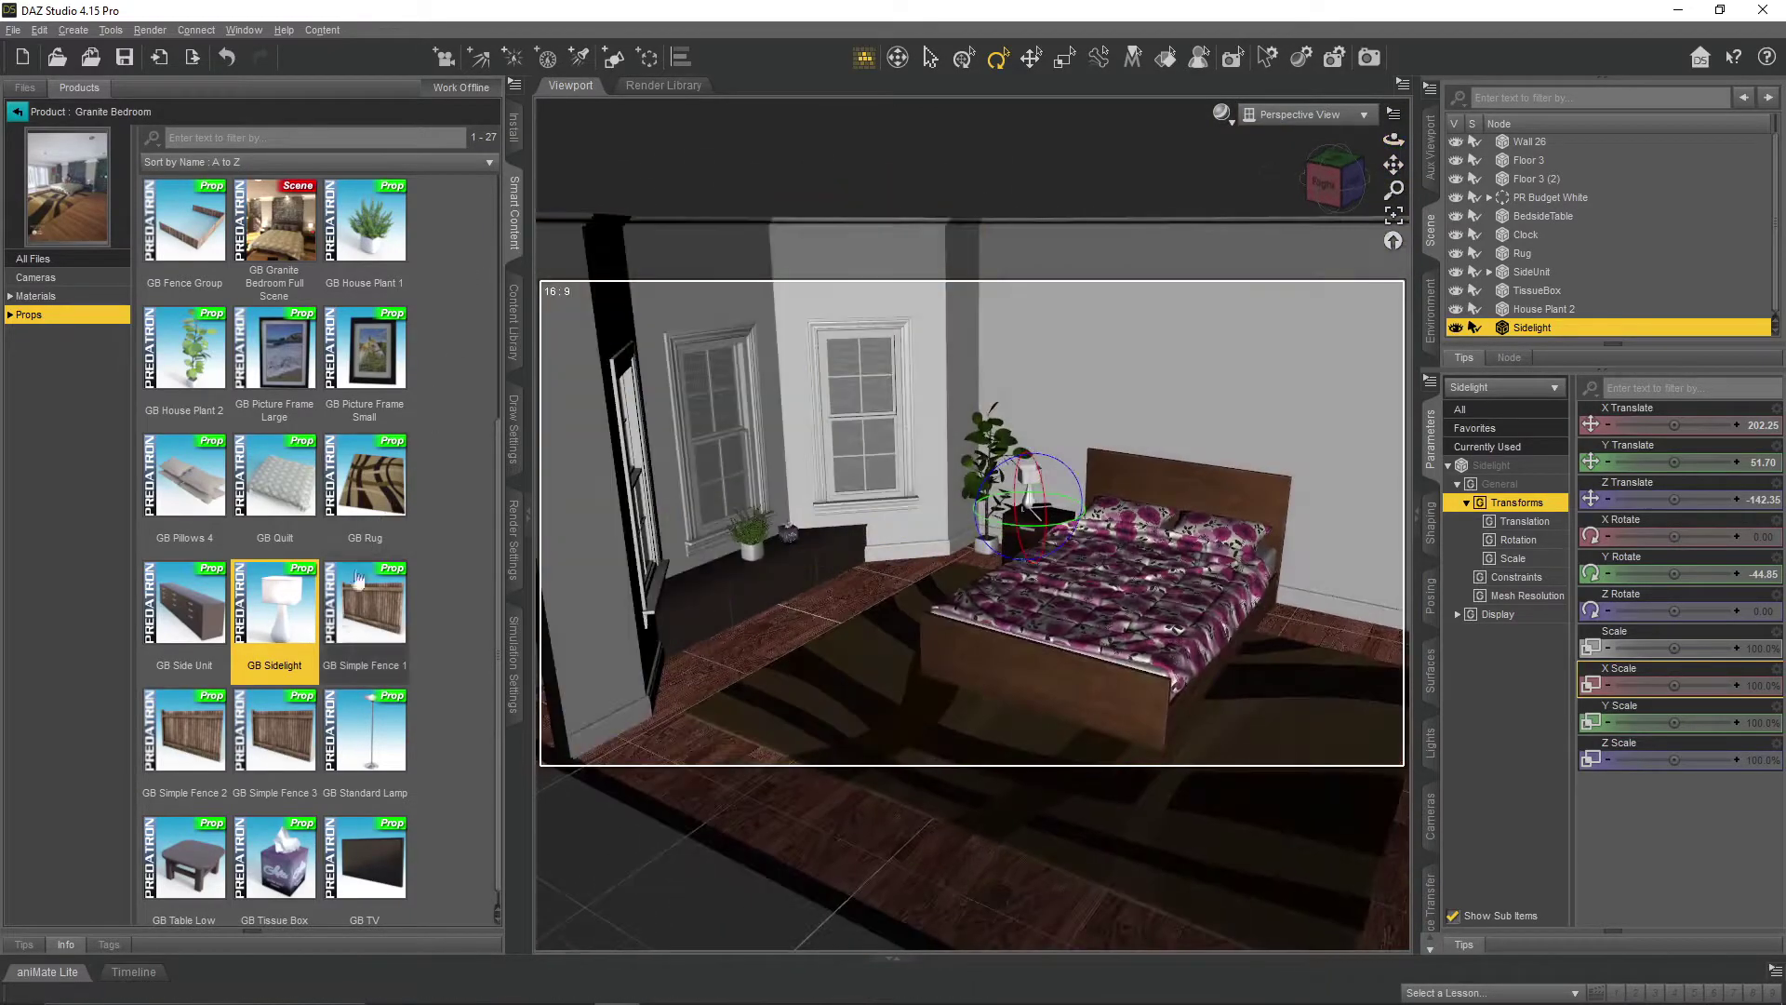
scroll(362, 855, down, 1)
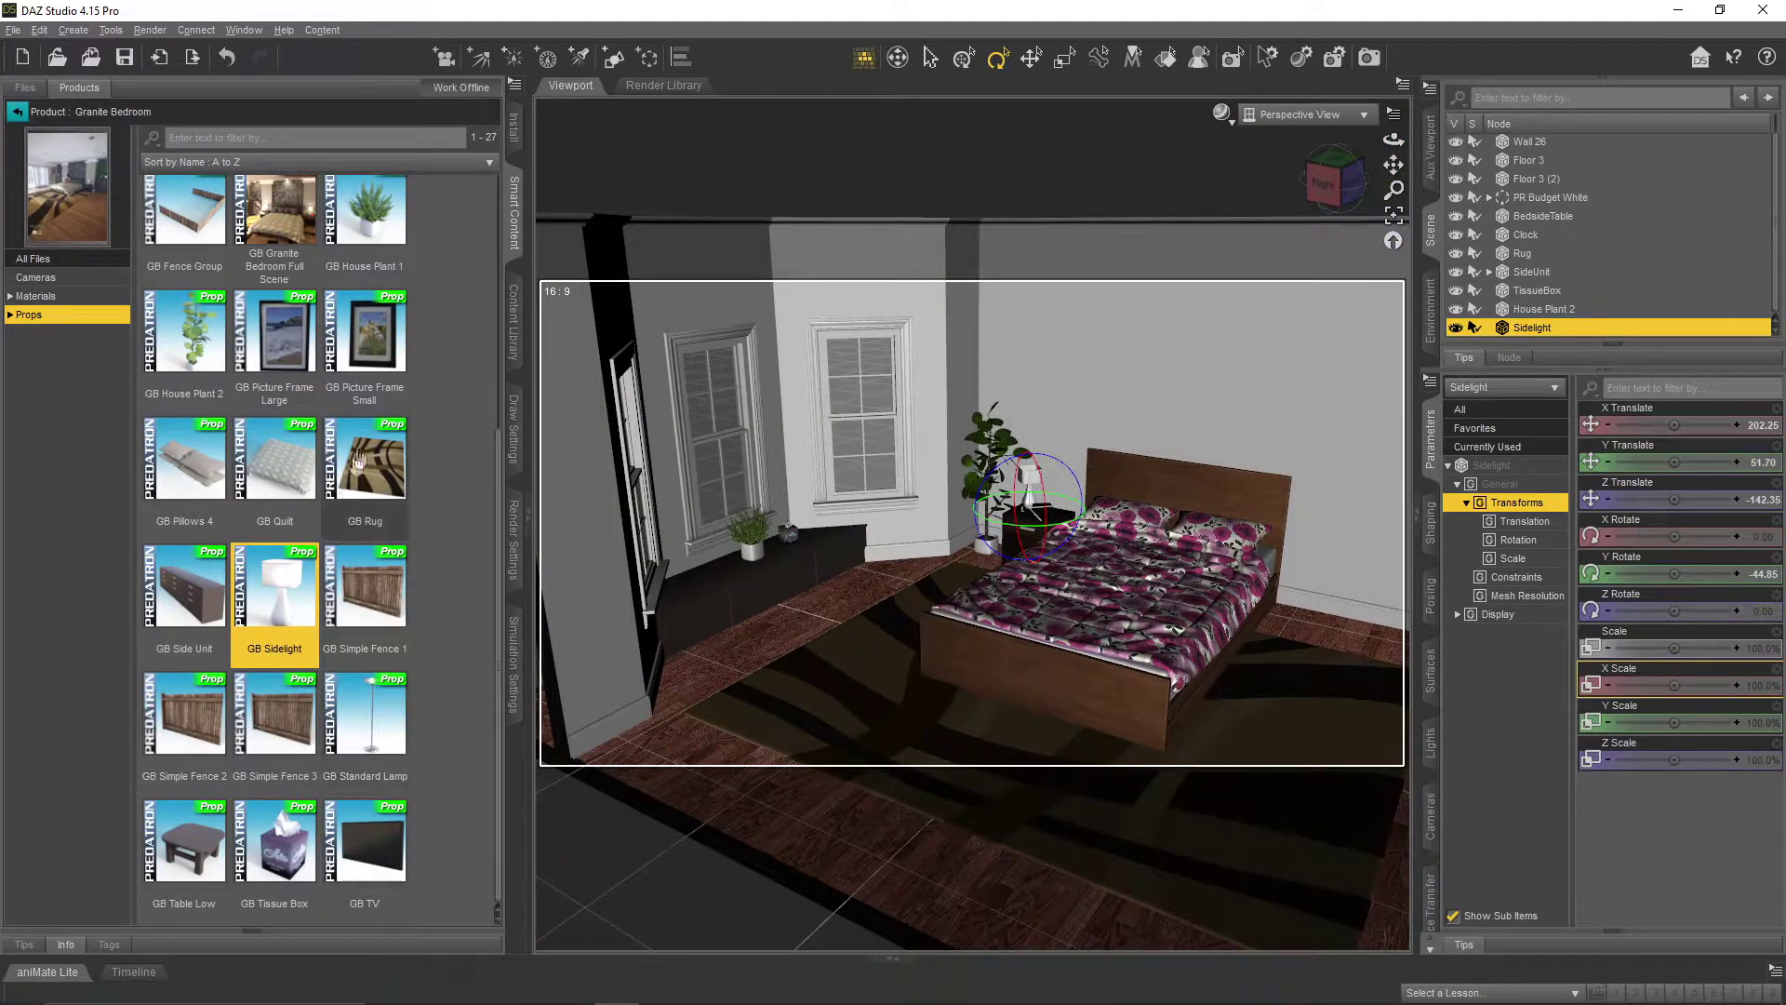
scroll(327, 395, up, 3)
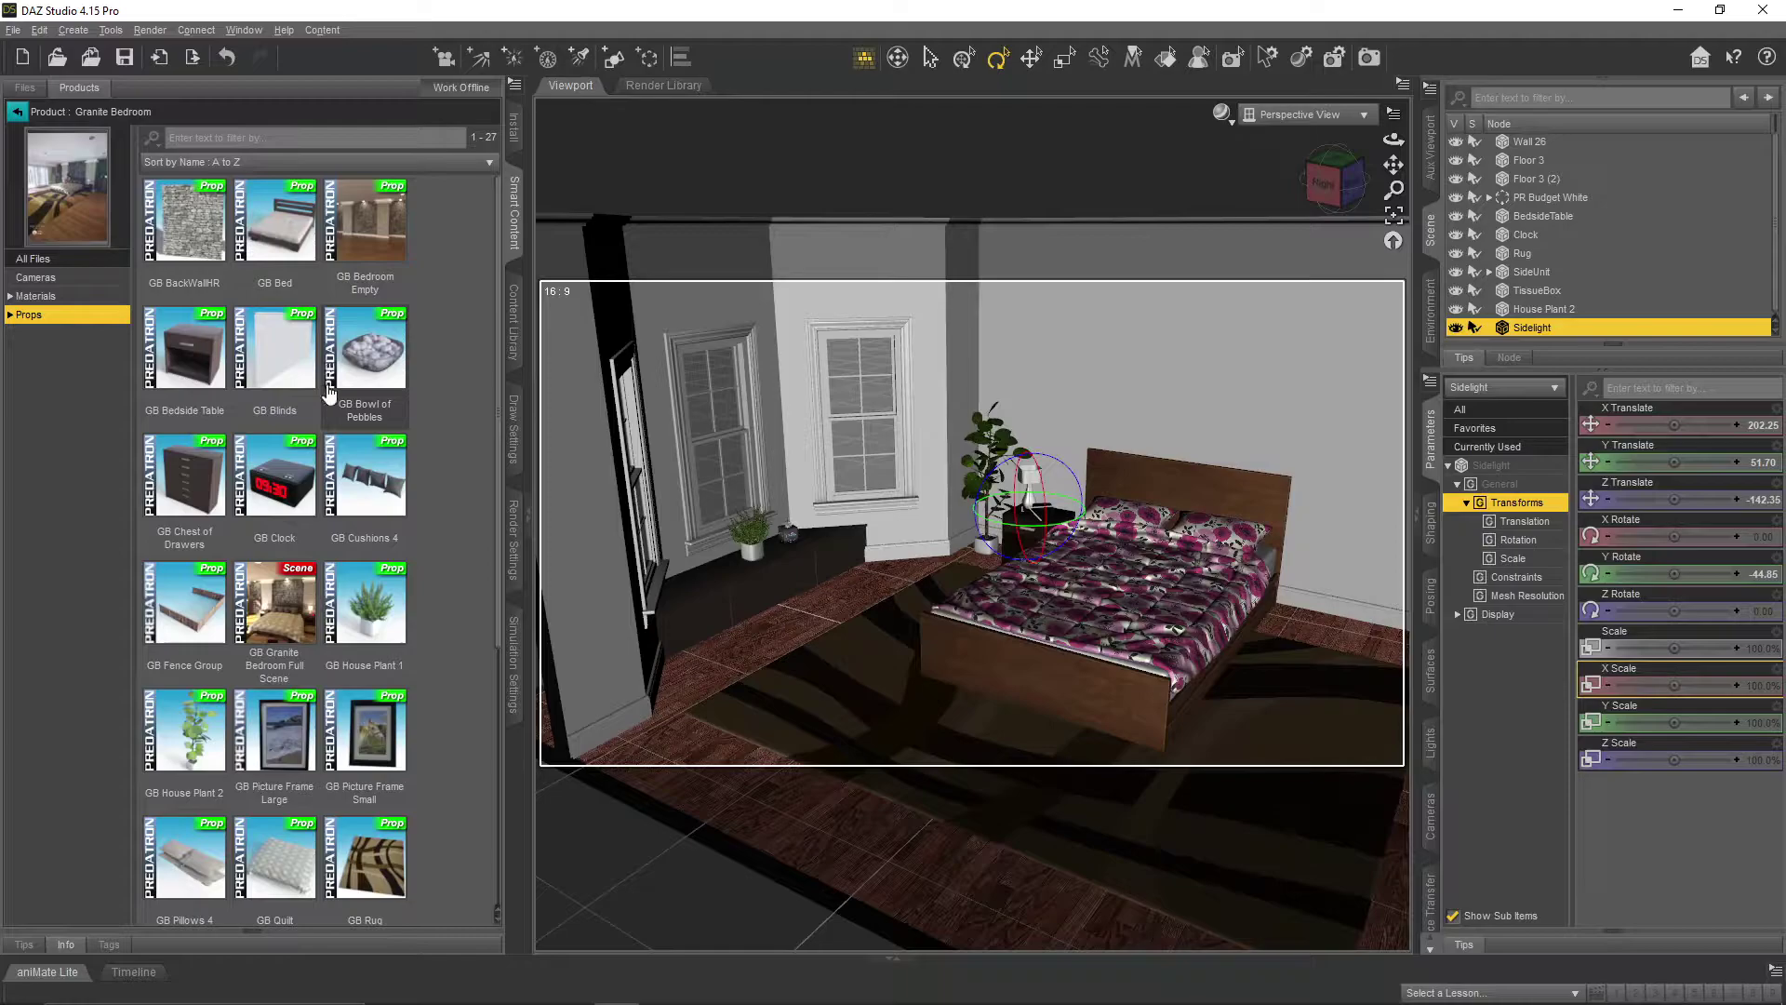
double_click(296, 748)
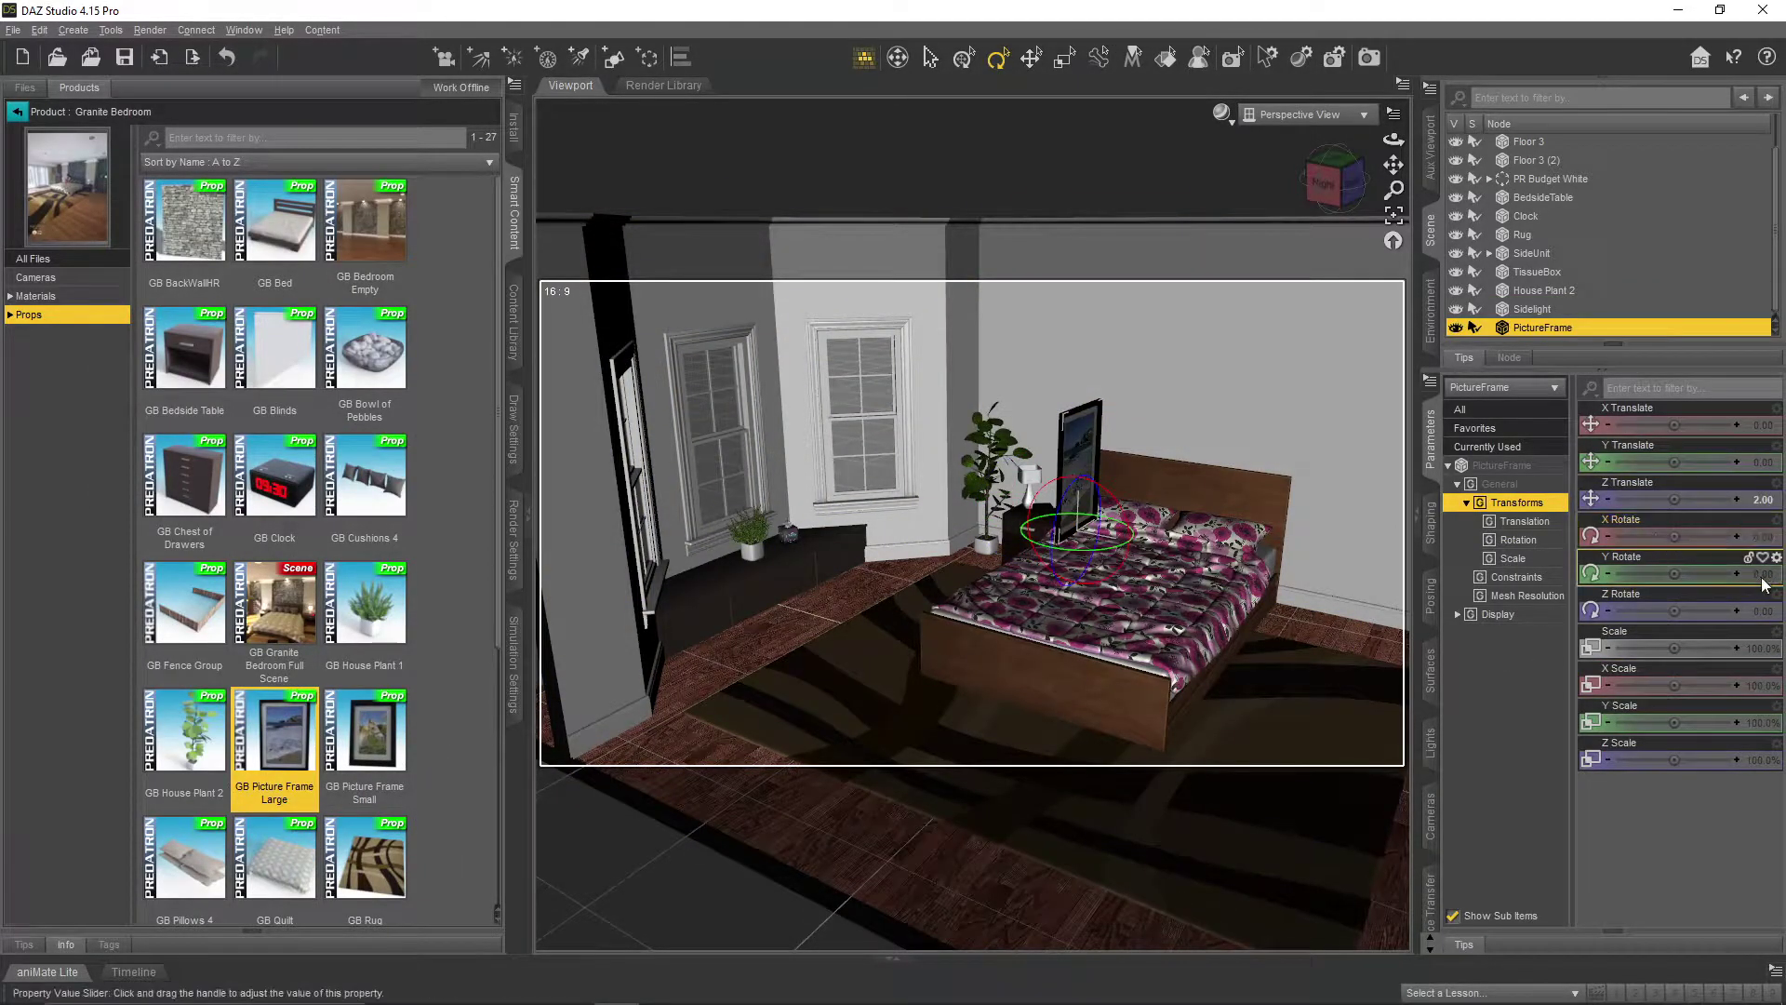
- Set the large picture frame's Y rotation to -90° and move it to the wall above the headboard at about X 224.60
text(-90)
key(Return)
click(1031, 58)
drag(1079, 532, 1173, 479)
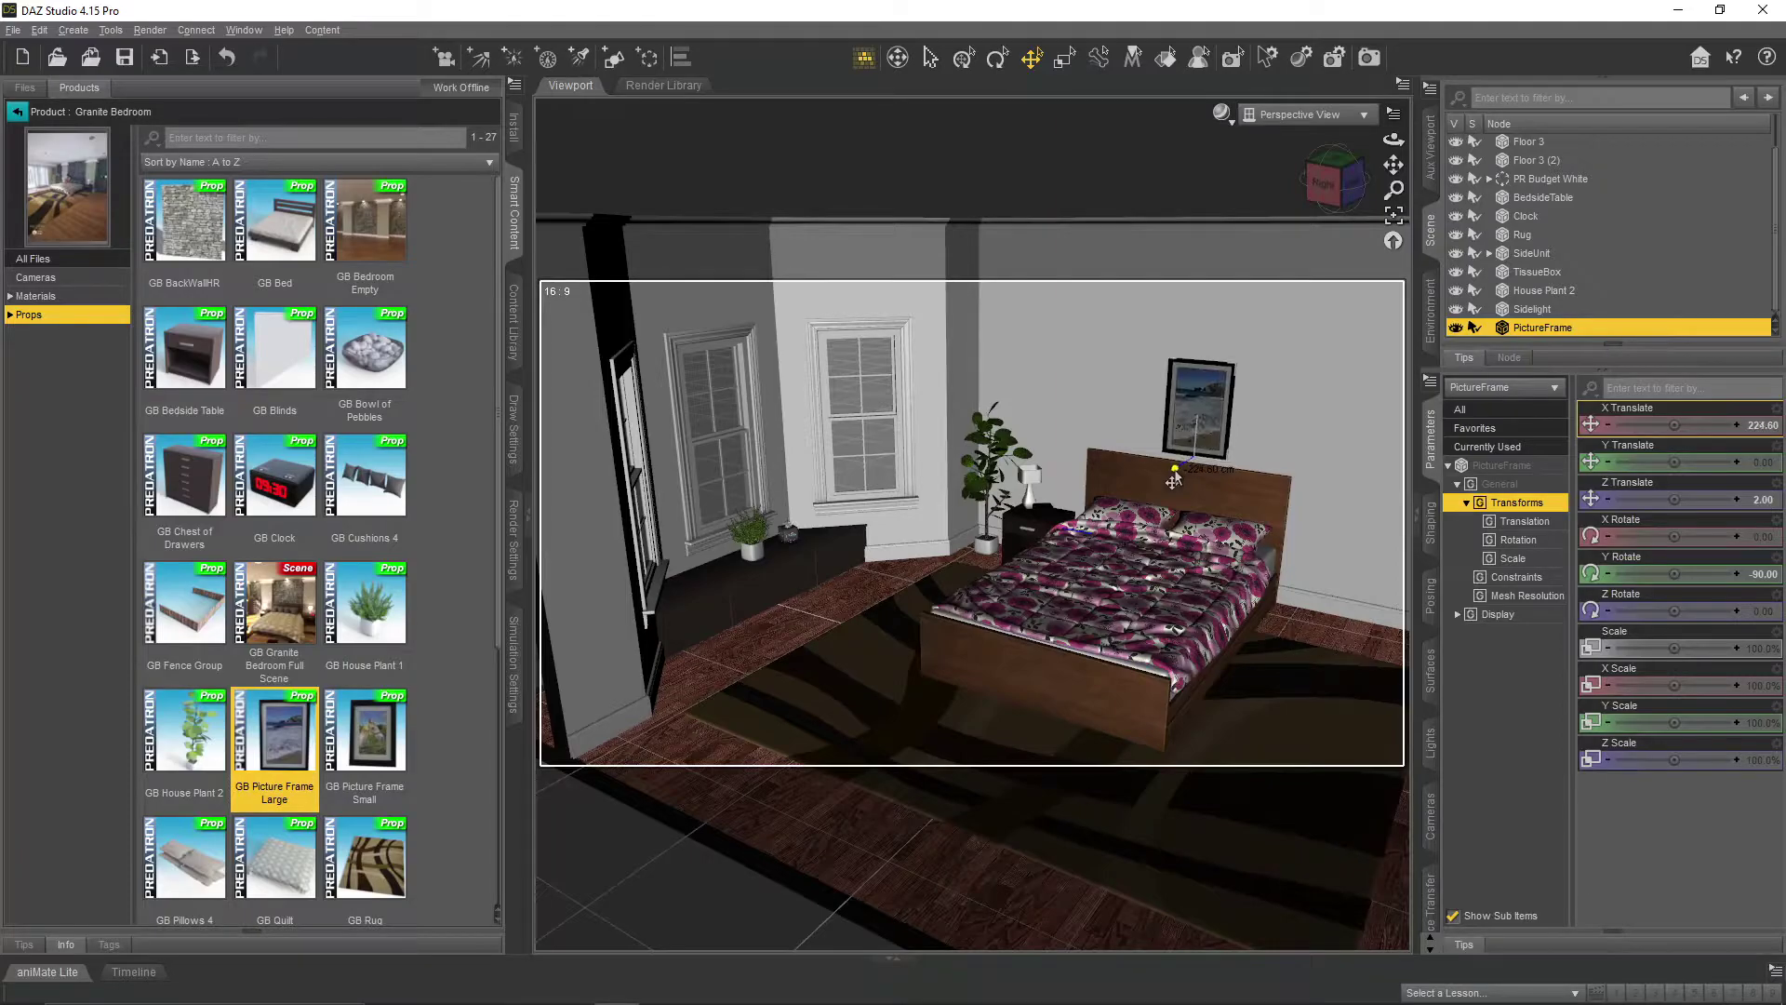
- Push the large picture frame back against the wall behind the headboard, to about X 227.46
click(1394, 215)
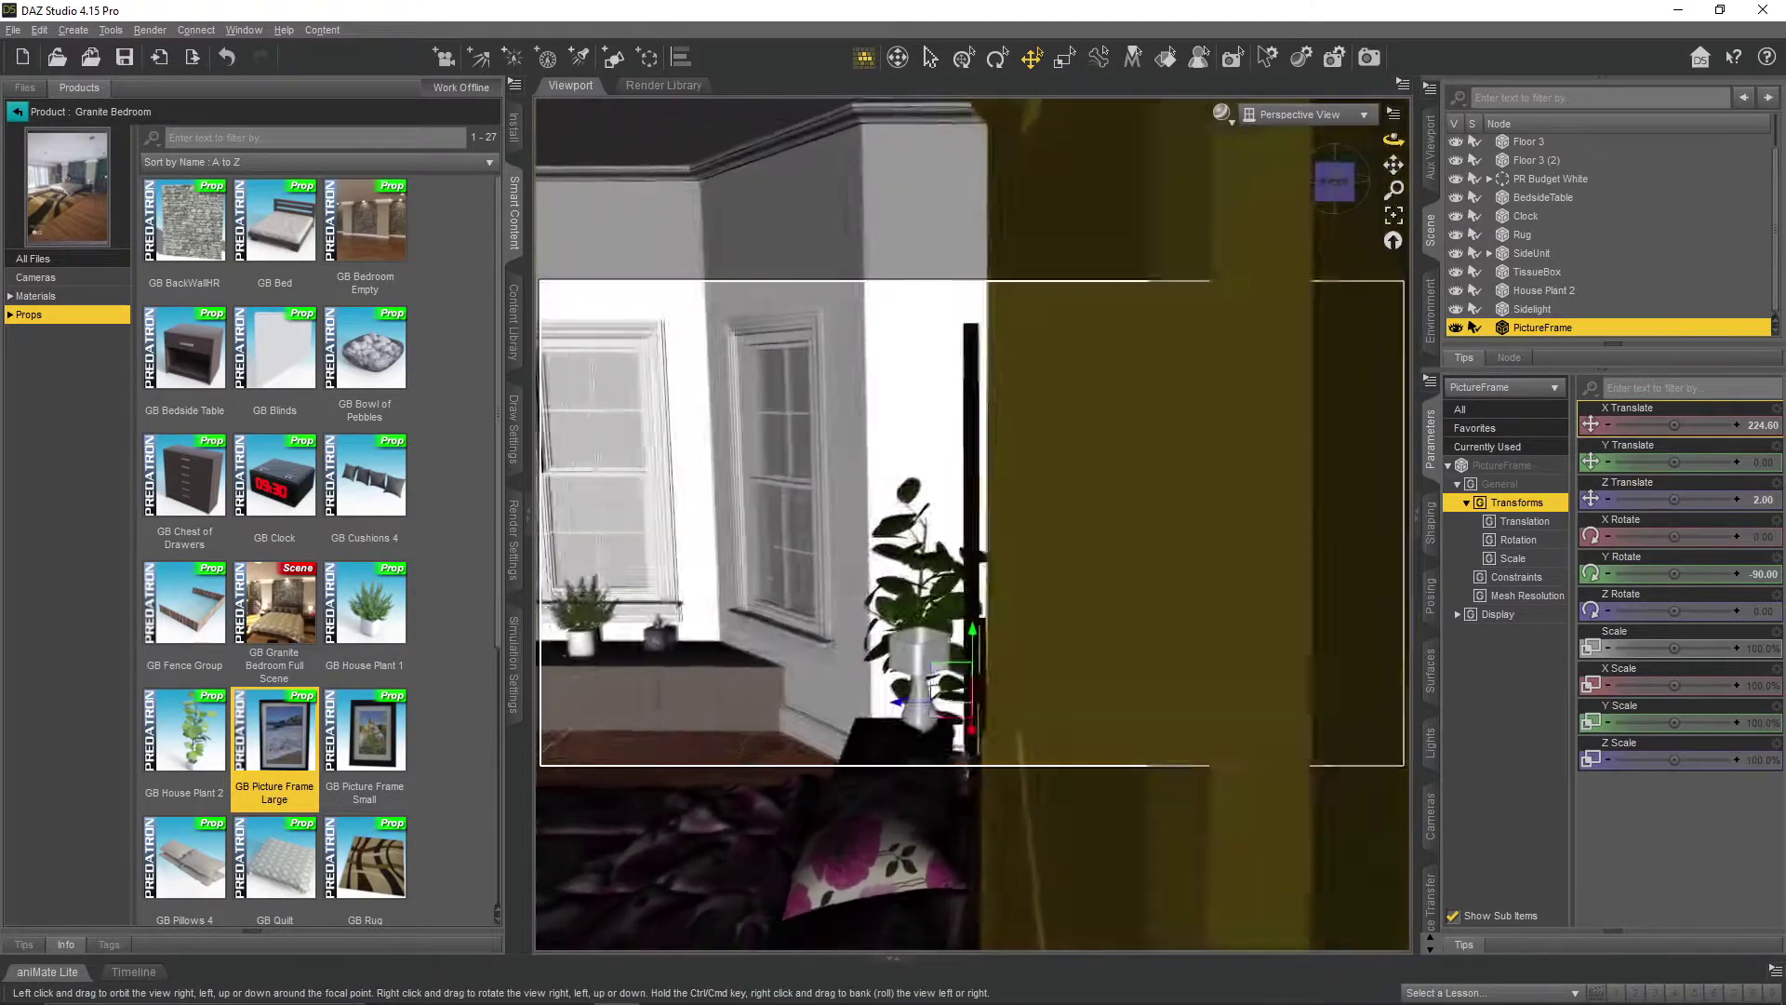
drag(896, 715, 908, 704)
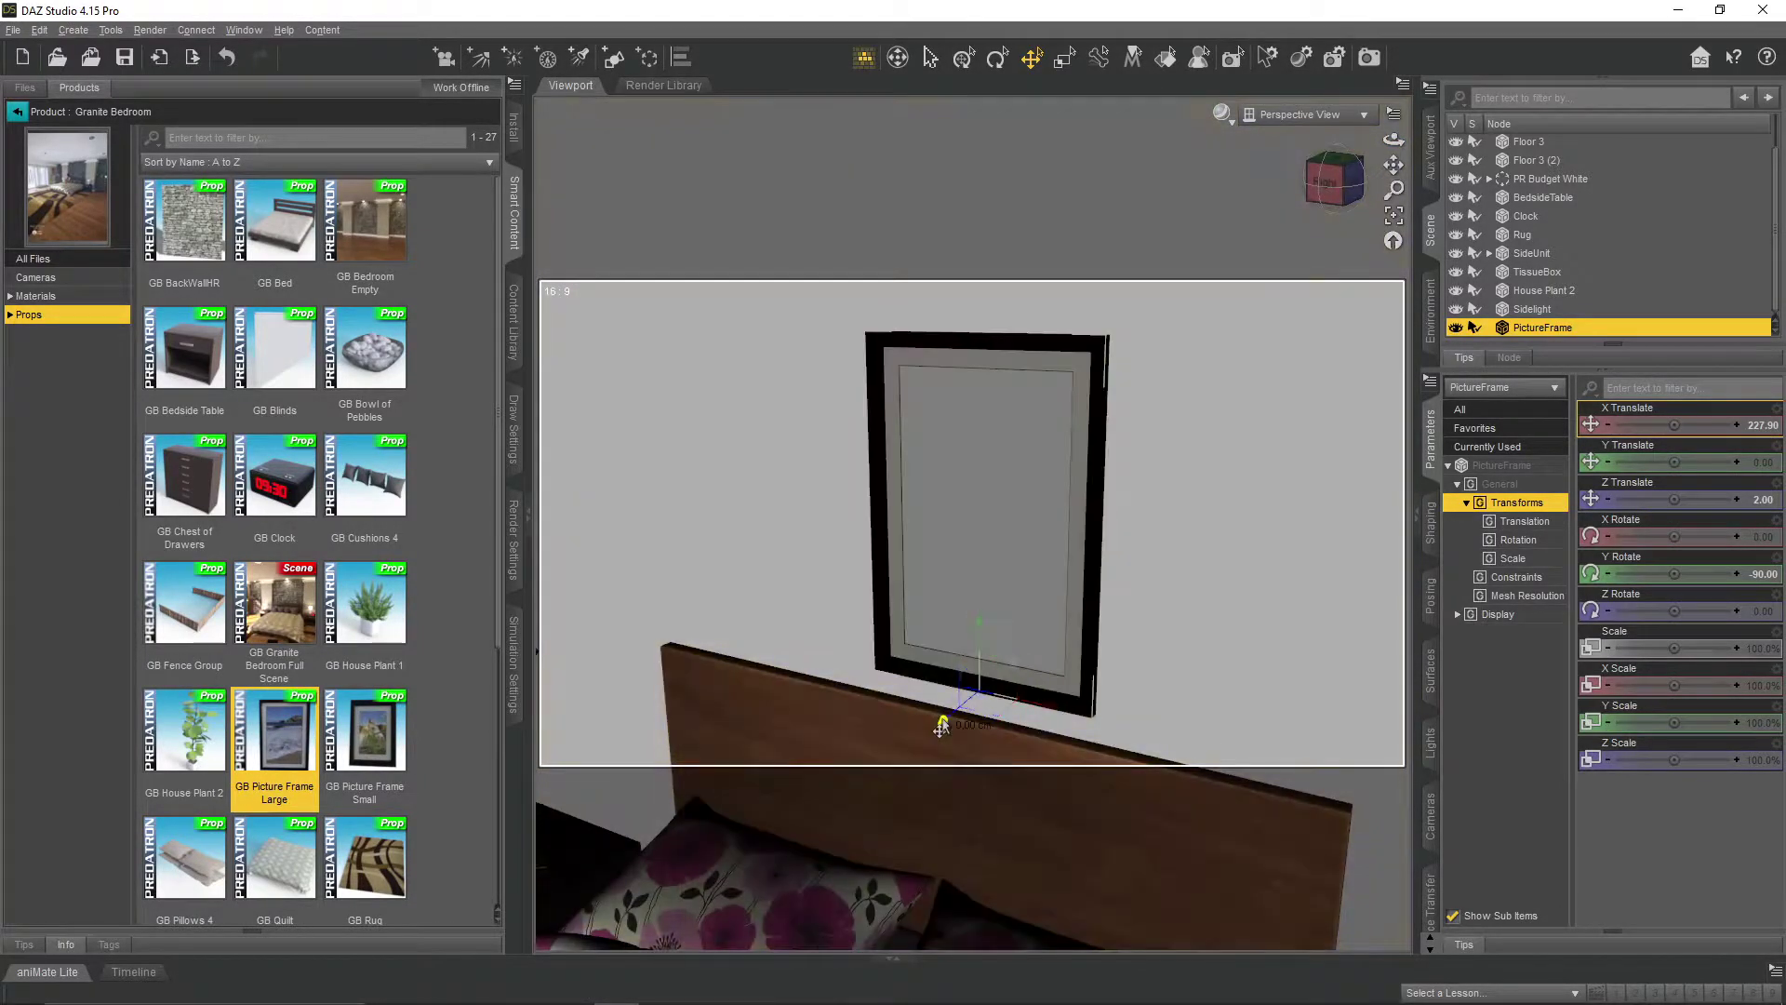
drag(942, 727, 939, 728)
- Raise the picture frame to about Y 39.61 and shift it along the wall to about Z -9.72
mouse_move(1394, 140)
mouse_down()
mouse_move(1306, 139)
mouse_move(1393, 145)
mouse_move(1393, 131)
mouse_up()
scroll(1168, 443, down, 5)
drag(973, 524, 973, 457)
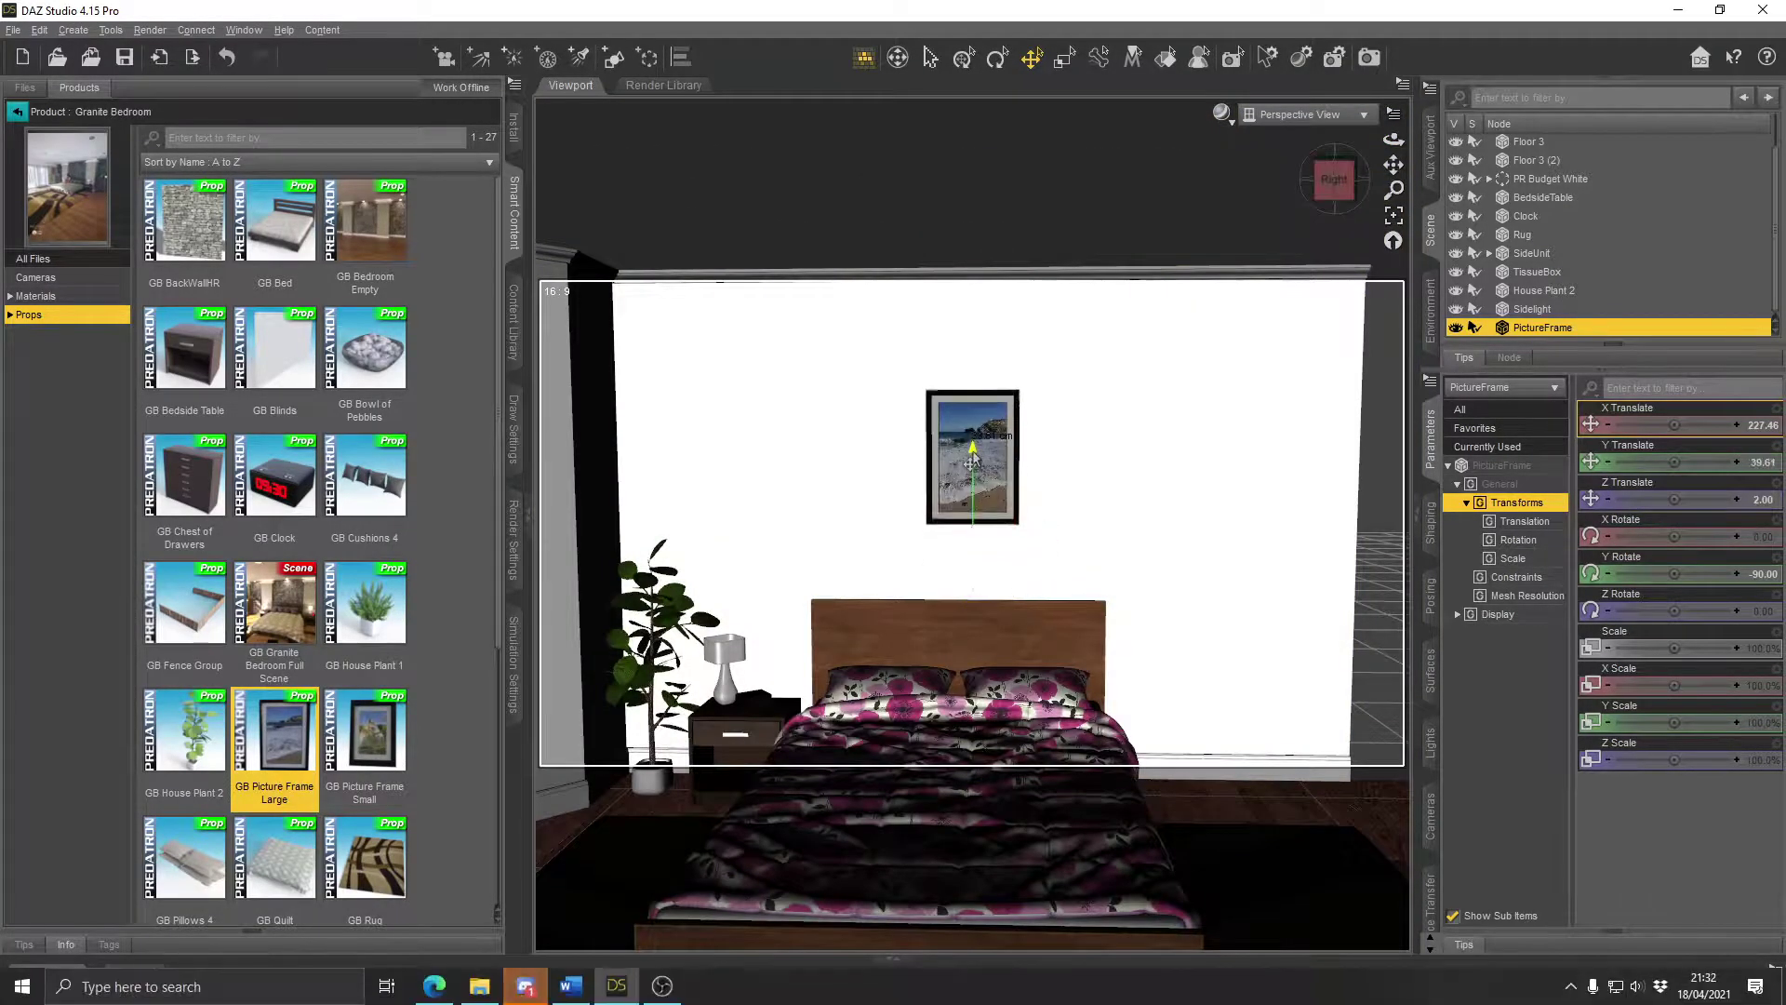
drag(1049, 532, 1030, 530)
- Examine the picture's placement and the corner between the bay windows and the bed from several distances
mouse_move(1392, 143)
mouse_down()
mouse_move(1339, 156)
mouse_move(1442, 165)
mouse_move(1409, 125)
mouse_up()
scroll(1003, 419, up, 5)
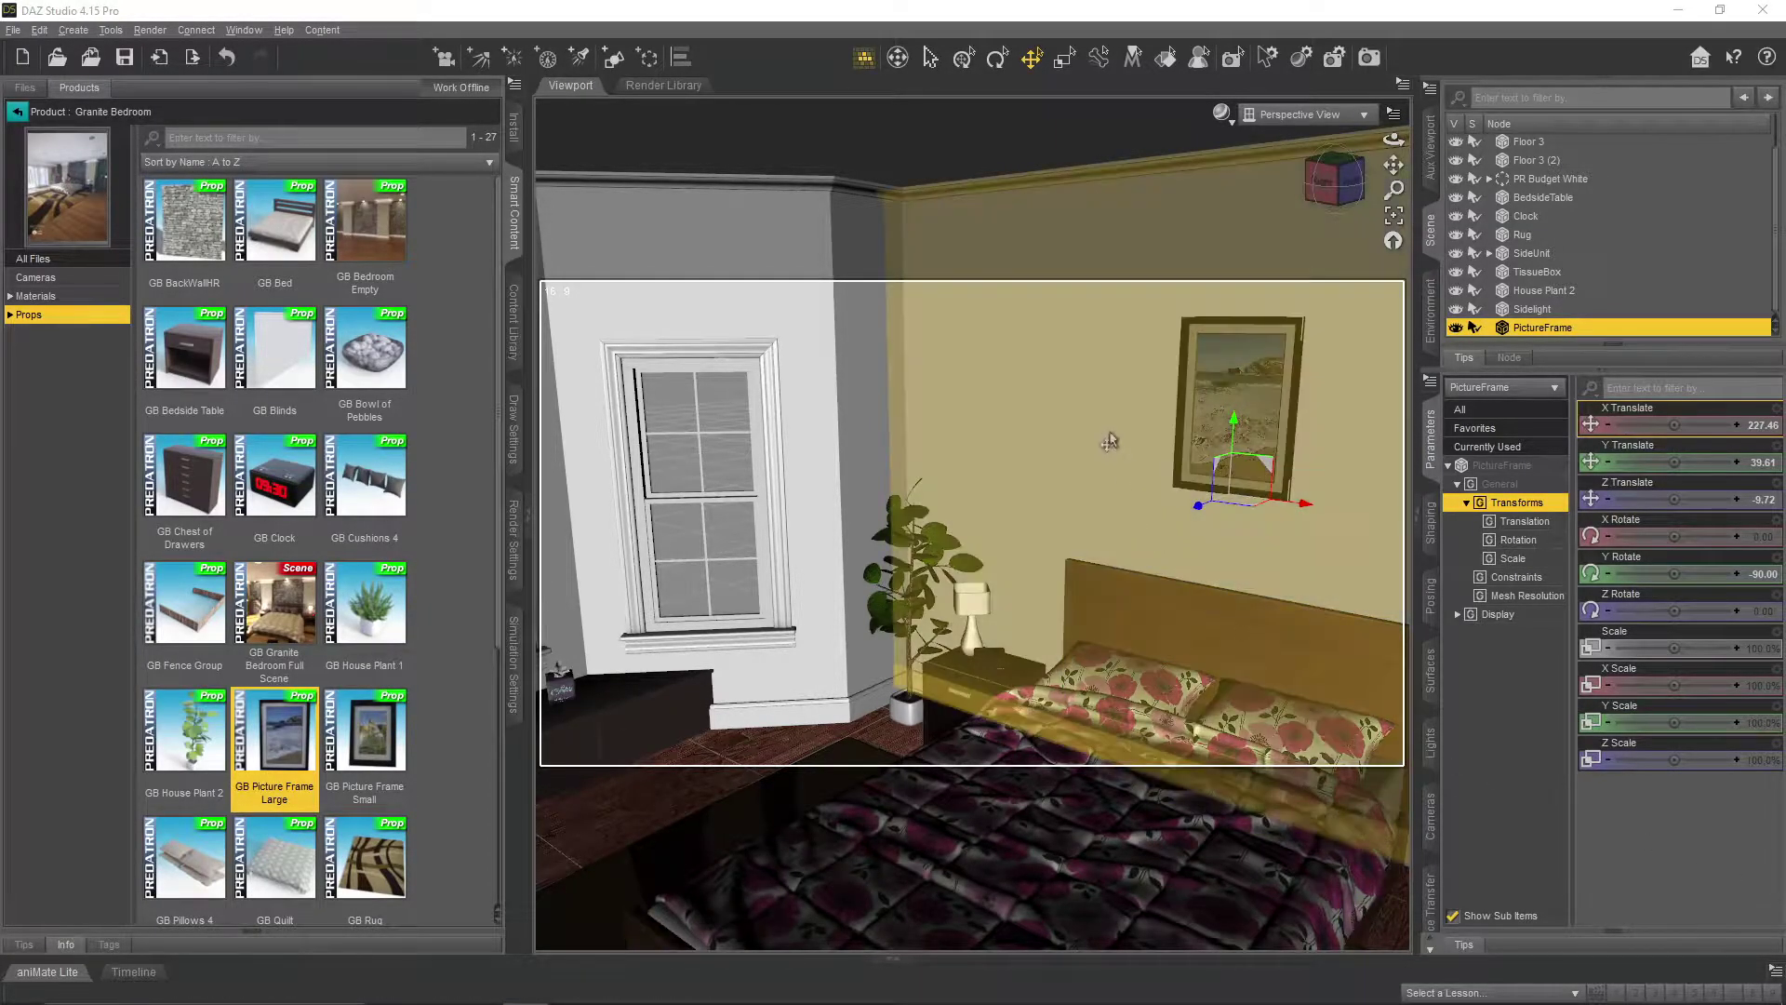
click(1113, 441)
scroll(1090, 489, down, 4)
click(1205, 450)
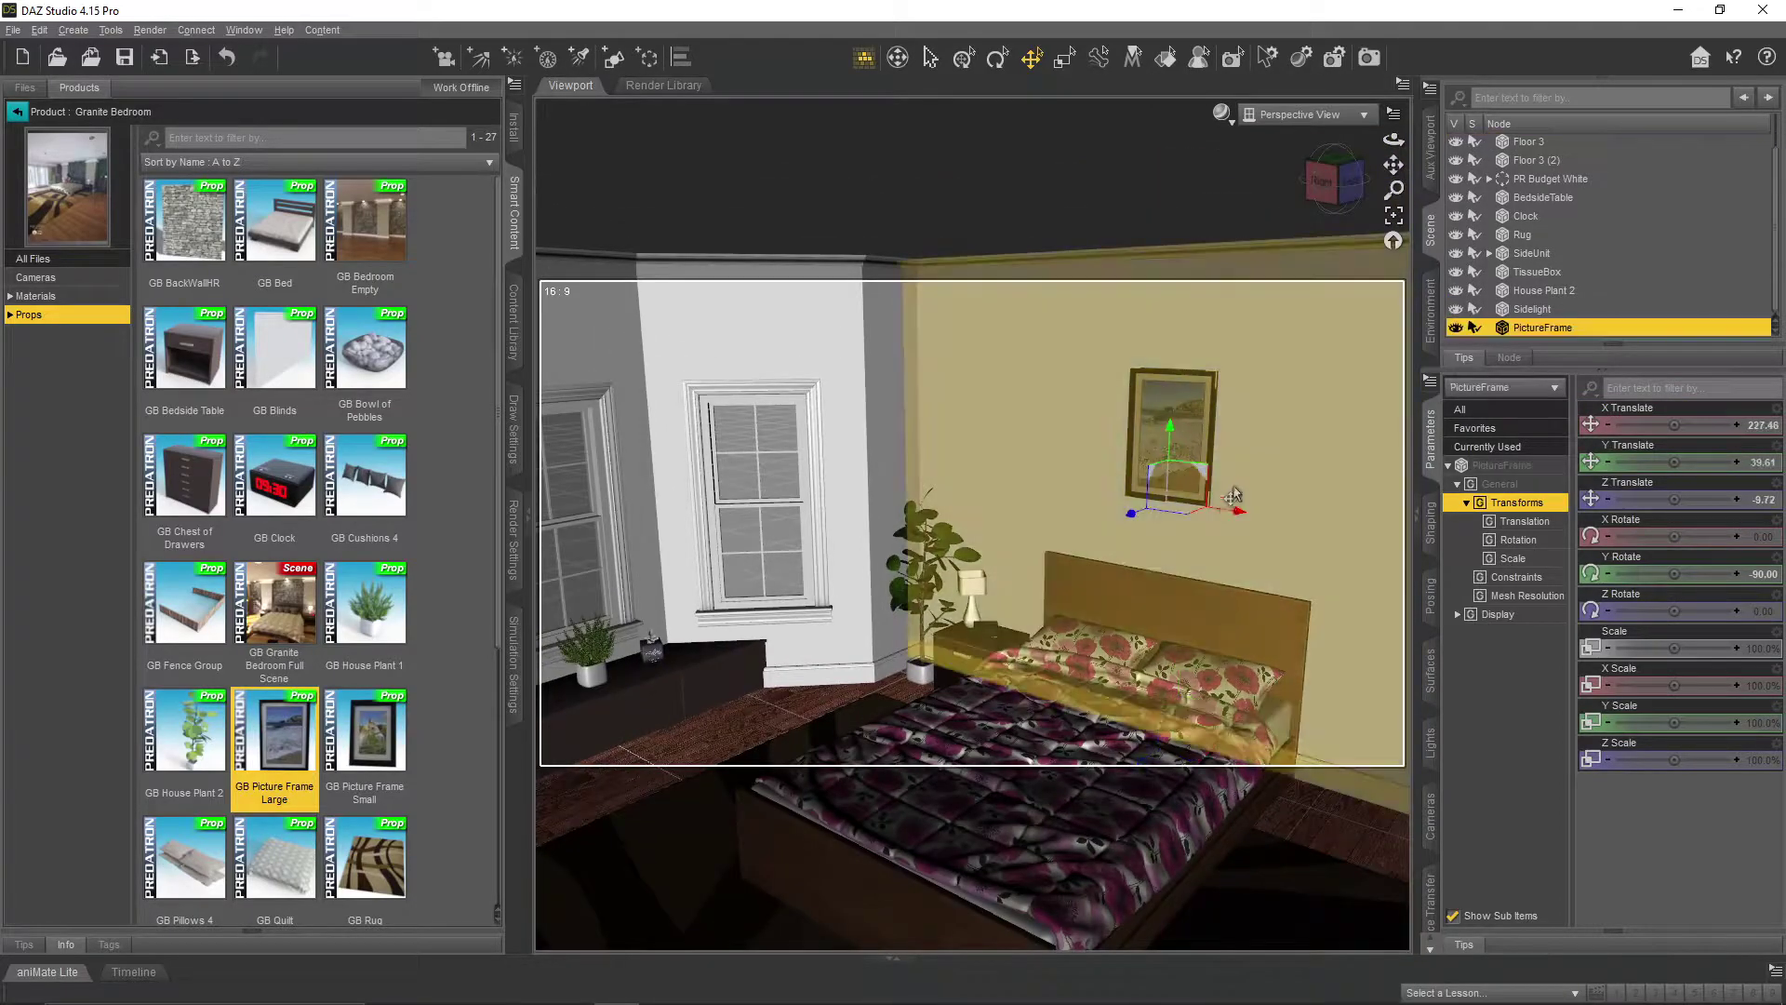
scroll(1228, 453, up, 4)
scroll(1103, 442, down, 8)
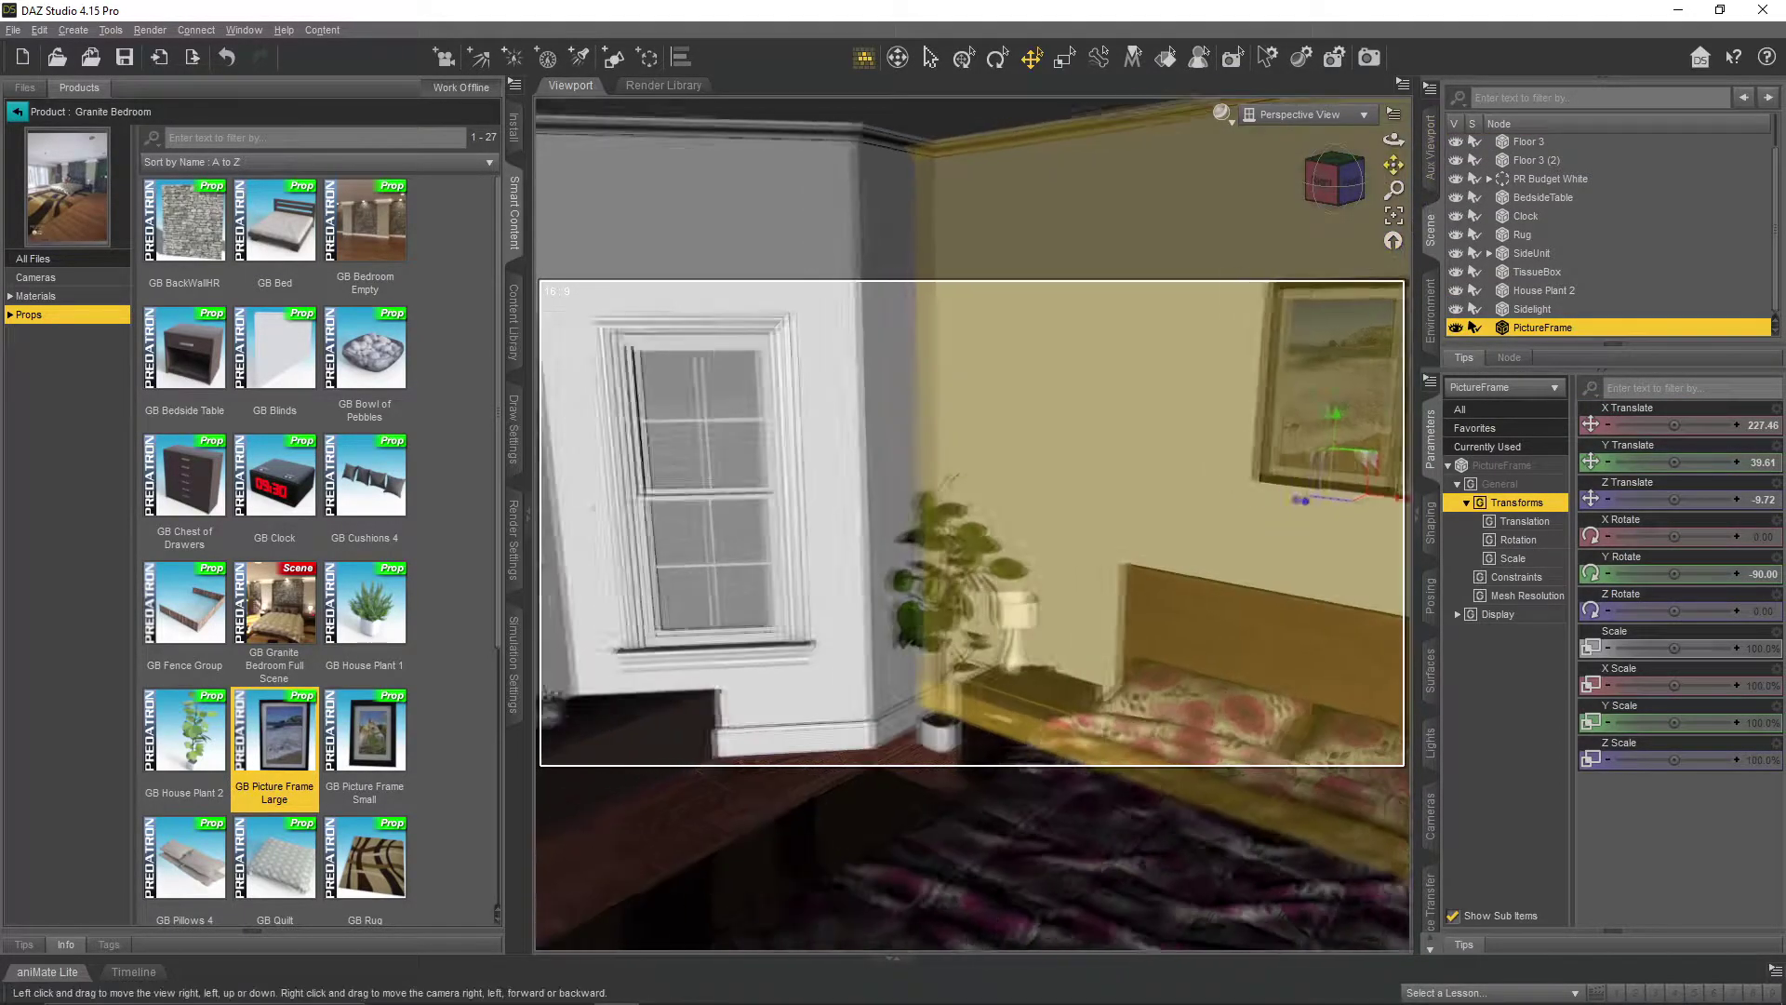
click(1104, 441)
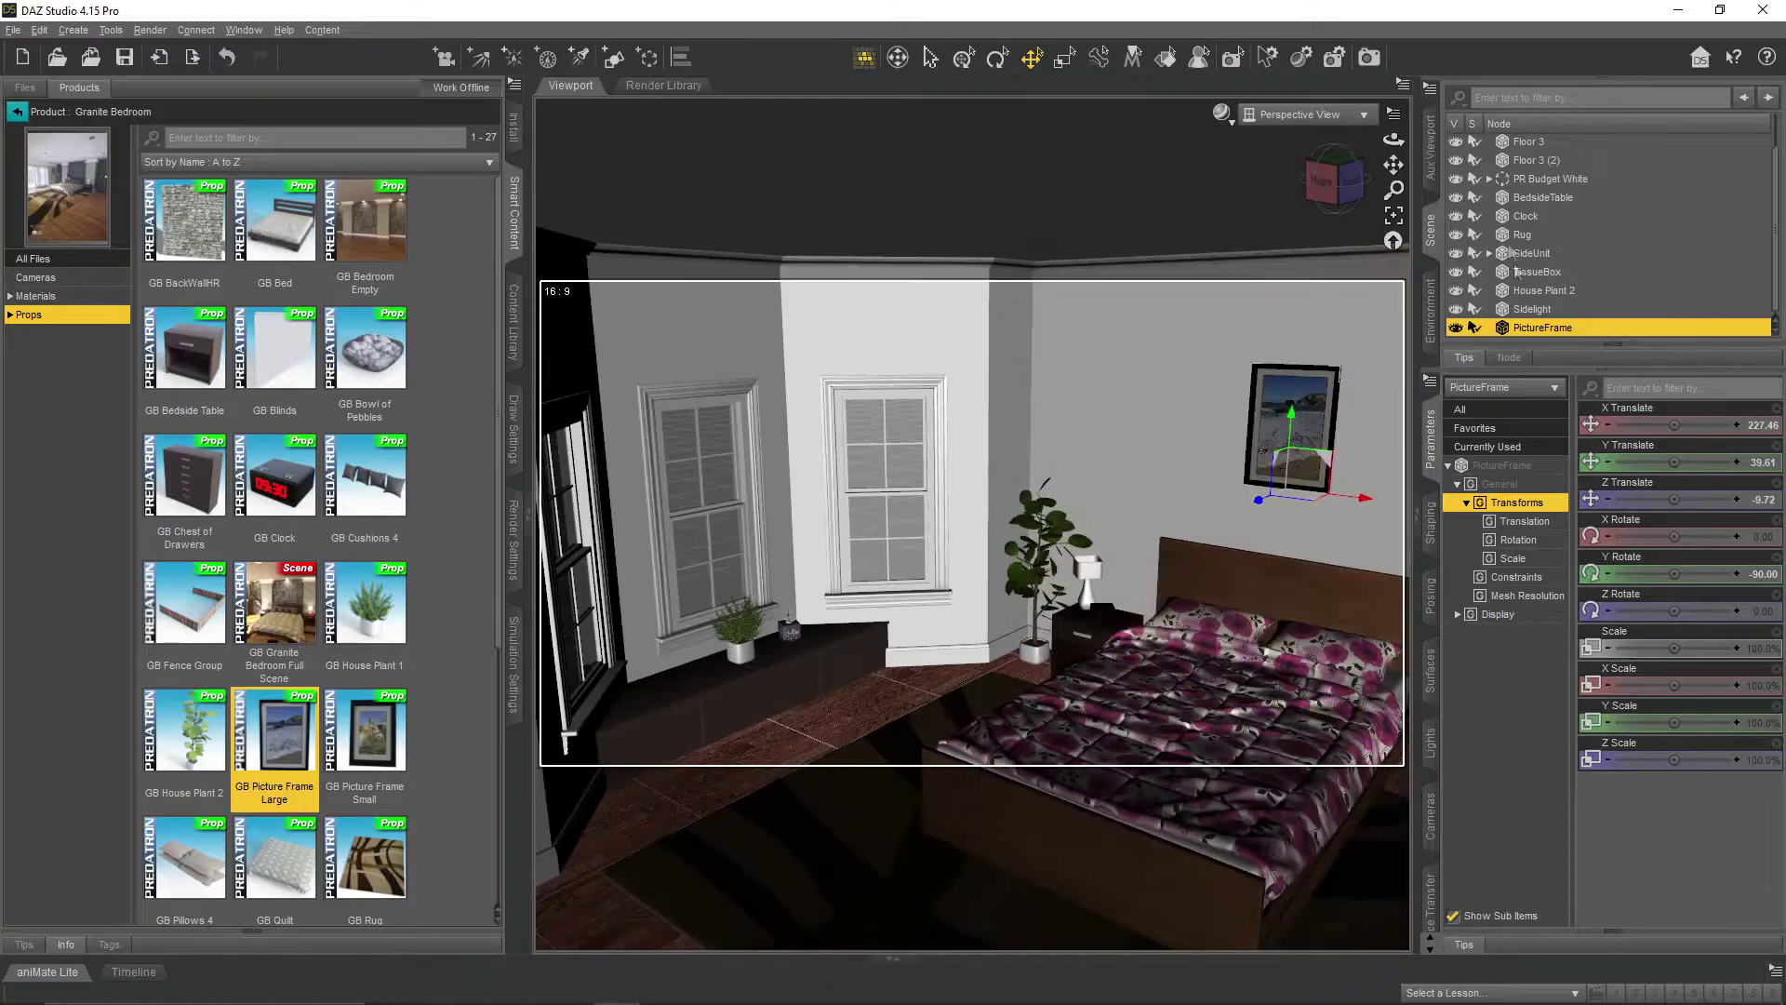
- Parent all walls, floors and furnishings to a new group with the name and label Environment
shift+click(1527, 327)
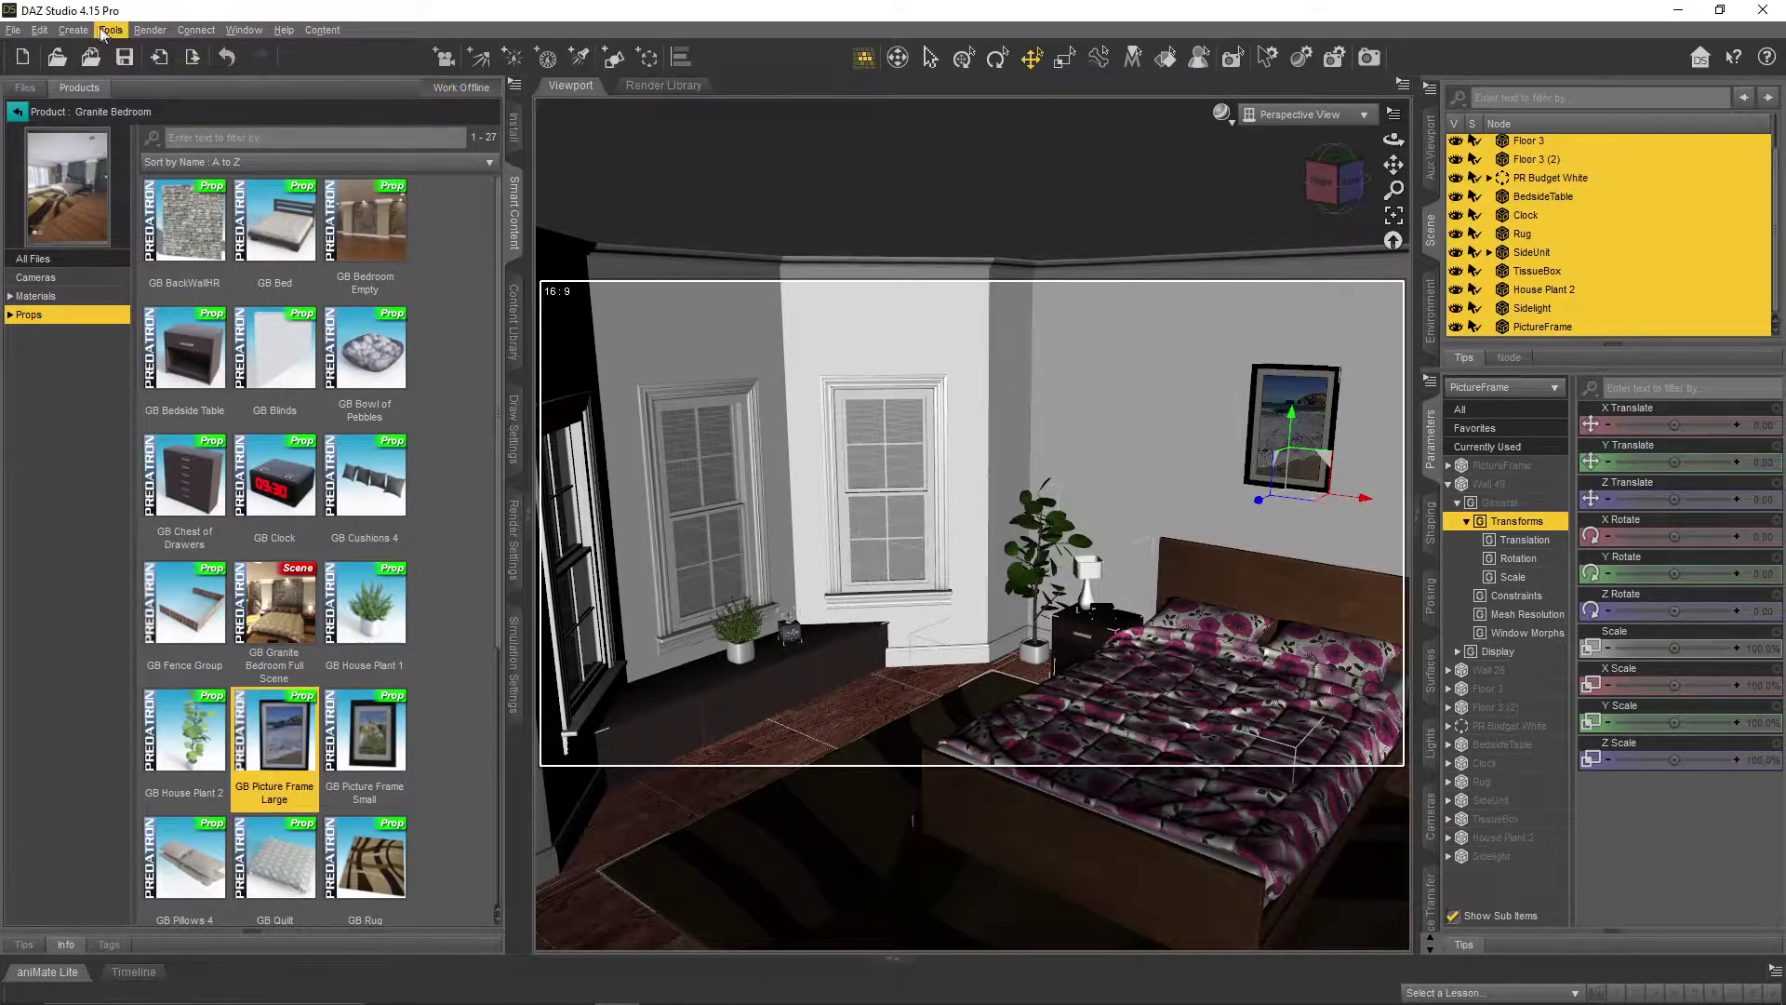
click(72, 30)
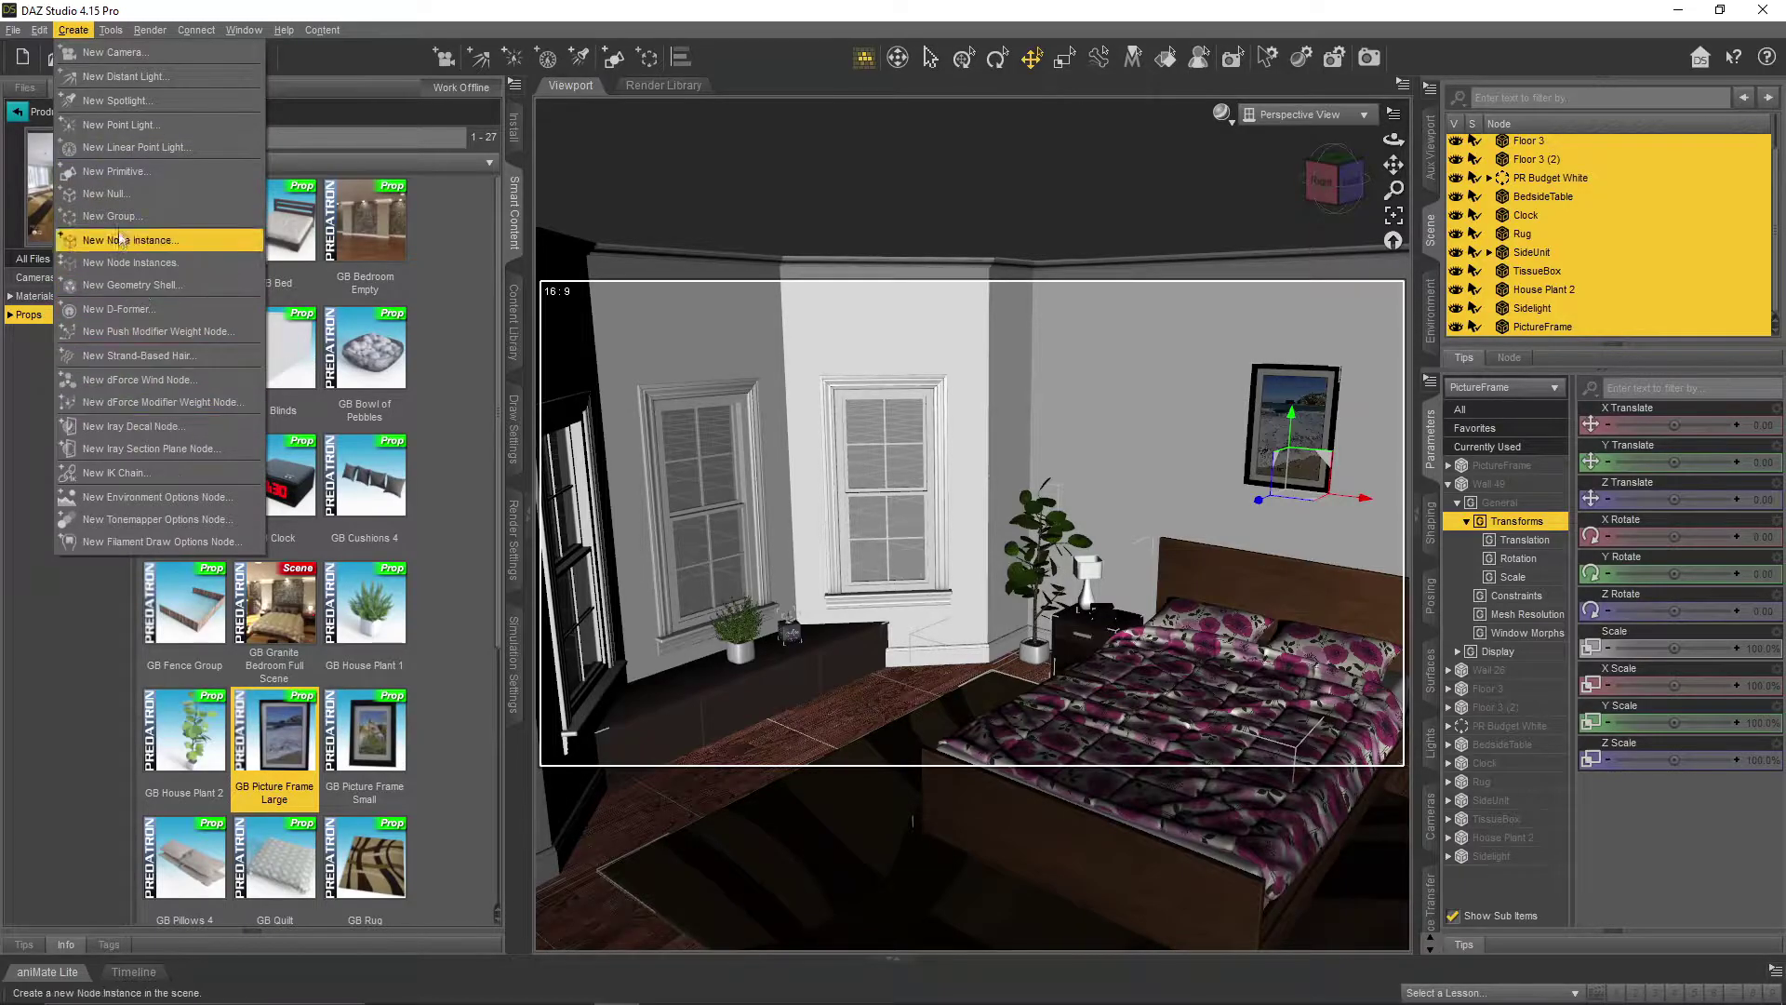
click(117, 216)
text(Environment)
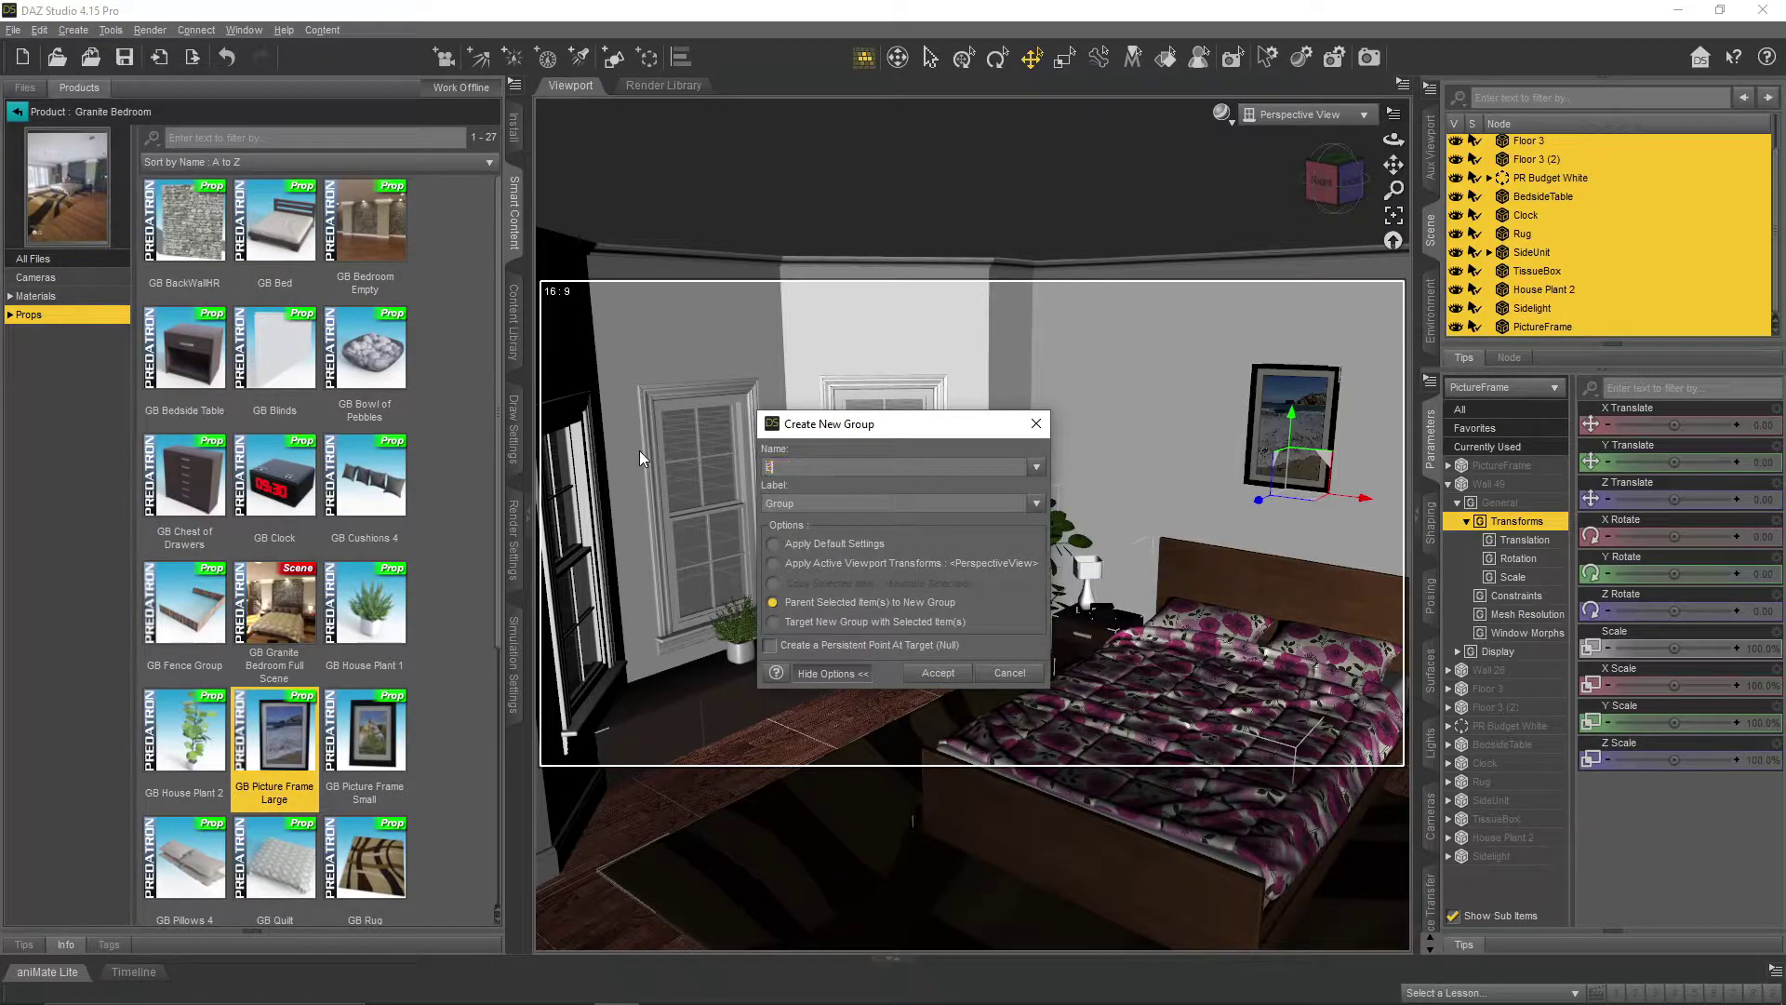
click(809, 502)
text(Environment)
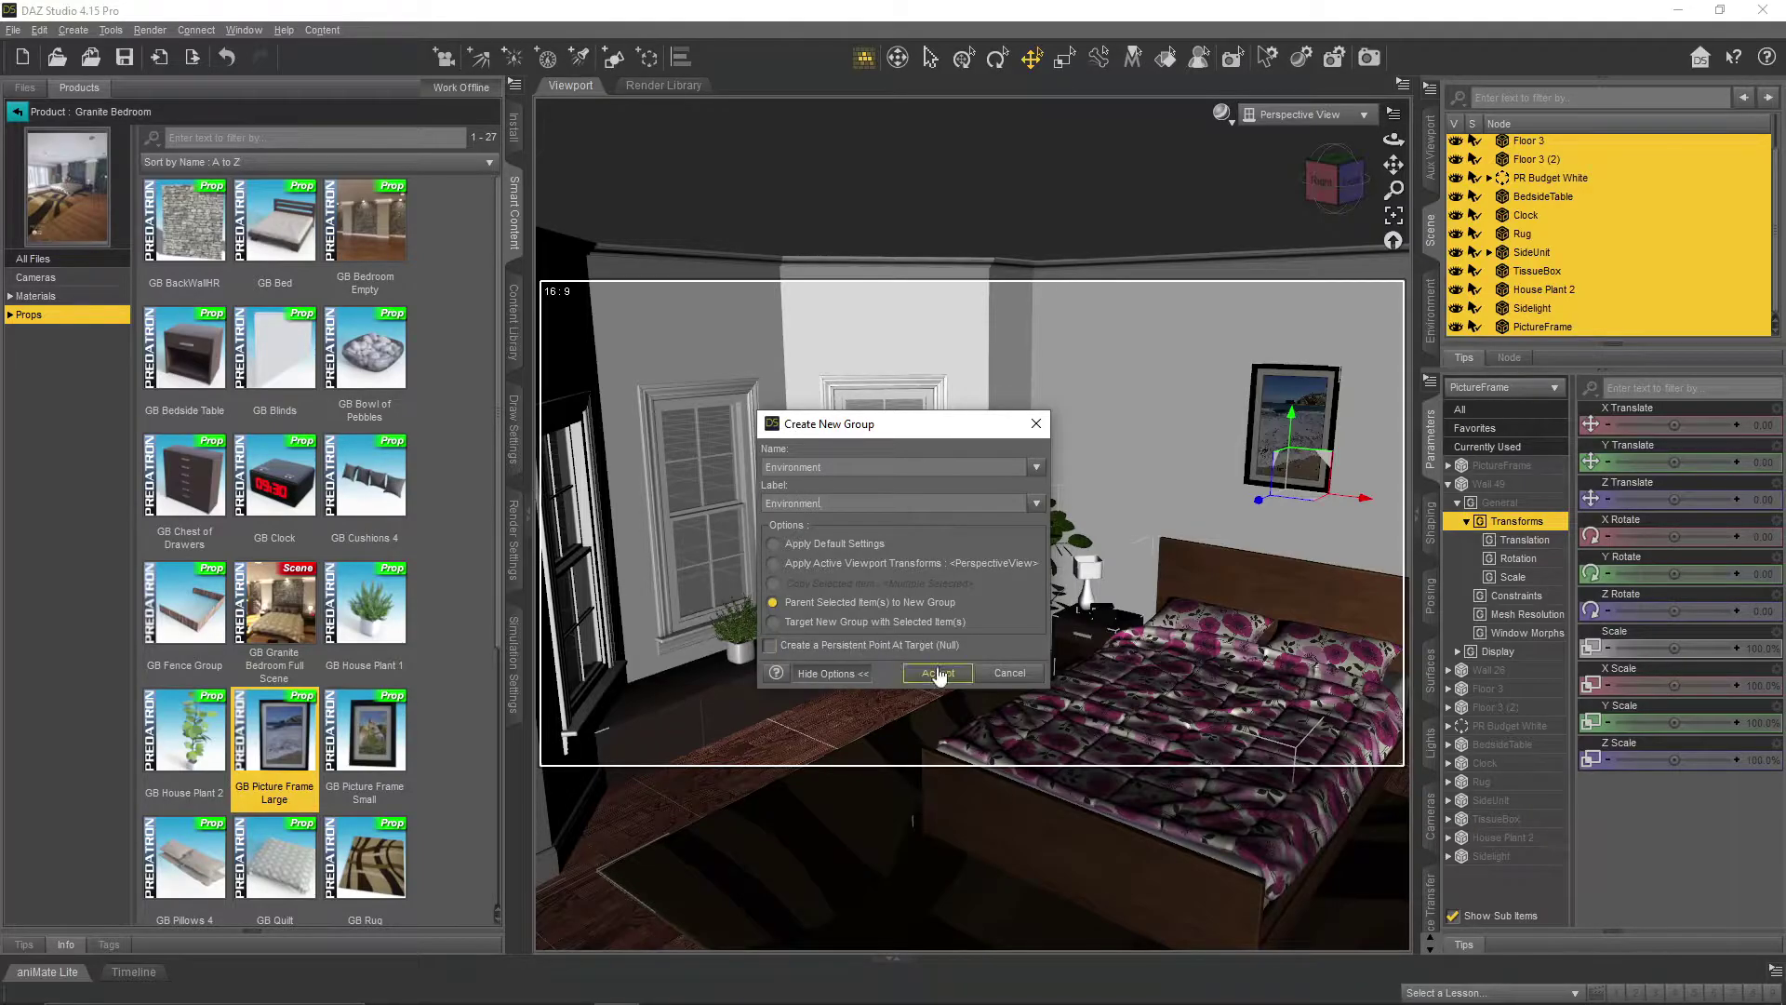
click(938, 673)
- Preview the room in Iray and set the render environment mode to Scene Only
click(1222, 118)
click(1200, 378)
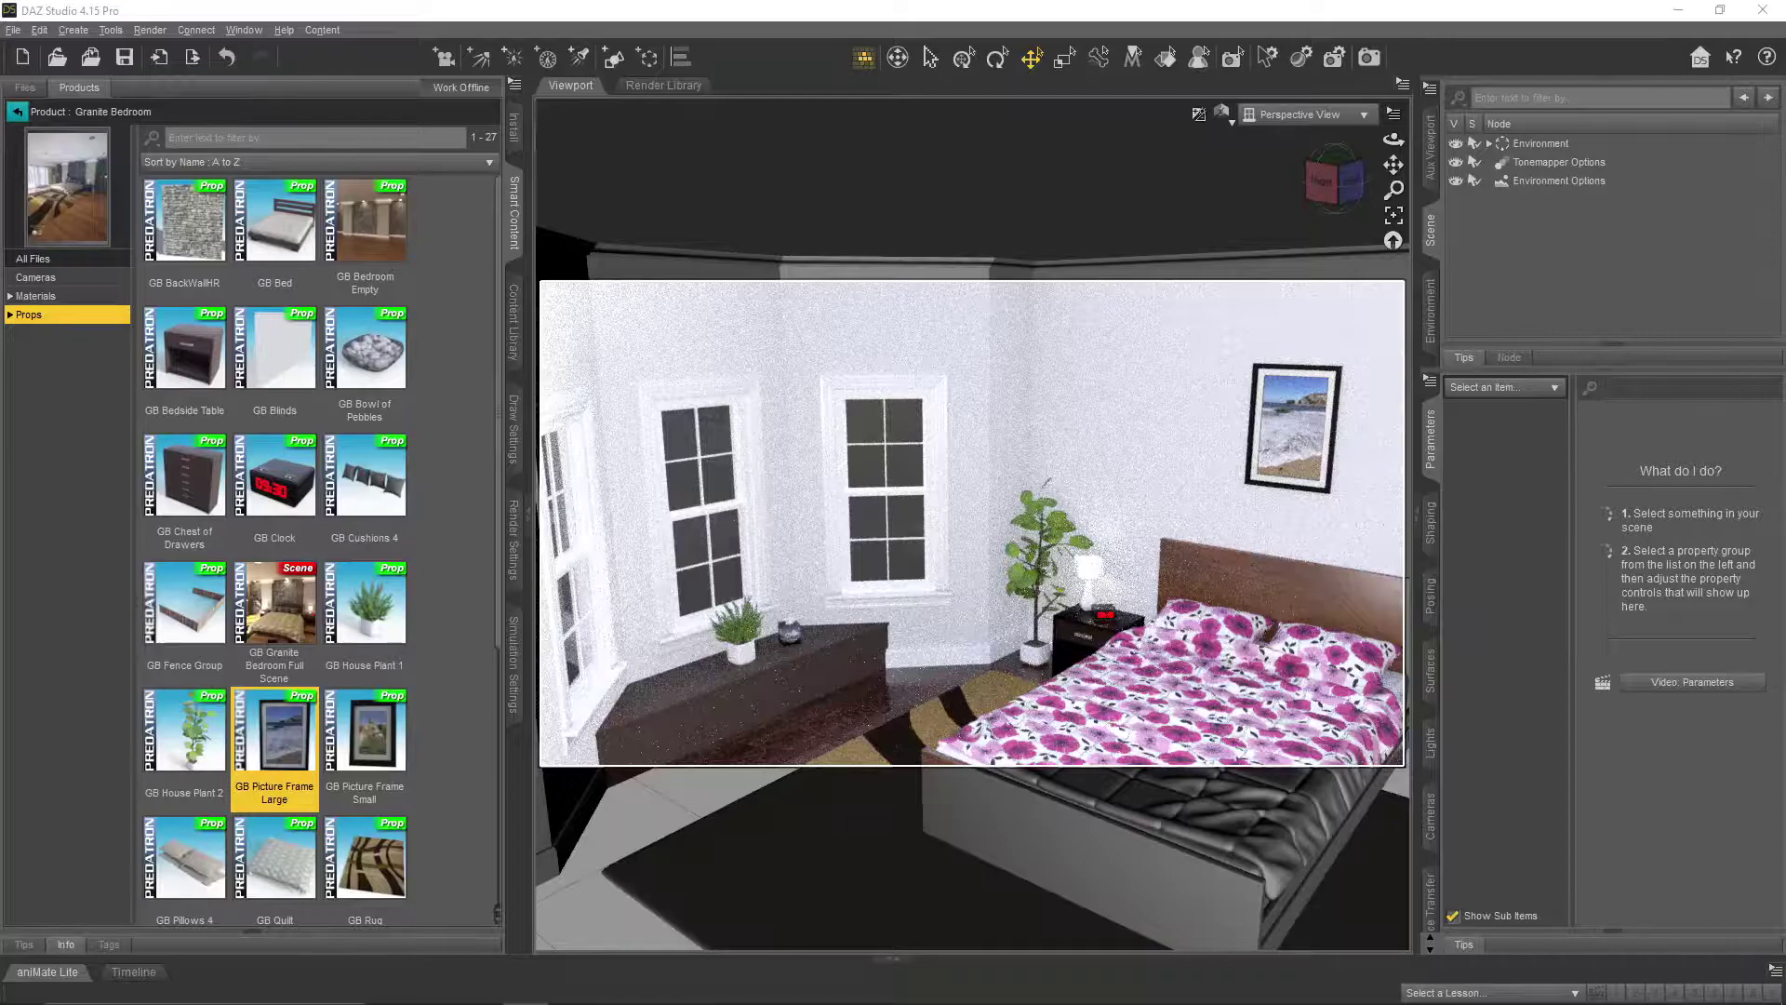
click(513, 540)
click(58, 351)
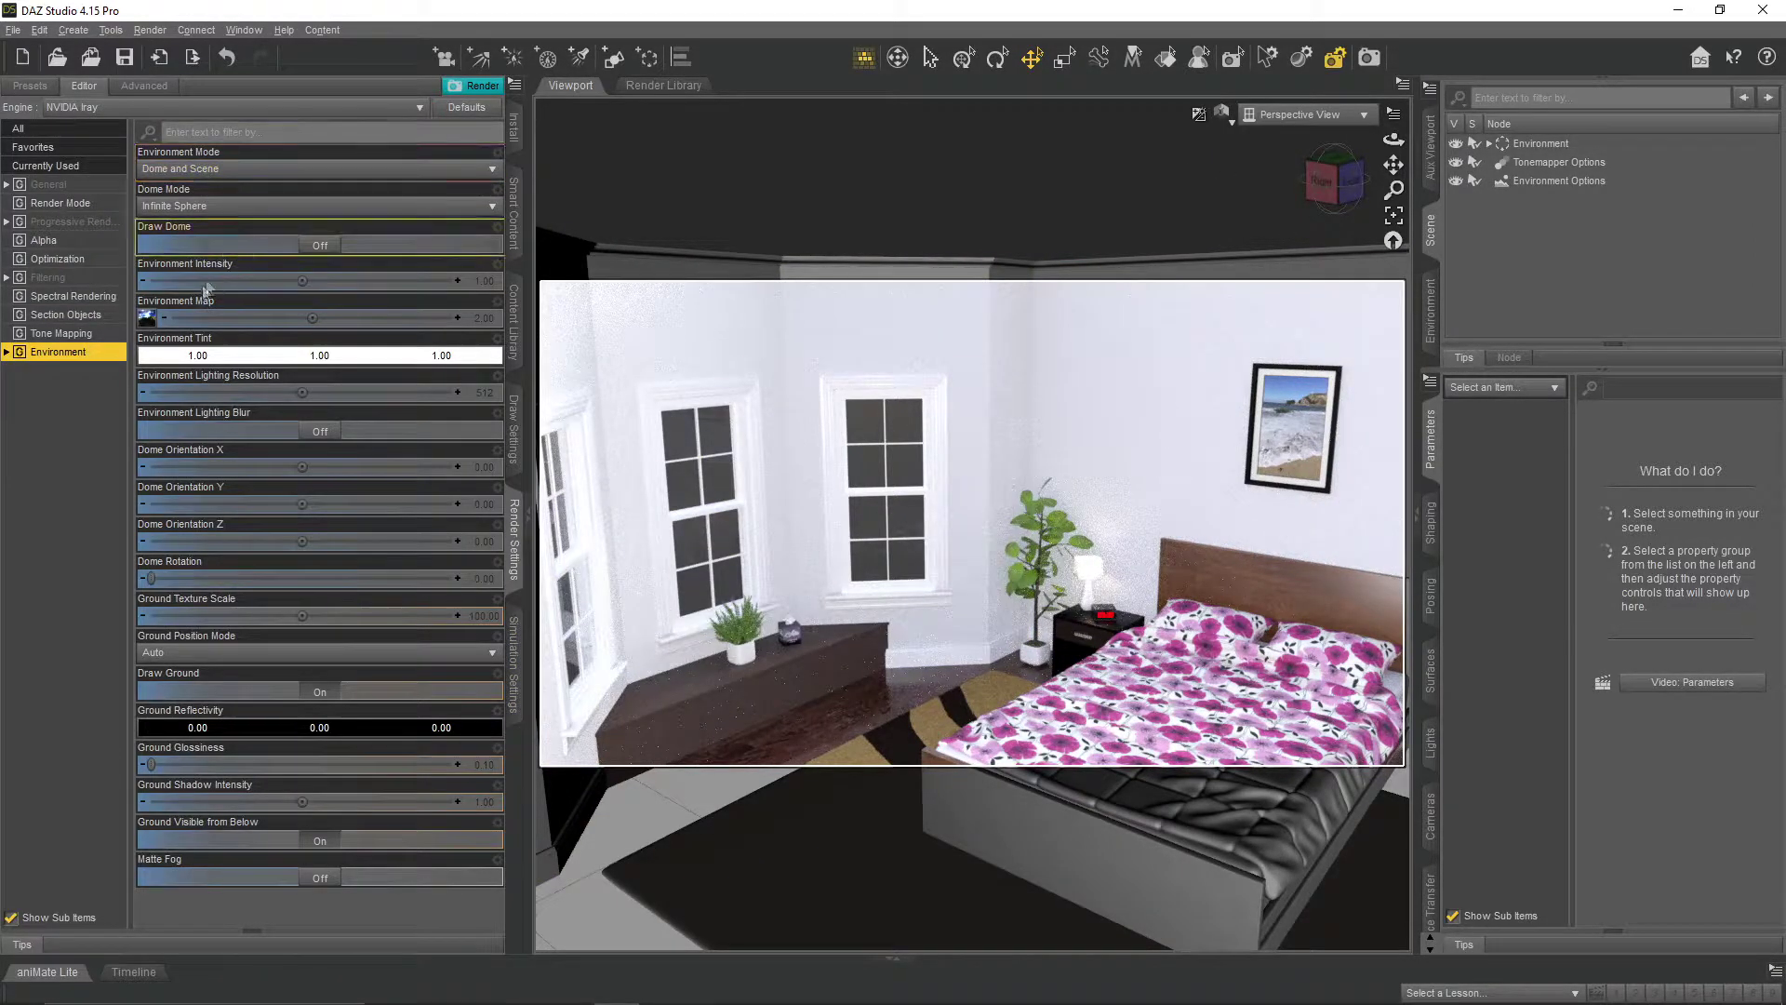
click(192, 170)
click(192, 249)
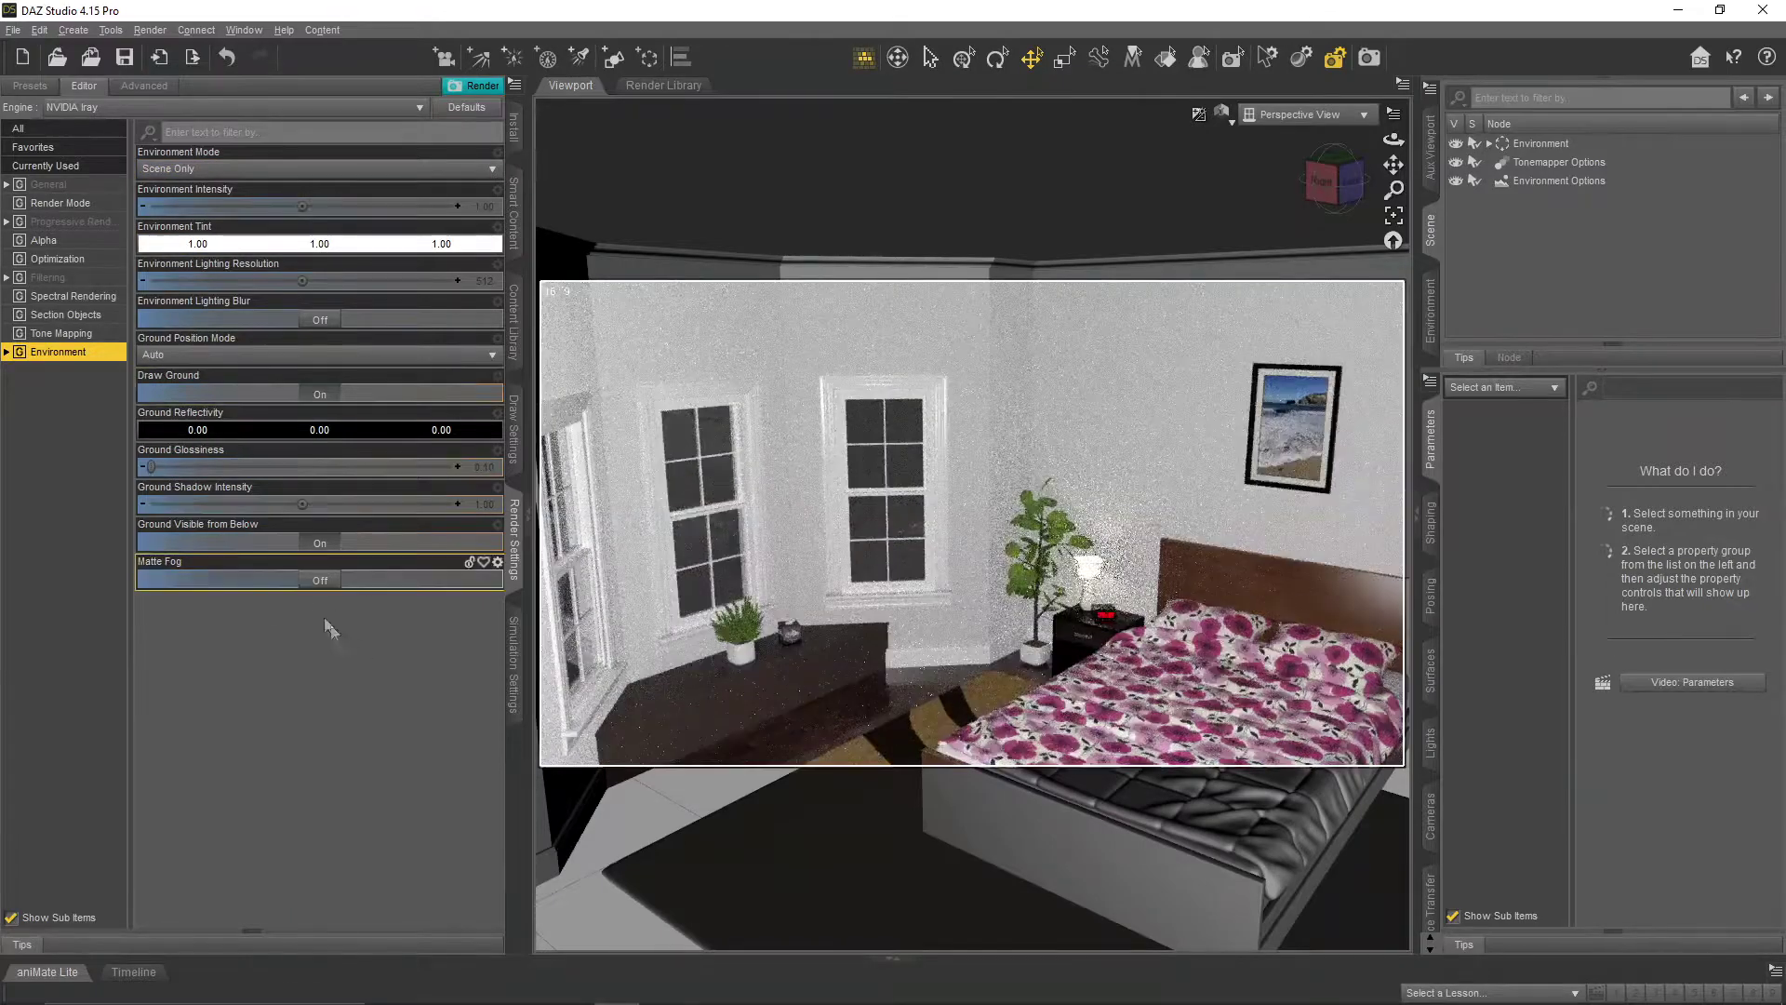
- Set Auto Headlamp to Never in the general render settings and return the viewport to textured shading
click(48, 185)
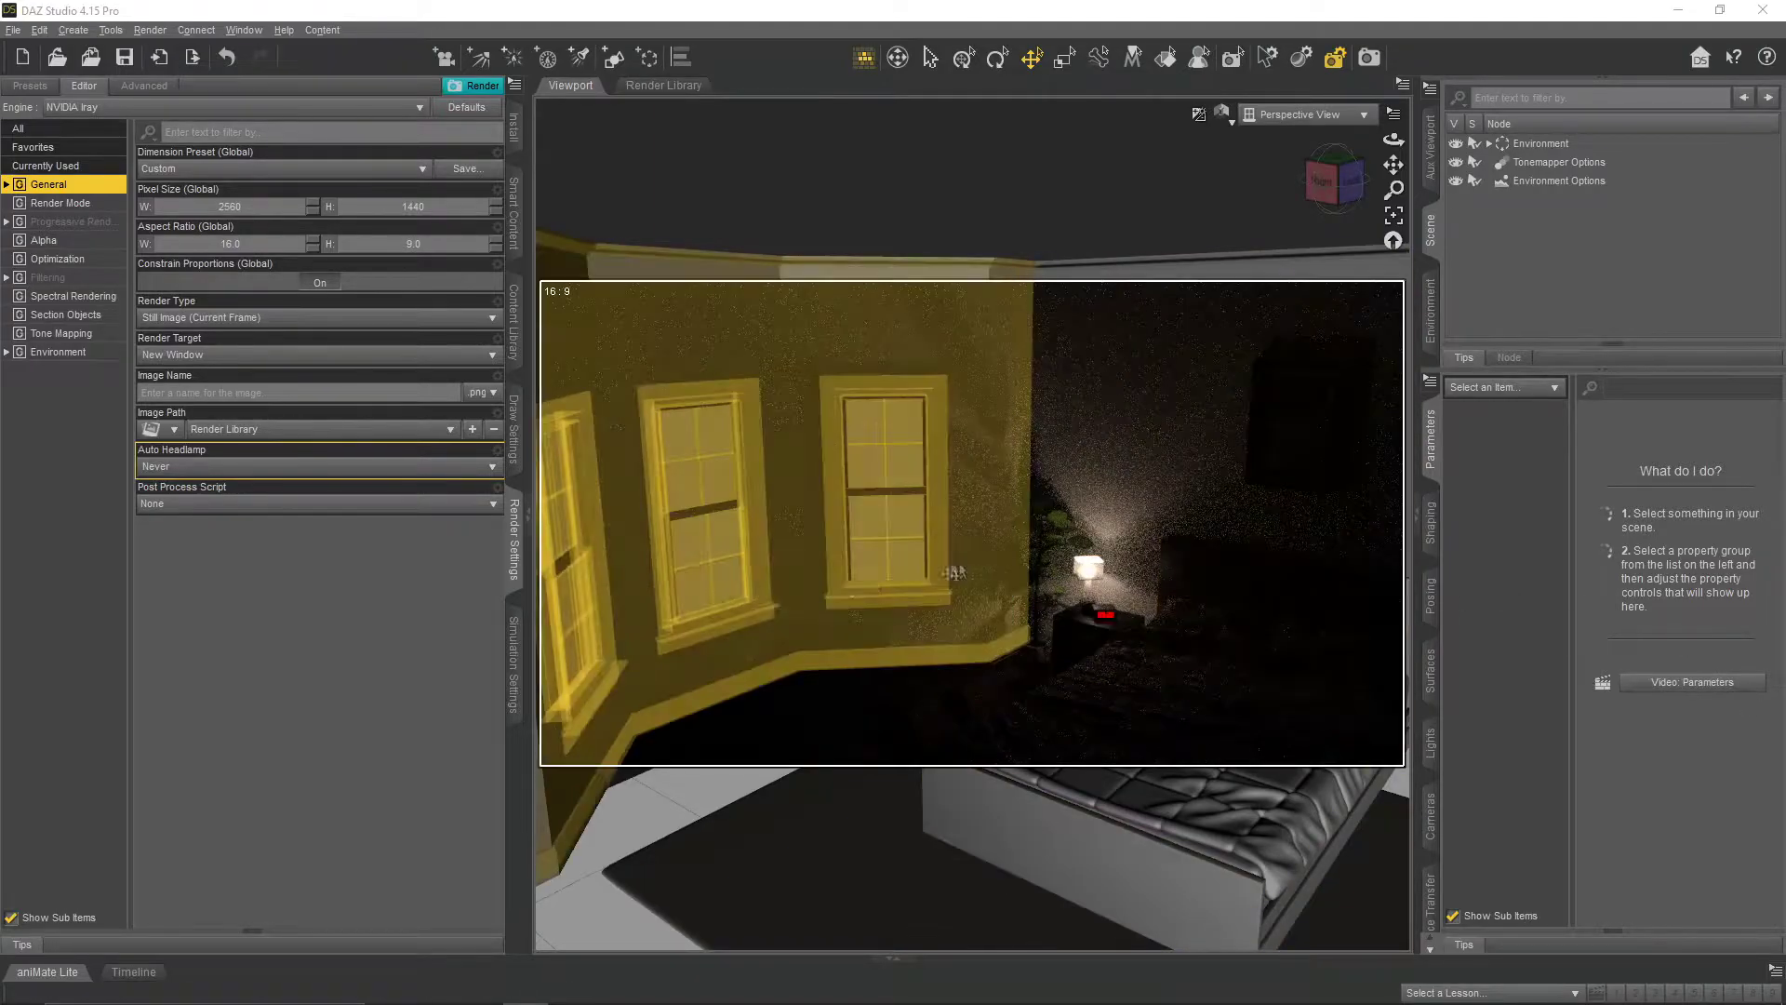
click(1221, 113)
click(1226, 294)
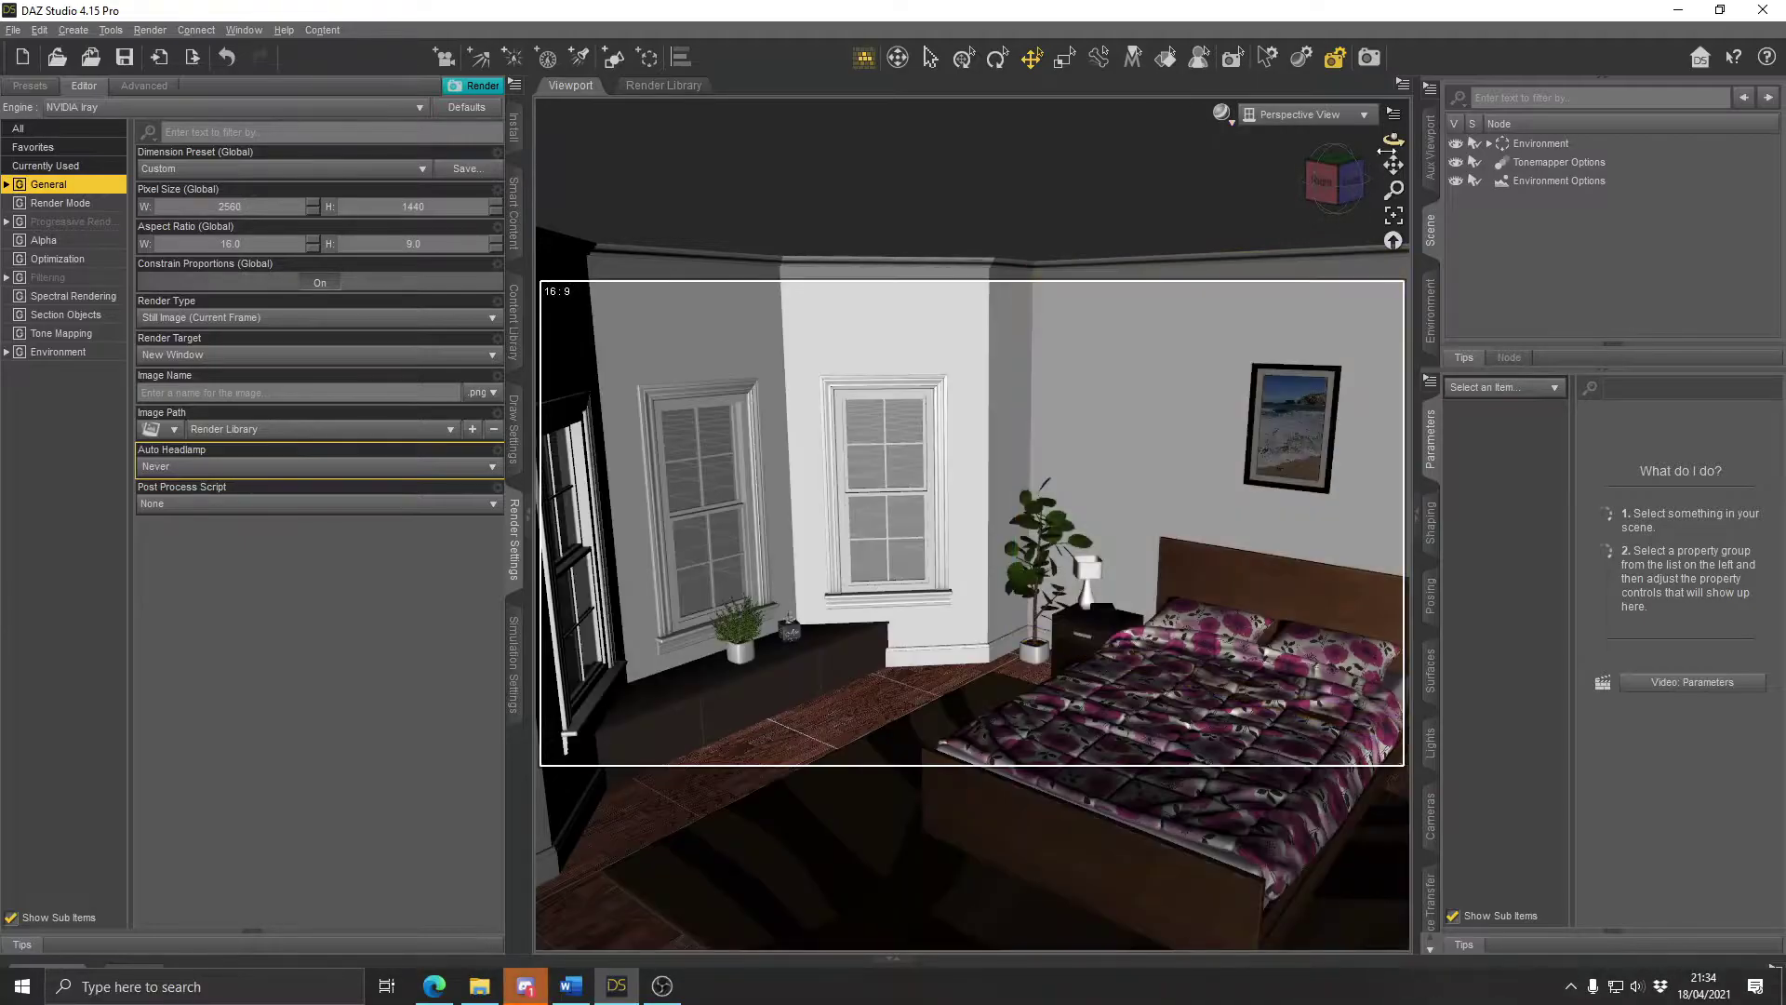
- Give the Window_Glass surface of Wall 49 a white emission color so the windows emit light
click(921, 344)
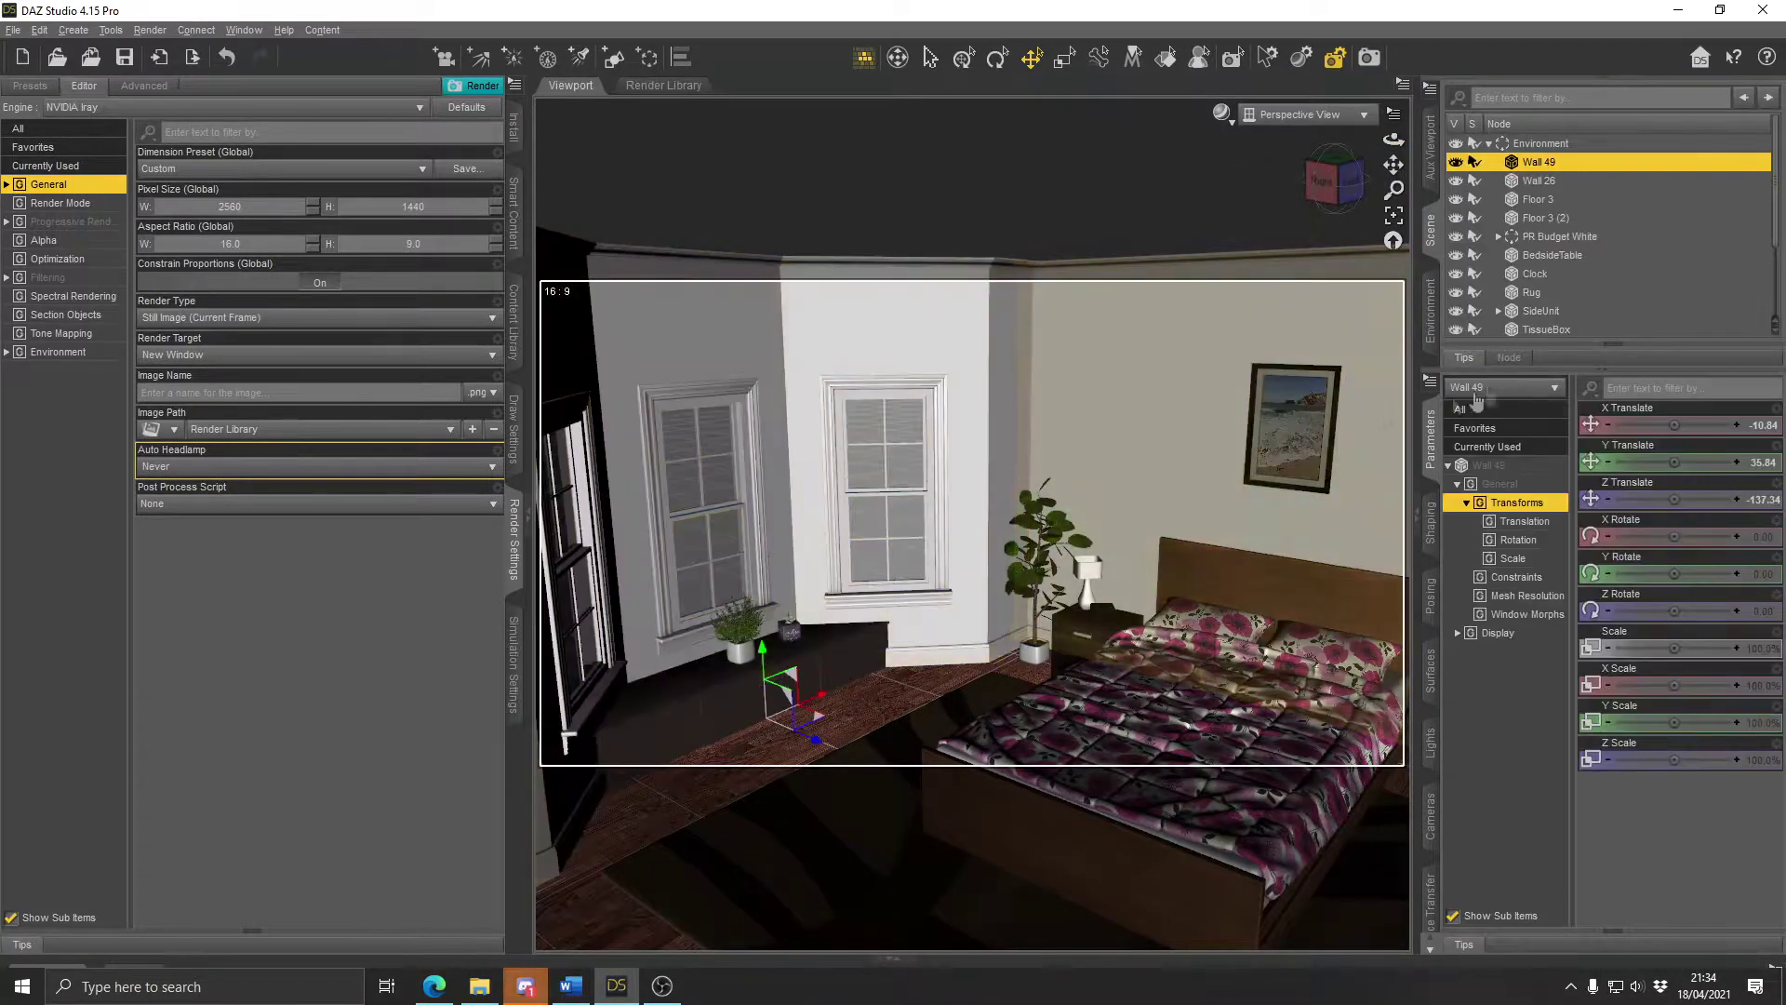
click(1430, 670)
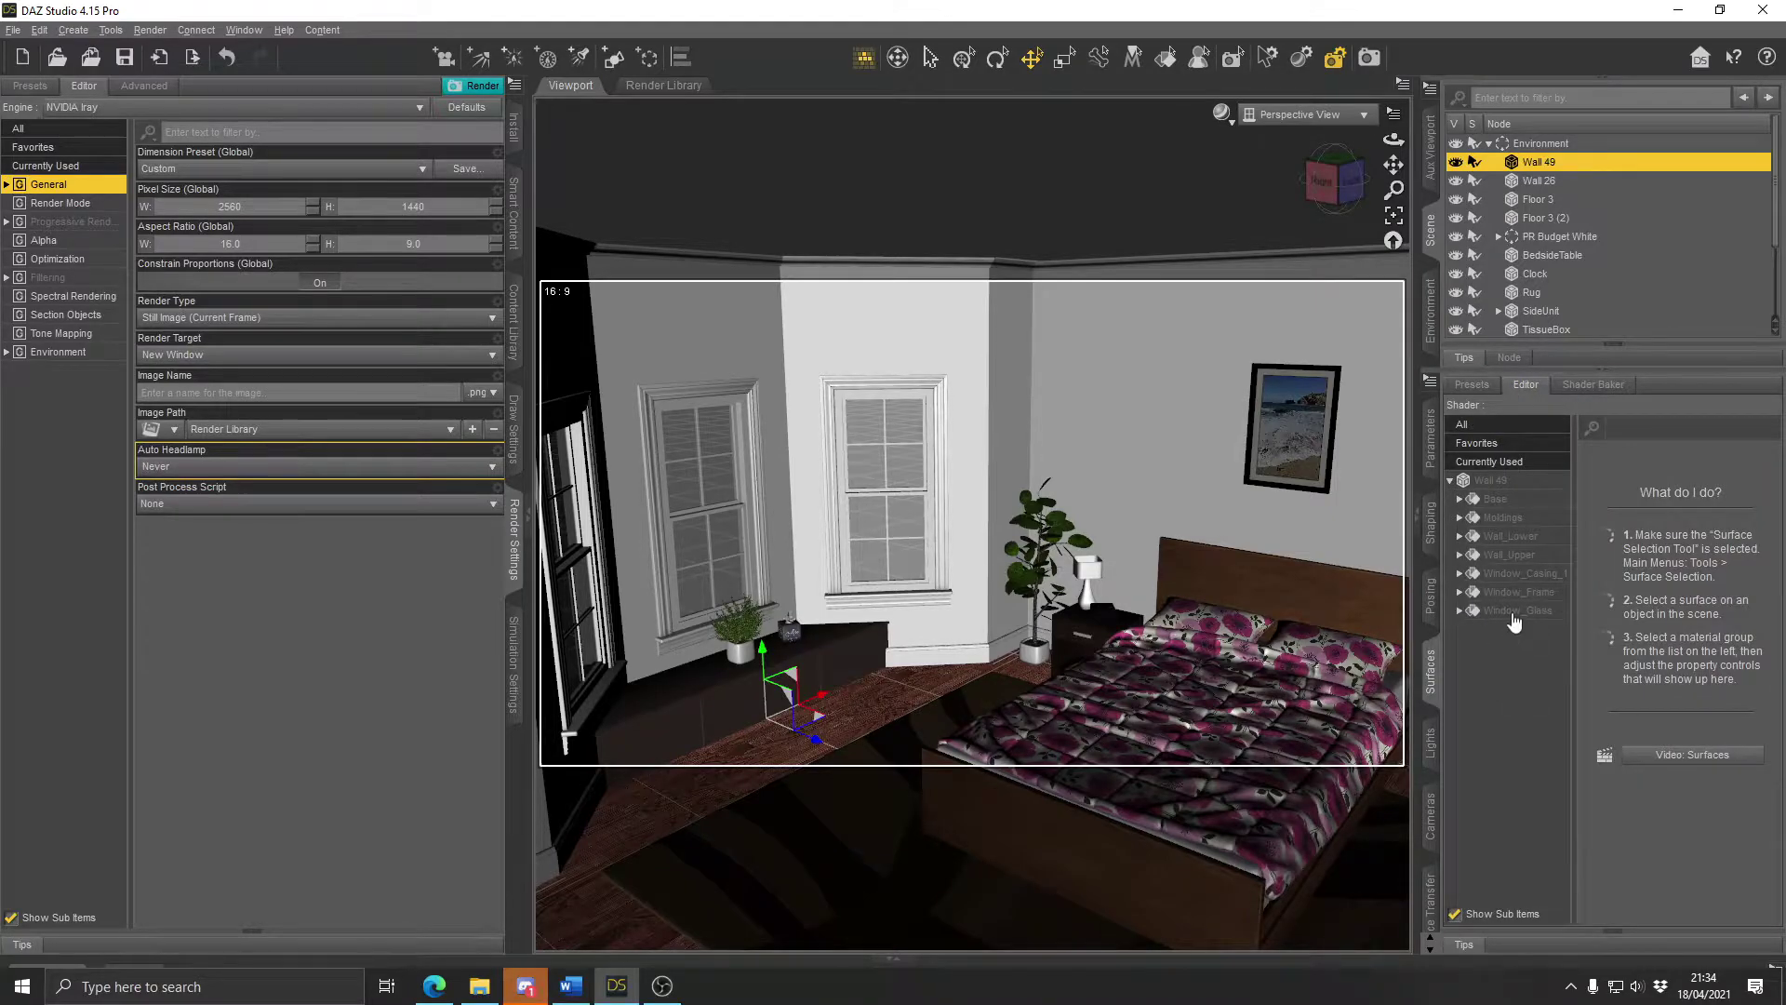
click(1515, 612)
click(1458, 610)
click(1512, 722)
click(1665, 466)
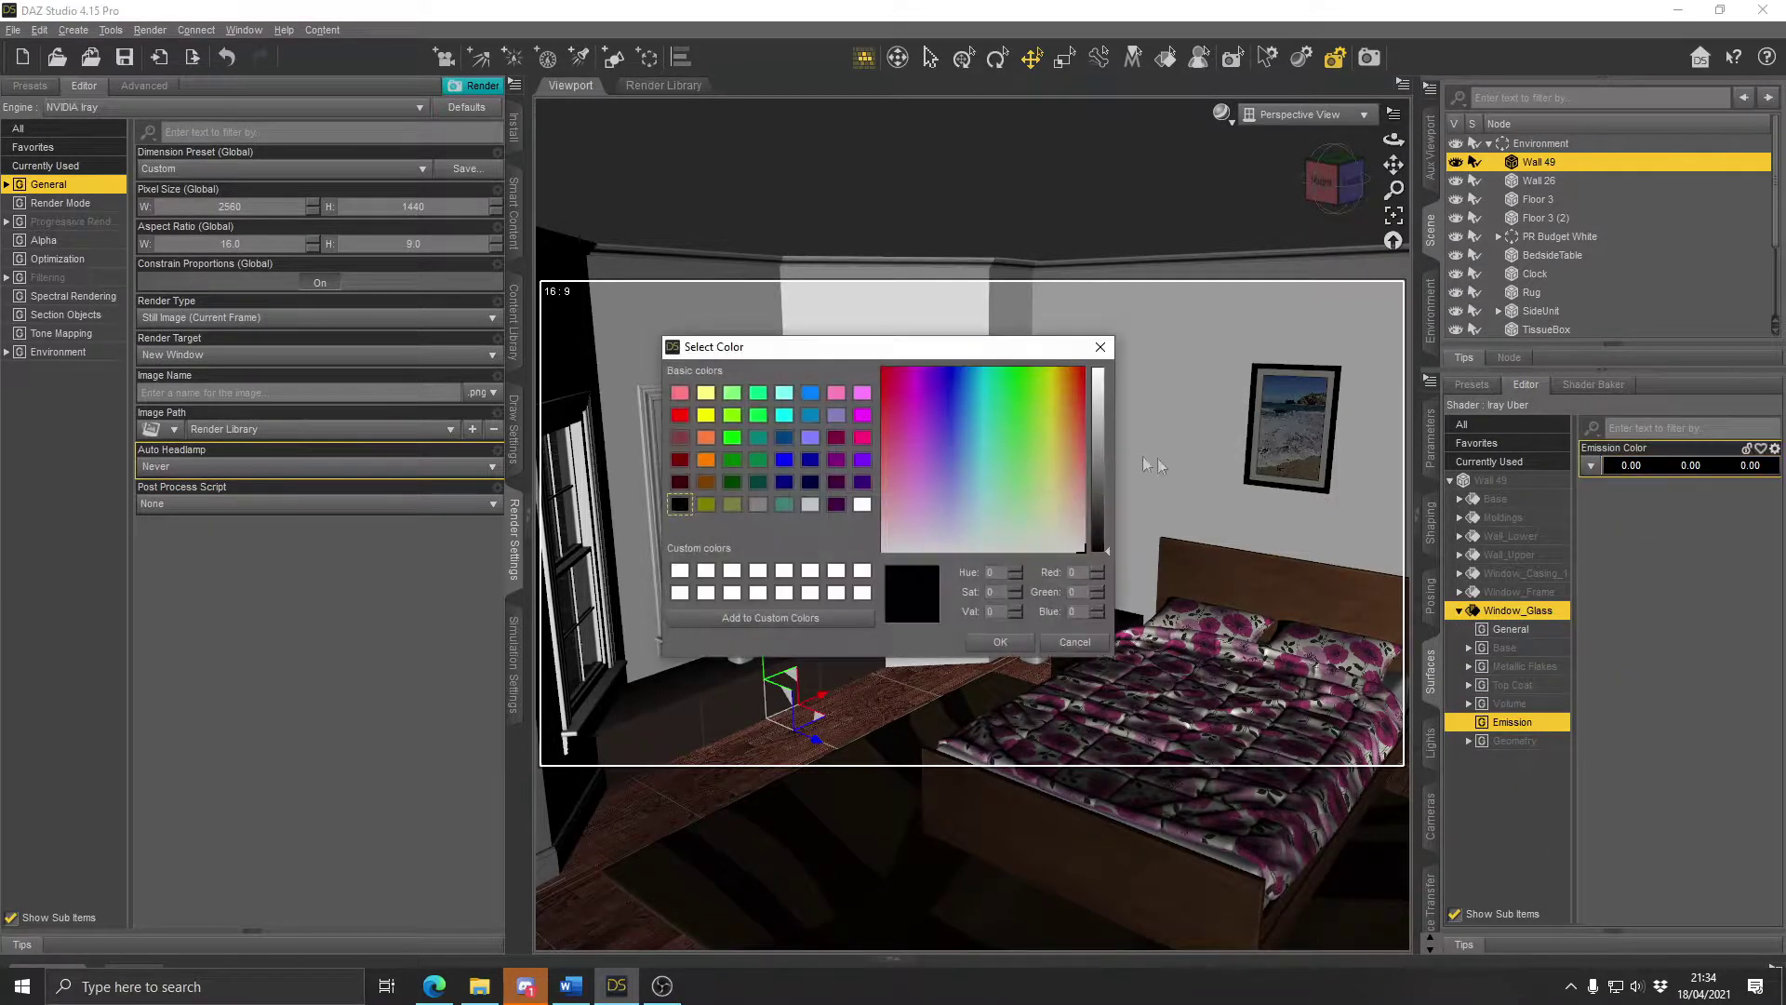
double_click(862, 504)
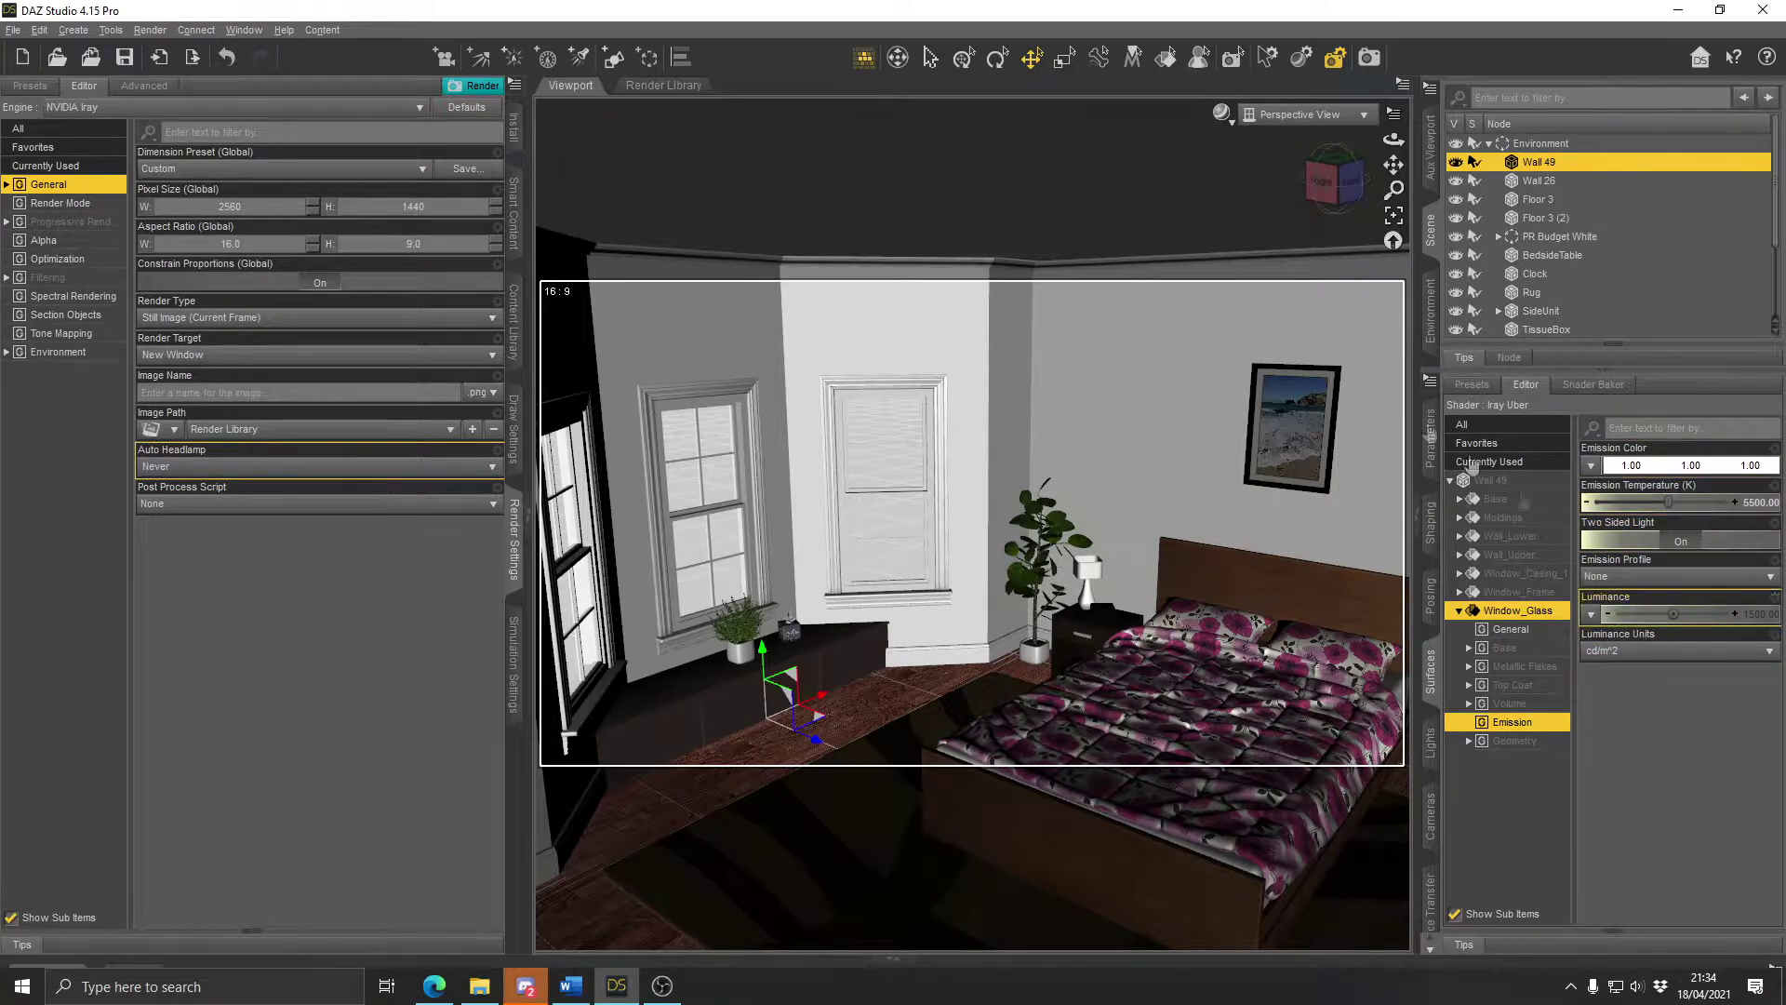
- Preview the room in Iray and set the window glass luminance to 250 with kcd/m^2 units
click(1221, 118)
click(1237, 354)
click(1719, 651)
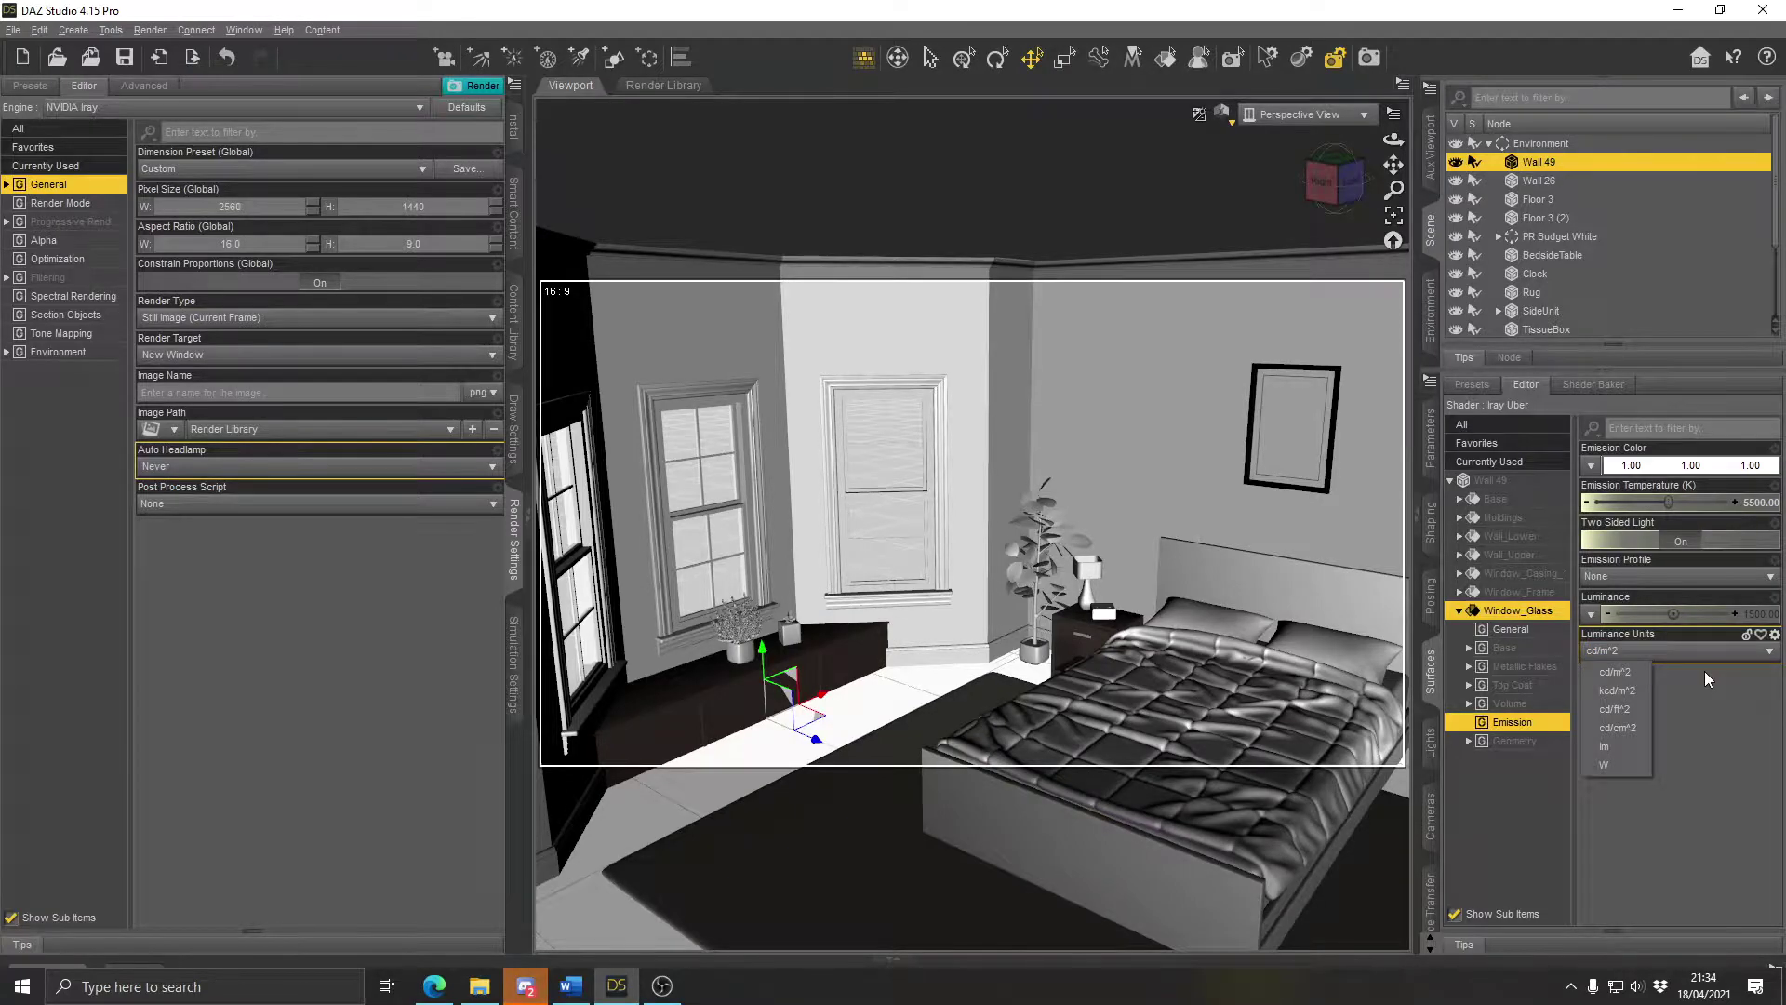
click(1616, 690)
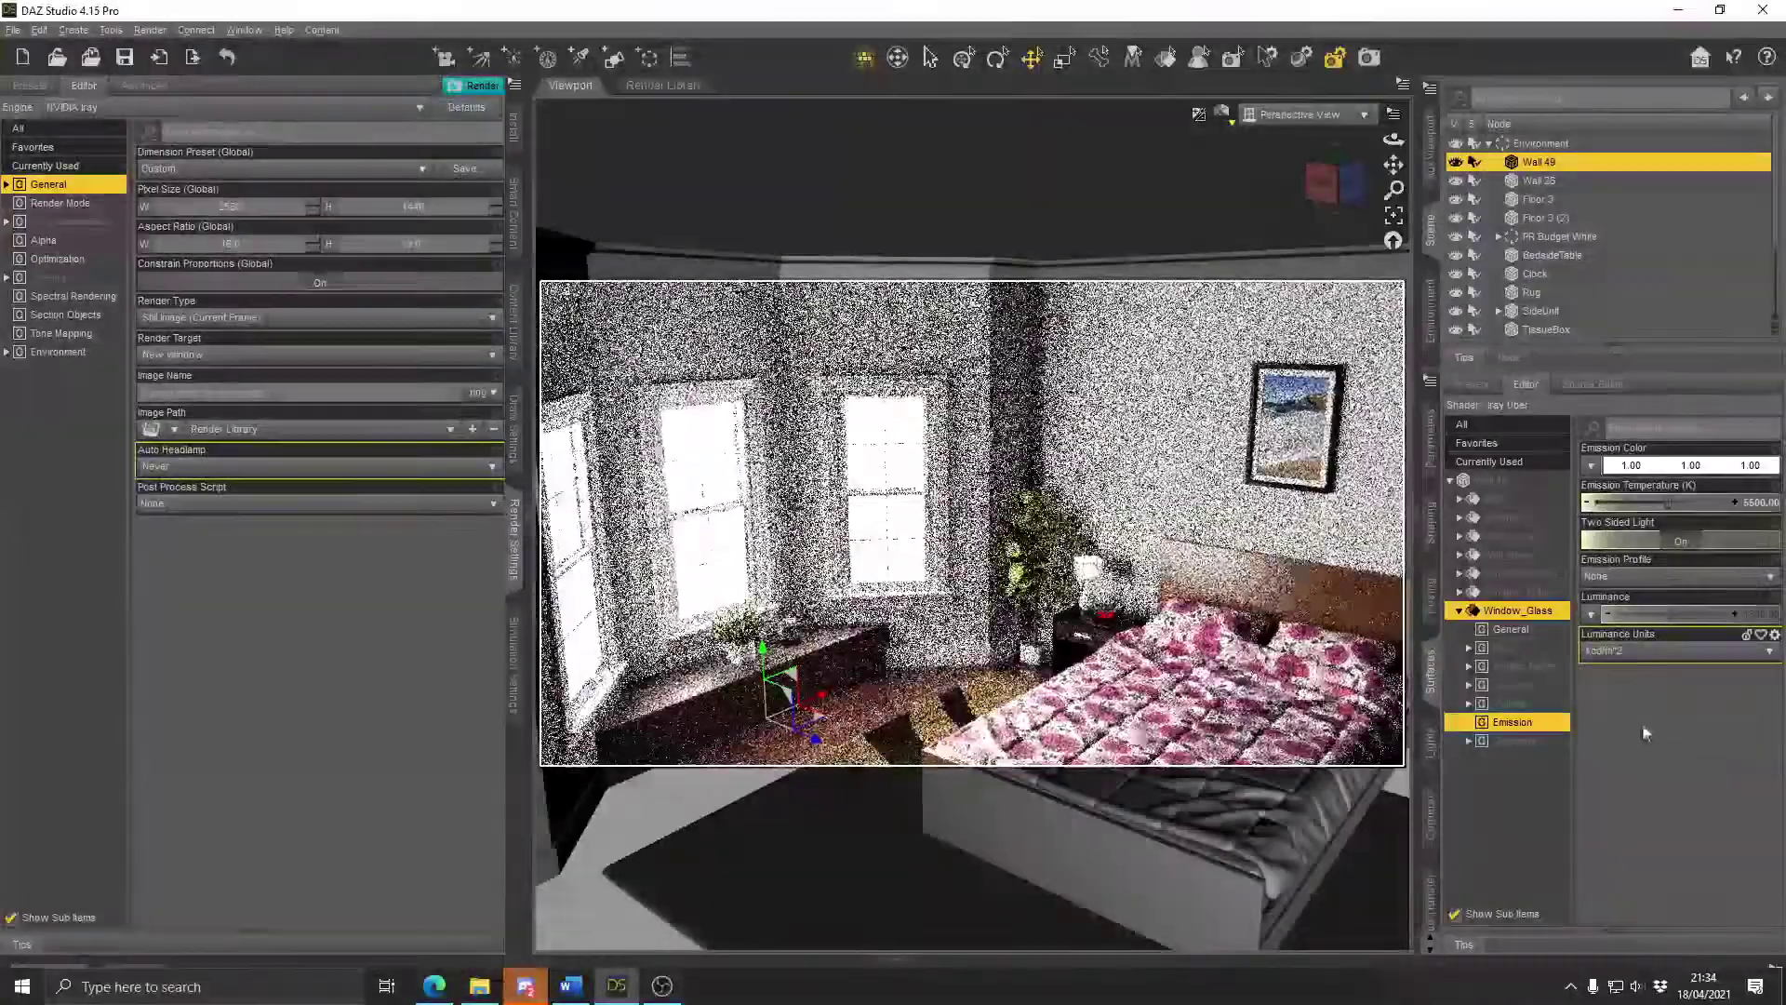
click(1762, 613)
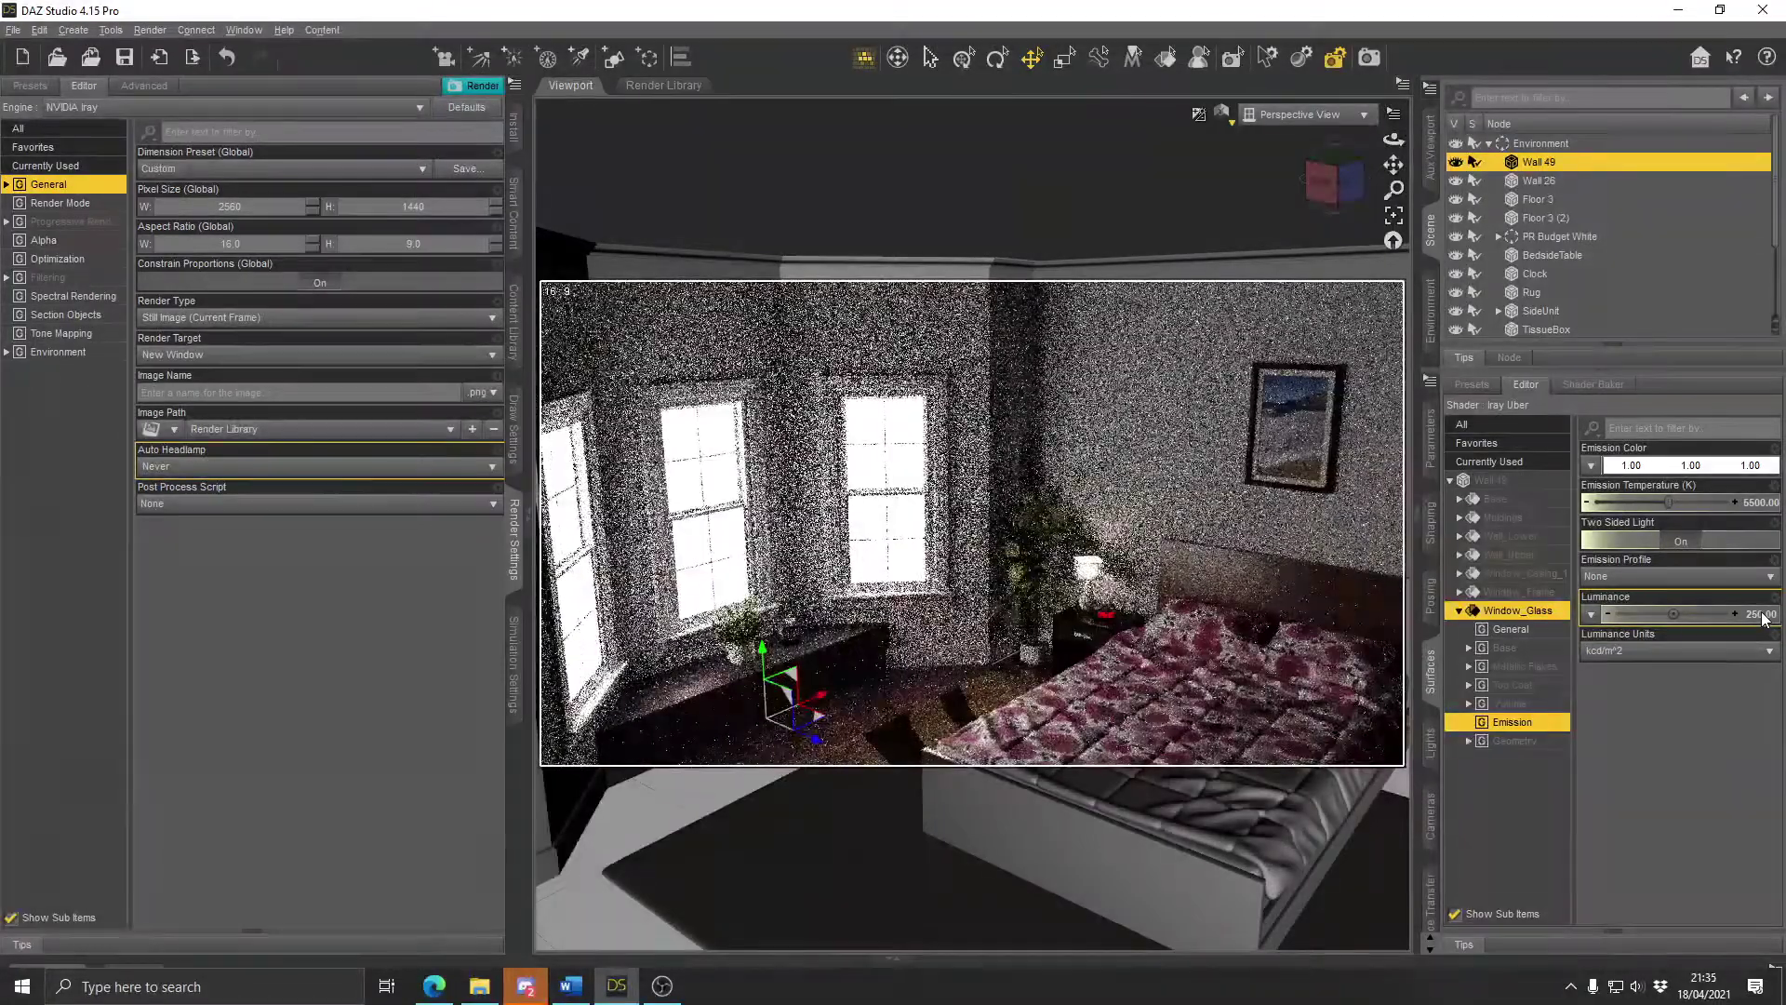
- Set the window glass emission temperature to 4500 K and return the viewport to textured shading
click(1754, 502)
text(4500)
key(Return)
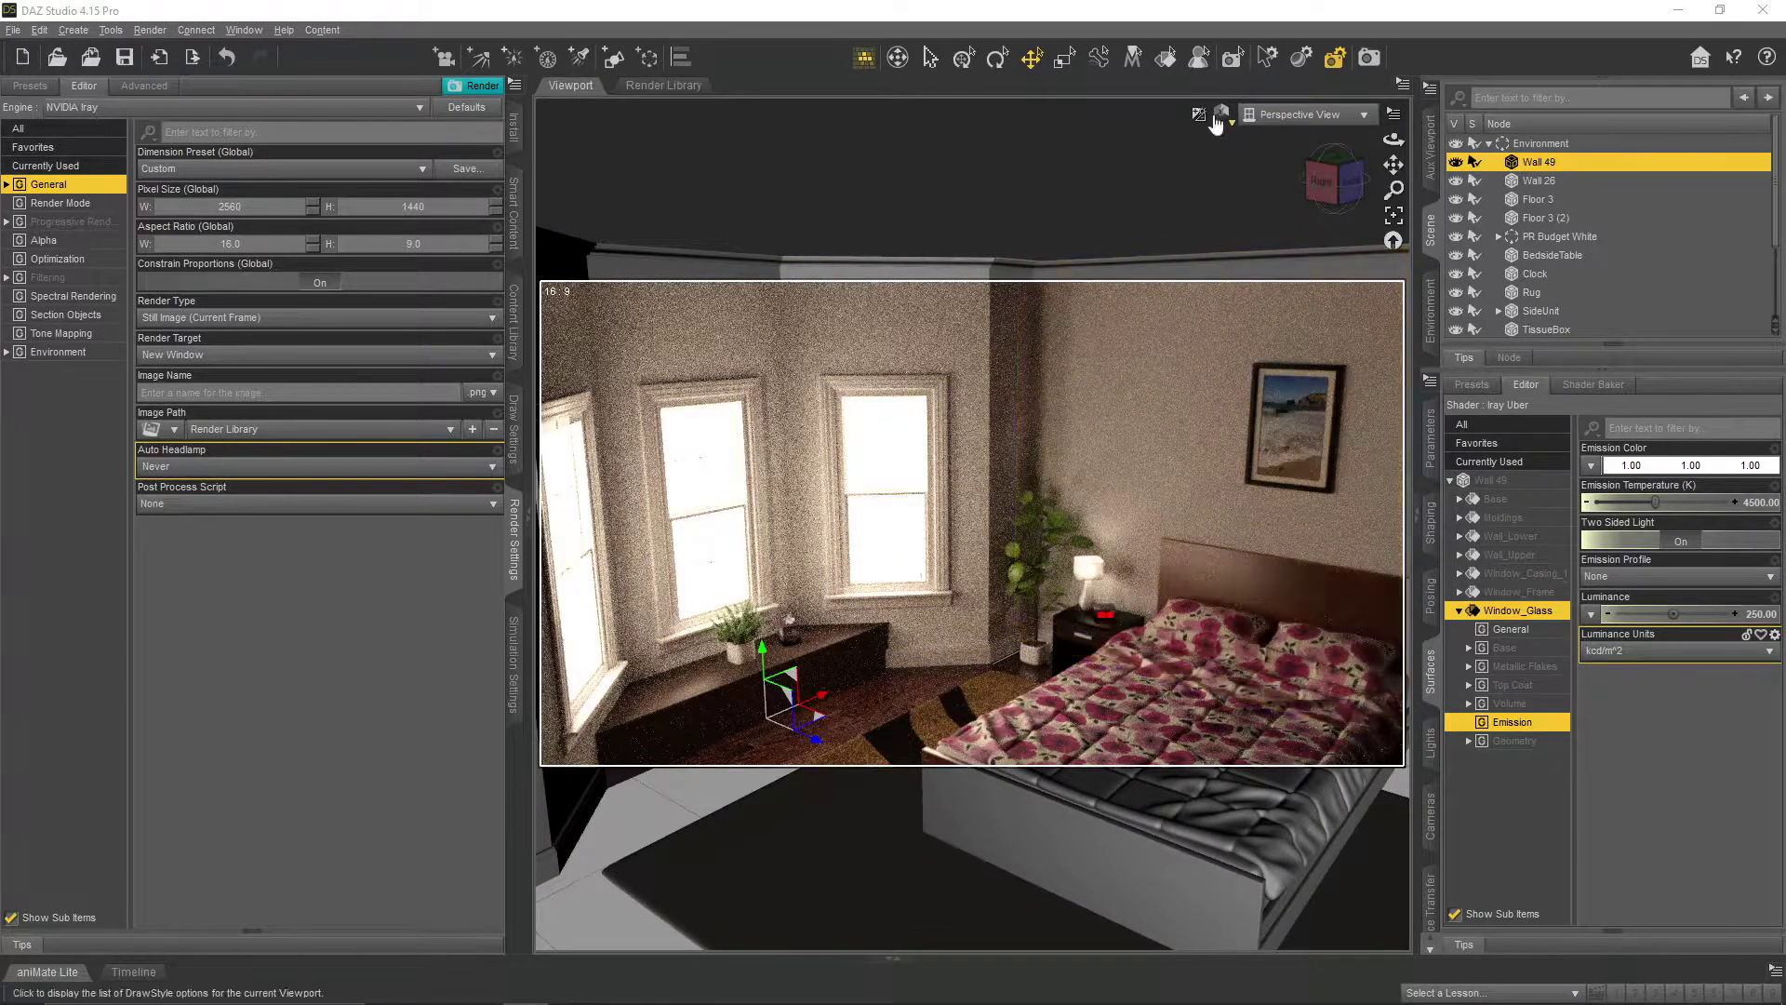
click(1218, 119)
click(1226, 294)
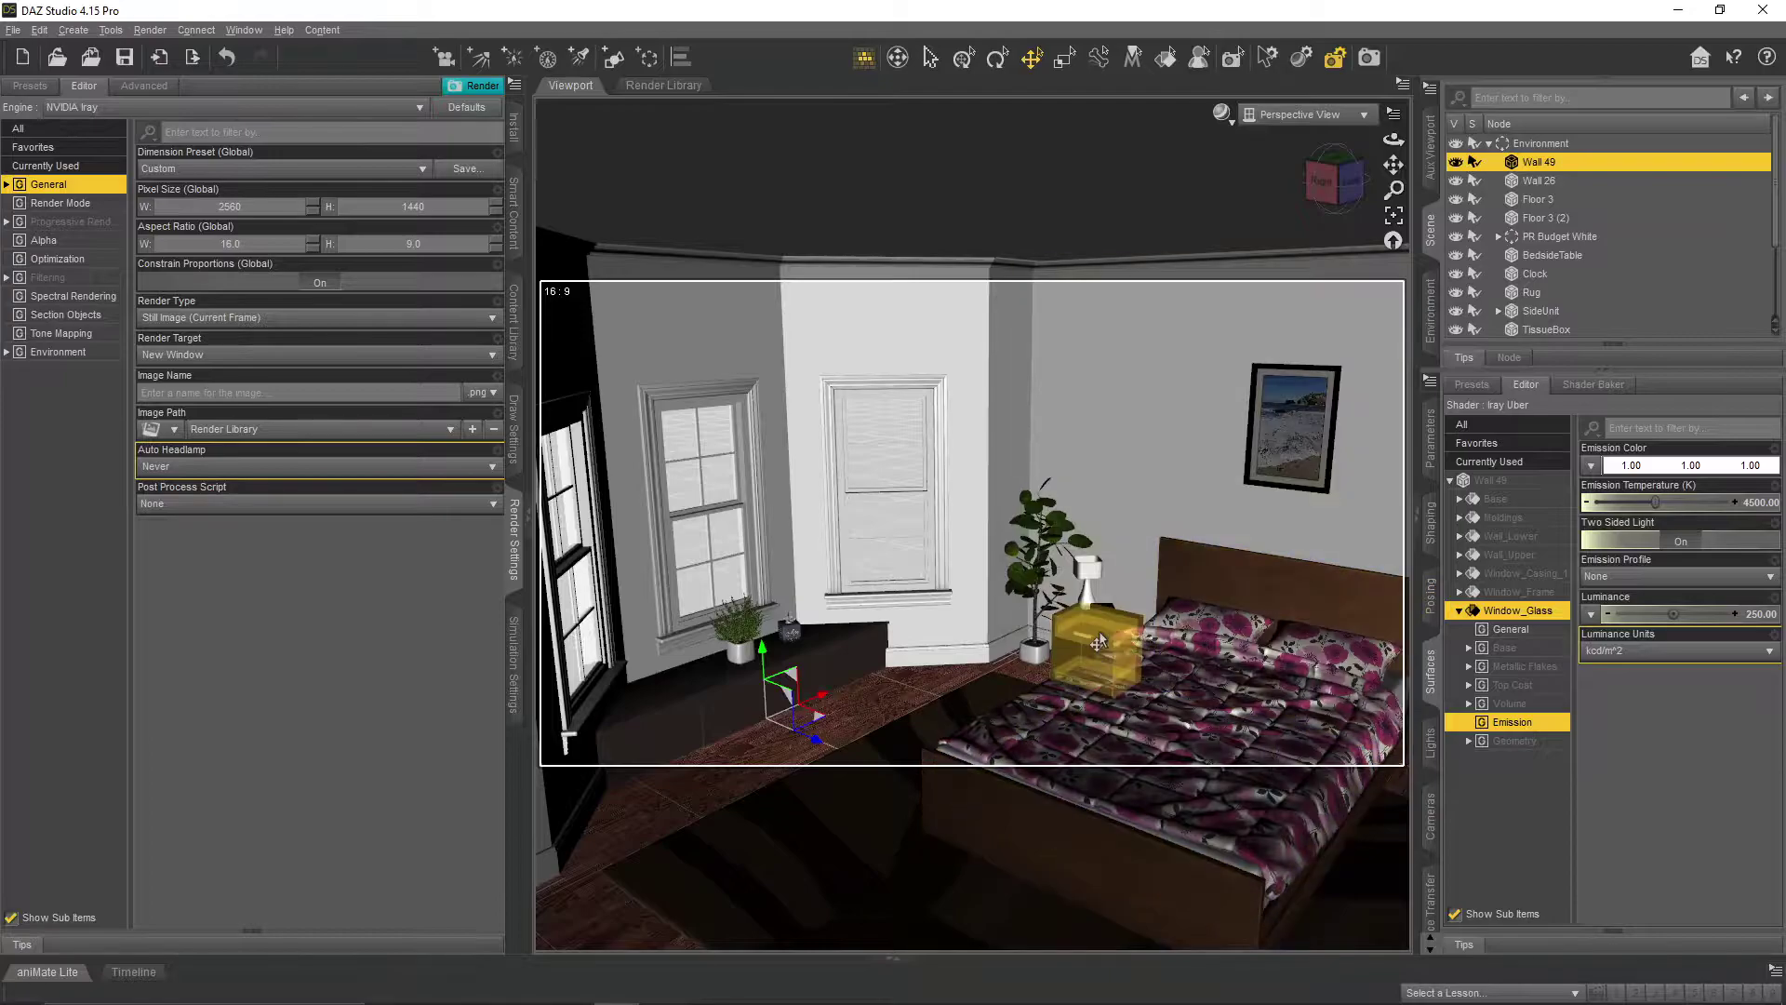
- With nothing selected in the scene, search the content files for curtains and load The Room curtains Iray
click(514, 212)
click(25, 86)
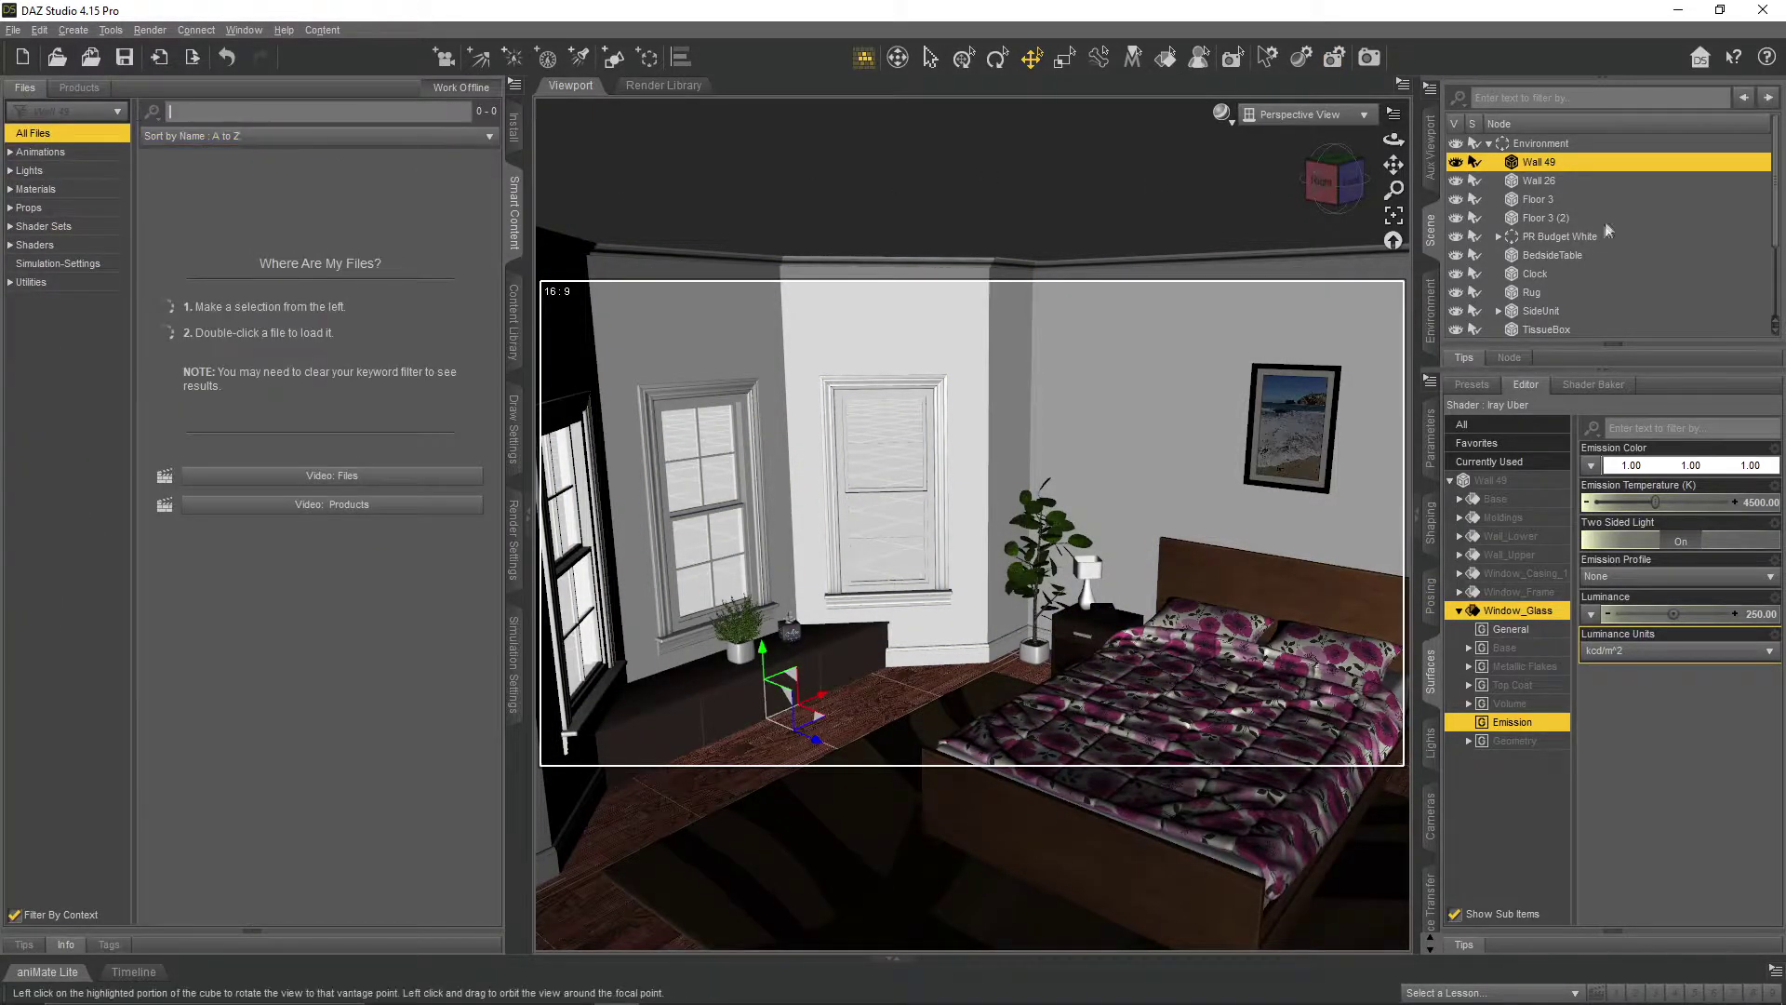
click(1489, 143)
click(1533, 253)
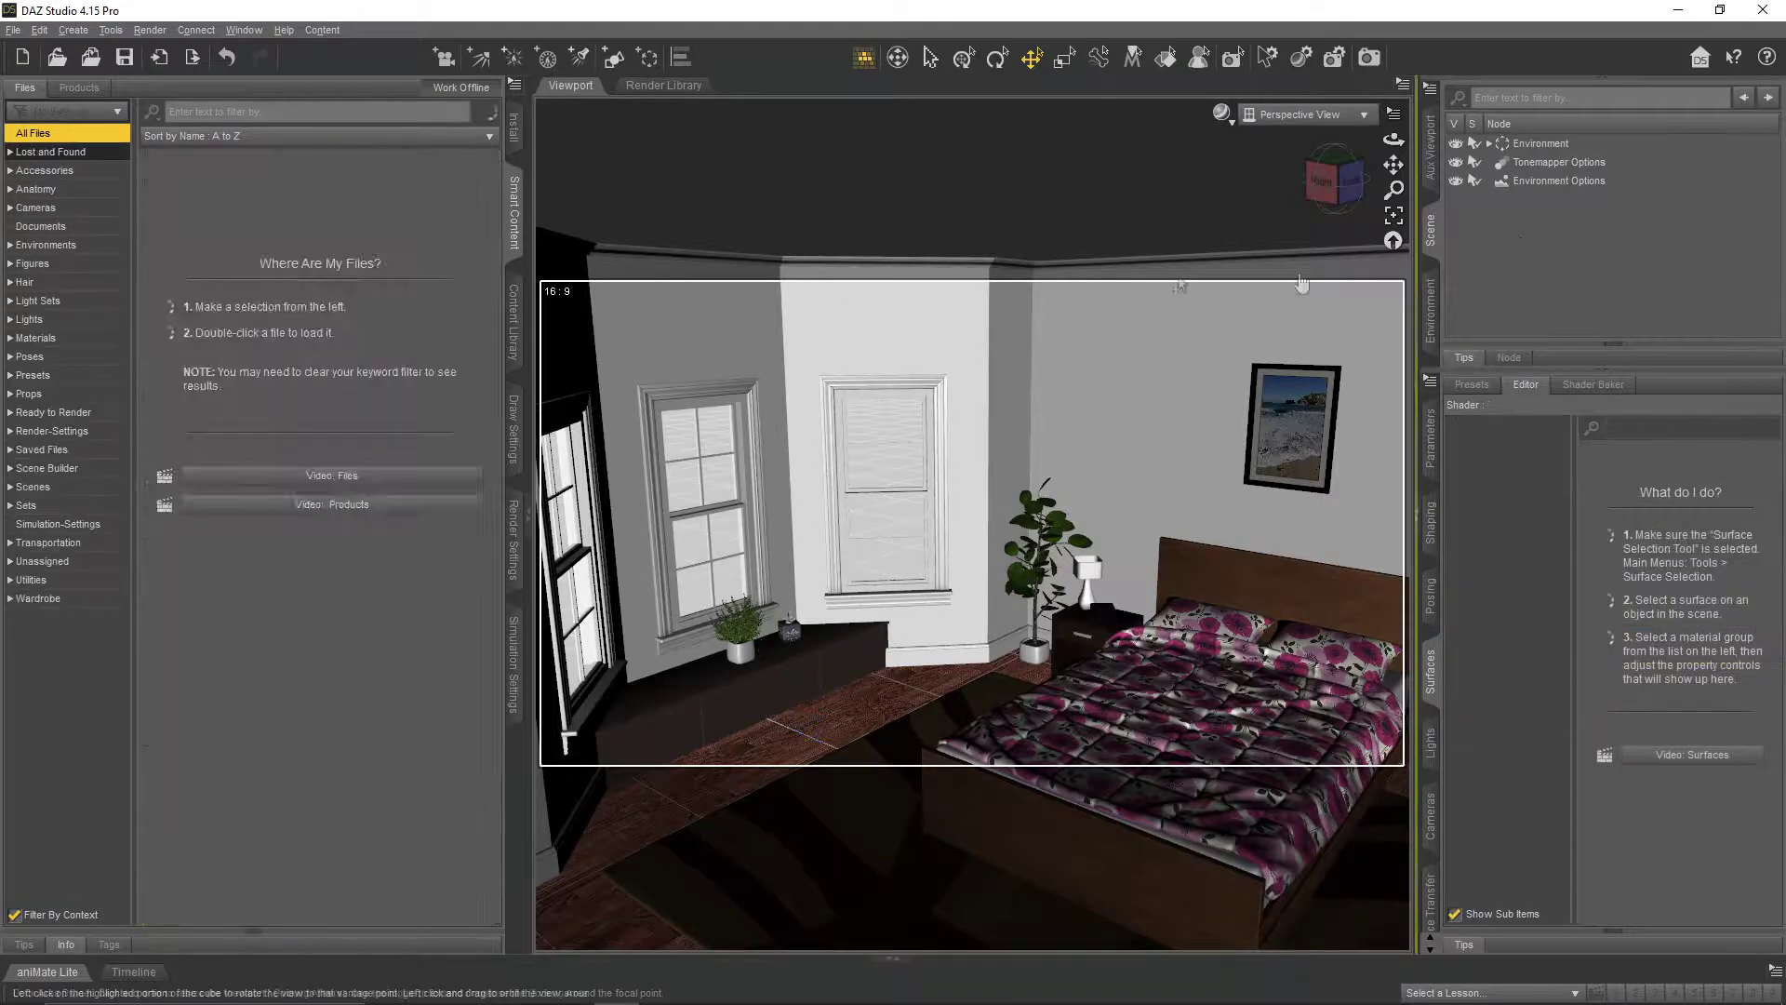
click(229, 119)
text(curtains)
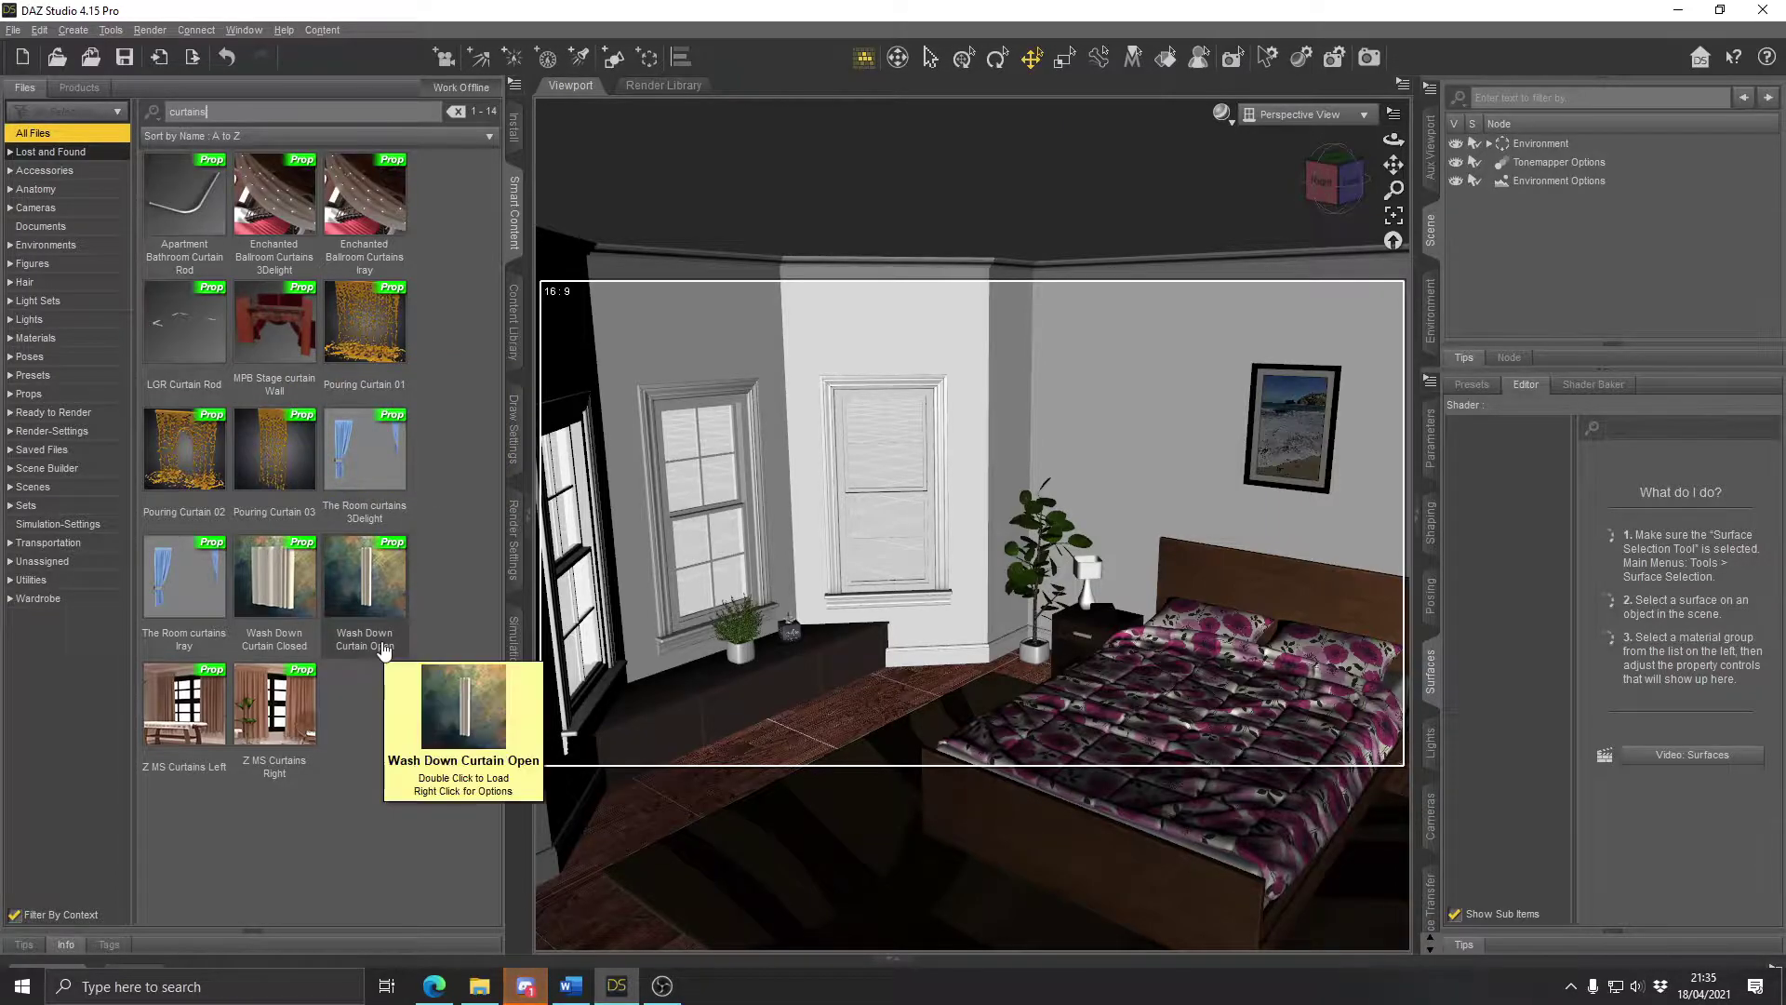
click(204, 625)
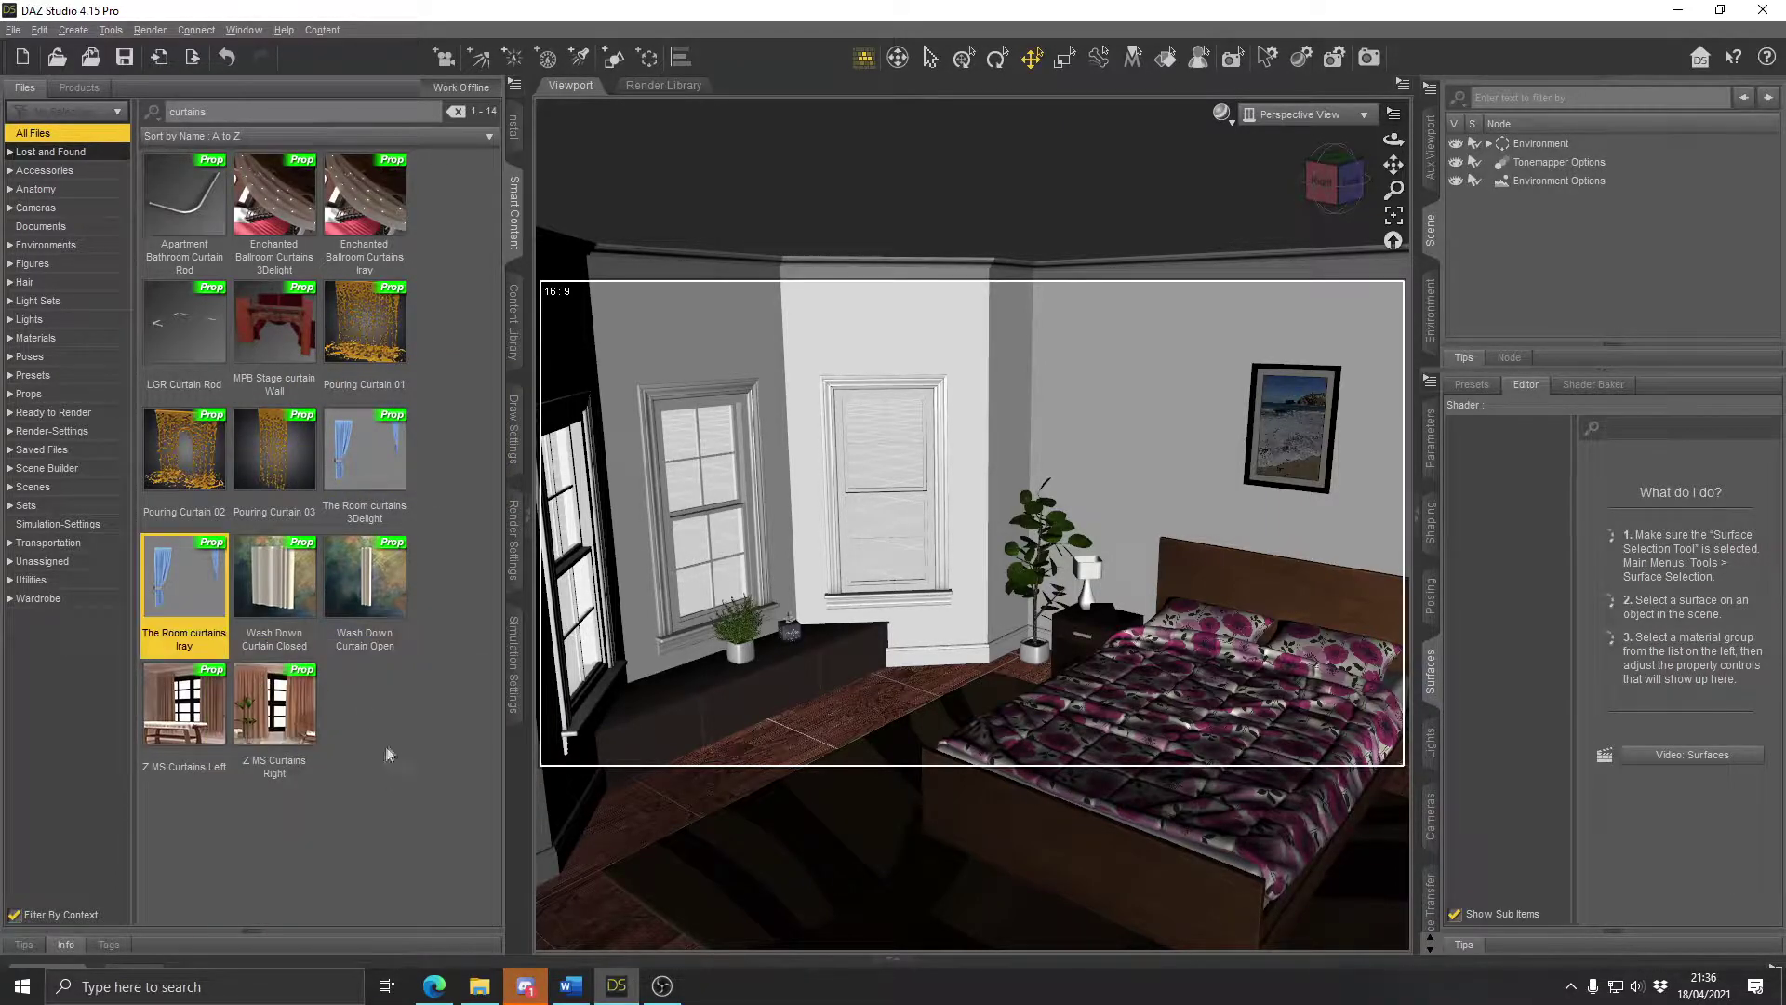
double_click(204, 596)
- Select the loaded curtains and rotate them slightly around their vertical axis
click(1531, 199)
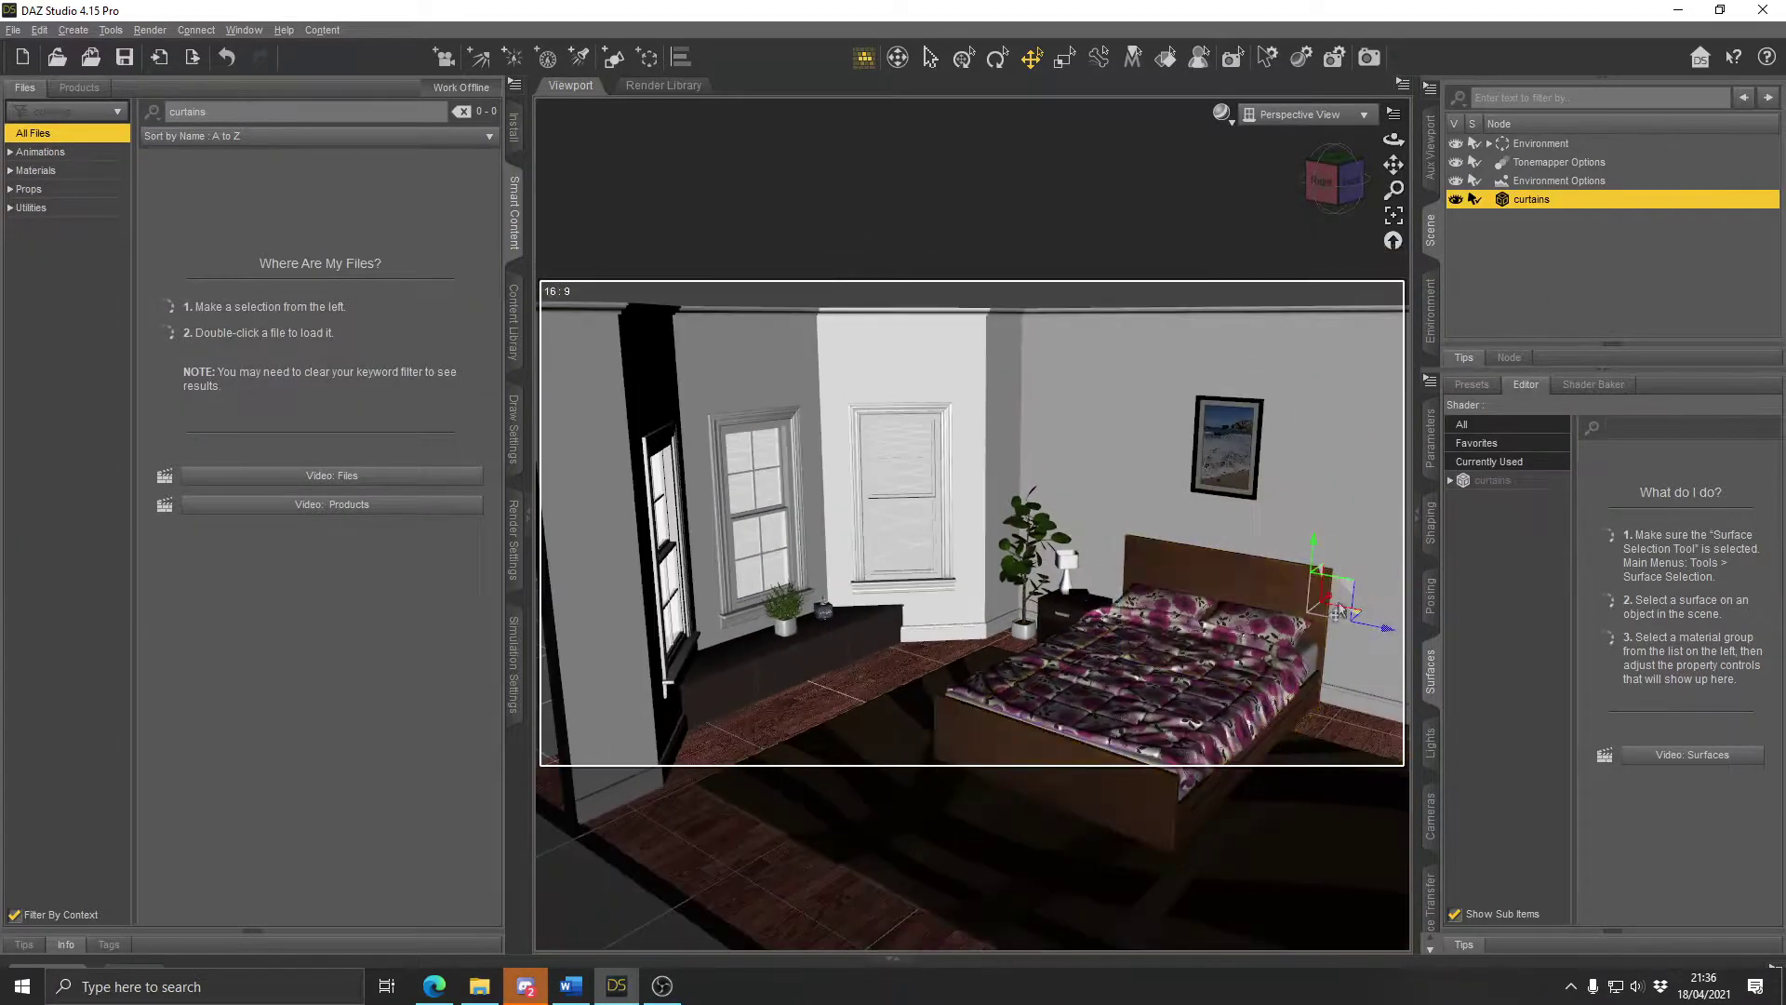
scroll(958, 649, down, 3)
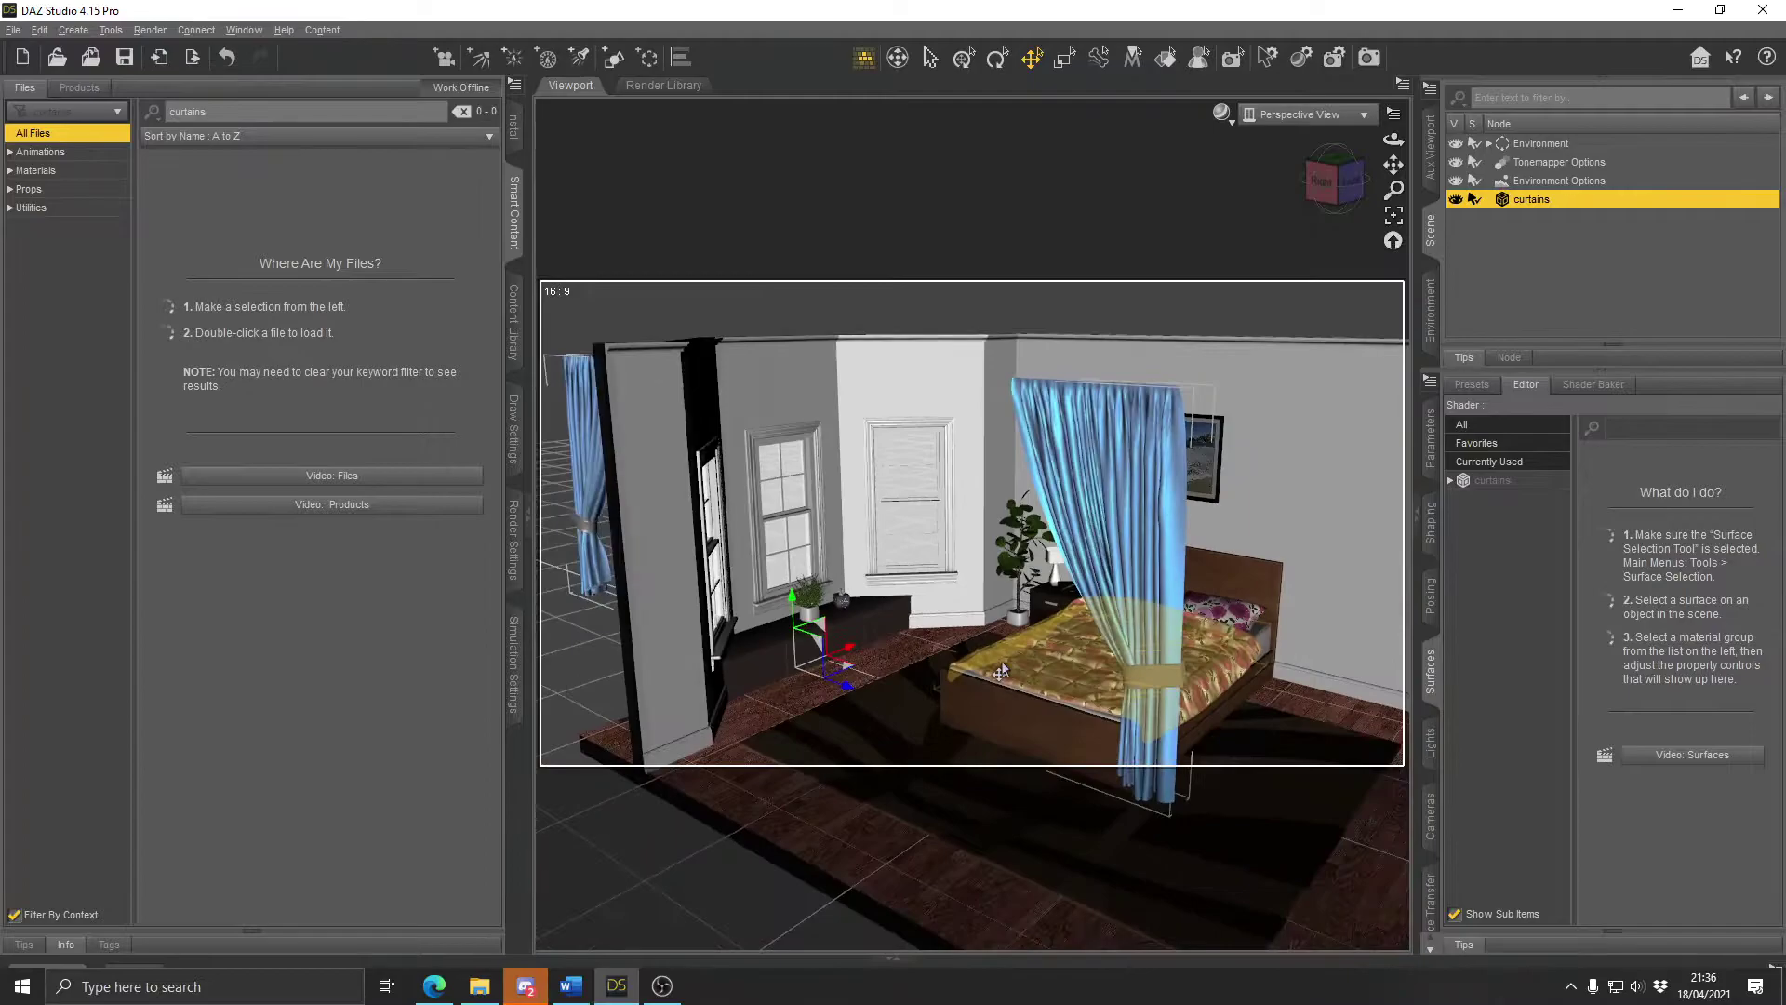
click(989, 67)
mouse_move(826, 678)
mouse_down()
mouse_move(862, 673)
mouse_move(829, 686)
mouse_up()
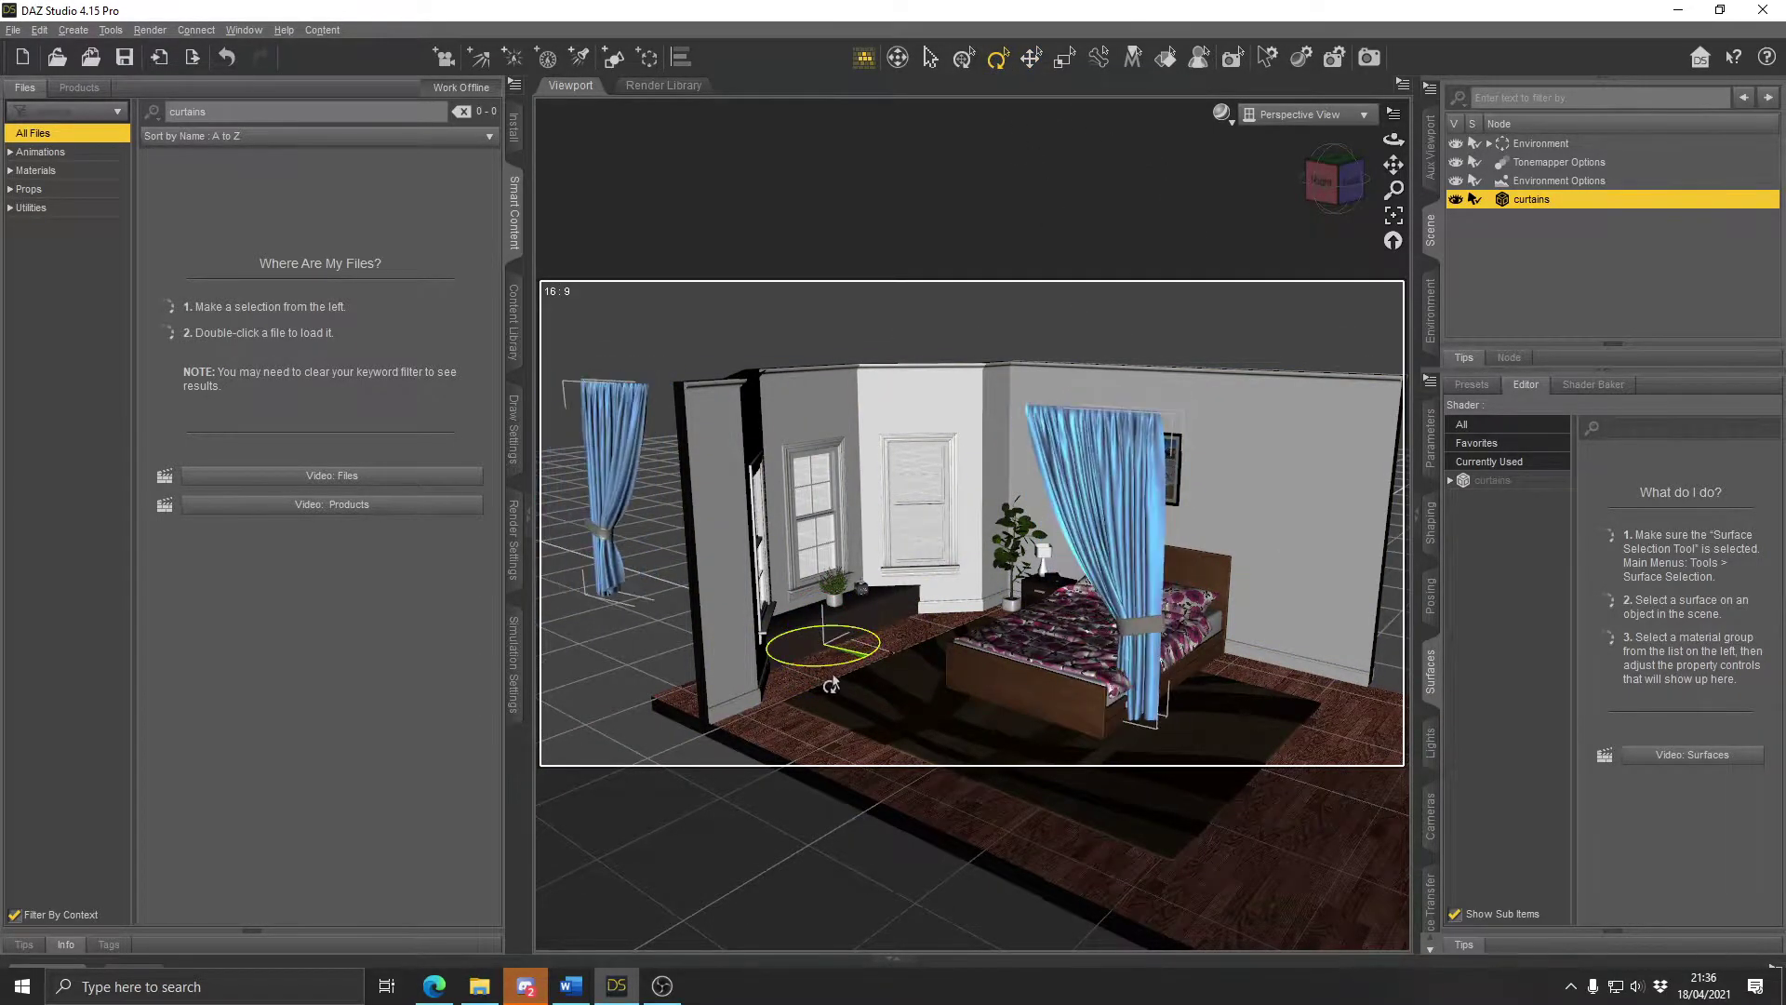
mouse_move(1393, 139)
mouse_down()
mouse_move(1368, 165)
mouse_move(1424, 149)
mouse_move(1349, 163)
mouse_move(1364, 153)
mouse_up()
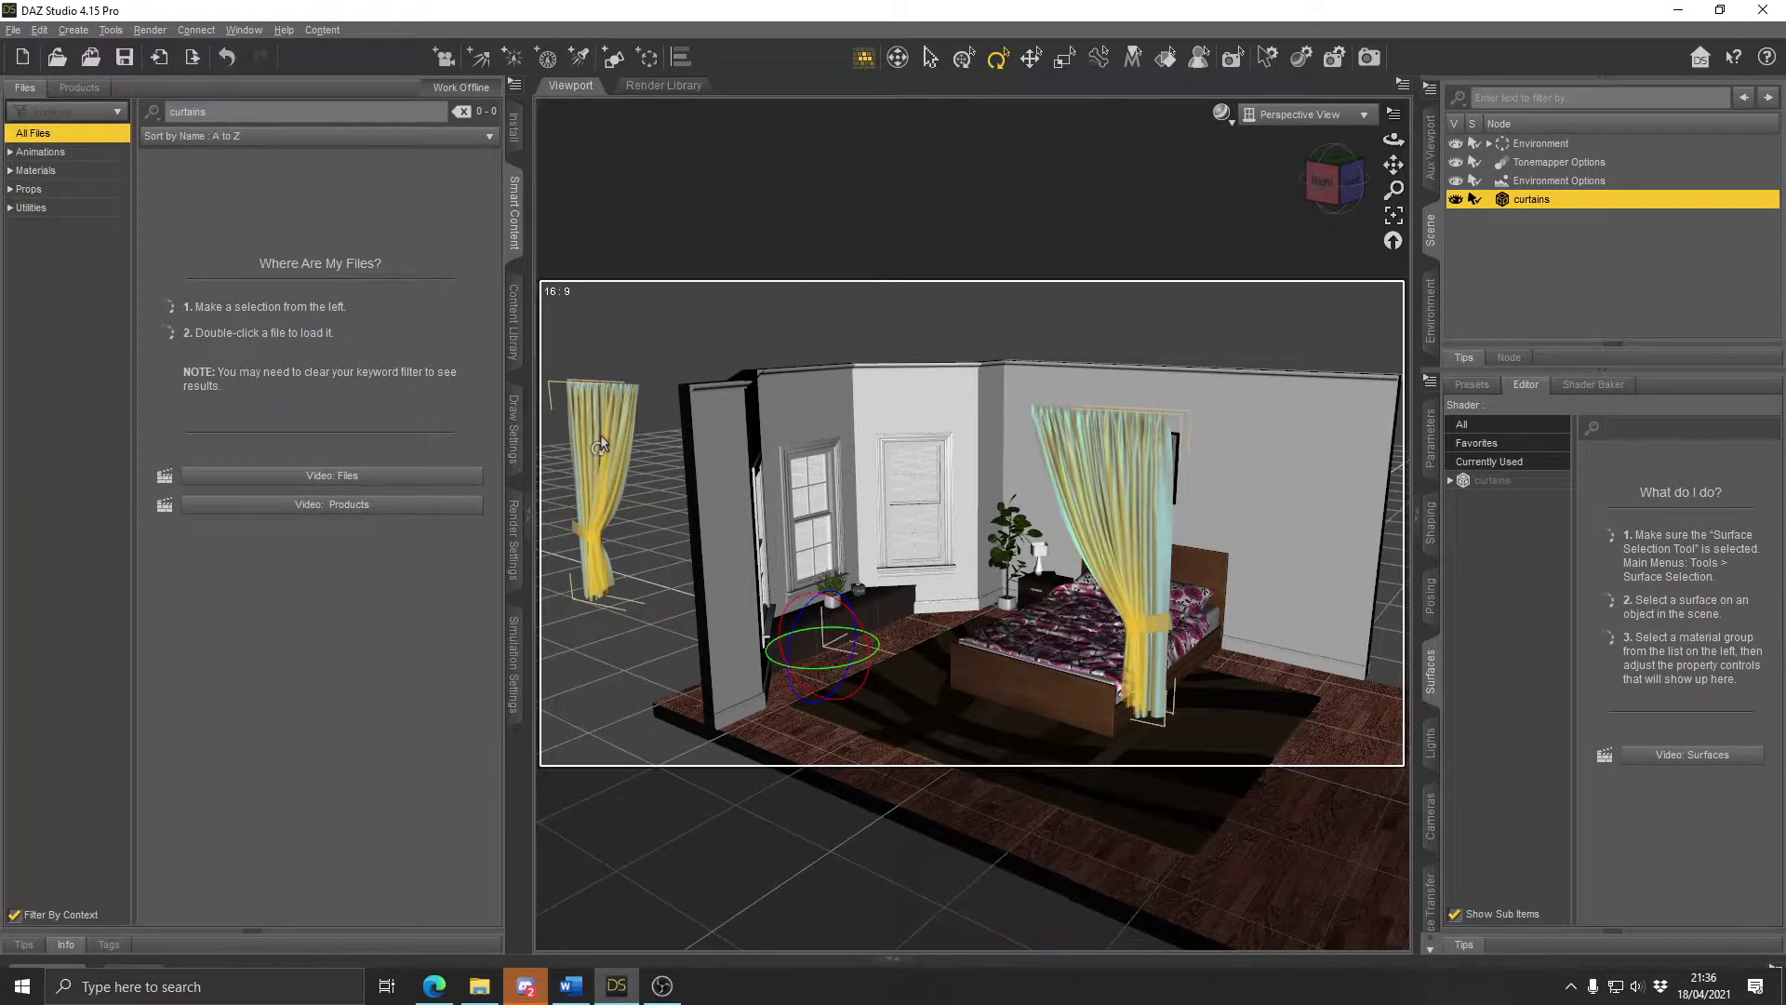
- Using the Geometry Editor, select the polygons of the curtain panel outside the room and delete them
click(111, 30)
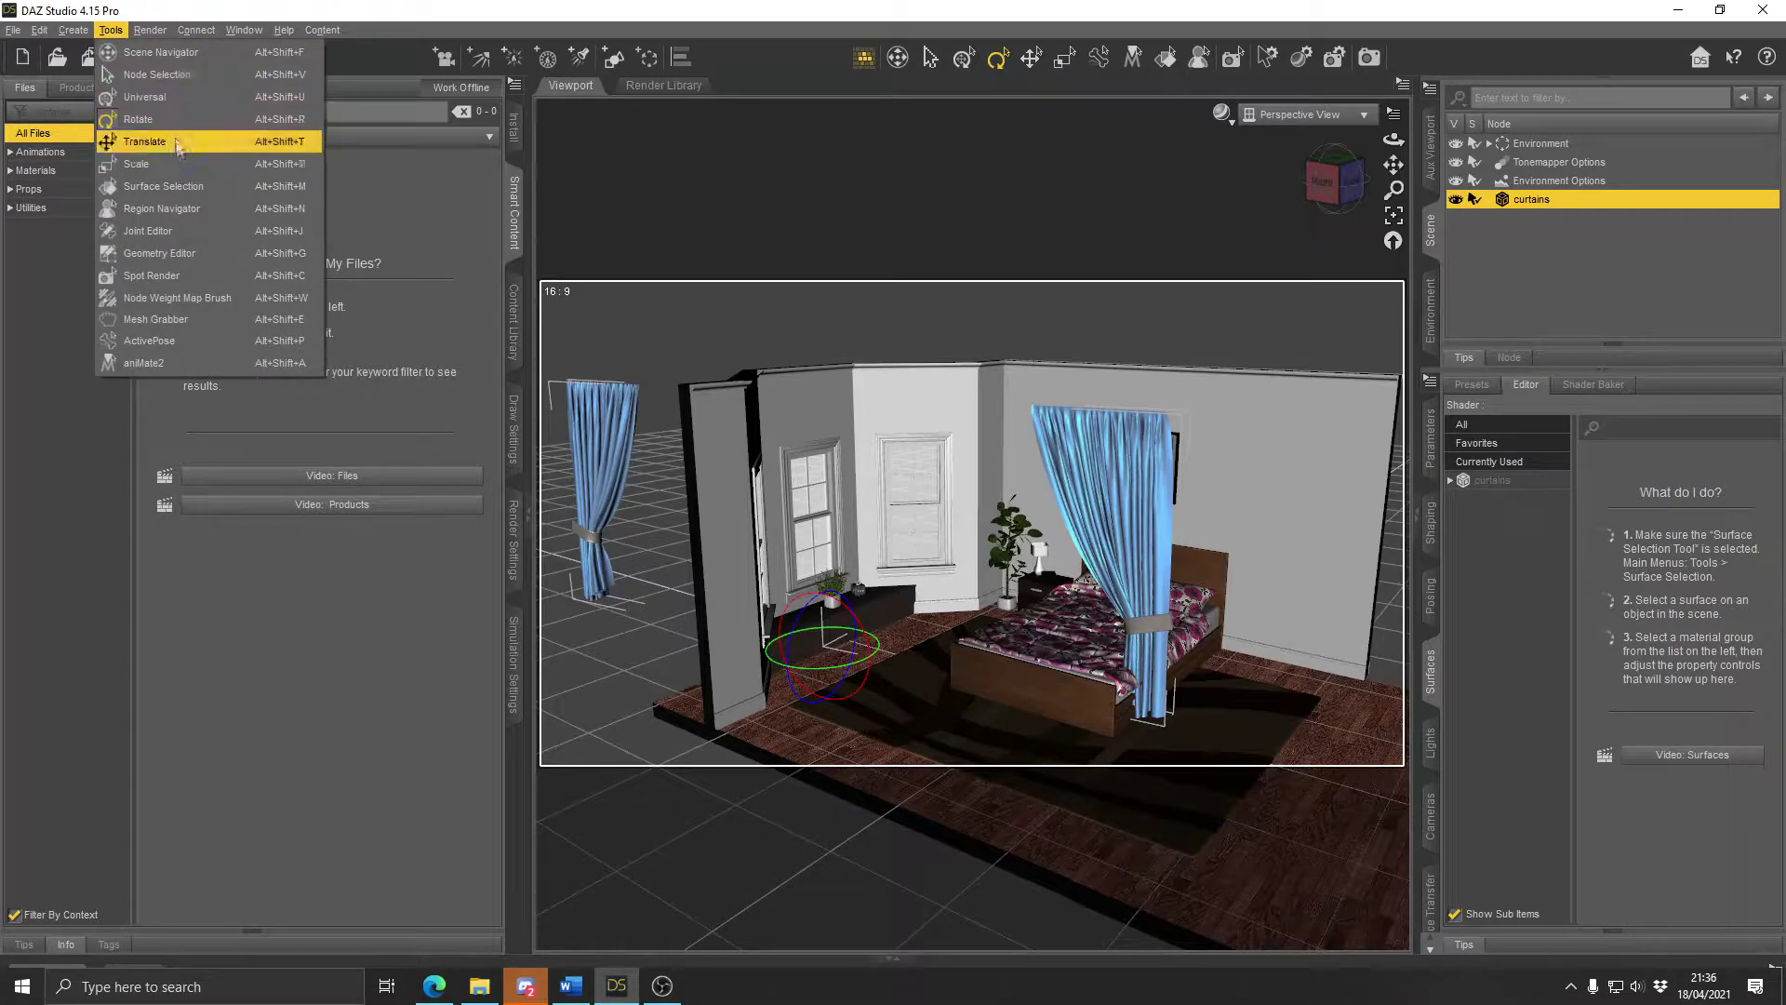
click(180, 253)
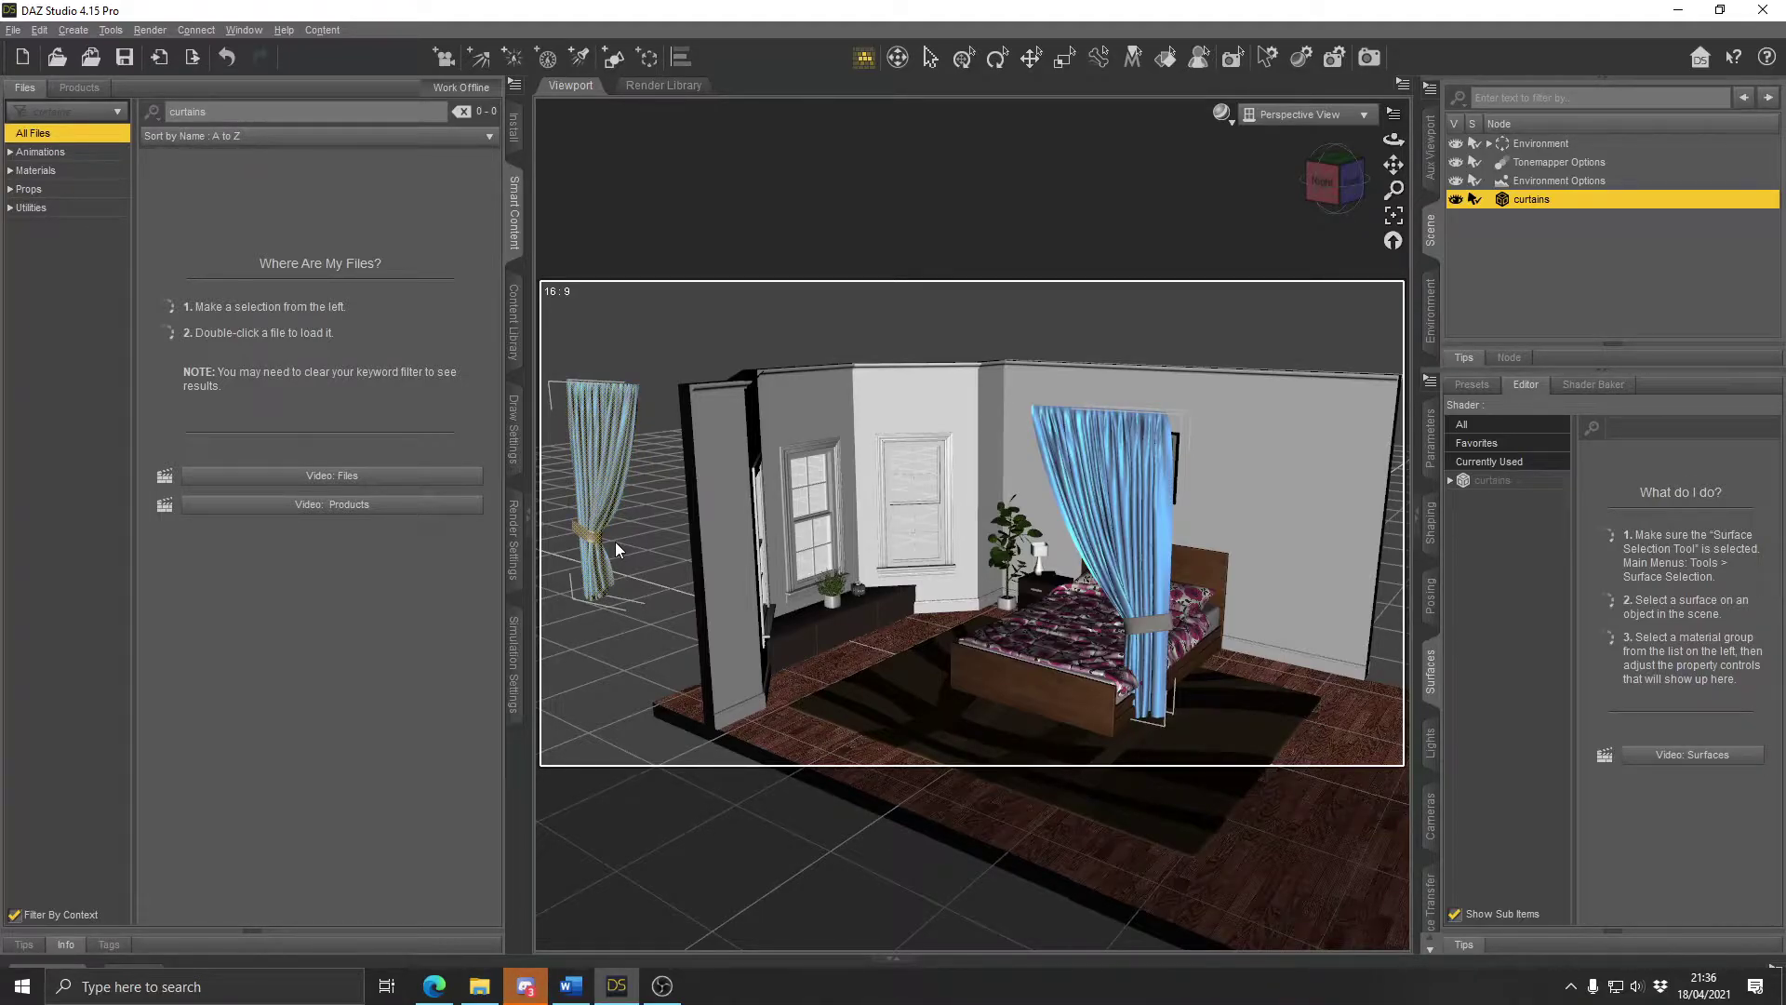
right_click(600, 485)
mouse_move(670, 592)
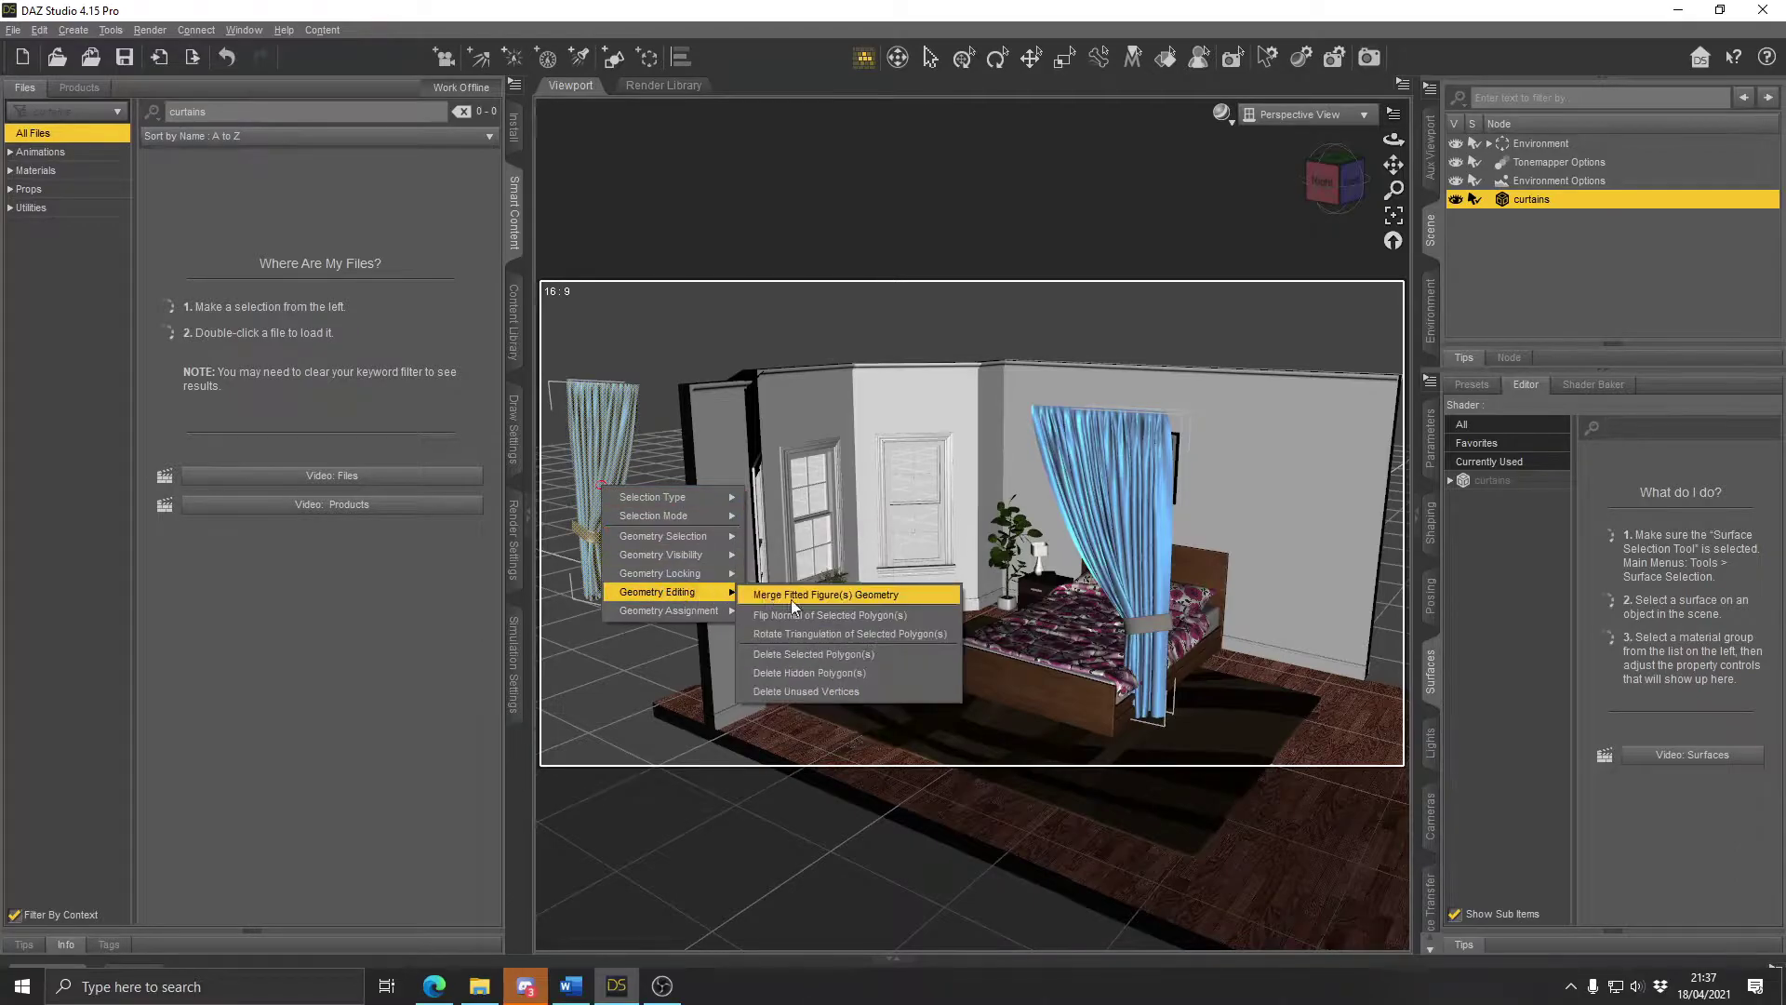
click(814, 655)
click(819, 547)
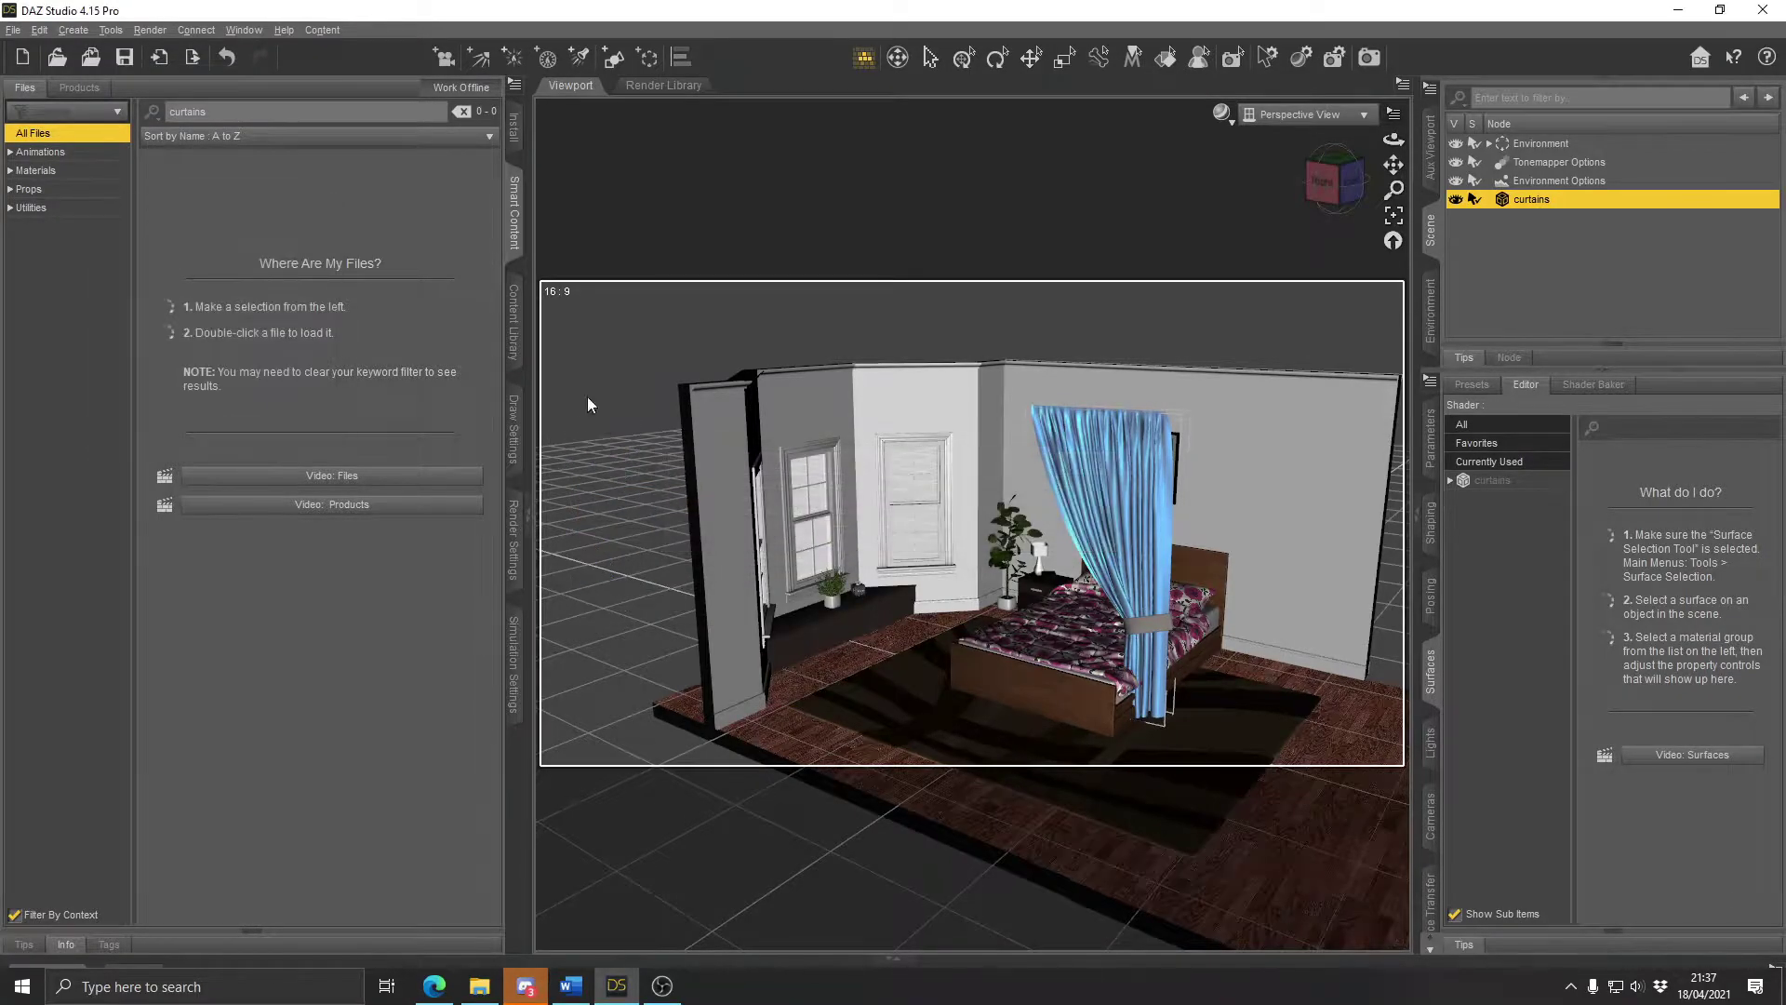
- Move the remaining curtain to the bay window nearest the bed, rotating it to about 37 degrees around Y and scaling it to about 86%
click(1031, 57)
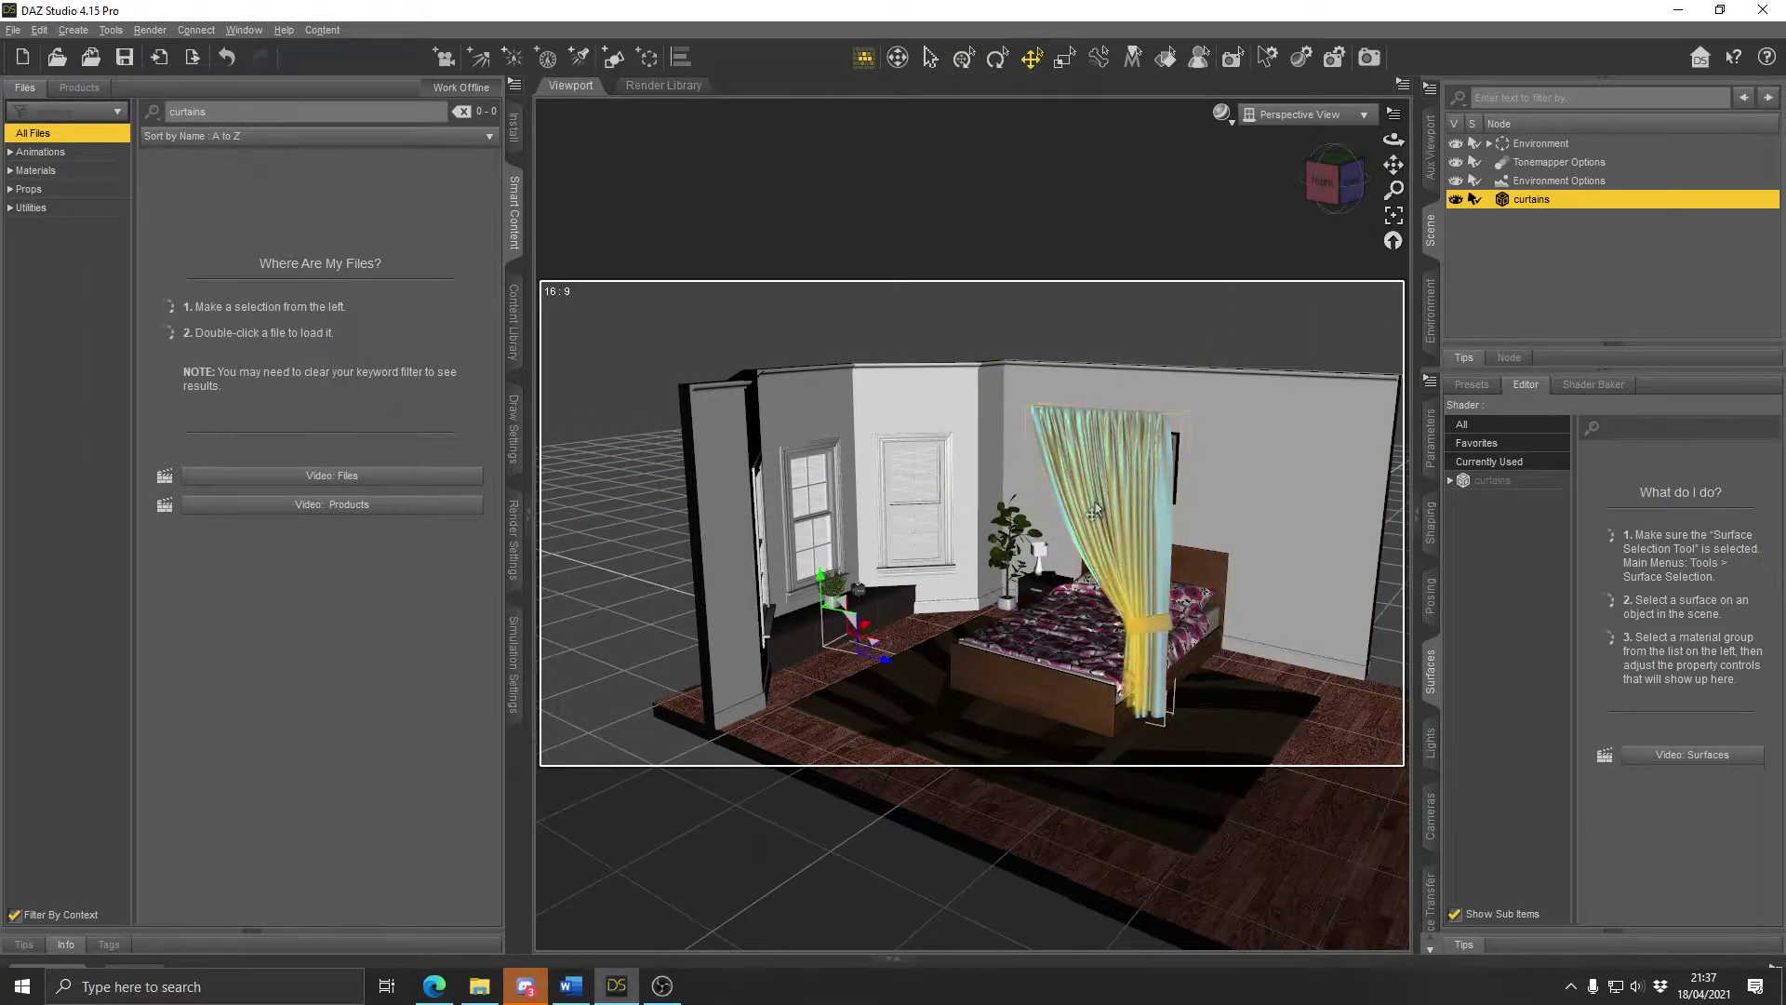
click(1430, 437)
drag(1674, 574, 1699, 574)
drag(837, 618, 699, 603)
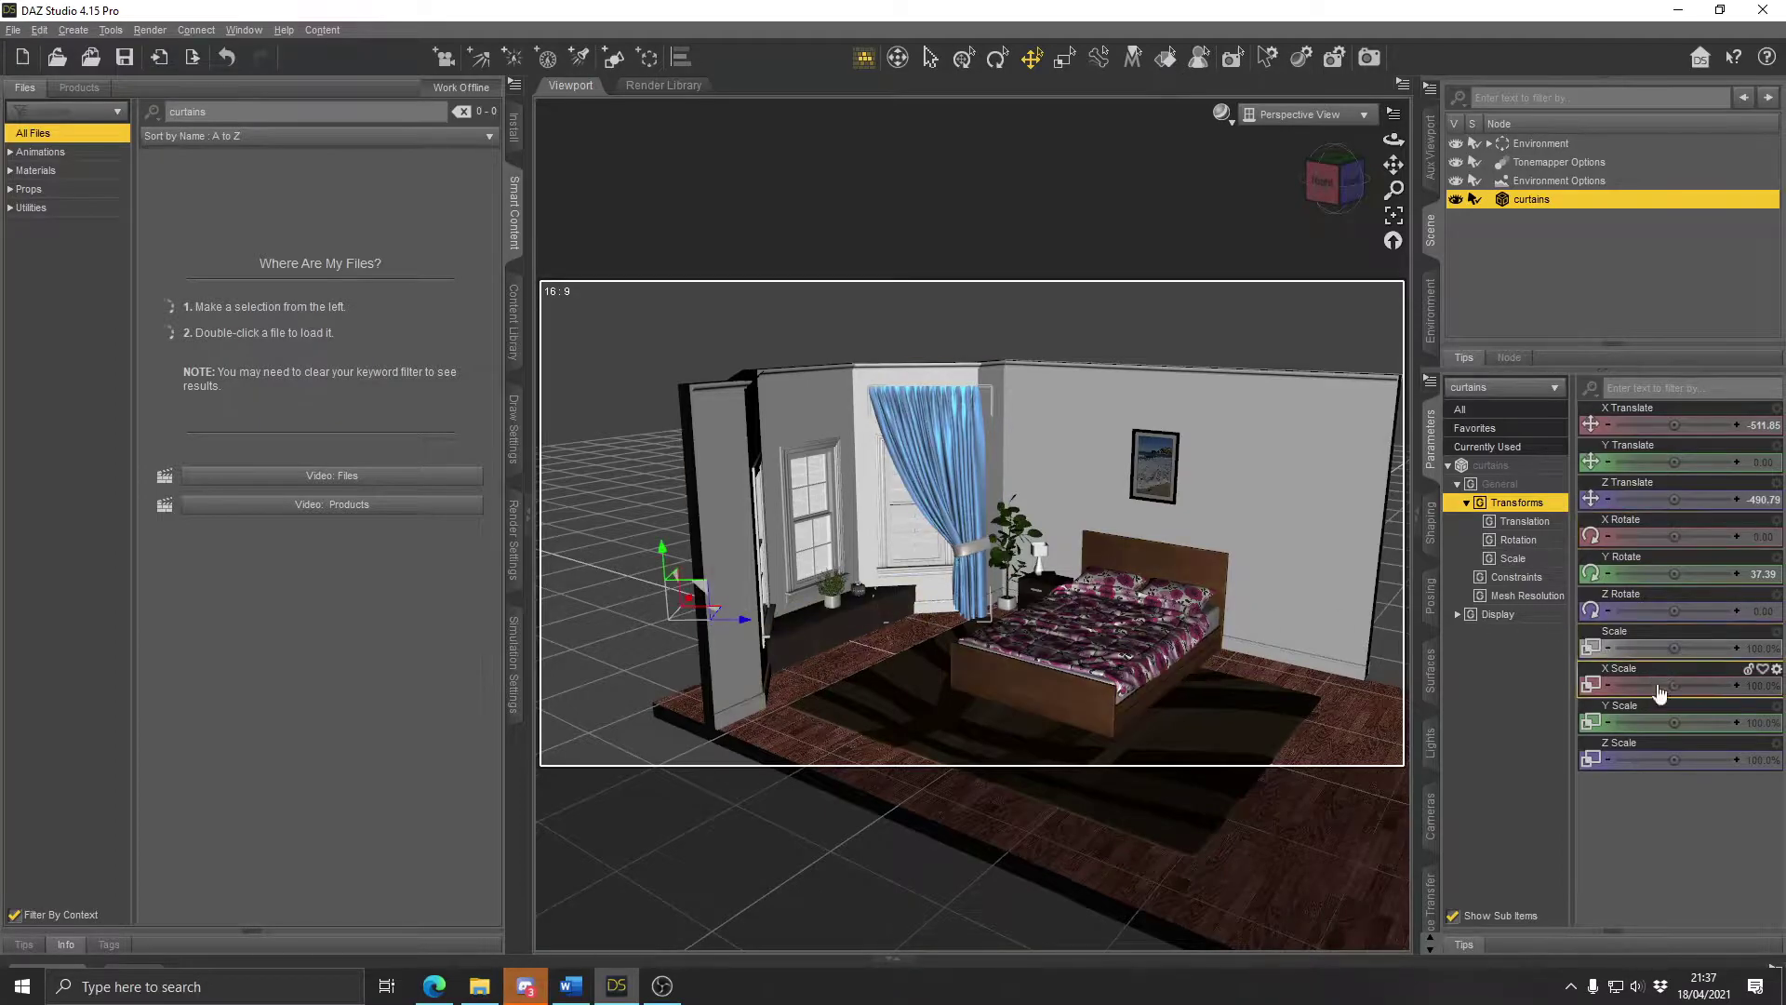
drag(1675, 648, 1633, 648)
mouse_move(715, 613)
mouse_down()
mouse_move(752, 605)
mouse_move(731, 590)
mouse_up()
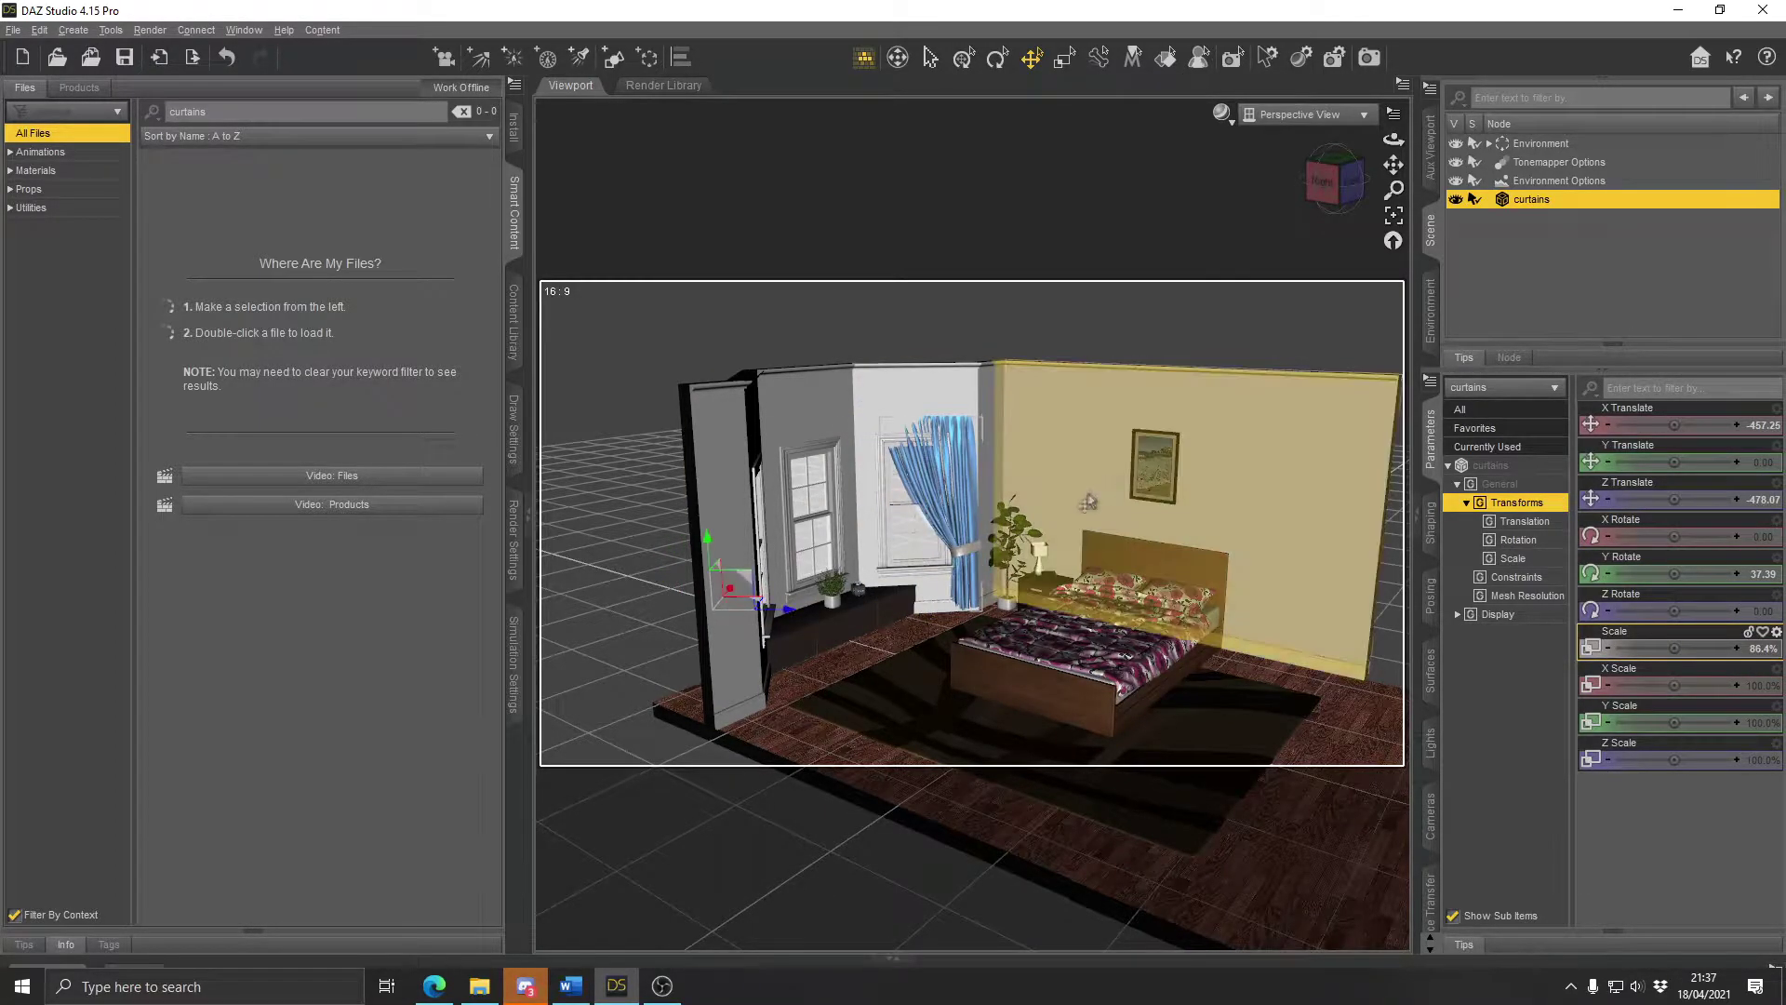
- Try Y rotations of 38, 36, 35 and 34 degrees on the curtain
click(1760, 575)
text(3)
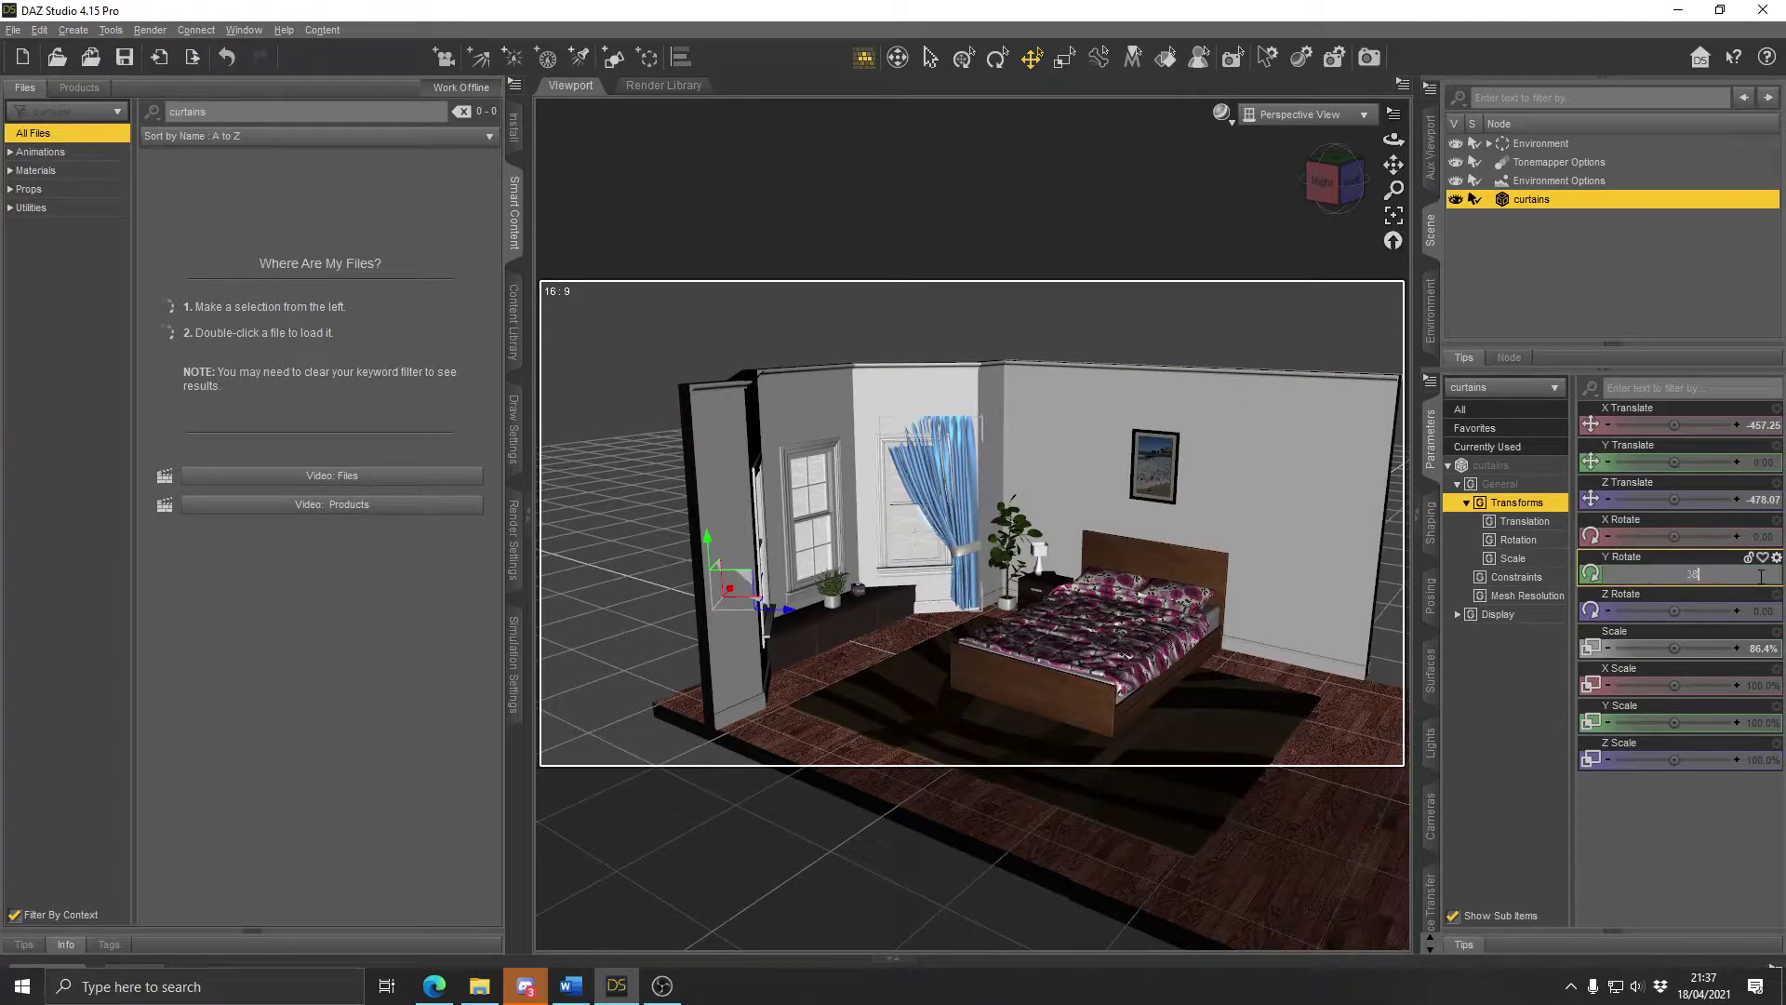
text(8)
key(Return)
click(1761, 575)
text(36)
key(Return)
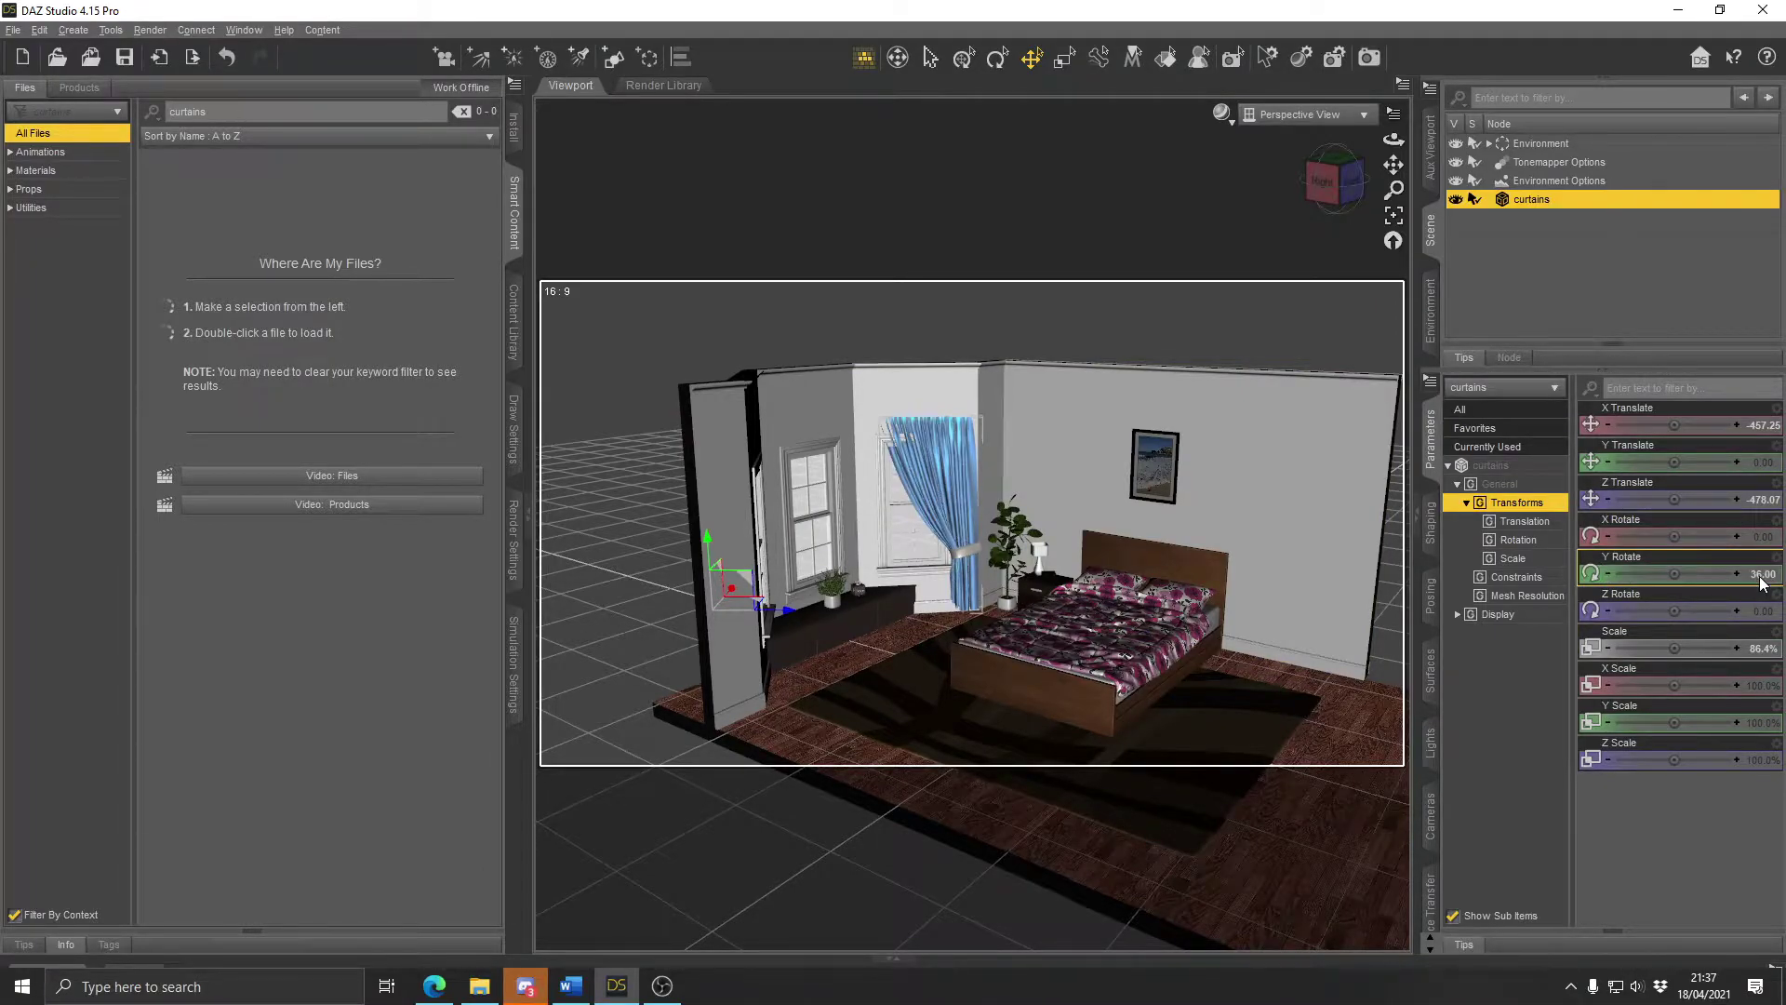
click(1760, 575)
text(35)
key(Return)
click(1761, 575)
text(34)
key(Return)
- Set the curtain's Y rotation to 45 degrees and move it inside the room, close to the window wall
click(1393, 216)
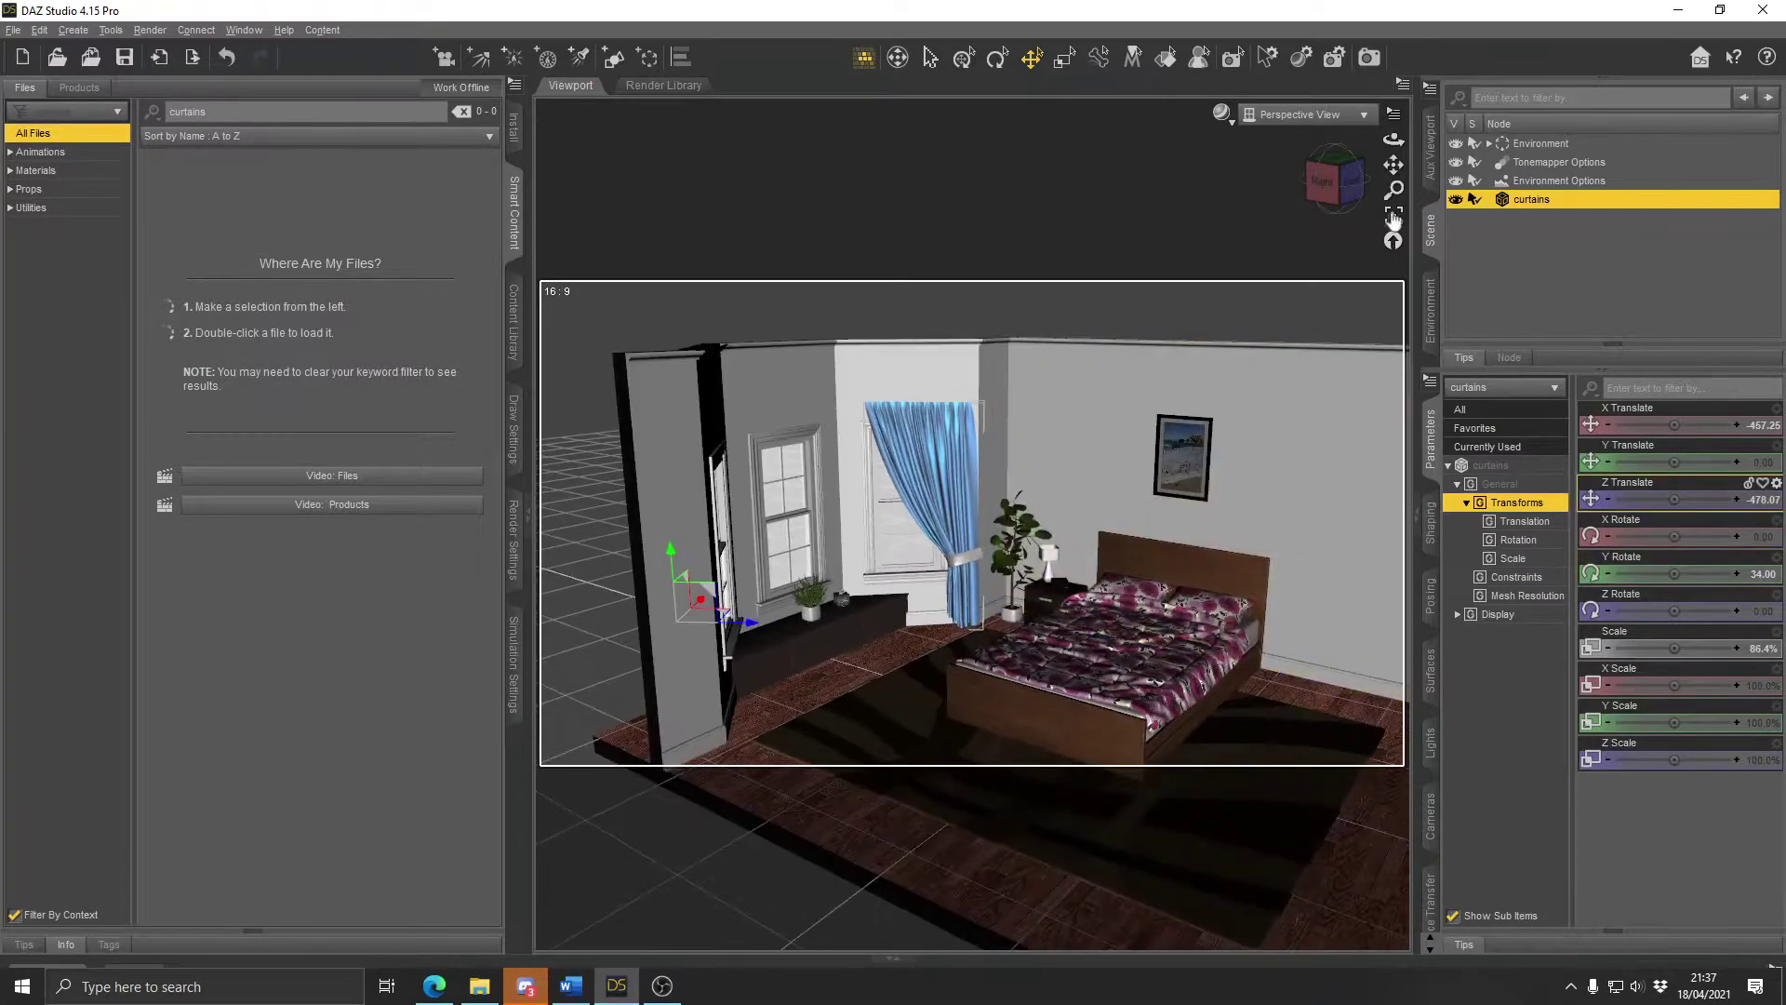
click(1393, 218)
drag(1393, 139, 1226, 243)
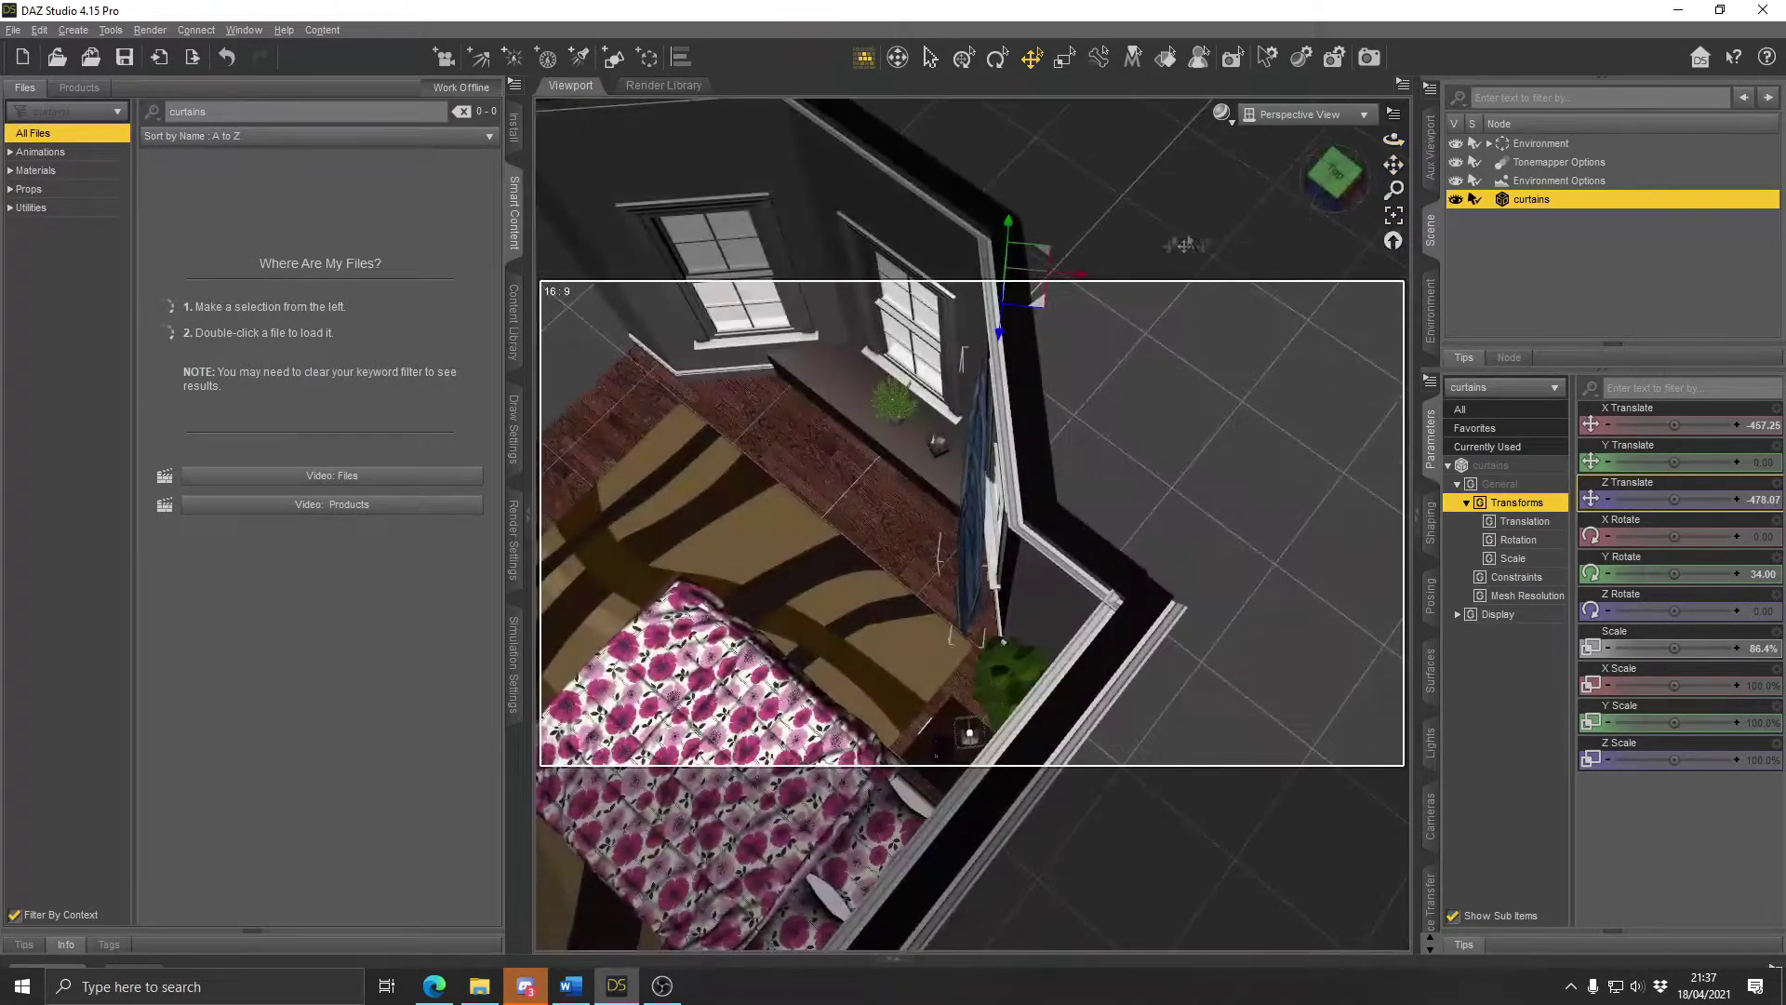
drag(1699, 573, 1736, 573)
click(1761, 574)
text(45)
key(Return)
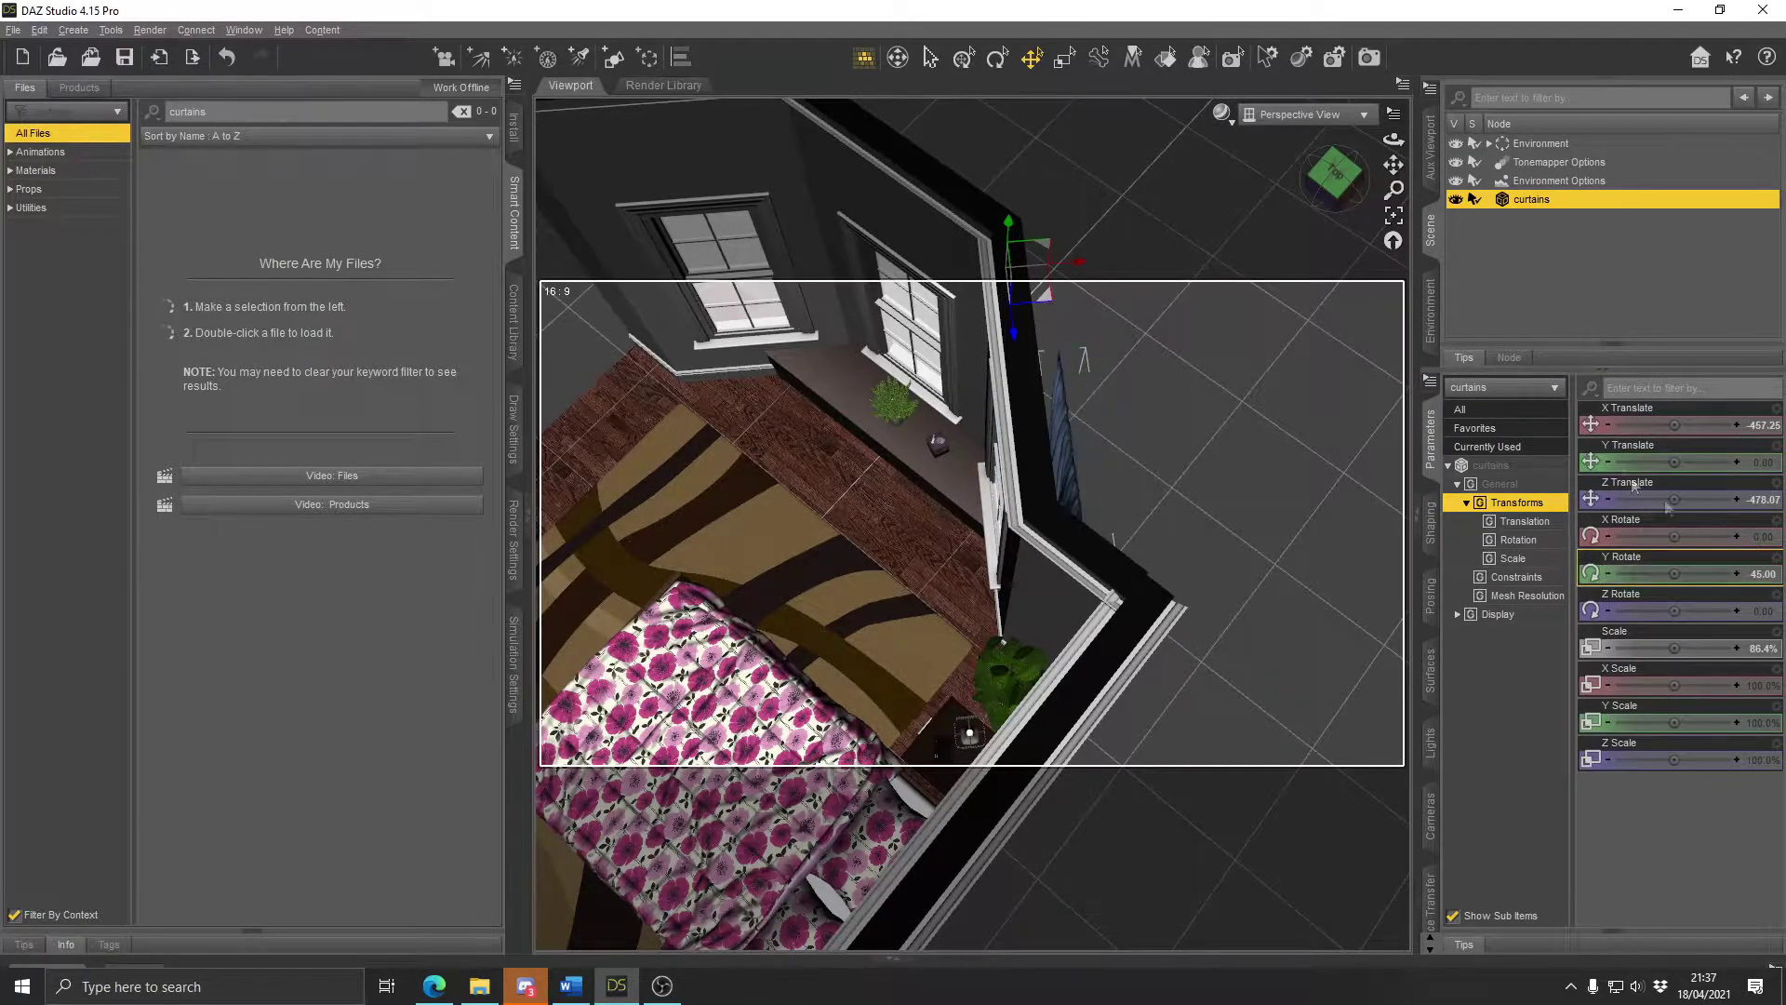
drag(1043, 275, 1035, 271)
drag(1393, 139, 1063, 350)
drag(648, 593, 644, 598)
- Set the curtain's scale to 80%, shift it along the window wall and raise it to about 11 cm
click(1756, 650)
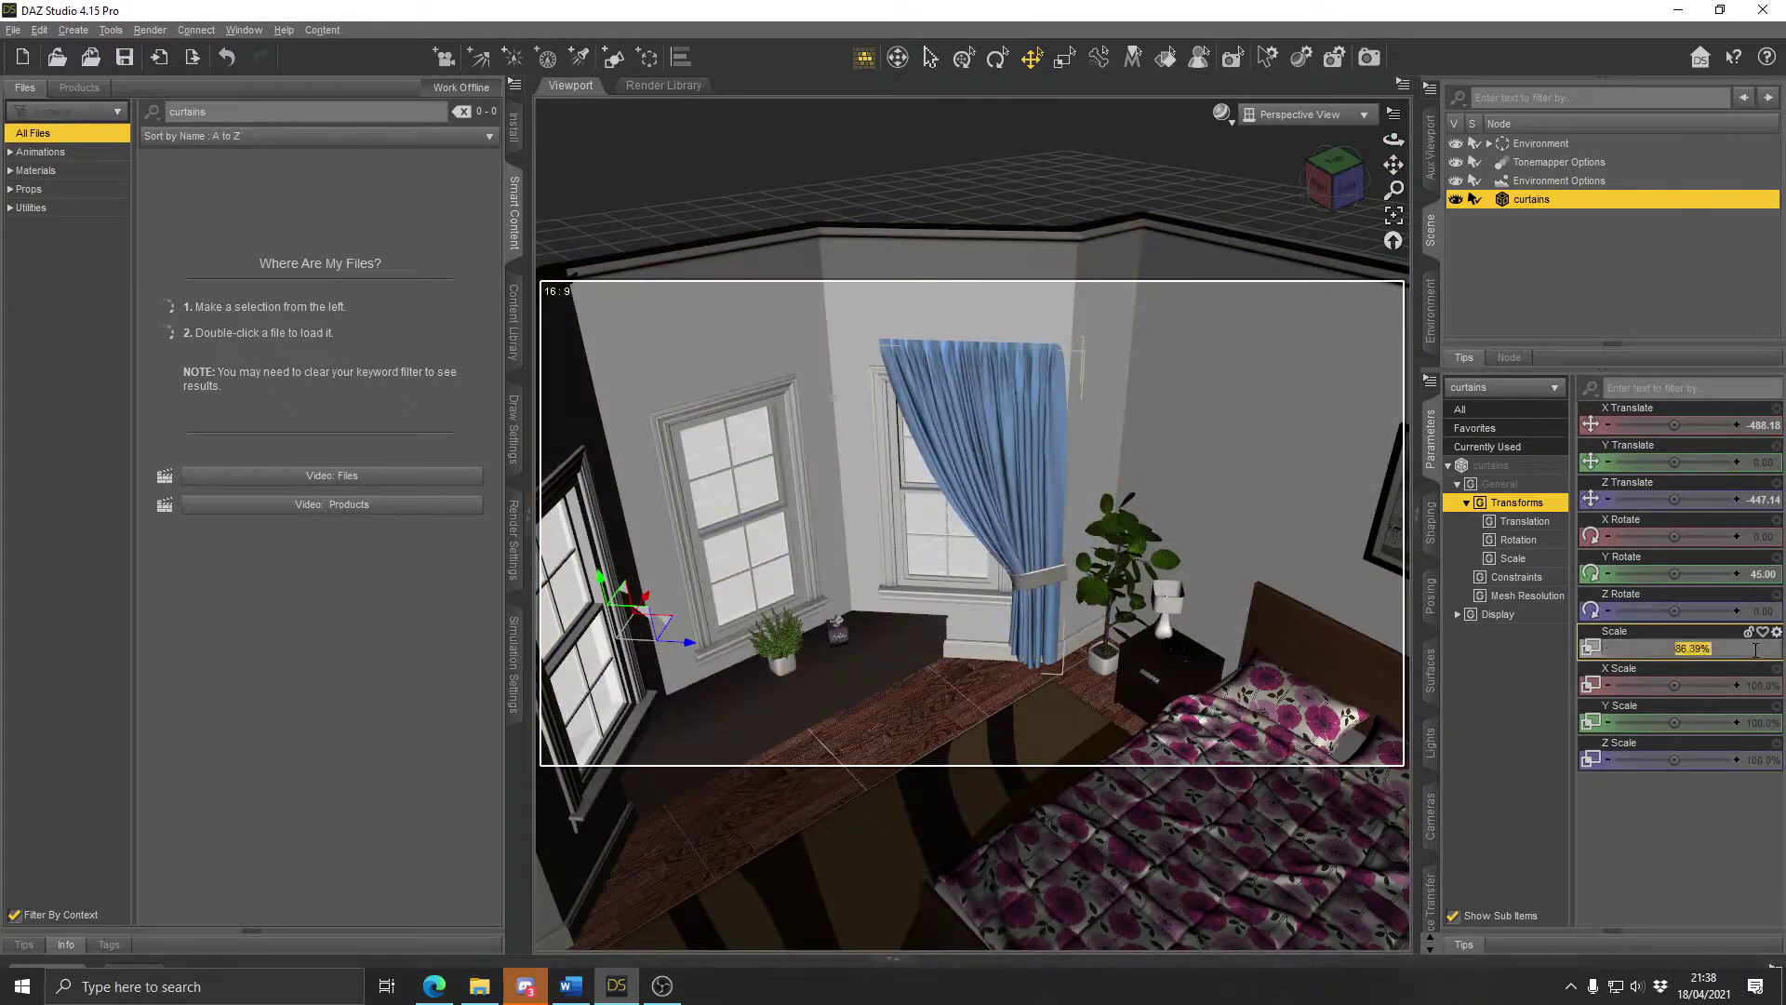
key(Return)
drag(689, 642, 714, 656)
drag(631, 600, 629, 574)
scroll(630, 575, up, 4)
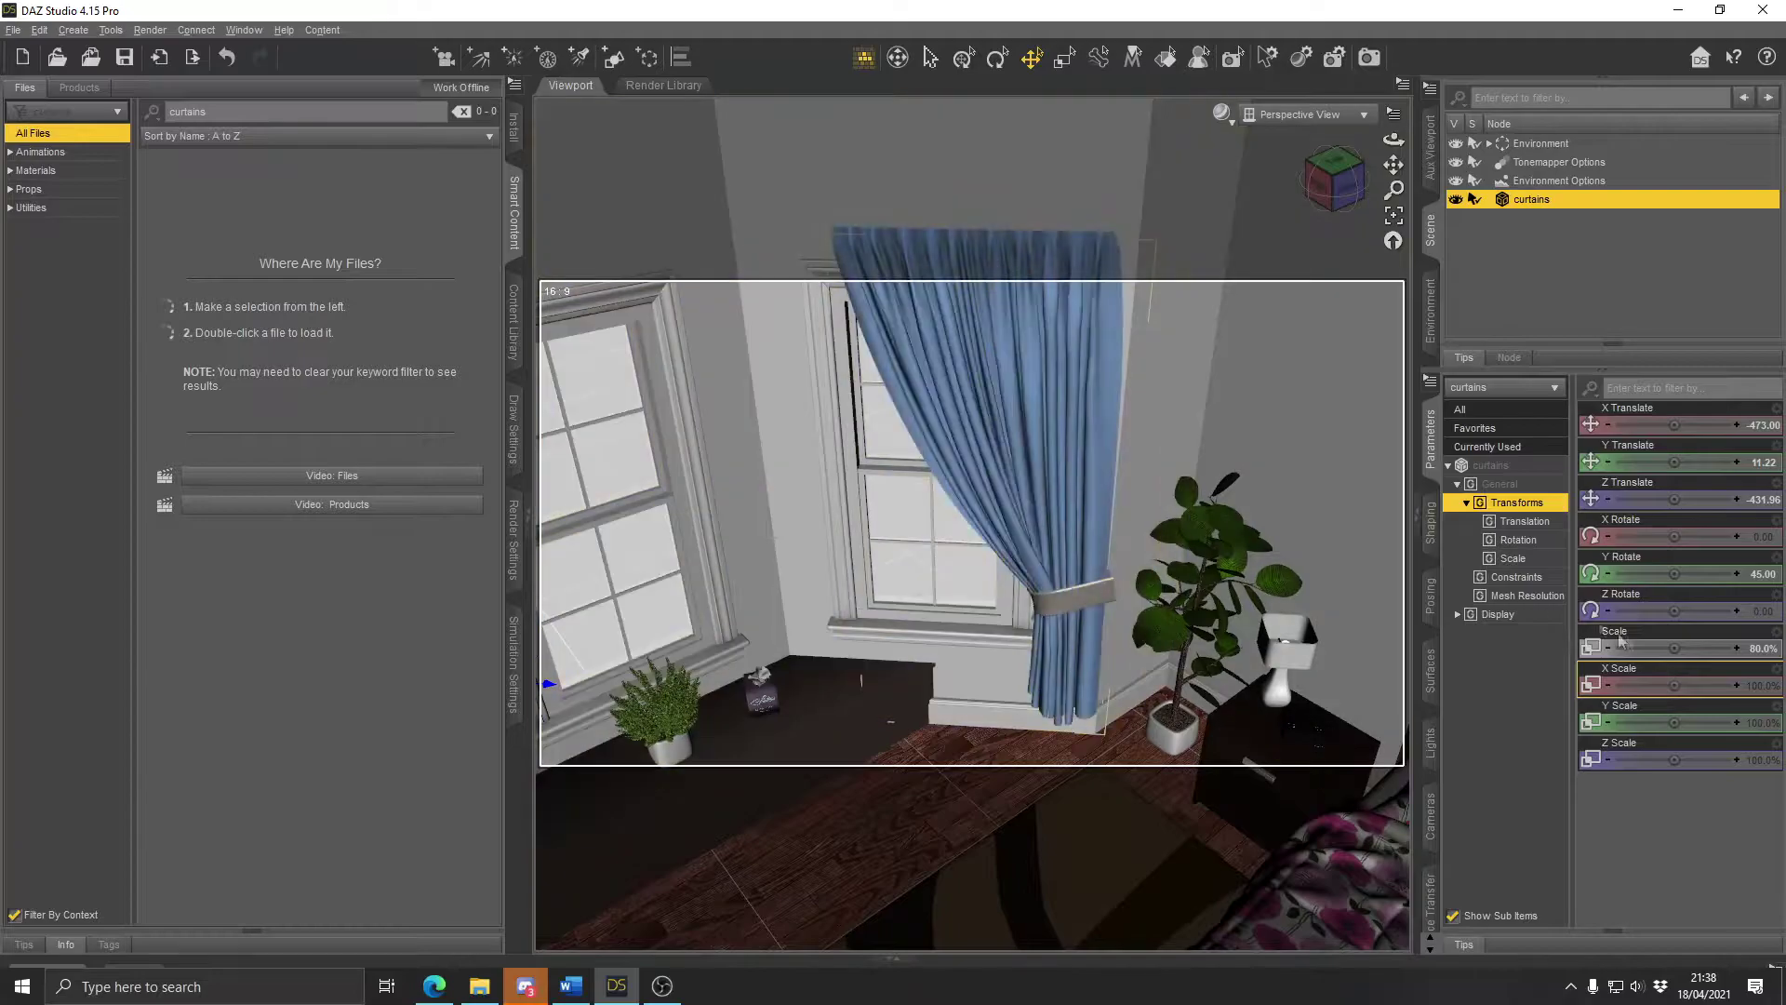
- Set the curtain's scale to 75% and raise it to about 23 cm
click(1768, 648)
key(Return)
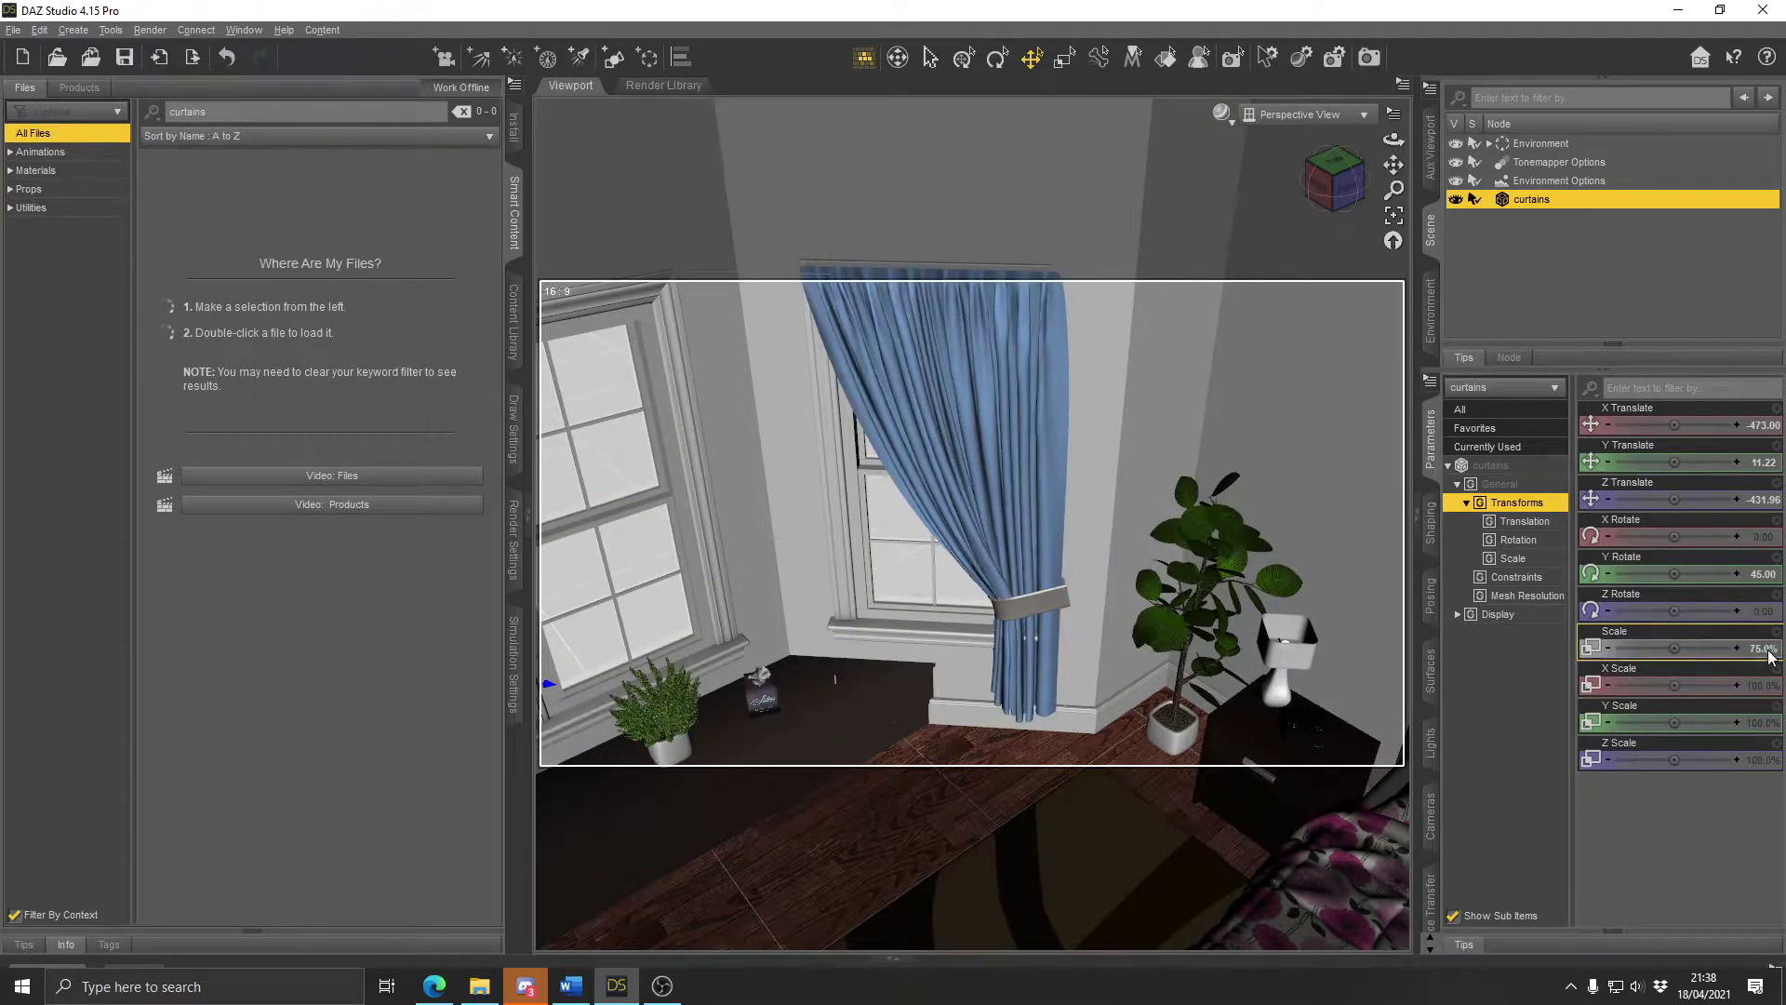
key(ctrl+f)
drag(631, 573, 615, 558)
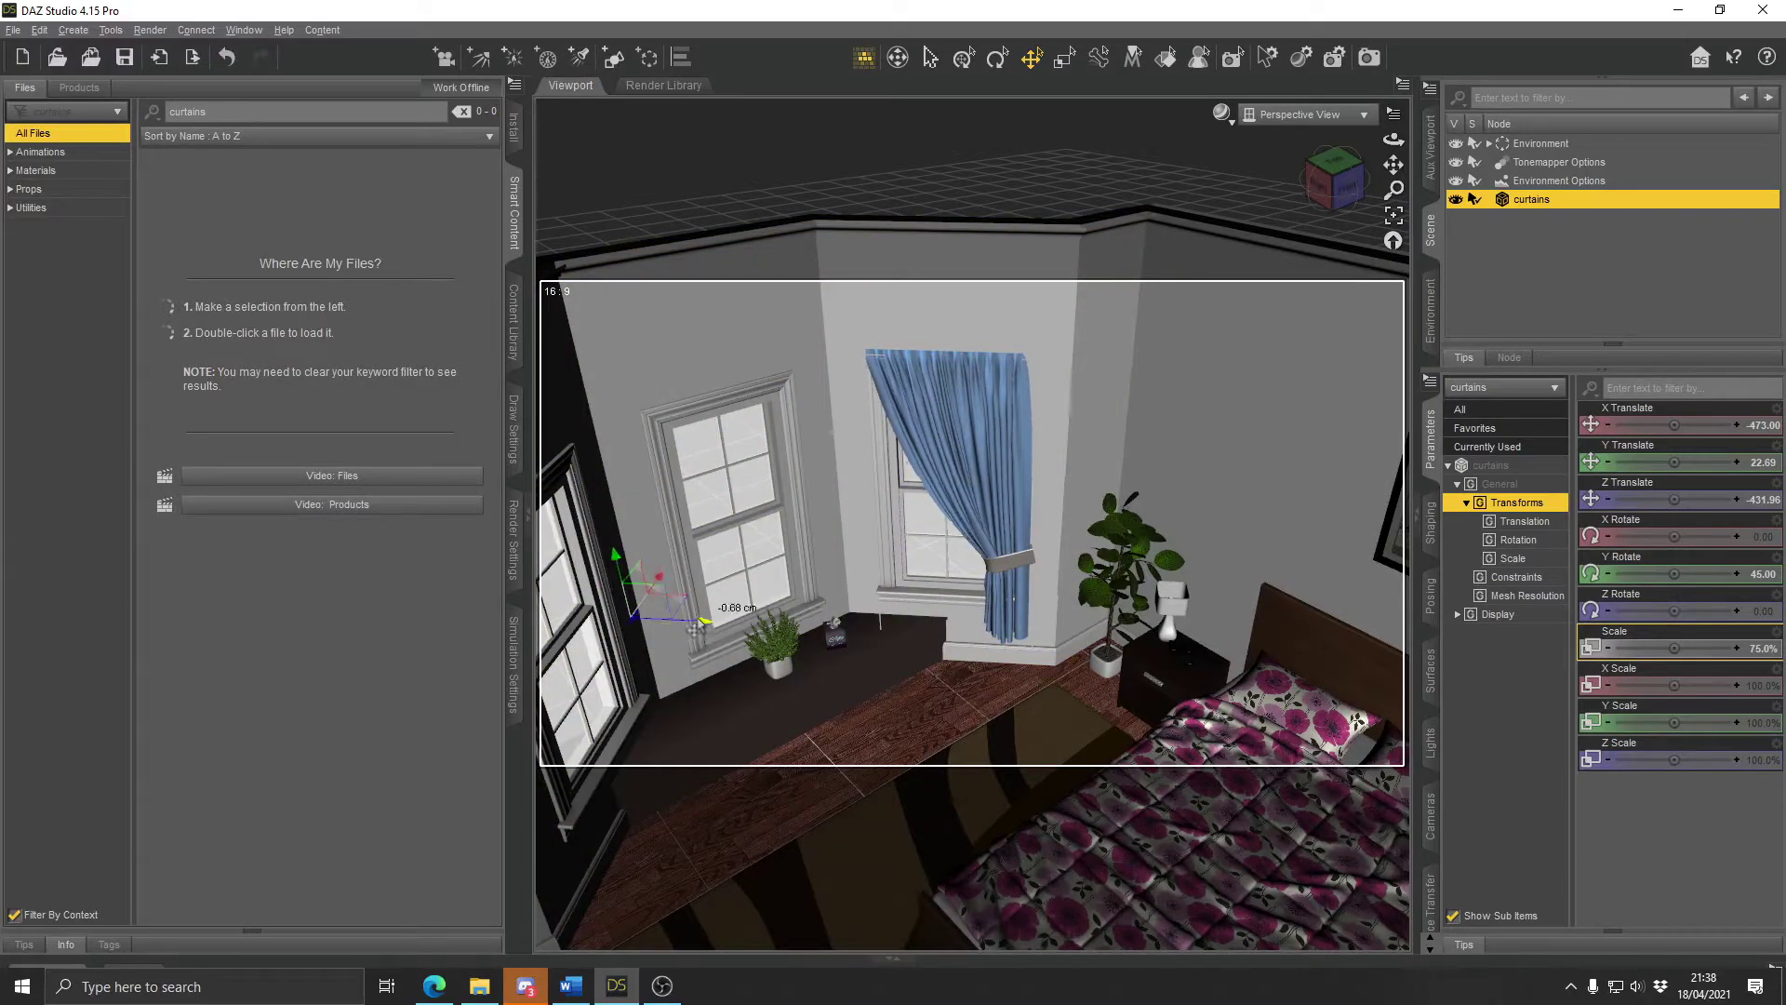
- Fine-tune the curtain's position against the window wall to about X -478 and Z -430
drag(697, 630, 691, 629)
click(1017, 177)
drag(1393, 138, 1275, 260)
click(988, 439)
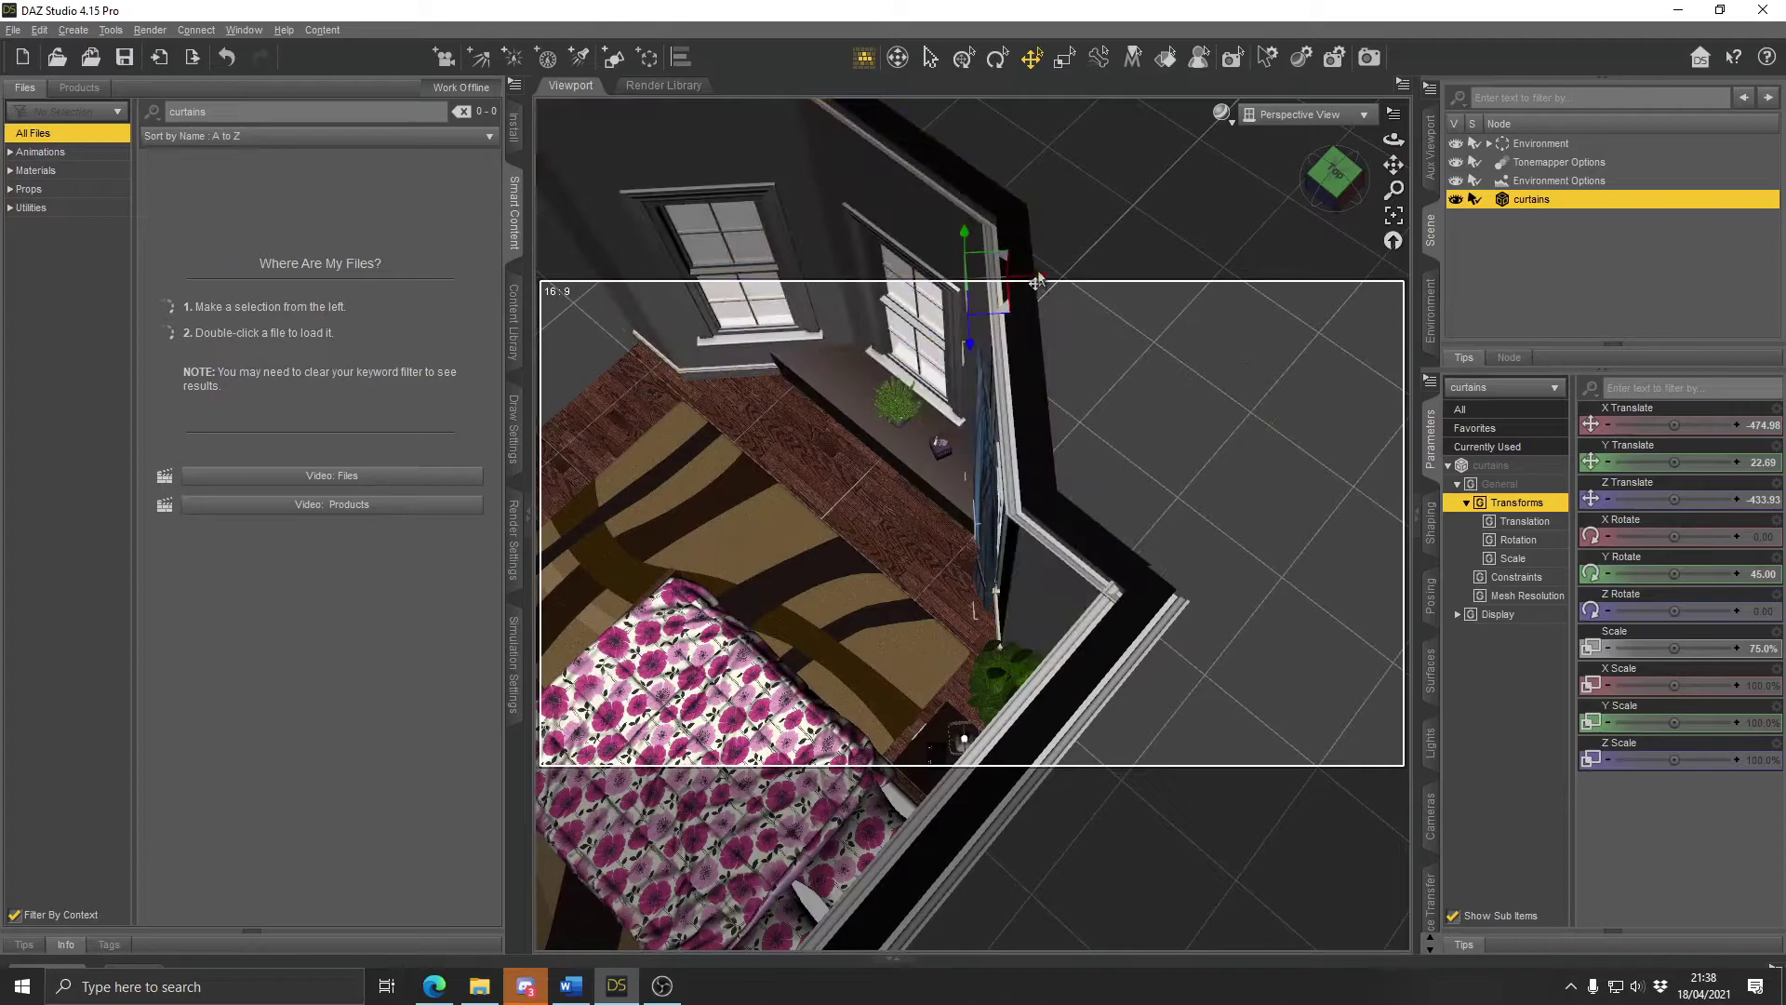
drag(1036, 286, 1040, 288)
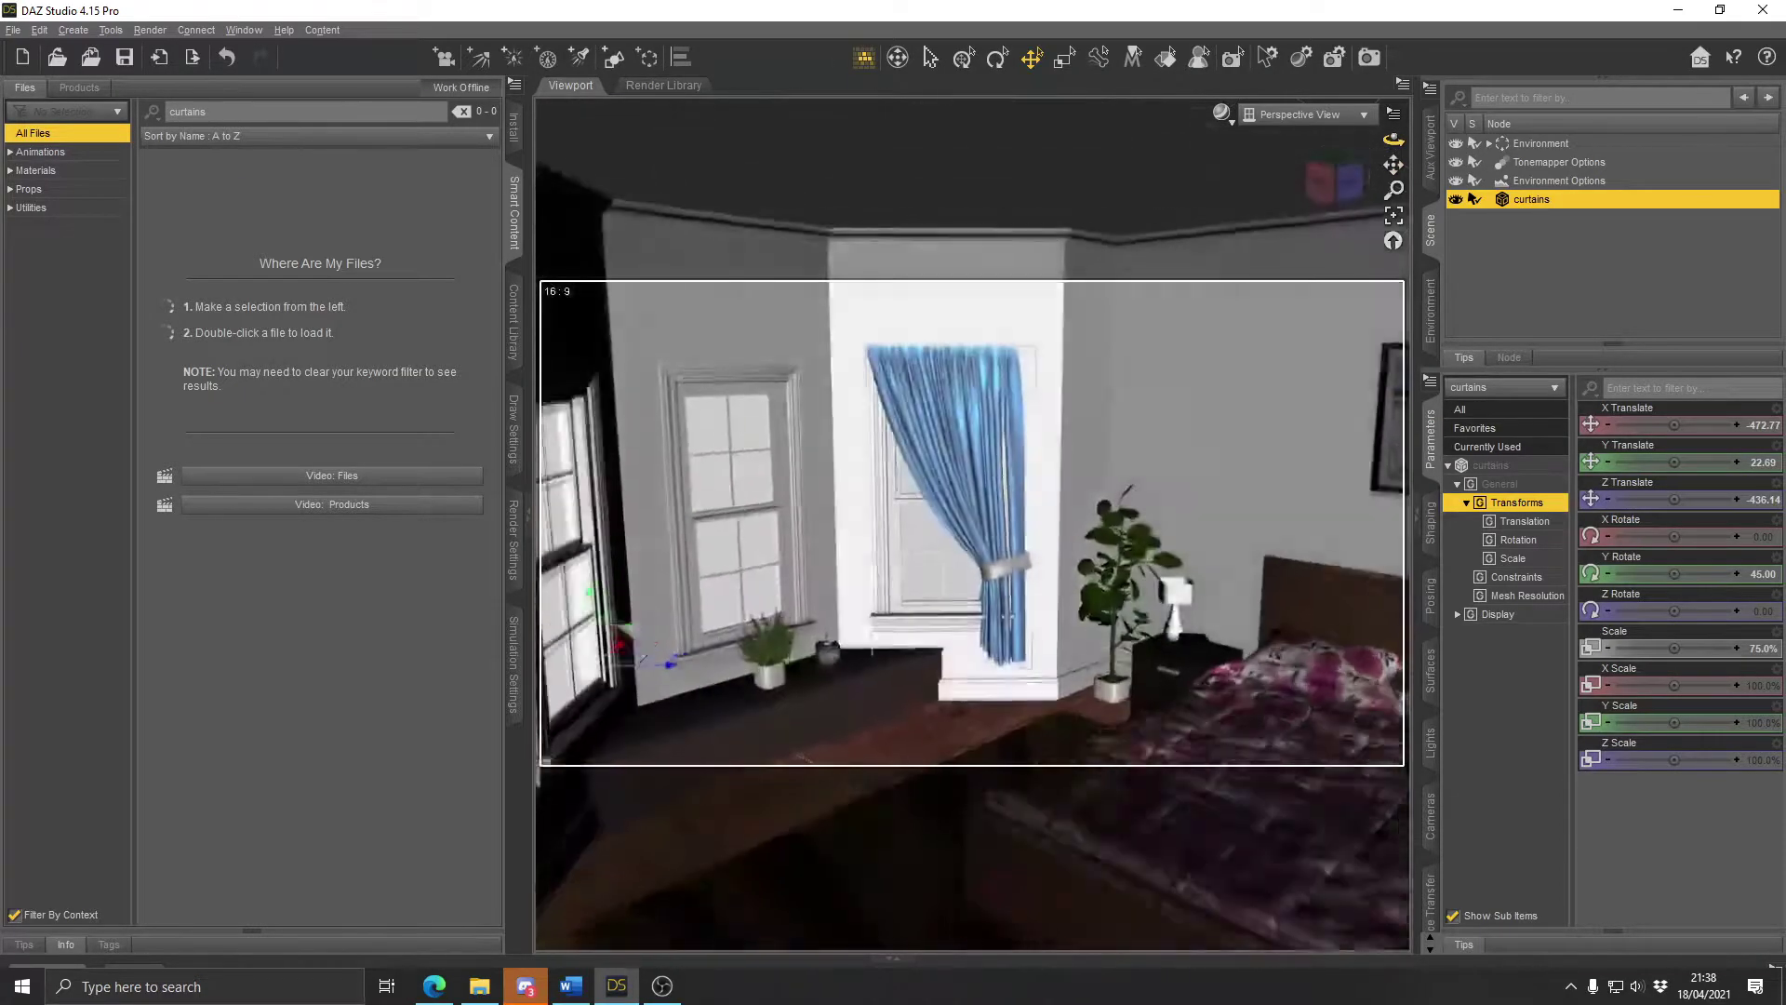
drag(641, 637, 639, 640)
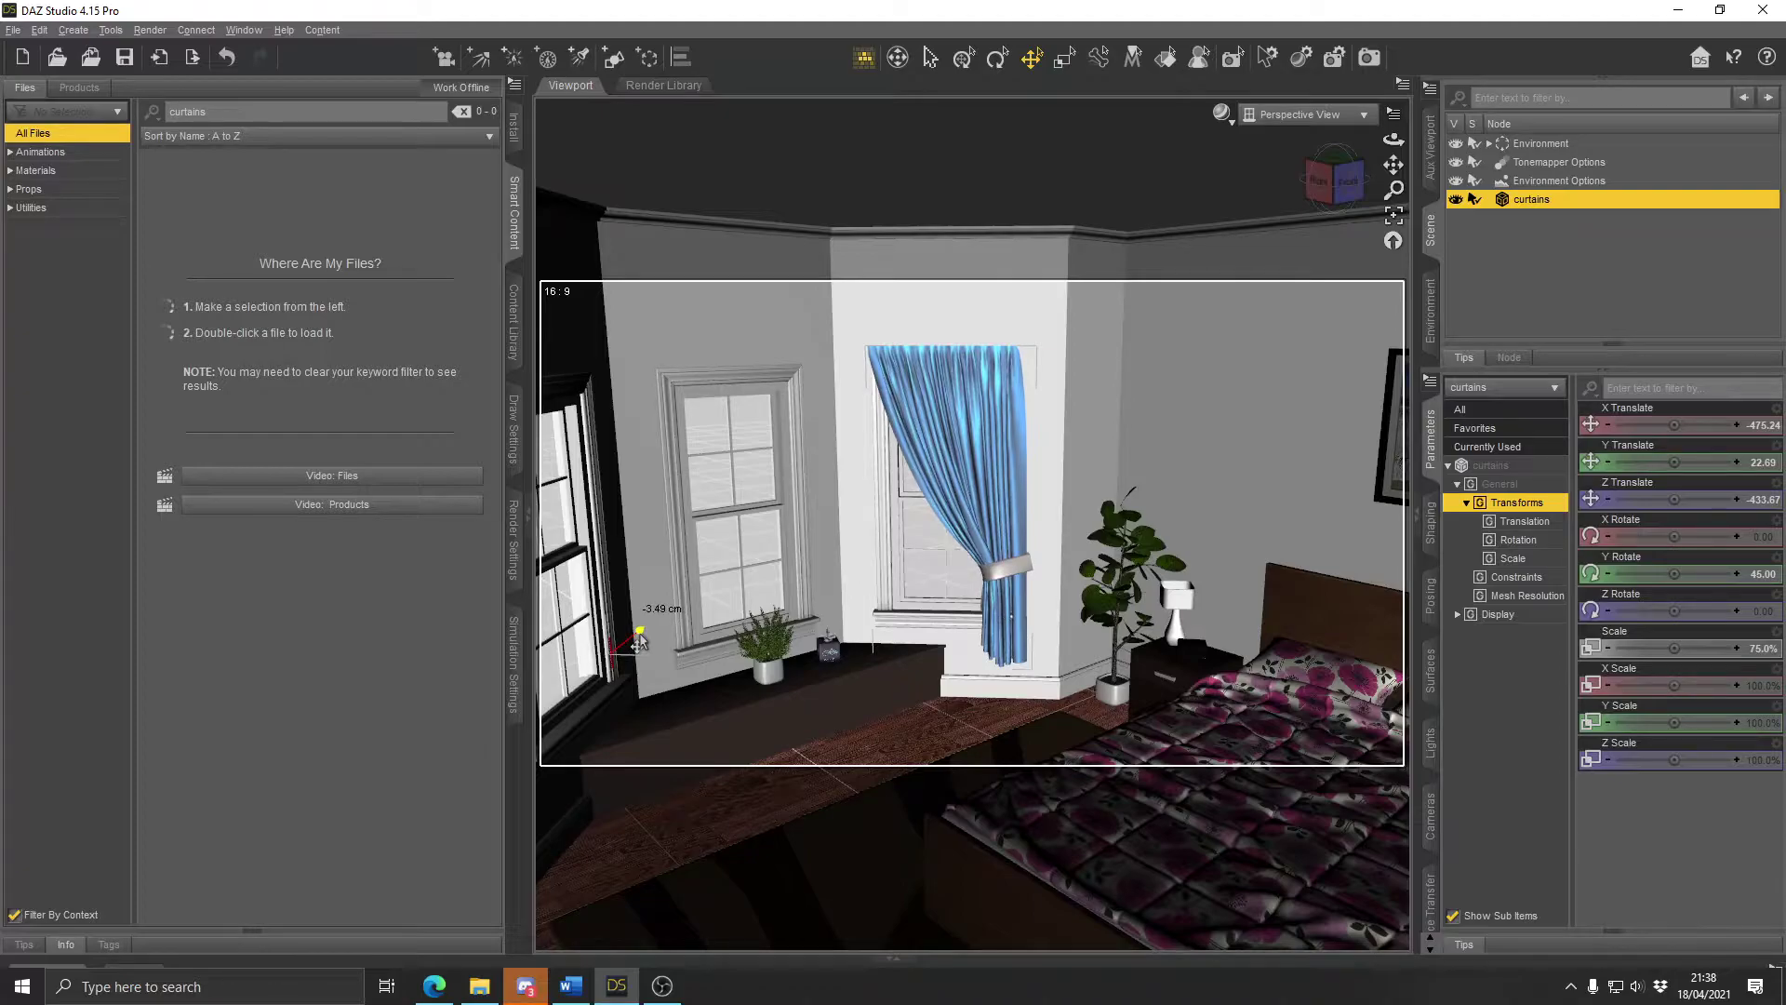
drag(639, 641, 636, 645)
- Preview the curtained window in Iray with nothing selected, and return the viewport to textured shading
click(1101, 178)
click(1225, 116)
click(1217, 344)
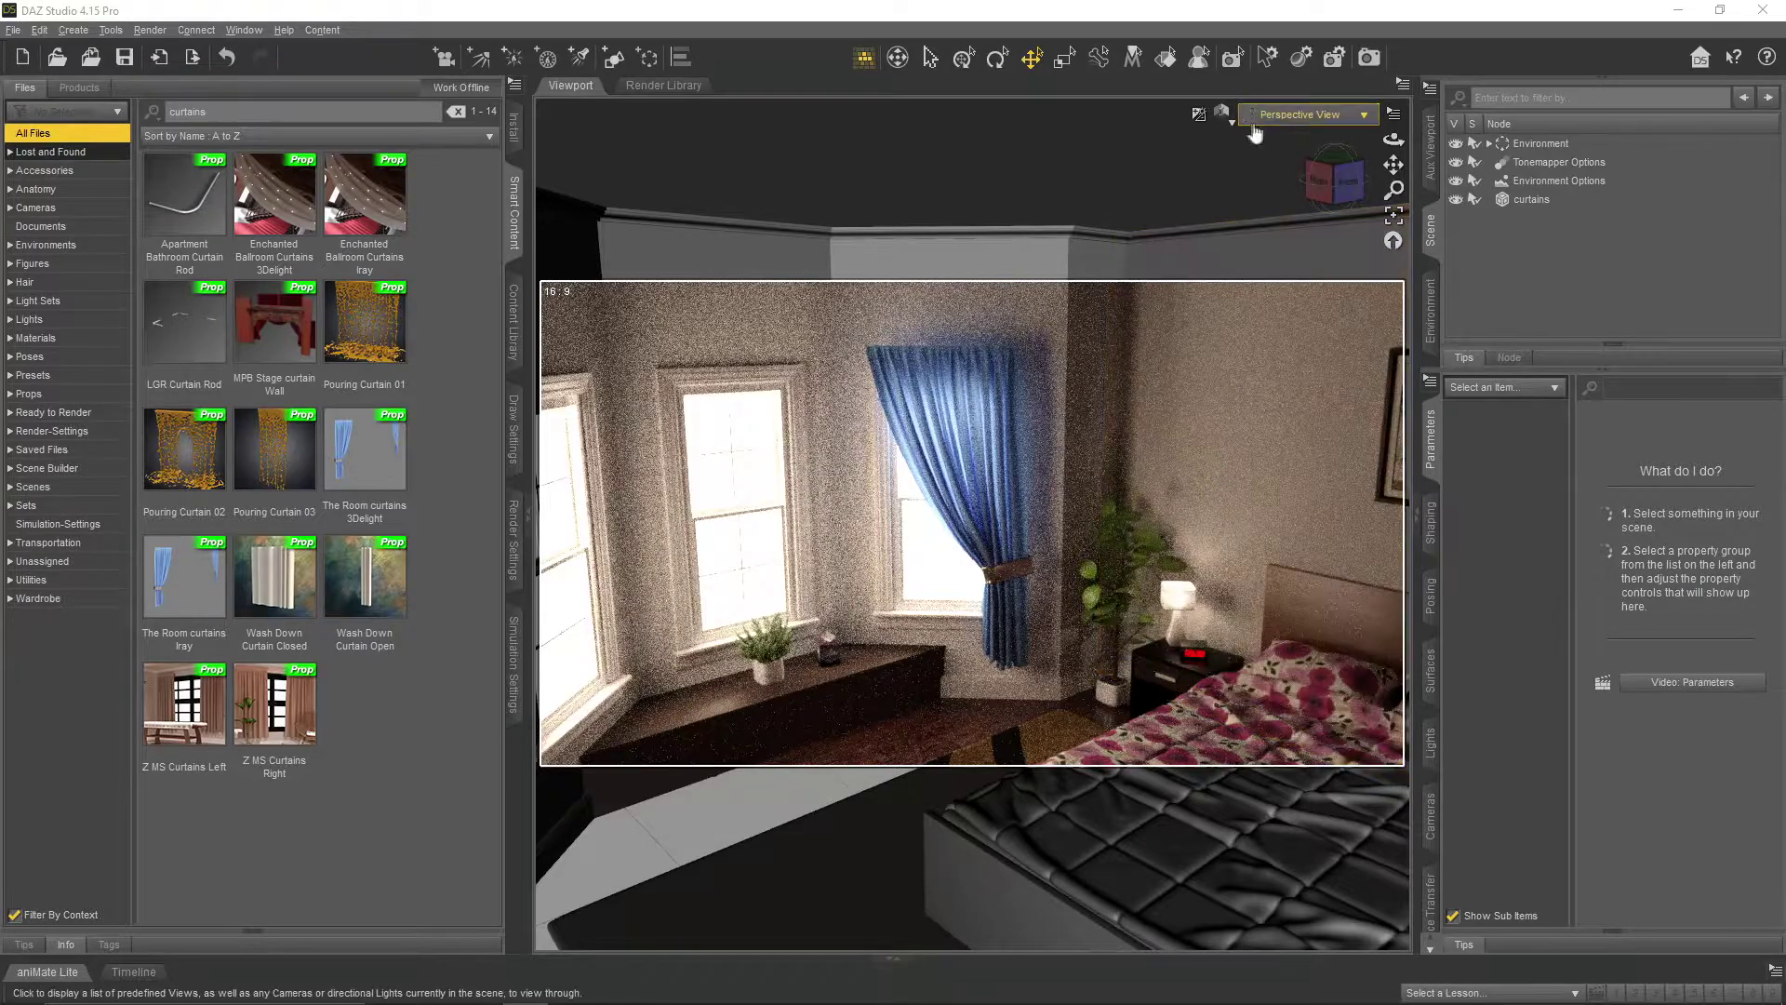
click(1221, 112)
click(1235, 285)
- Rename the placed curtain in the scene as curtain Right
click(1541, 201)
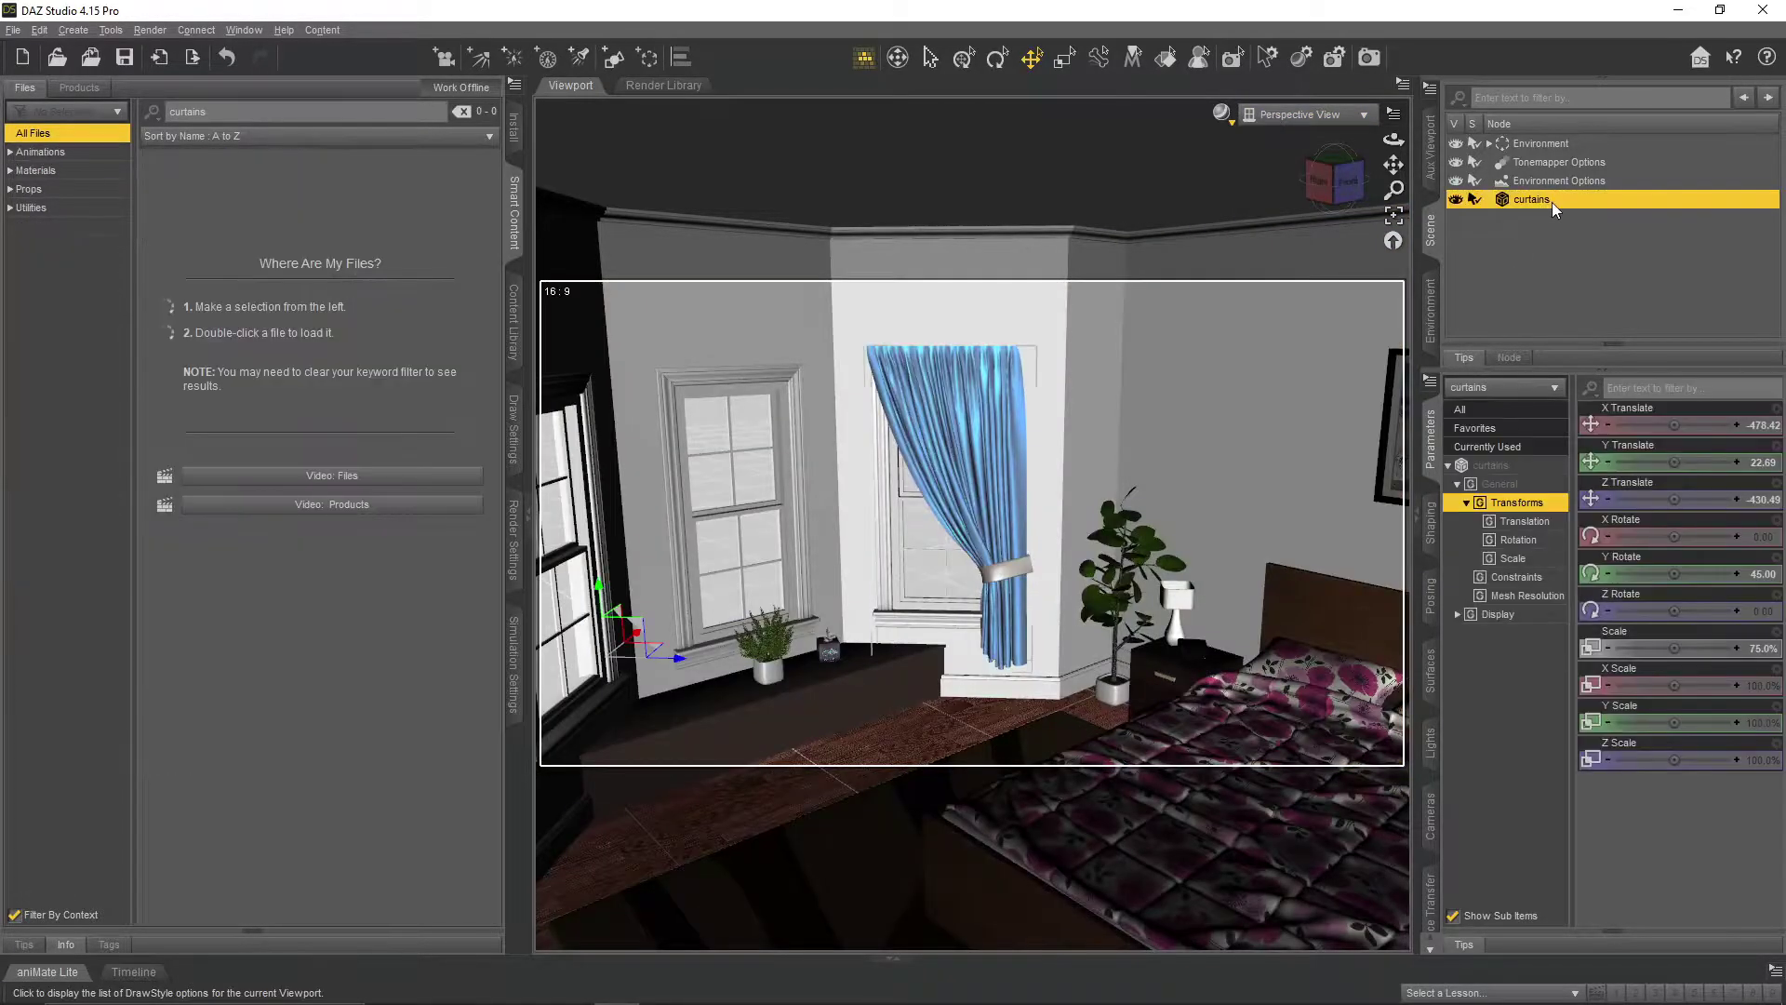
text(Right)
click(1537, 230)
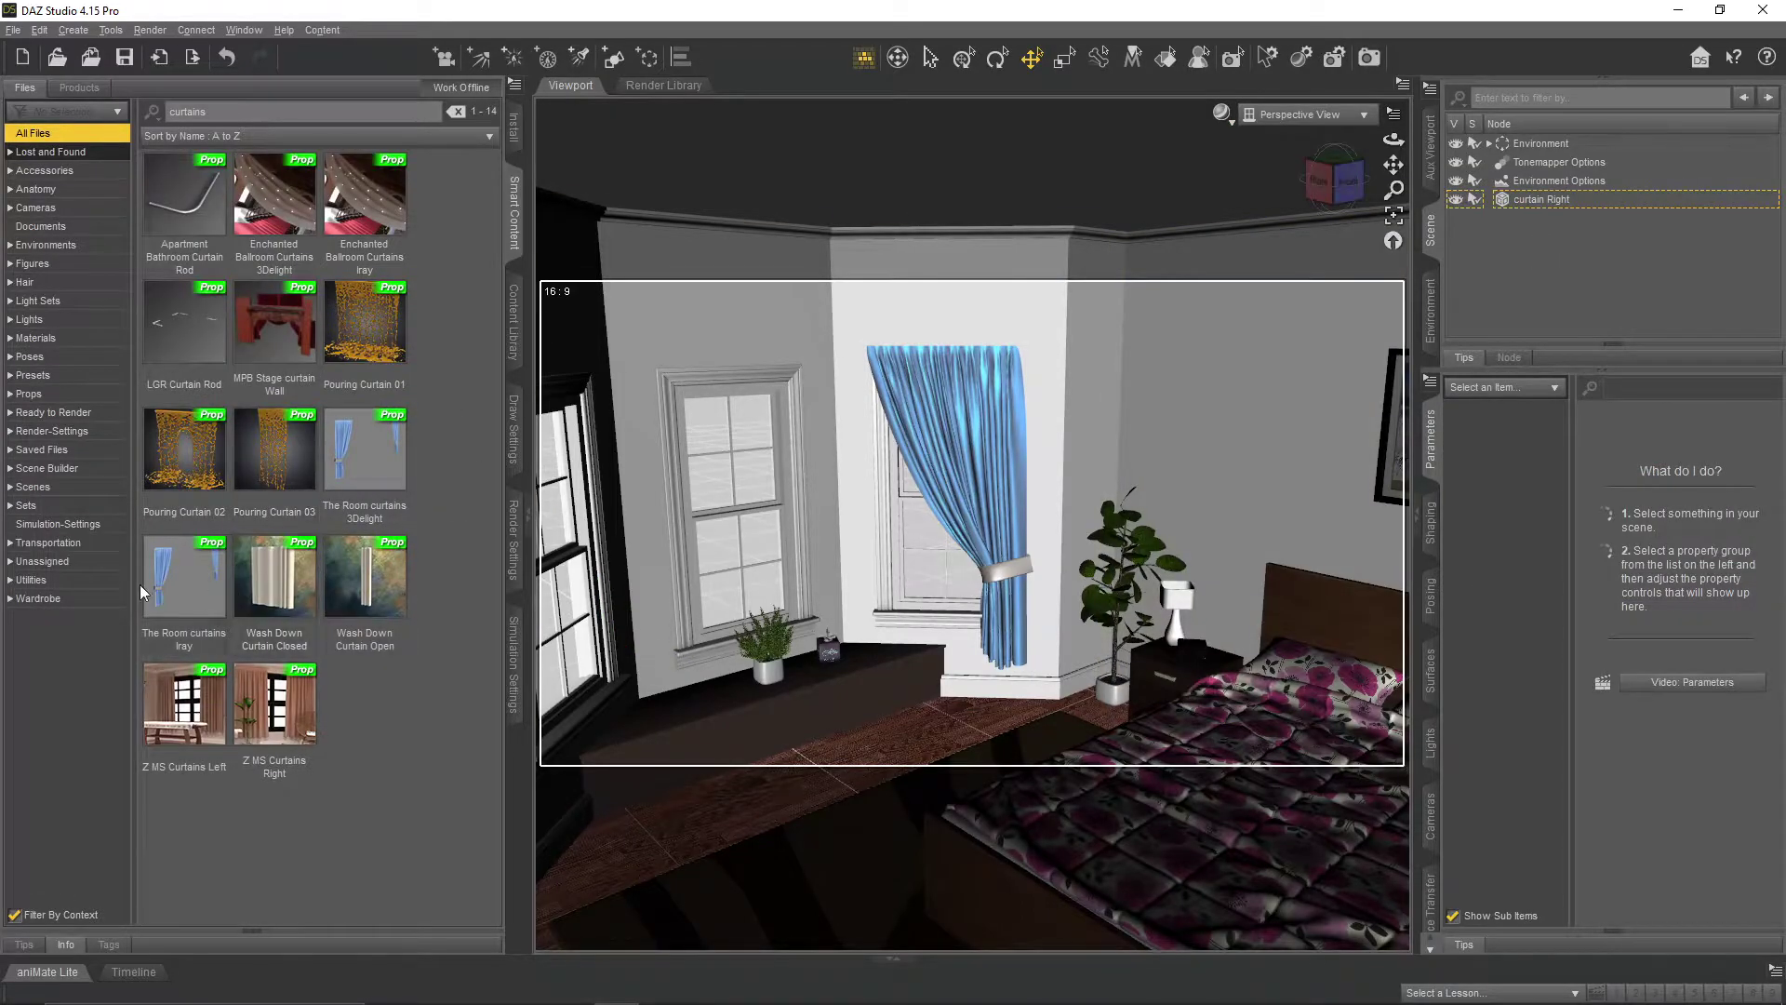
- Load The Room curtains Iray again for the opposite bay window and rename that curtain as curtain Left
double_click(186, 593)
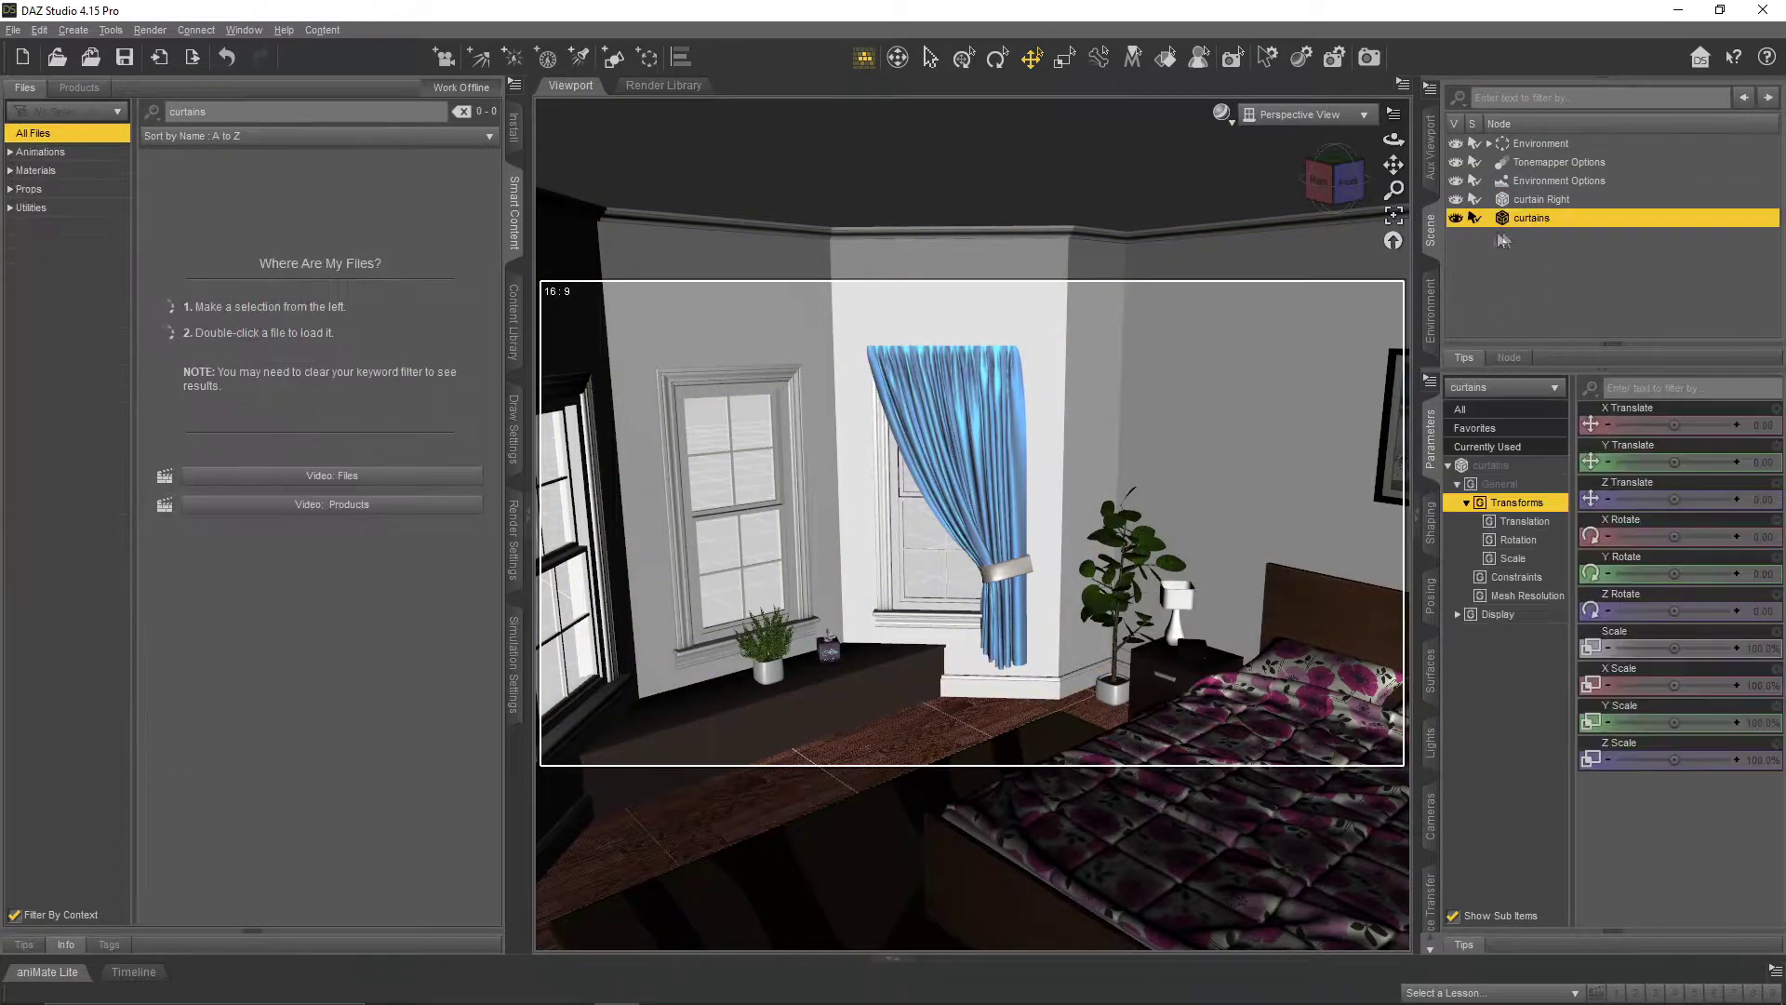
scroll(1127, 404, down, 5)
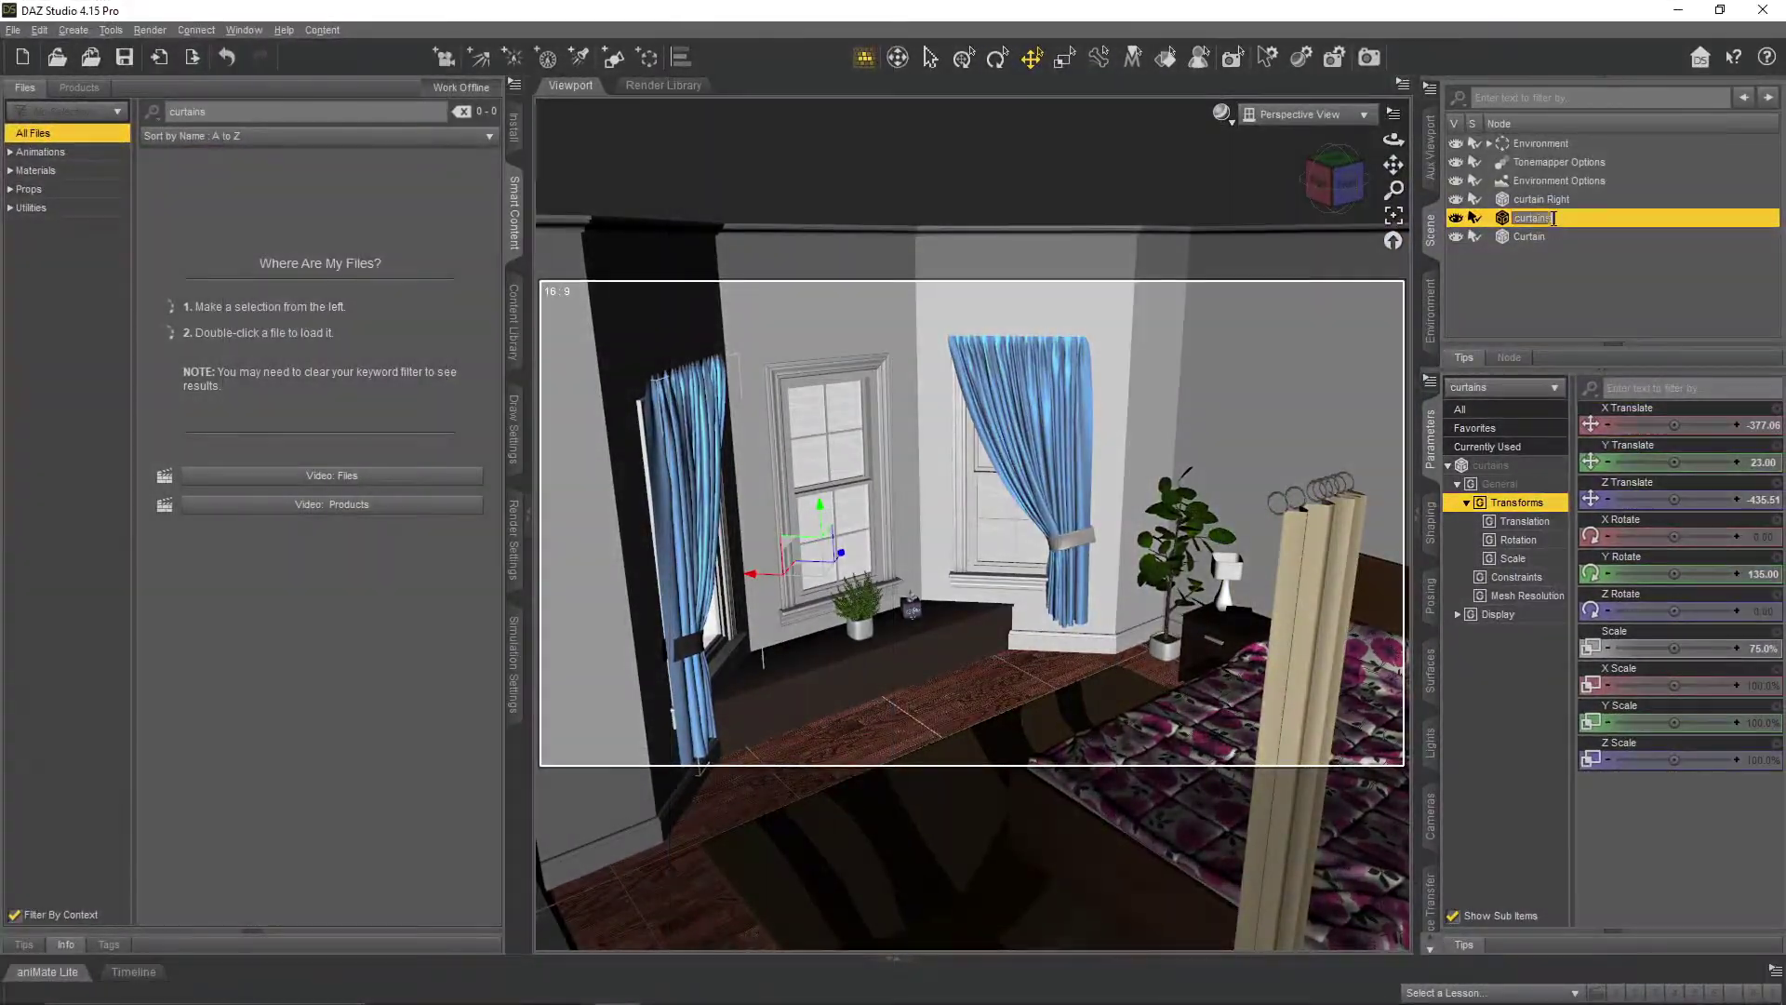
key(BackSpace)
text(Left)
key(Return)
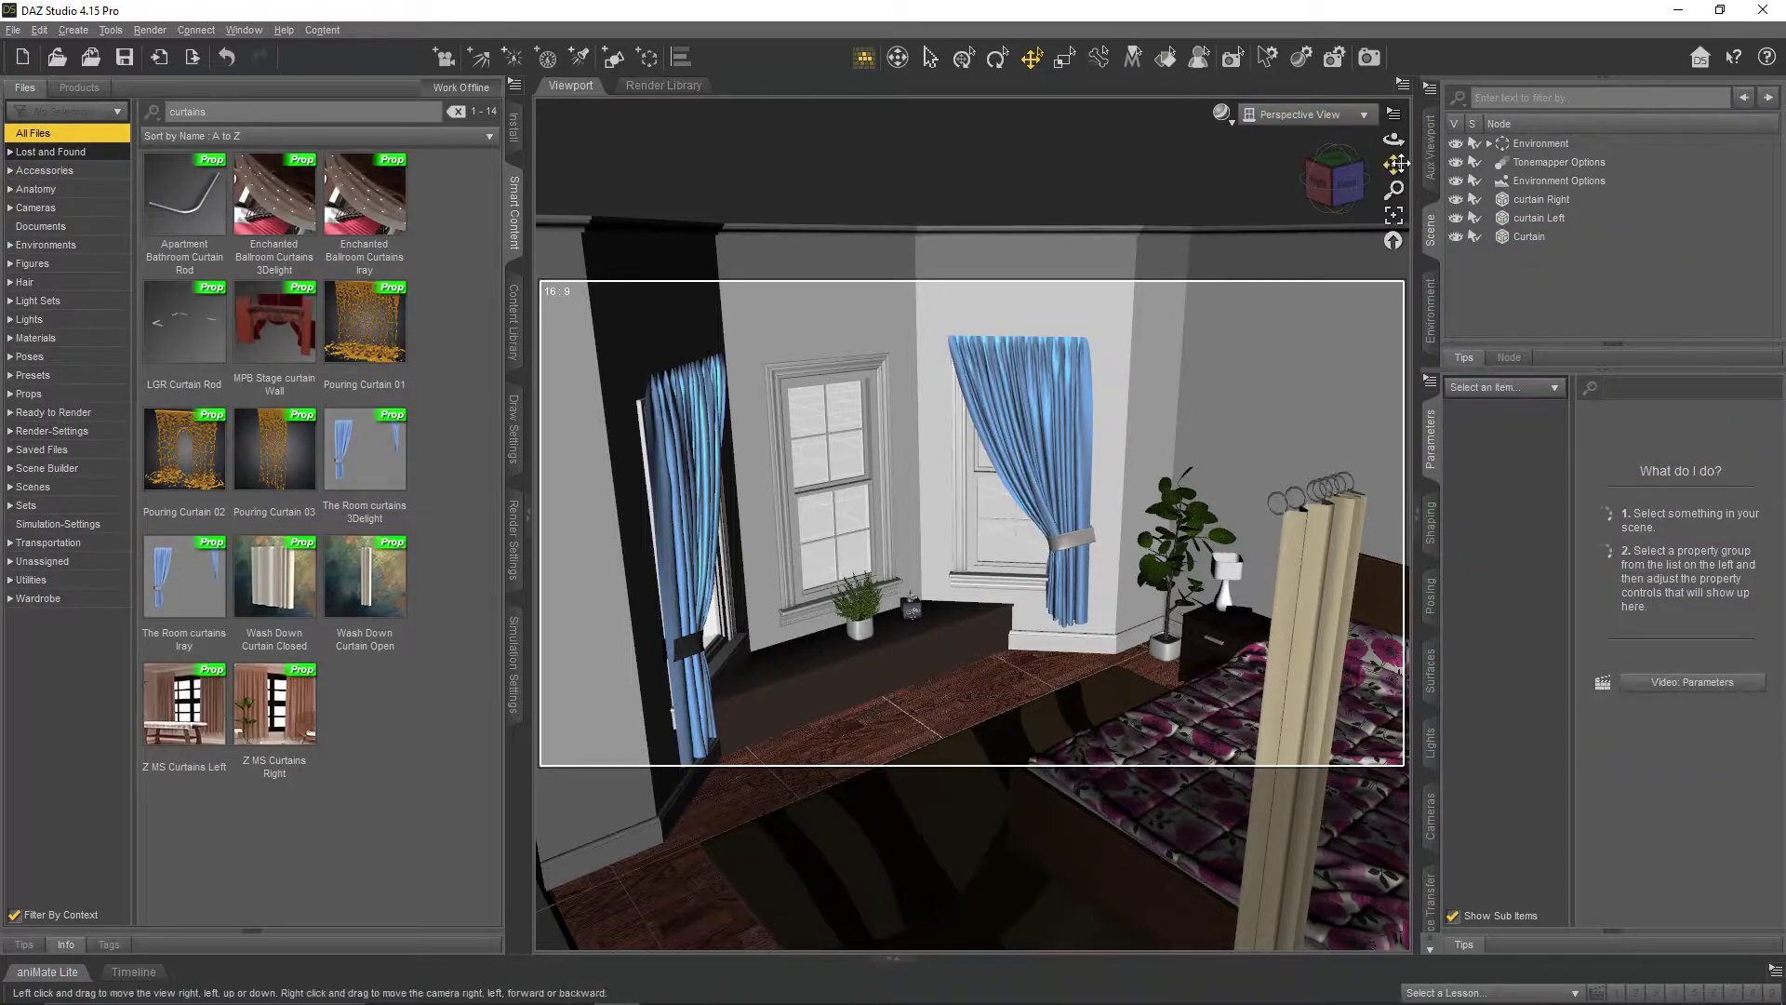
- Move the beige Wash Down curtain back to the middle bay window, at about X 55 and Z -383
alt+drag(1024, 559, 884, 558)
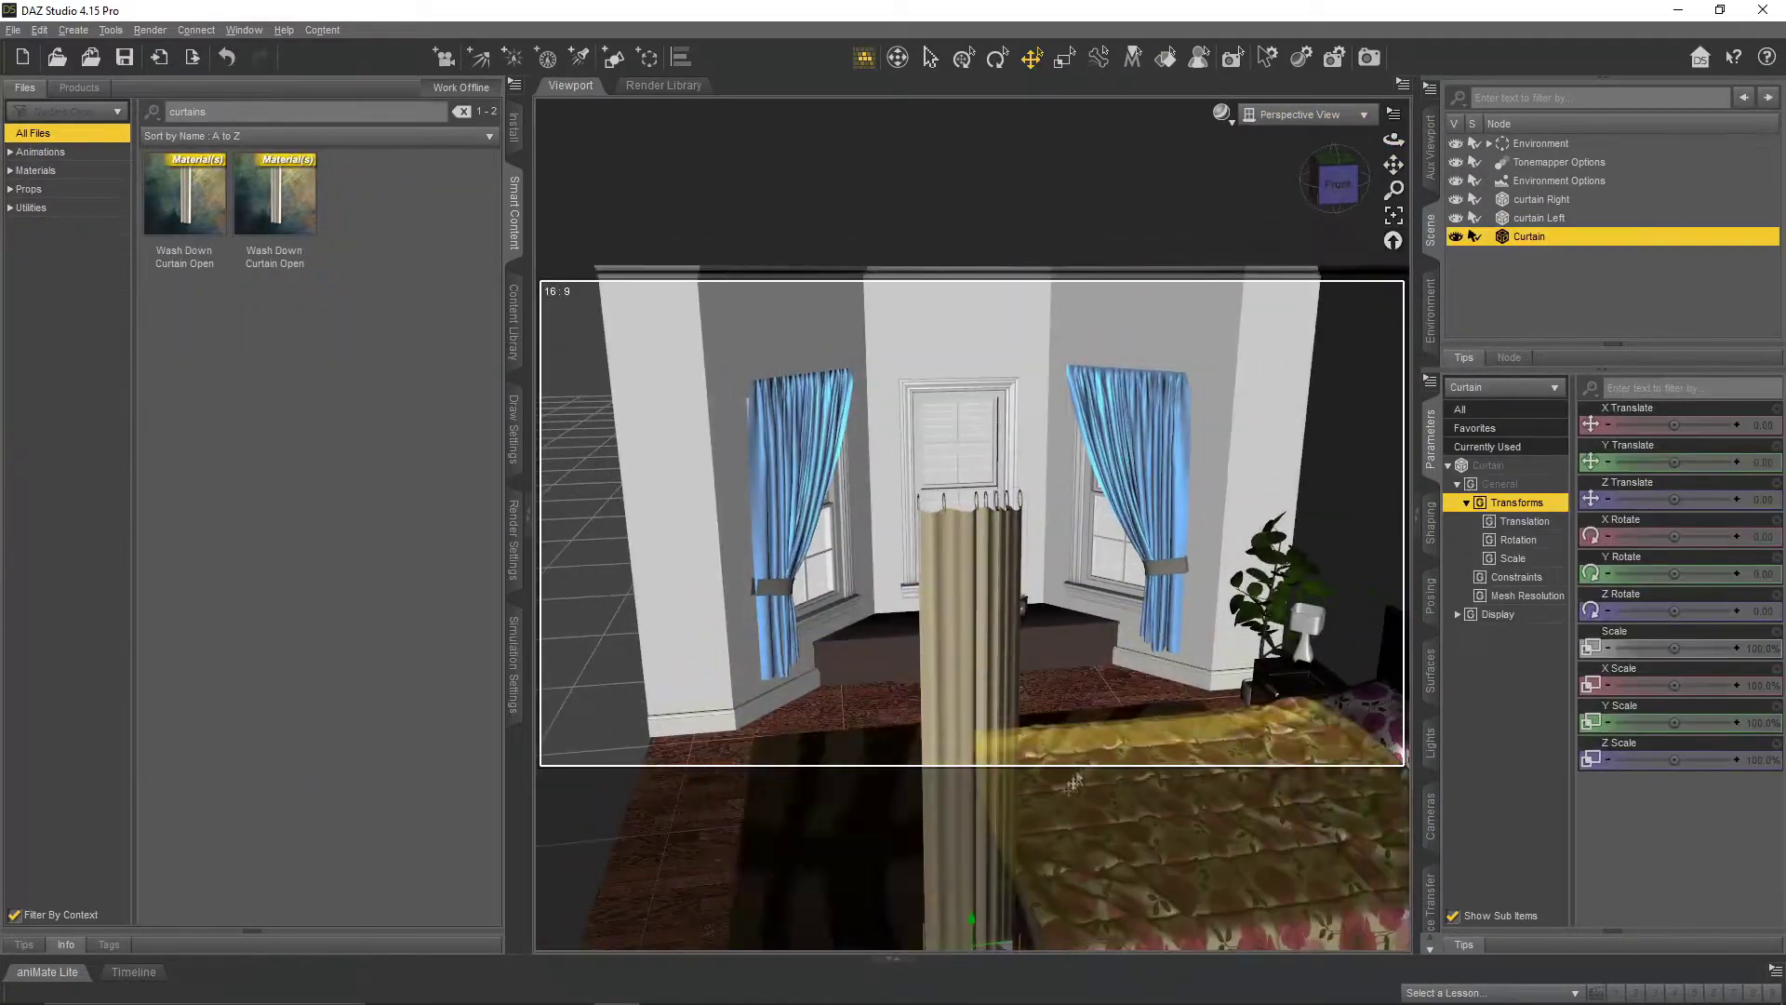
drag(1074, 781, 1064, 521)
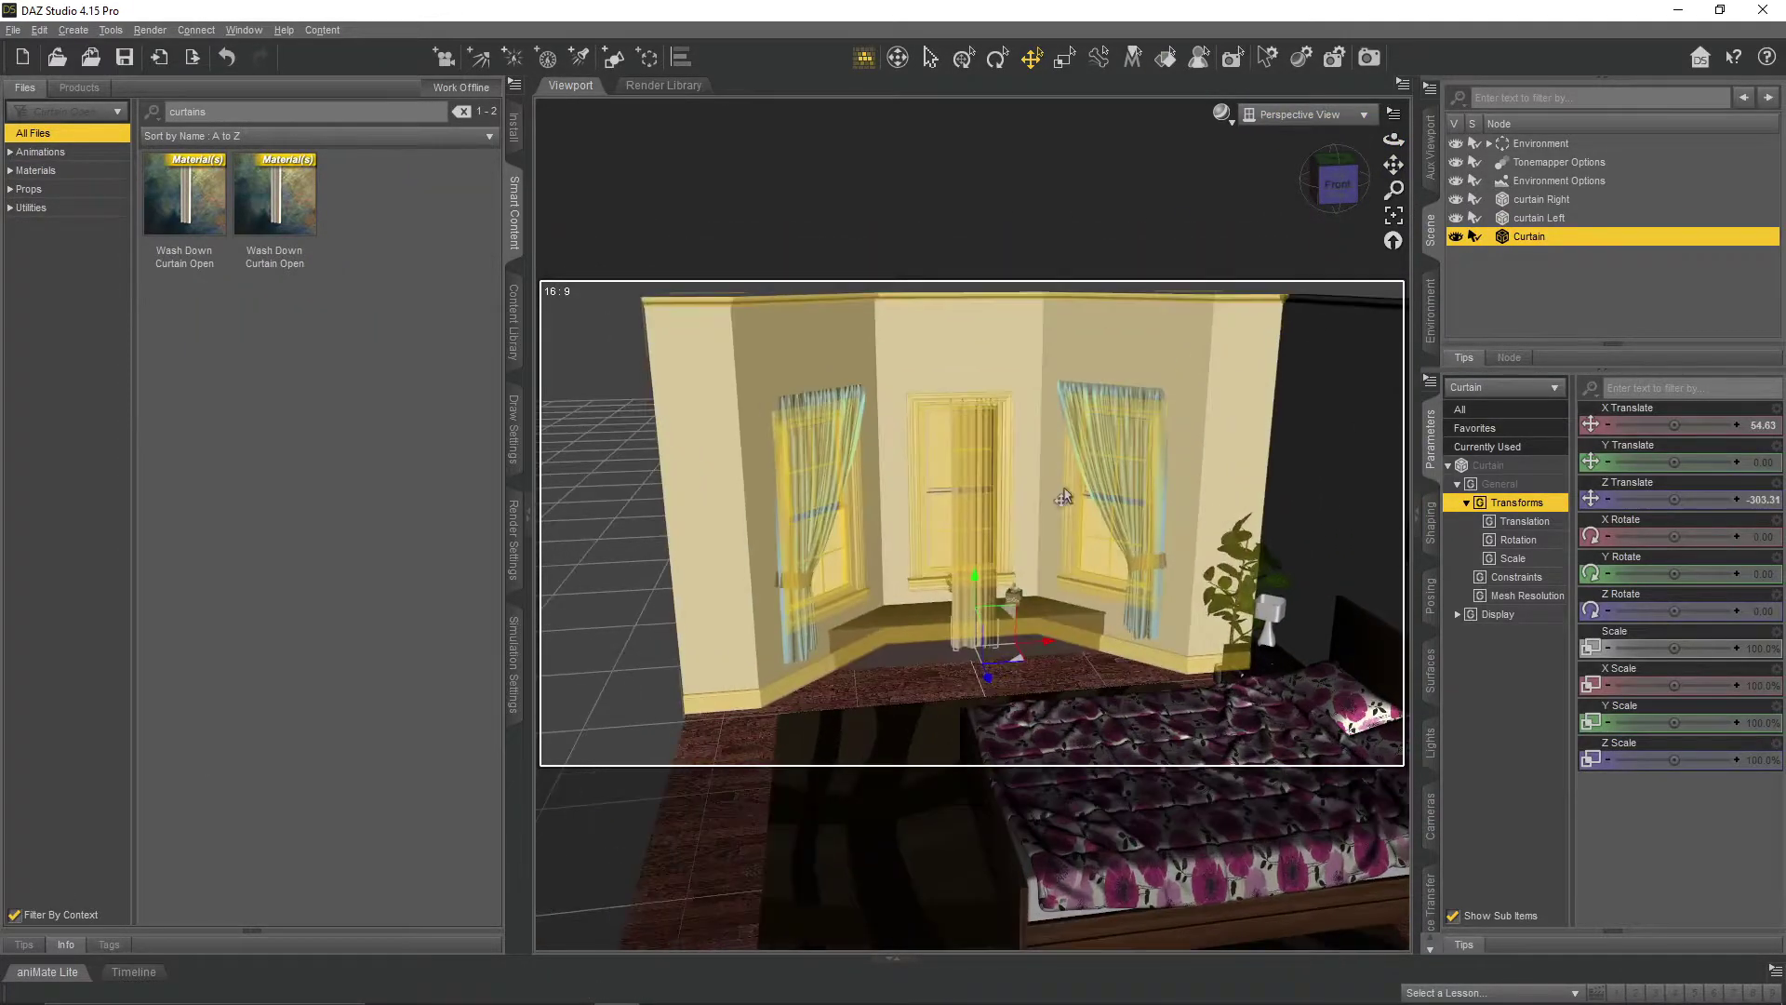
scroll(1063, 495, up, 4)
drag(1392, 140, 1382, 147)
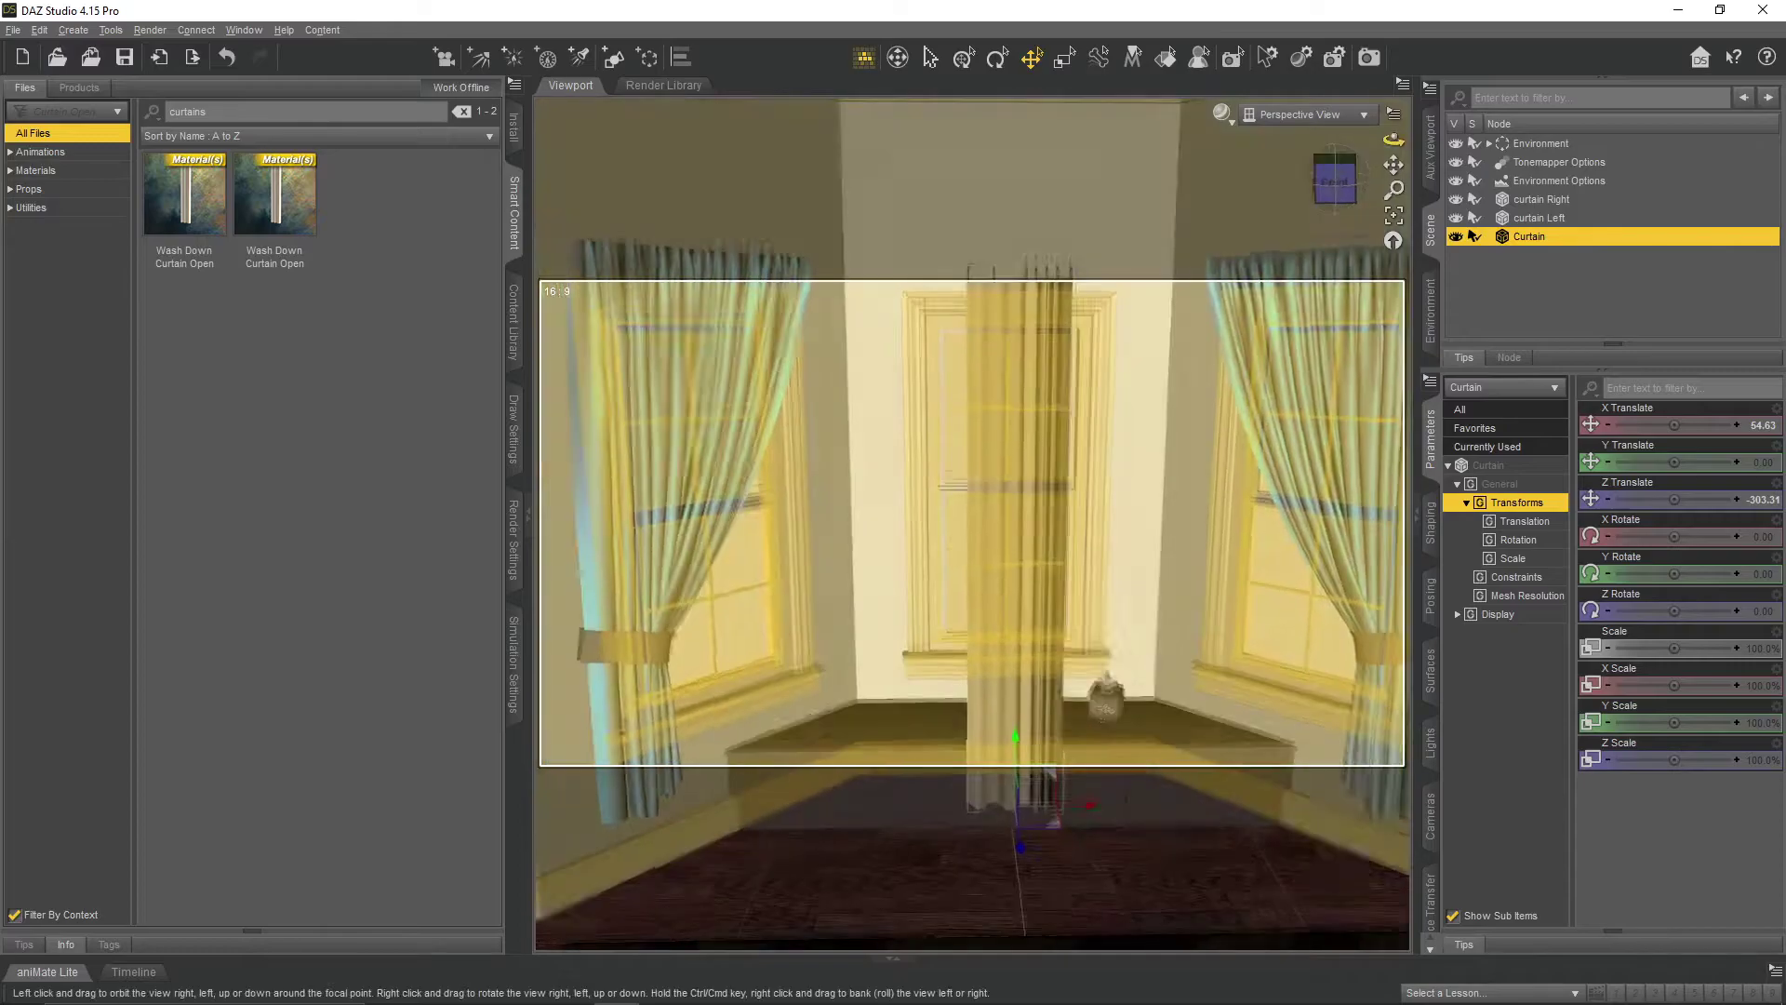
- After checking the right curtain's surfaces, set the 2_Curtain base color of the middle curtain to 0.22, 0.22, 1.00
click(1280, 353)
click(1431, 672)
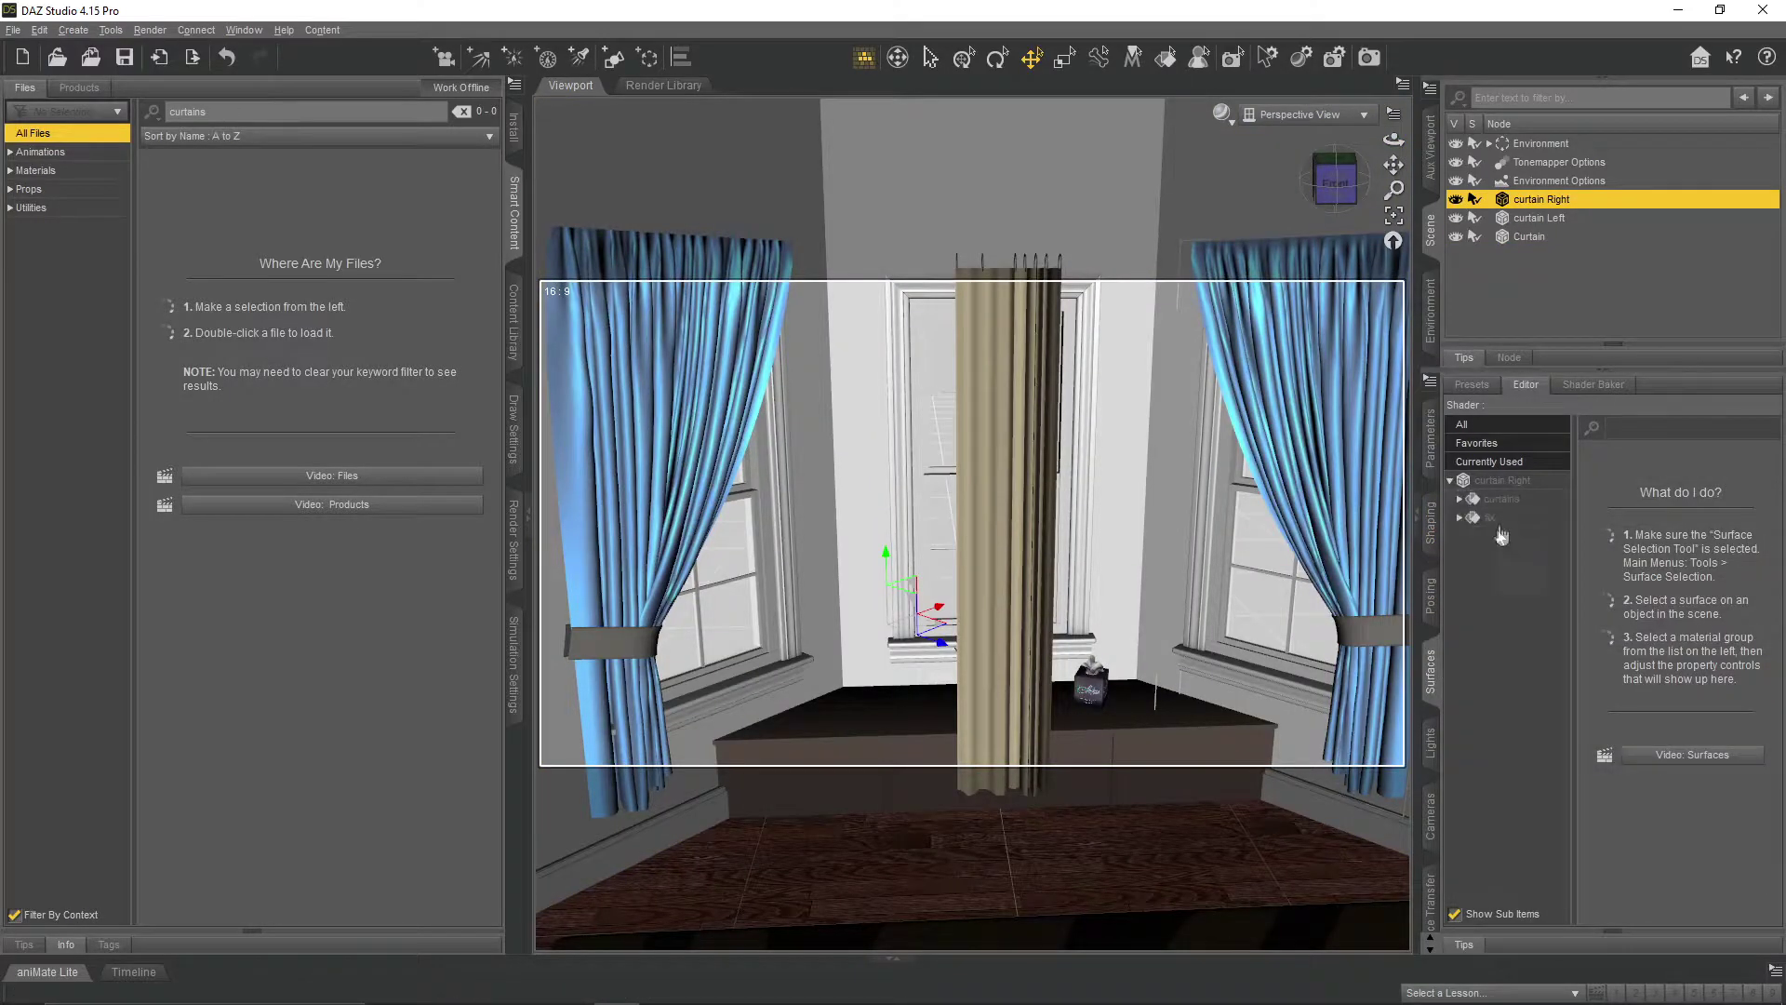
click(1491, 500)
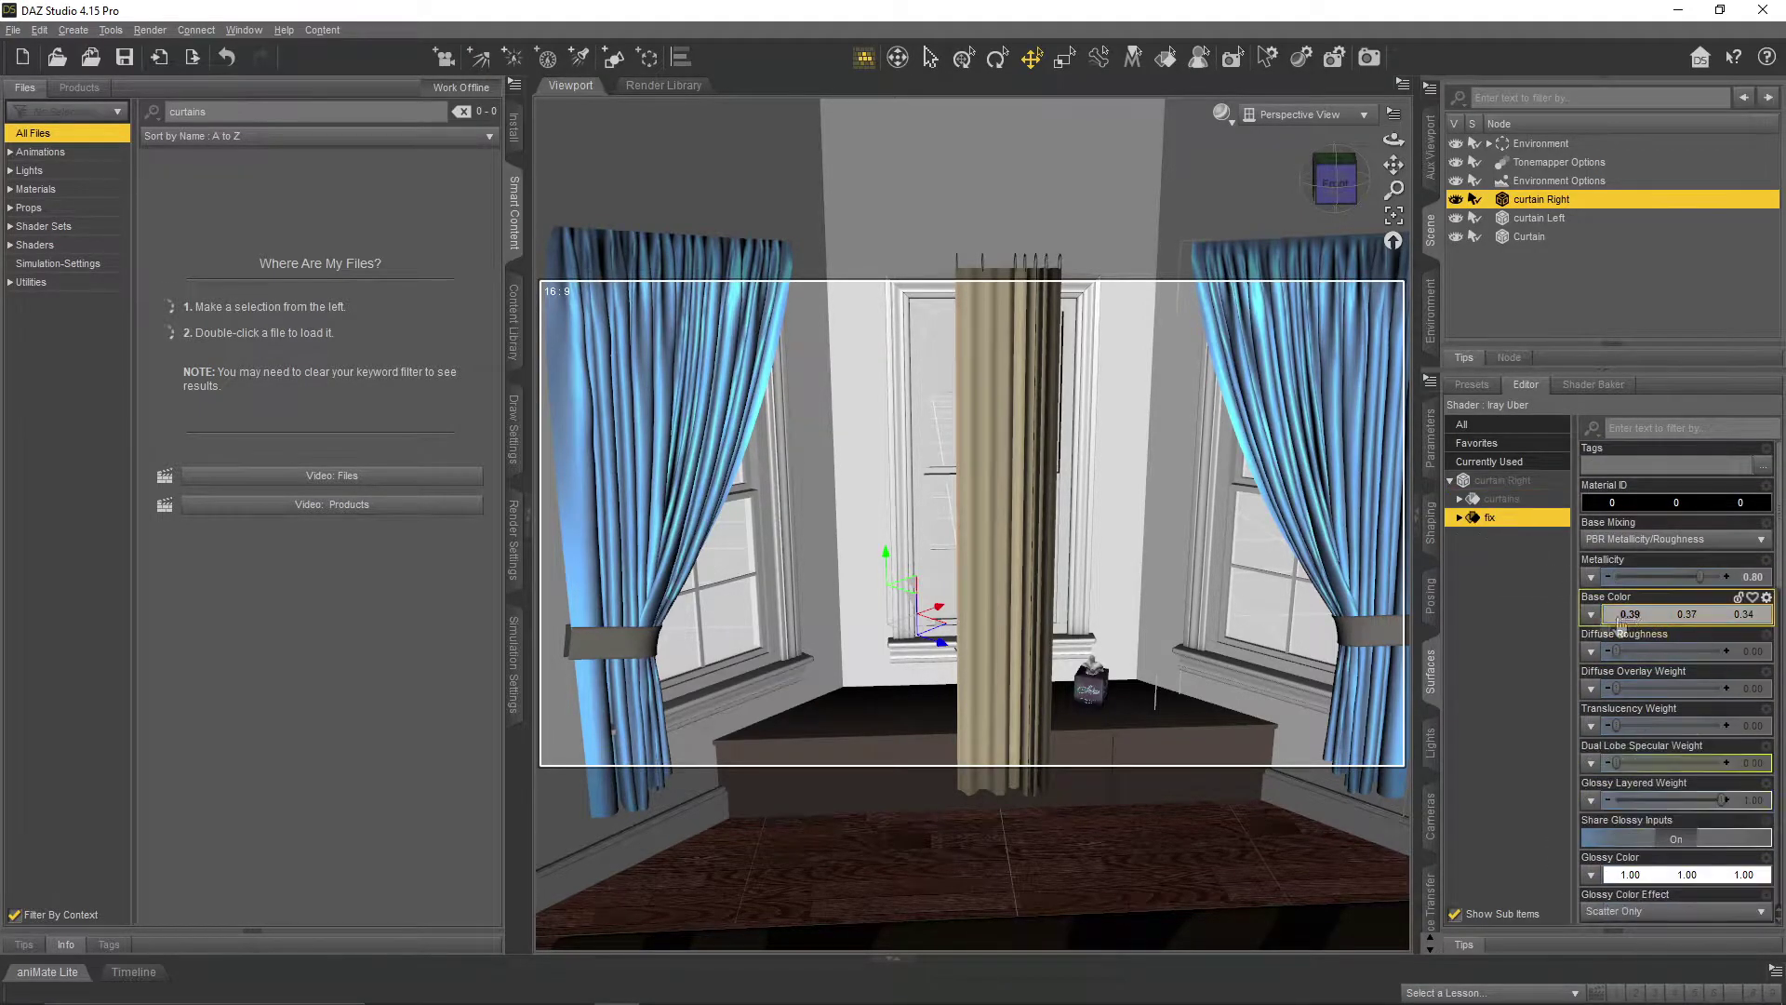
click(1032, 476)
click(1486, 480)
click(1449, 480)
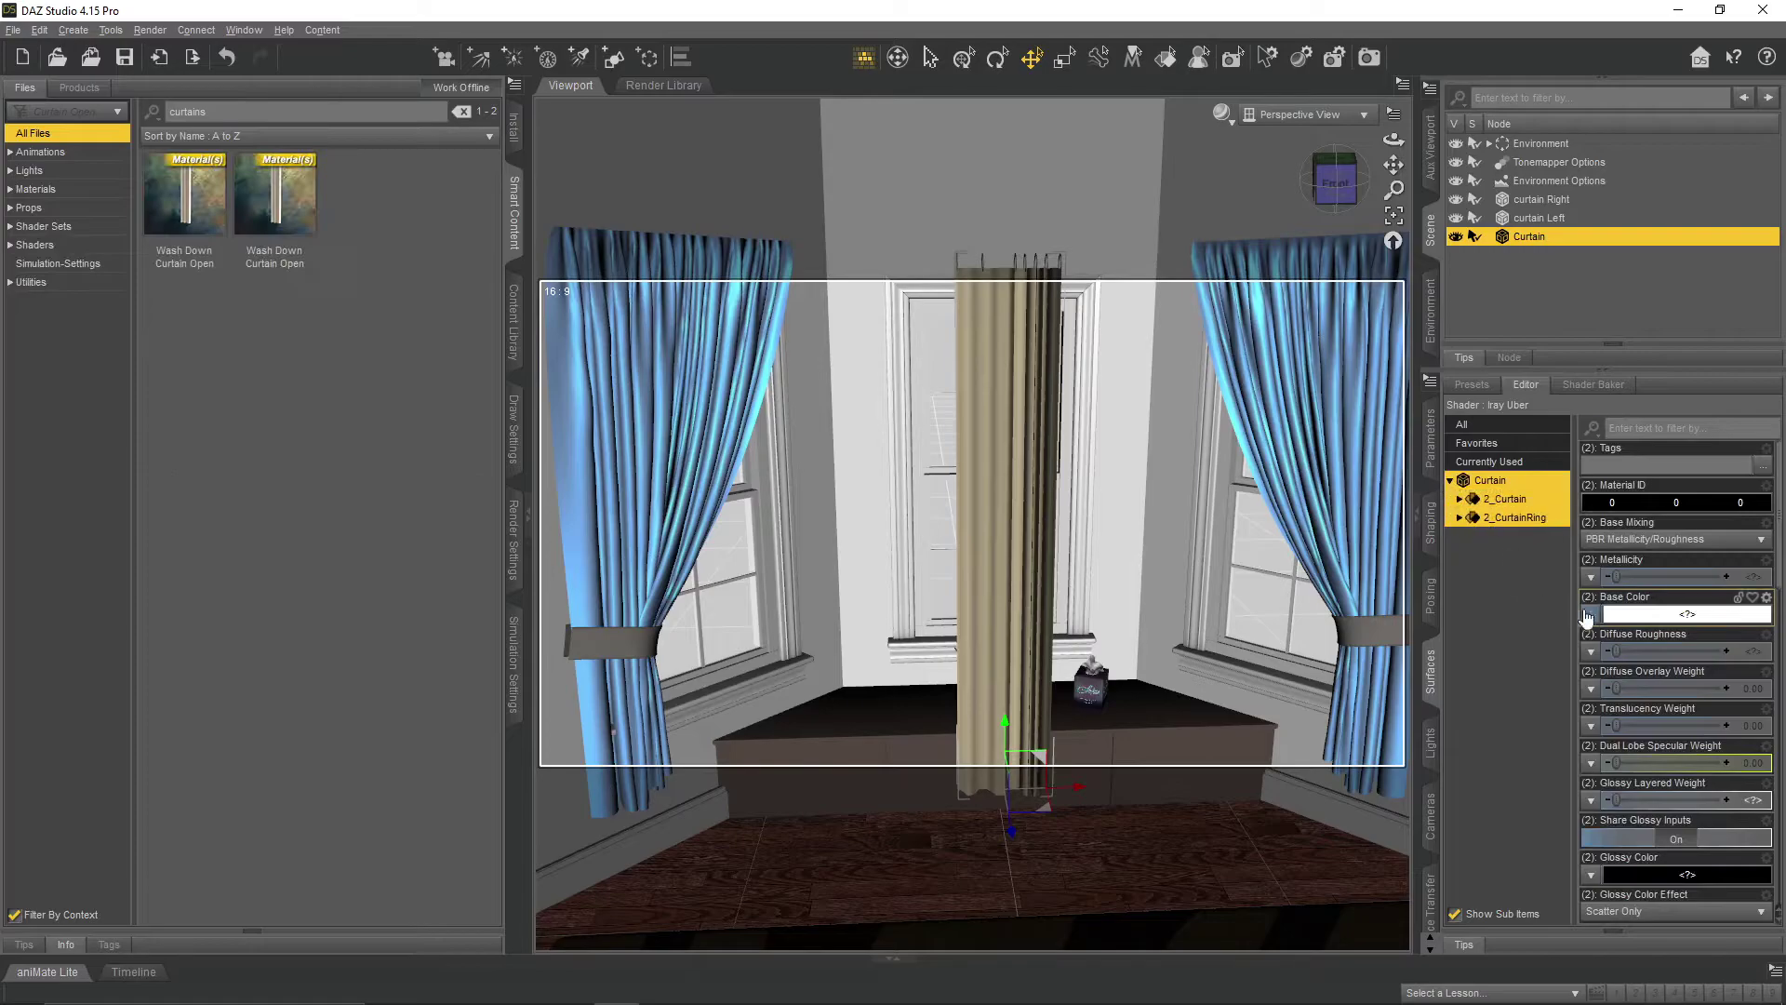
click(1500, 503)
click(1459, 499)
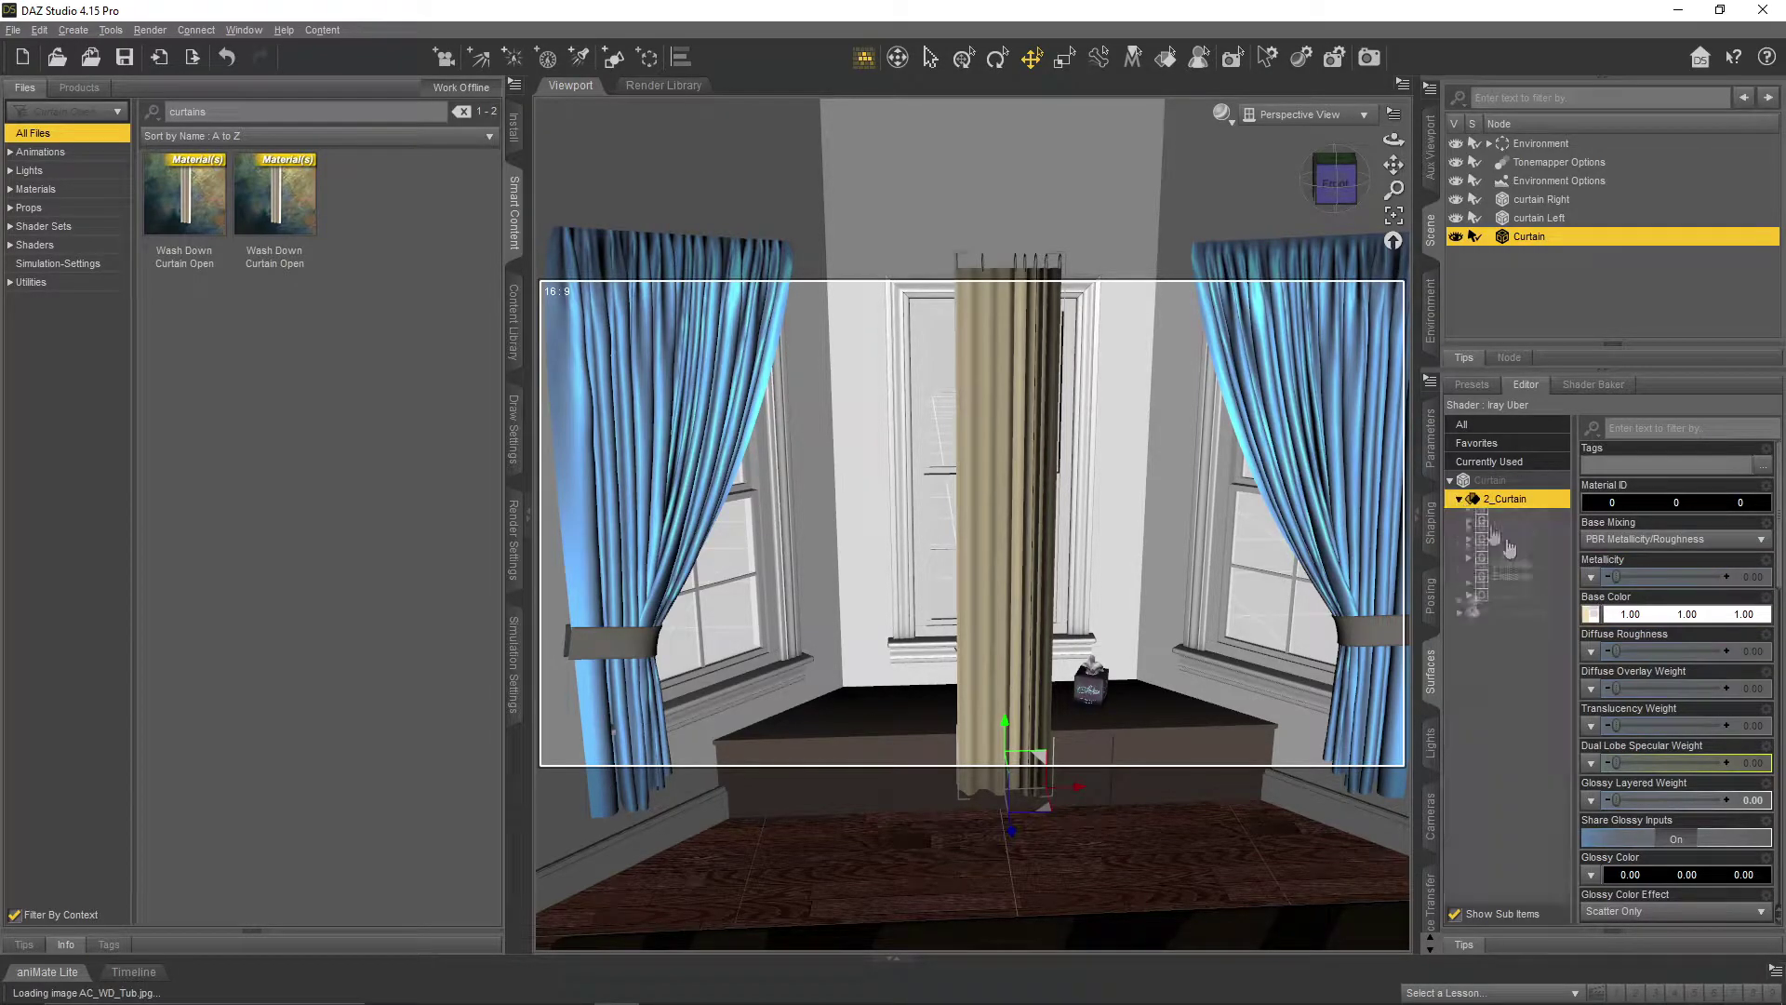
click(1638, 614)
click(810, 438)
click(1000, 641)
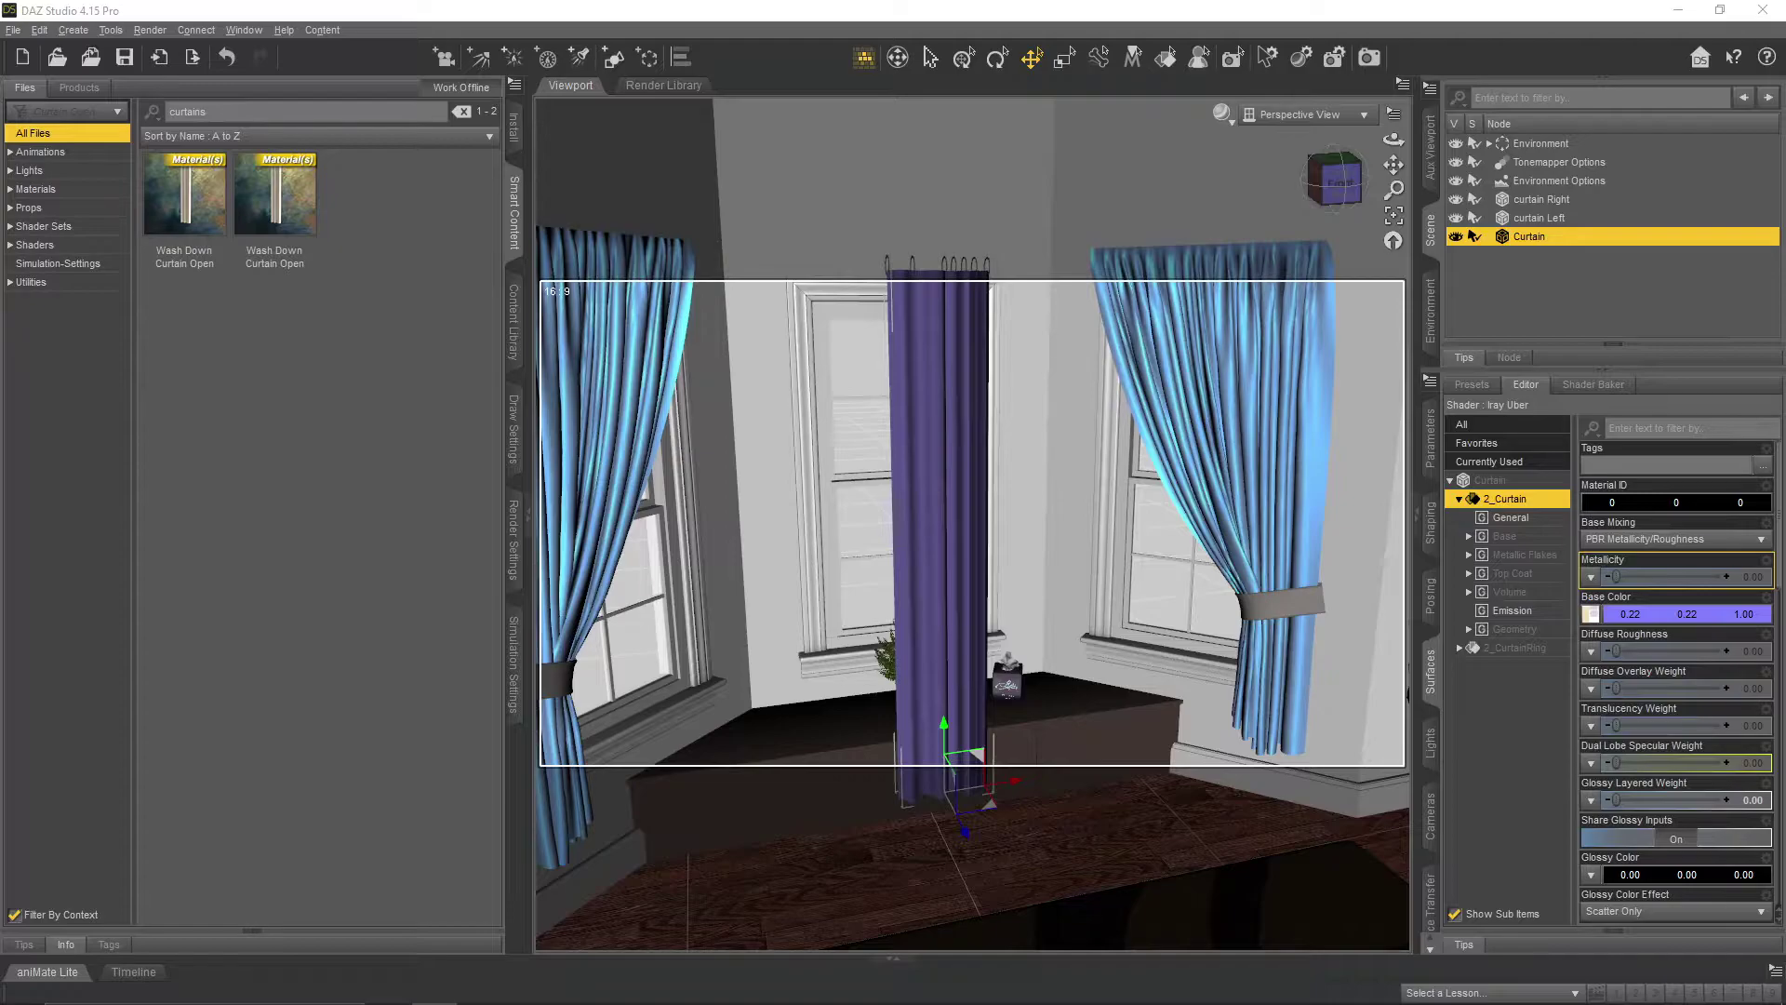
- Match the middle curtain's 2_Curtain base color to the right curtain by setting it to 0.30, 0.53, 0.92
click(1209, 465)
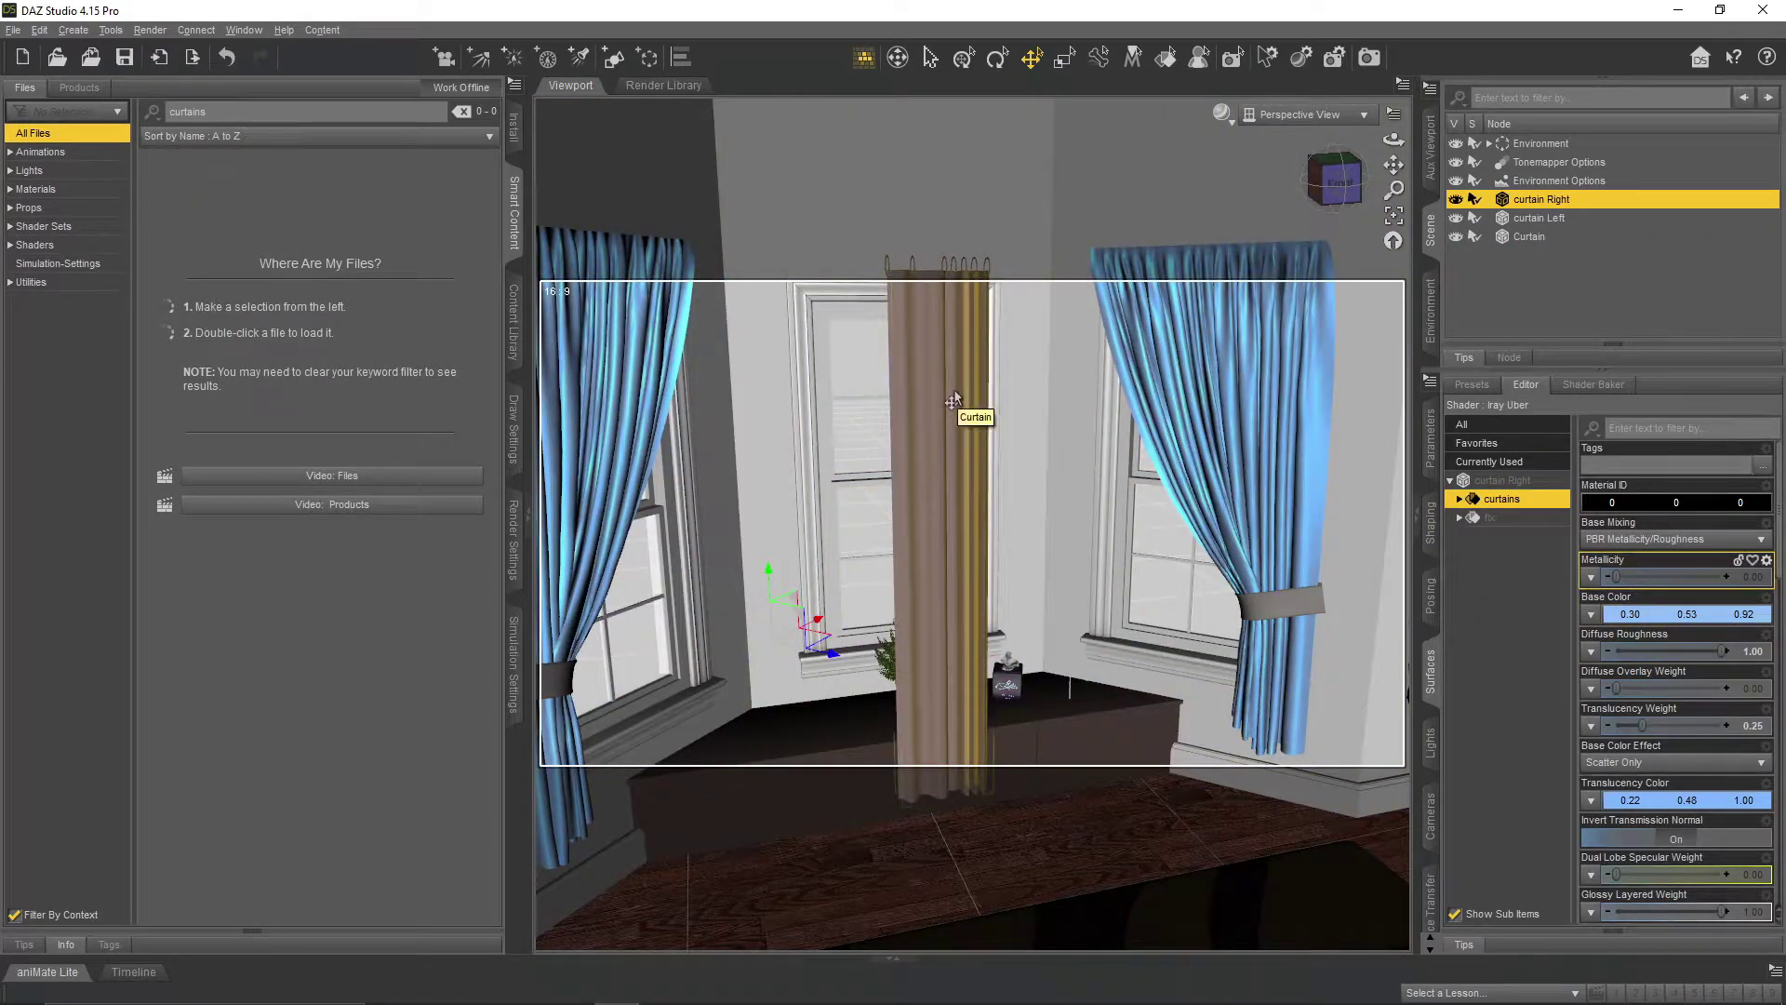
click(953, 389)
click(1498, 504)
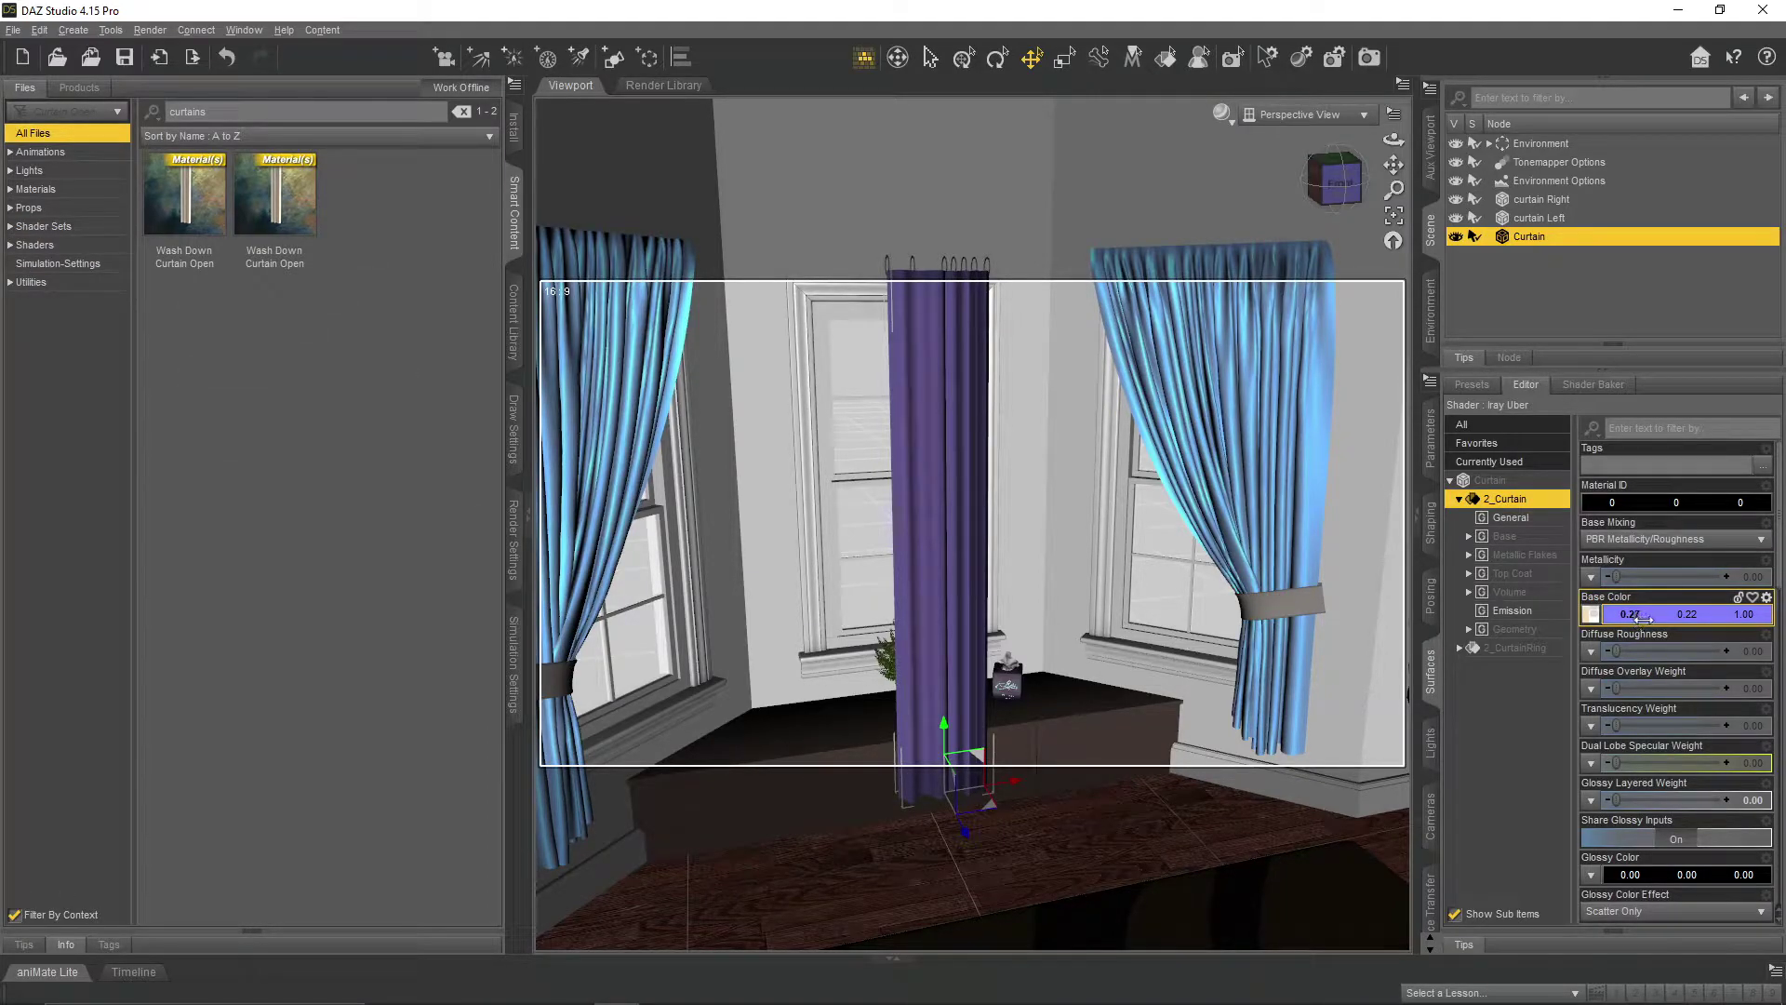
drag(1691, 616, 1751, 631)
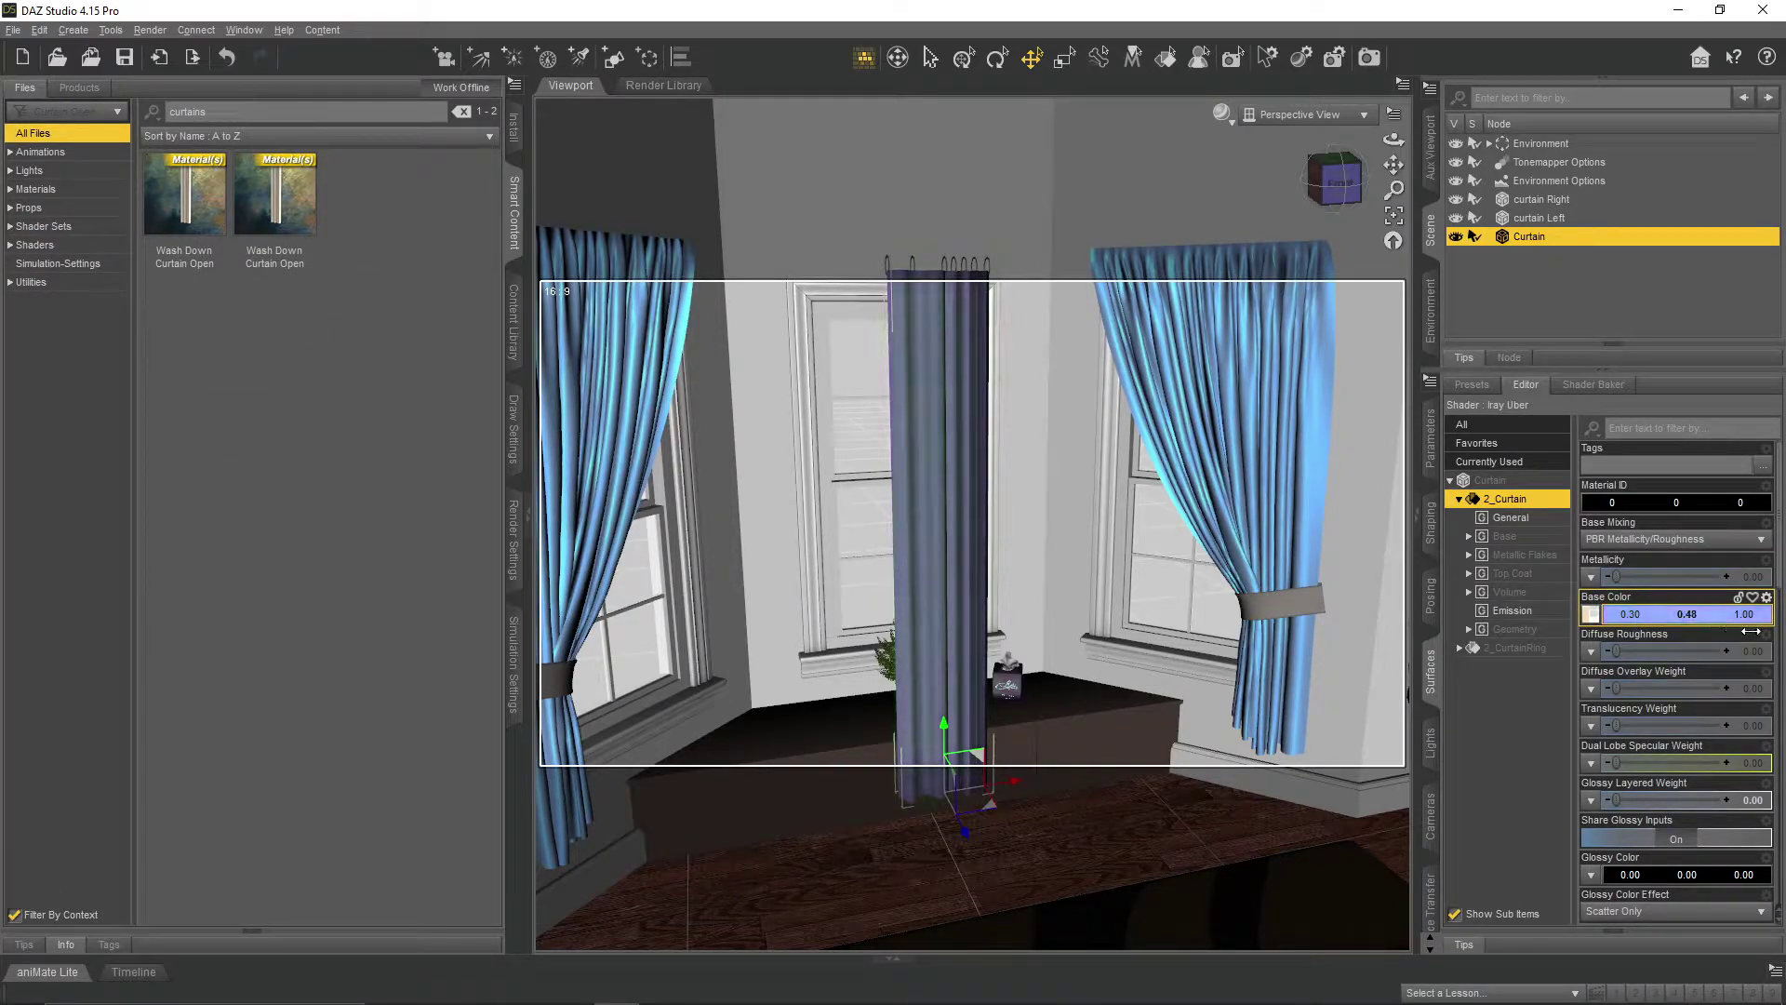
click(1200, 465)
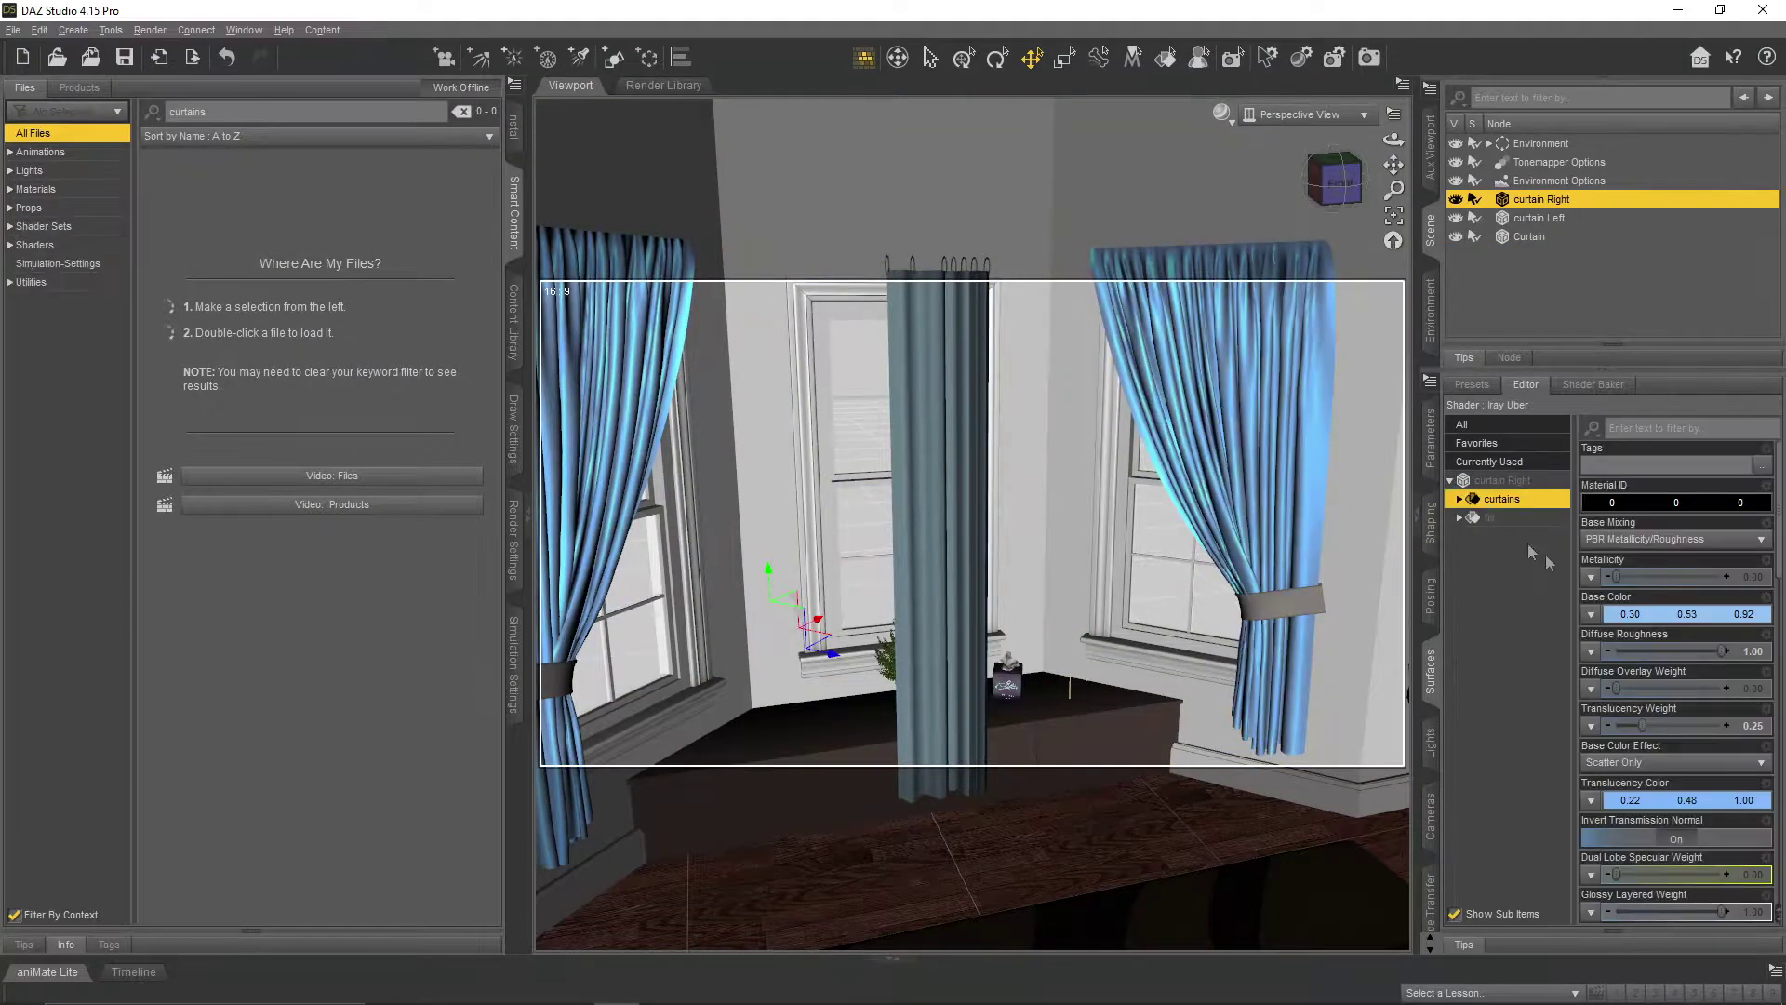
click(963, 476)
click(1494, 502)
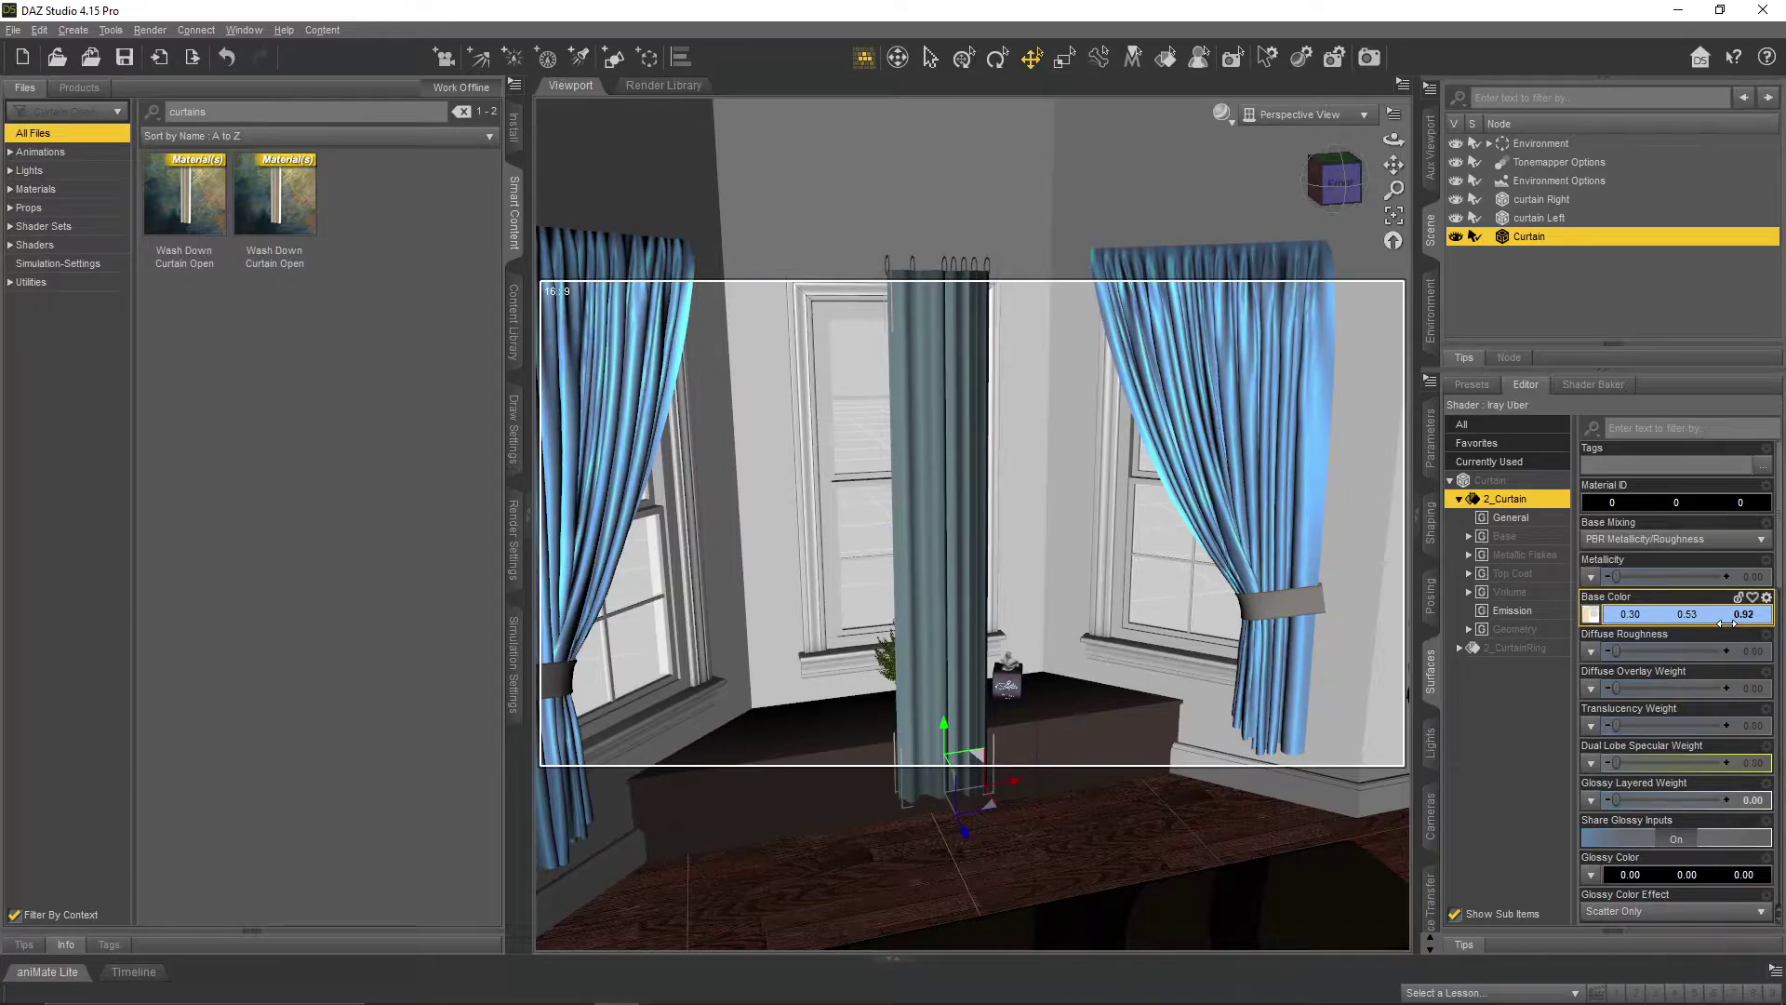
- Compare the surface properties of the right curtain and the middle curtain, including translucency and glossy settings
scroll(1298, 456, down, 3)
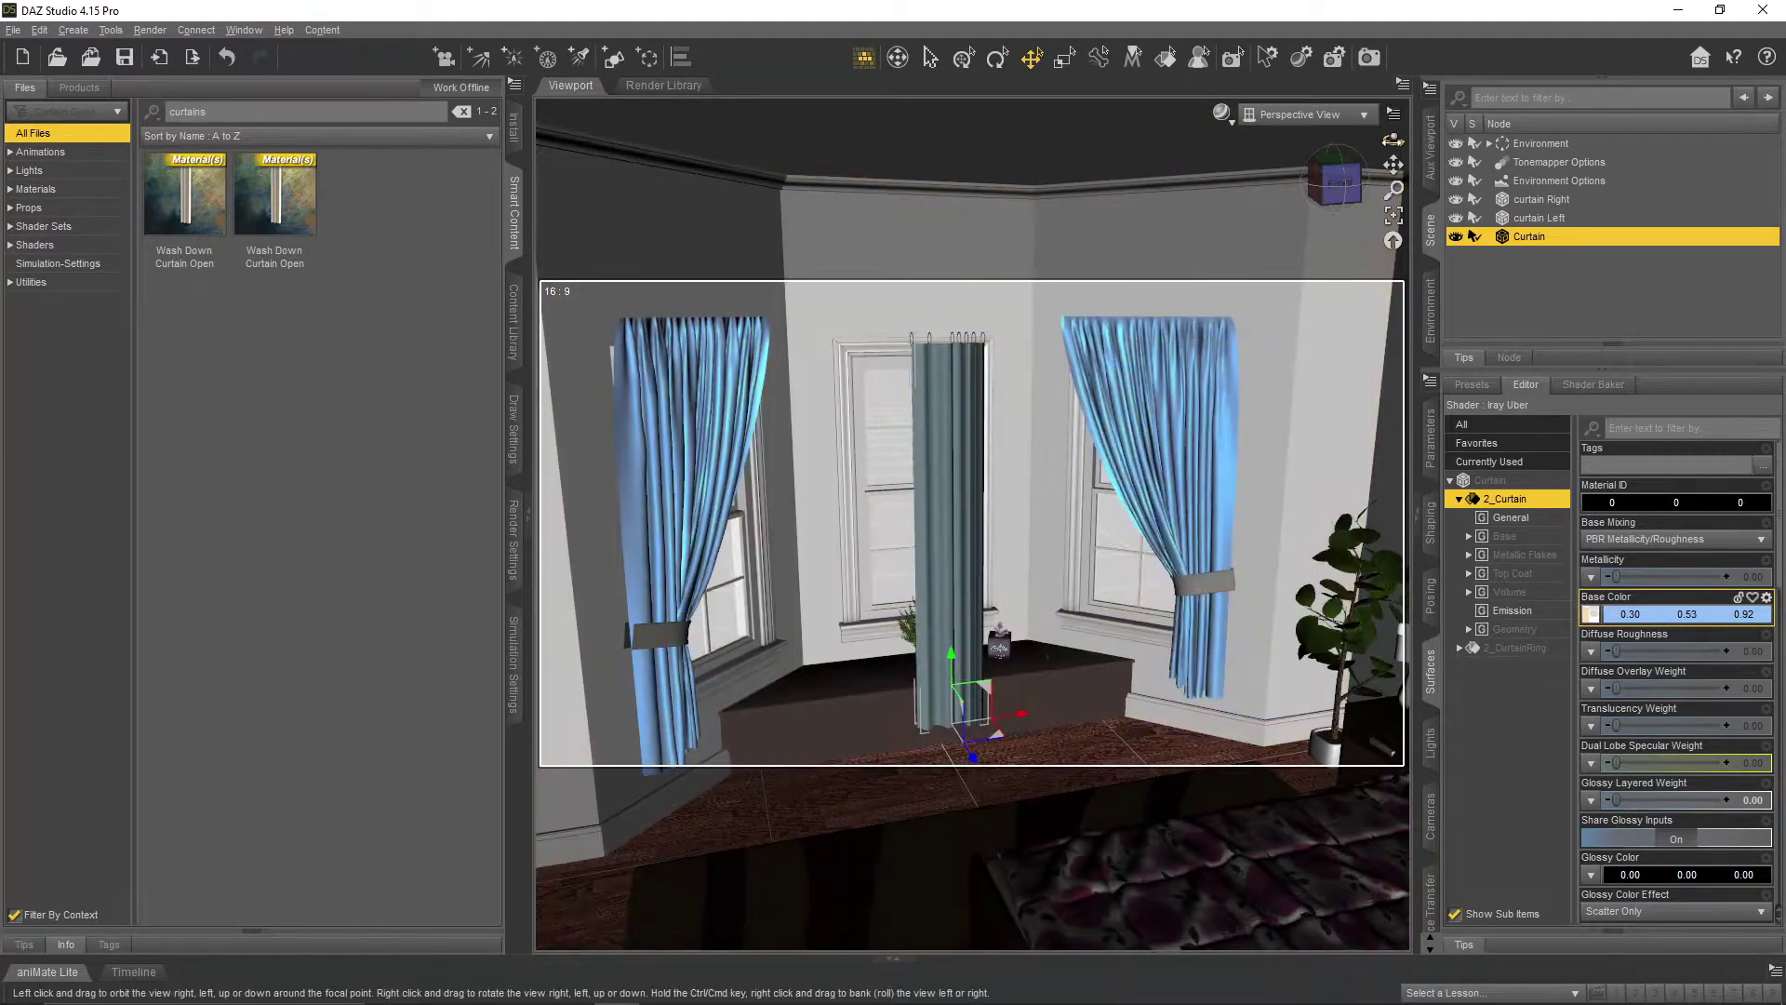
drag(1393, 140, 1379, 143)
scroll(1077, 456, up, 5)
click(1541, 199)
click(1501, 499)
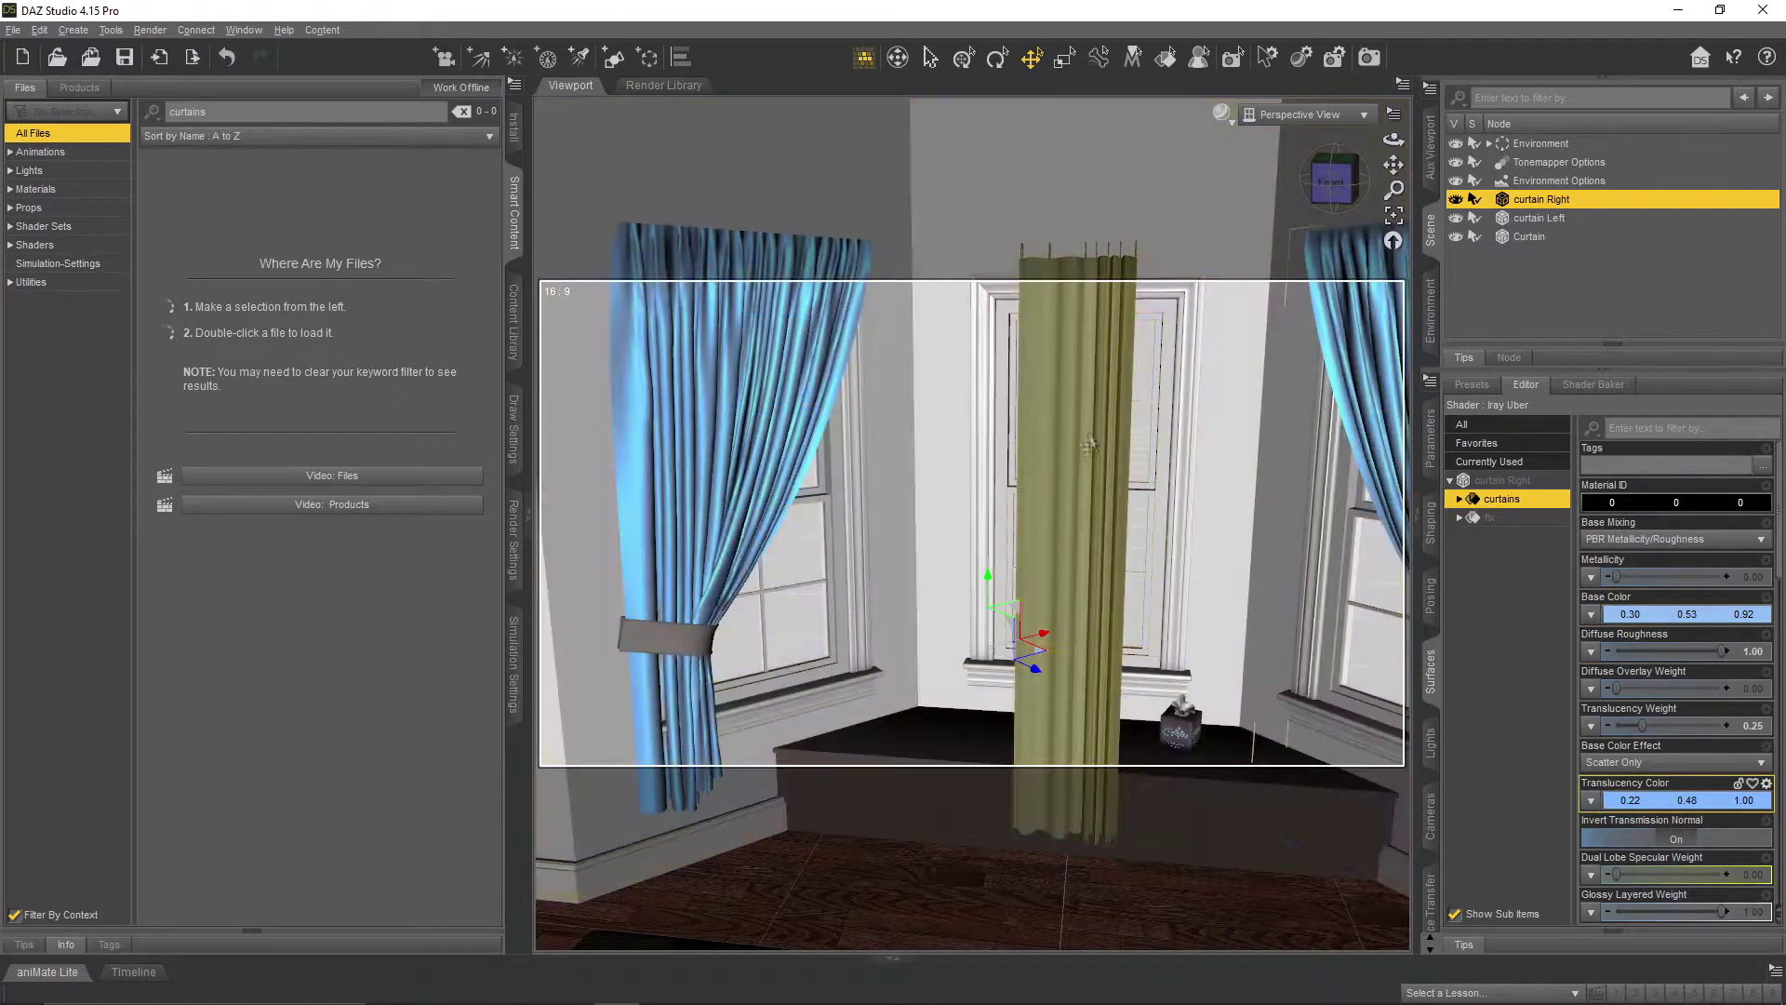
click(1045, 427)
click(1504, 499)
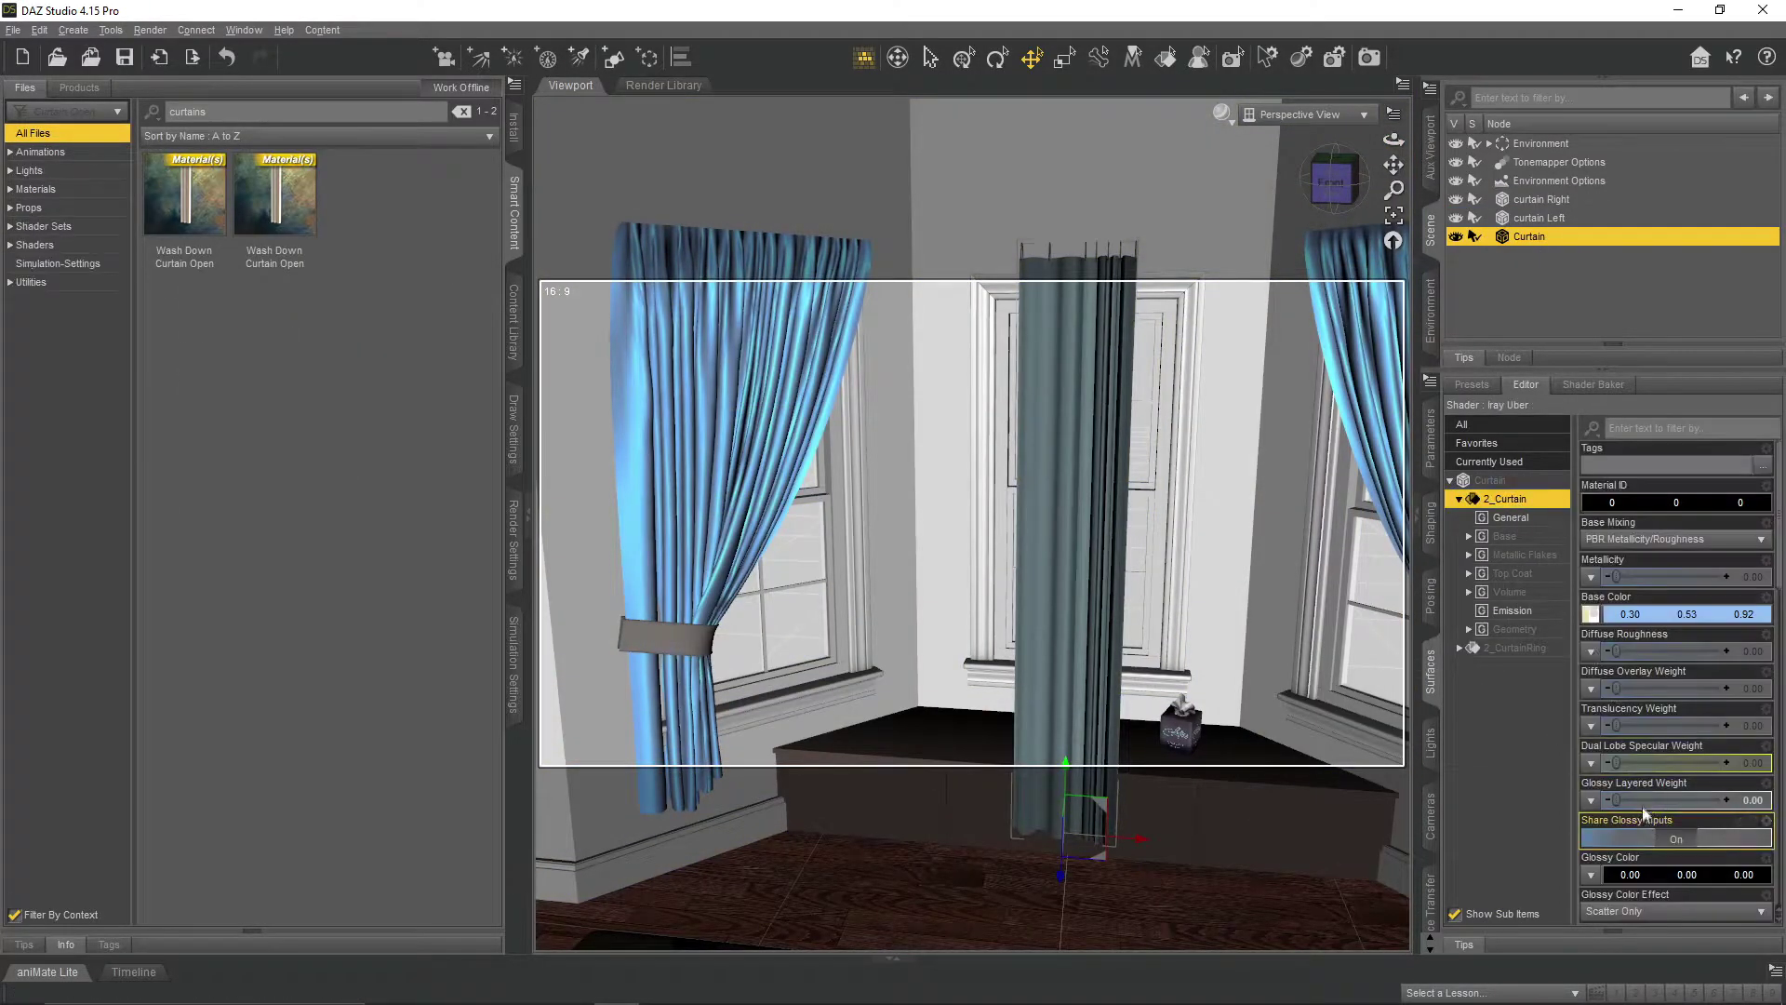
scroll(1624, 713, down, 8)
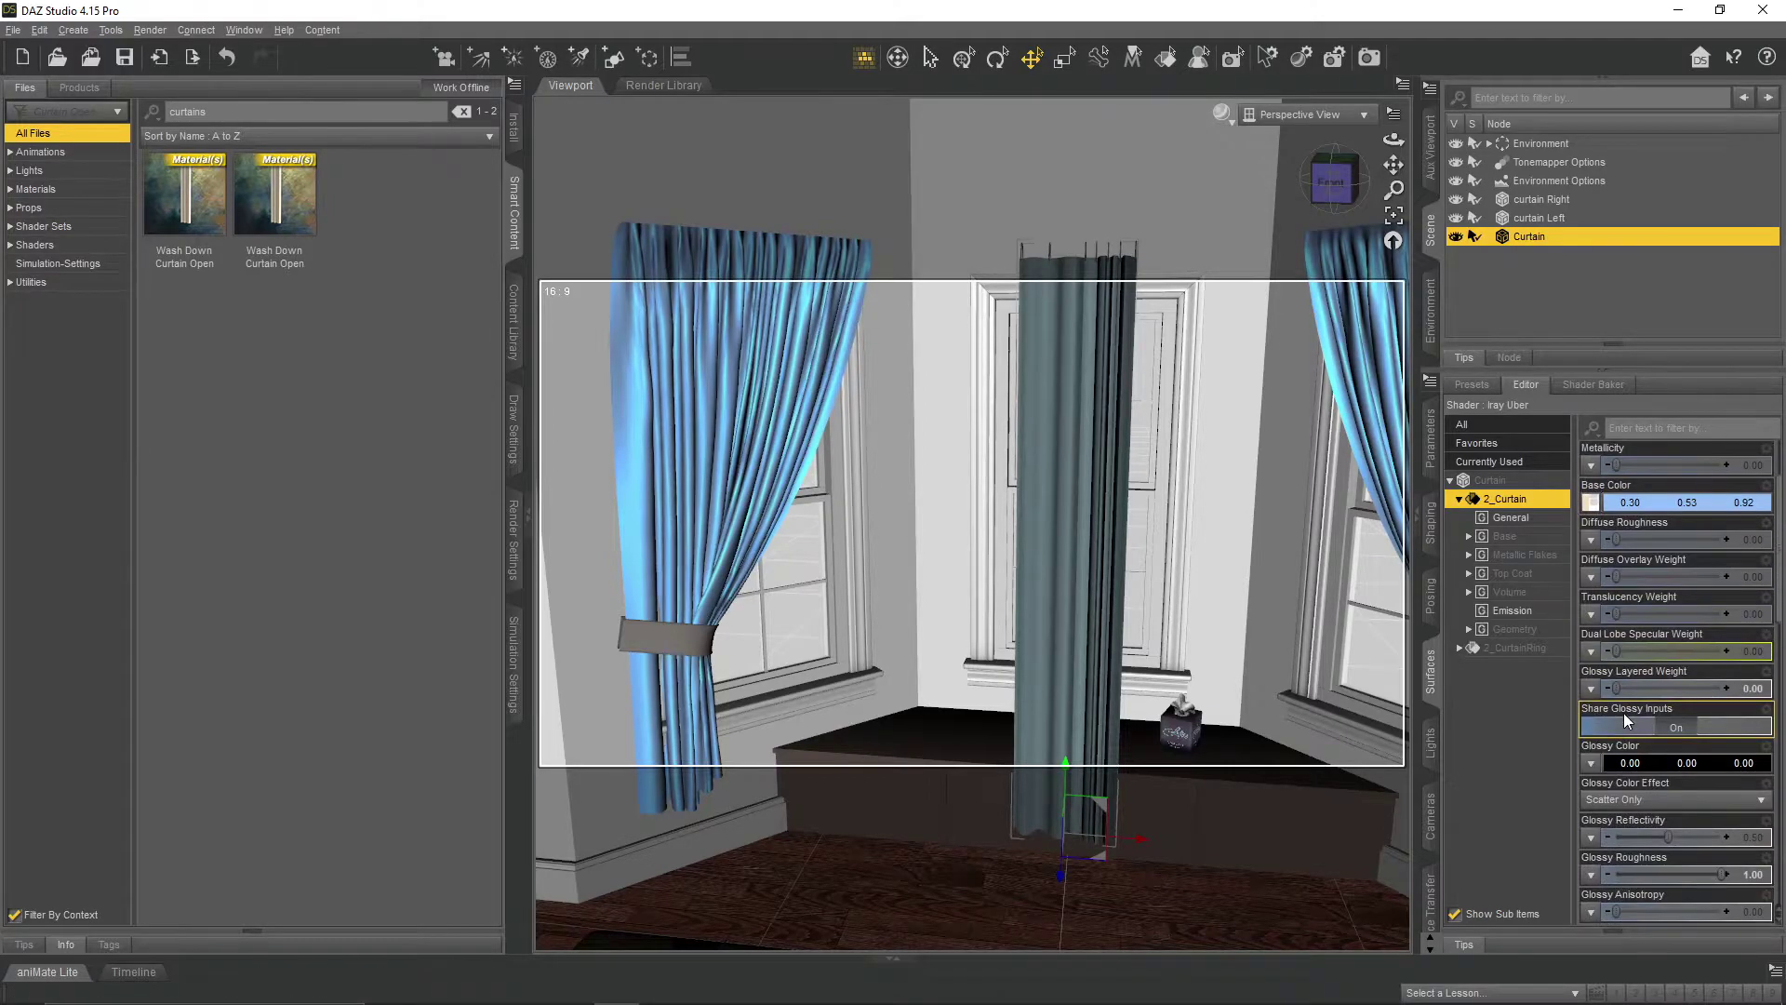
scroll(1623, 713, up, 10)
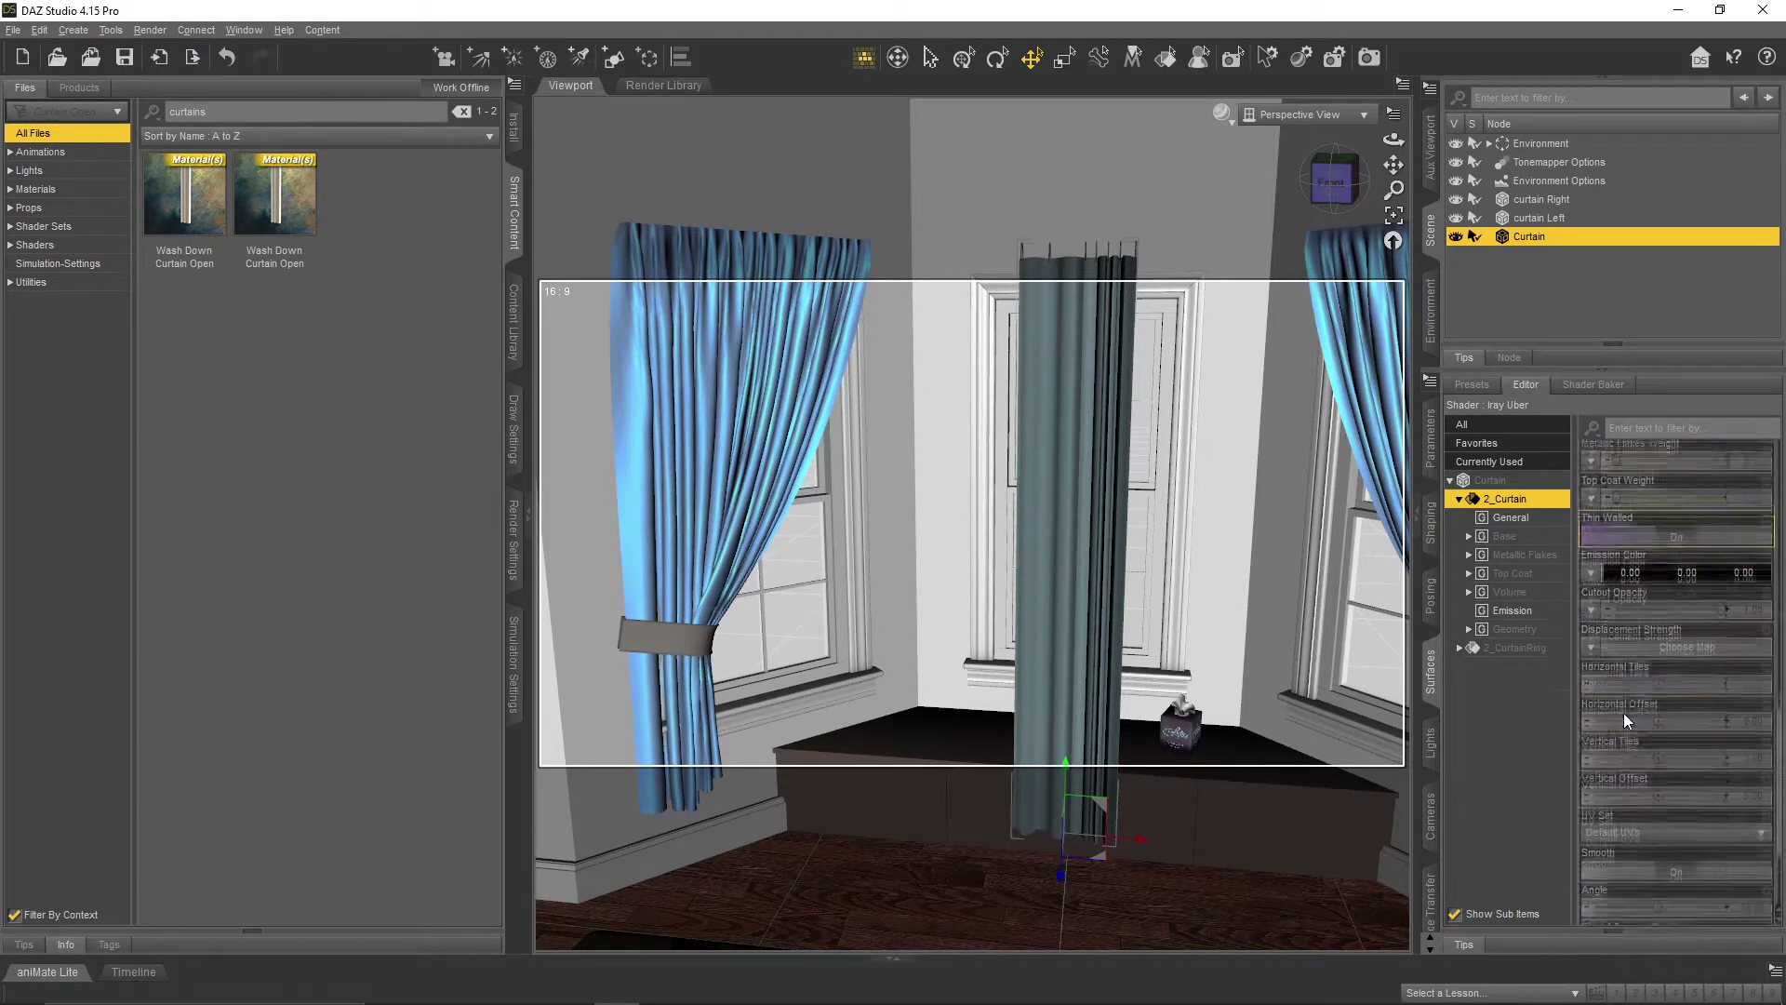
- Set the middle curtain's glossy color to 0.00, 0.22, 1.00, copying the value from the right curtain
click(1375, 521)
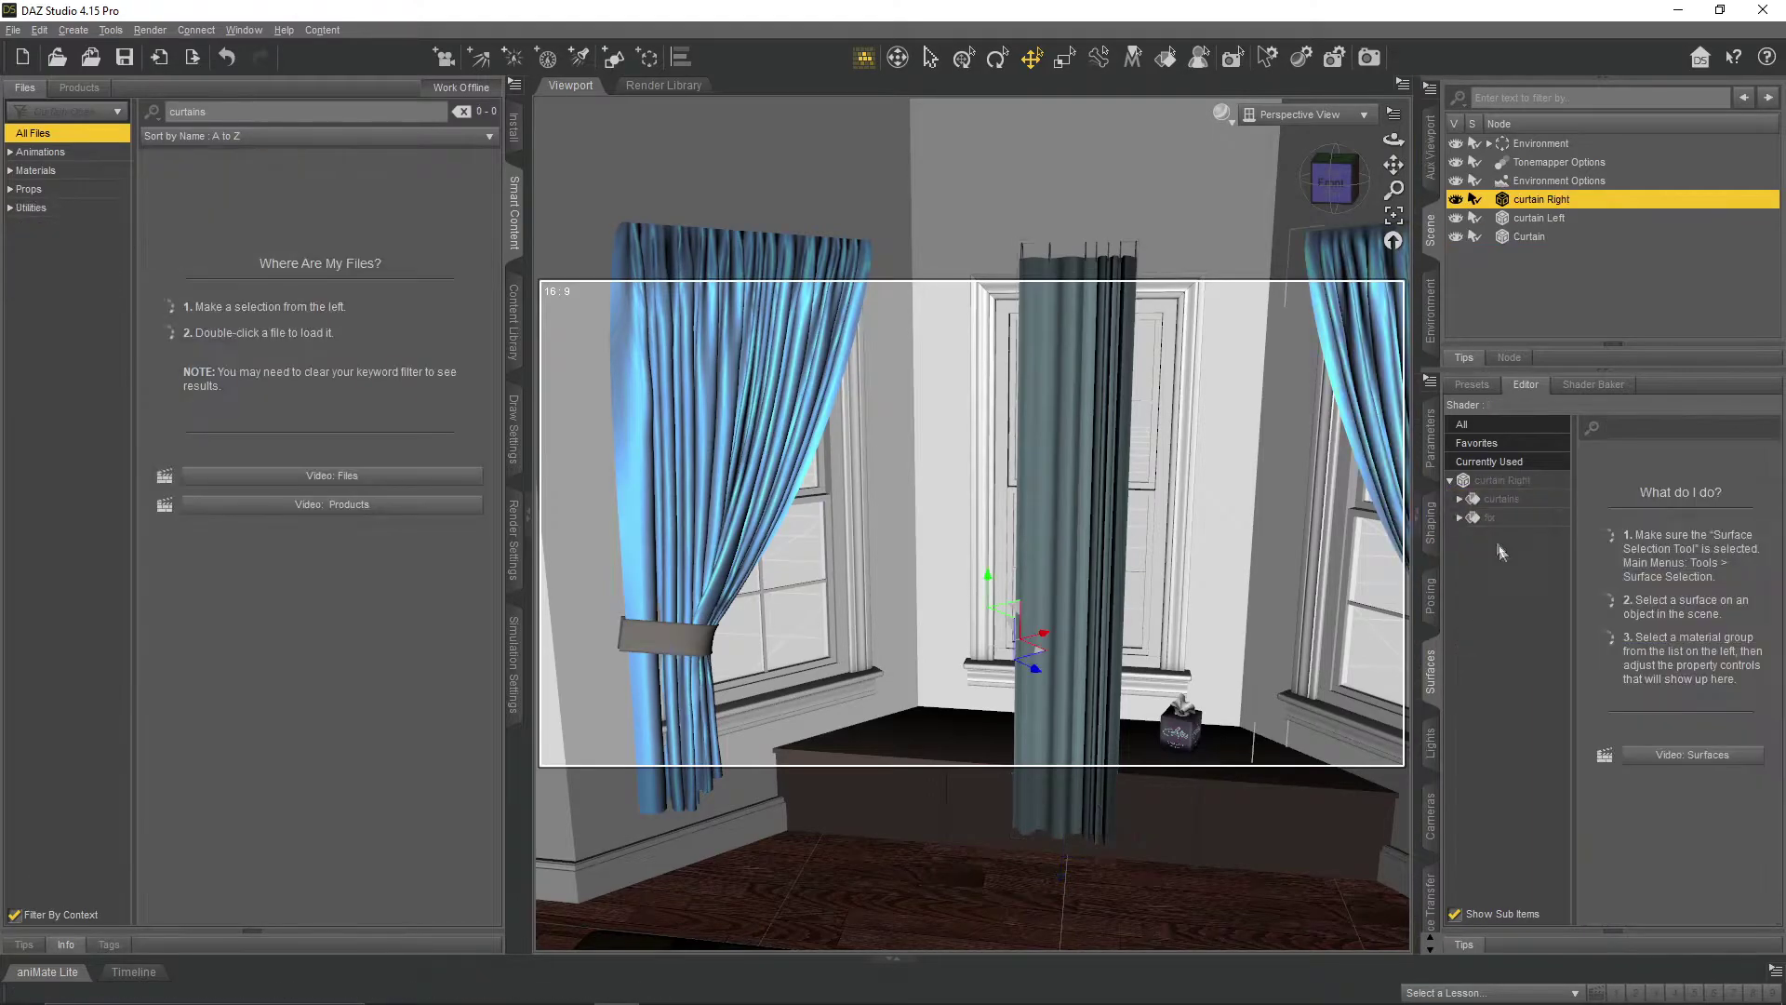
scroll(1647, 774, down, 3)
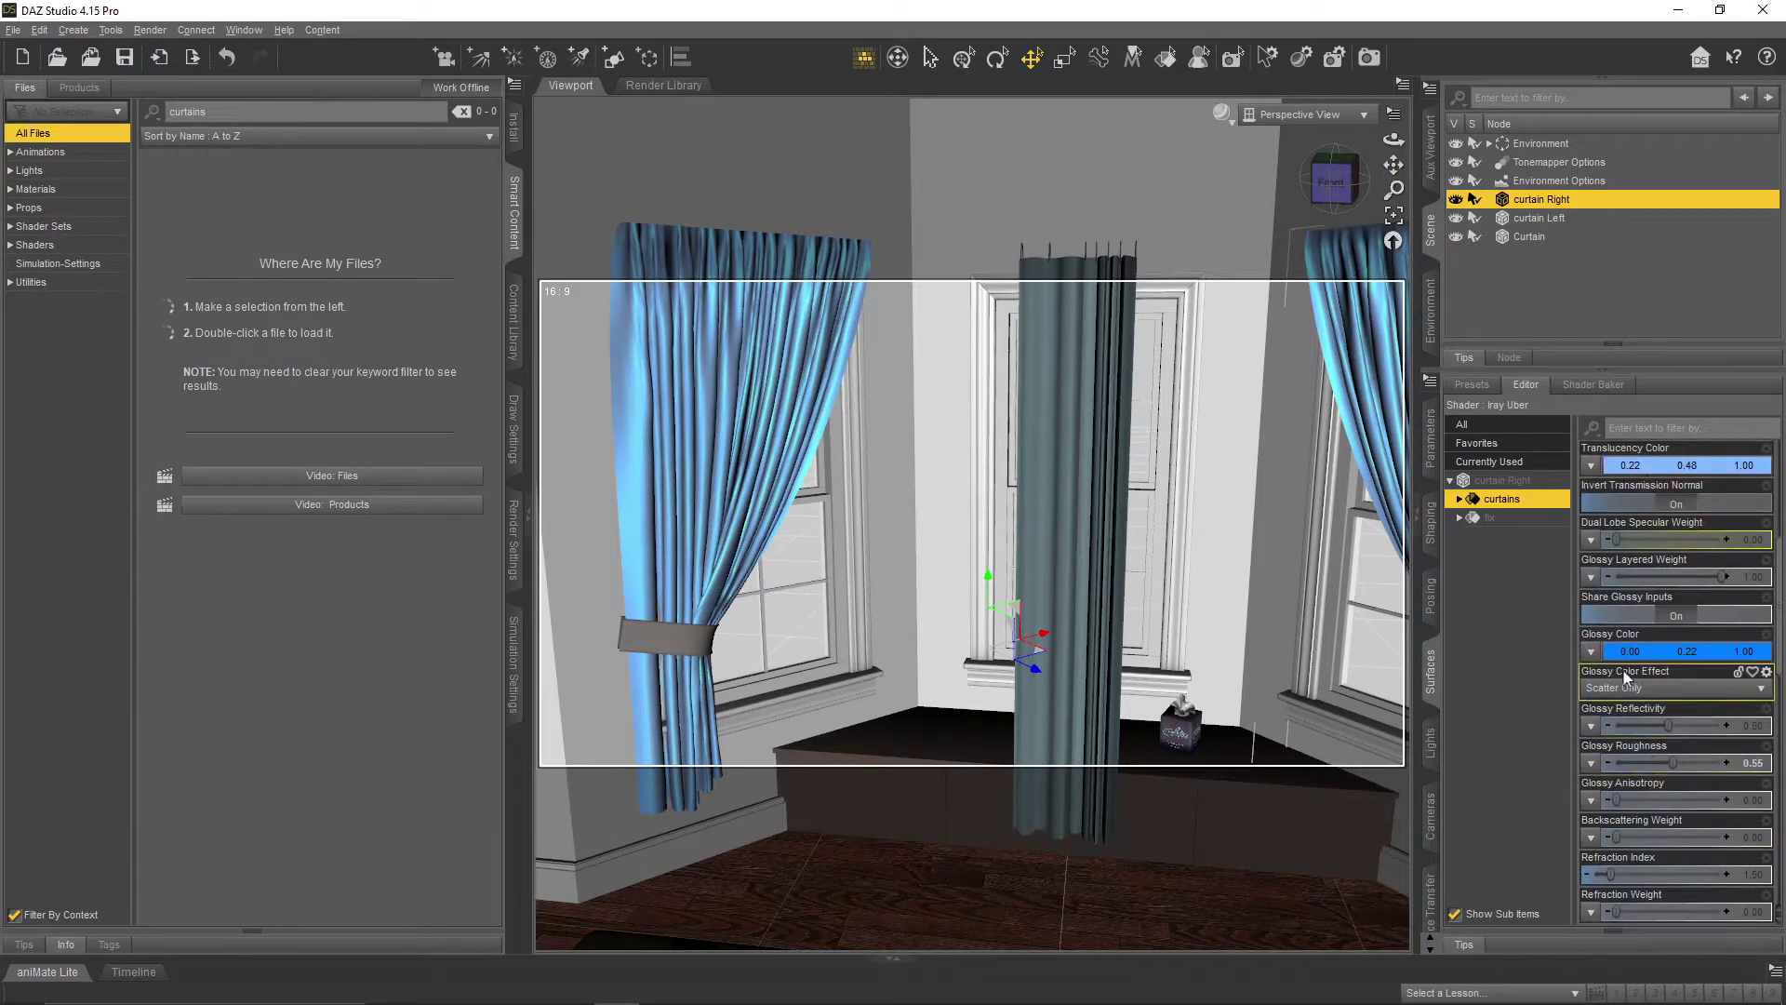
click(1081, 493)
click(1504, 501)
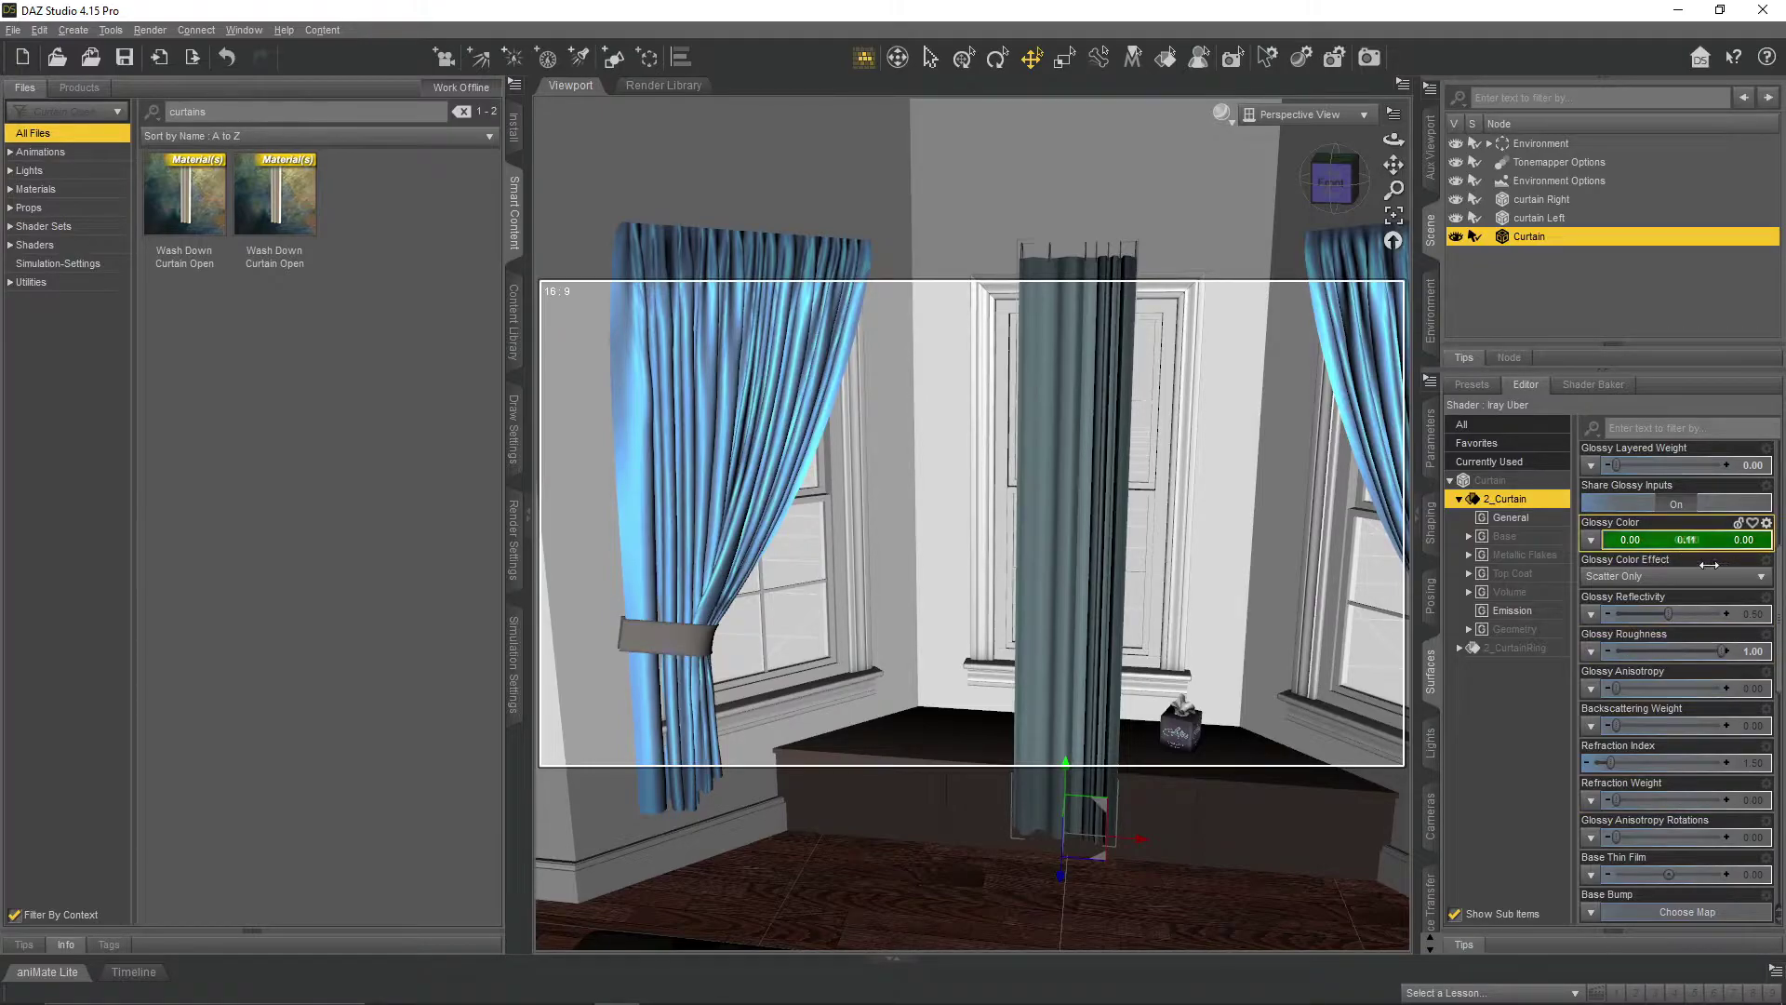
drag(1734, 542, 1772, 541)
- Preview the bay windows in the Iray draw style and check the middle curtain's surface settings against the rendered colors
drag(1393, 140, 1207, 130)
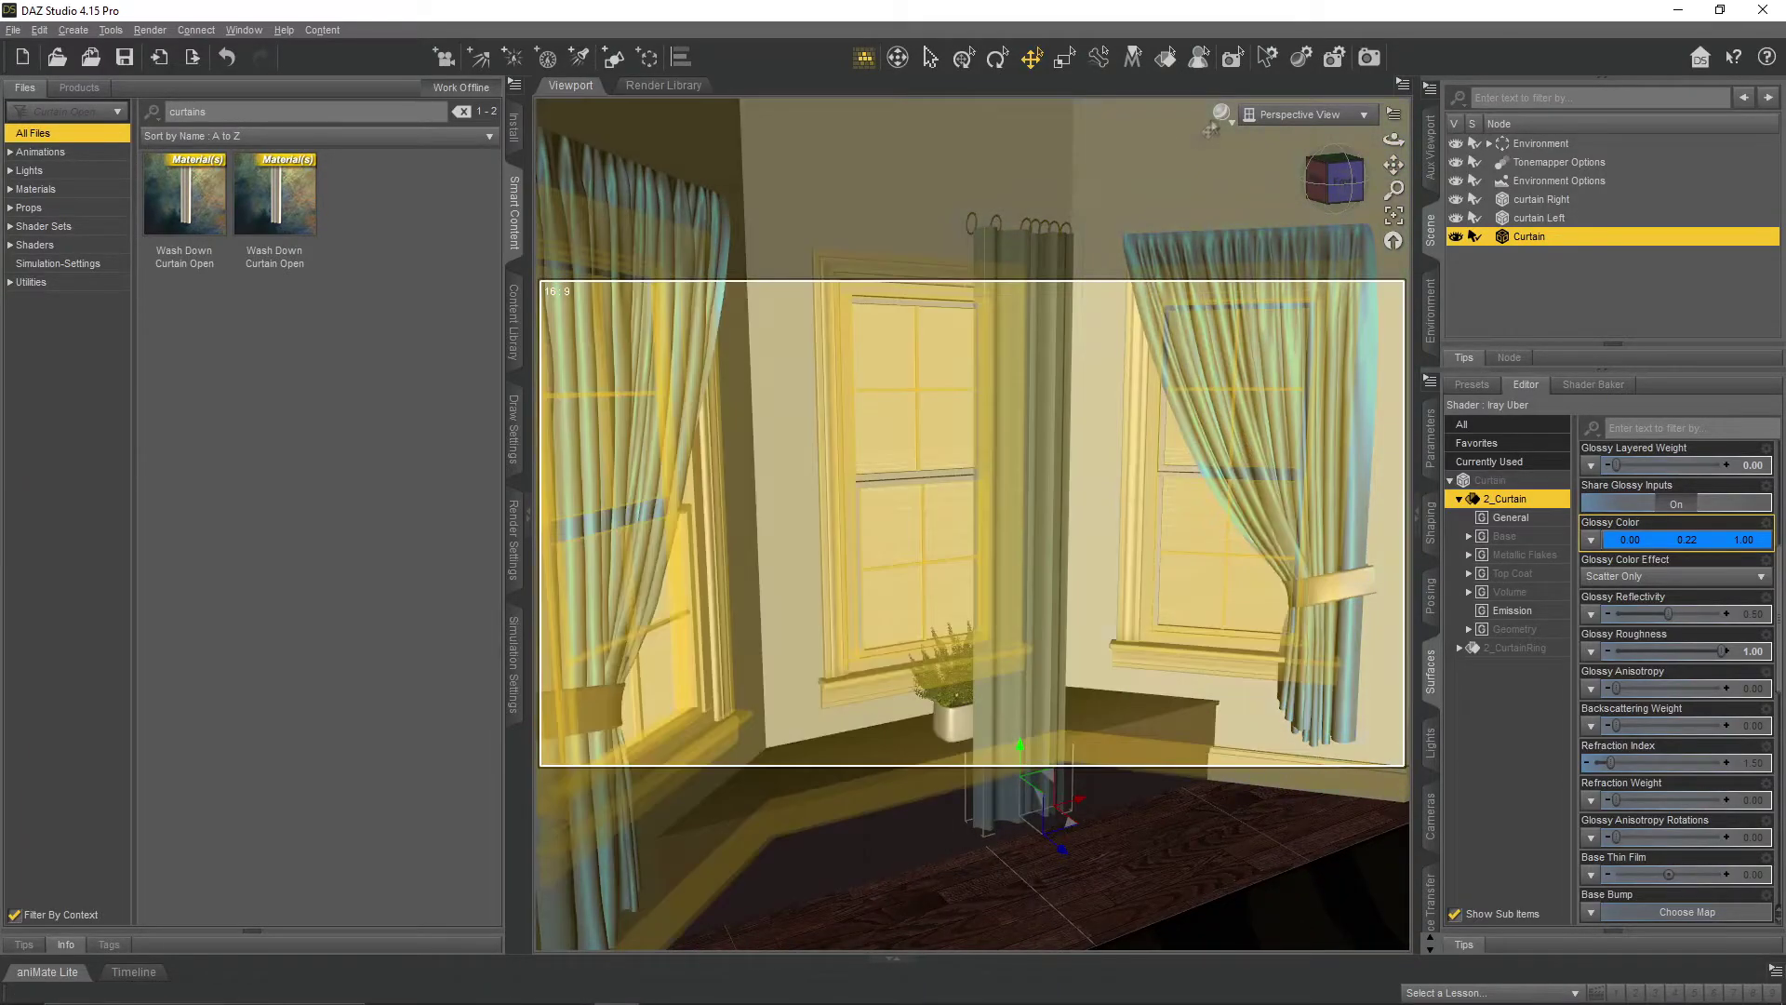
click(1221, 113)
click(1220, 355)
scroll(1640, 640, up, 3)
scroll(1635, 596, up, 3)
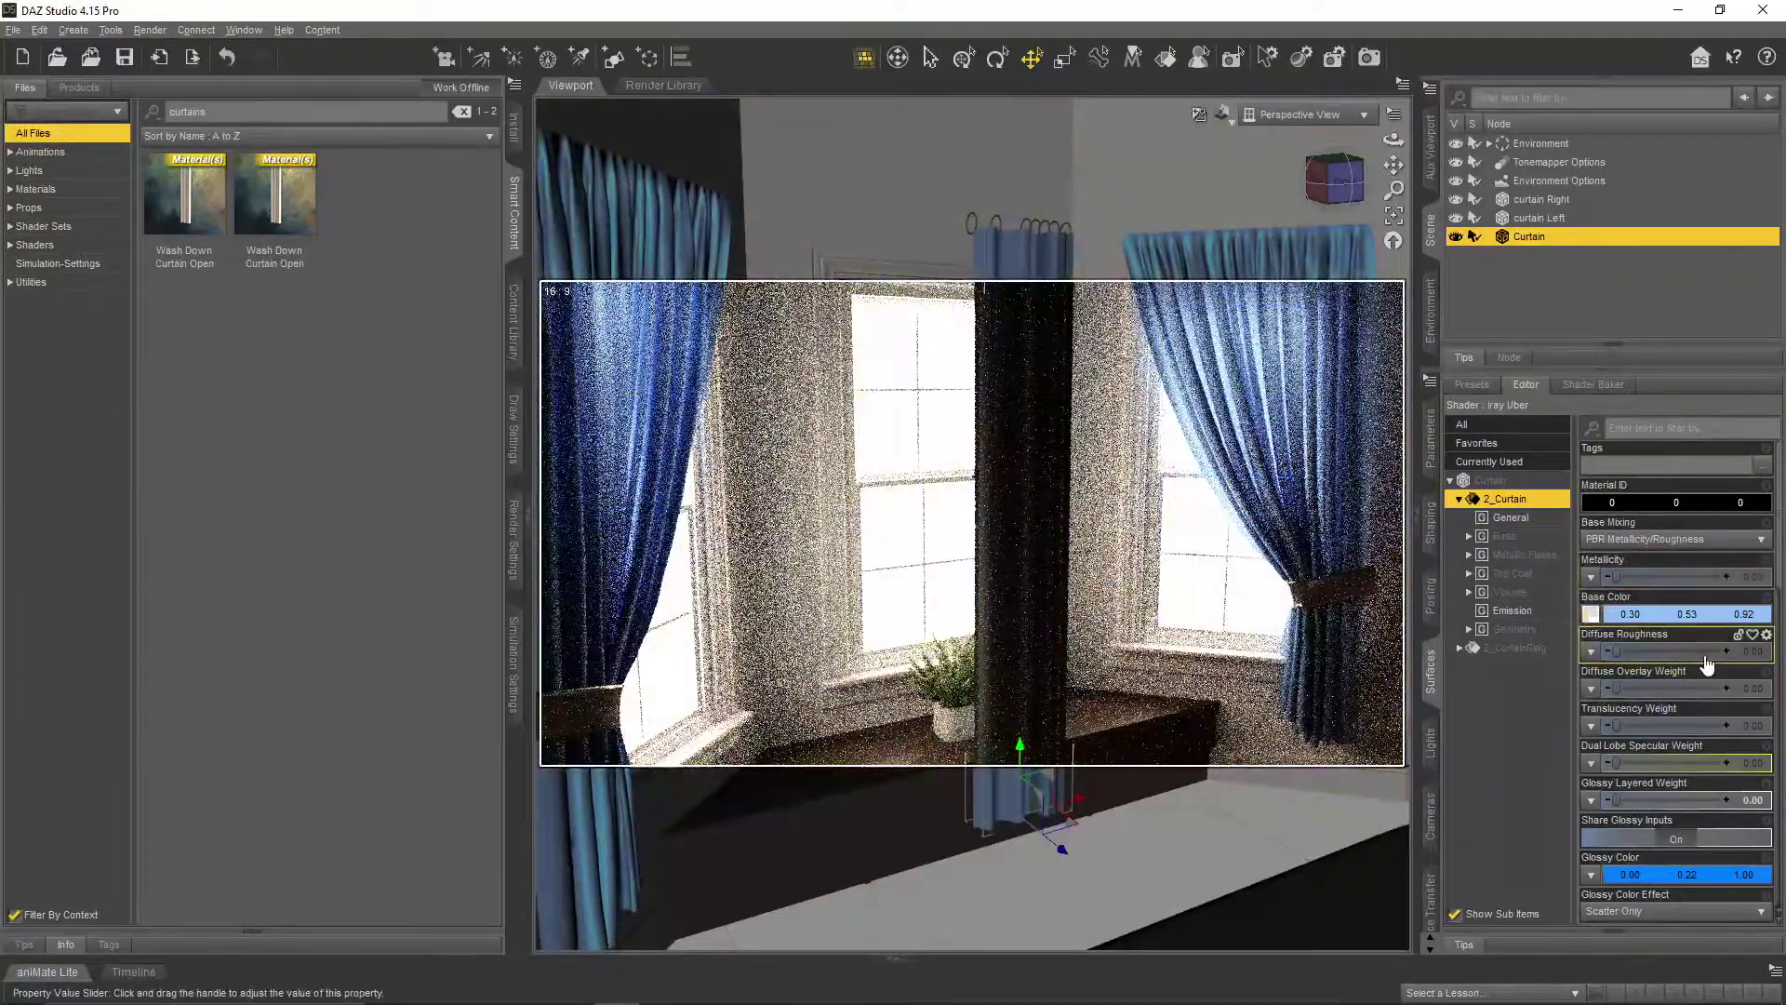
scroll(1706, 665, down, 3)
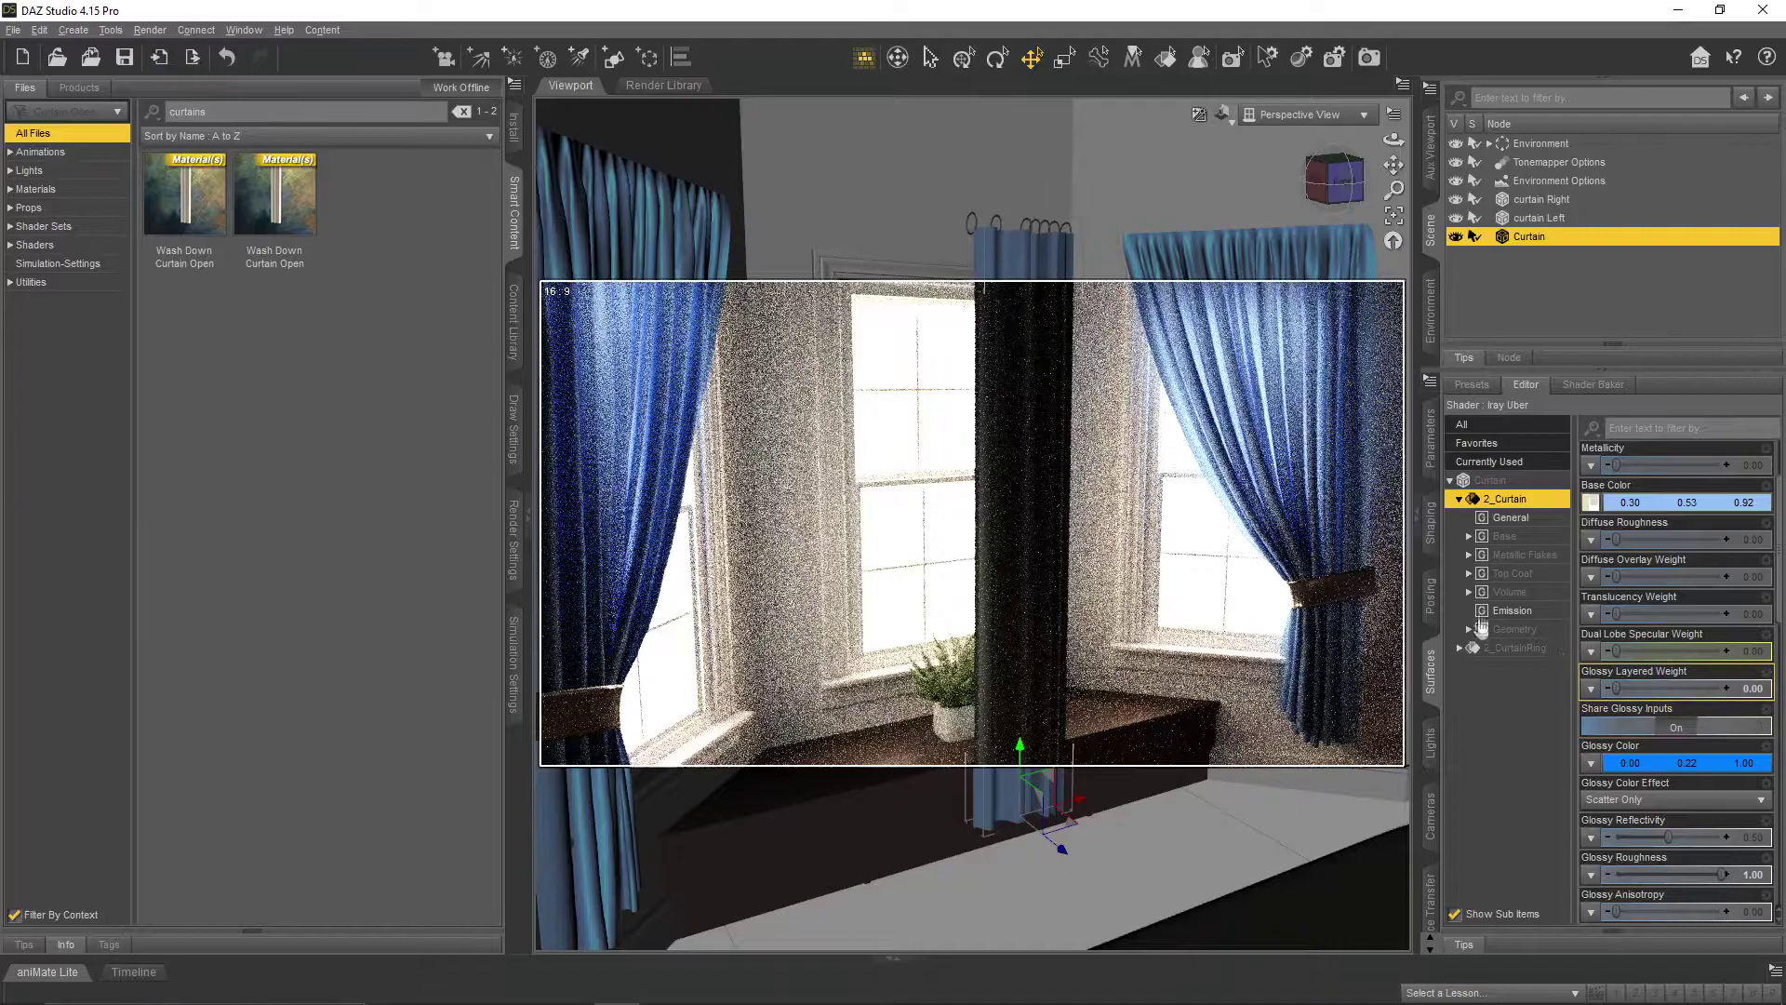
- Copy the curtains surface from curtain Right and paste it onto the middle curtain's 2_Curtain surface
click(1293, 416)
click(1483, 481)
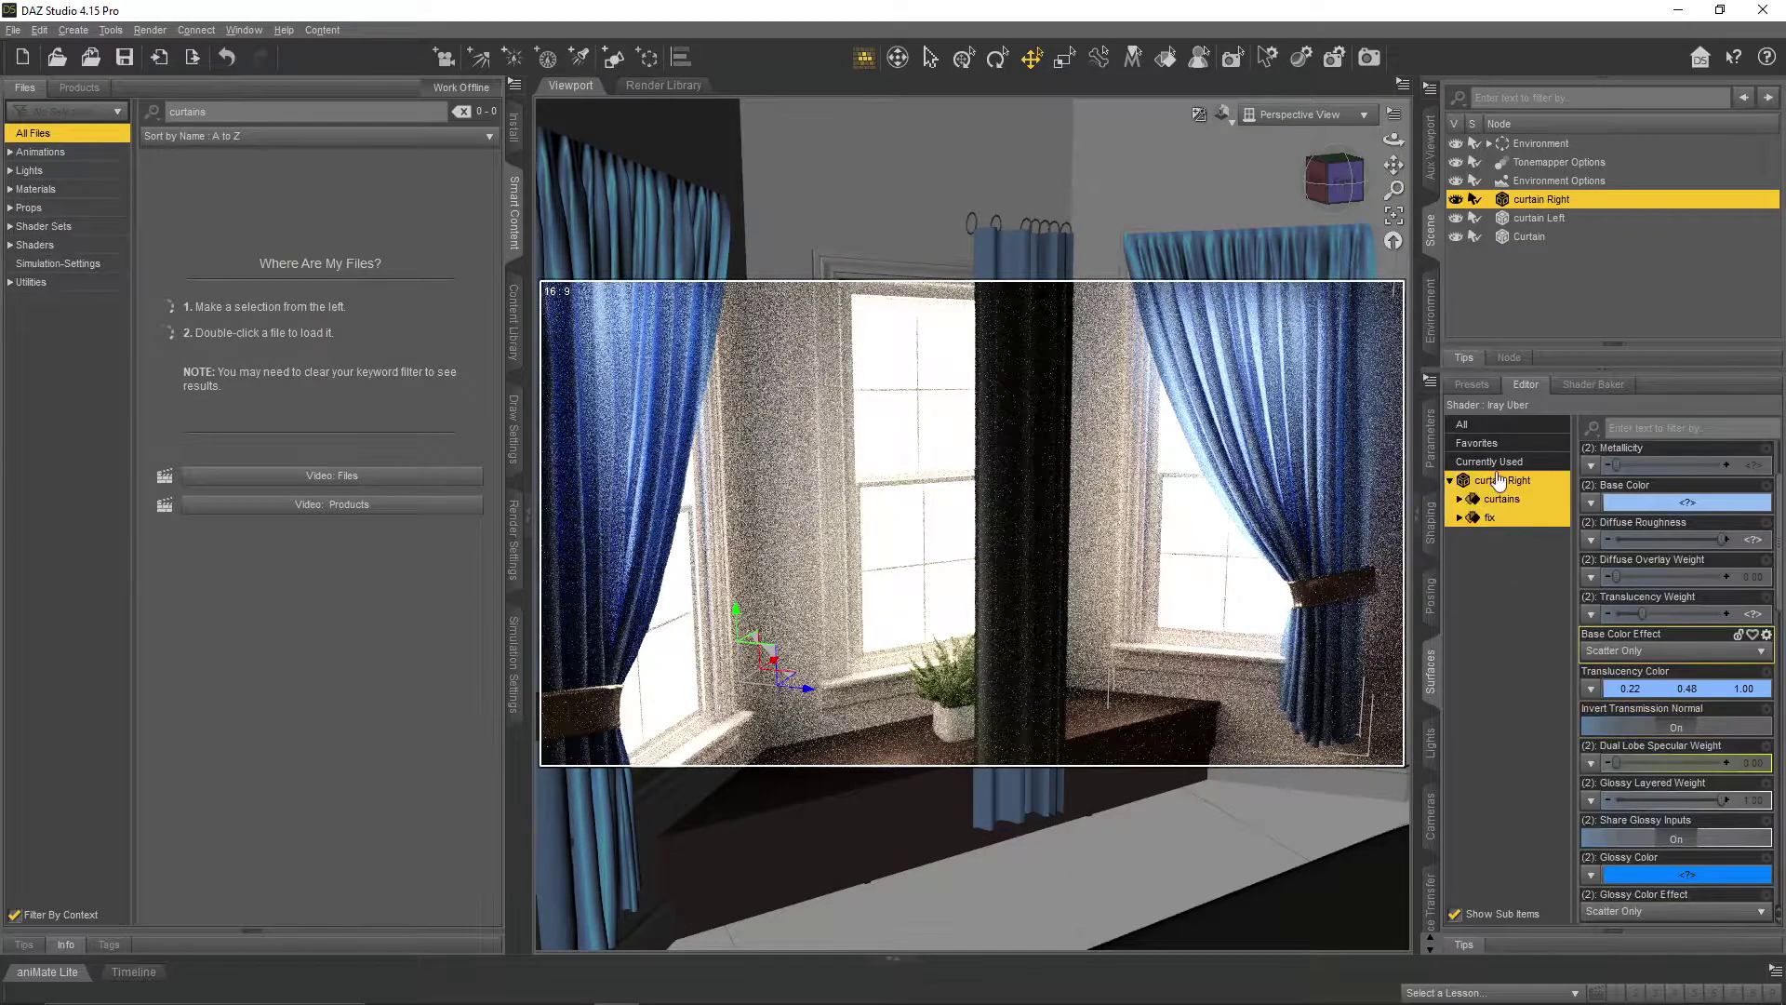
right_click(1499, 508)
click(1535, 507)
click(1023, 502)
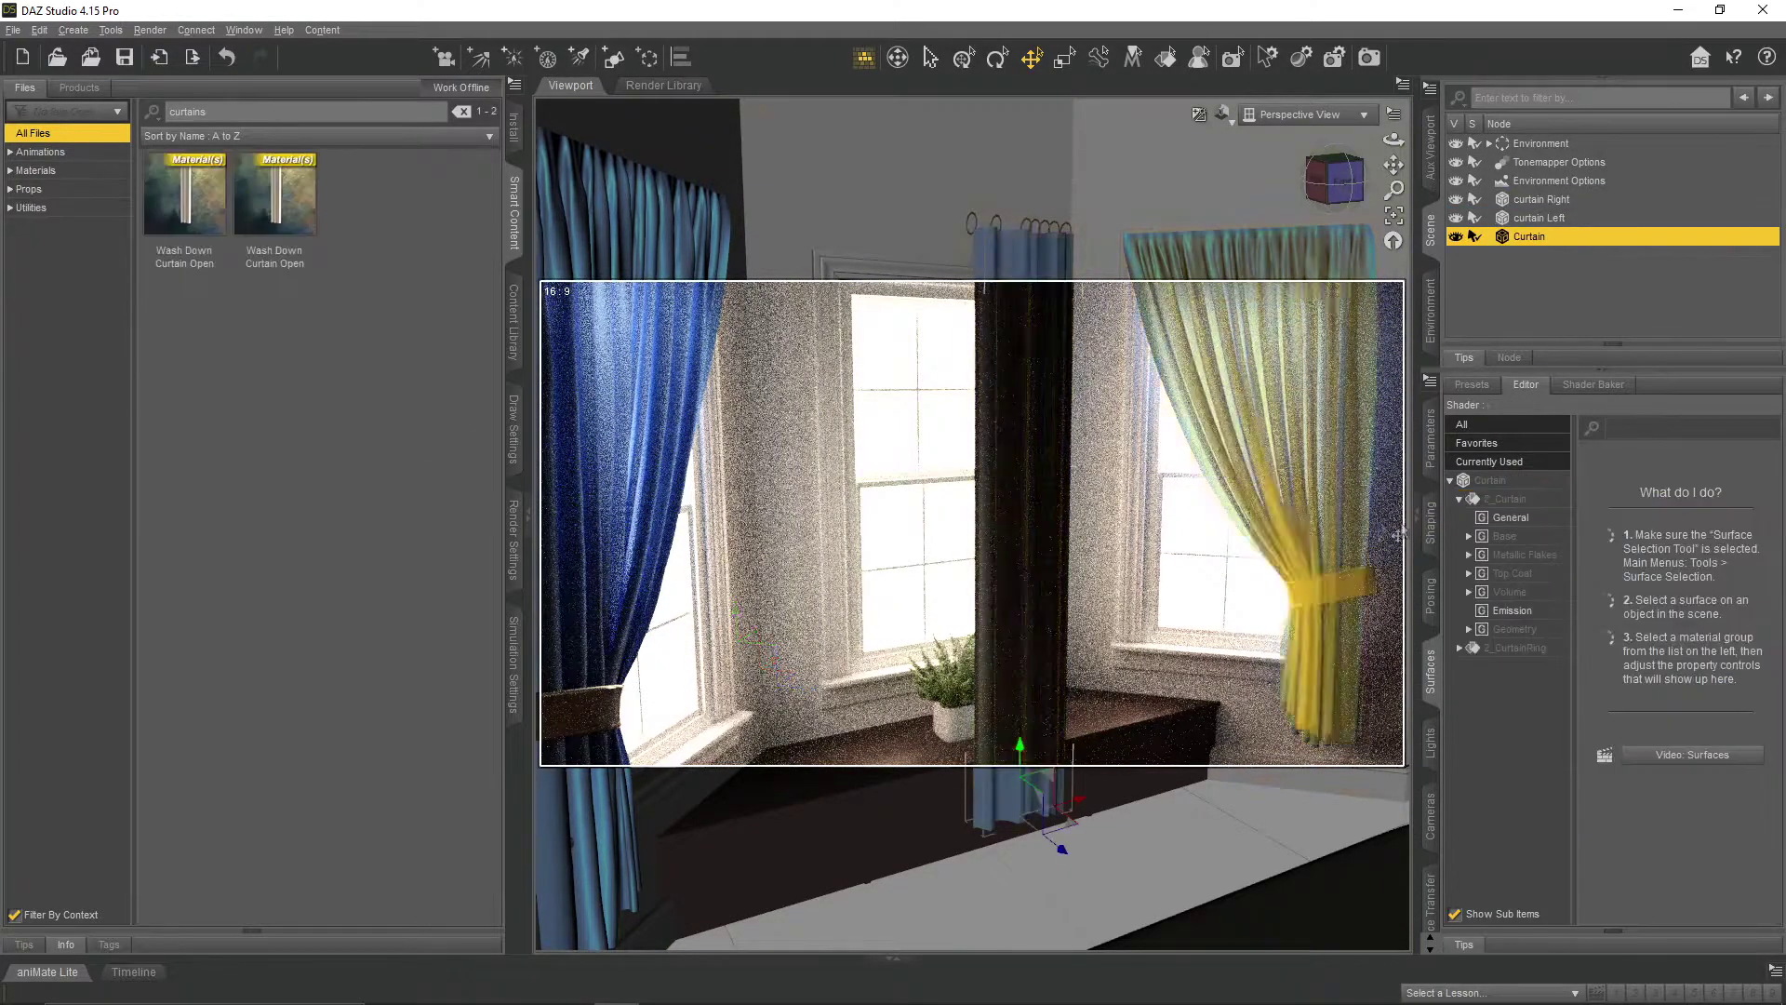
click(1505, 499)
right_click(1505, 498)
click(1563, 553)
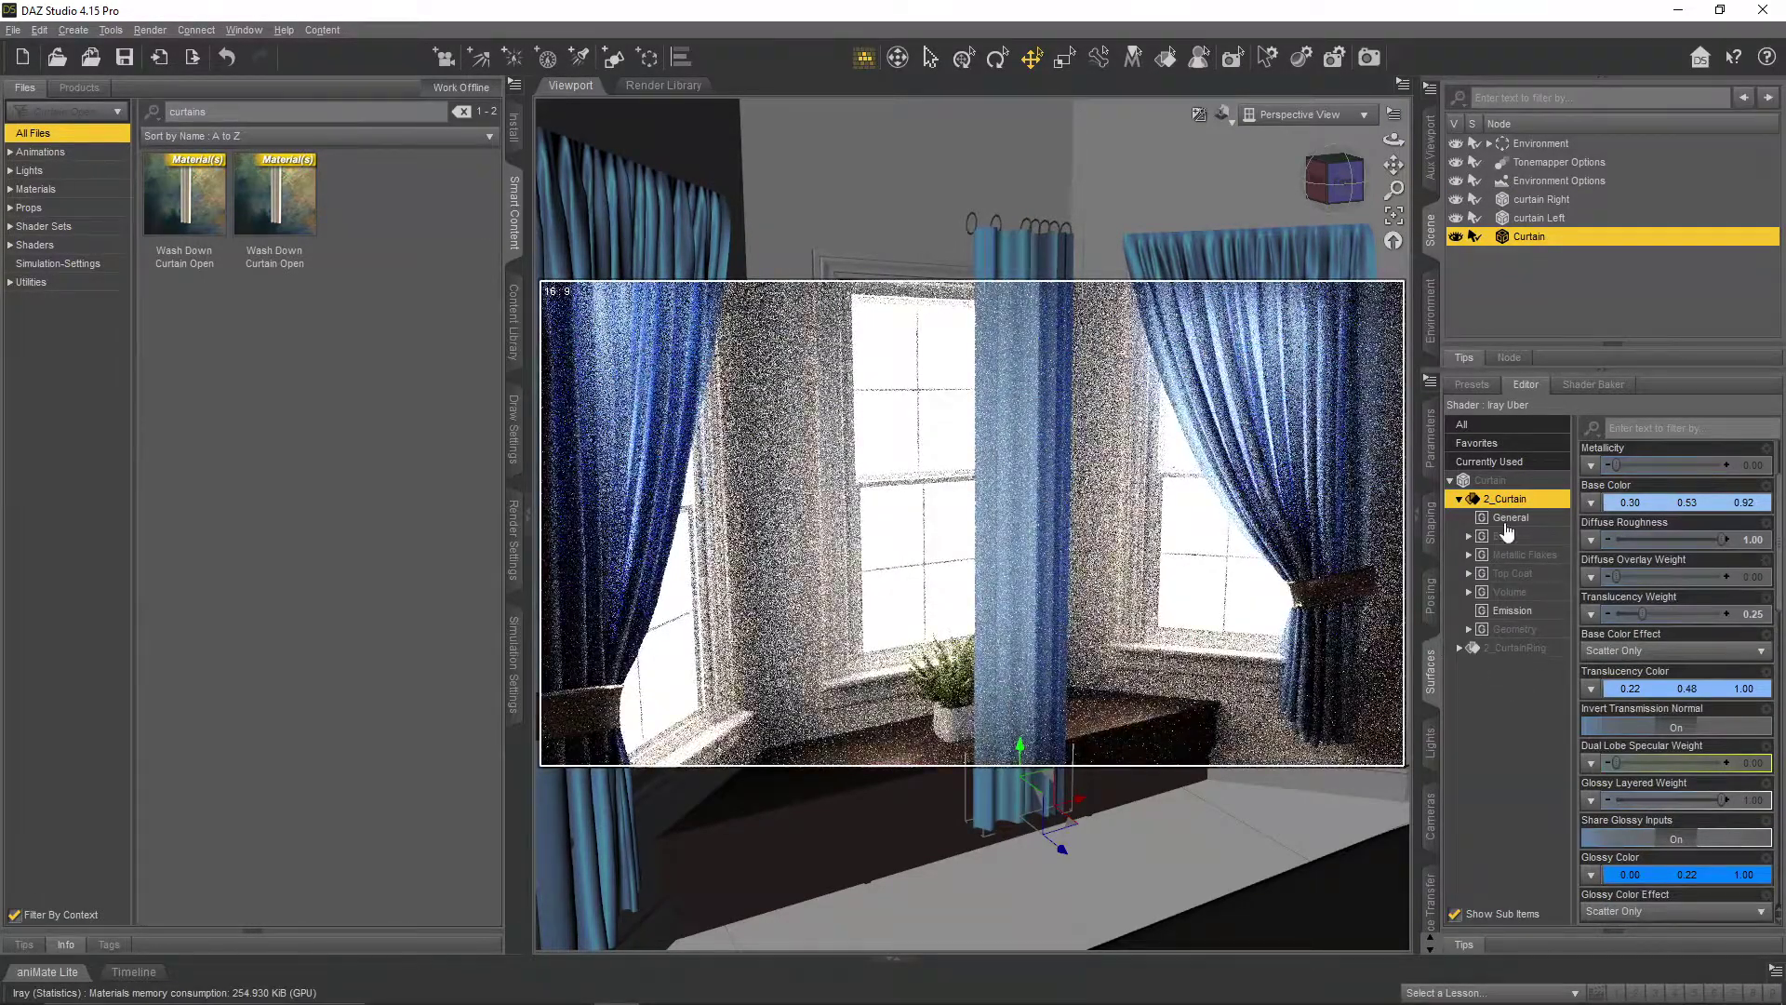
- Switch the viewport from the Iray preview back to shaded display and move the middle curtain to about X 91, Z -370
scroll(1240, 484, down, 2)
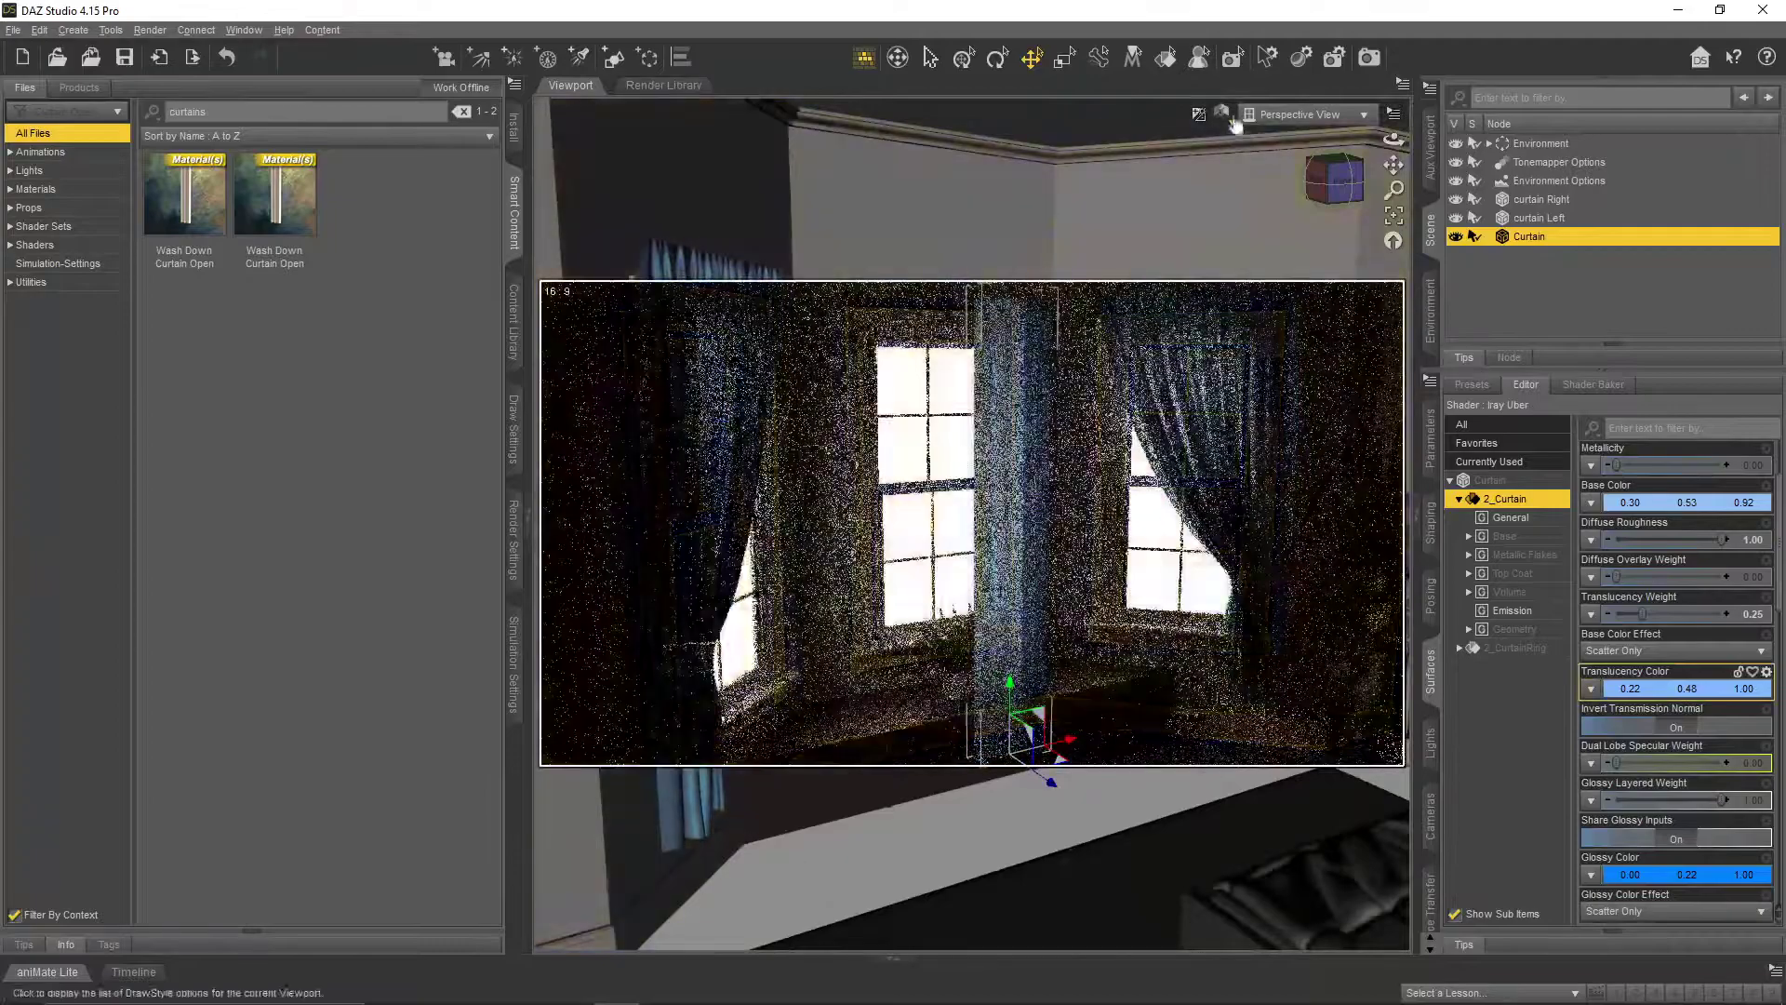
click(1224, 115)
click(1219, 285)
click(1034, 586)
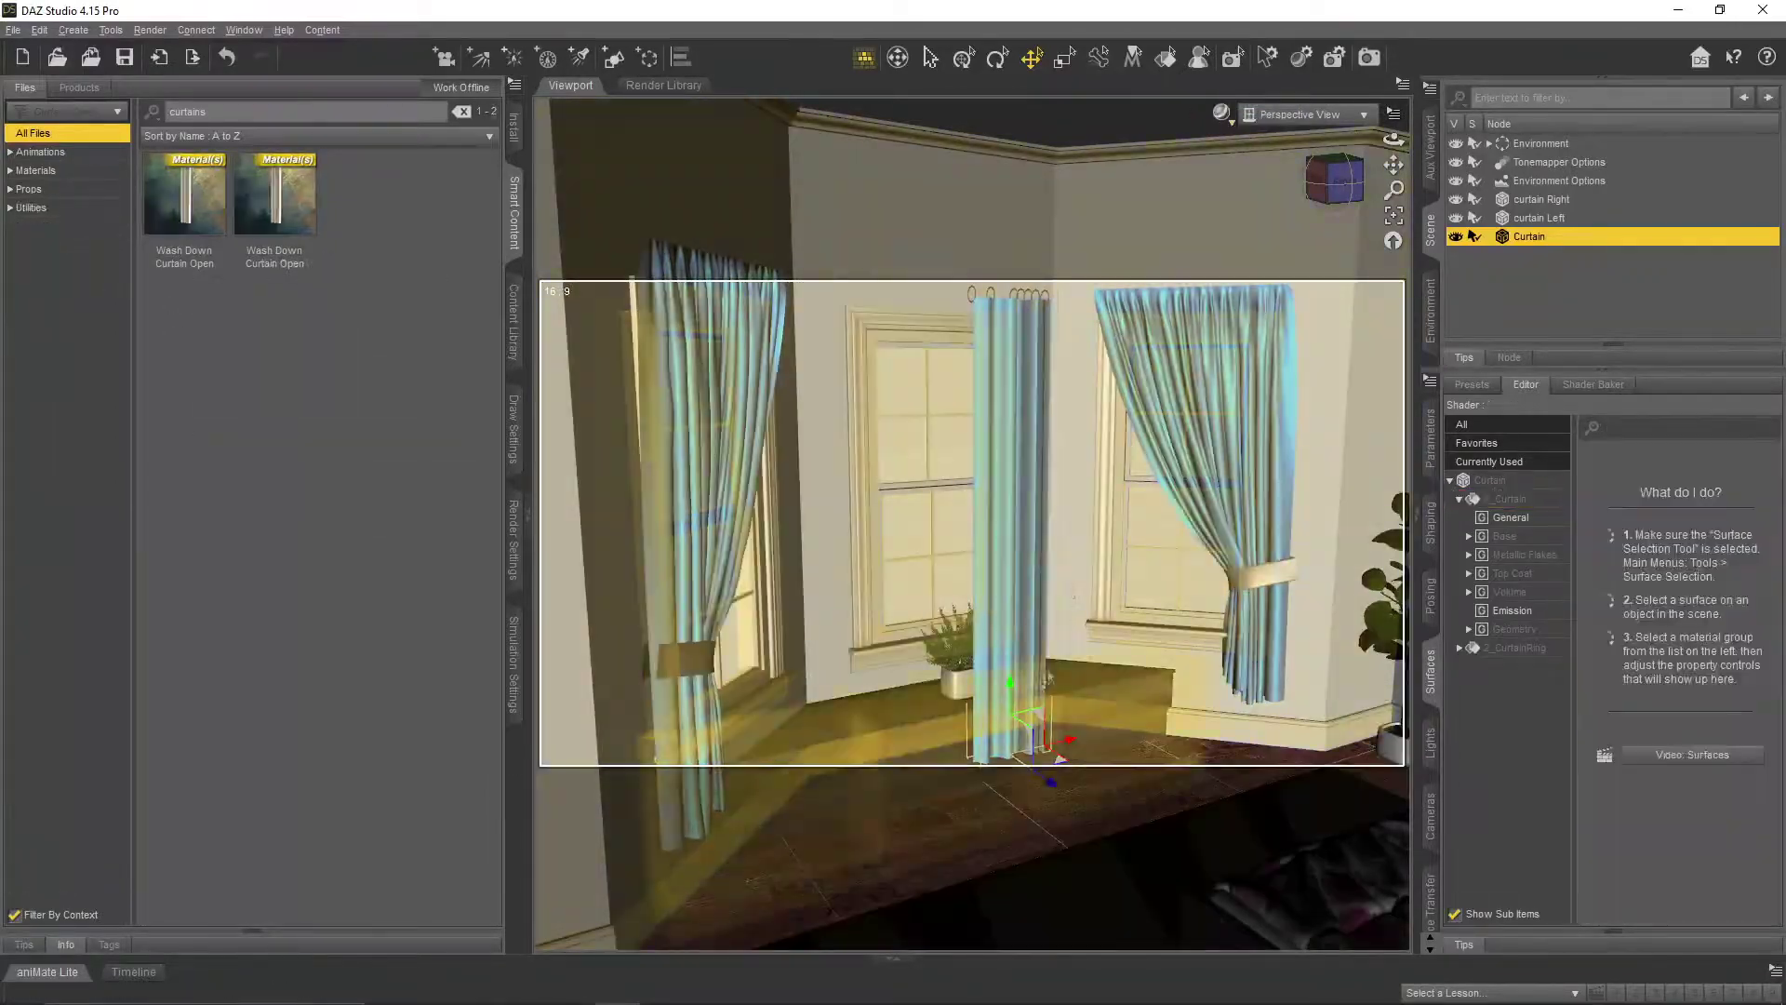
drag(1059, 738, 1058, 693)
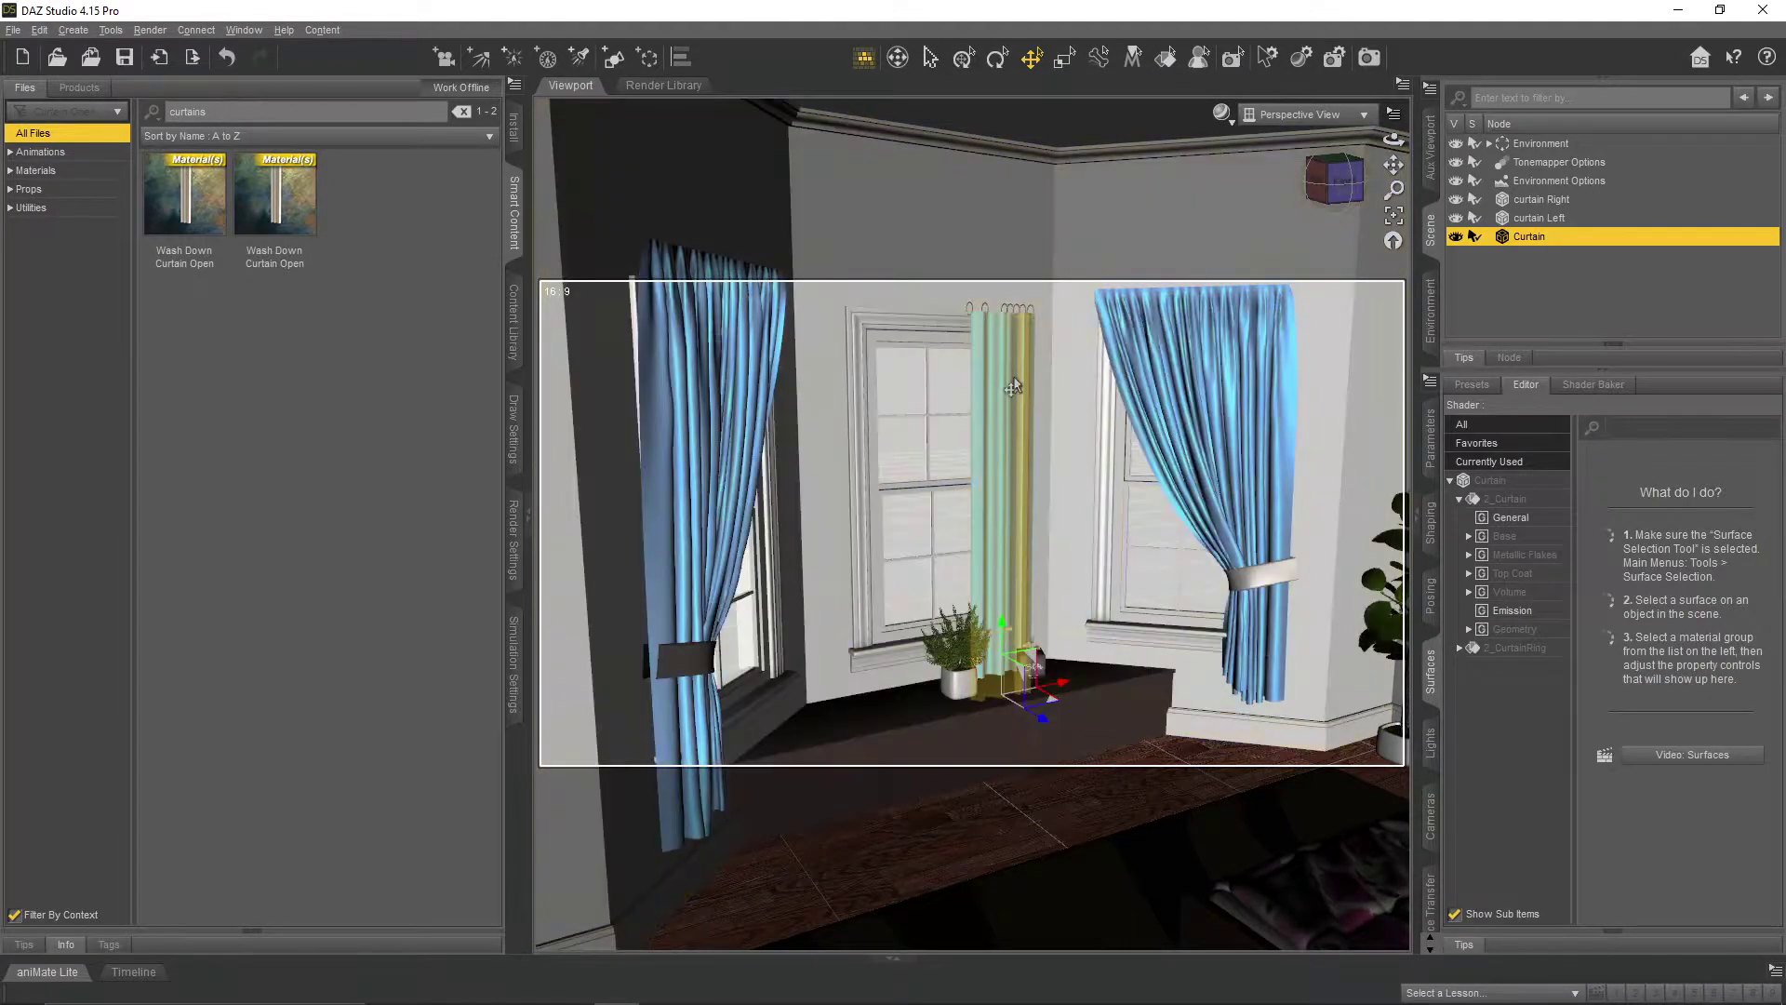
- Set the middle curtain's Y Scale to 80% and raise it about 50 cm toward the top of the window
click(1433, 456)
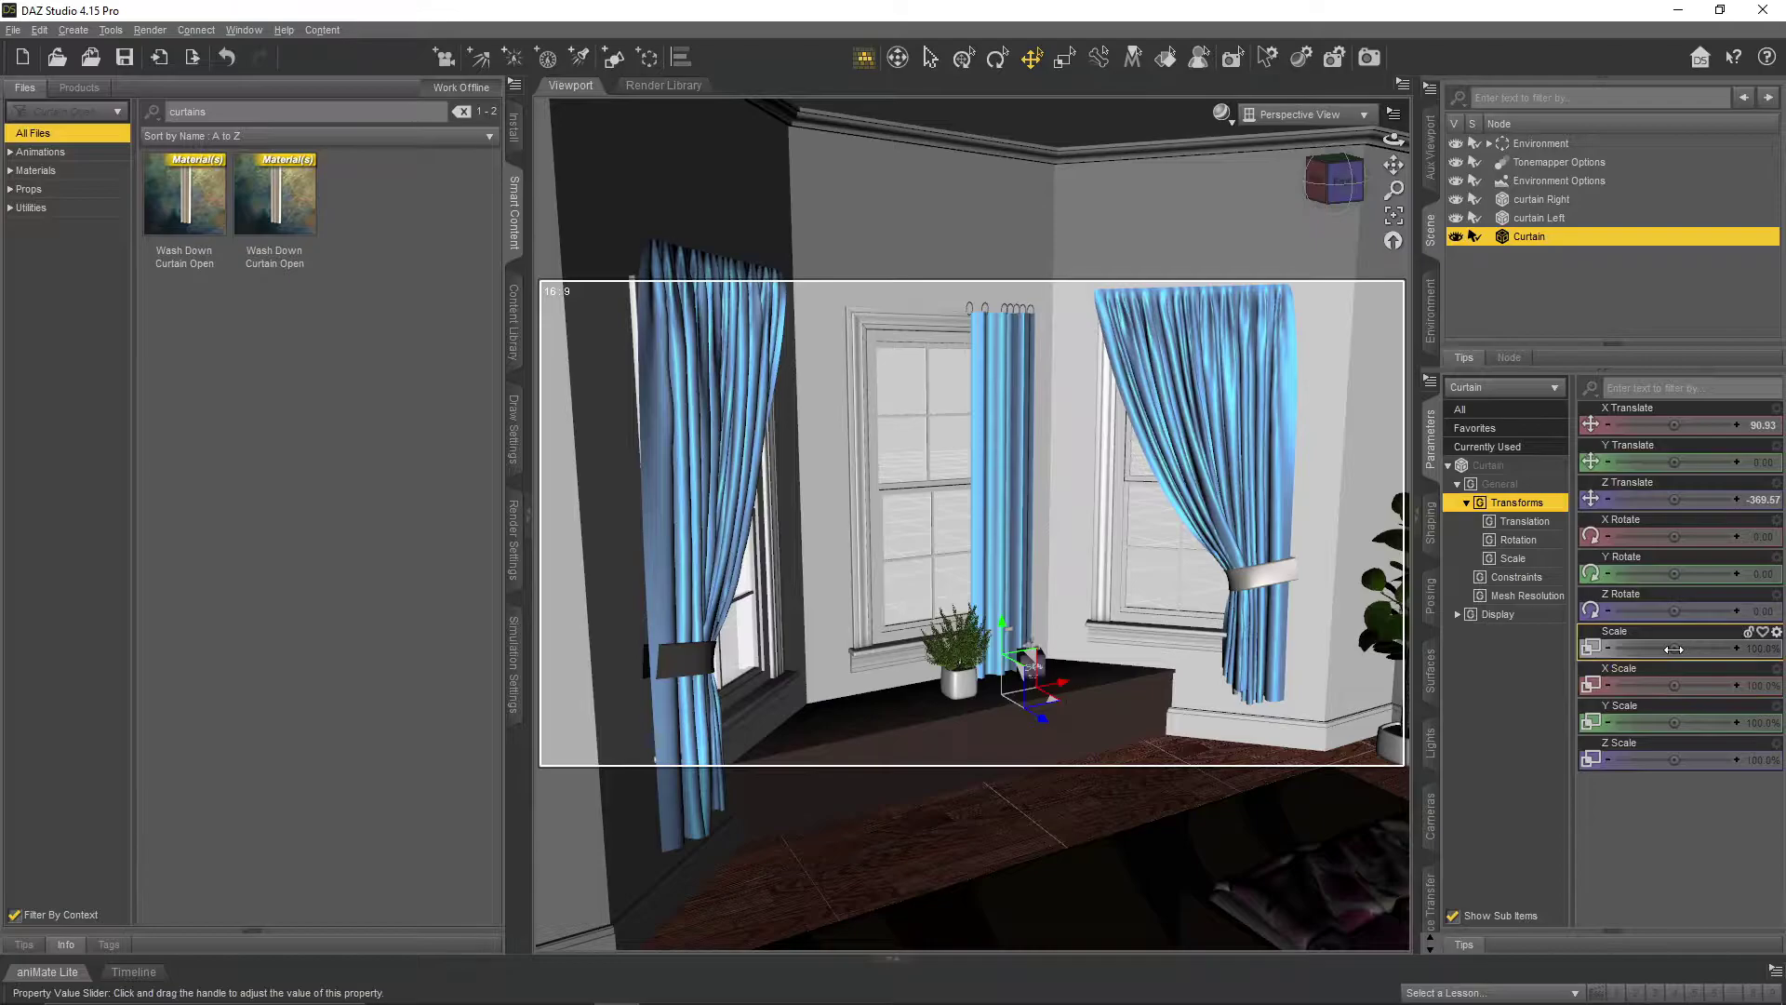
click(1761, 723)
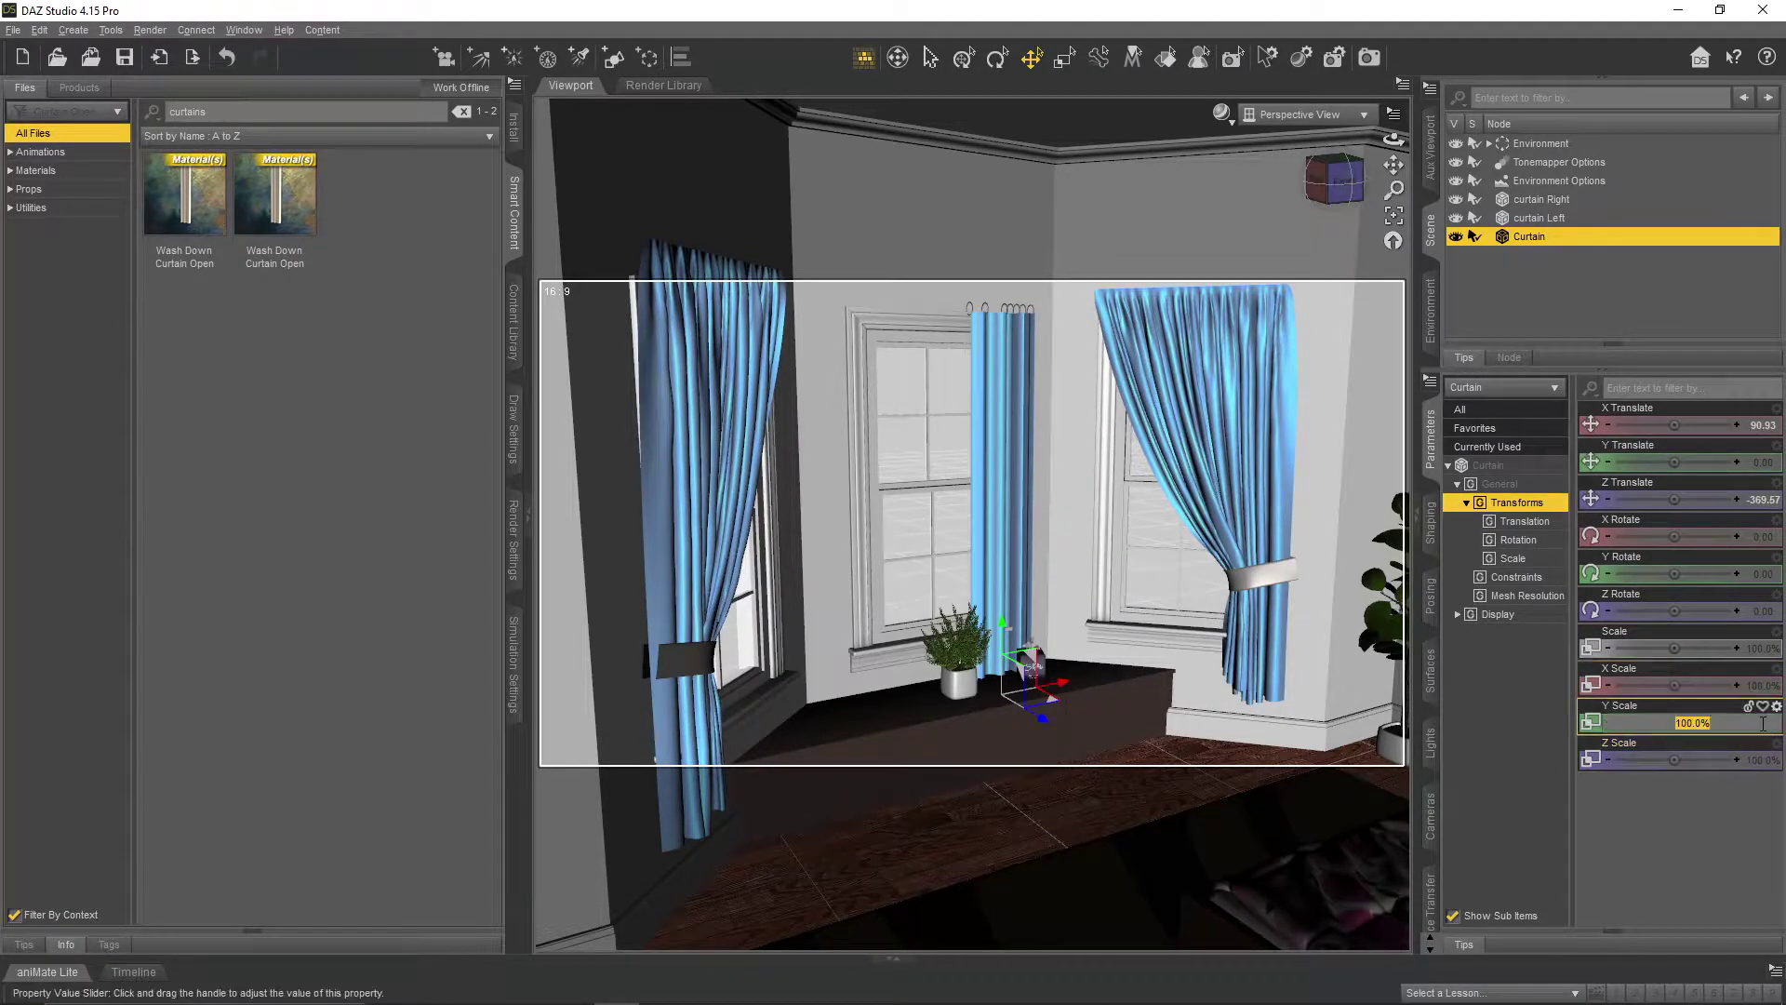
text(80)
key(Return)
drag(998, 636, 998, 555)
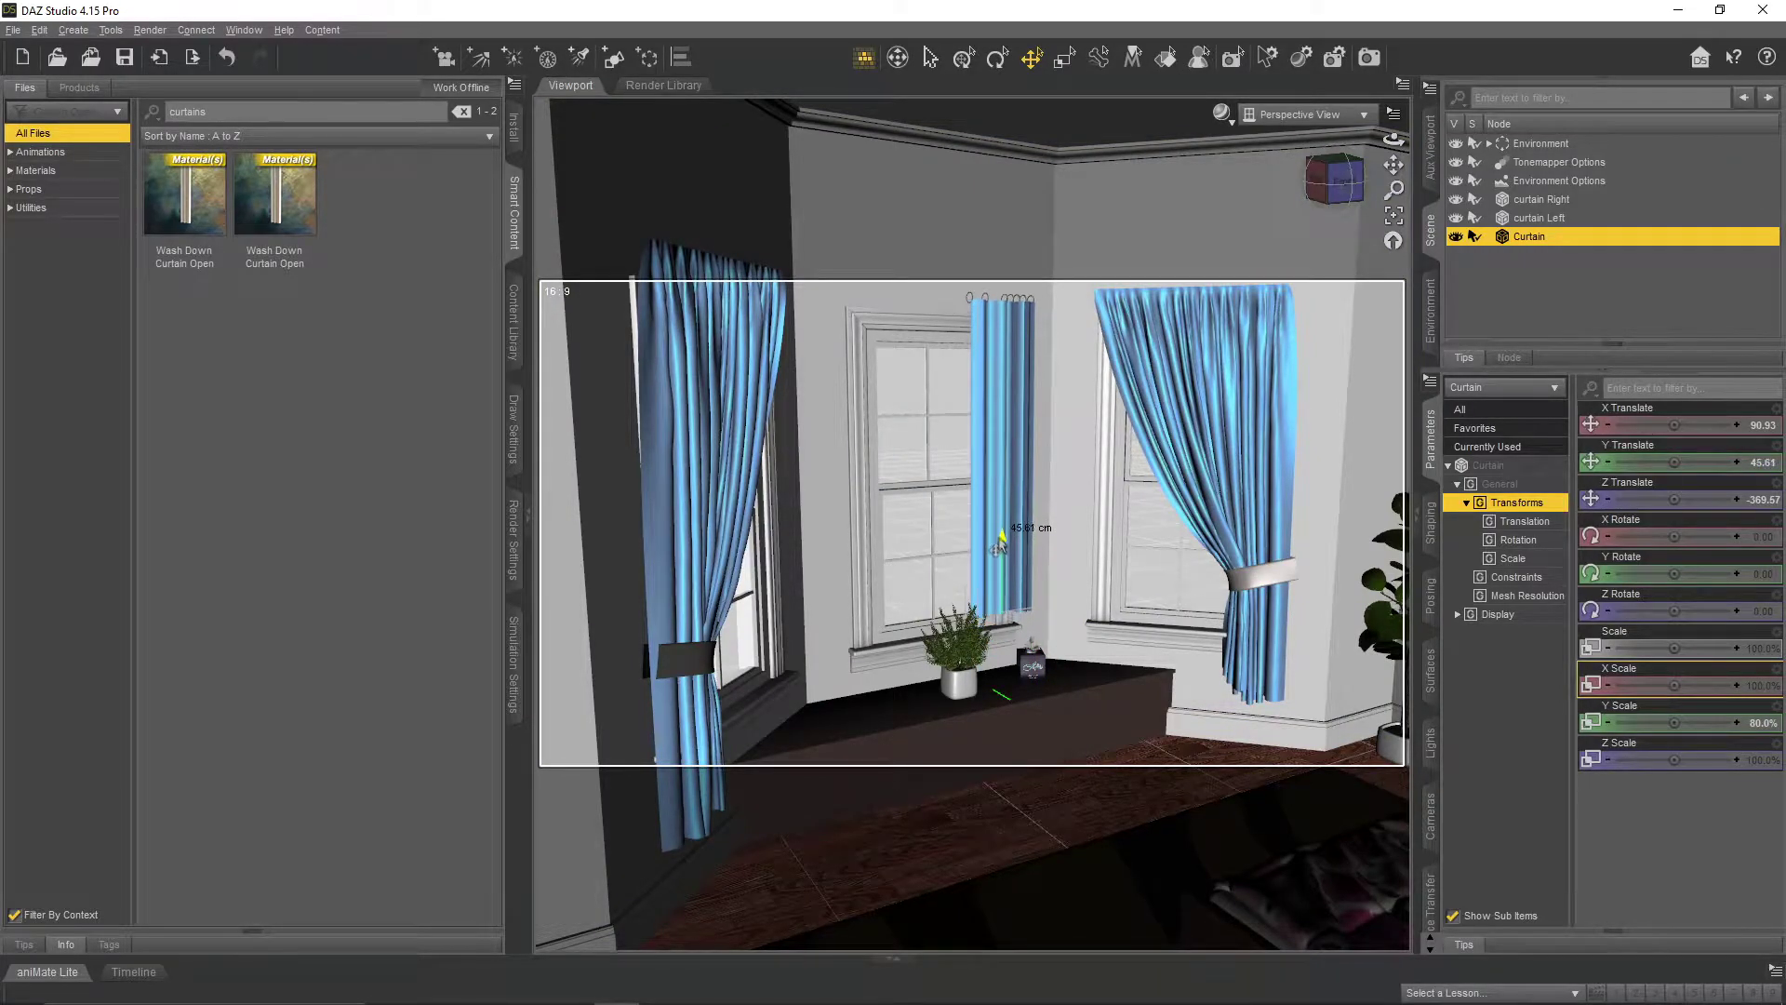
- Set the middle curtain's Y Translate to 50
middle_drag(1277, 238, 1289, 342)
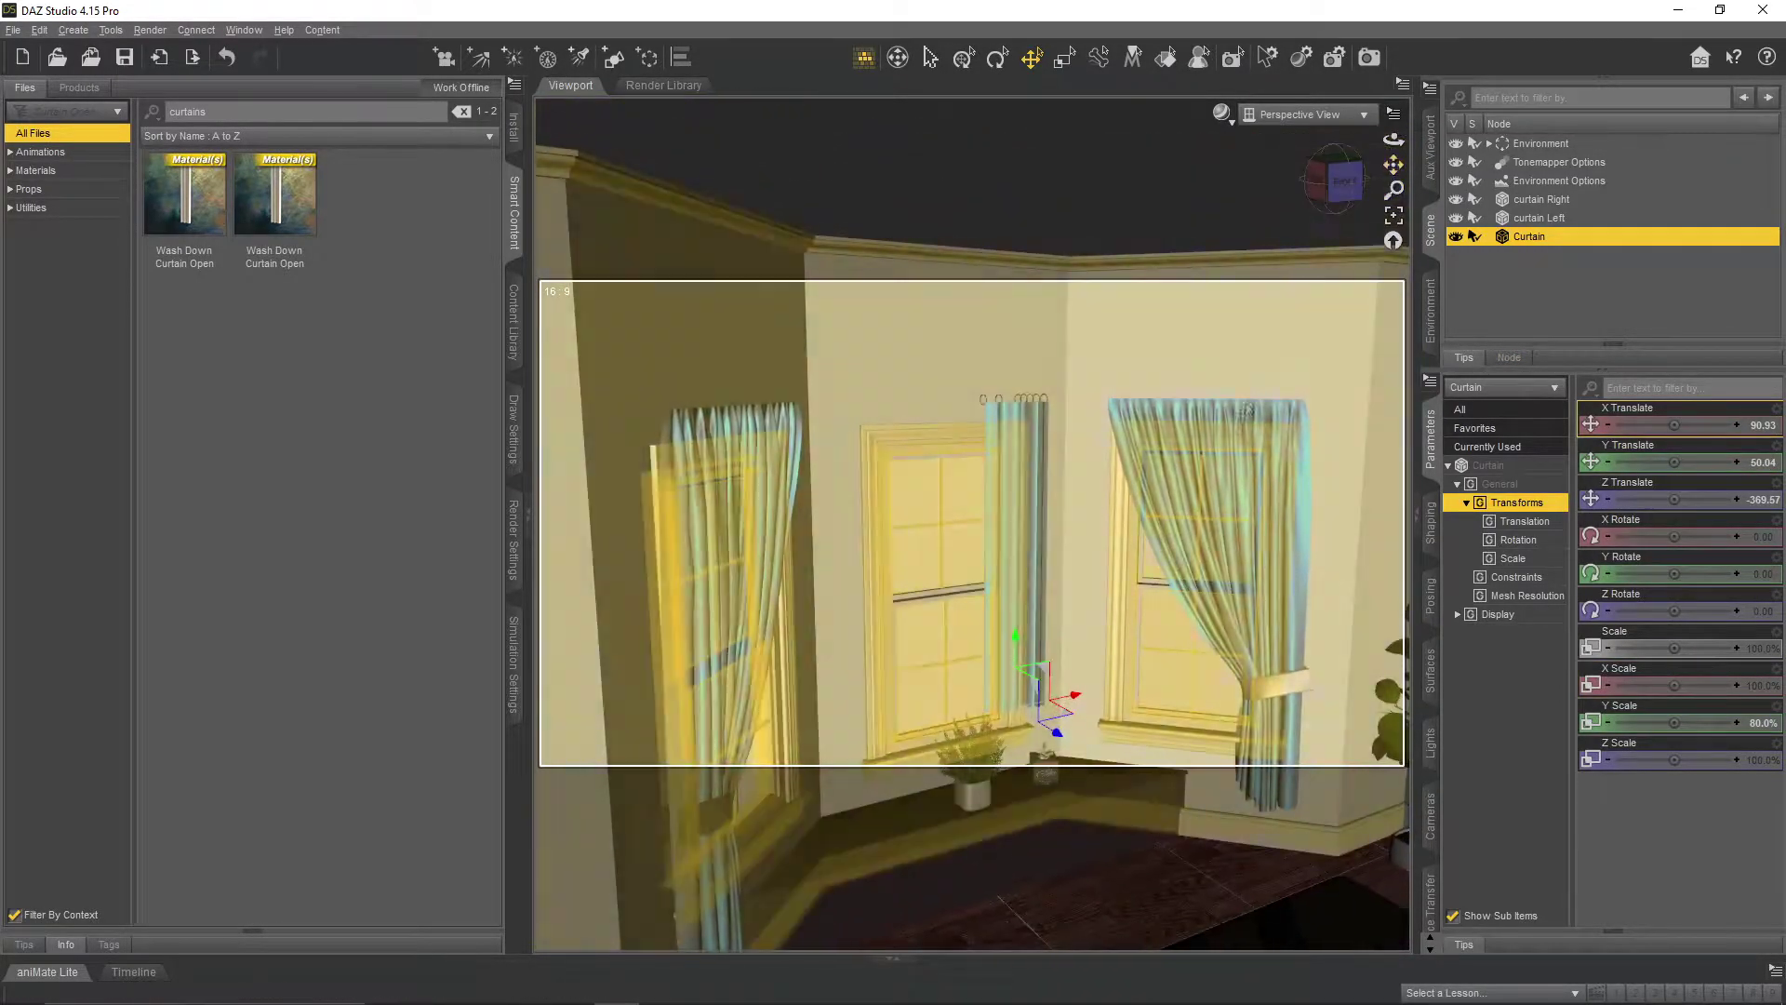
scroll(1290, 342, up, 4)
click(1289, 343)
click(1022, 374)
click(1764, 462)
text(50)
key(Return)
- Fine-tune the middle curtain's Y Translate to 51 so its top lines up with the neighbouring curtain
drag(1393, 165, 1392, 249)
scroll(1391, 252, up, 5)
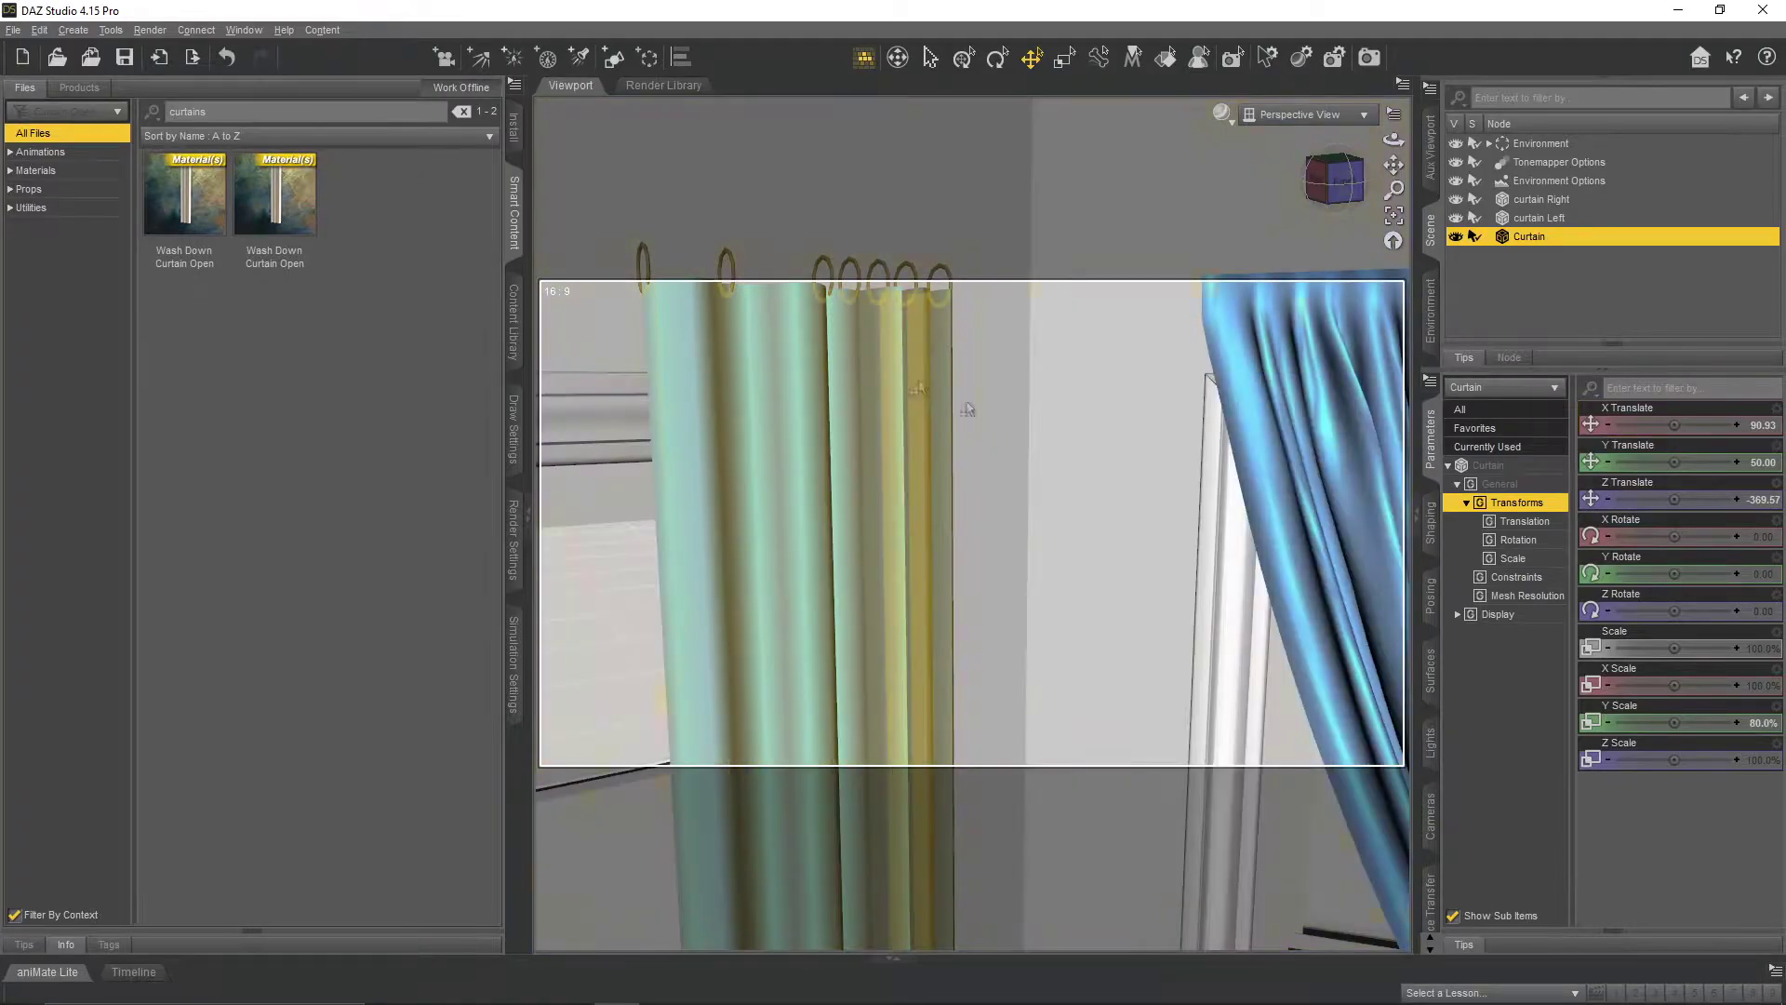
scroll(901, 525, down, 2)
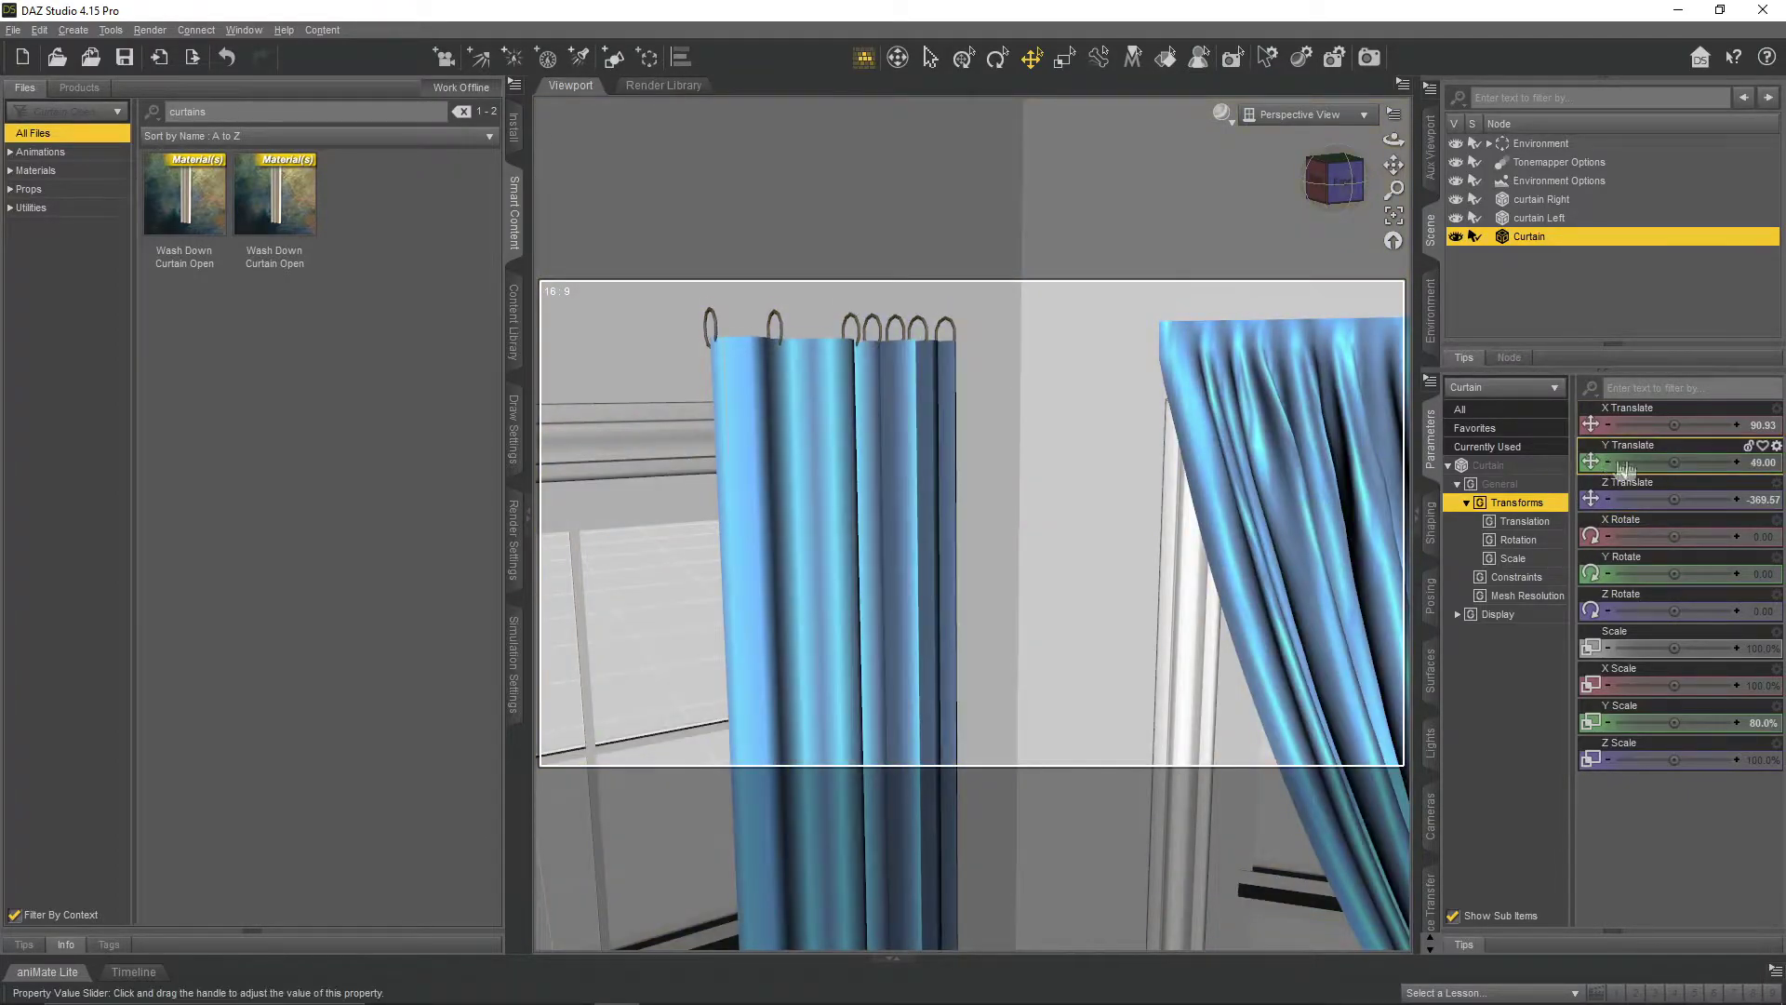
double_click(1736, 463)
scroll(1211, 430, up, 2)
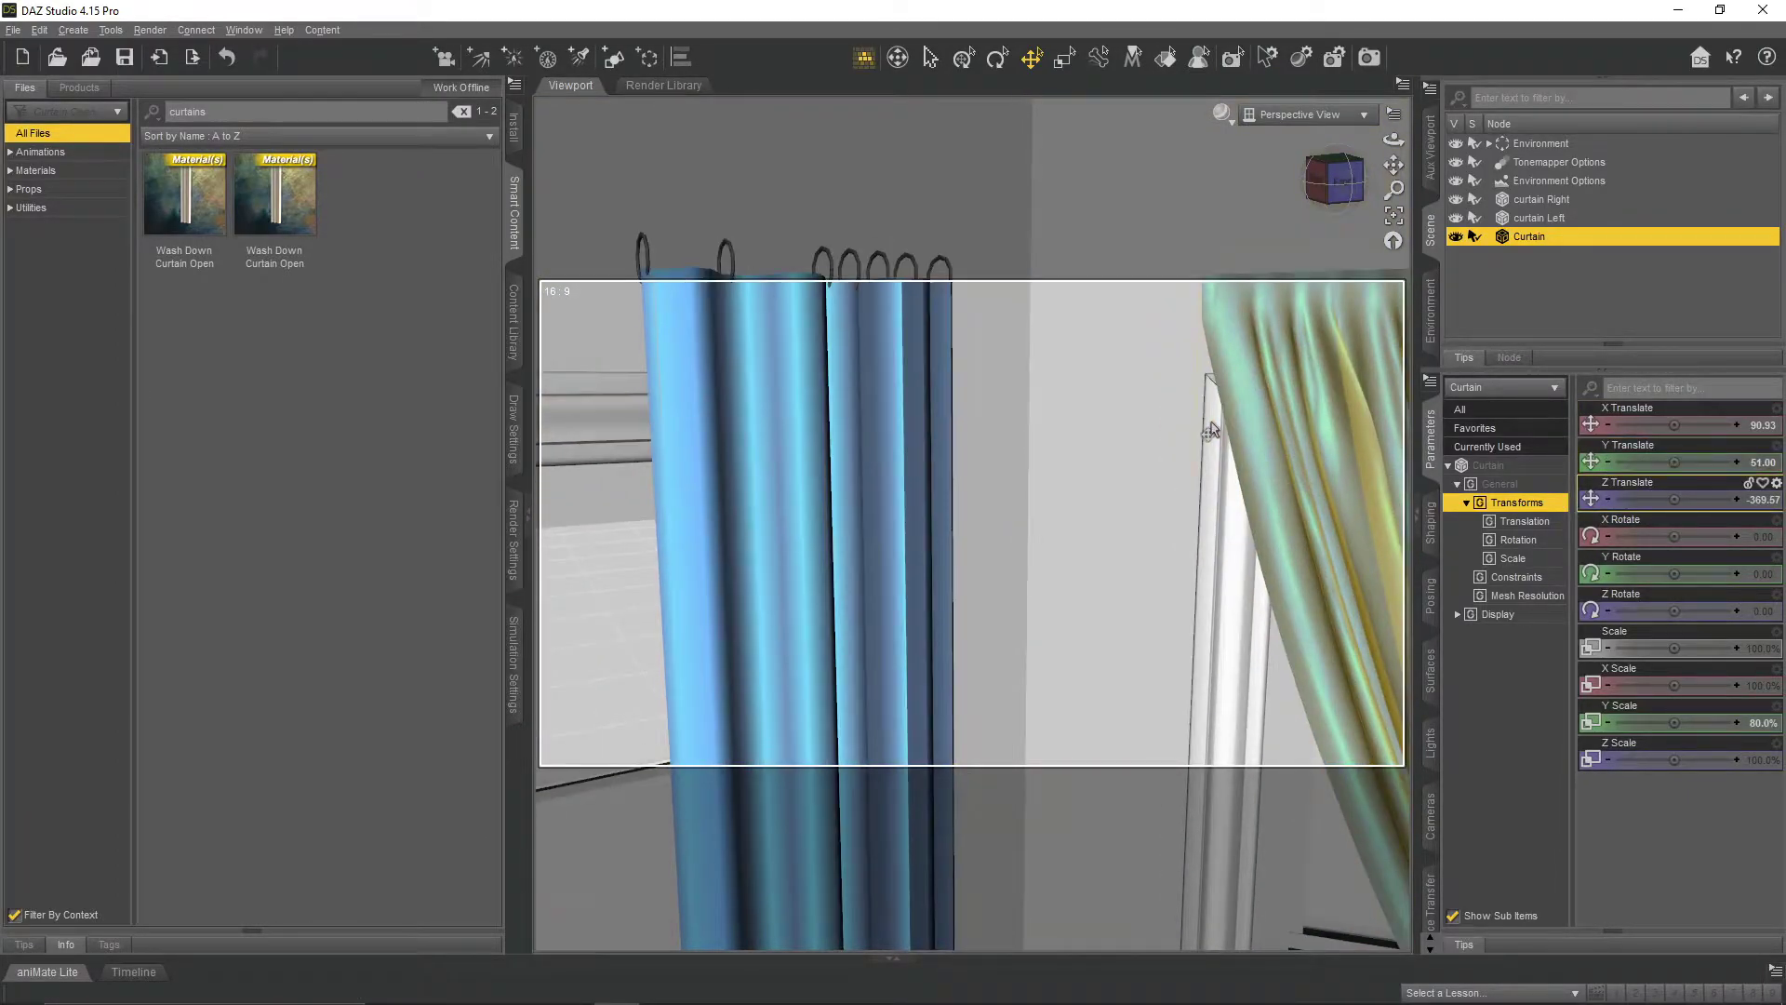
scroll(1247, 435, down, 3)
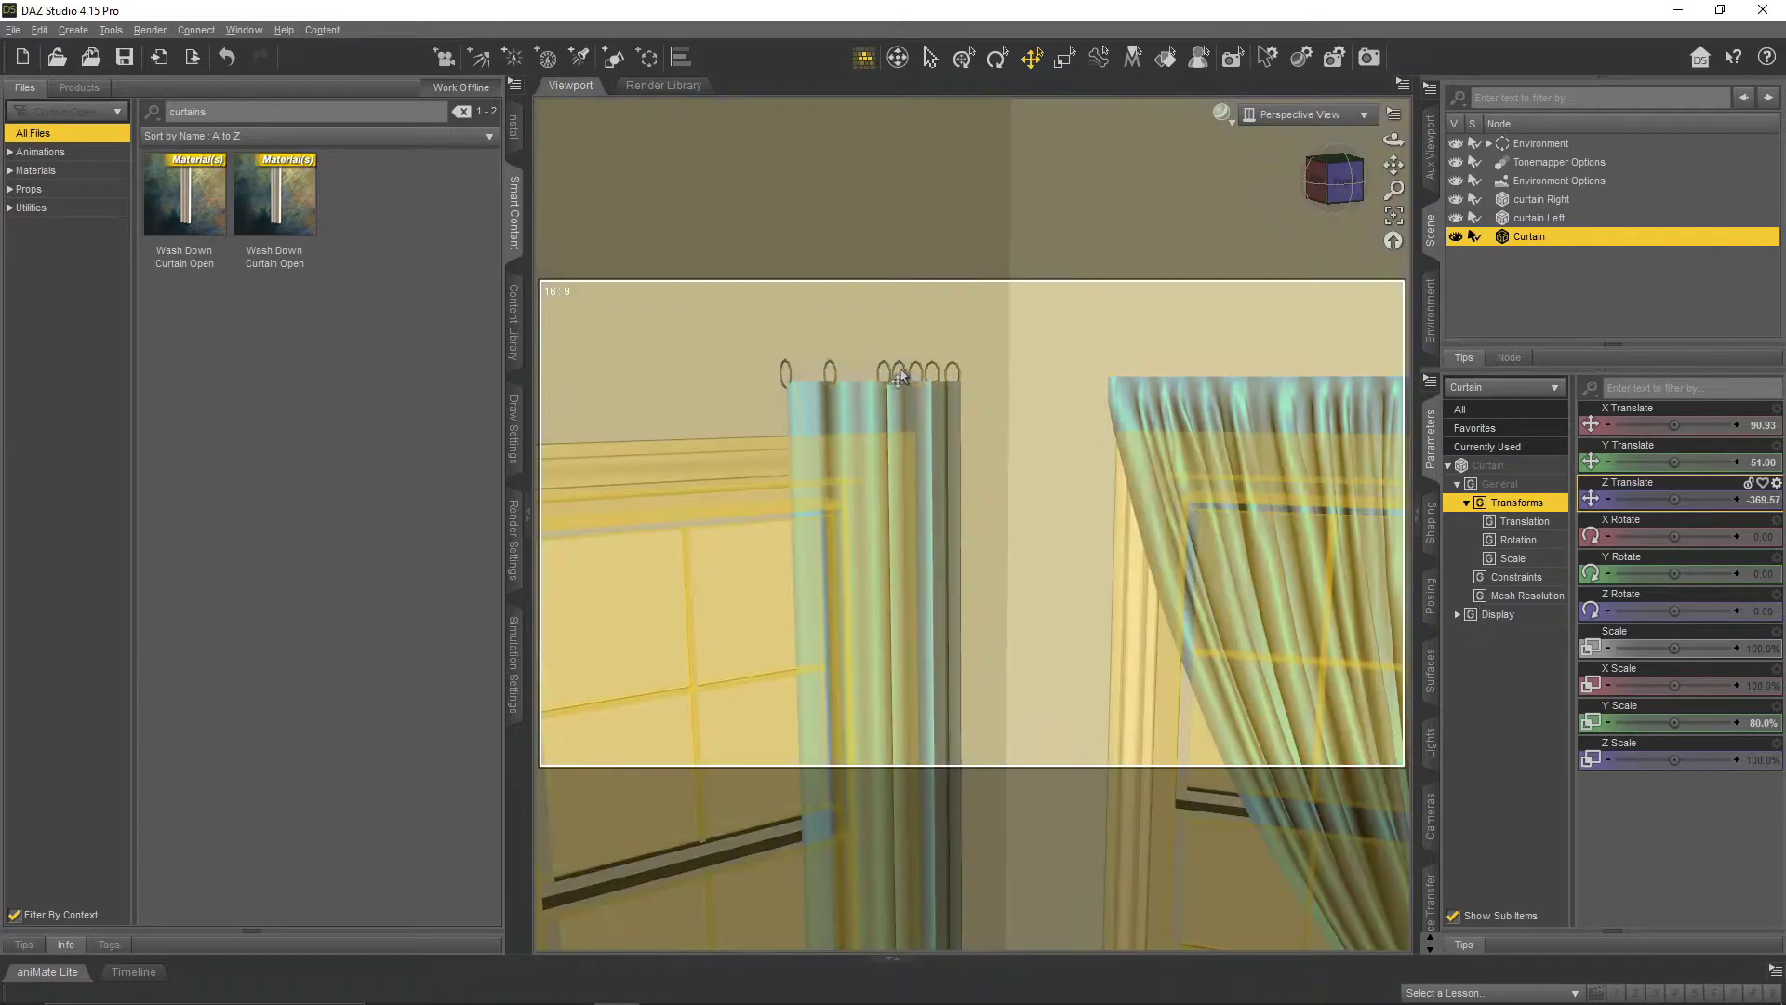
- Delete the polygons of the middle curtain's hanging rings with the Geometry Editor and return to the Translate tool
scroll(958, 354, up, 3)
drag(1393, 164, 1593, 374)
scroll(1143, 375, up, 3)
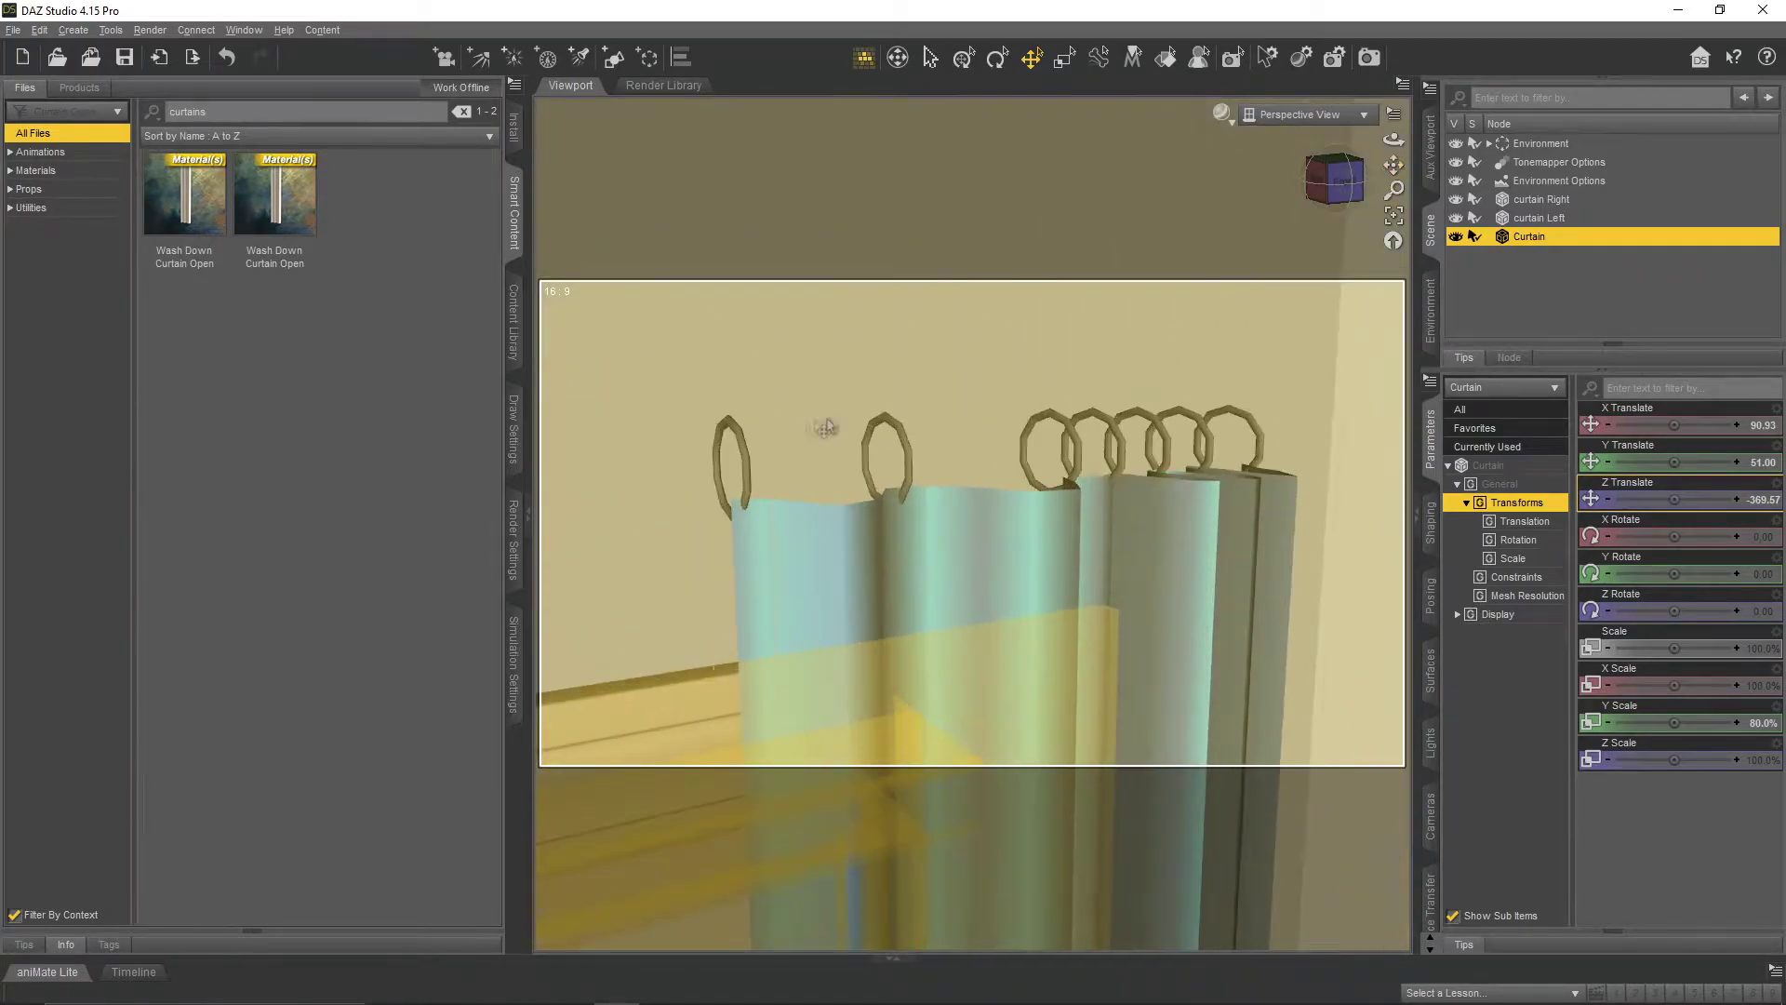
click(119, 32)
click(160, 252)
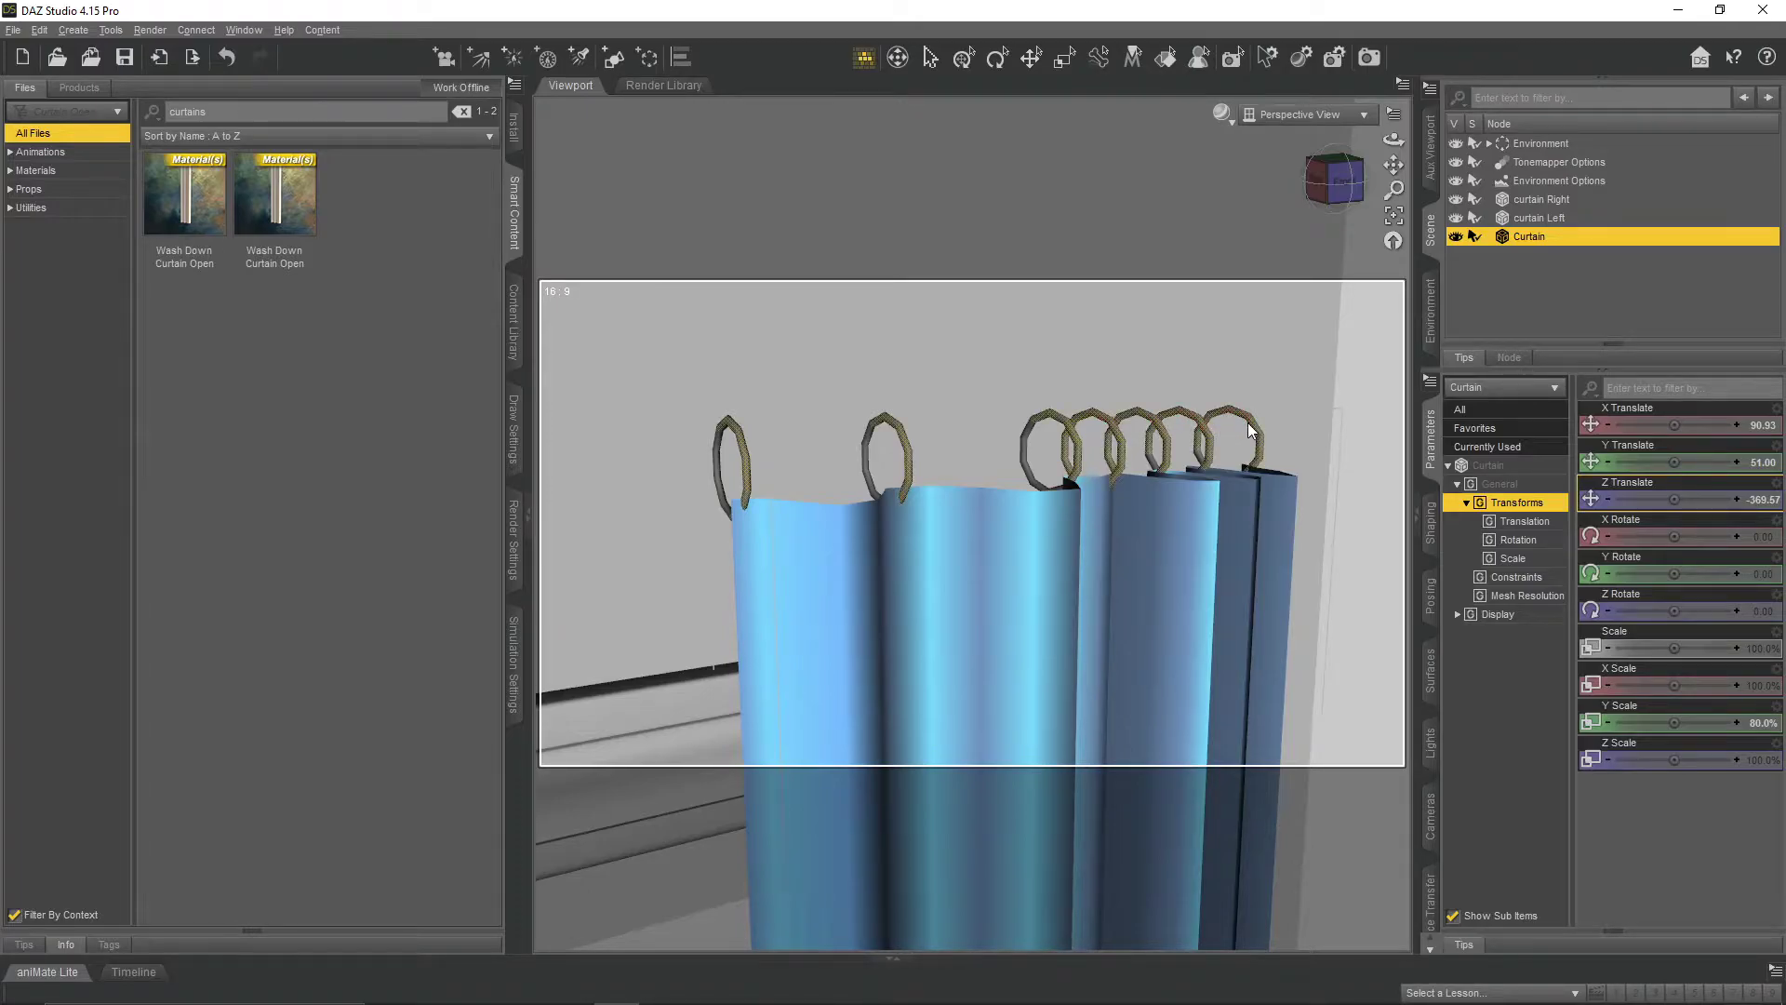
right_click(1070, 432)
mouse_move(1184, 537)
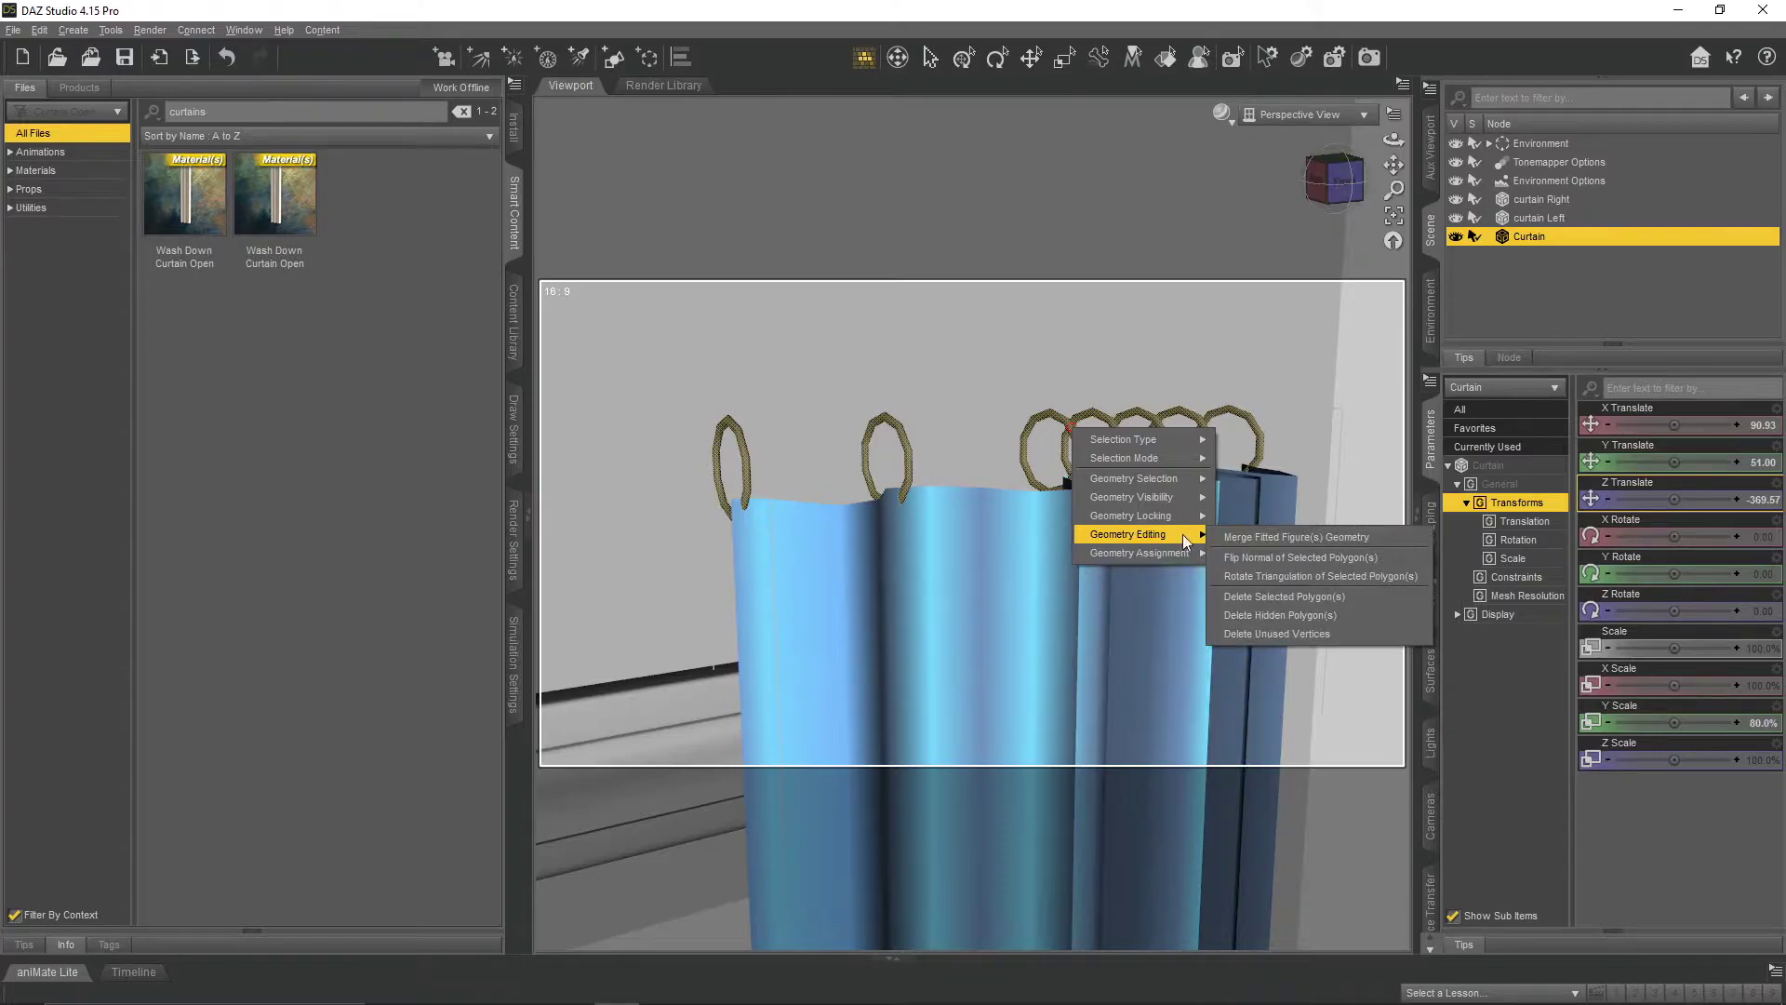
click(1298, 599)
click(867, 532)
scroll(1133, 427, down, 4)
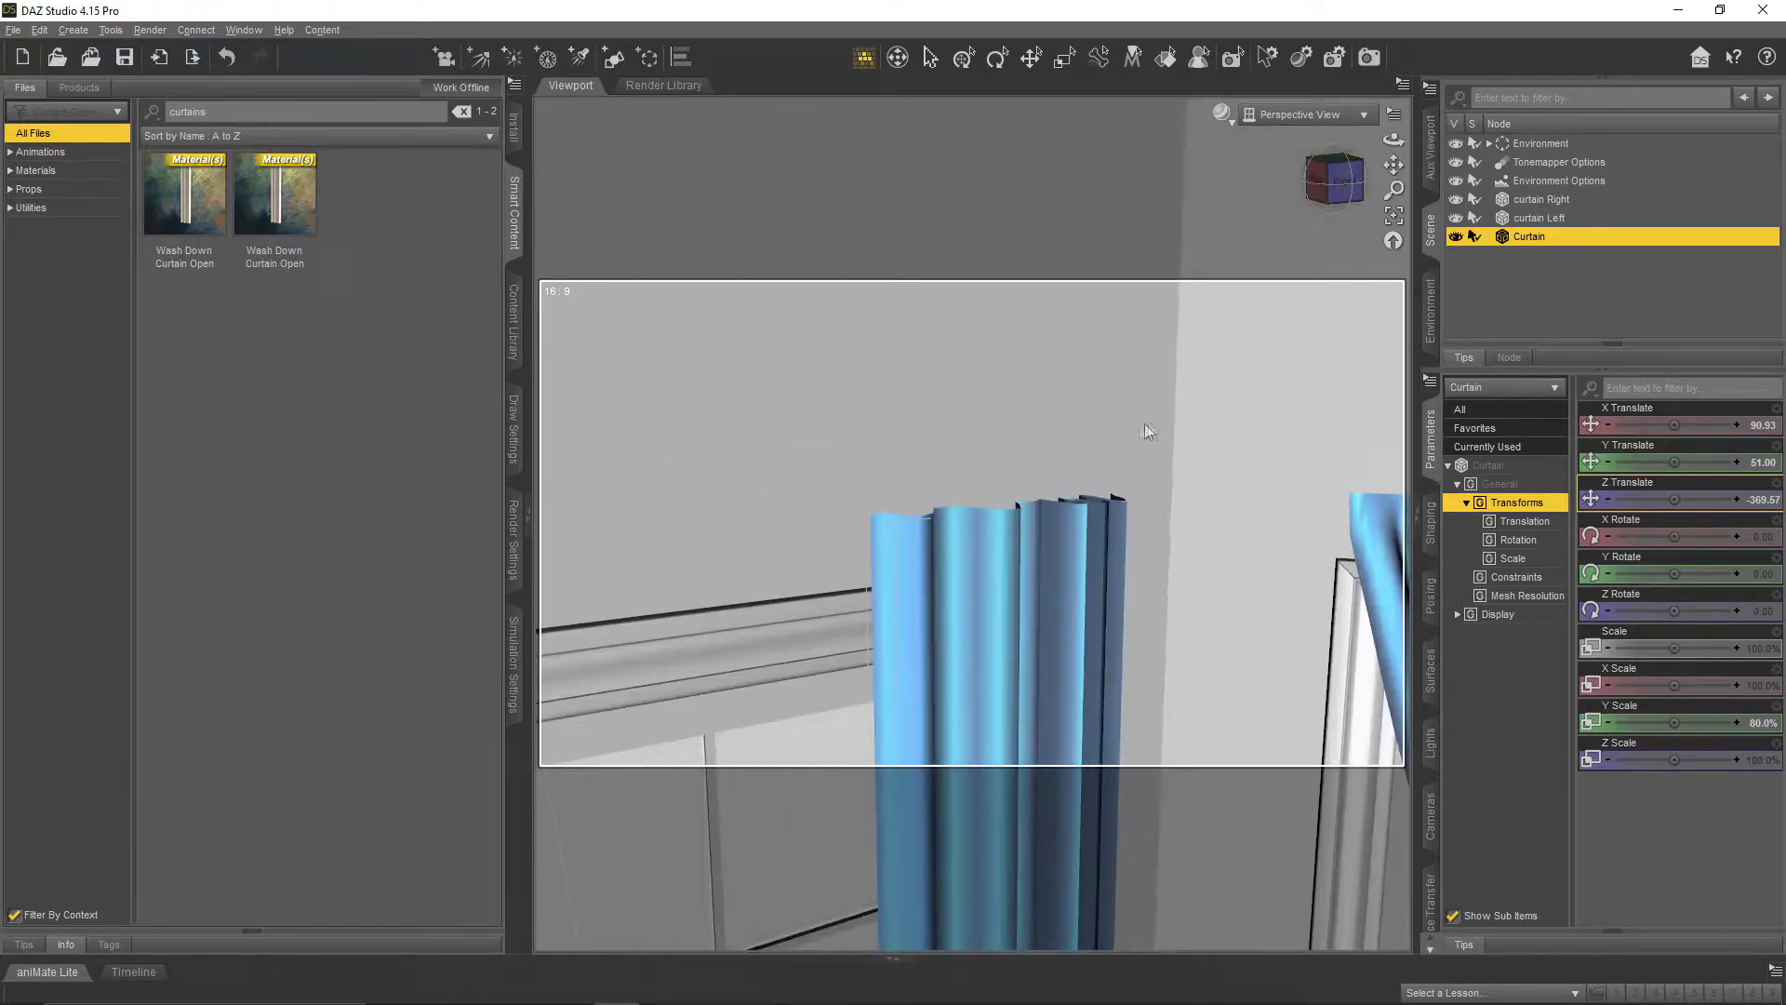
scroll(1133, 429, down, 3)
drag(1393, 165, 1393, 110)
scroll(1121, 467, down, 4)
click(1030, 57)
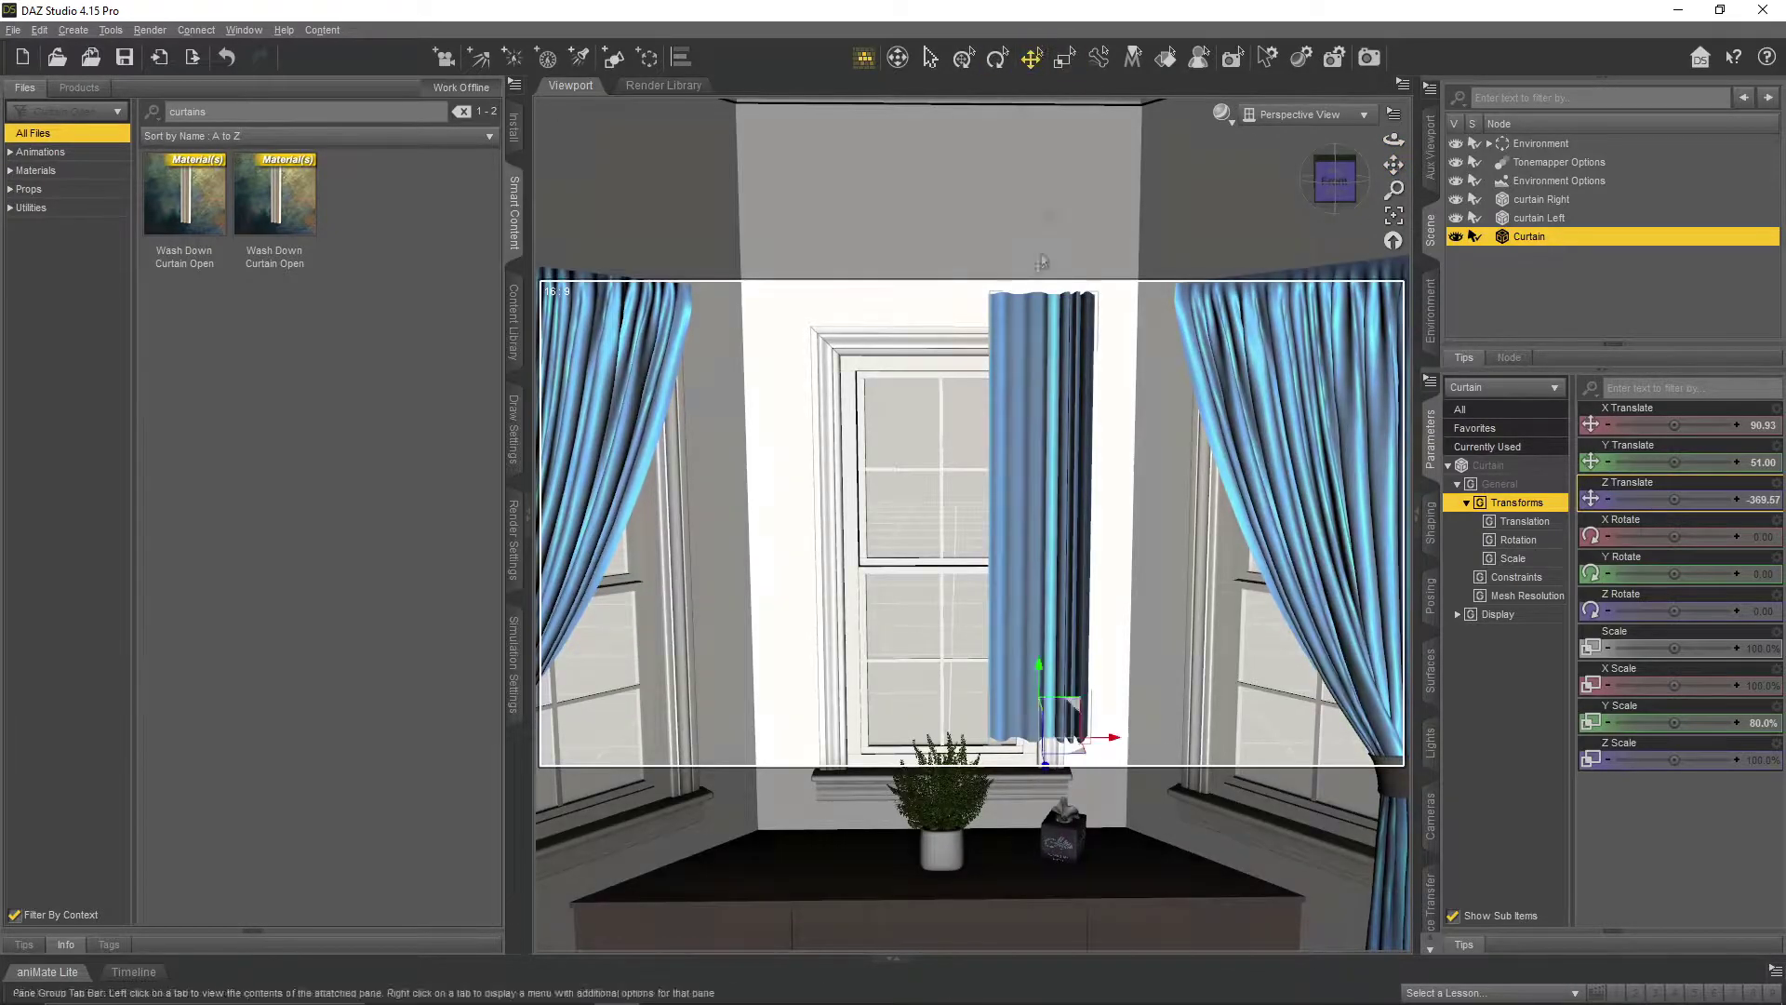
- Increase the middle curtain's Y Scale to 85% and on to 90%, lowering it to a Y Translate of about 34.9
text(85)
key(Return)
drag(1039, 679, 1039, 697)
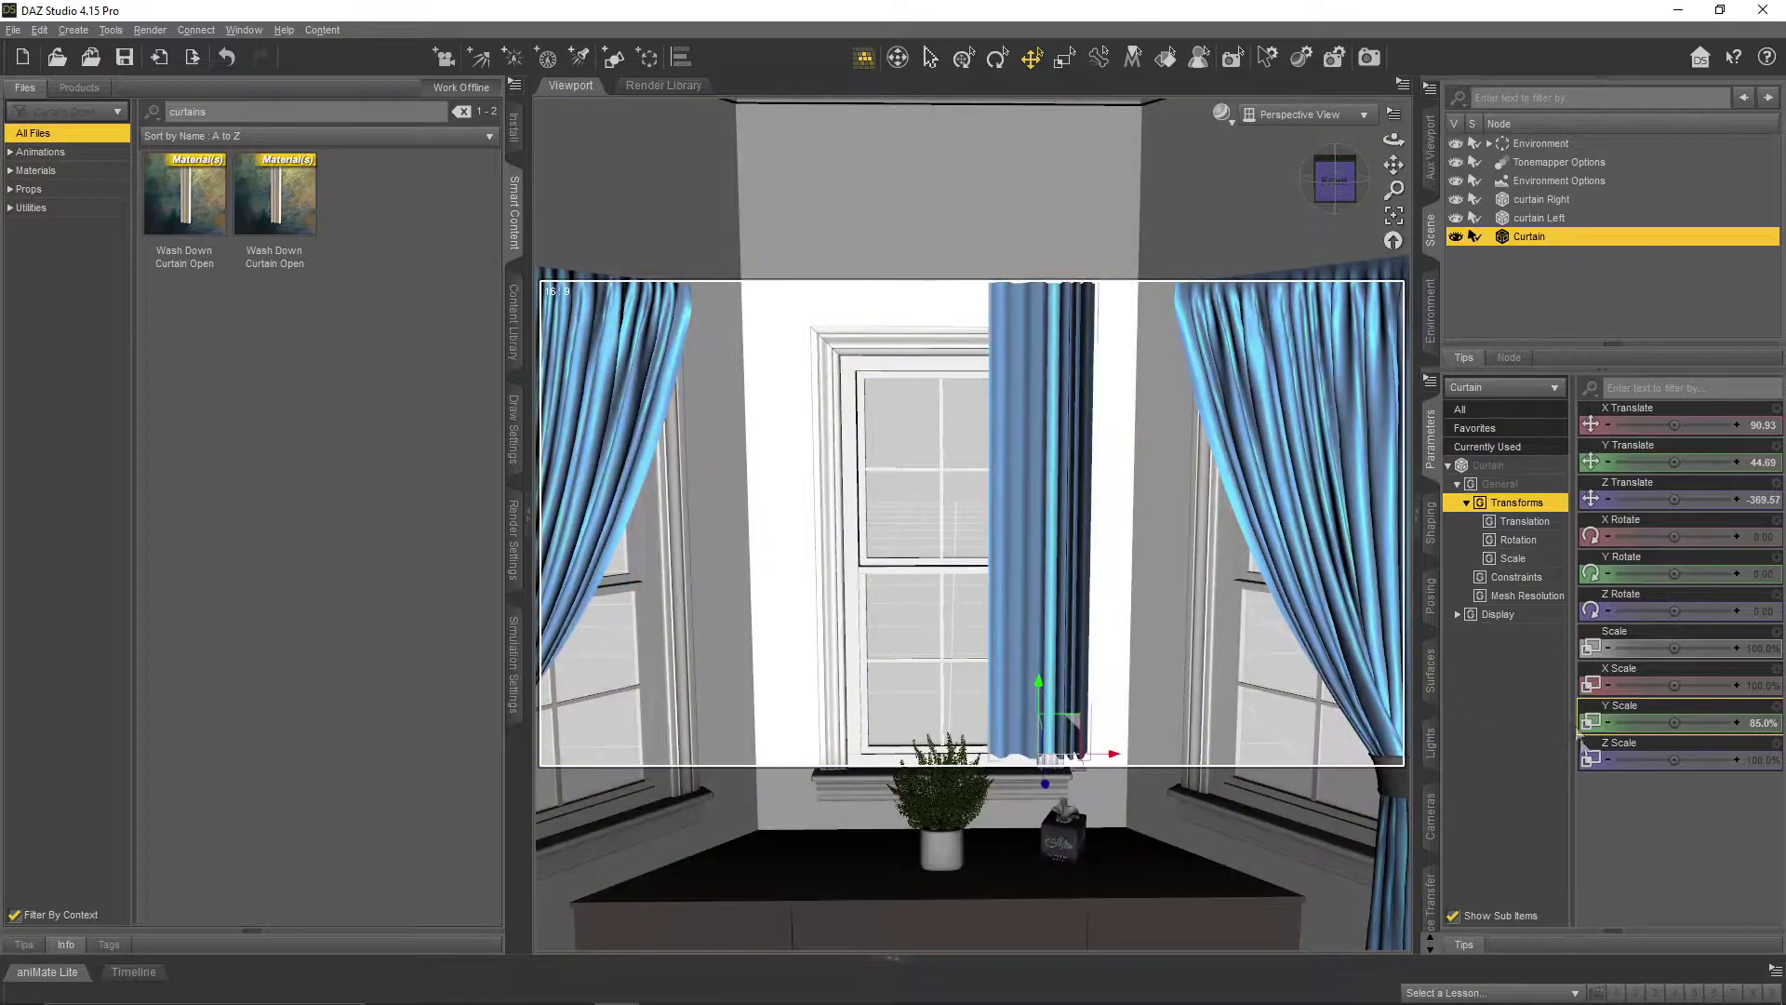
text(90)
key(Return)
drag(1039, 693, 1039, 714)
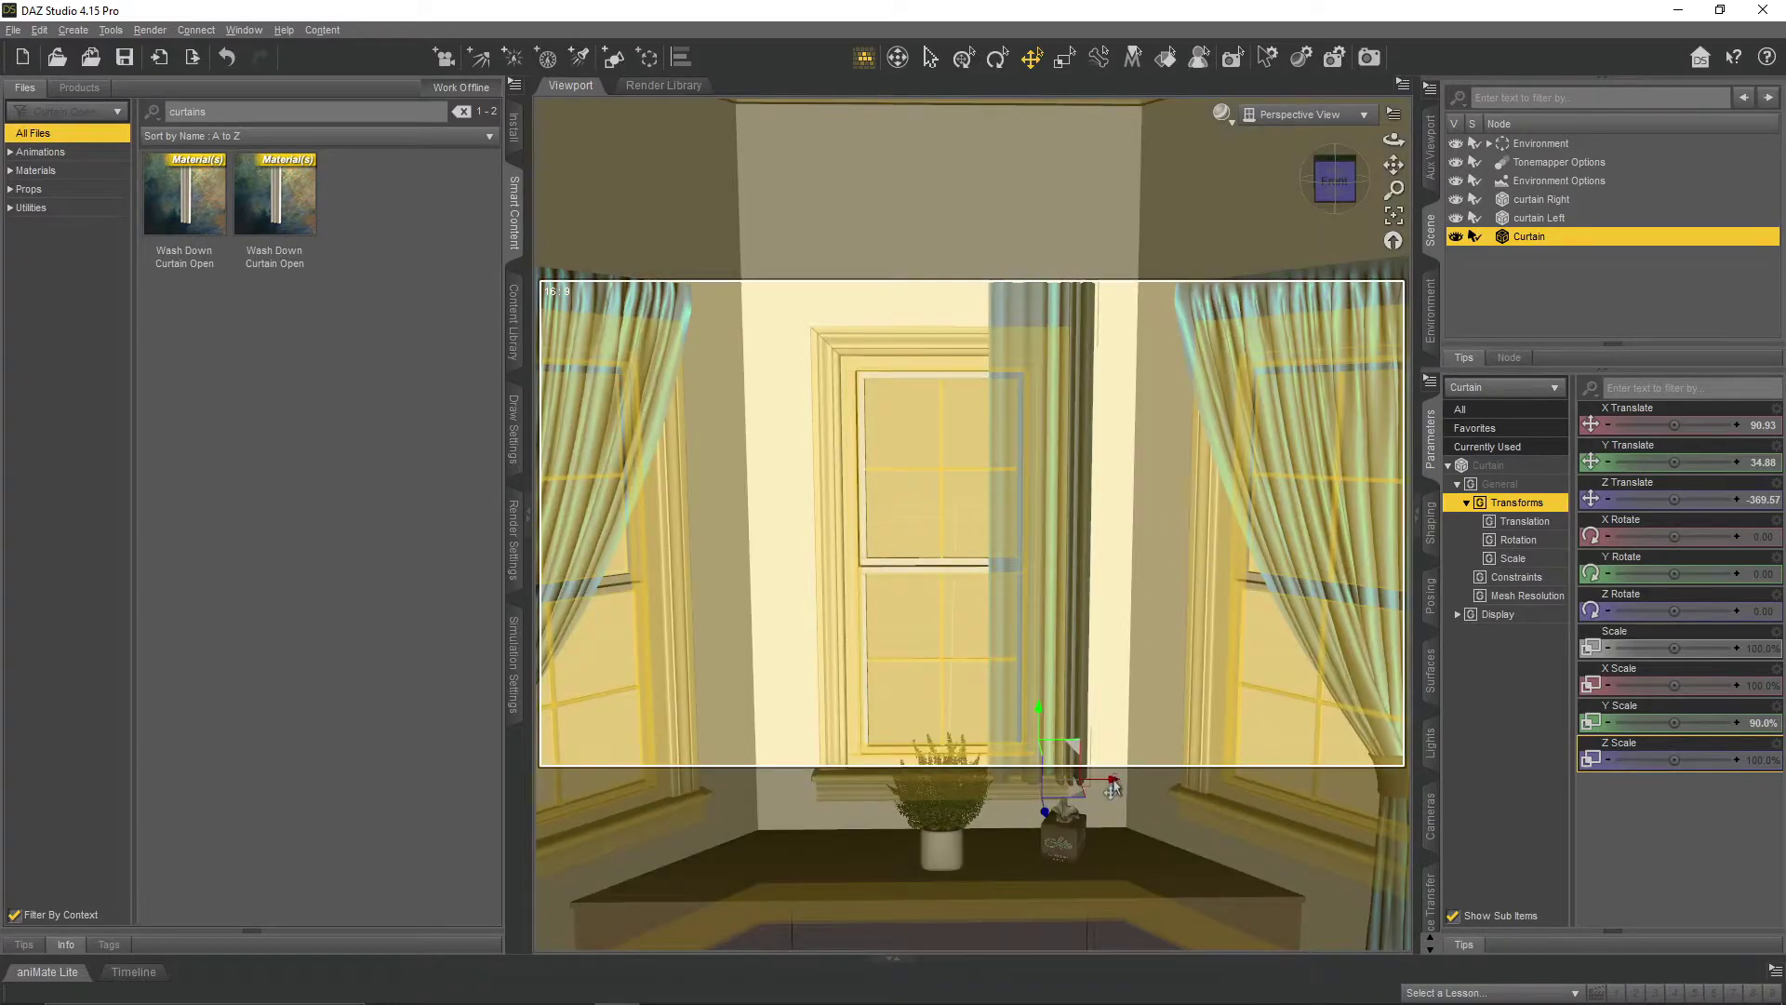
- Shift the middle curtain to an X Translate of about 95.8 and lower it to a Y Translate of about 31.1
drag(1112, 787, 1124, 780)
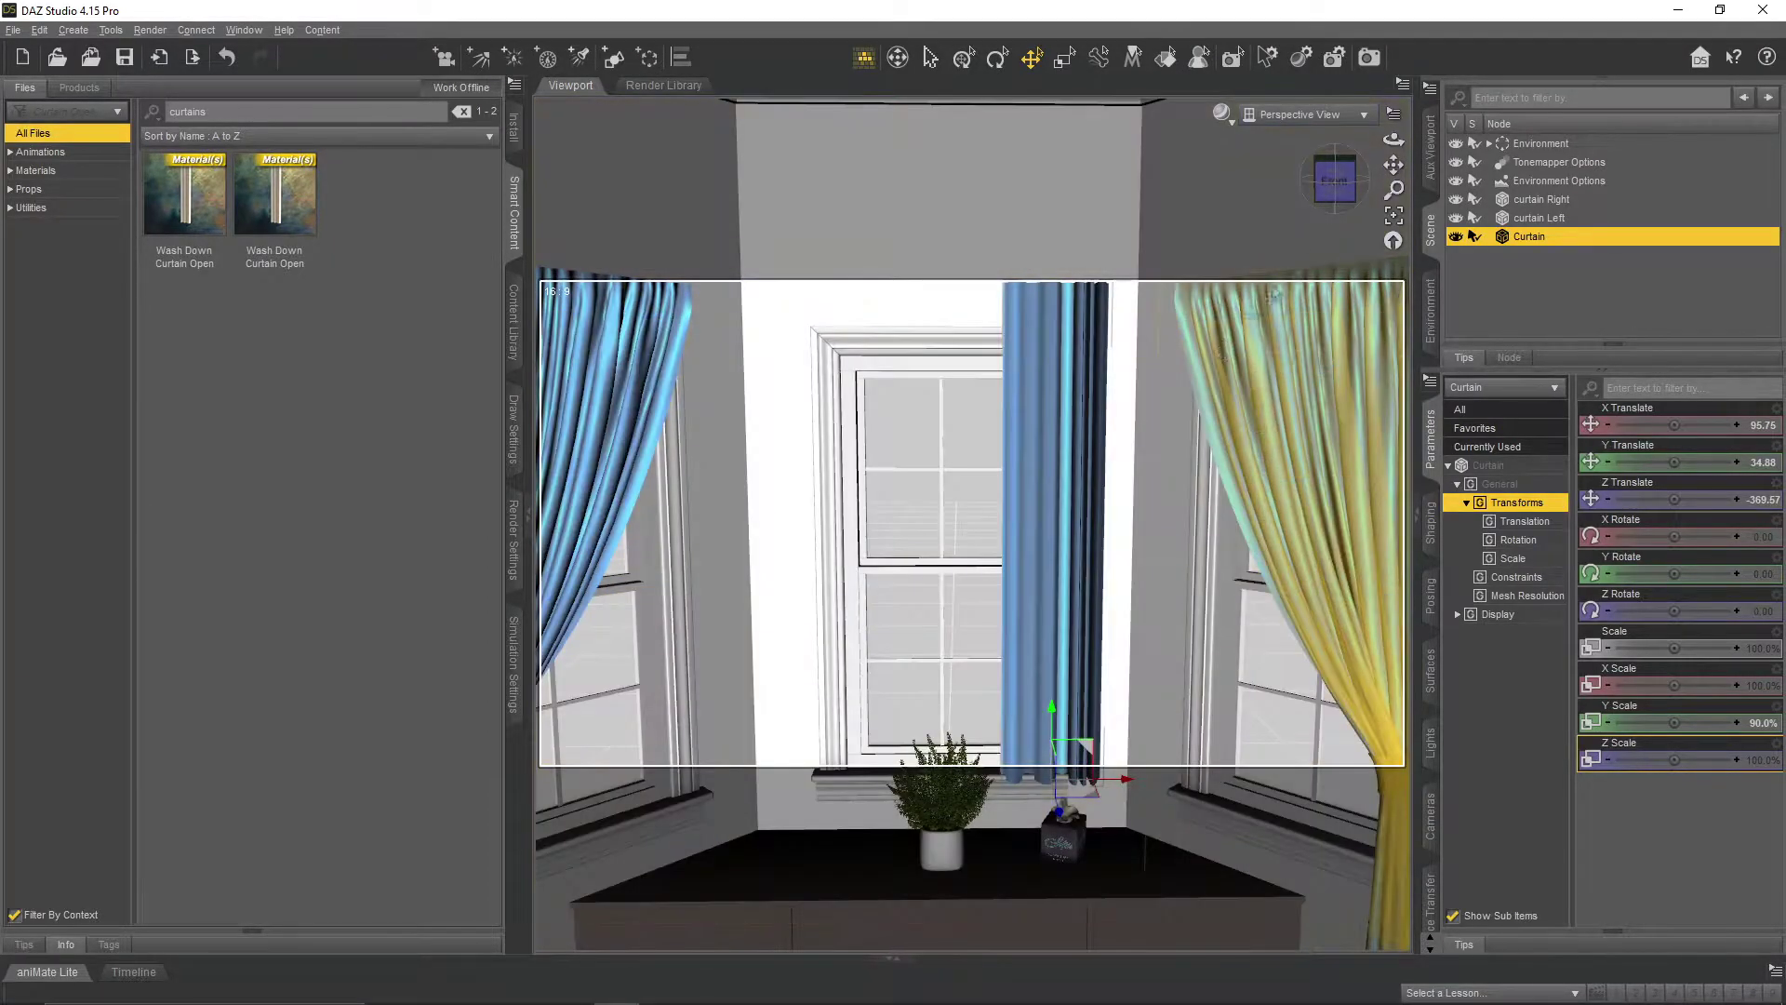
scroll(1265, 424, down, 3)
drag(1392, 139, 1416, 146)
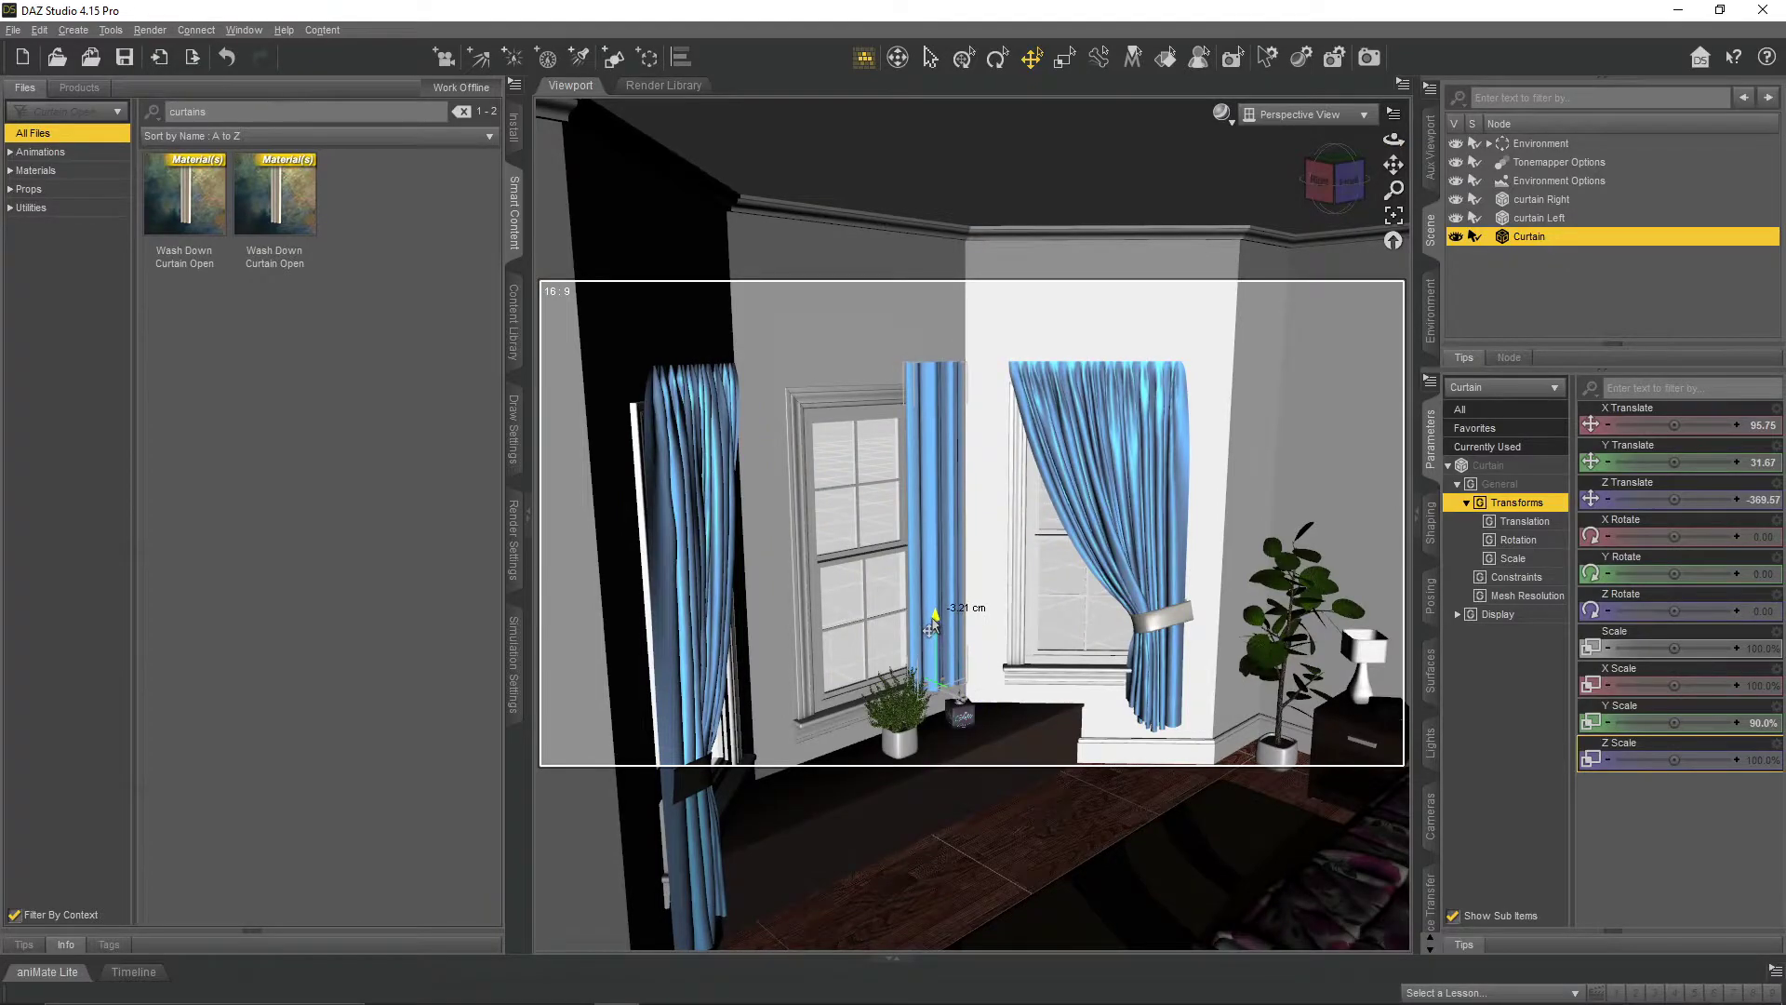
drag(982, 711, 985, 713)
scroll(1111, 679, down, 1)
click(1321, 419)
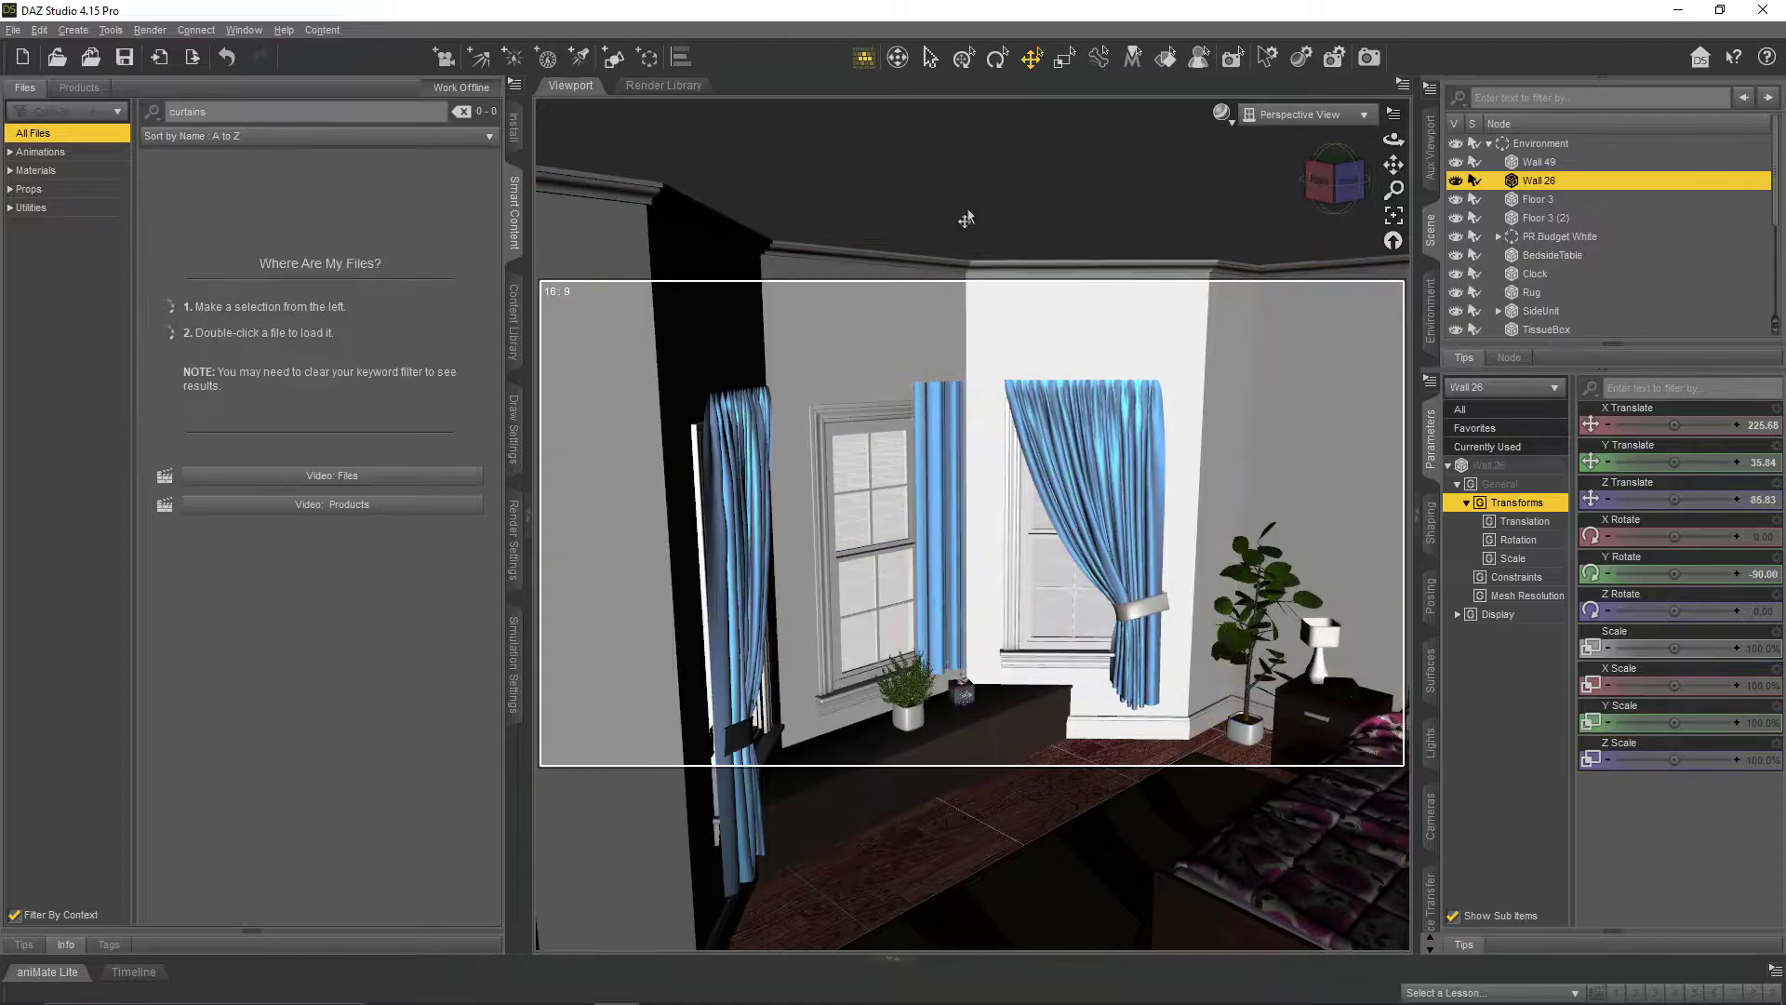
- Narrow the middle curtain to an X Scale of about 43.6% and move it sideways to an X Translate of about 101.1
click(940, 510)
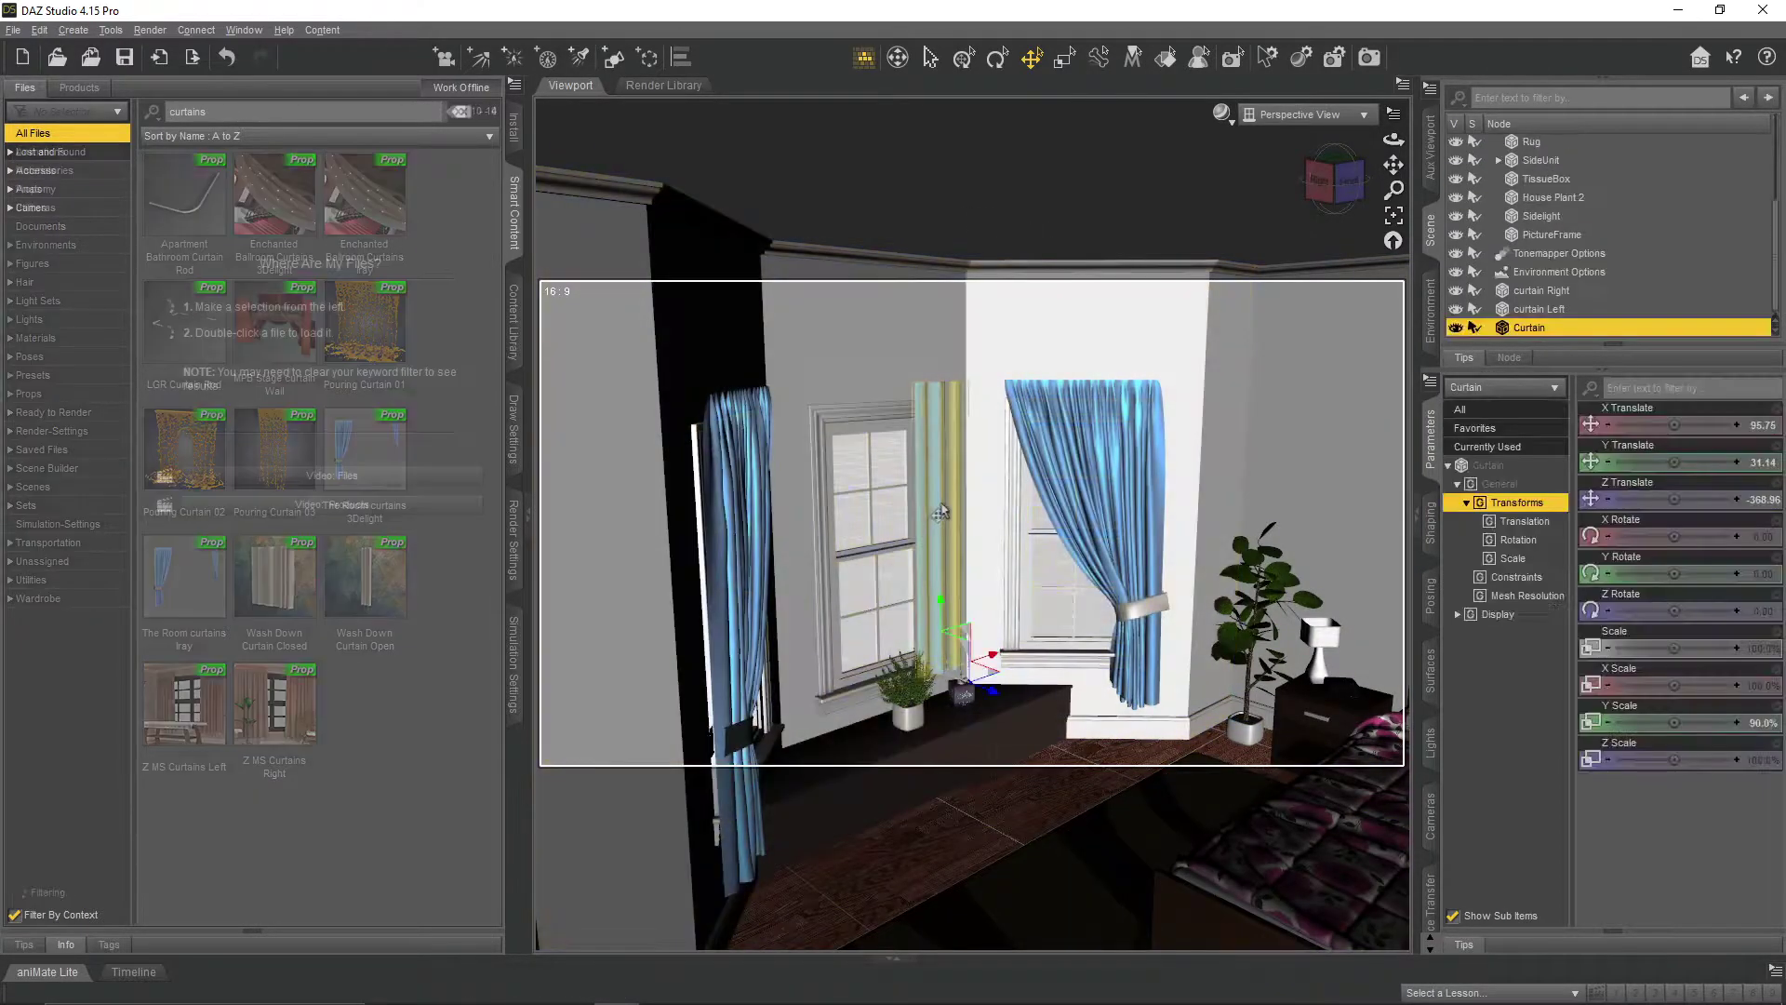
drag(1676, 686, 1592, 687)
drag(1392, 139, 1326, 158)
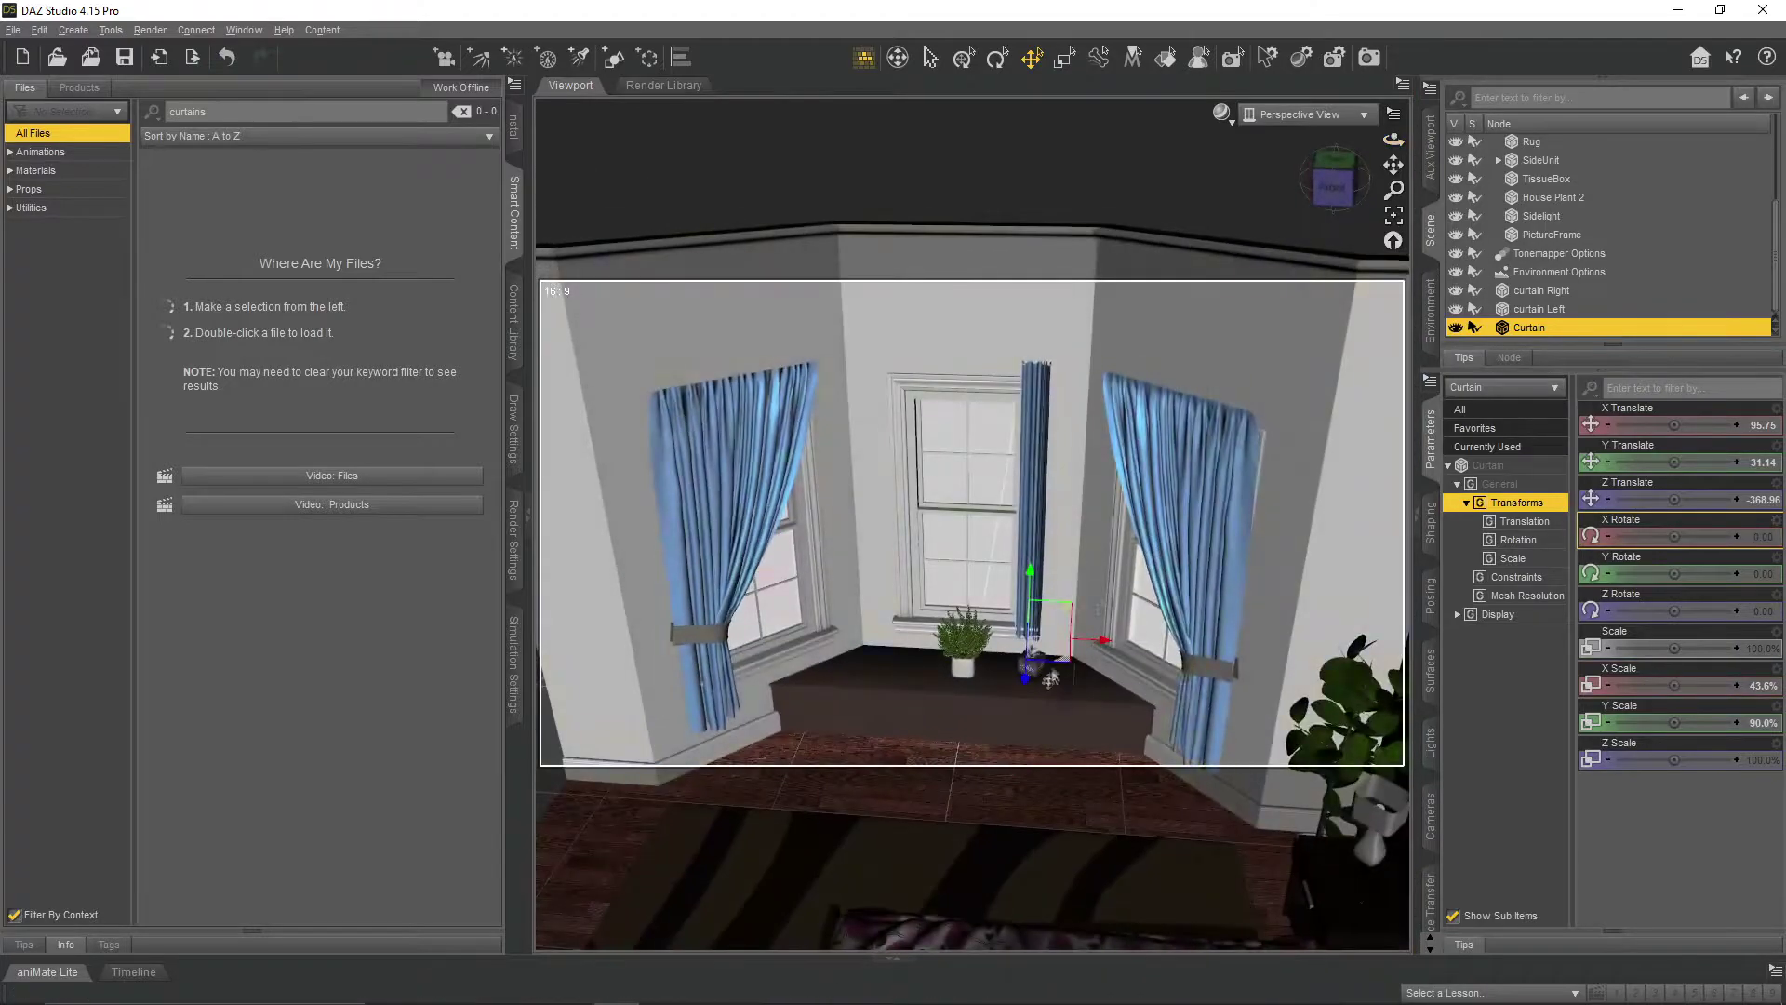
drag(1097, 645, 1103, 653)
- Create a node instance of the middle curtain
right_click(1516, 327)
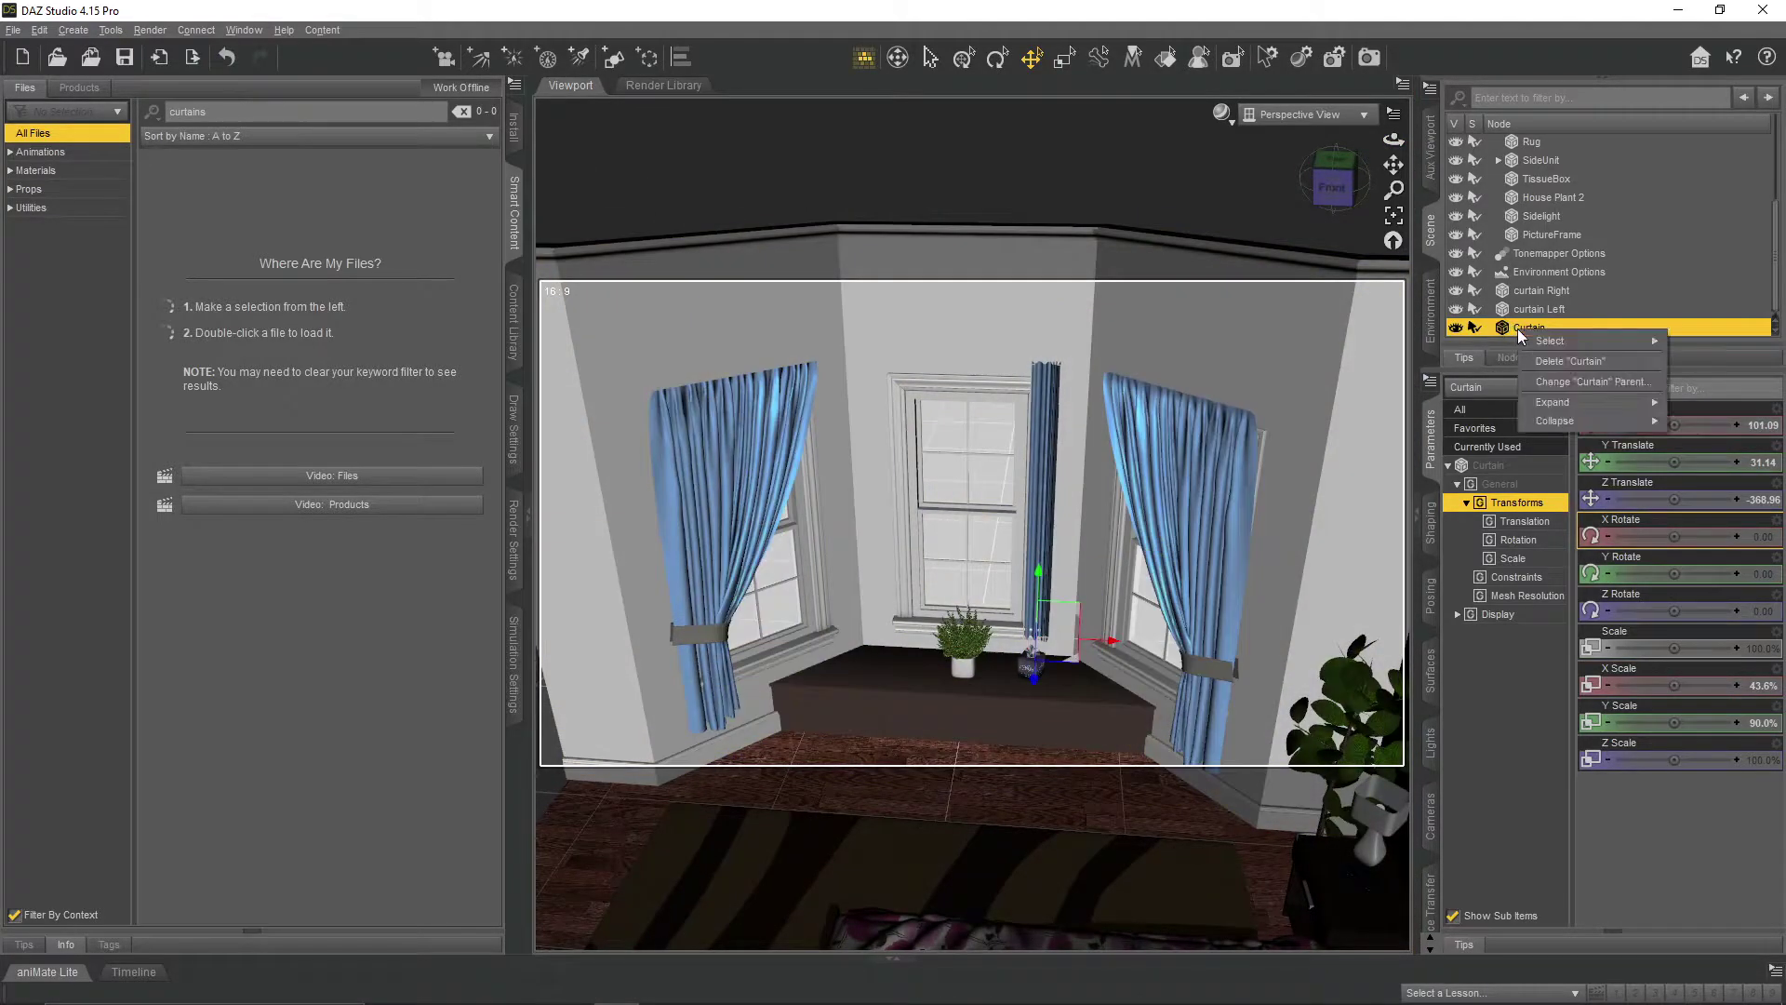
click(1706, 886)
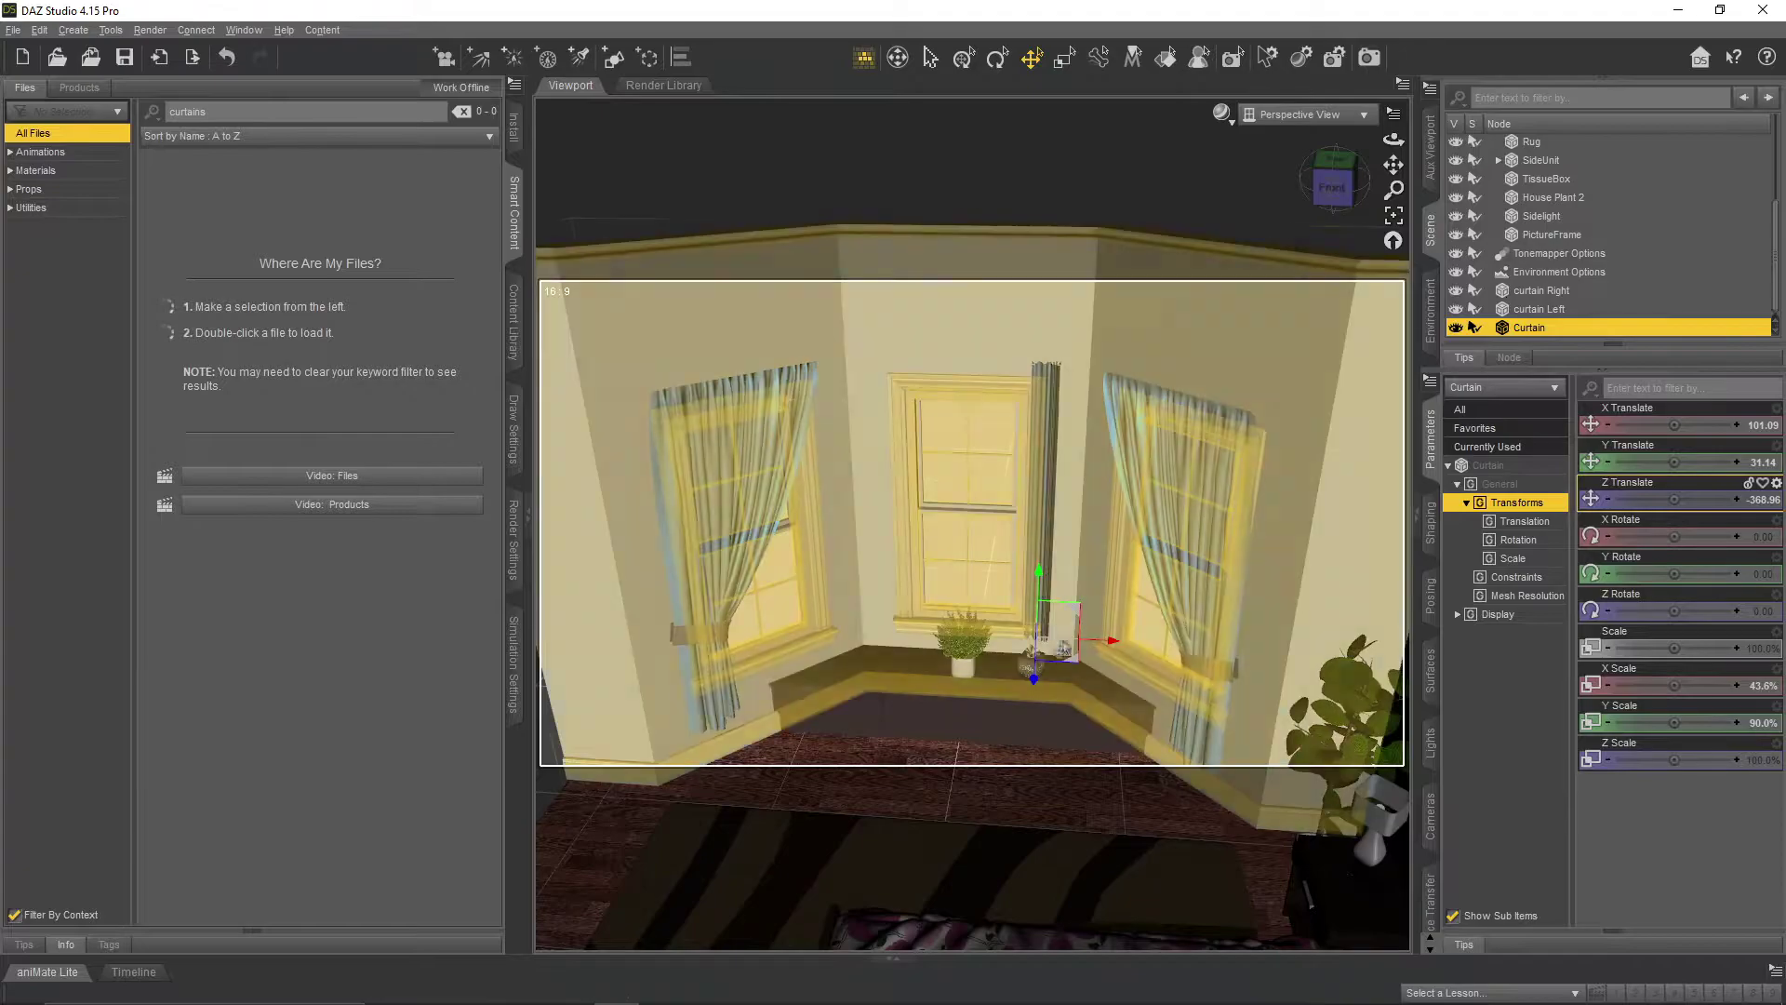
click(109, 30)
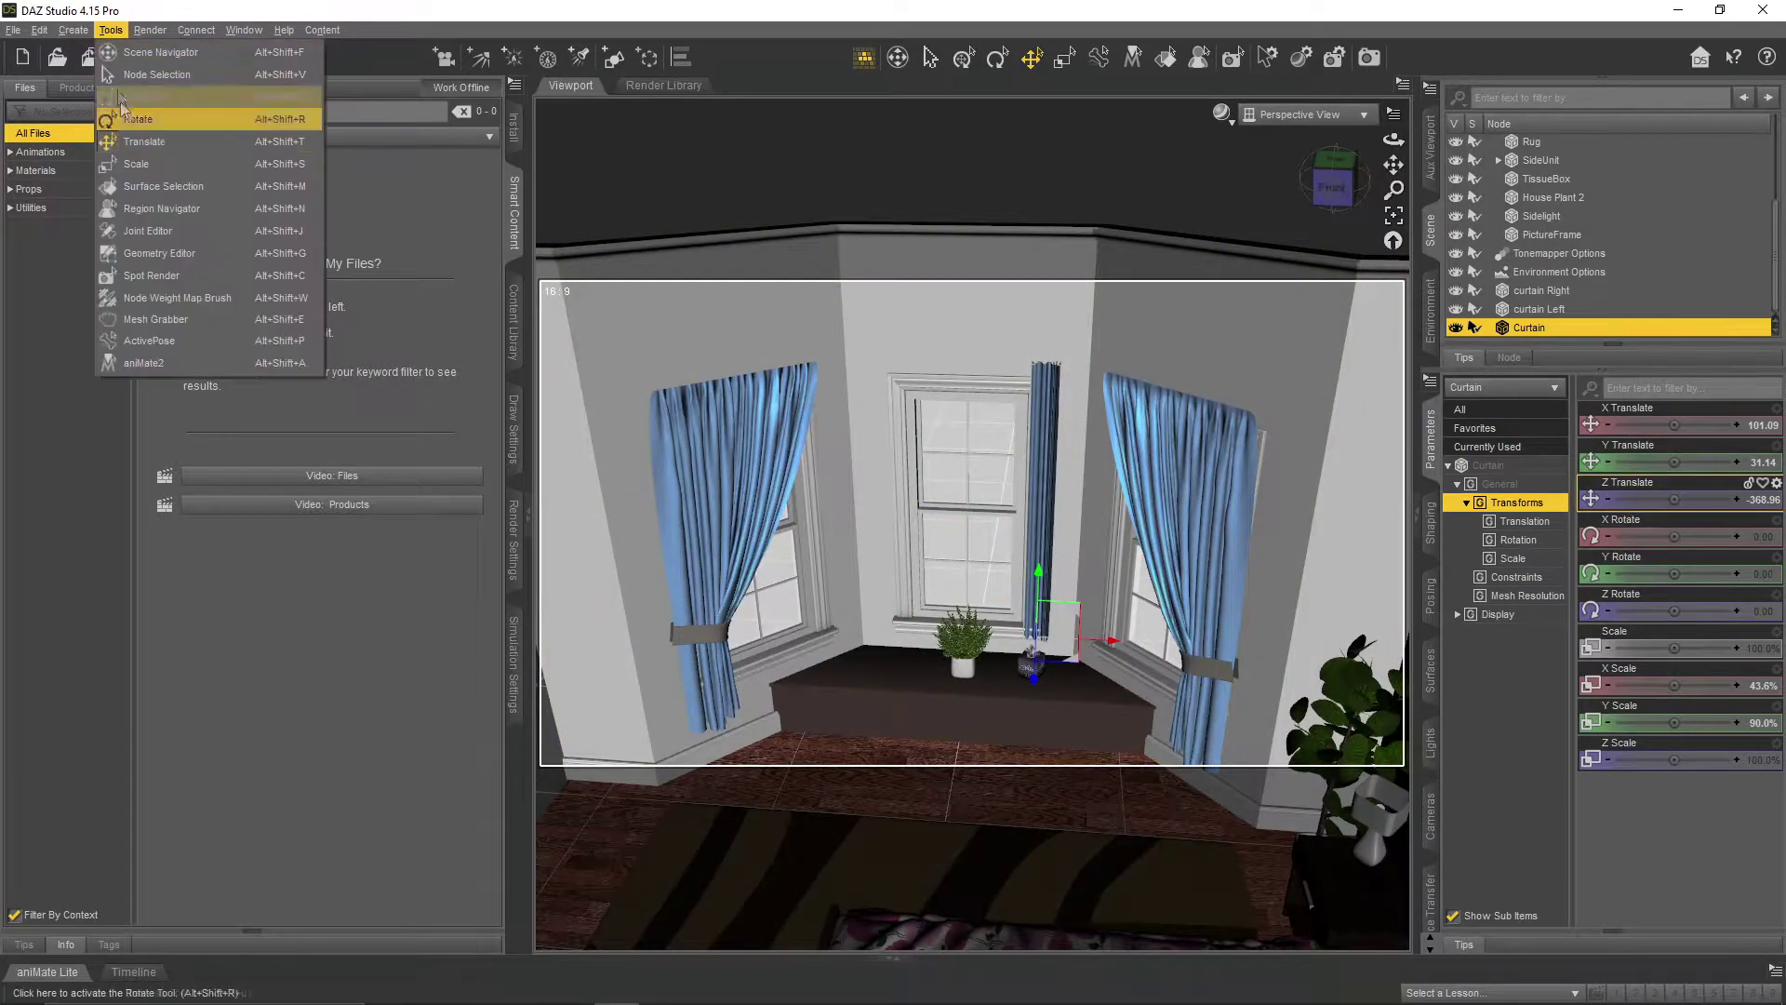
mouse_move(72, 29)
click(164, 241)
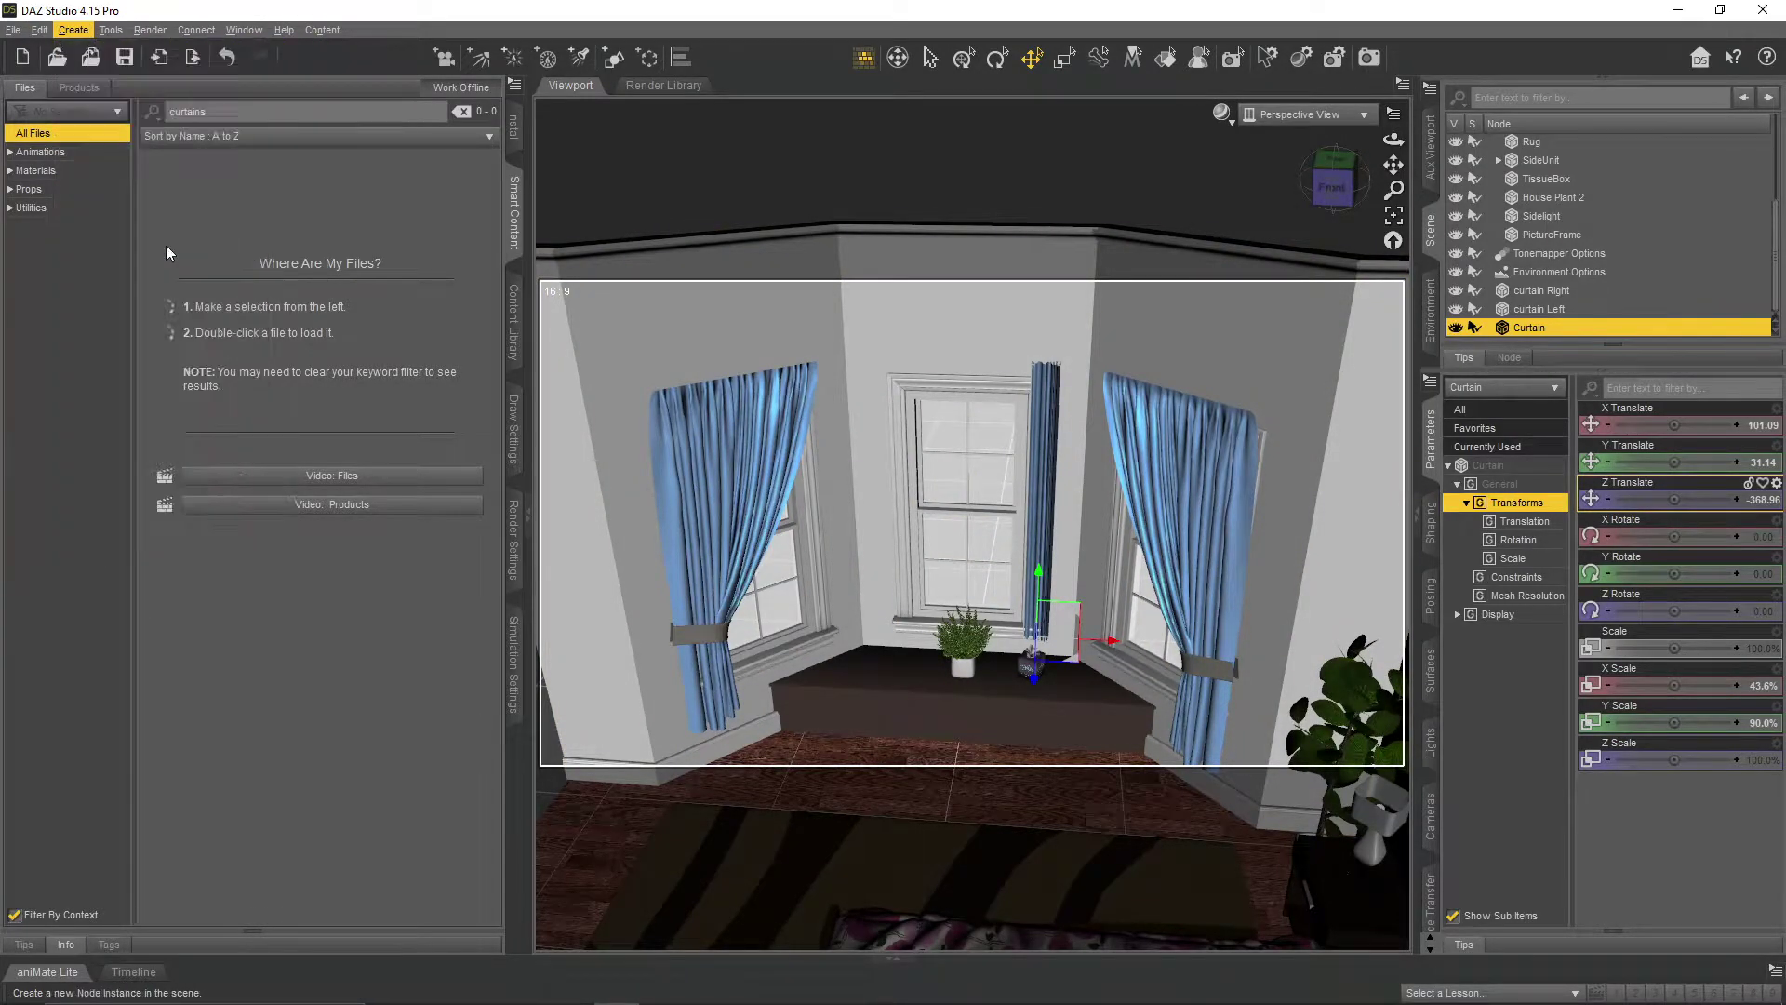
click(918, 540)
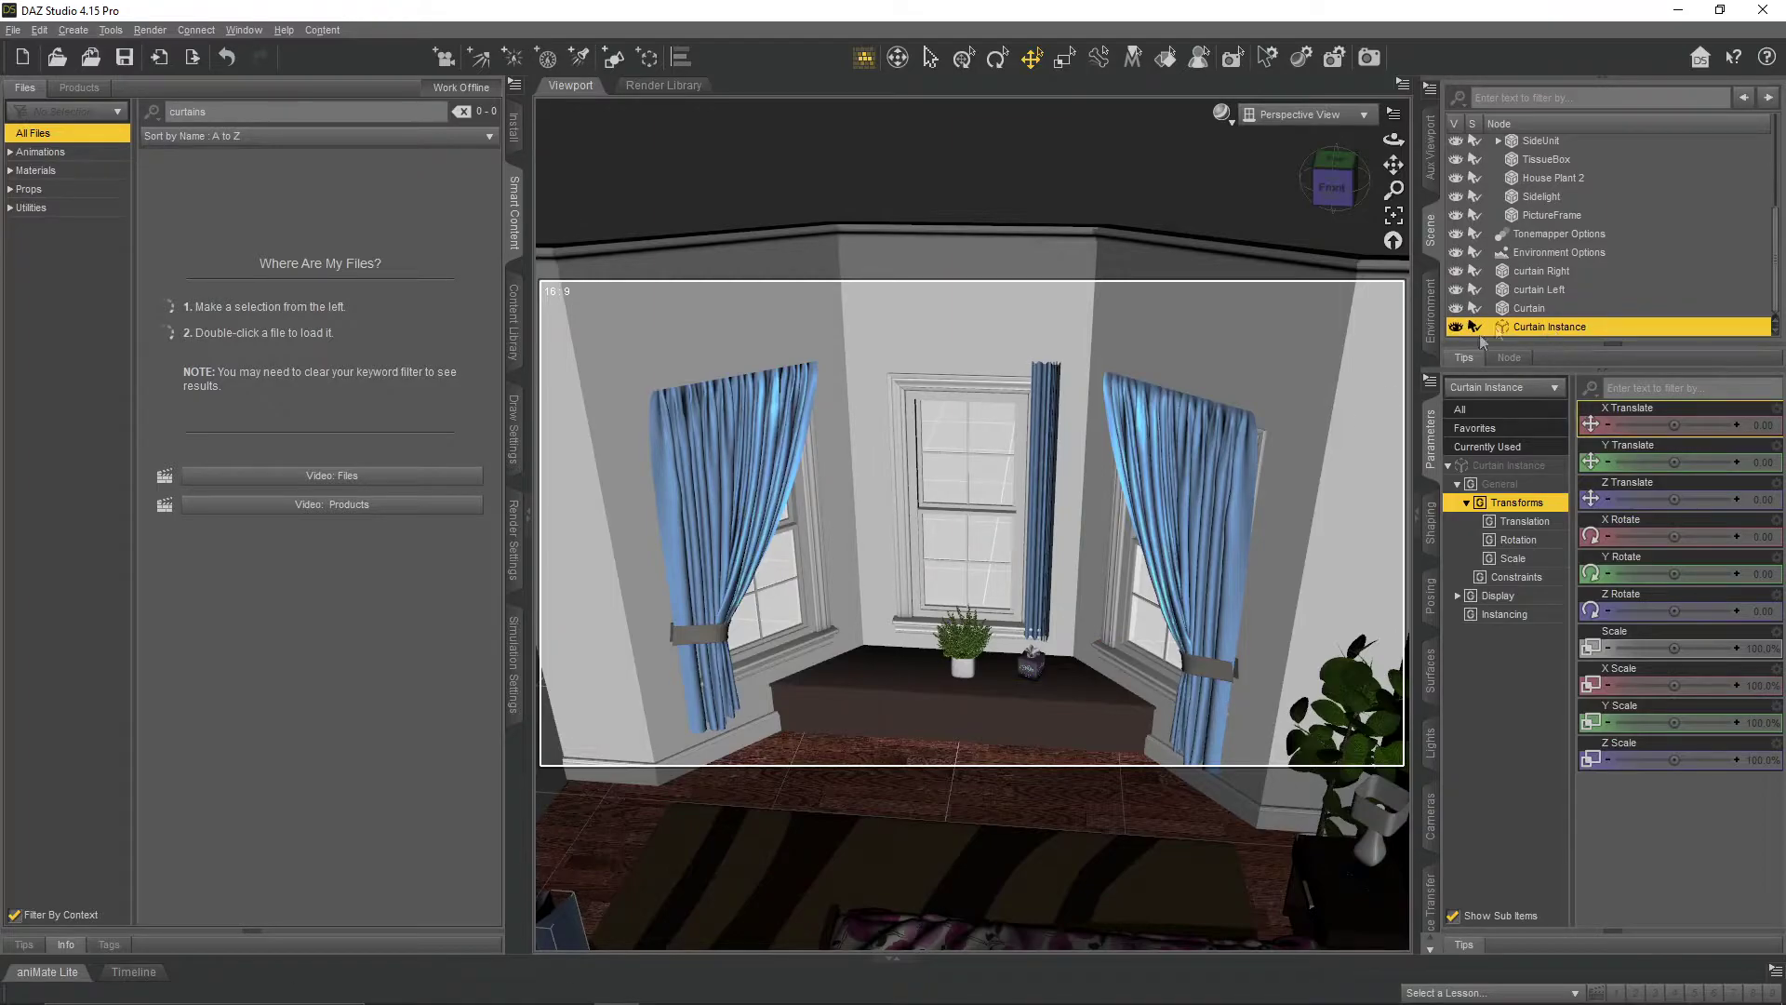
- Give the curtain instance the middle curtain's position and scale, and move it to an X Translate of about 88.4
scroll(995, 721, down, 5)
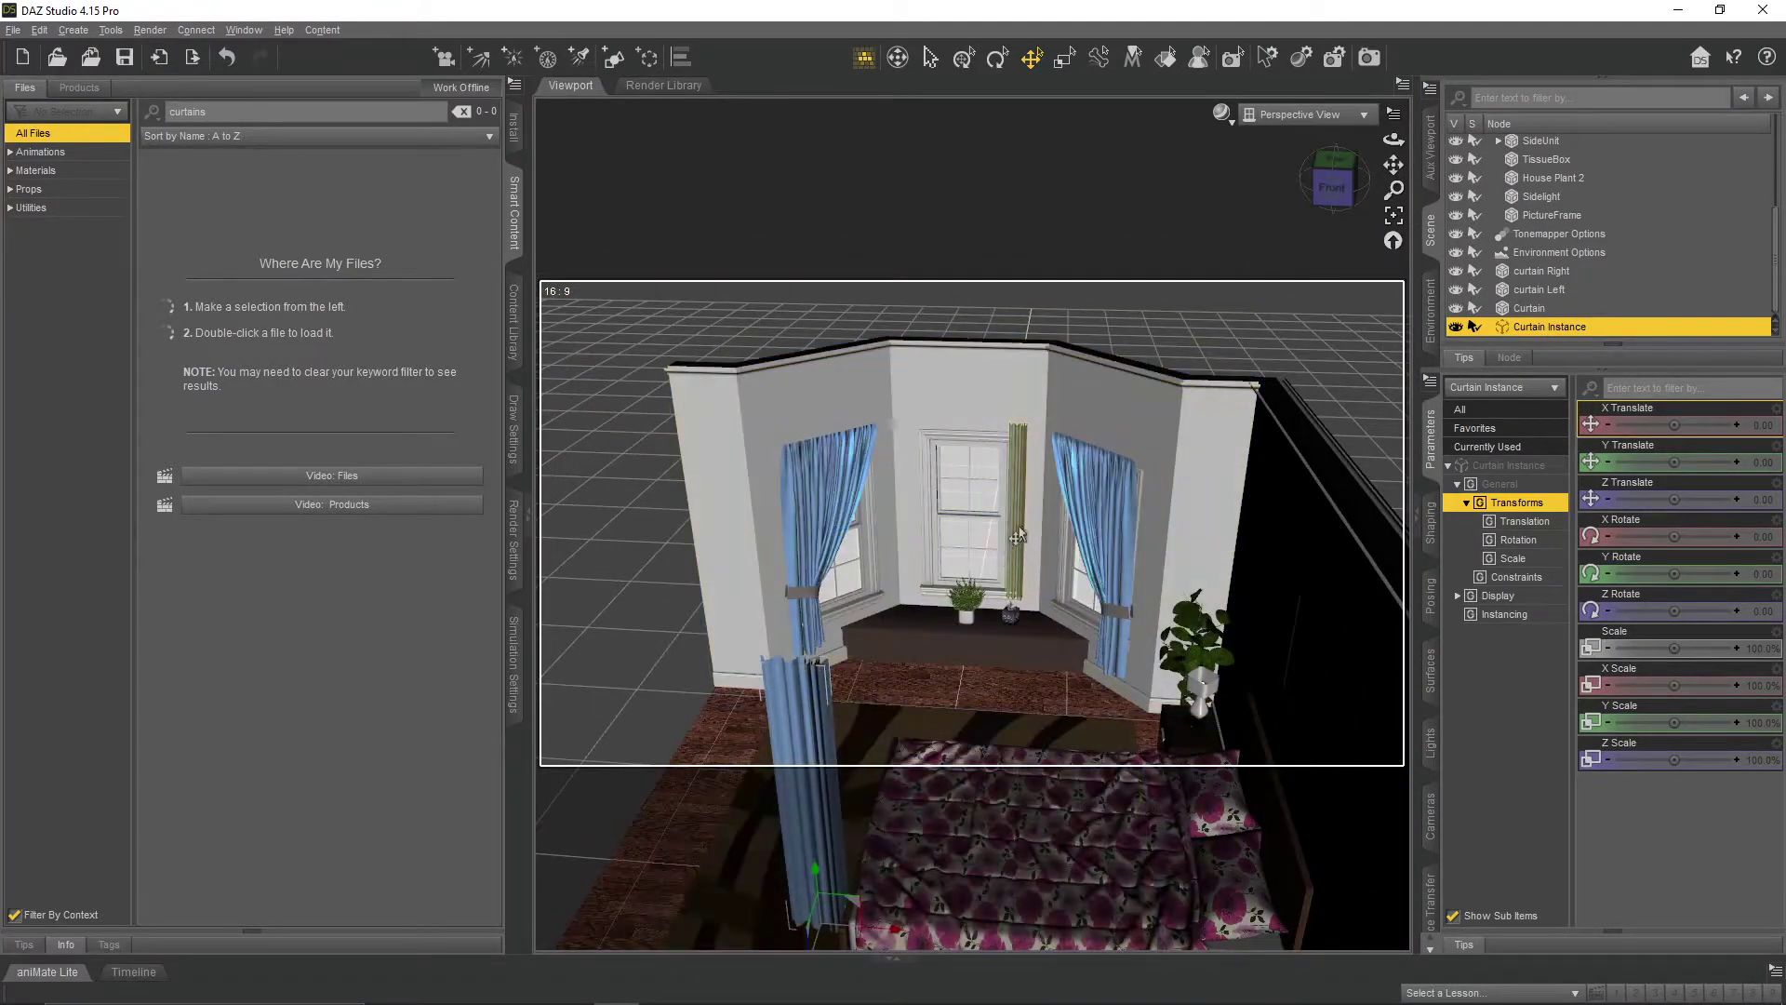
click(1019, 537)
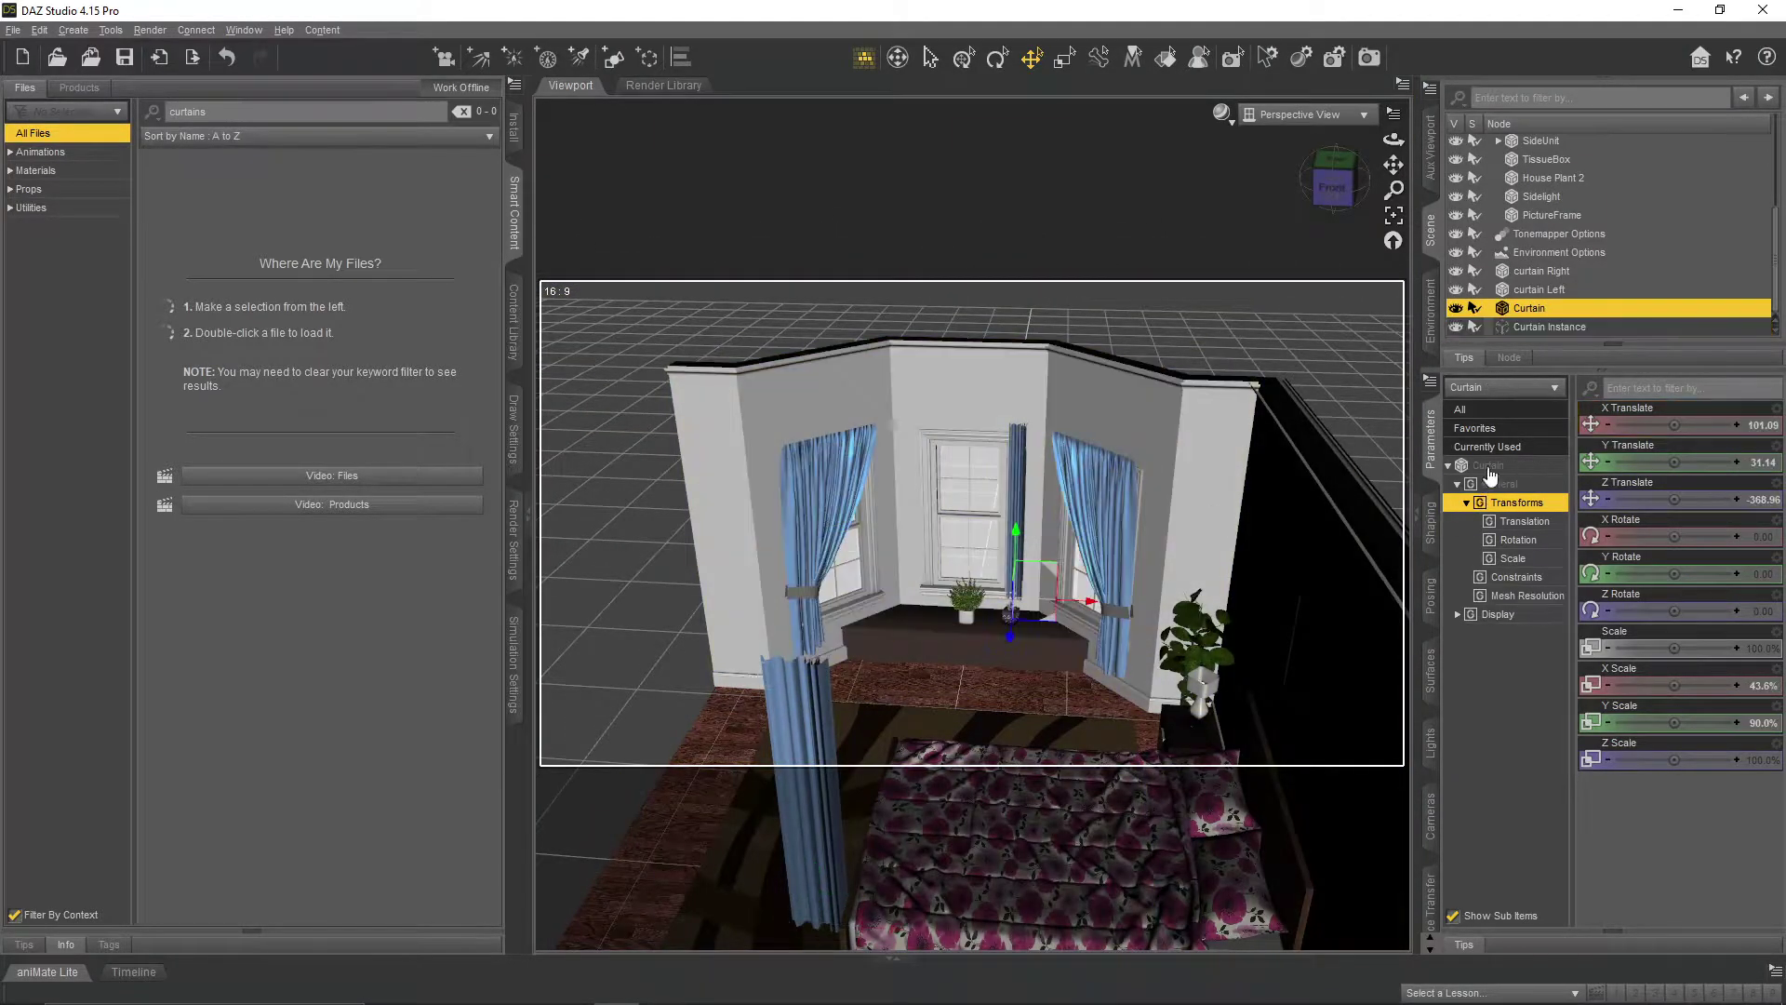
click(1543, 328)
drag(1083, 611, 1075, 612)
scroll(1090, 562, up, 8)
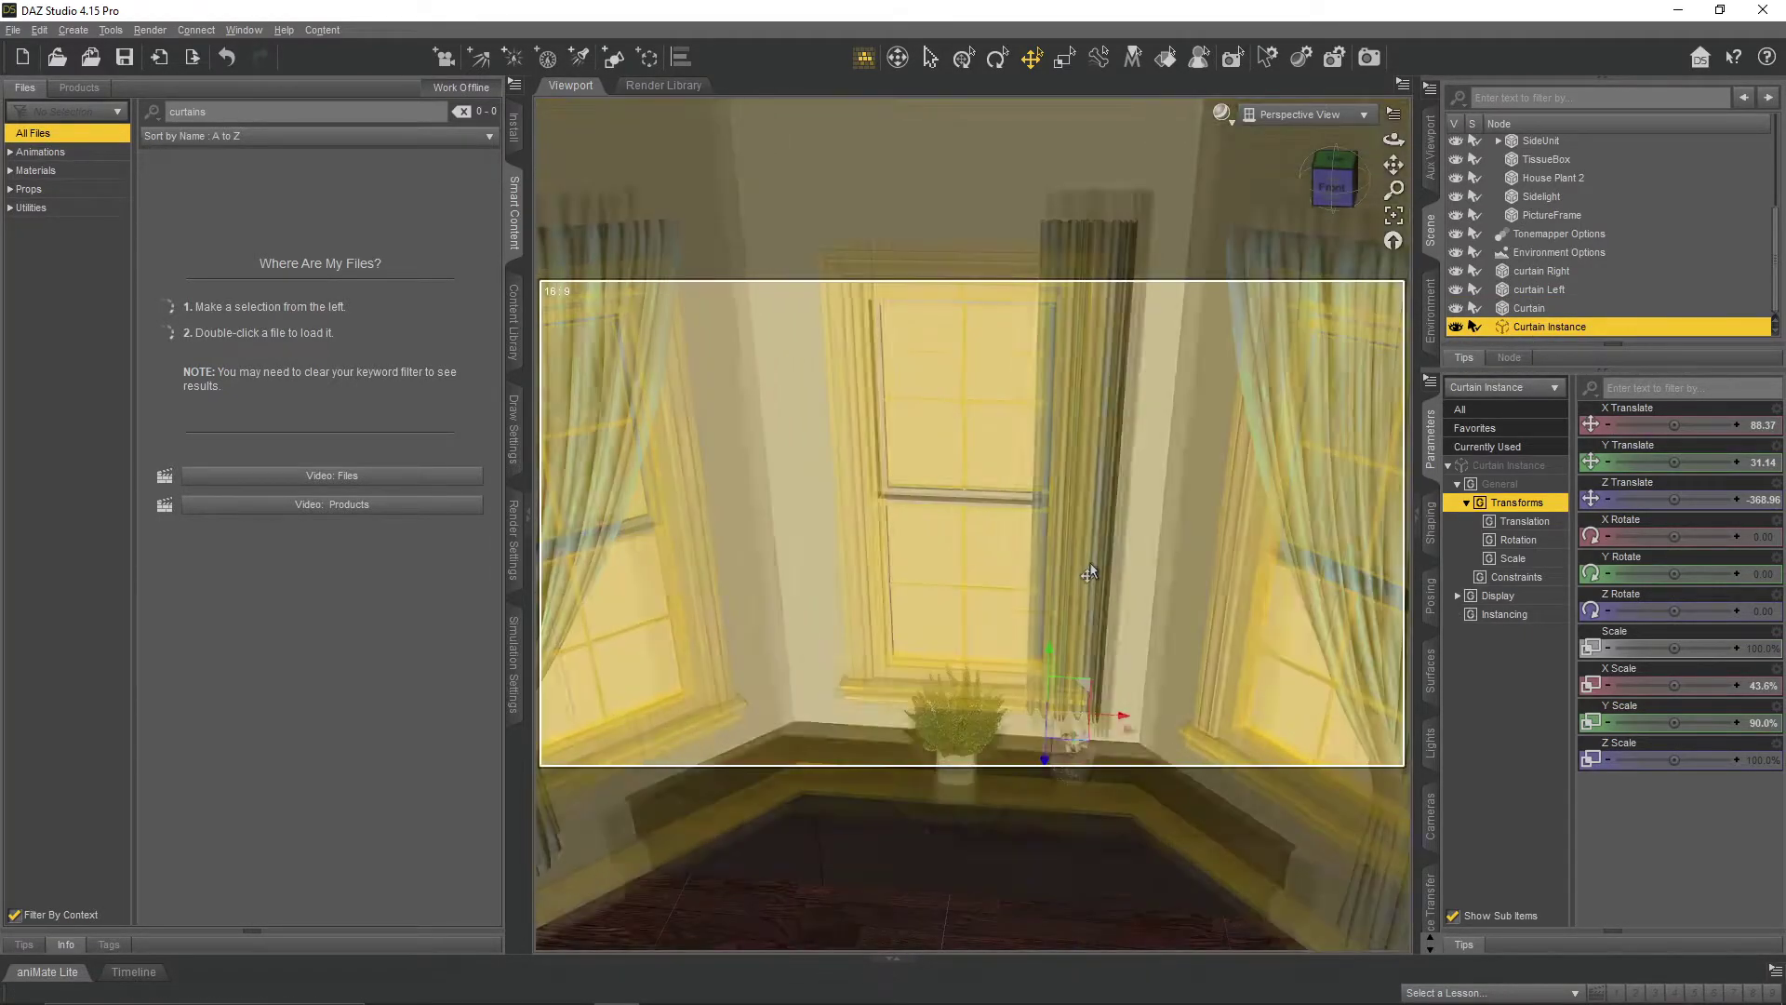
click(1363, 695)
scroll(1051, 905, down, 6)
drag(1392, 140, 1451, 129)
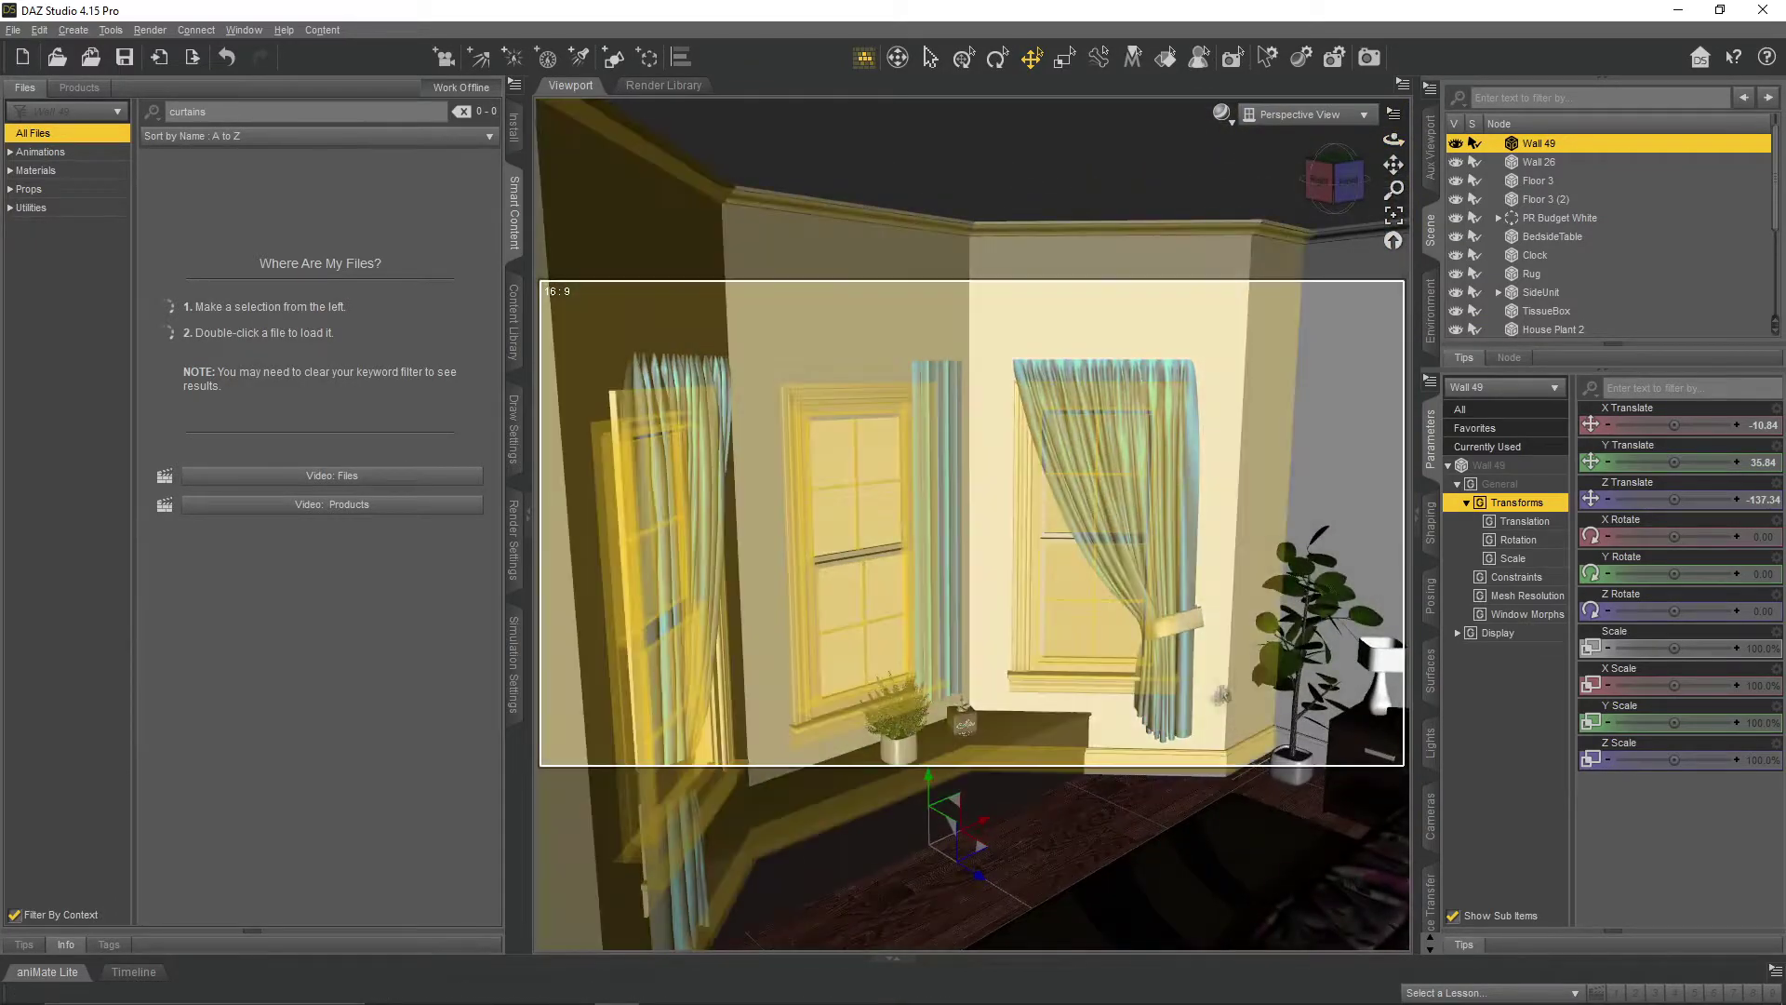
scroll(936, 342, down, 3)
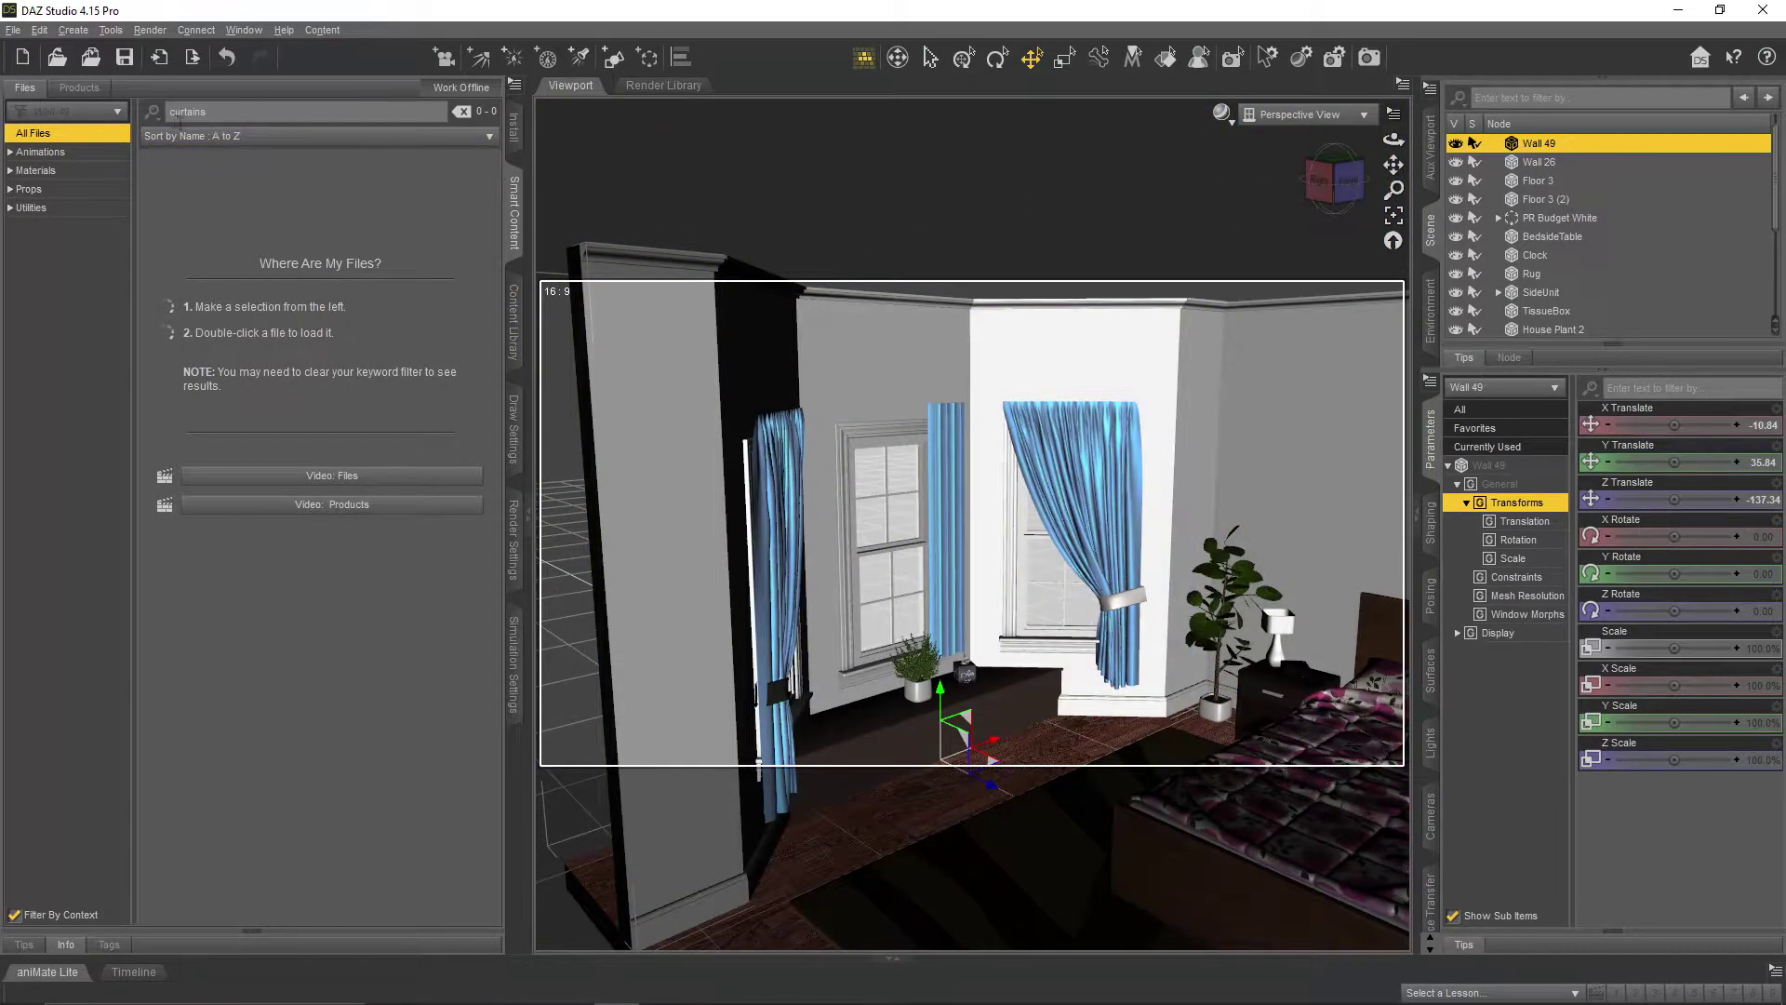
- Collapse the Environment group in the scene list and rename the original middle curtain to Curtain Middle
scroll(1517, 205, down, 10)
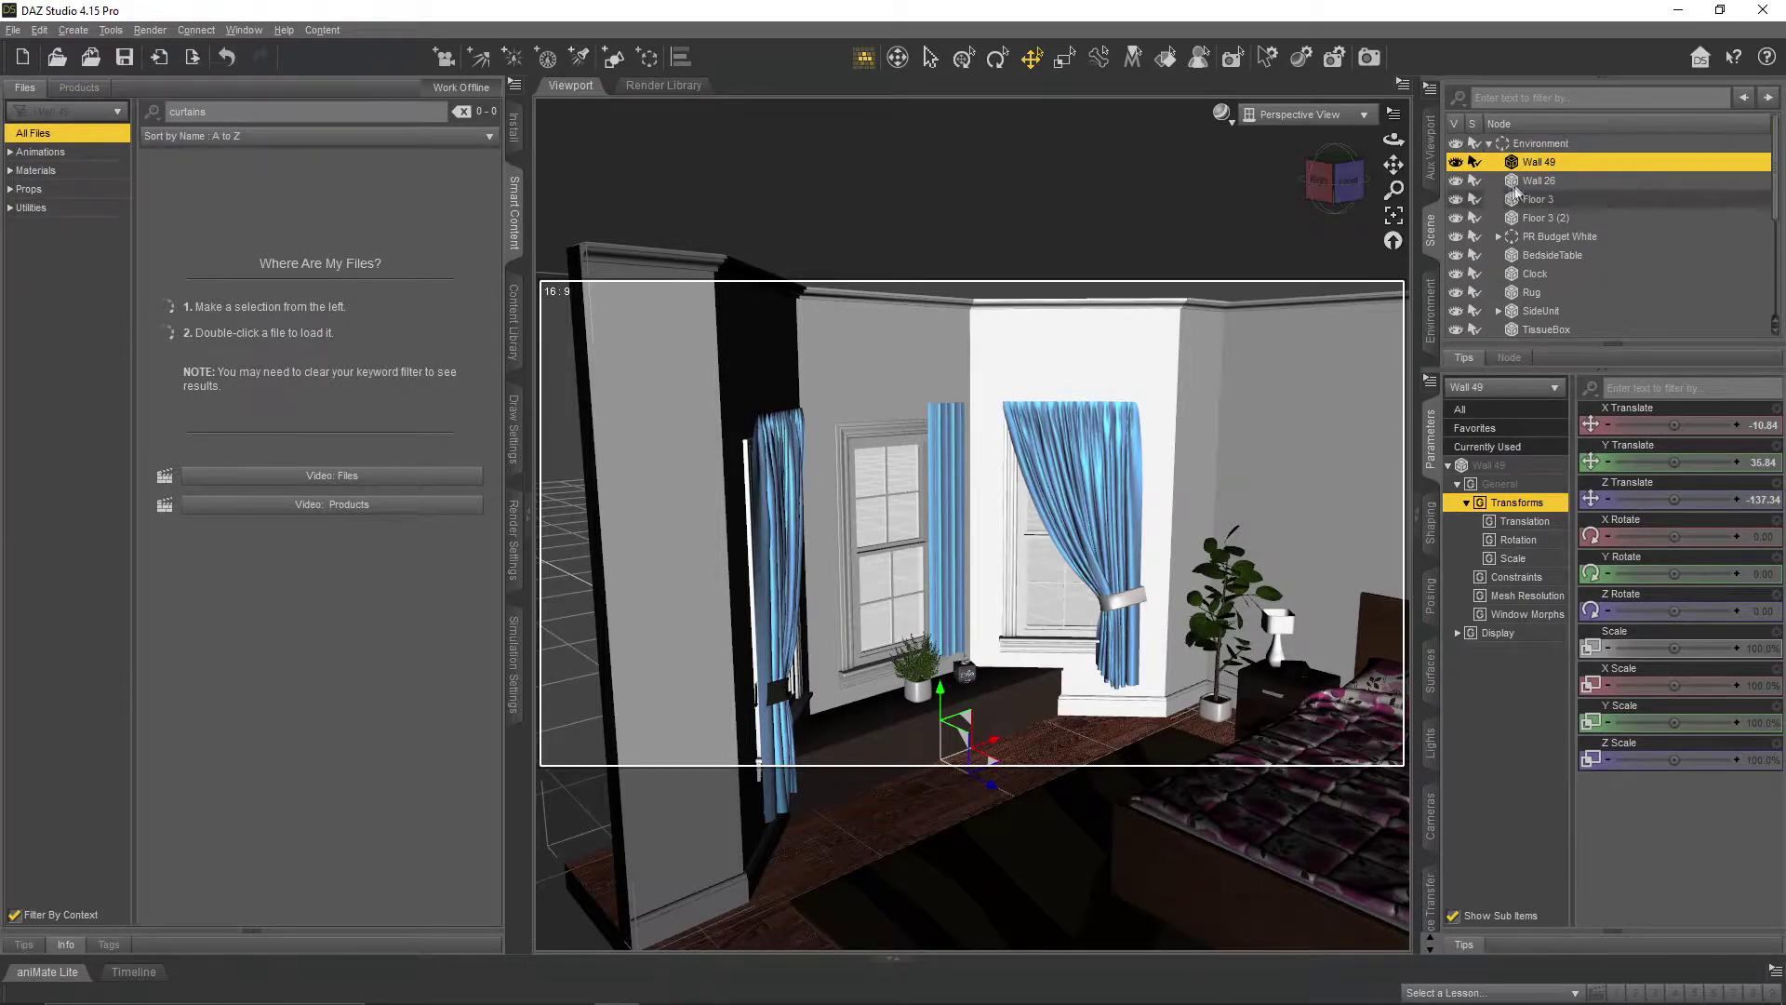
click(1479, 143)
click(1542, 237)
double_click(1550, 237)
text(Middle)
click(1528, 278)
- Group the right, left and middle curtains and the curtain instance under a new group named Curtains
click(1559, 199)
shift+click(1548, 253)
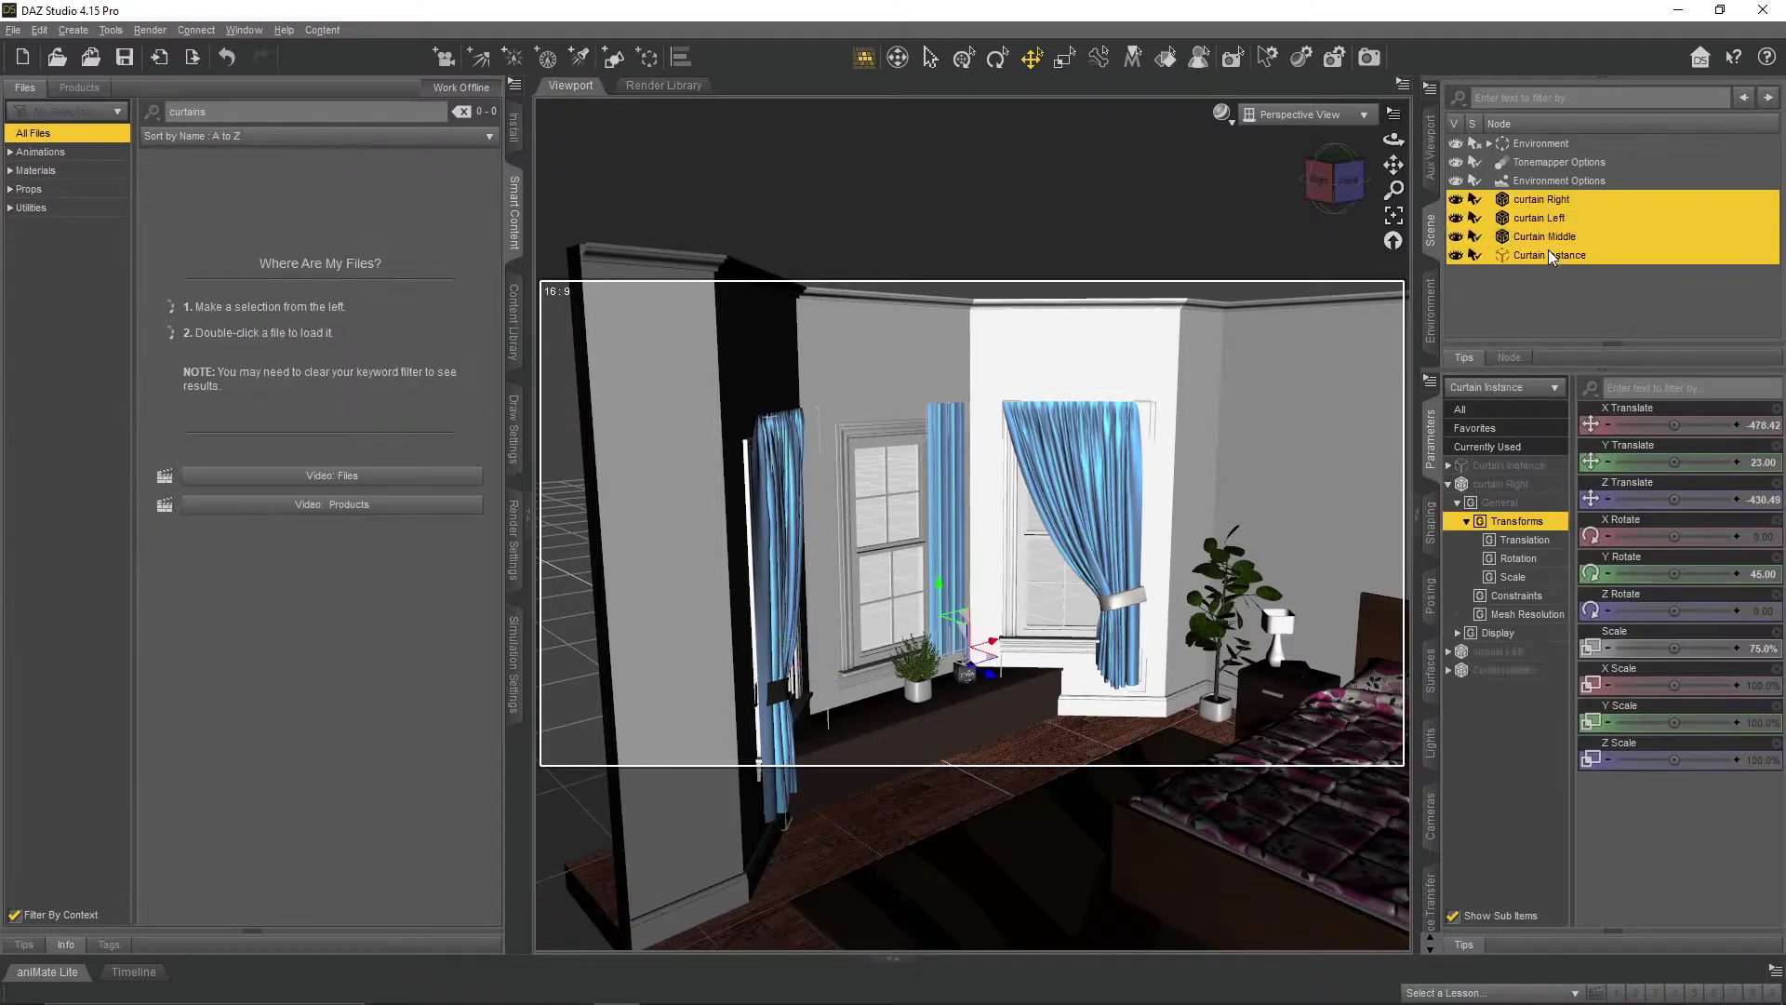
click(98, 34)
mouse_move(77, 32)
click(82, 217)
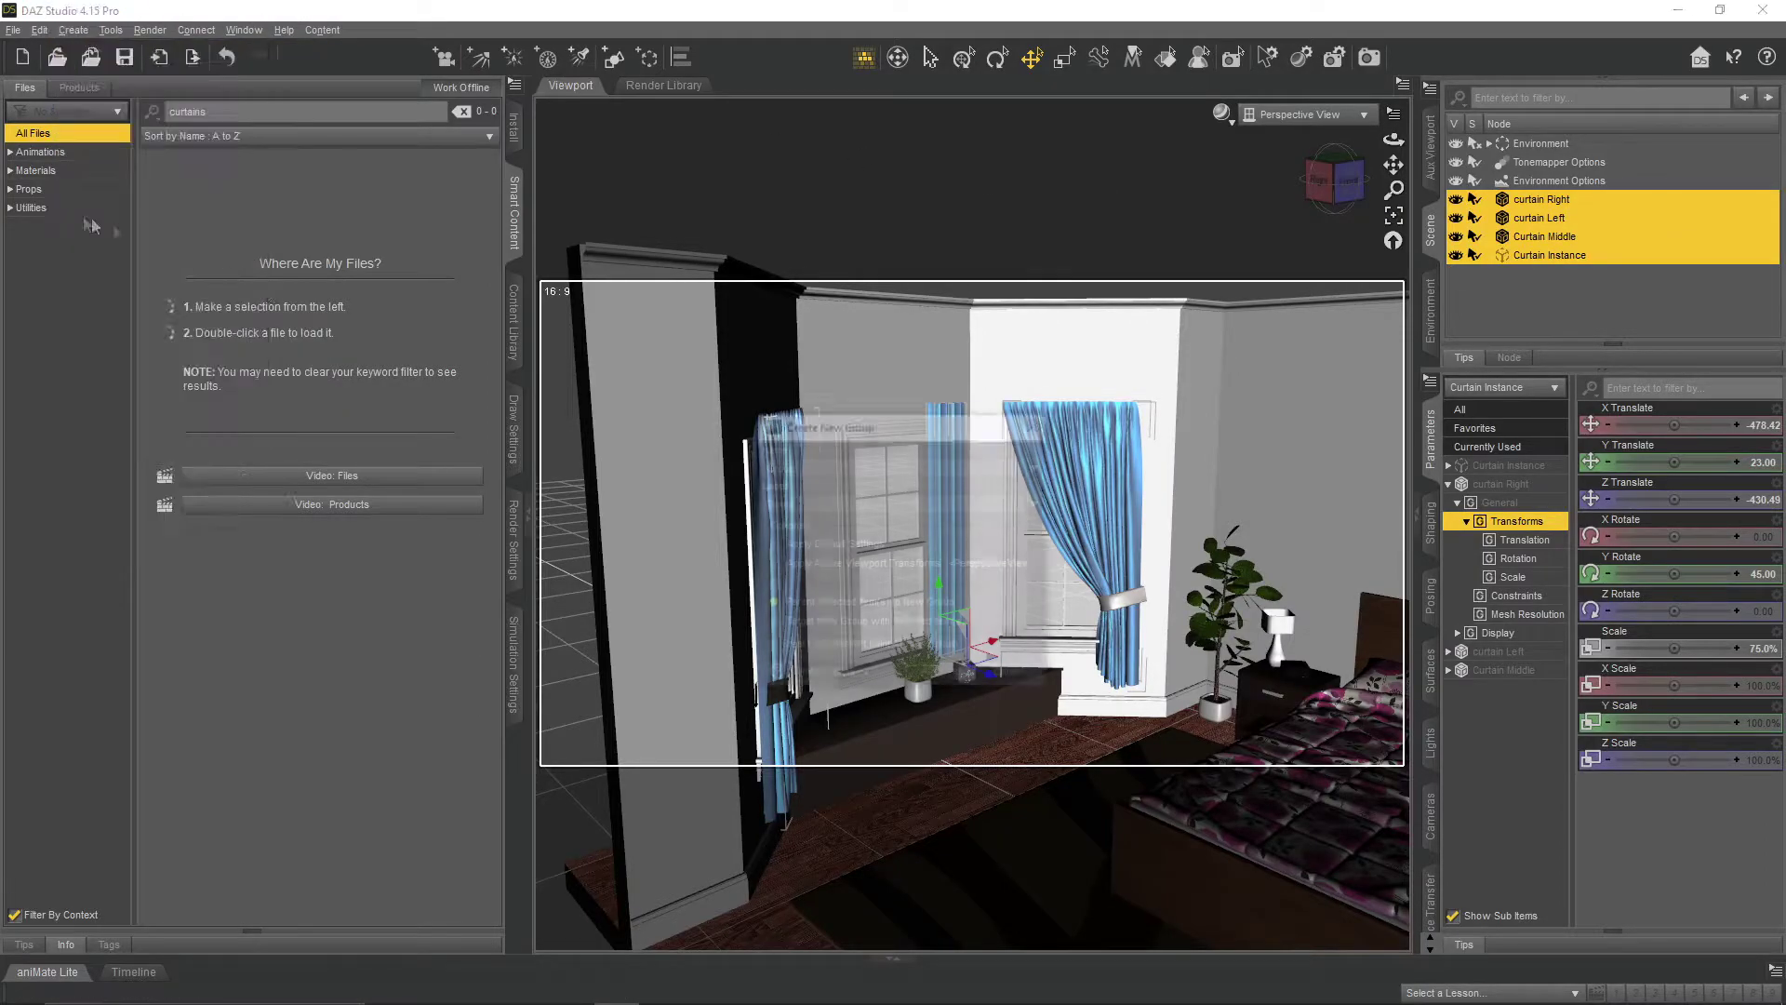
click(937, 673)
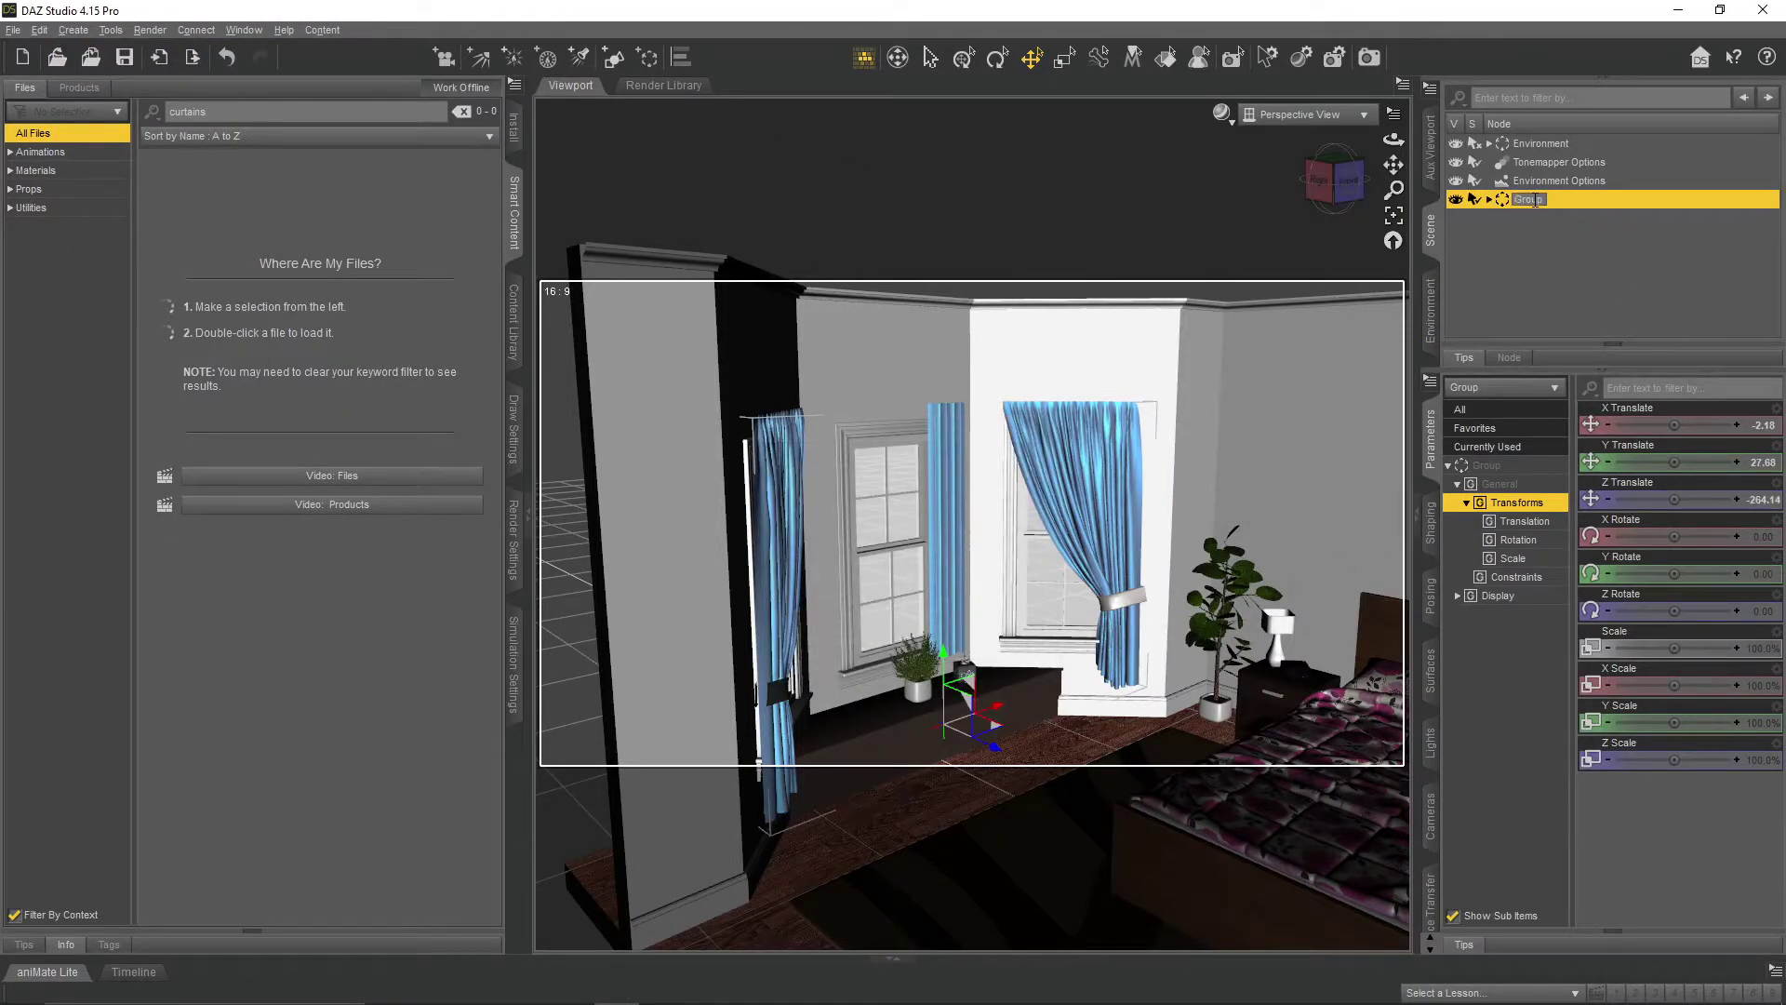
text(Curtains)
click(619, 341)
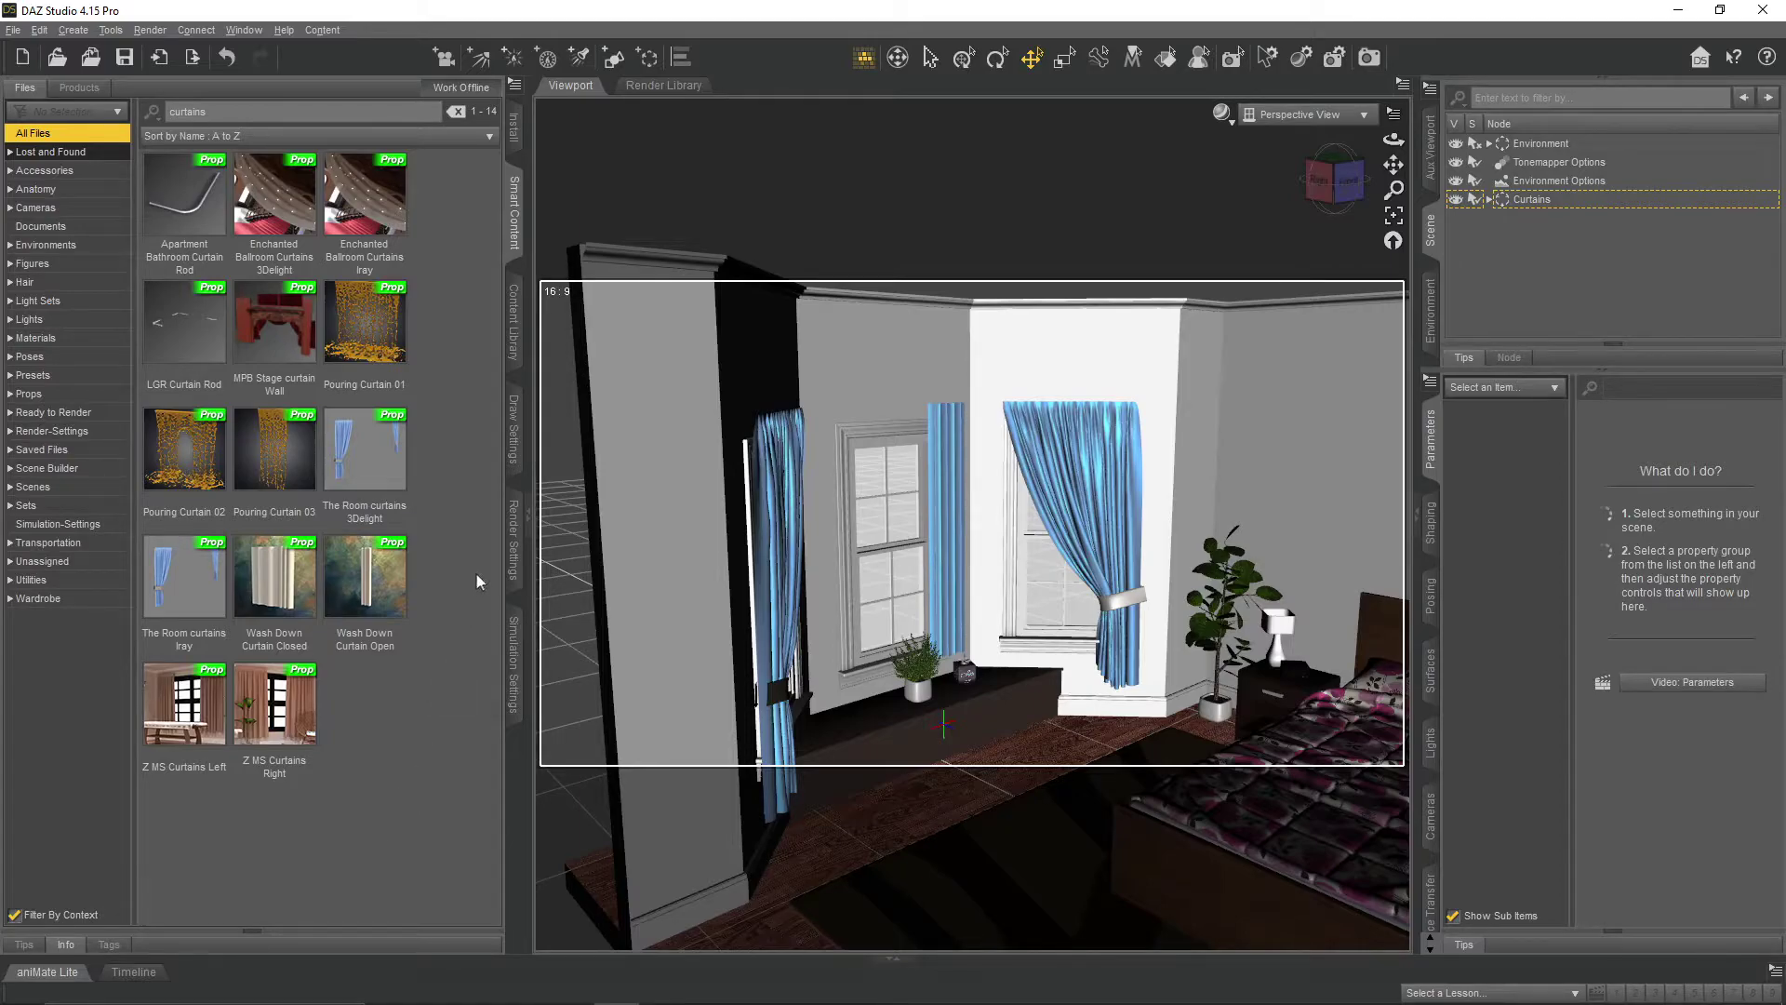
- Load the LGR Curtain Rod prop and move it to a Z Translate of about 37.7
mouse_move(187, 227)
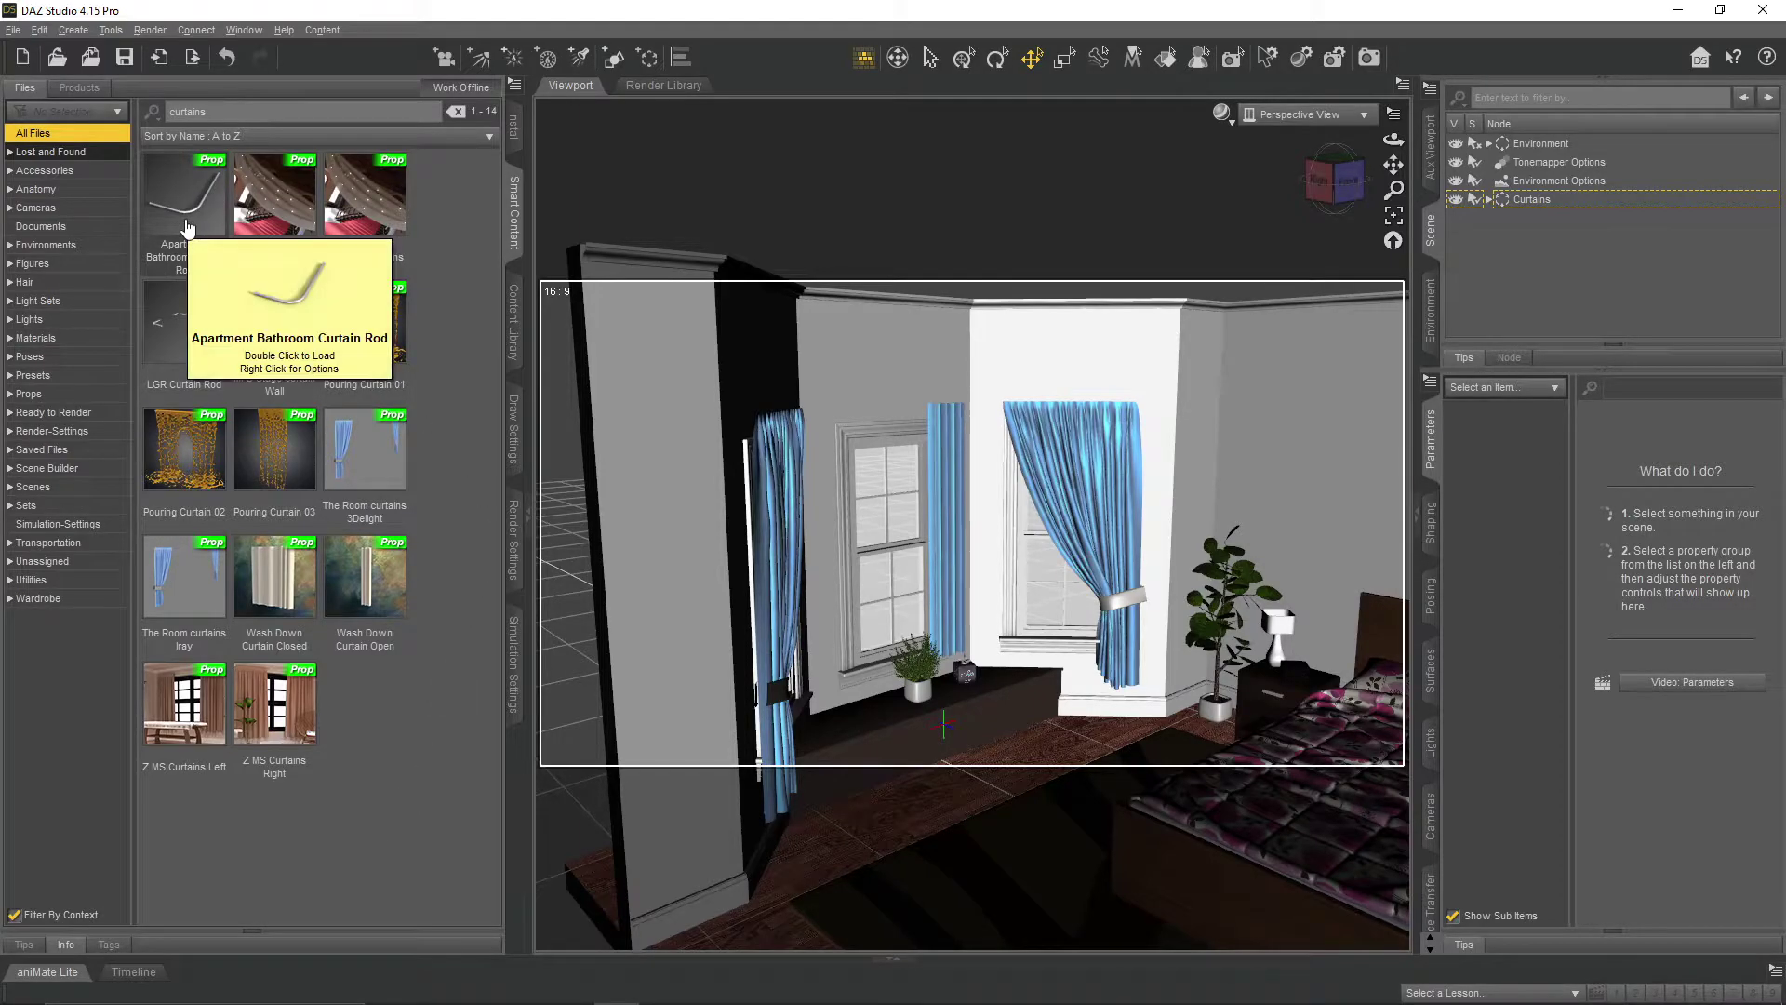
click(167, 359)
click(1535, 223)
scroll(1267, 863, down, 2)
drag(1301, 869, 1367, 972)
scroll(1073, 920, up, 3)
scroll(1052, 817, down, 5)
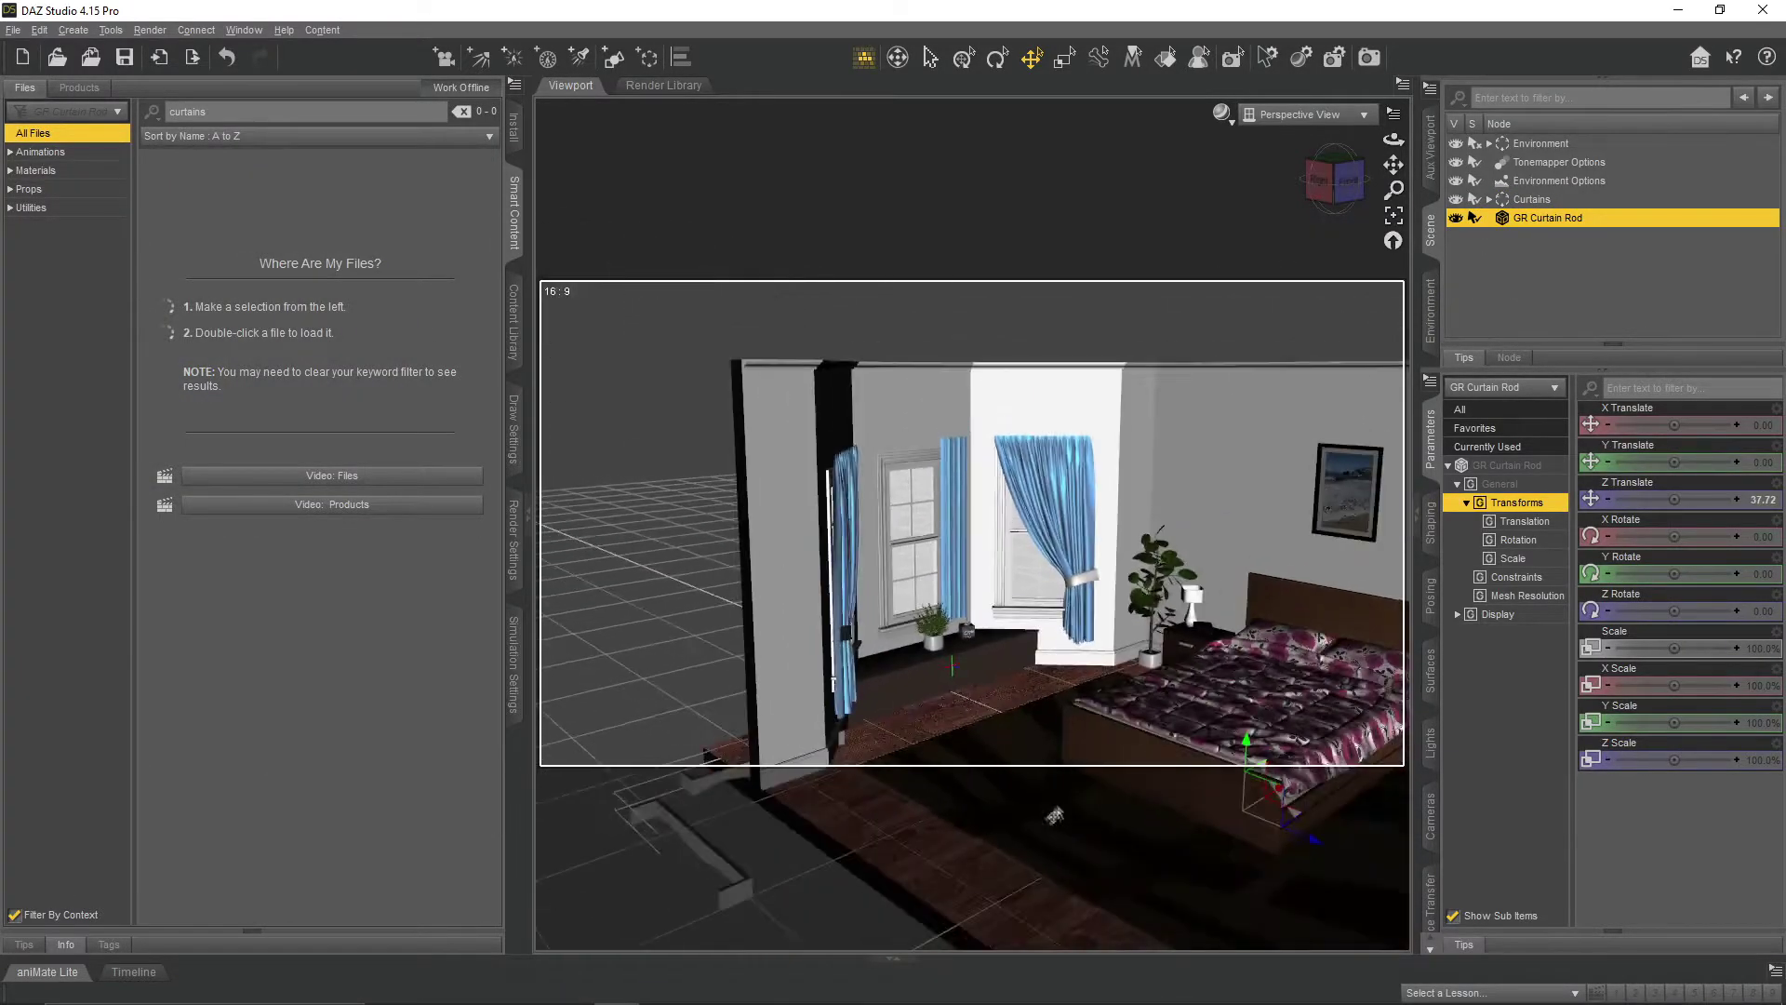
- Raise the curtain rod prop above the room to a Y Translate of about 321.5
click(1395, 114)
click(1383, 192)
drag(1186, 688, 1168, 300)
drag(1394, 140, 1321, 210)
drag(1393, 165, 1459, 153)
scroll(946, 477, down, 4)
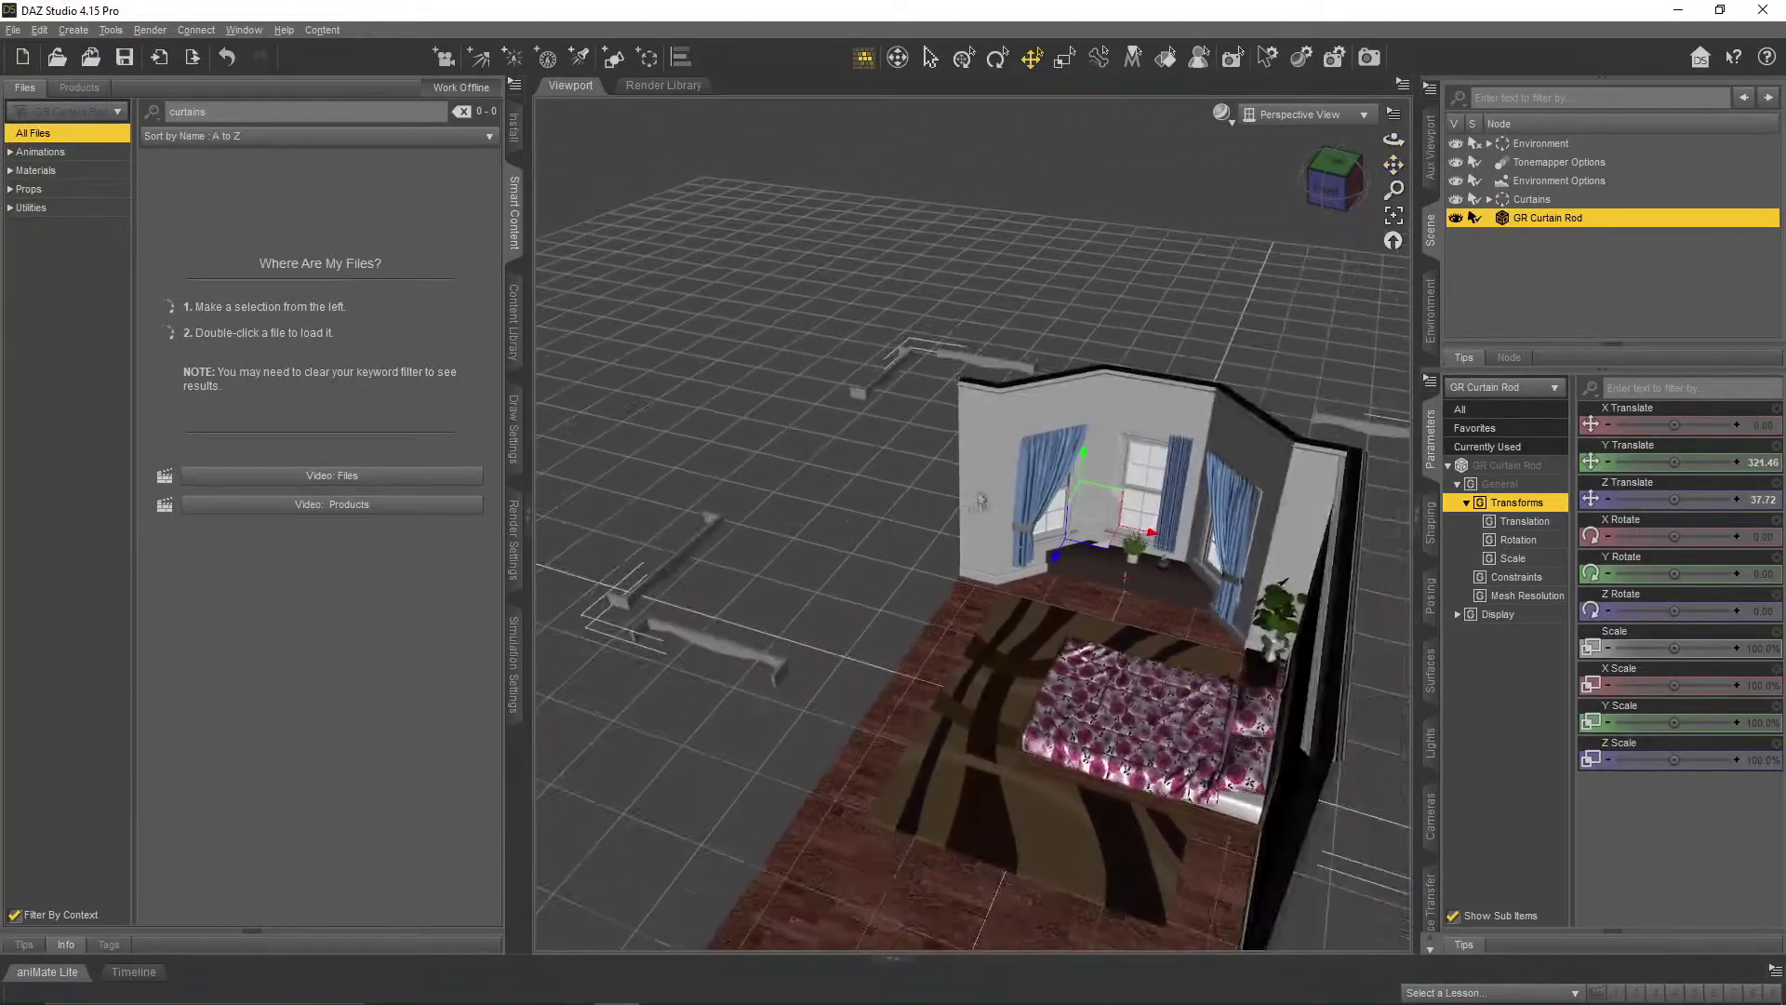
- Delete the surplus rod sections' polygons with the Geometry Editor, keeping one rod, and return to the Translate tool
click(110, 30)
click(186, 253)
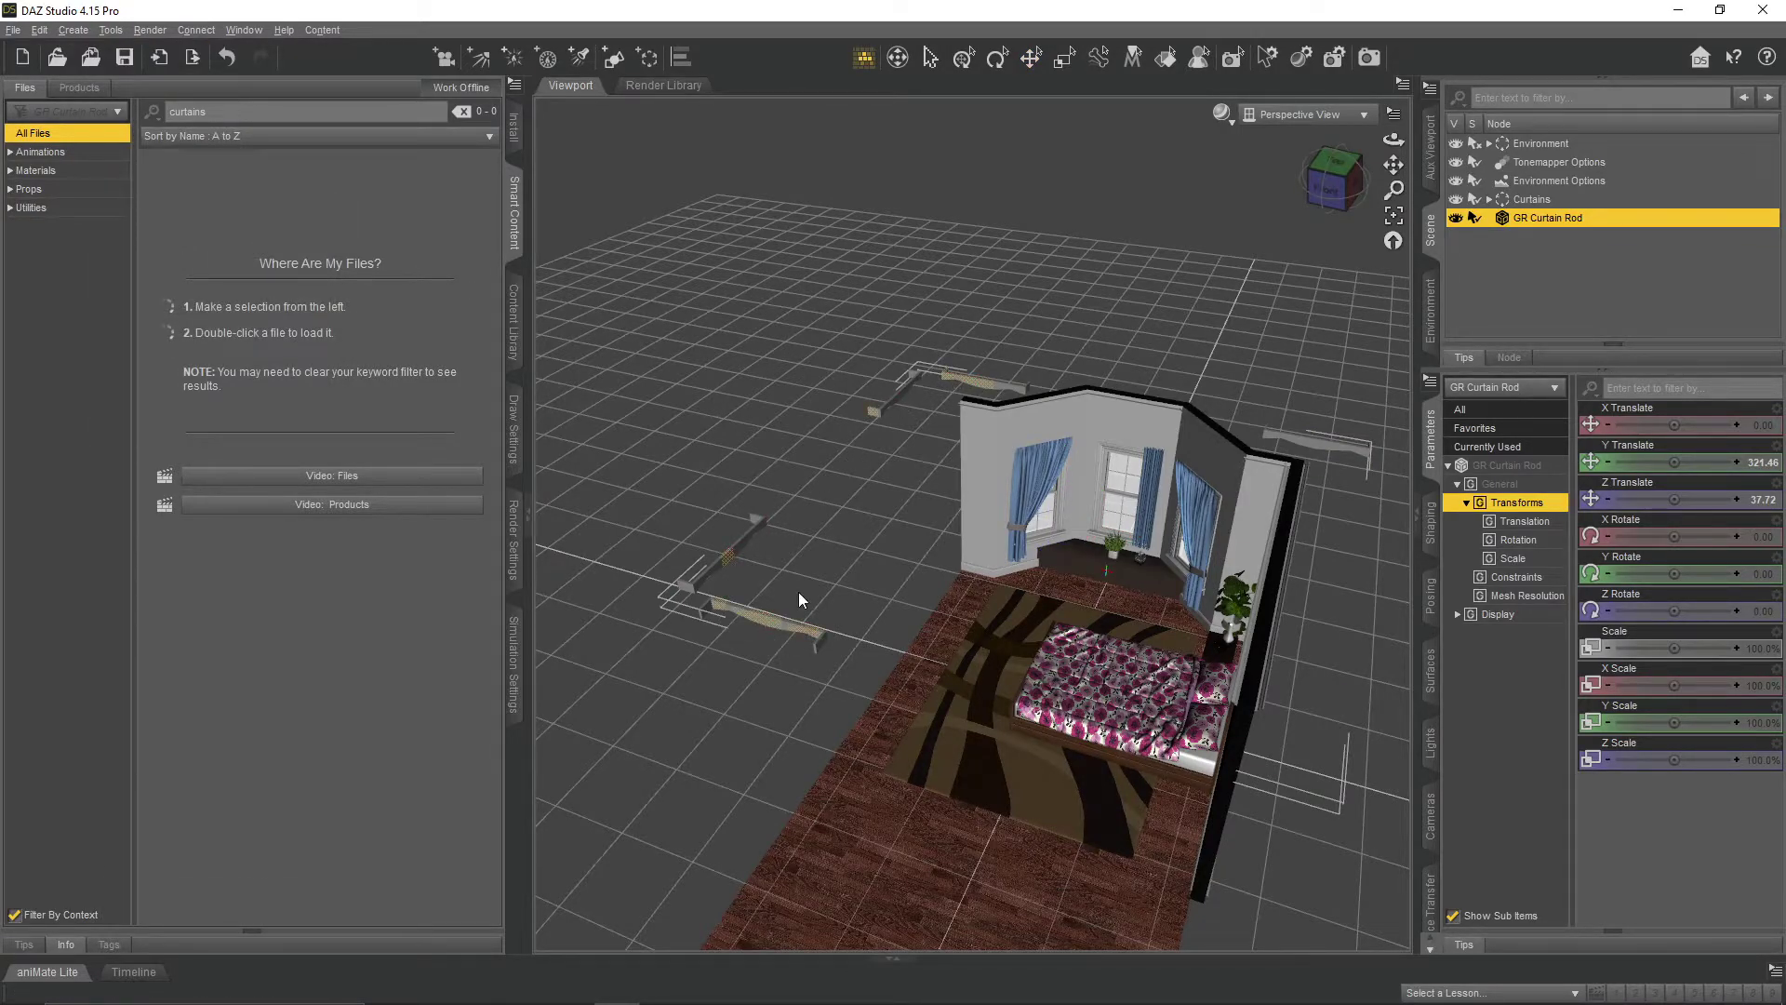
right_click(896, 387)
click(1116, 565)
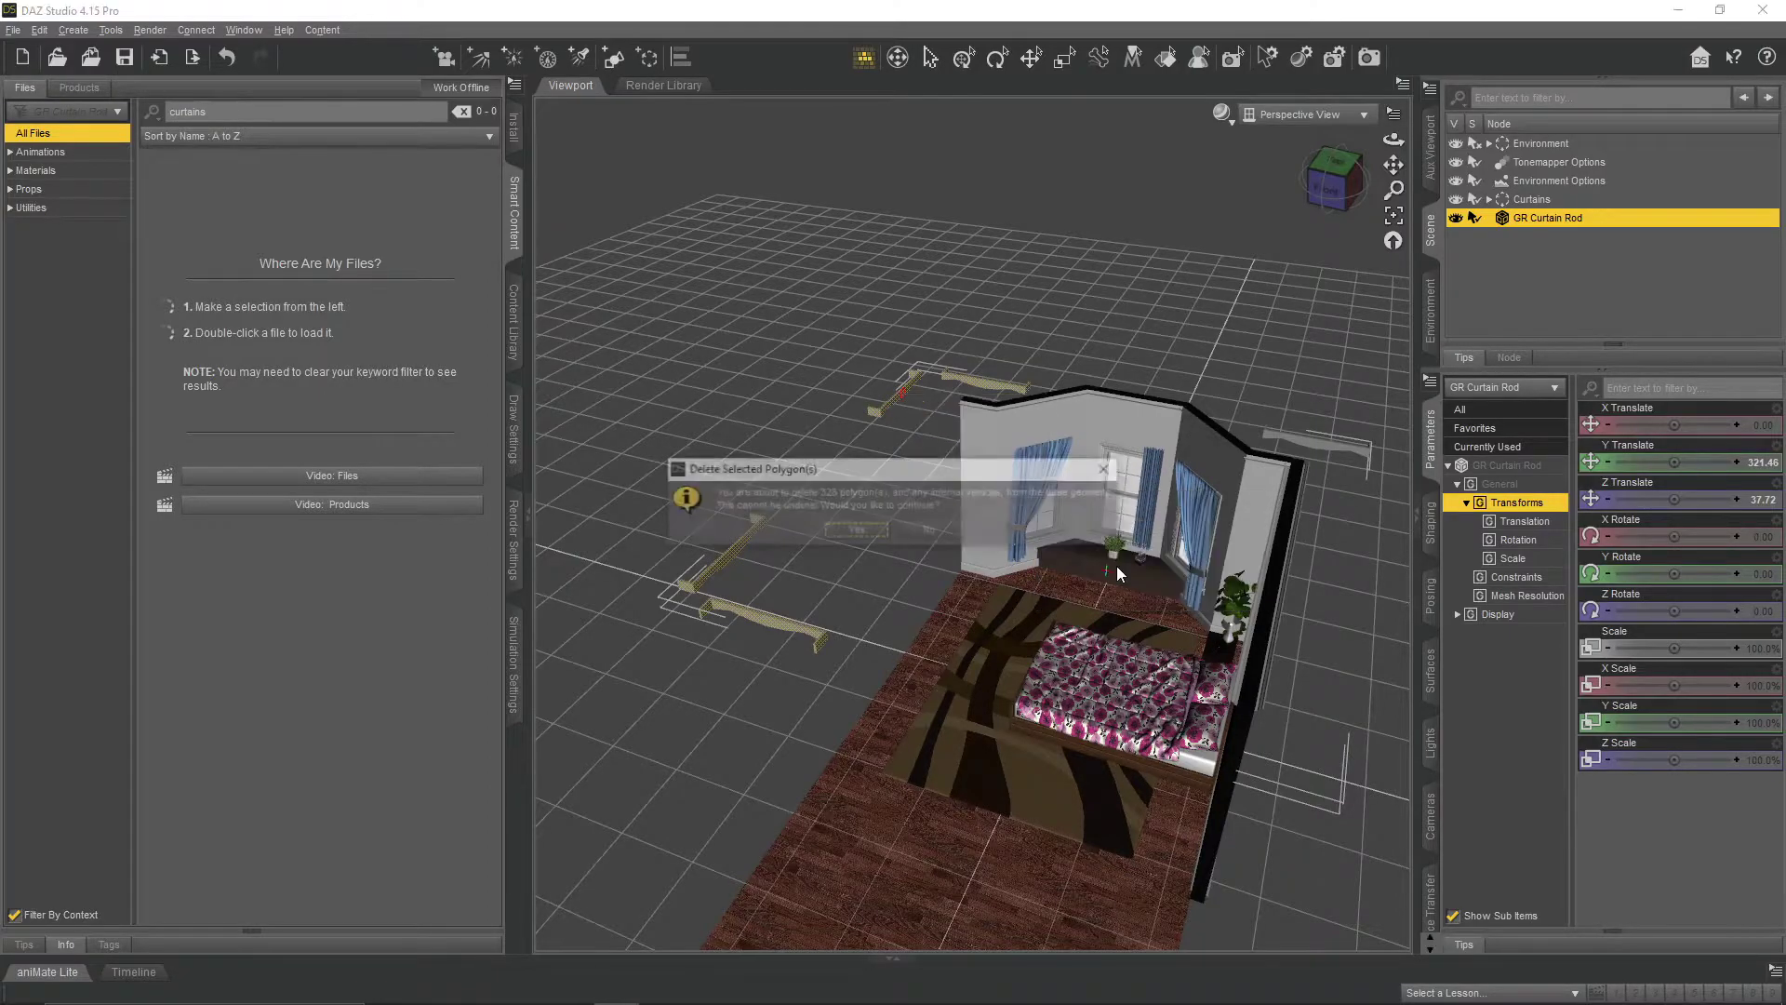
click(855, 531)
key(ctrl+alt+t)
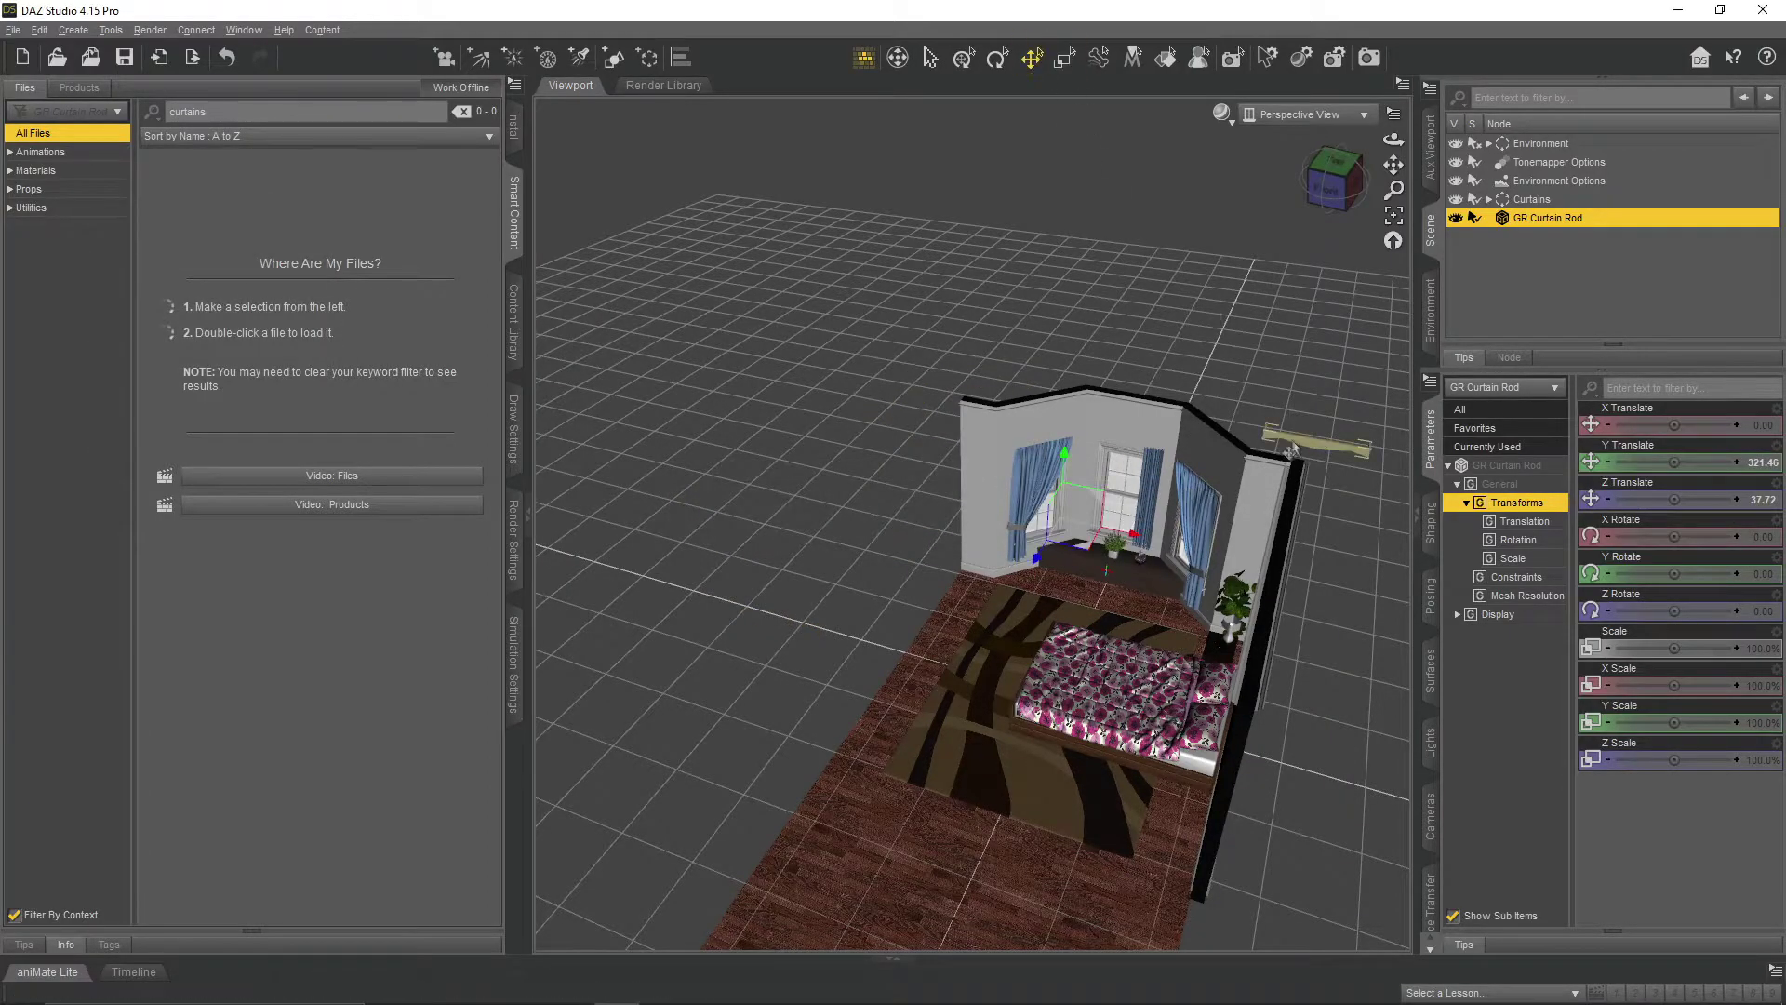
- Move the remaining rod to about X -120 and Y 203.6, and set its Y Rotate to -45
drag(1394, 140, 1469, 132)
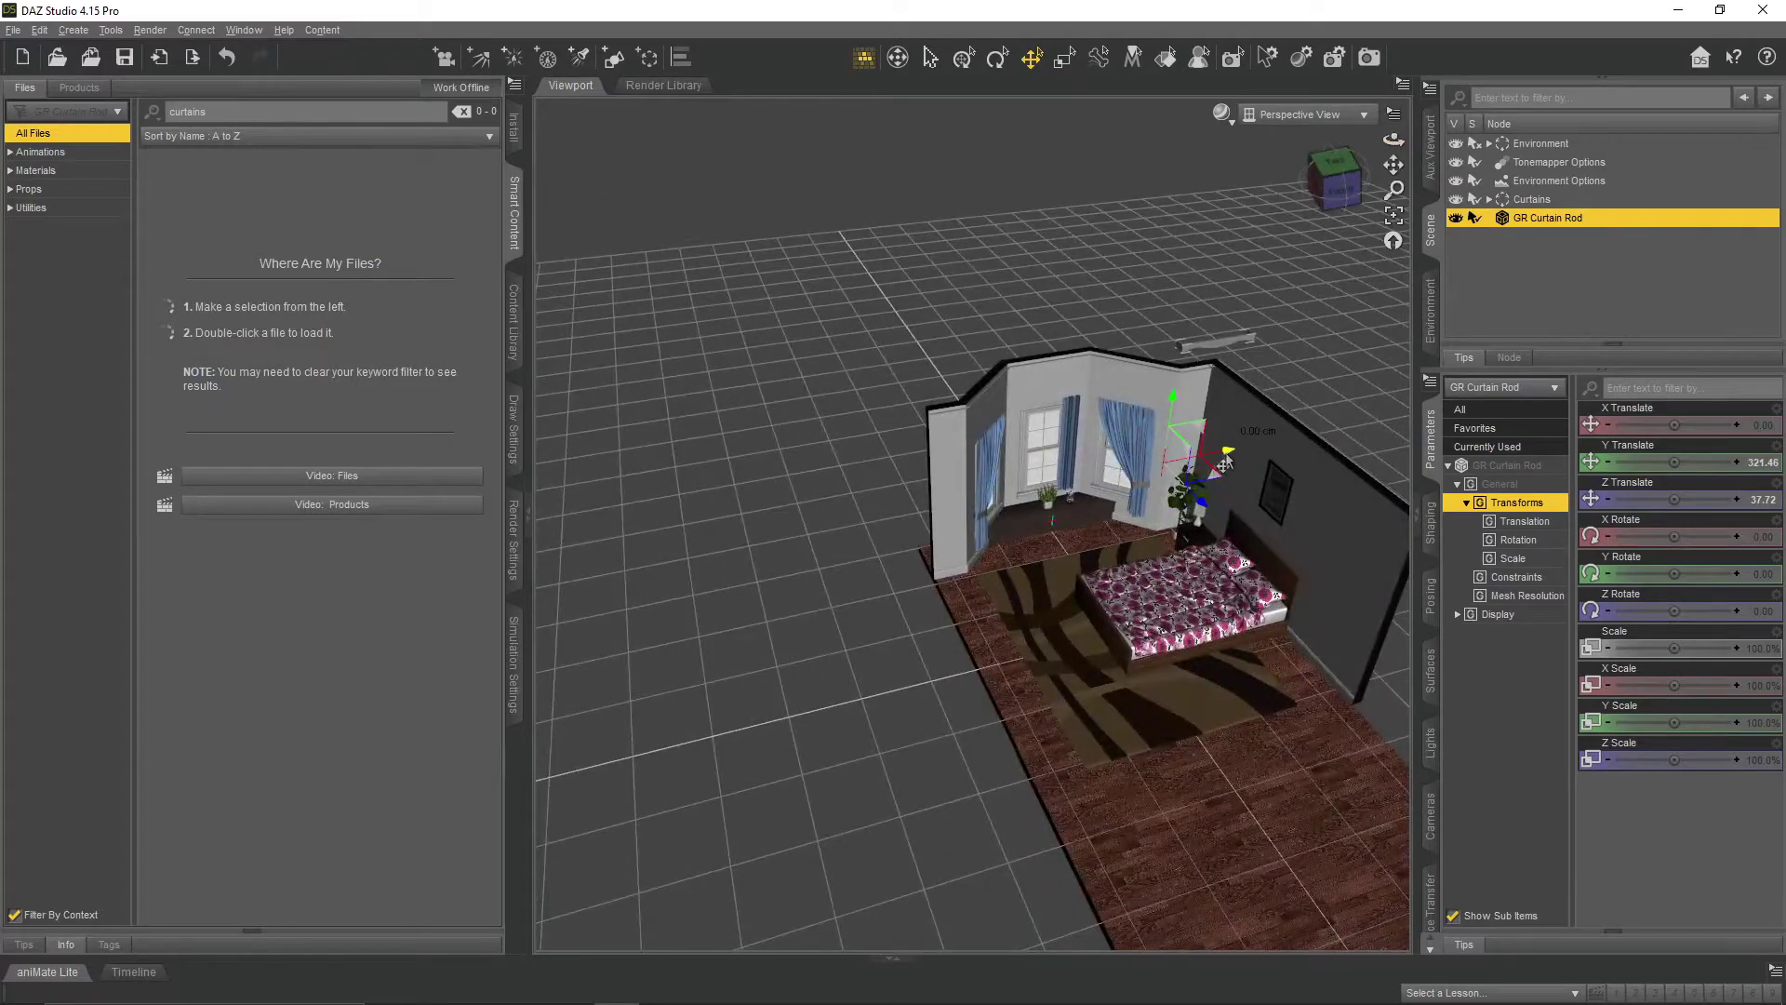
drag(1080, 417, 1080, 459)
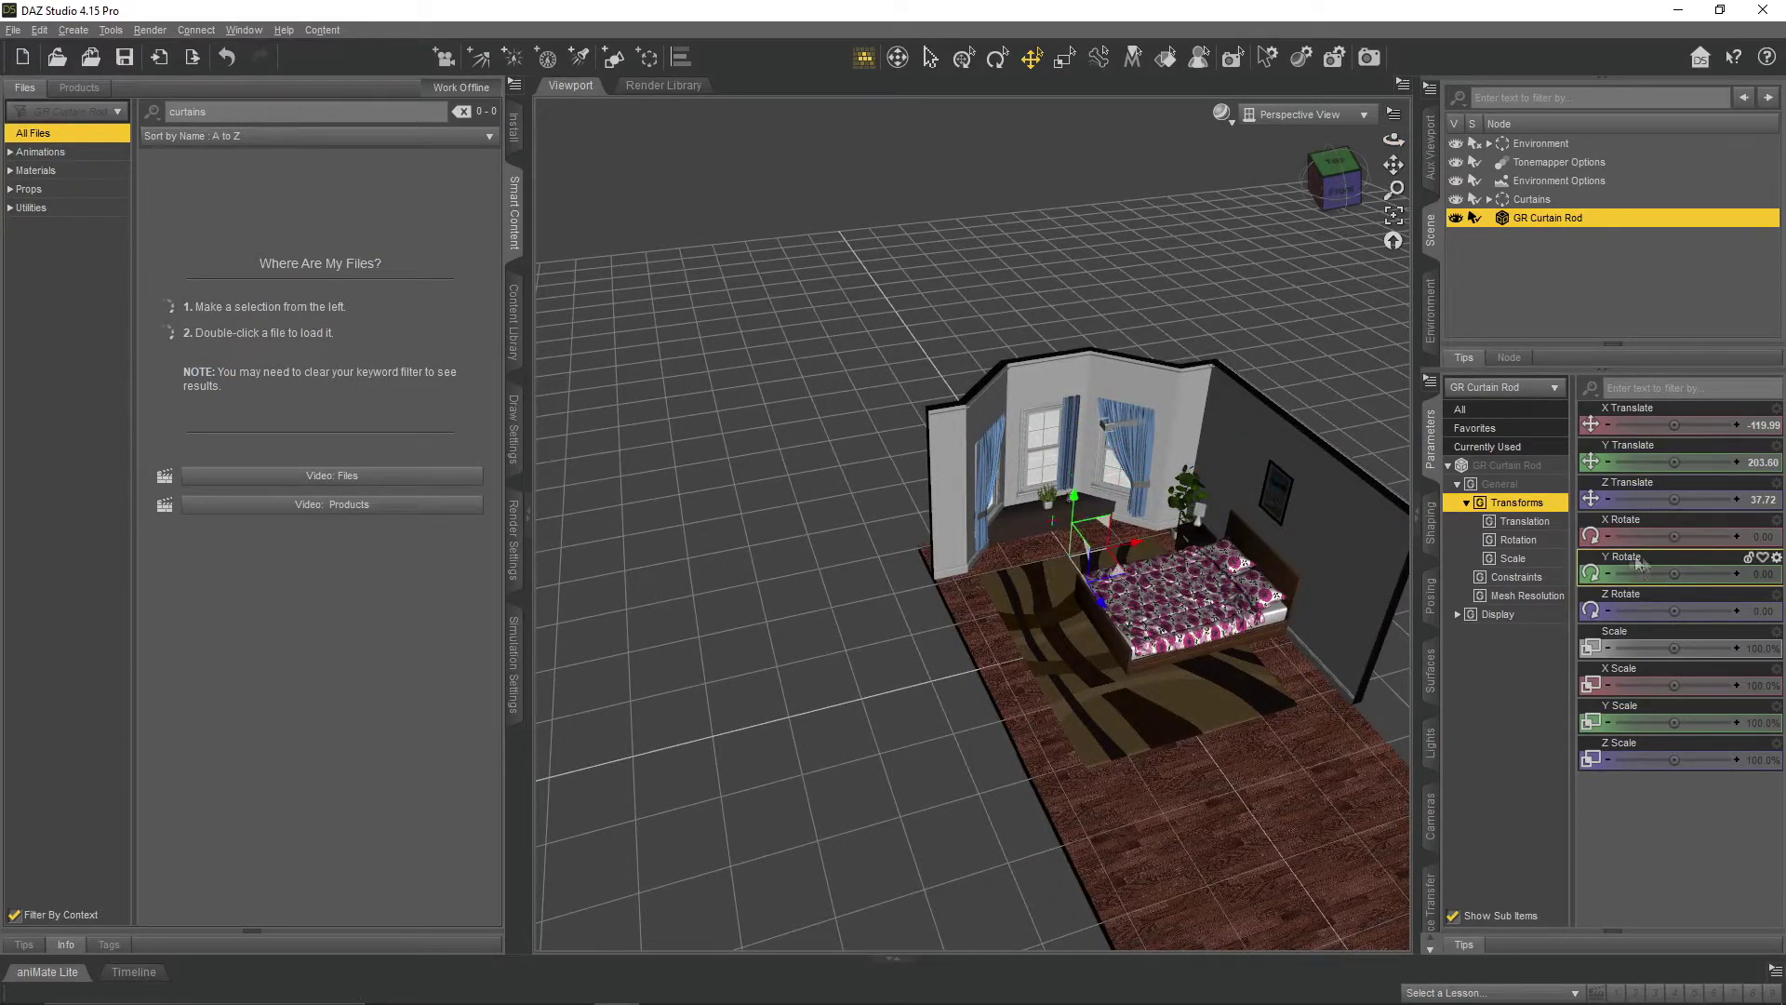
click(1758, 571)
text(-45)
key(Return)
- Move the rotated rod toward the right bay window's curtain, at about X -254.7 and Z -214.9
drag(1140, 576, 832, 544)
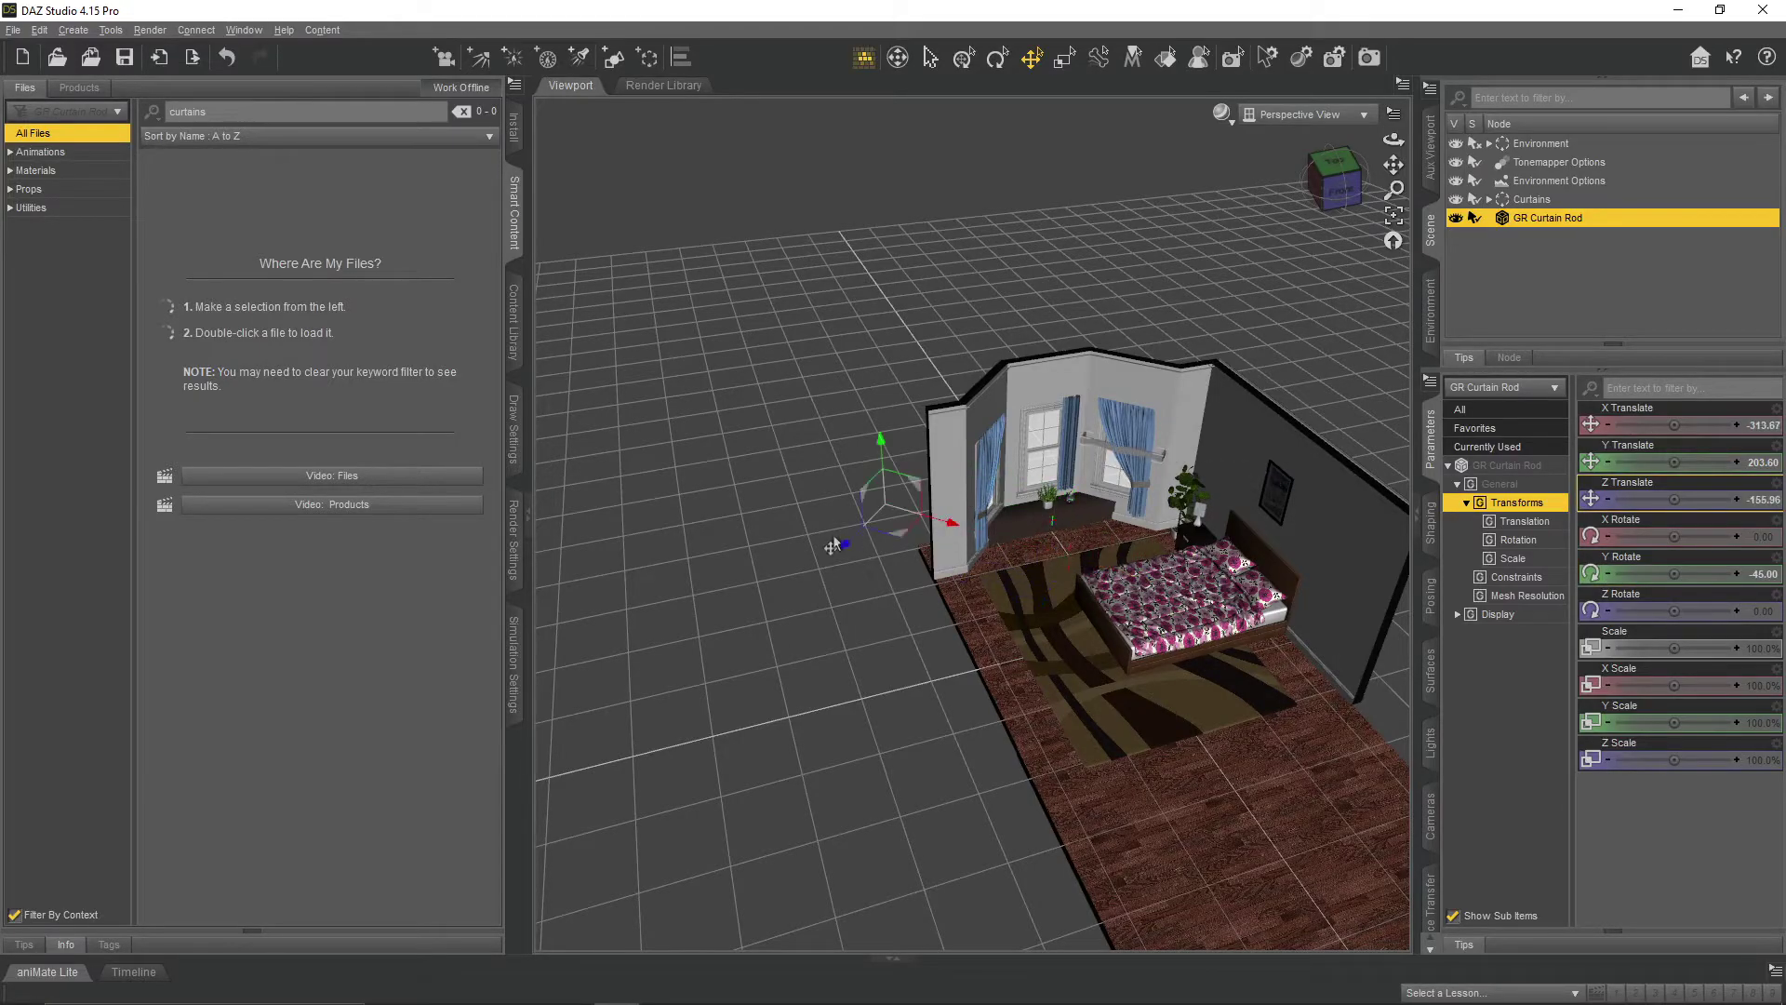
scroll(1193, 450, up, 5)
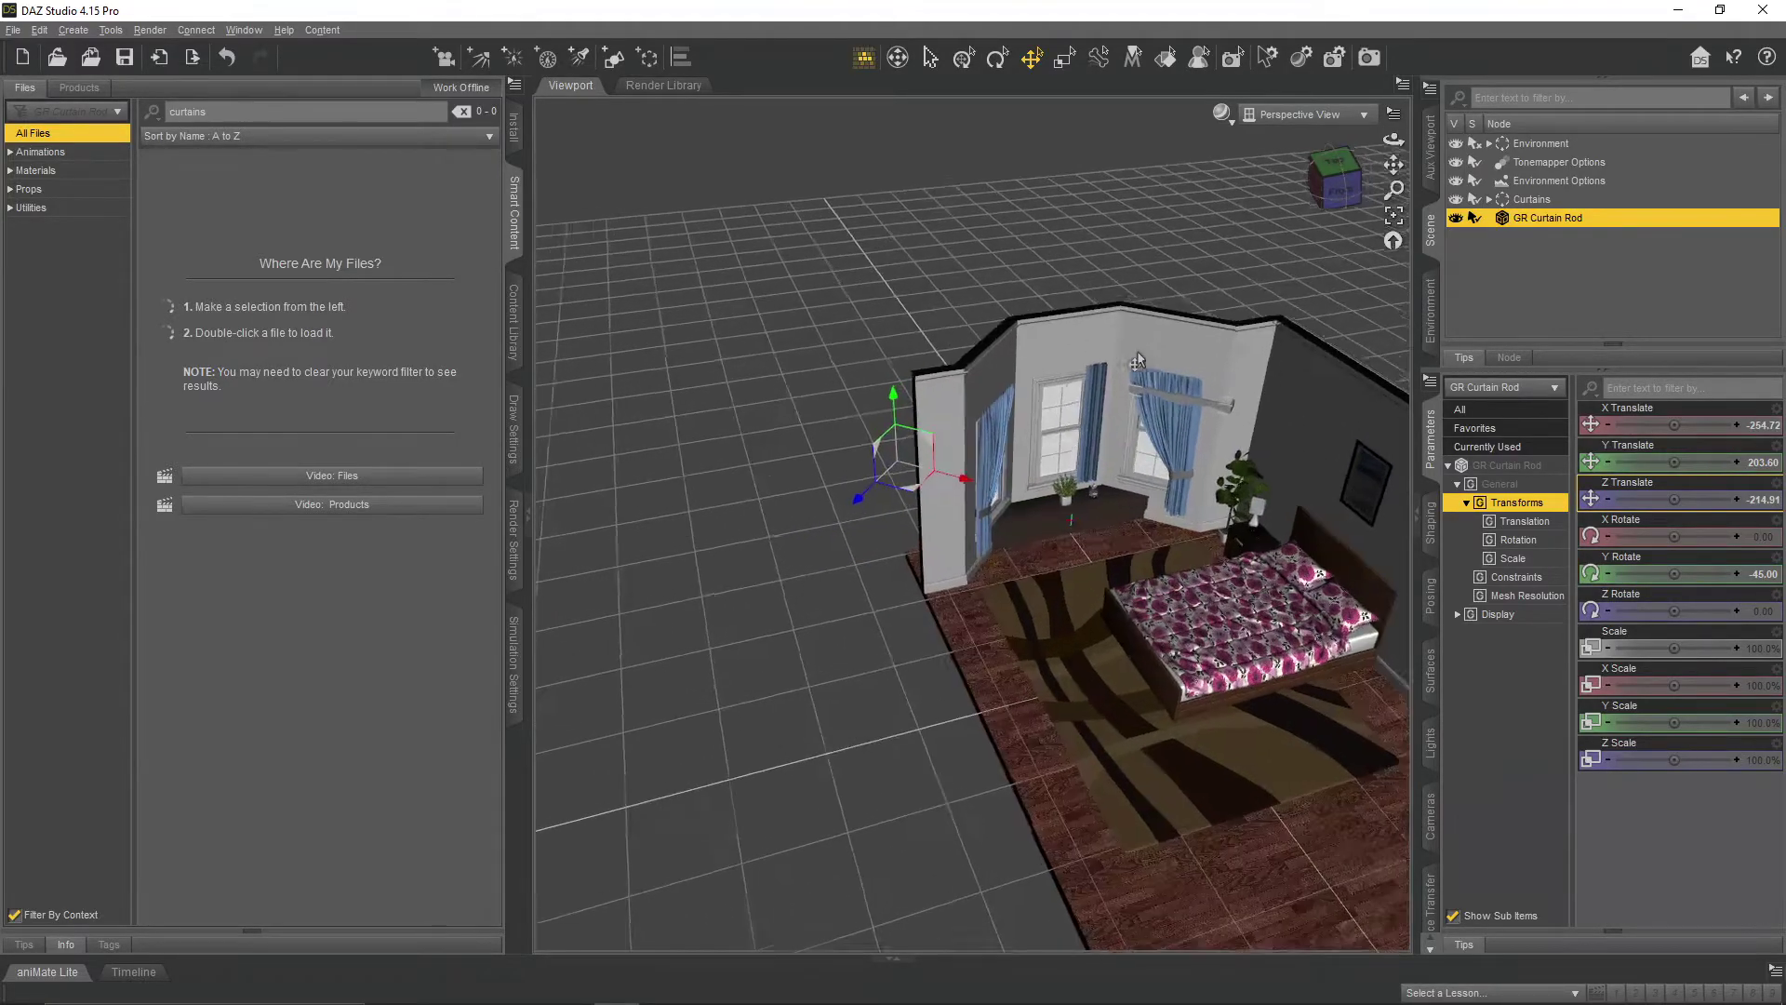
drag(1394, 165, 1298, 340)
scroll(1099, 541, up, 4)
scroll(1099, 541, up, 5)
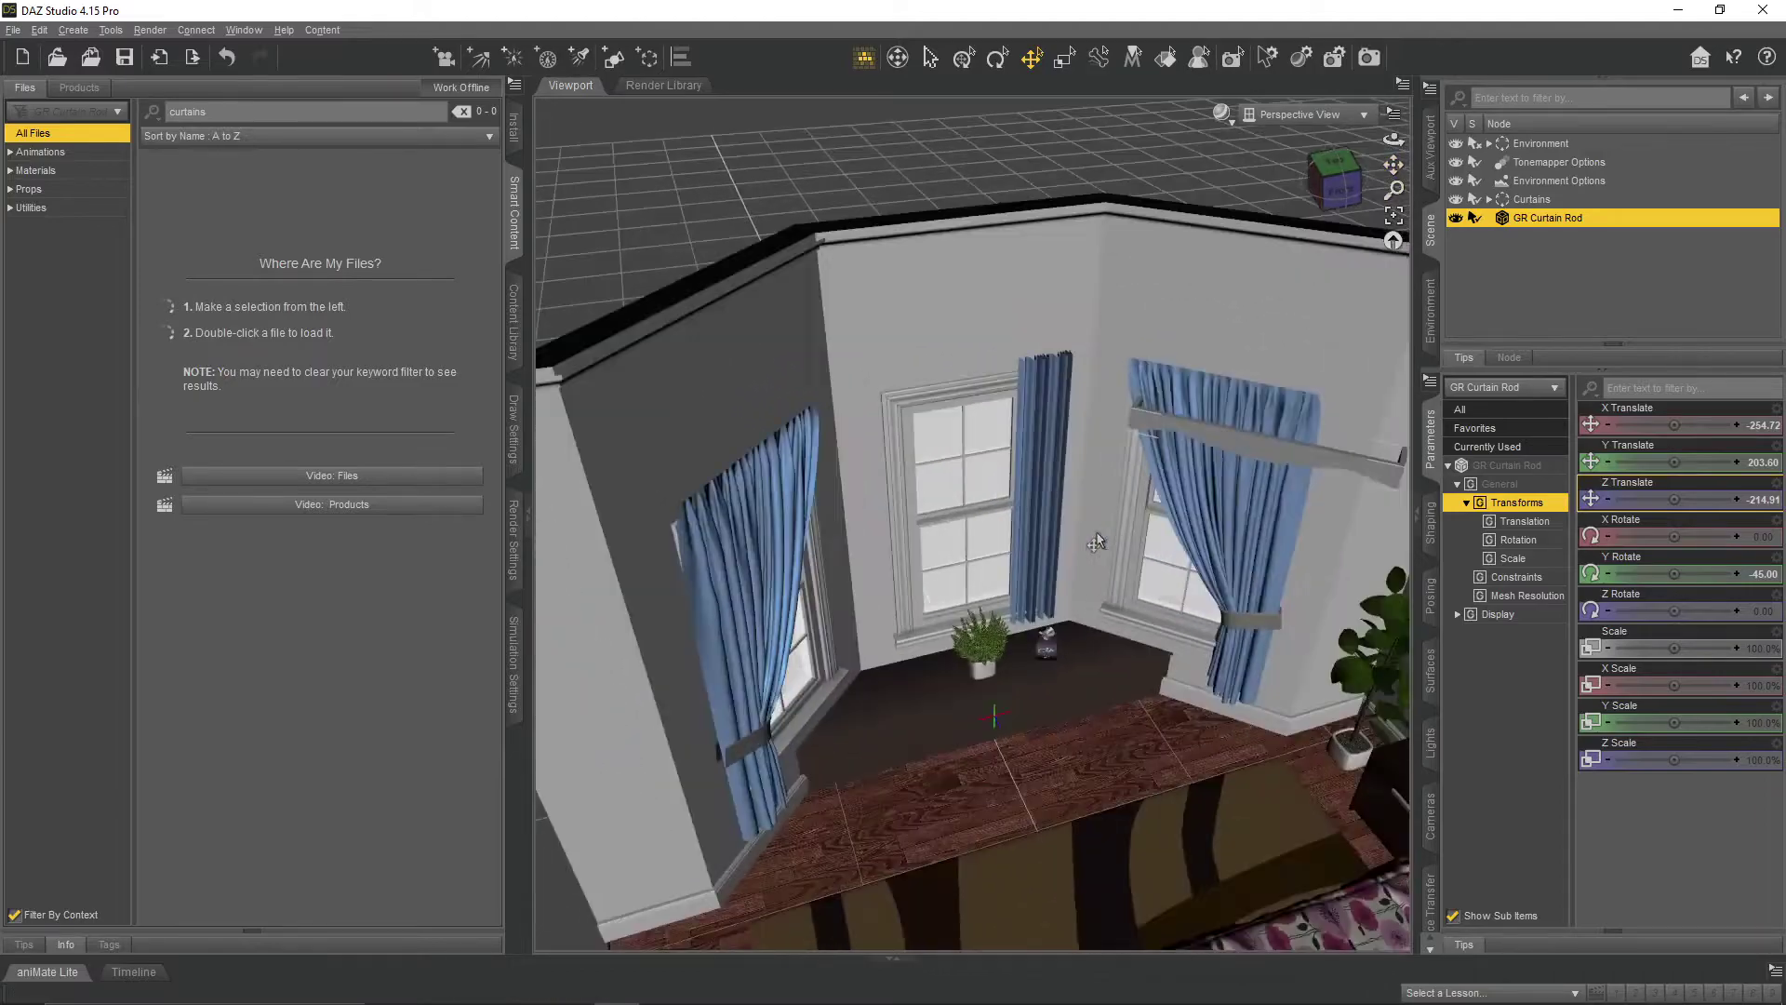
- Fit the rod along the right curtain's top edge at about X -283.7, Y 225.2 and Z -258.7
drag(1393, 164, 1307, 241)
drag(1675, 425, 1690, 425)
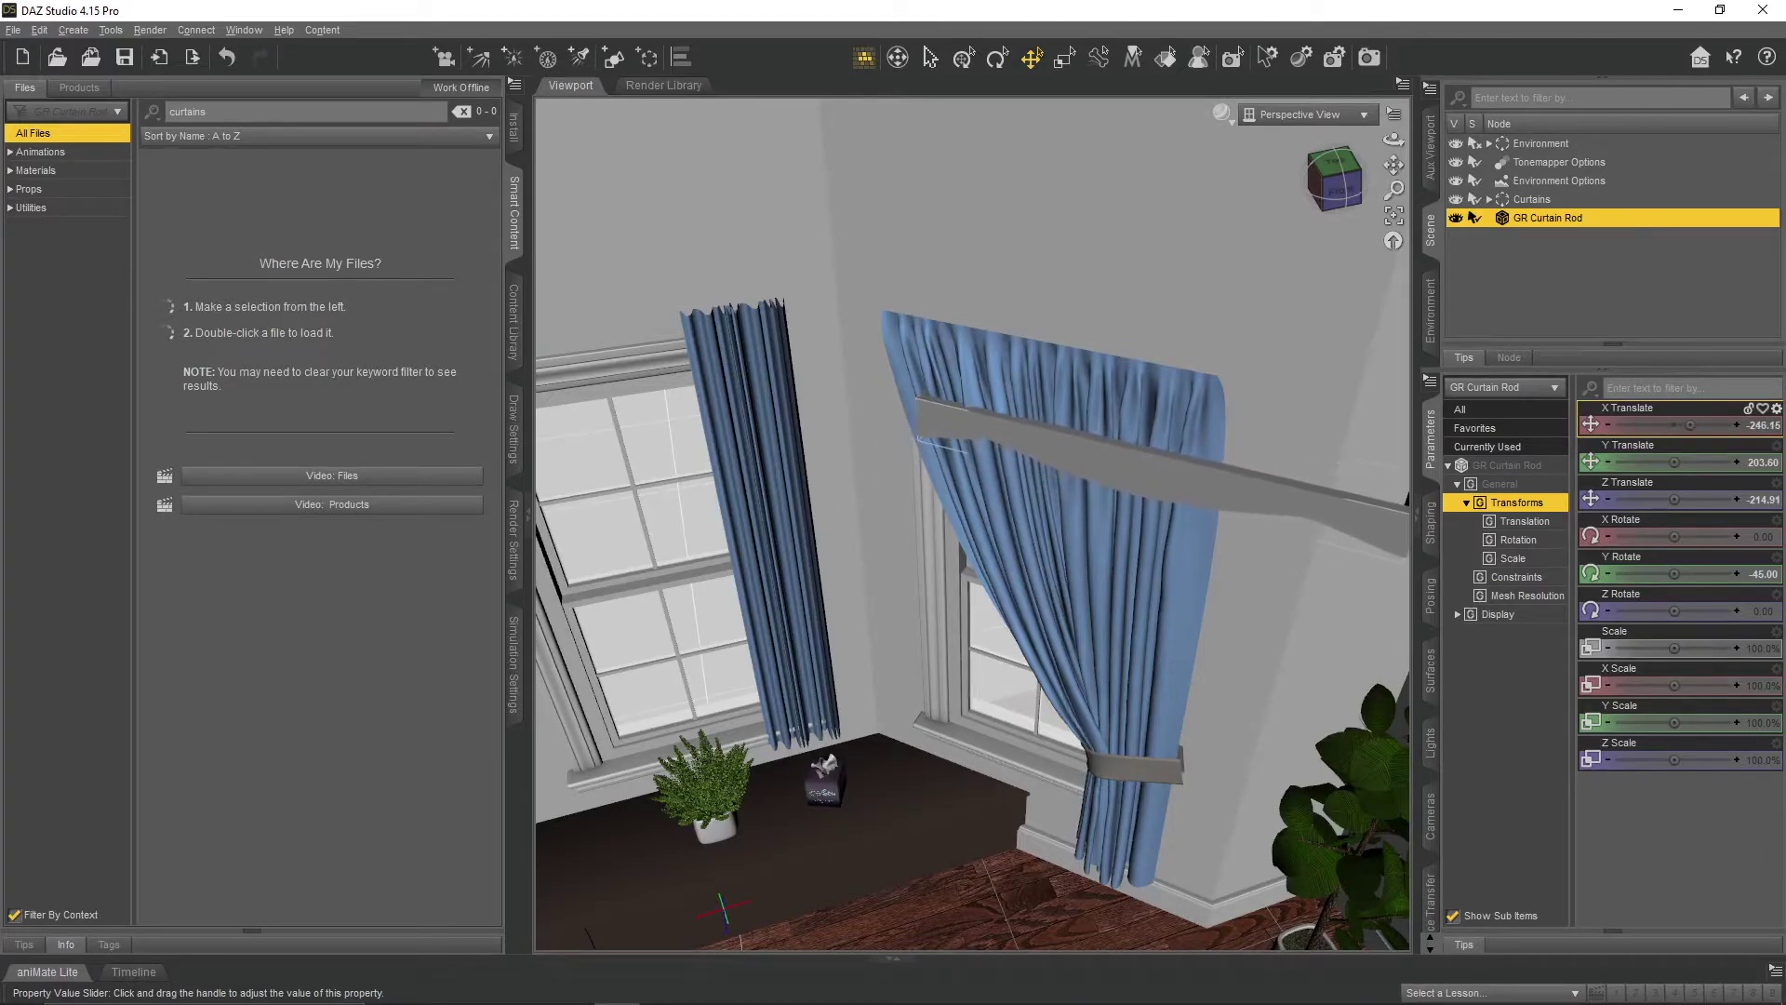
drag(1699, 500, 1650, 500)
drag(1702, 425, 1693, 463)
scroll(1105, 380, down, 3)
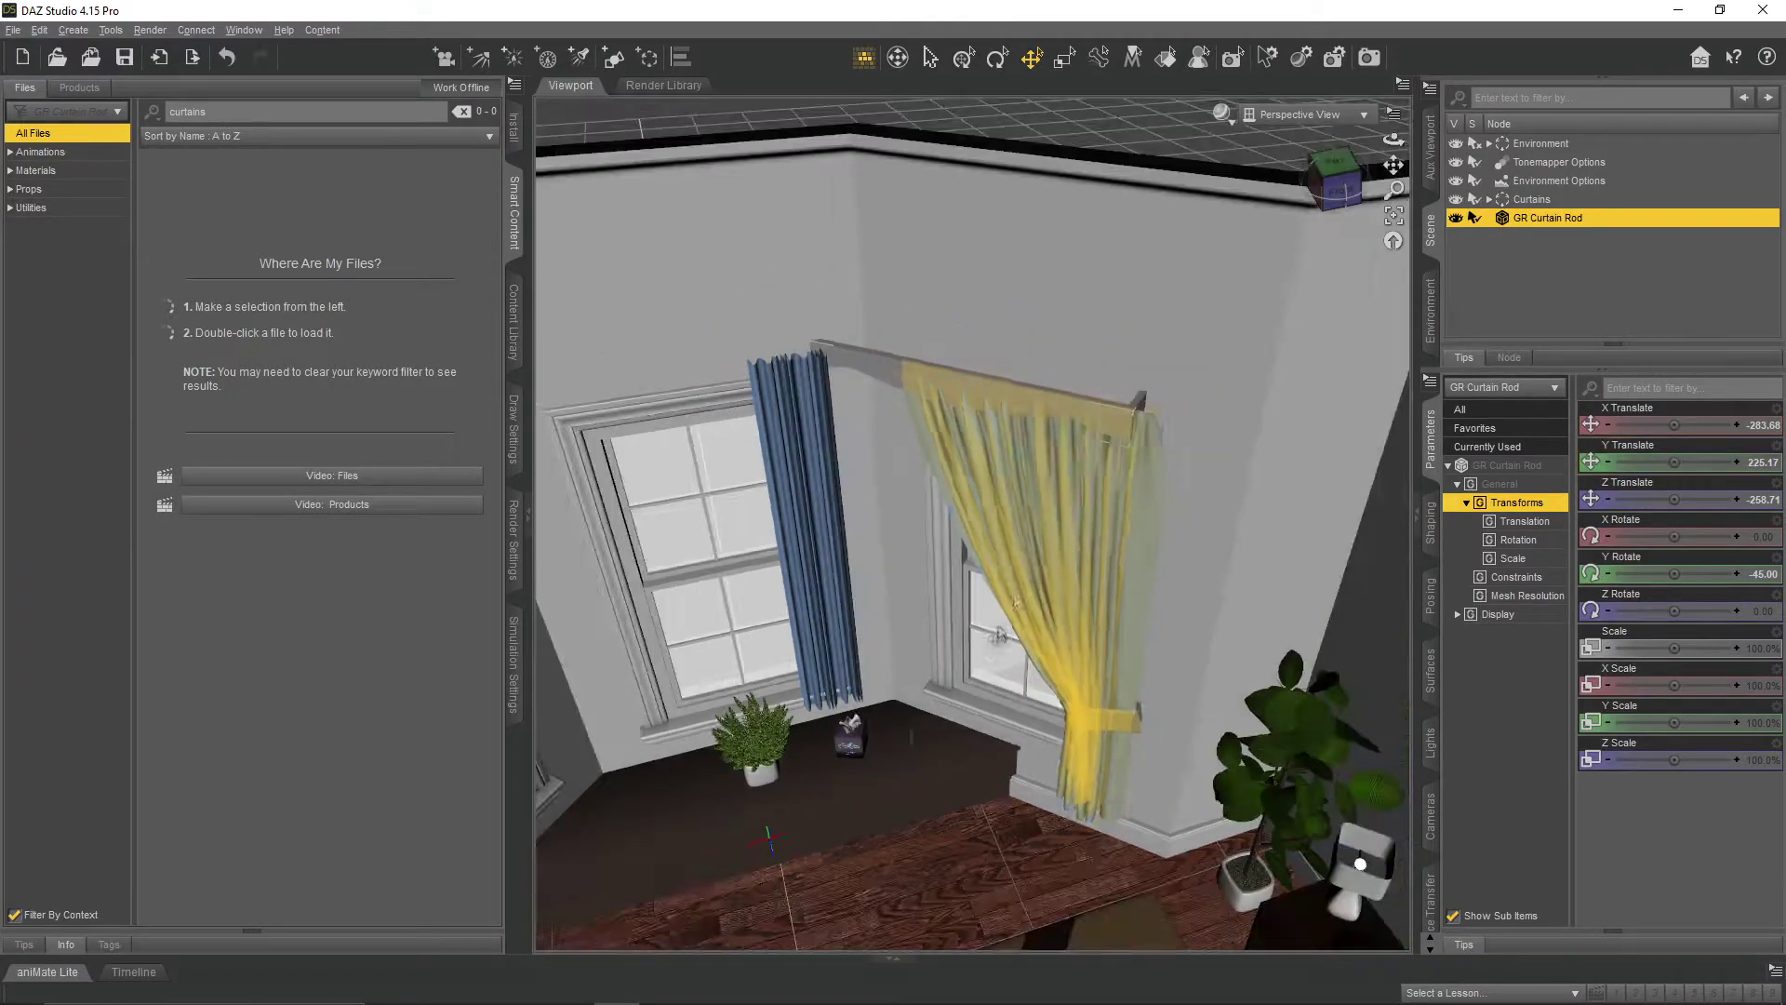
- Scale the curtain rod to 90% and move it over the right bay window's curtain, at about X -230.2 and Z -239.5
scroll(986, 665, down, 5)
drag(1393, 165, 1544, 102)
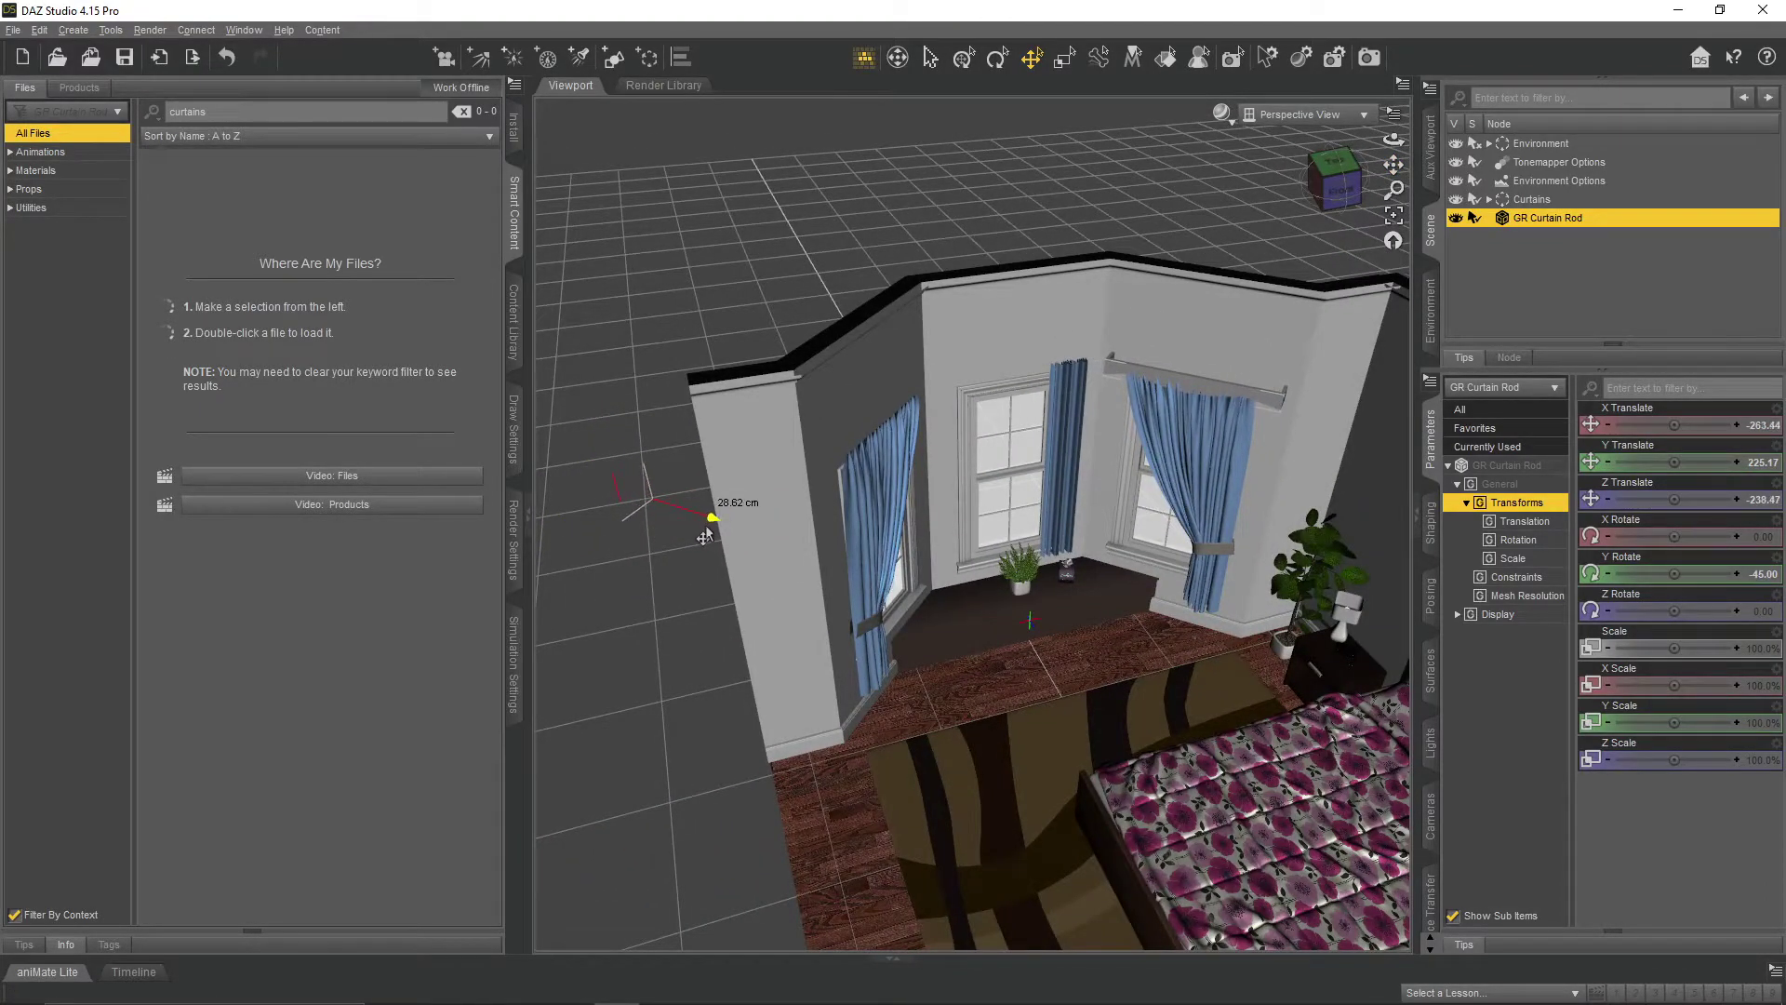
text(90)
key(Return)
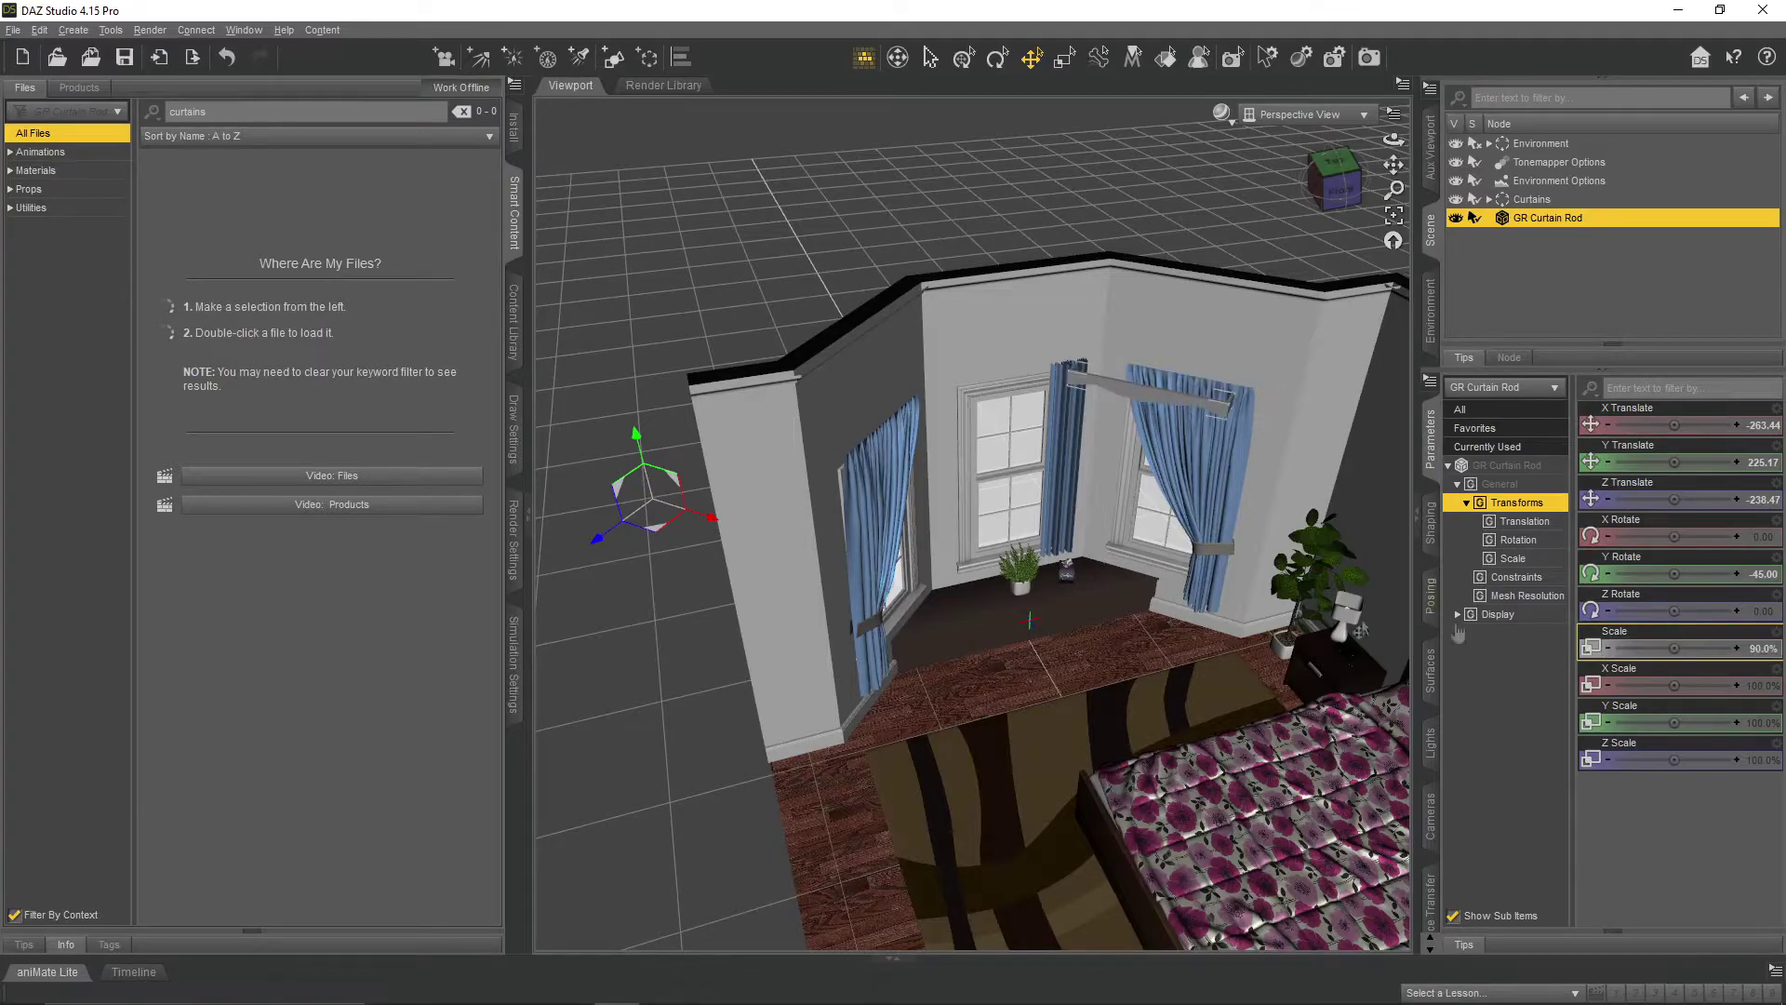
drag(660, 548, 714, 523)
scroll(1267, 331, up, 5)
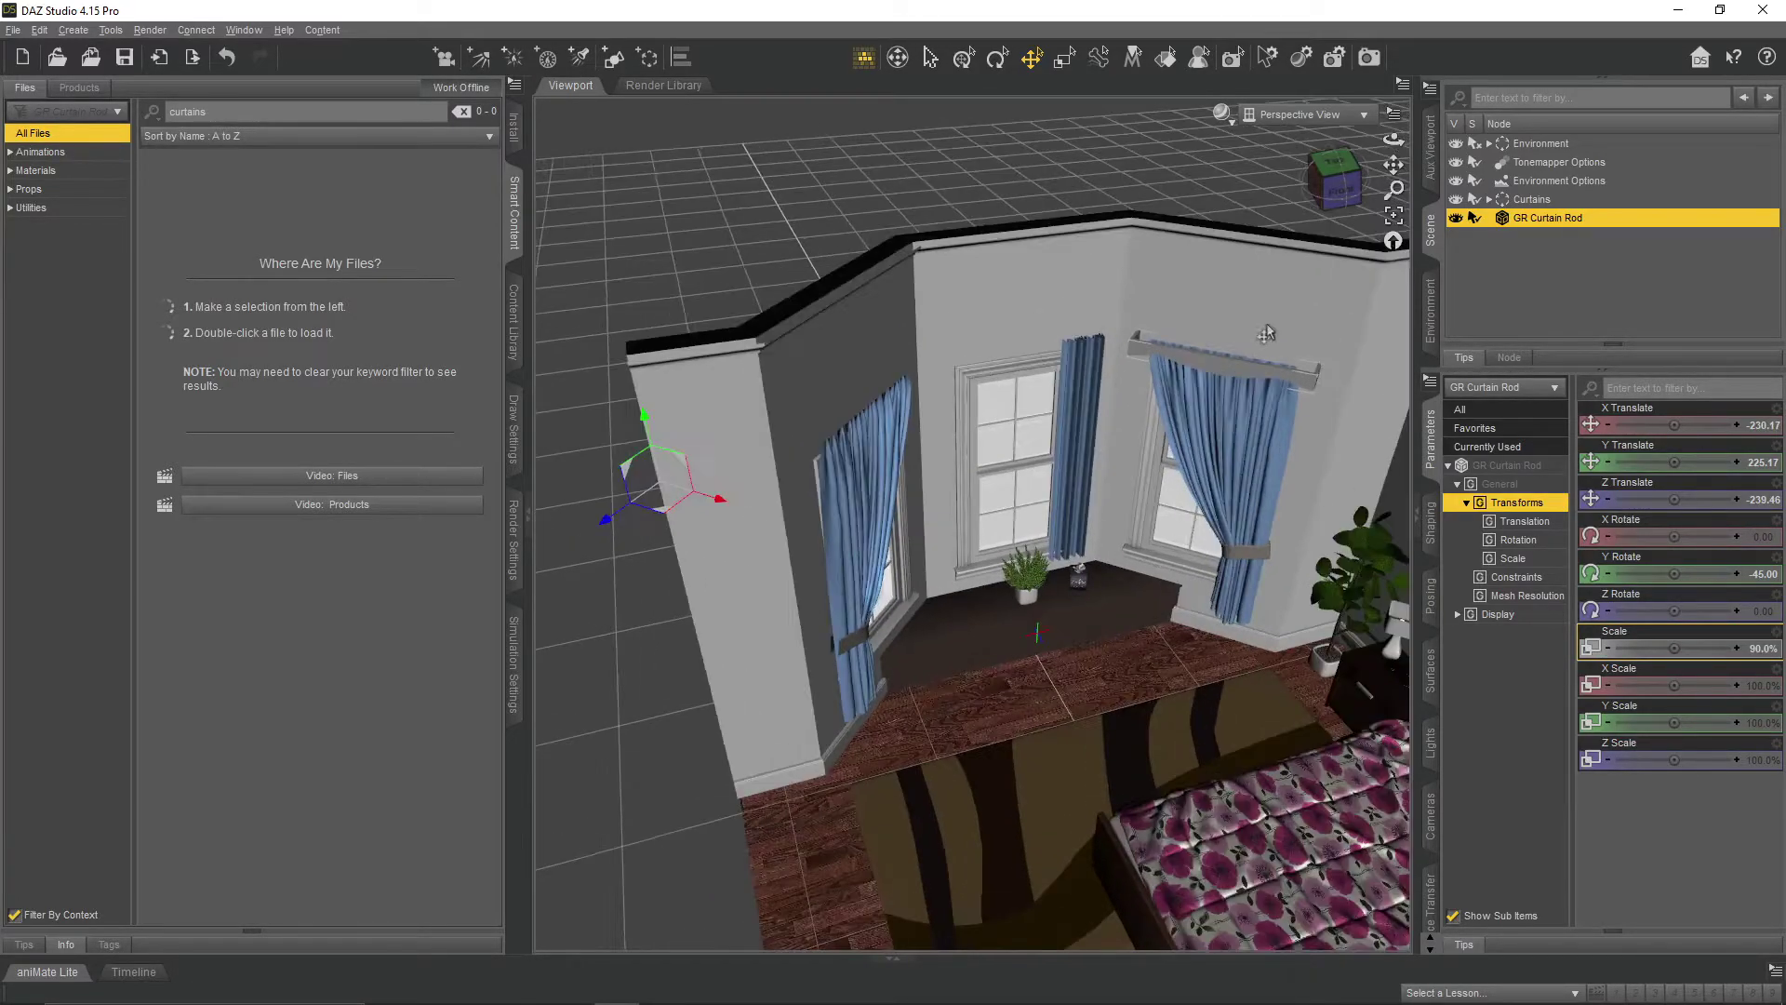
- Raise the rod to the top edge of the right curtain, at about X -230.1, Y 232.5 and Z -239.5
mouse_move(1393, 165)
mouse_down()
mouse_move(1374, 194)
mouse_move(1392, 132)
mouse_up()
scroll(1375, 194, up, 3)
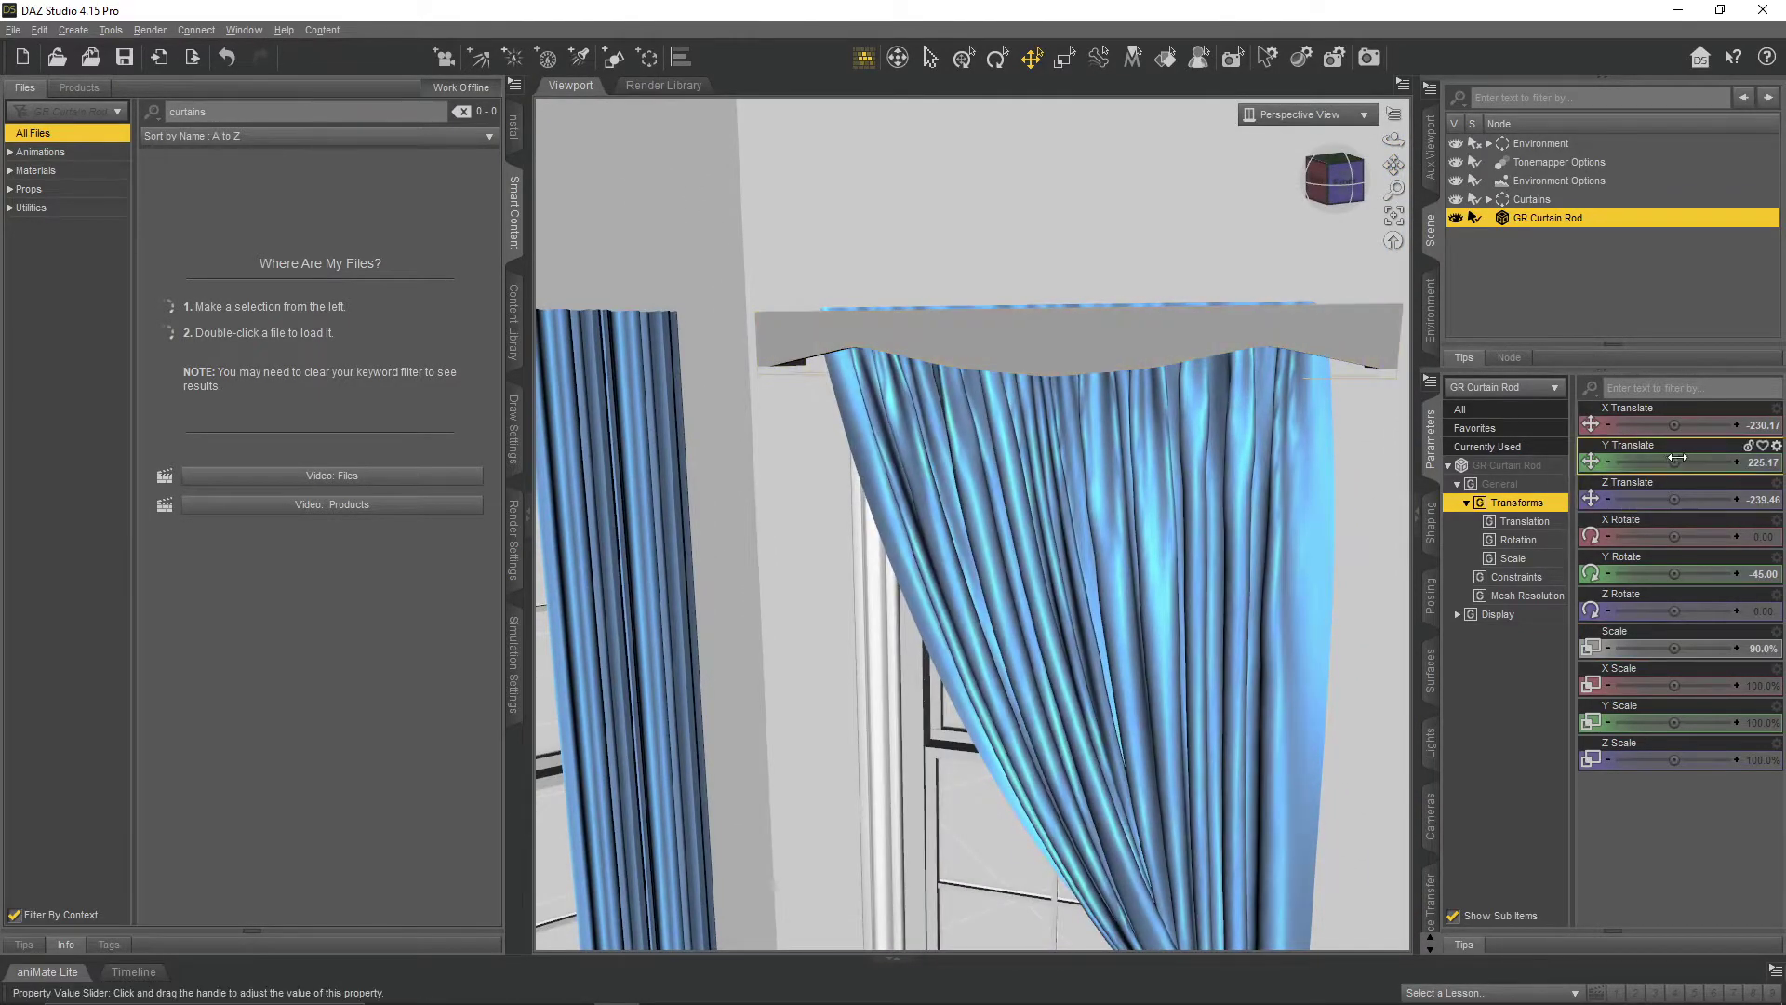
scroll(1070, 520, down, 6)
scroll(1246, 358, down, 3)
drag(1393, 166, 1432, 167)
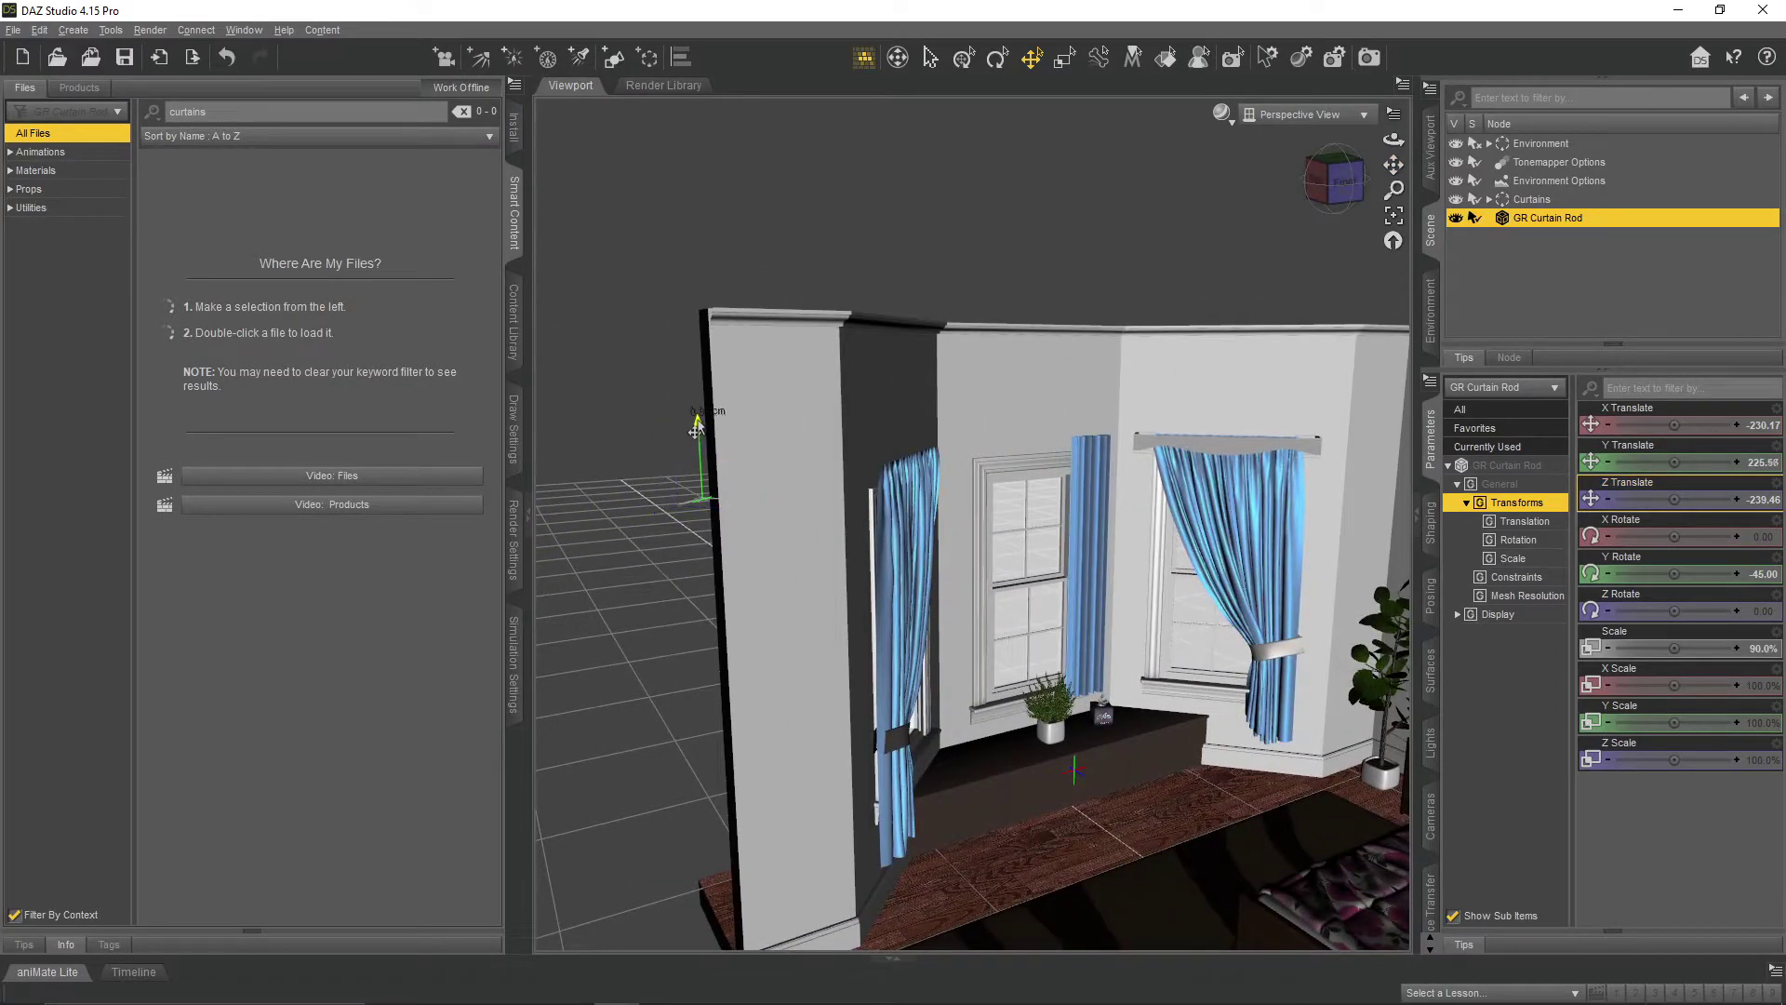
click(1241, 260)
drag(1393, 136, 1363, 270)
click(804, 350)
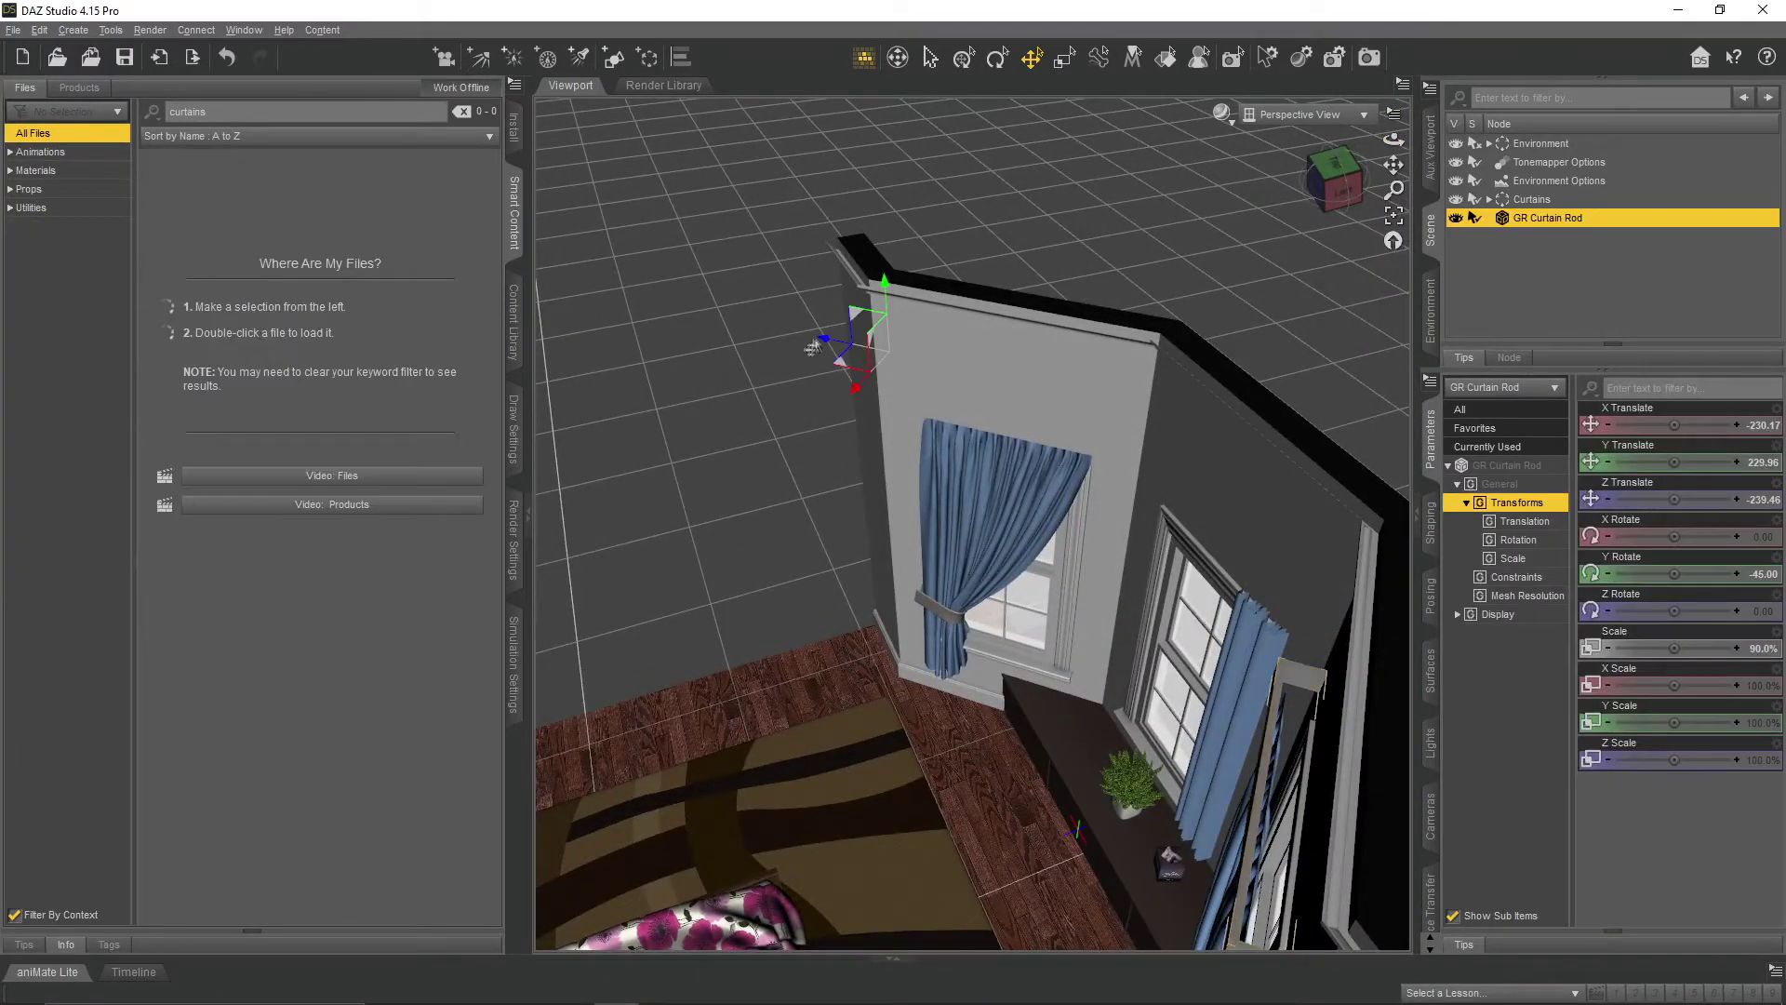
drag(820, 344, 820, 345)
drag(1394, 140, 1288, 65)
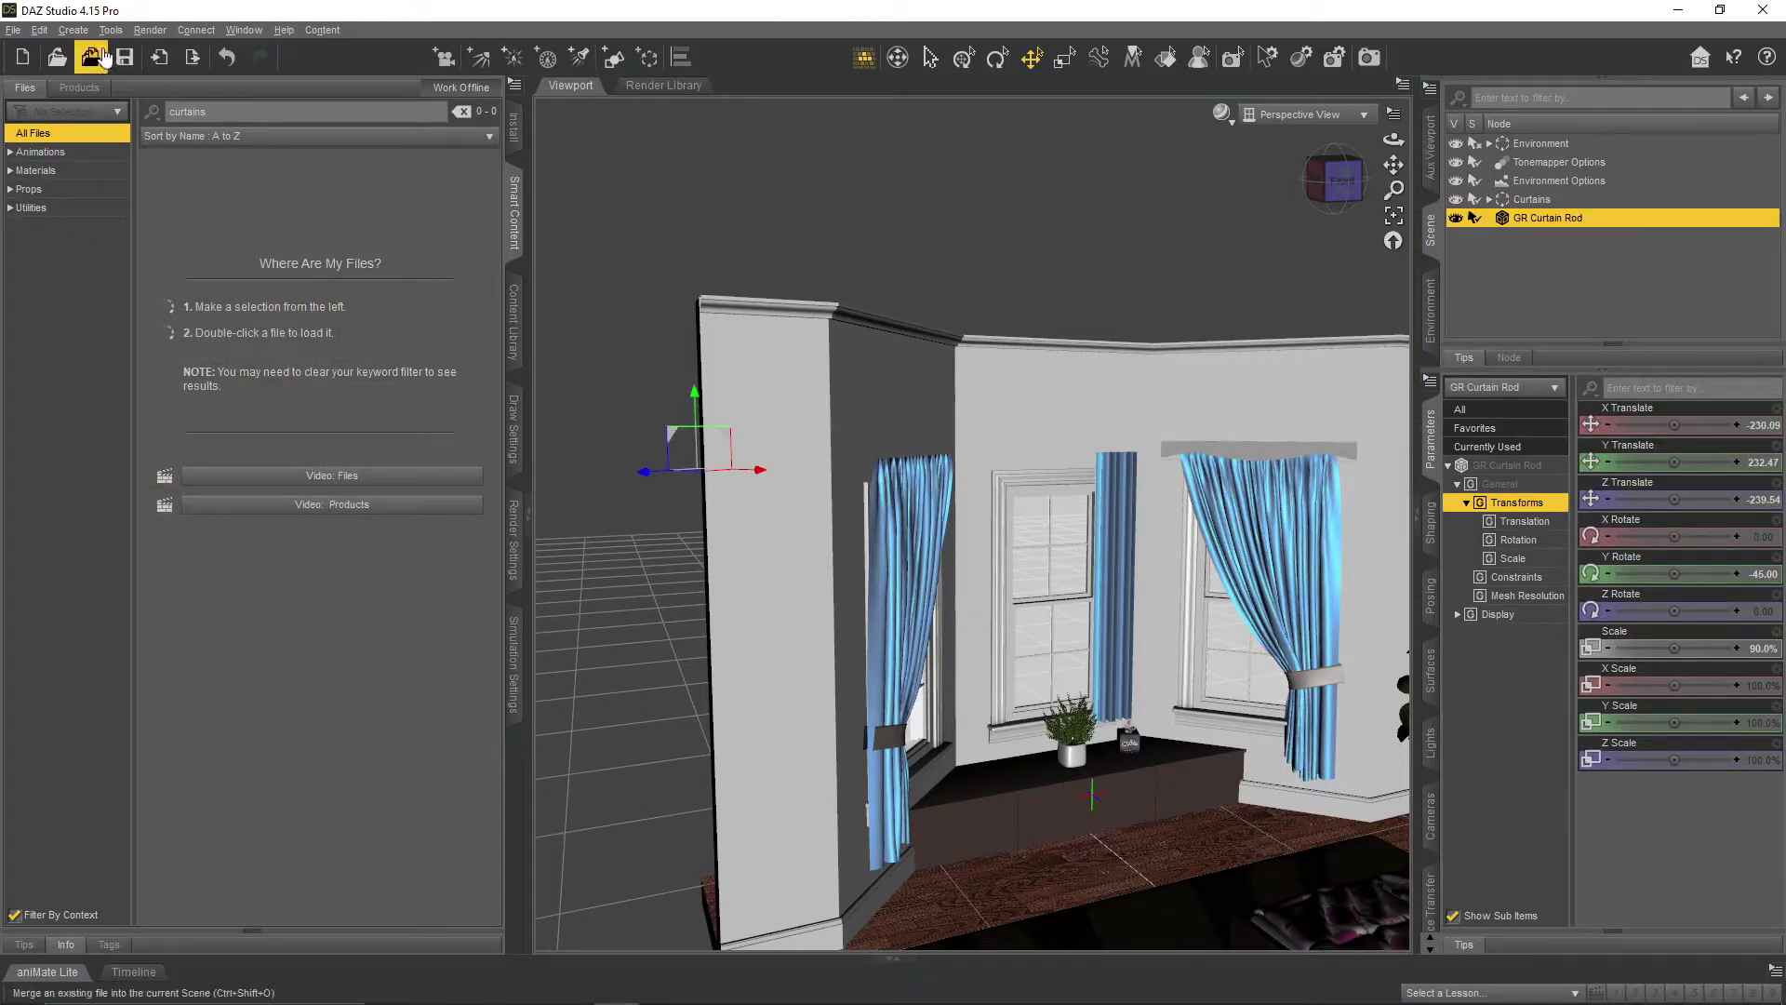
- Create a node instance of the GR Curtain Rod
click(111, 30)
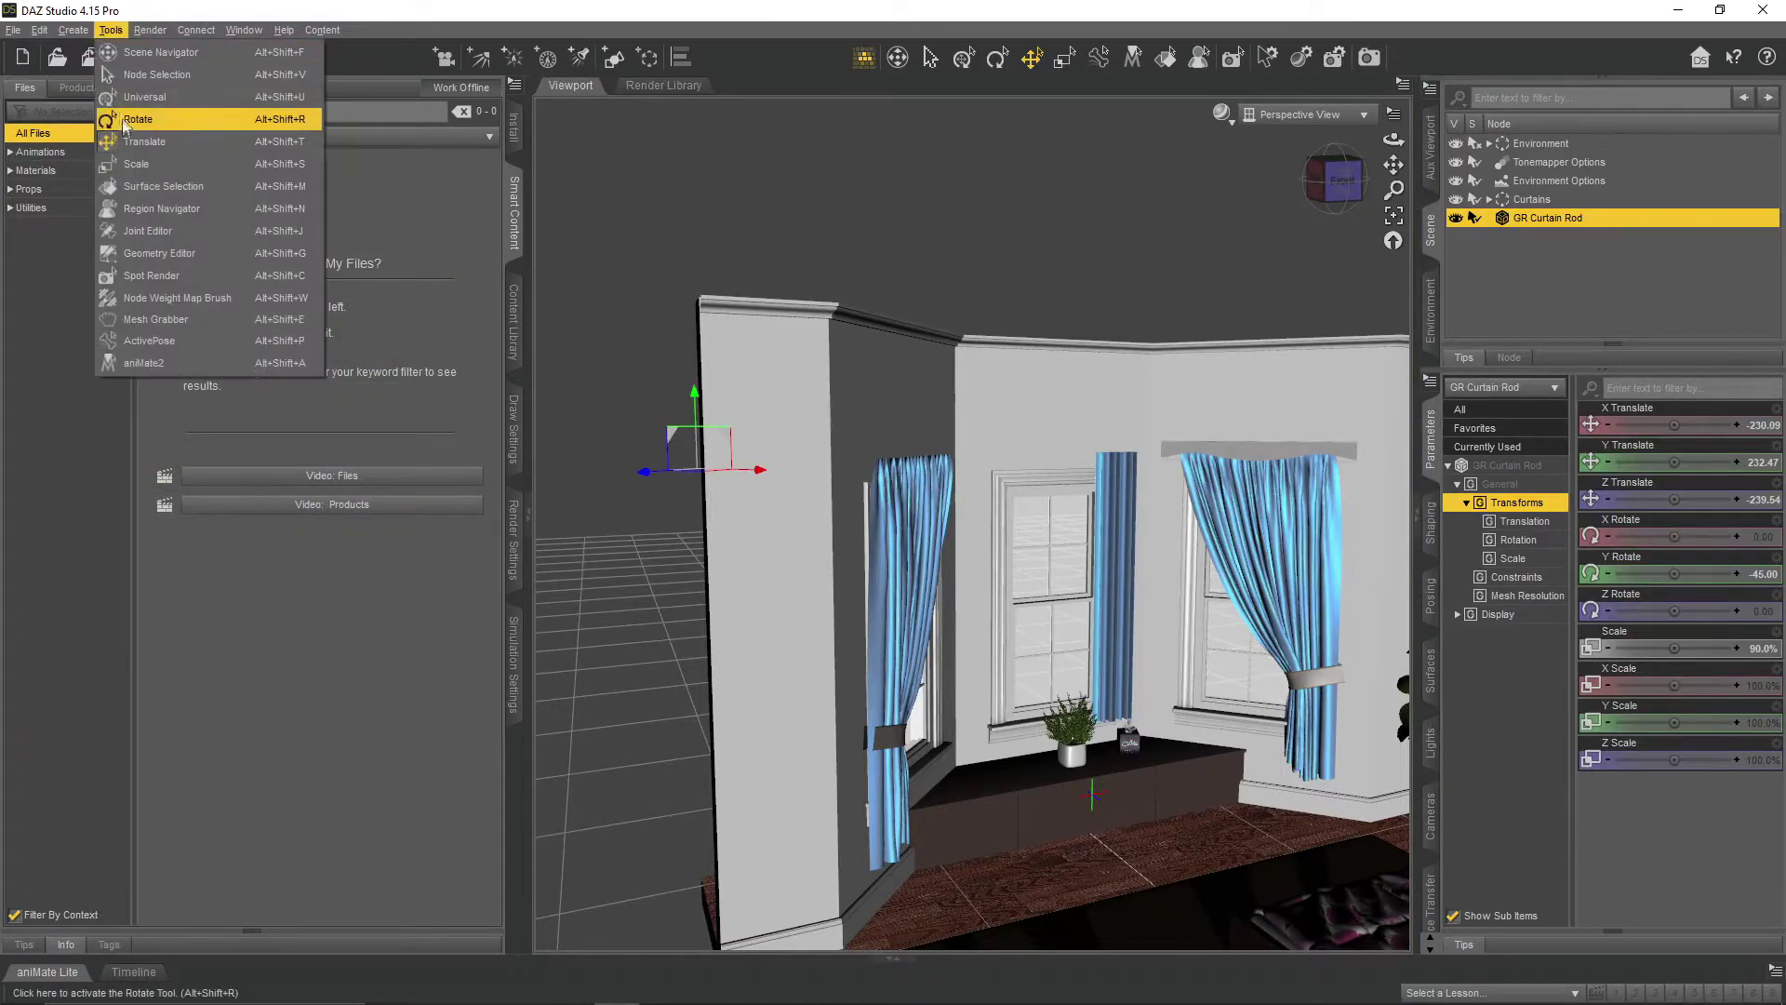
click(125, 241)
click(913, 540)
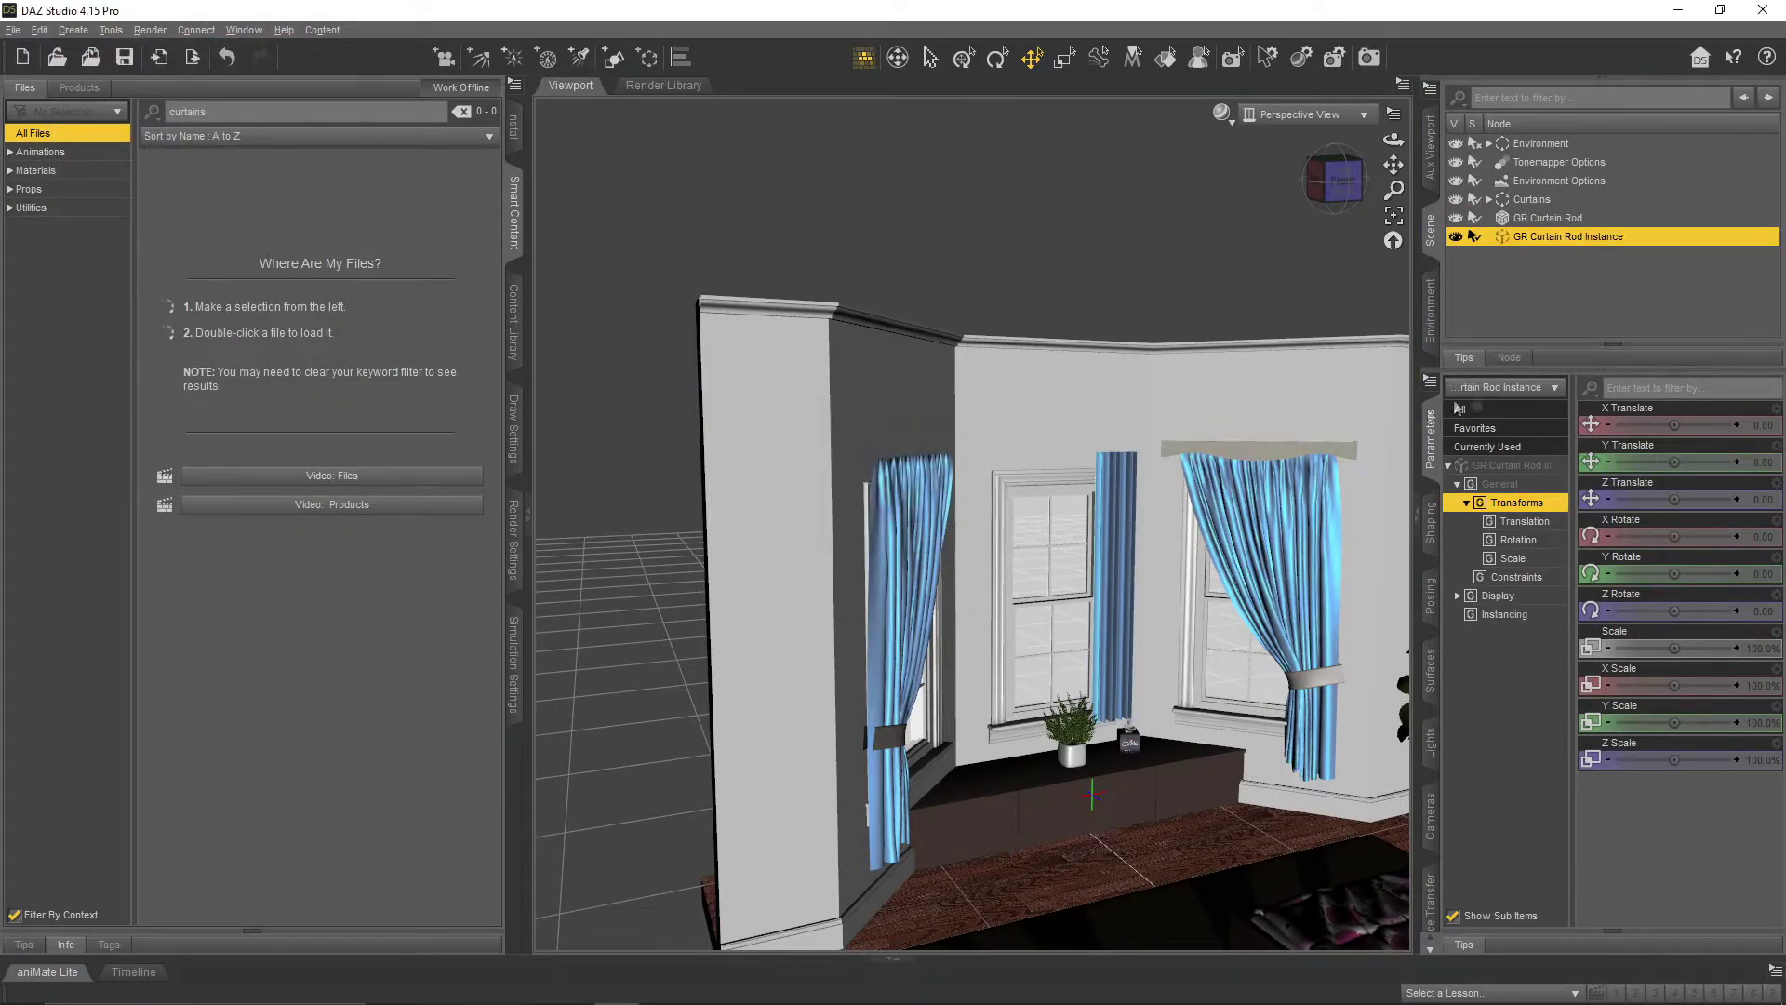
- Copy the original rod's transforms to the instance and move it off the original, to about X -285.6 and Z -192.7
scroll(1237, 521, down, 3)
drag(1393, 140, 1336, 126)
click(1565, 217)
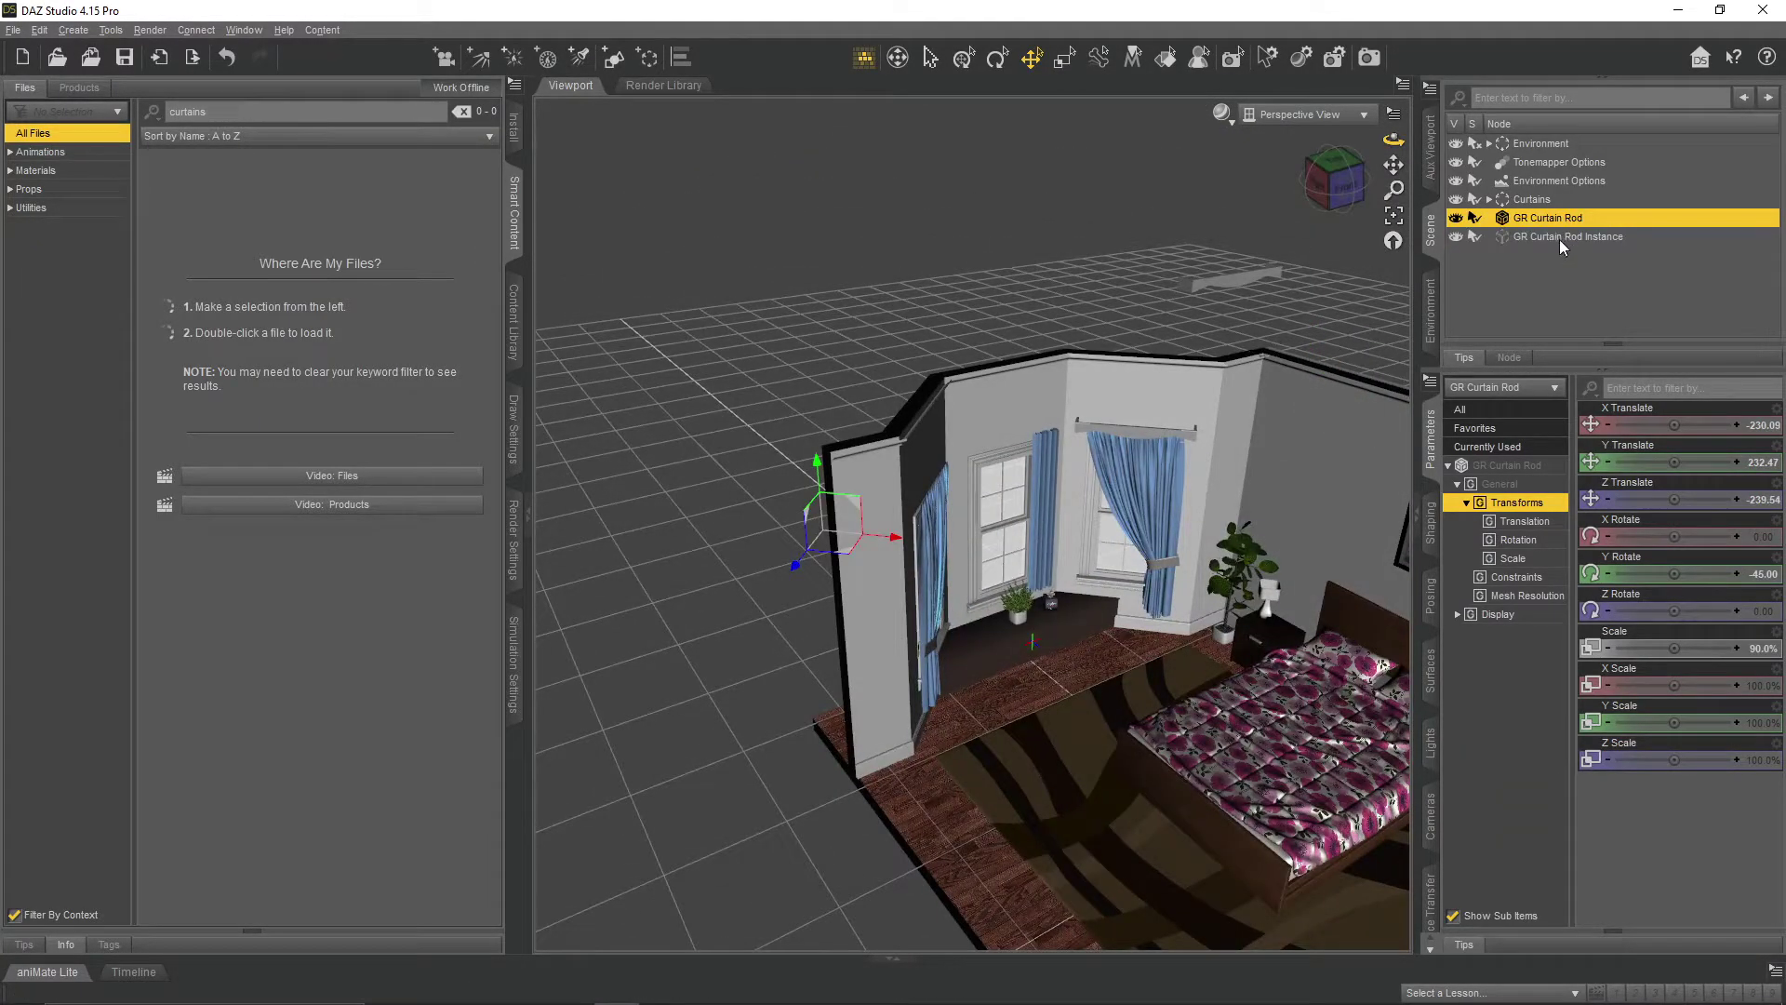
click(1559, 238)
drag(826, 558, 795, 600)
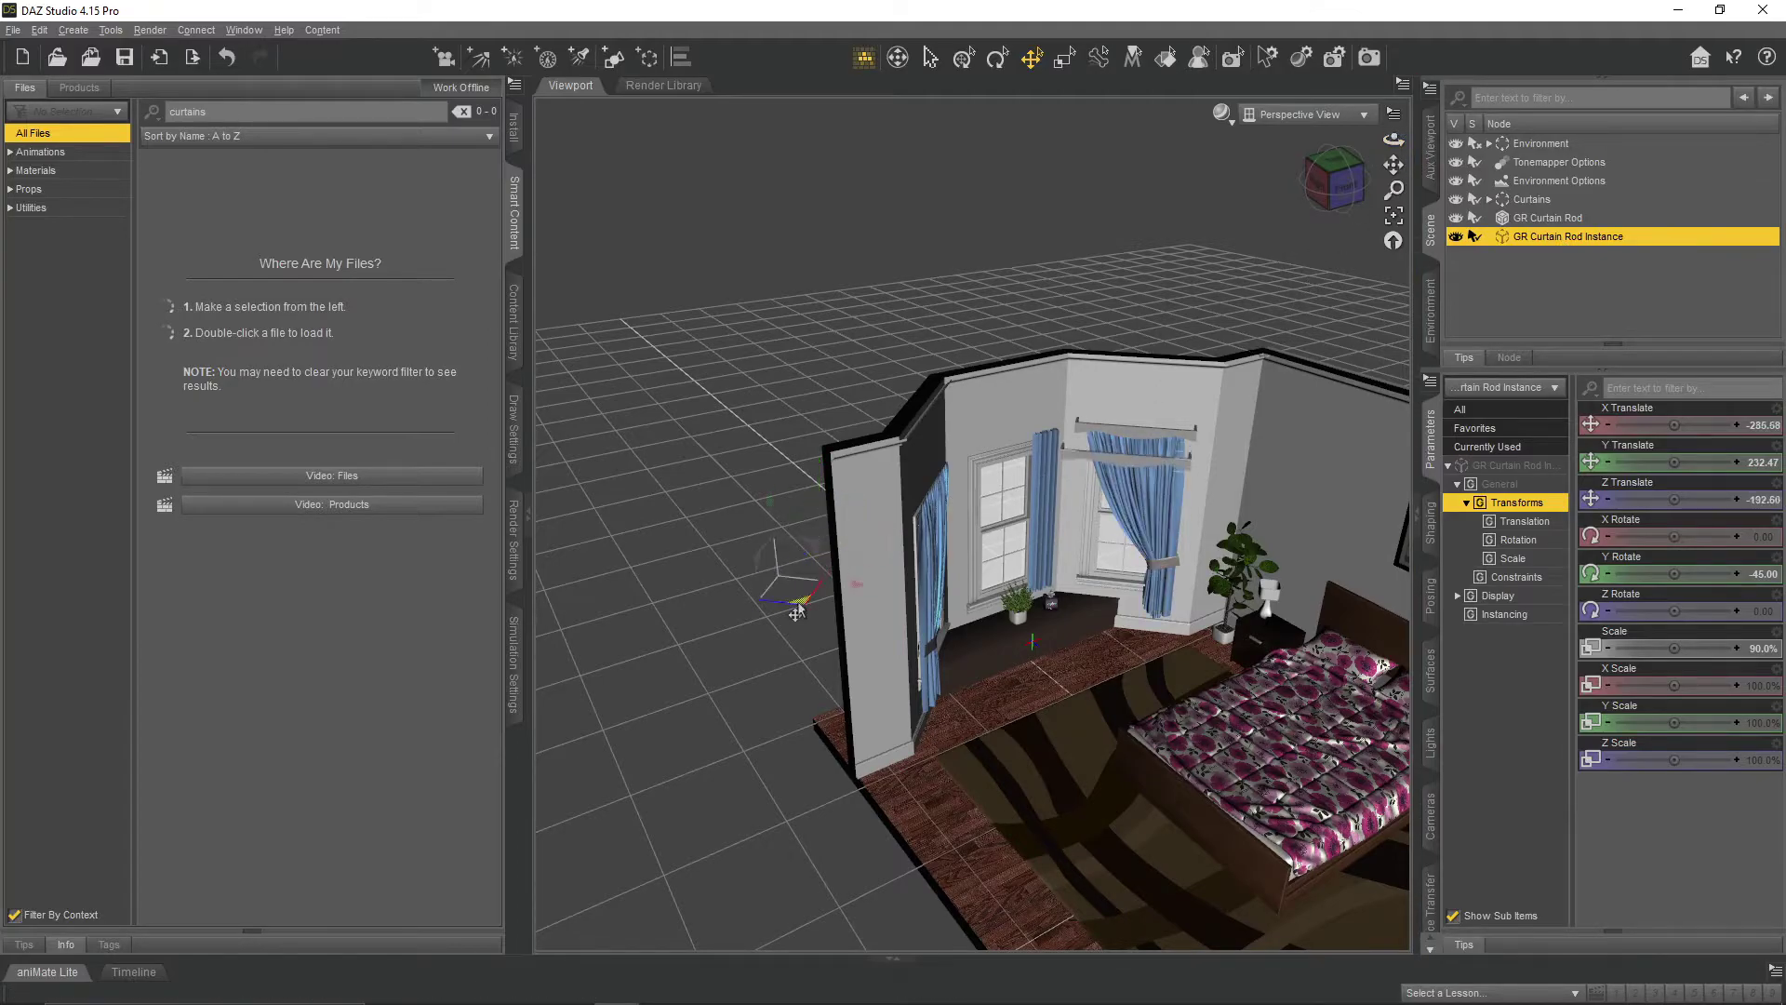
- Try Y Rotate values of 0 and 135 on the curtain rod instance
drag(1394, 139, 1339, 172)
drag(1671, 579, 1671, 581)
text(0)
key(Return)
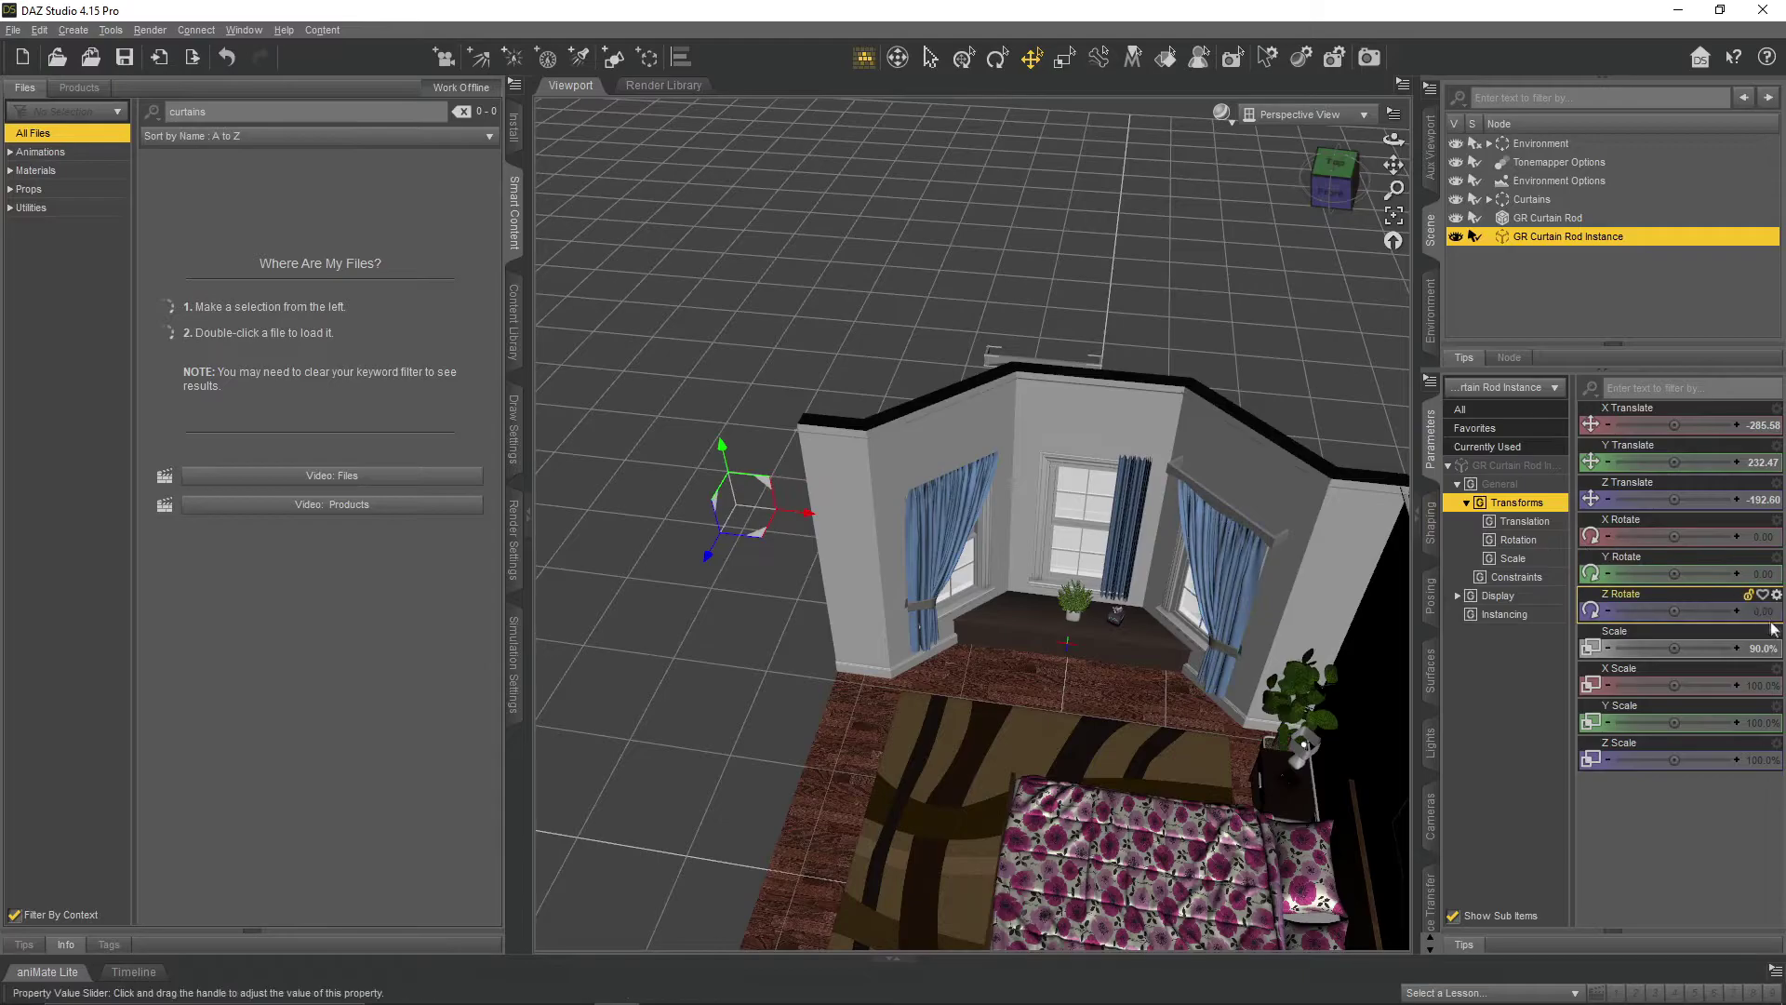
text(135)
key(Return)
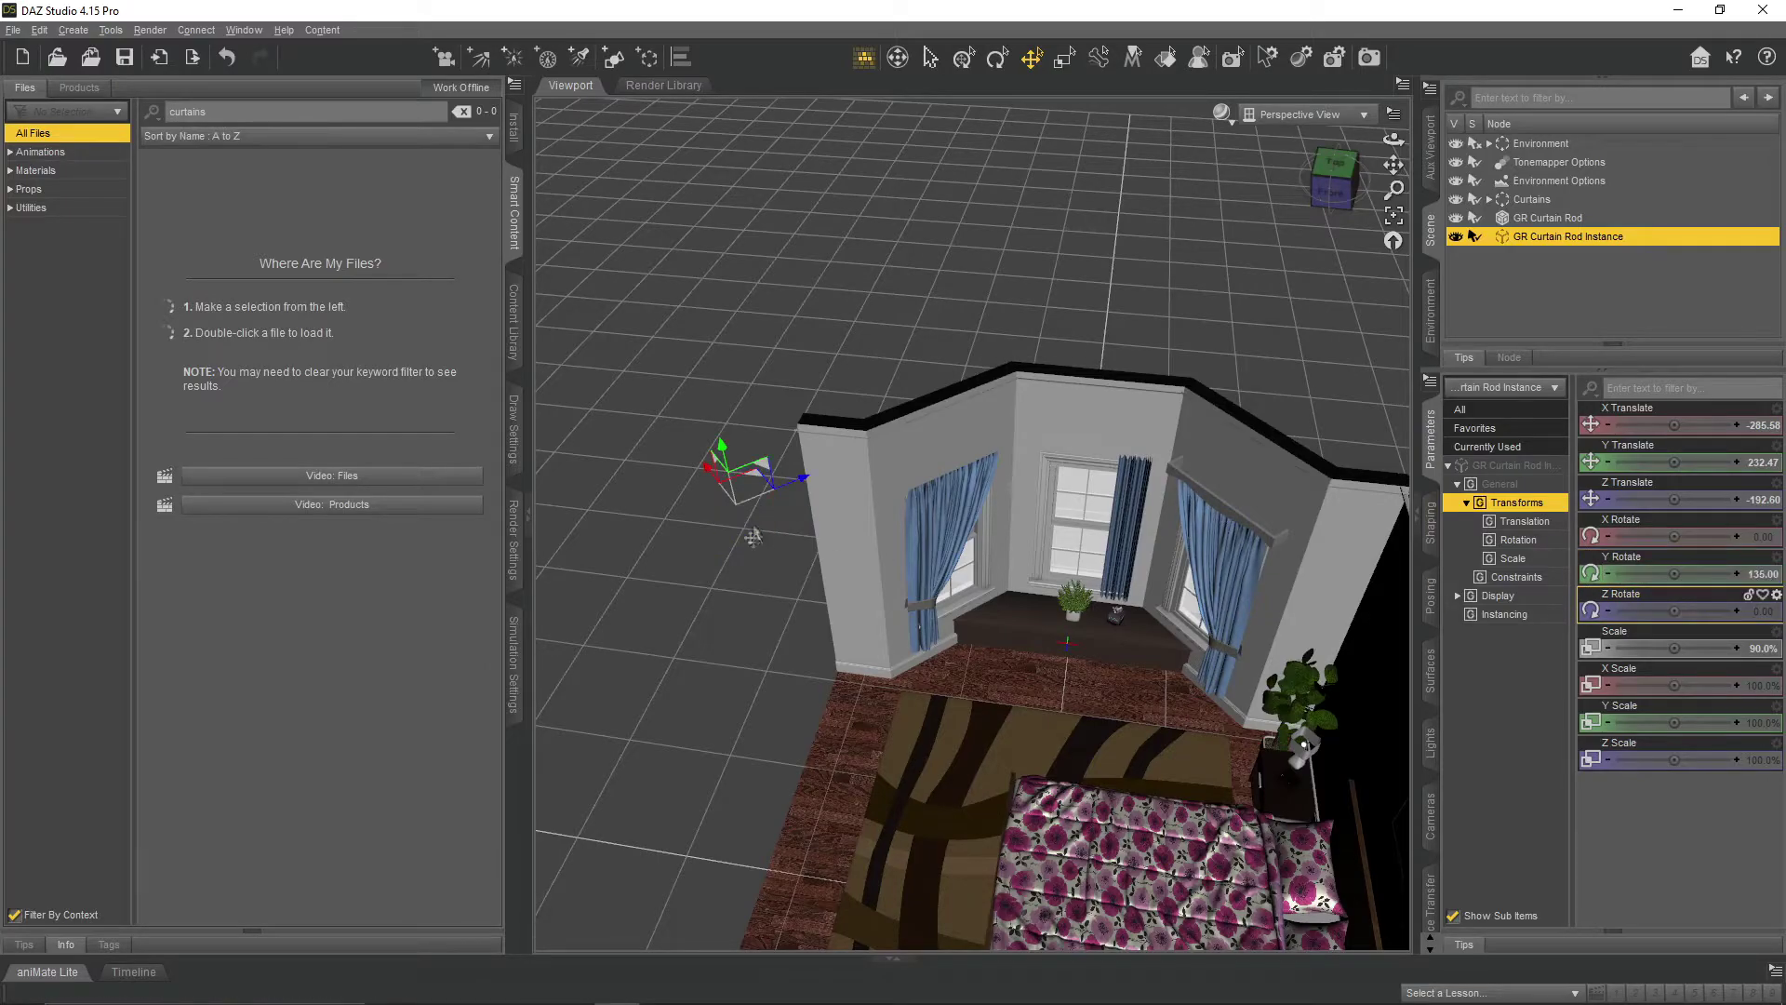
- Set the rod instance's Y Rotate to 45 and fit it above the left bay window's curtain, at about X -97.4 and Z 76.3
drag(752, 483, 1188, 644)
click(1759, 574)
text(45)
key(Return)
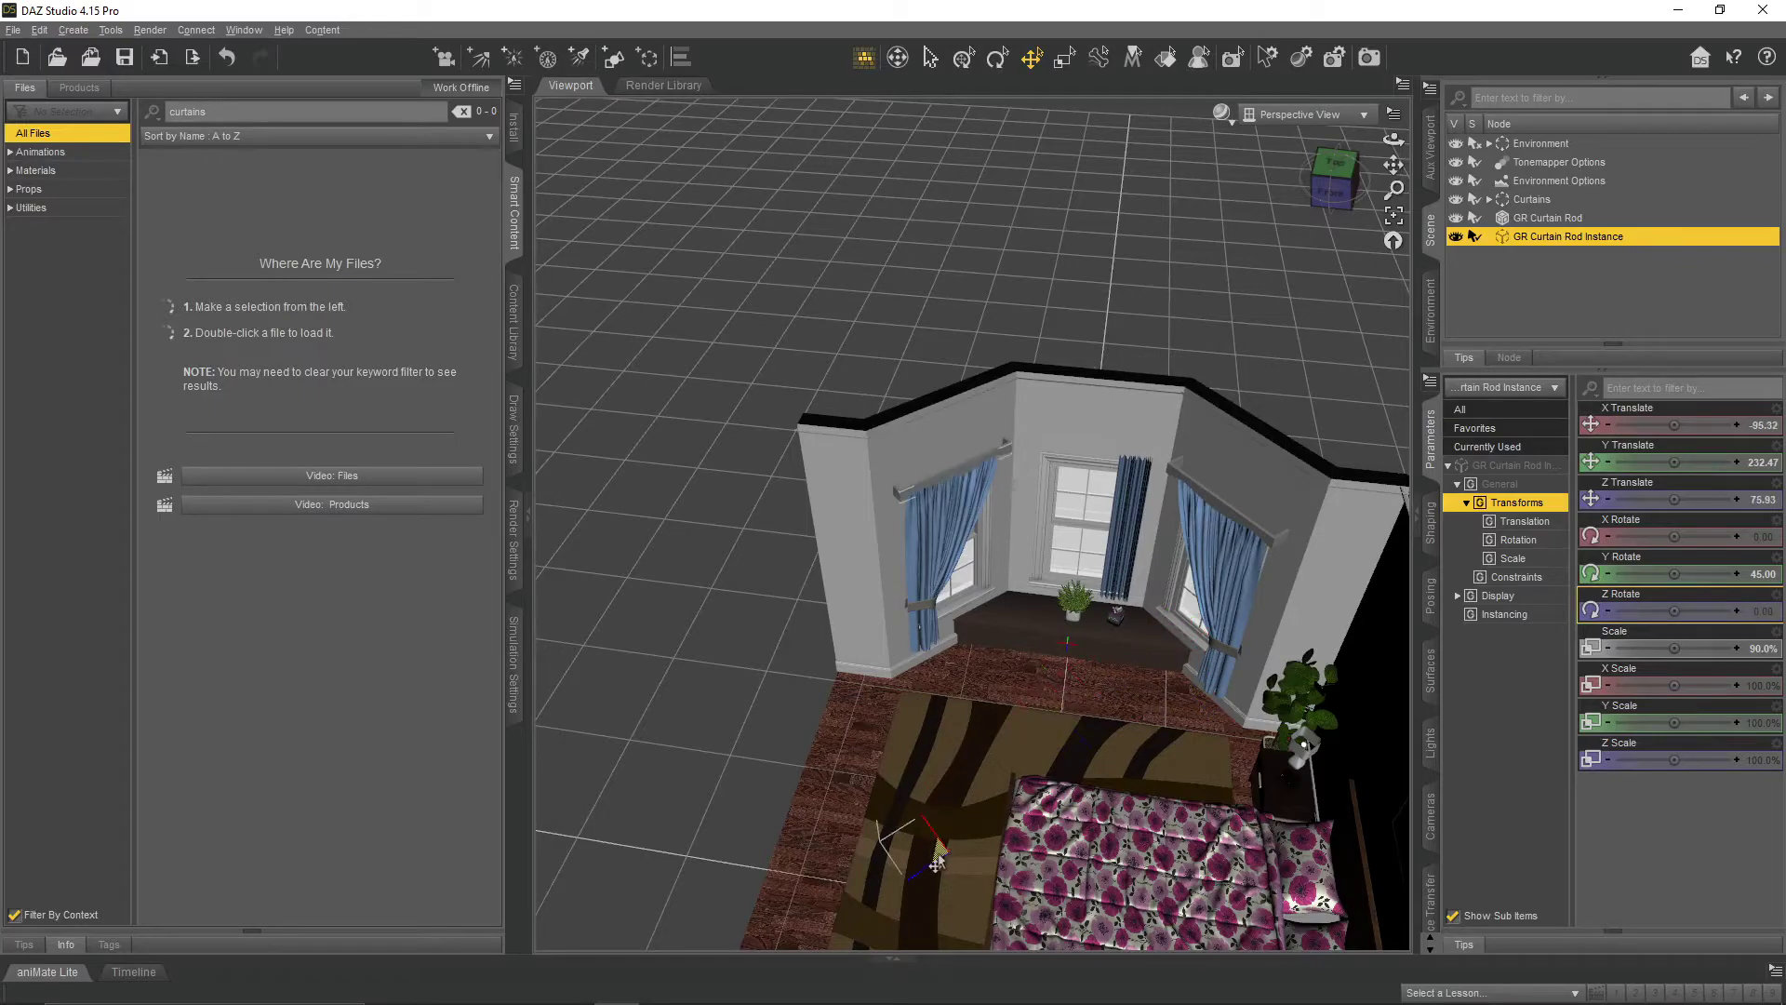
scroll(934, 861, up, 5)
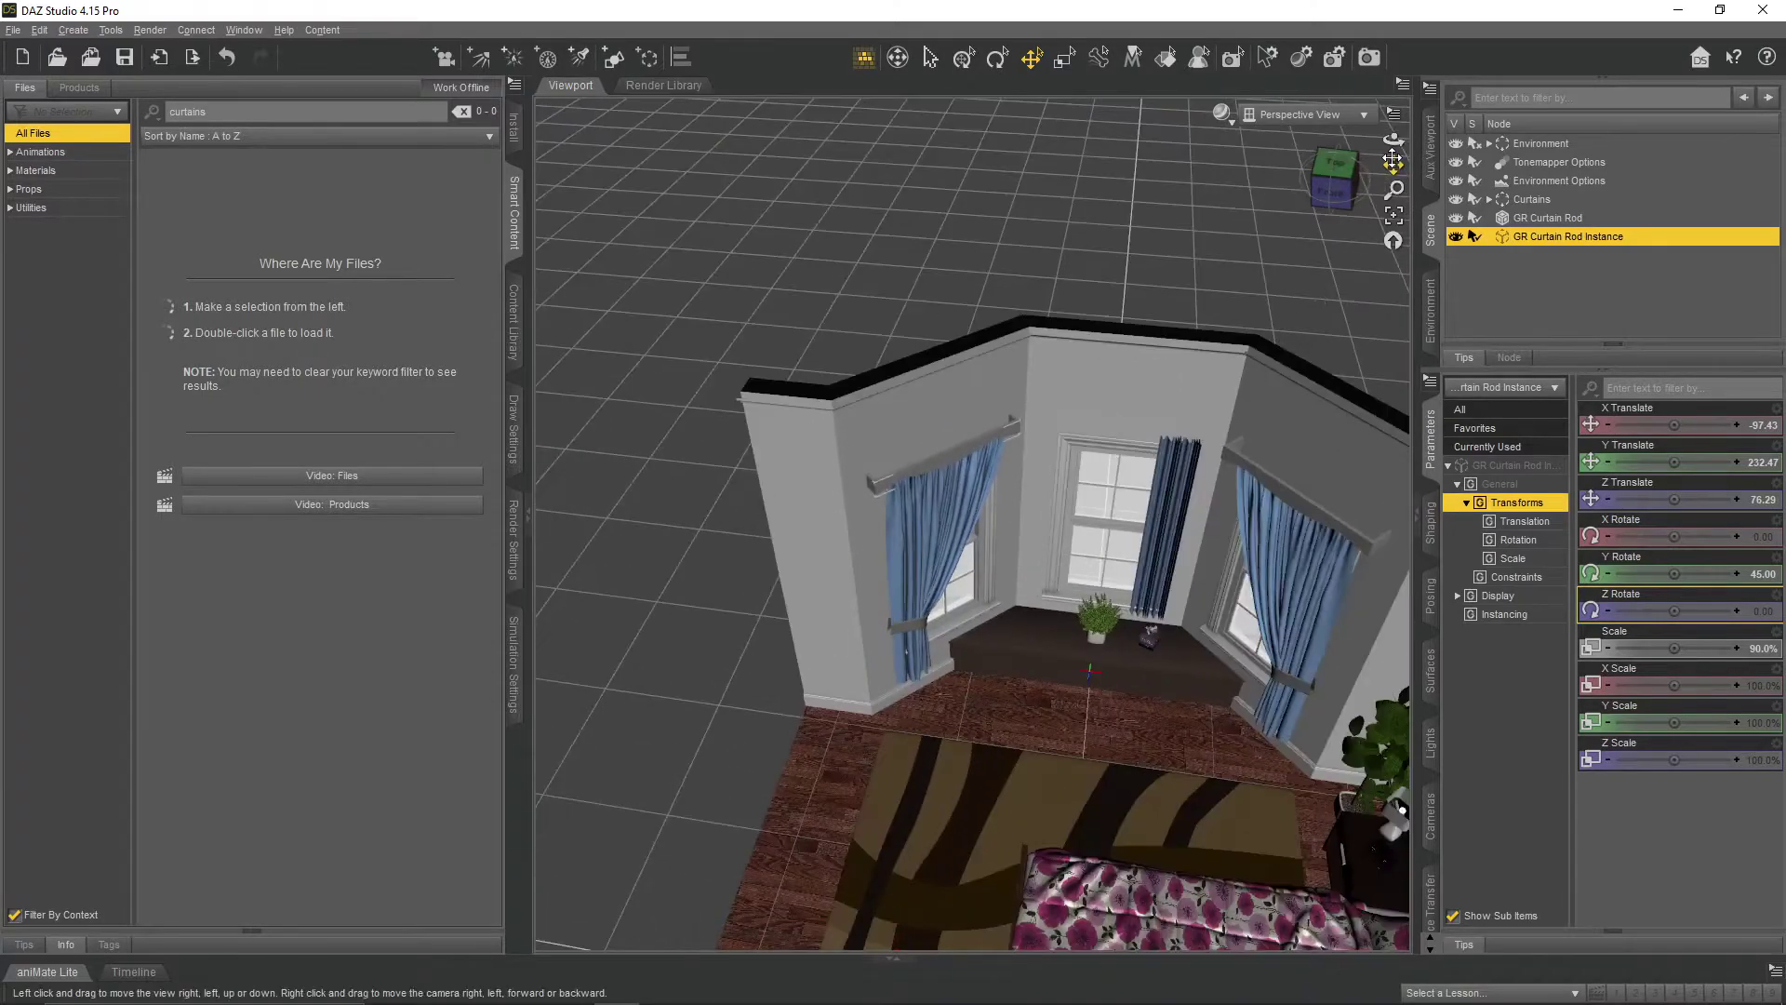
click(1242, 471)
click(933, 458)
drag(1393, 138, 1381, 190)
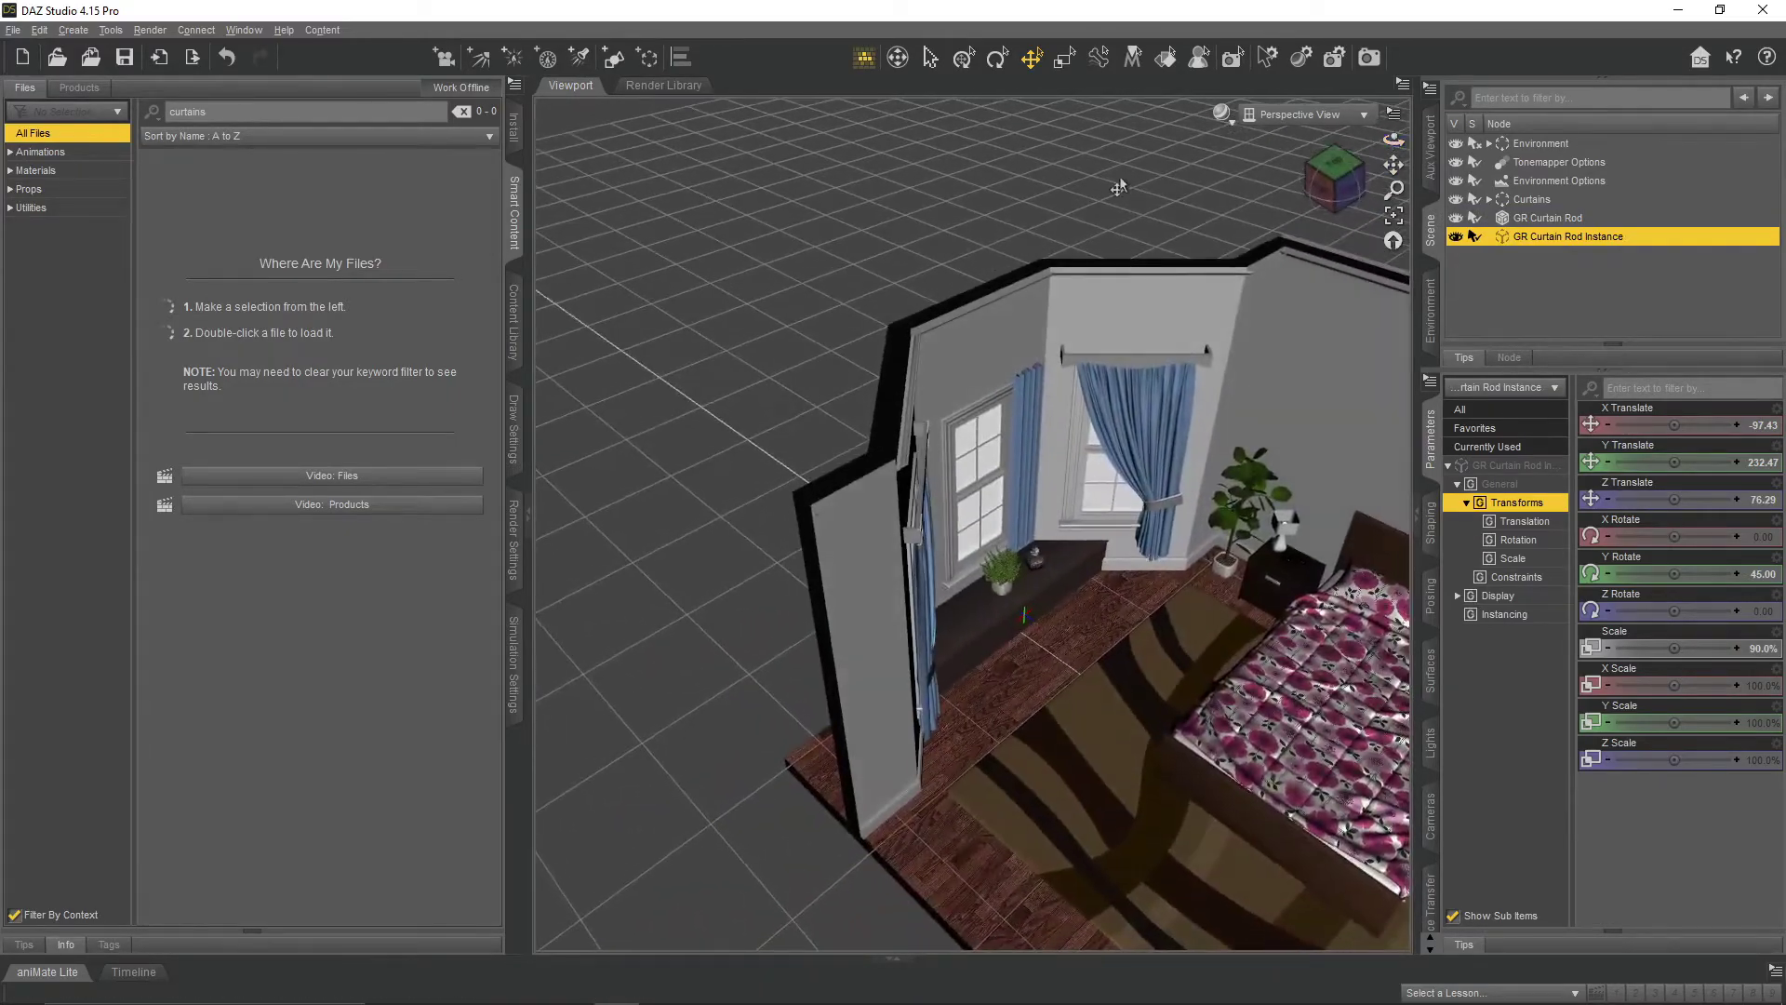
- Create a second node instance from the original GR Curtain Rod
right_click(1570, 223)
click(73, 30)
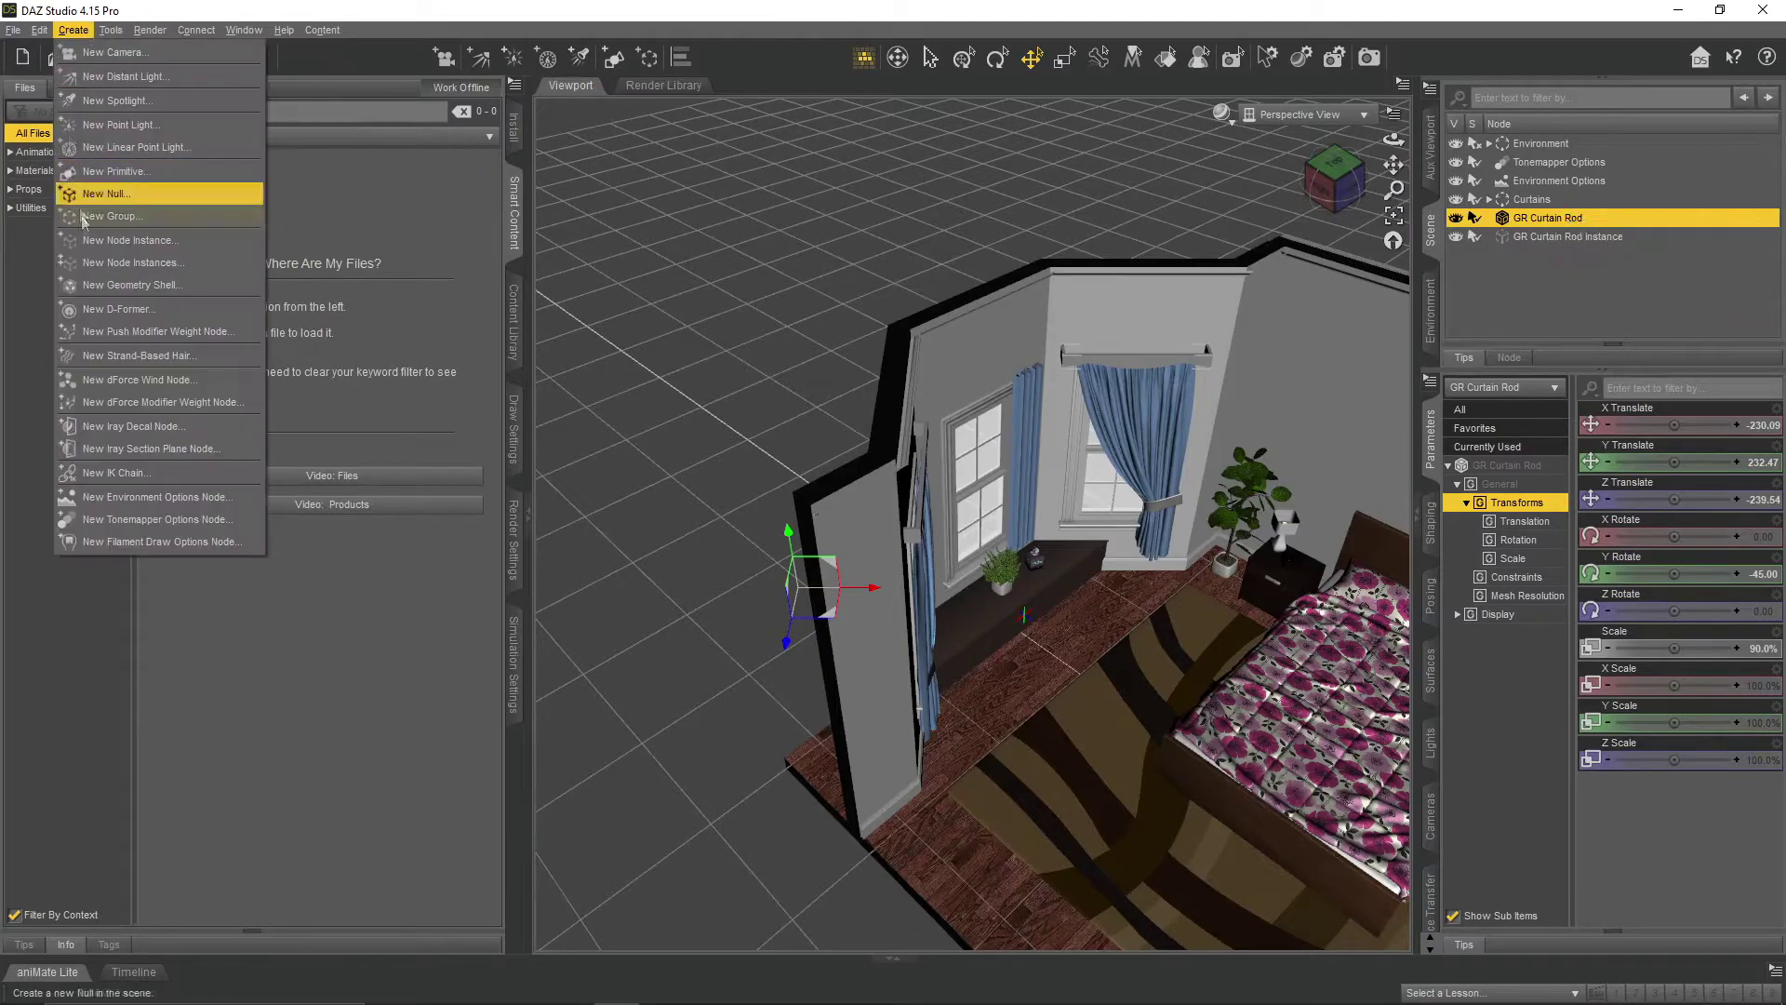
click(140, 243)
click(918, 536)
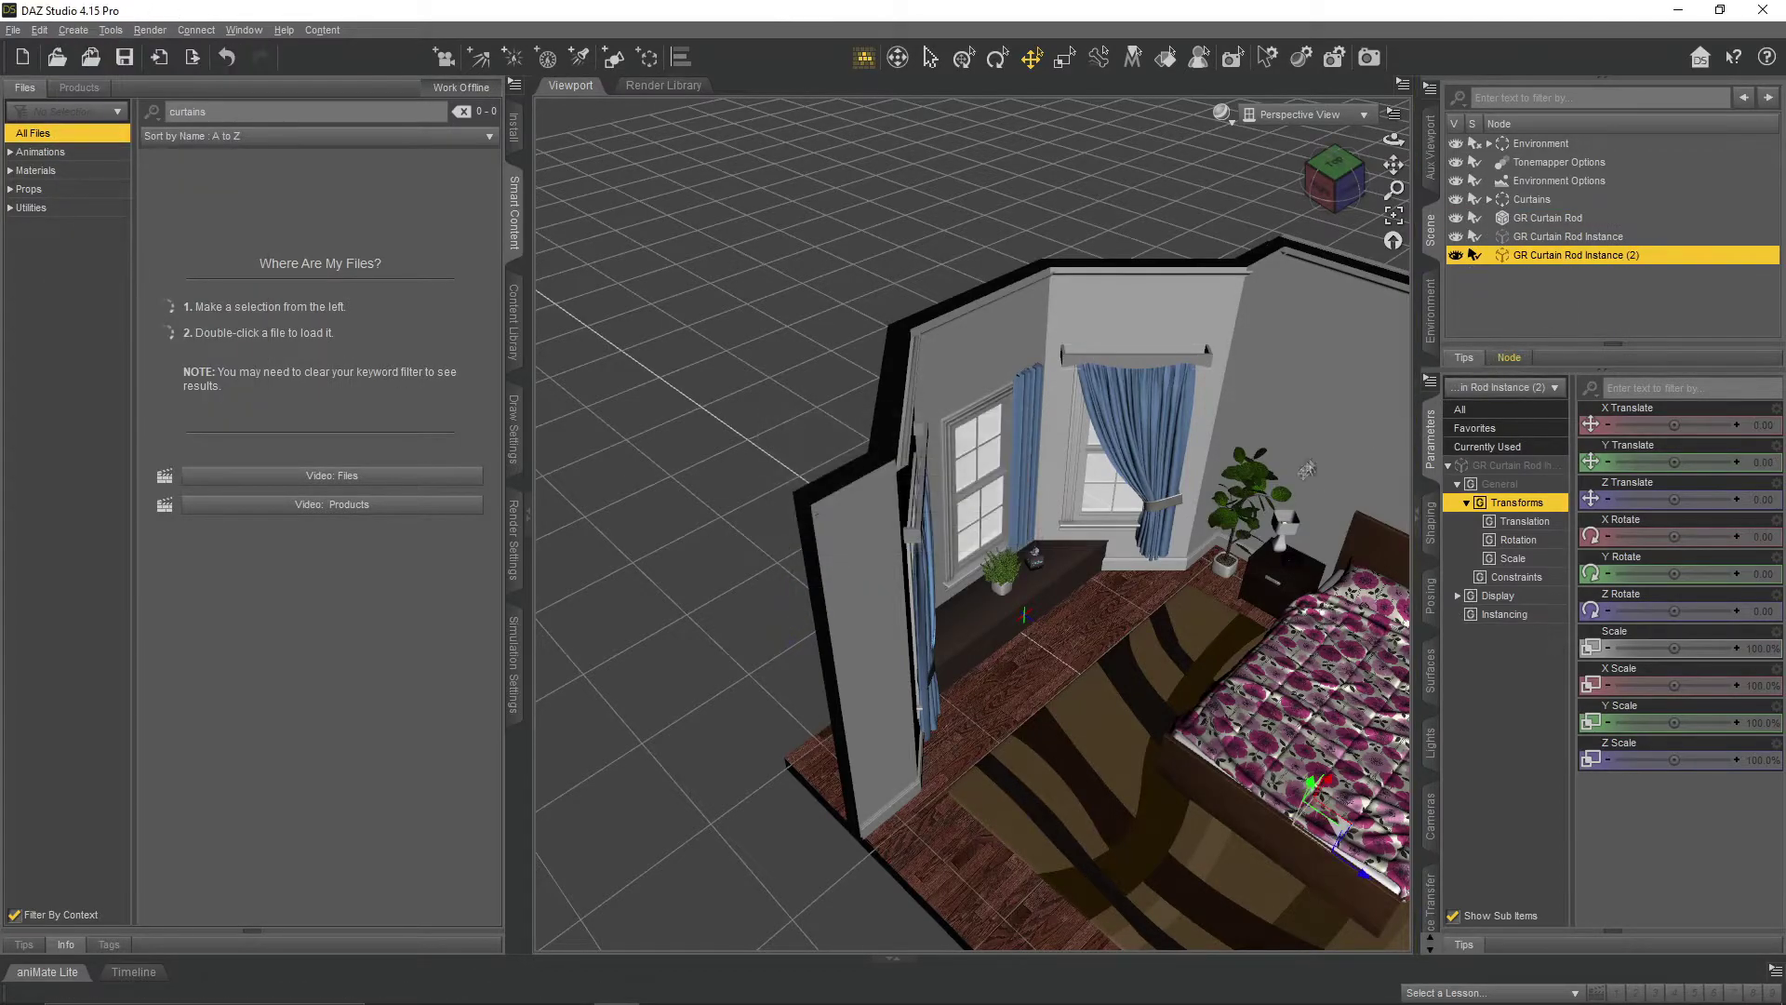
- Copy the original rod's transforms to the second instance, set Y Rotate to 0 and fit it above the centre window, at about X -230.4 and Z -51.5
drag(1023, 542, 1239, 543)
key(ctrl+v)
drag(870, 611, 1094, 741)
click(1764, 574)
text(0)
key(Return)
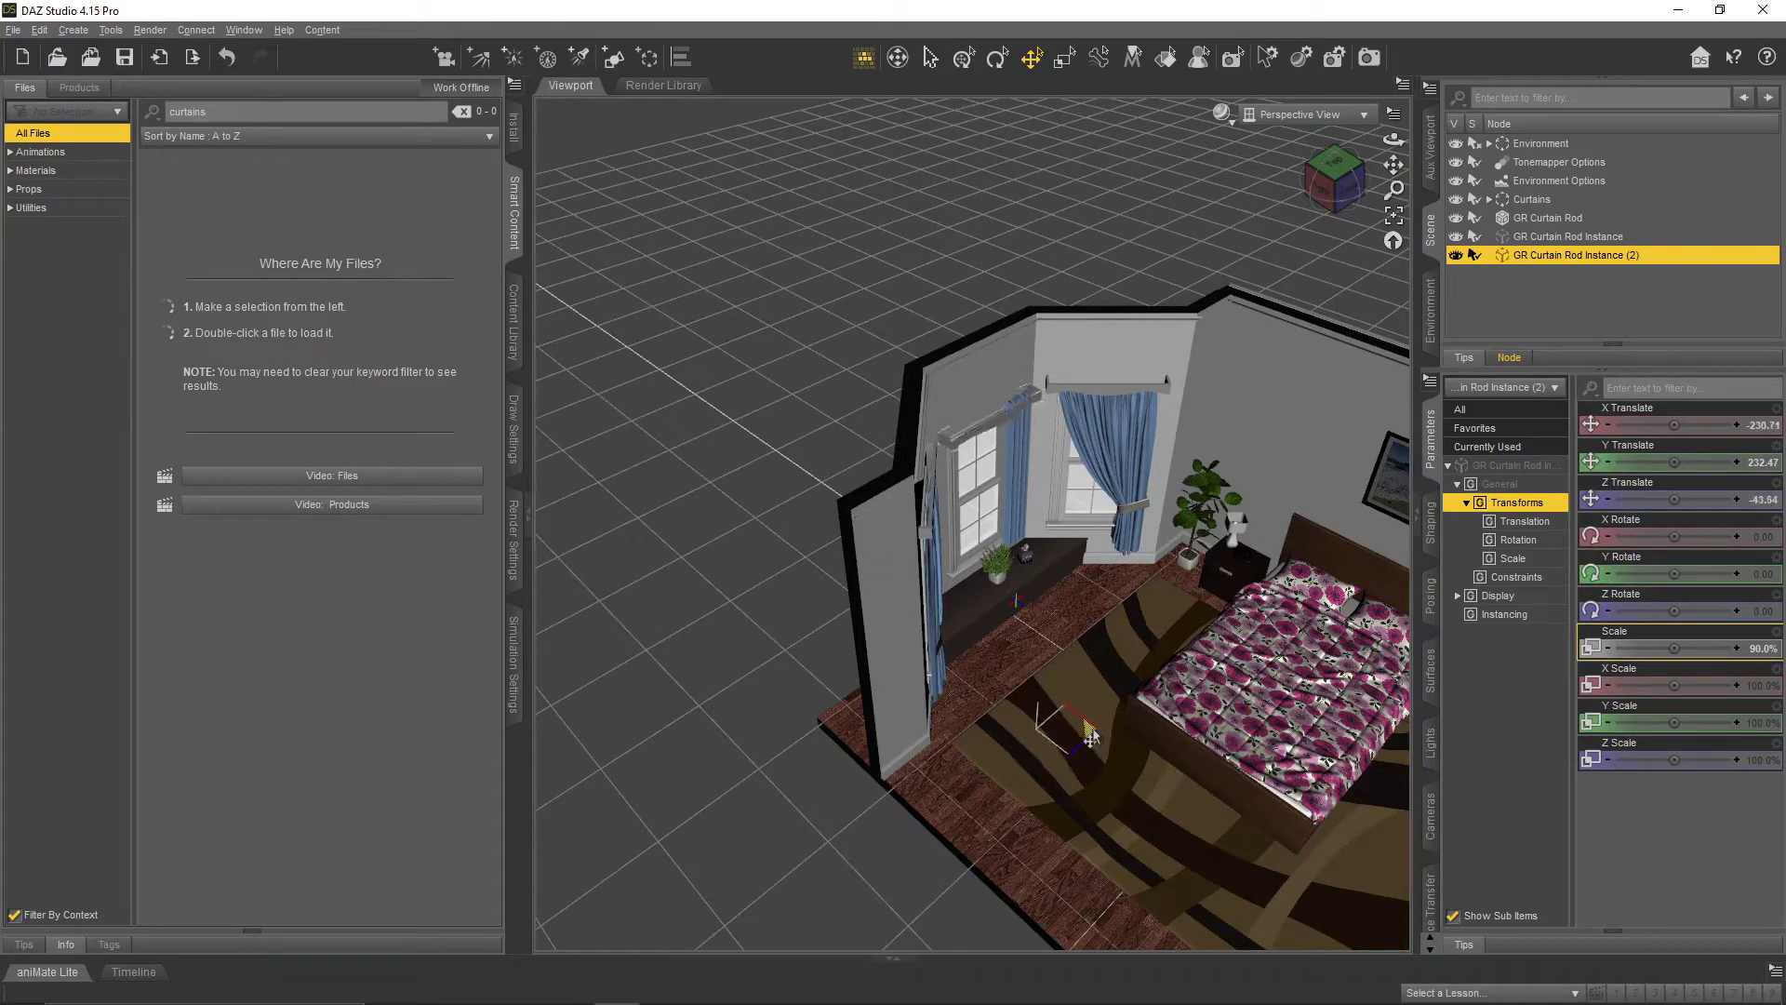
scroll(1097, 572, up, 3)
drag(1393, 140, 1301, 100)
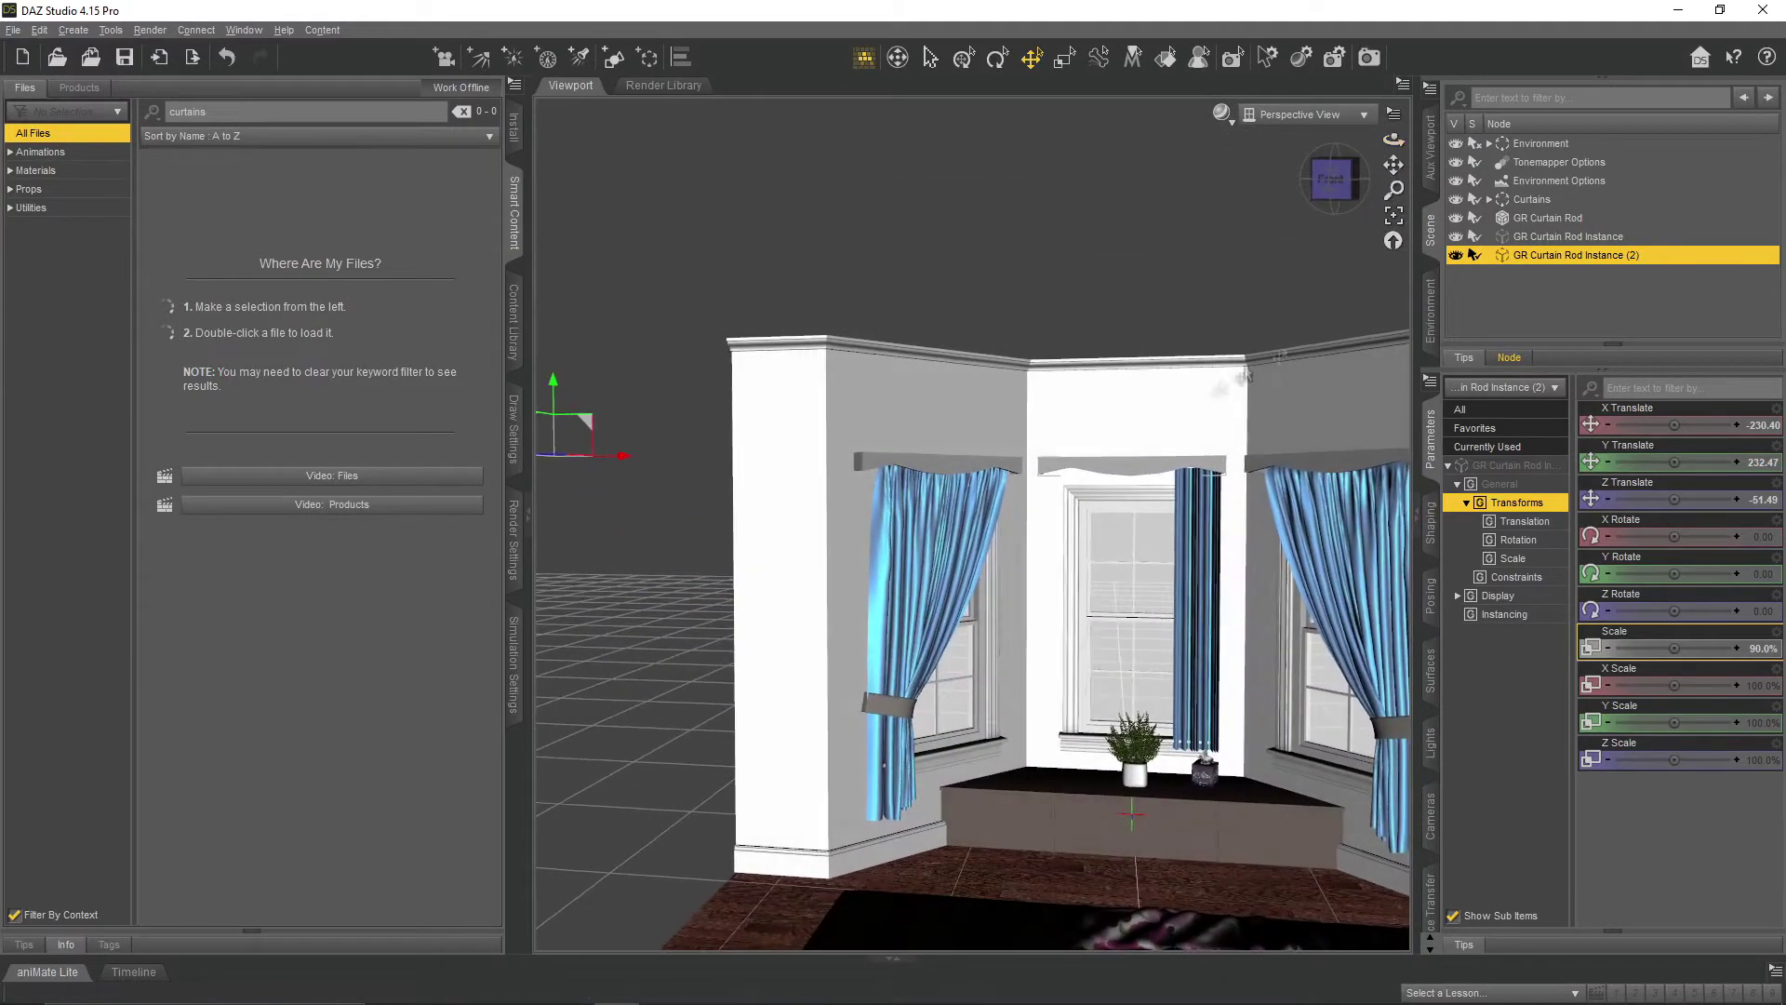
- Turn on the 16:9 aspect frame and frame the bay windows and bed inside it
click(1093, 674)
drag(1393, 140, 1243, 391)
click(1393, 114)
click(1383, 195)
scroll(1243, 396, up, 3)
mouse_move(1393, 139)
mouse_down()
mouse_move(1358, 149)
mouse_move(1419, 186)
mouse_move(1372, 126)
mouse_move(1405, 141)
mouse_move(1375, 139)
mouse_up()
- Render an Iray preview of the framed bedroom in the viewport
click(1222, 113)
click(1215, 296)
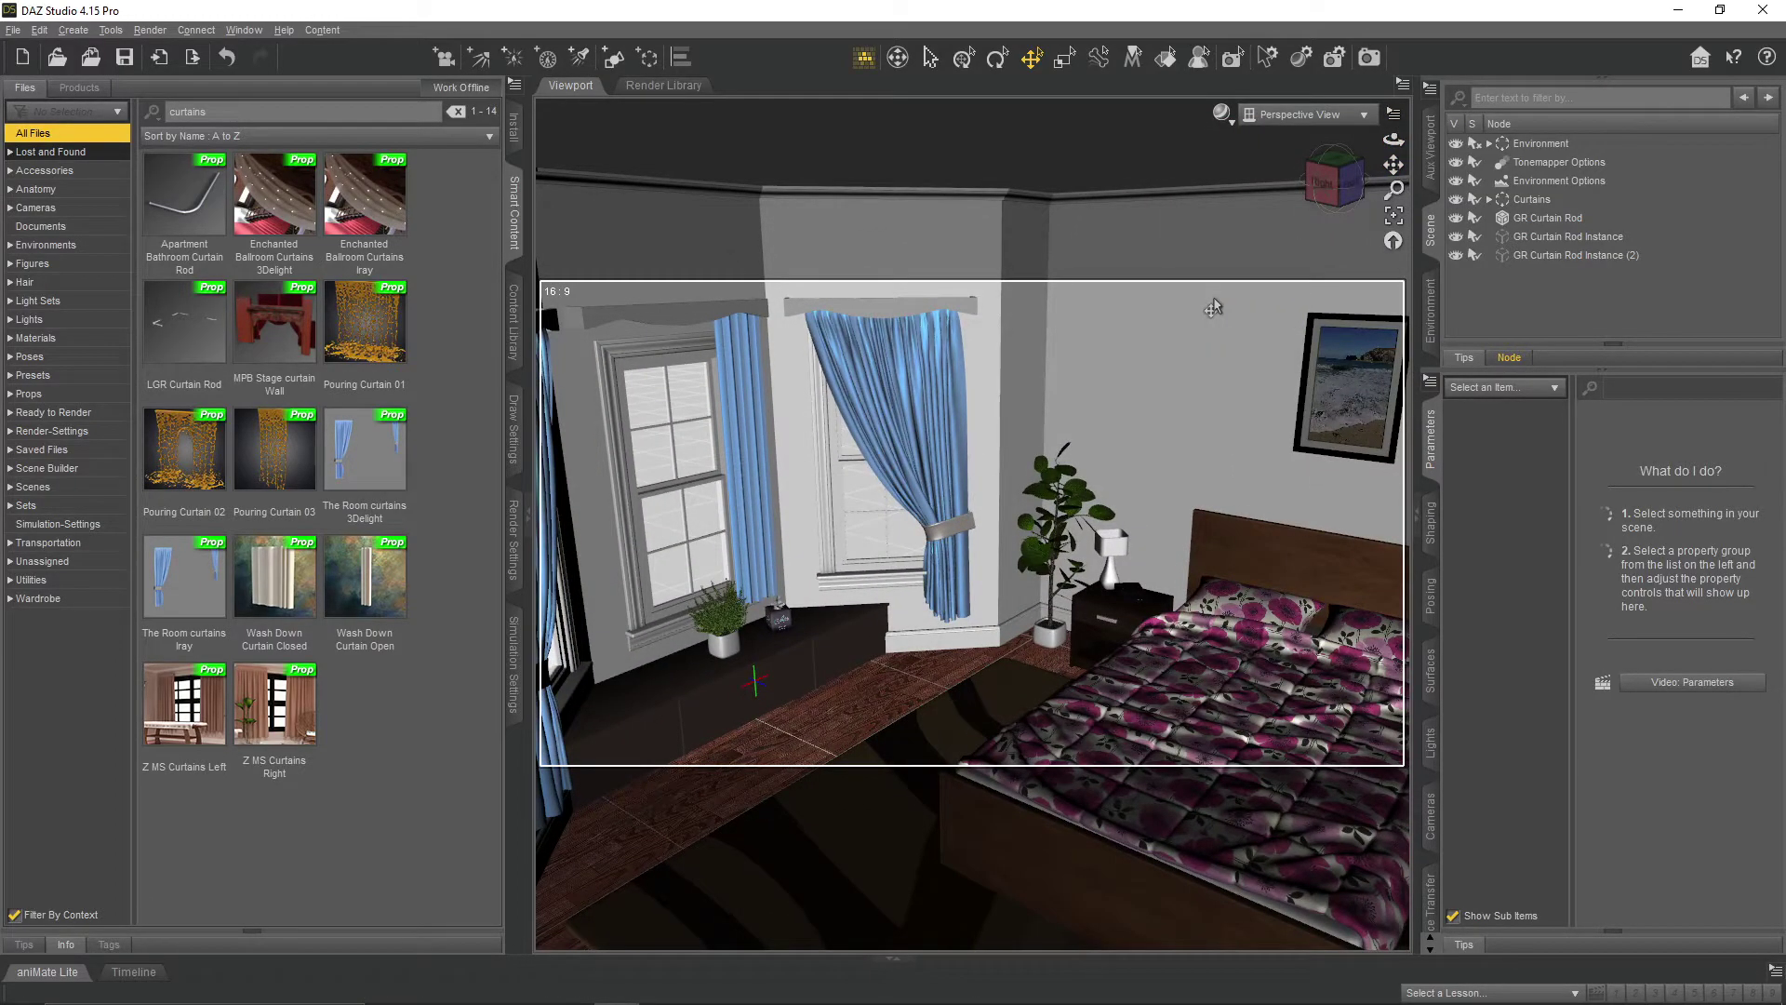
click(1222, 113)
click(1198, 354)
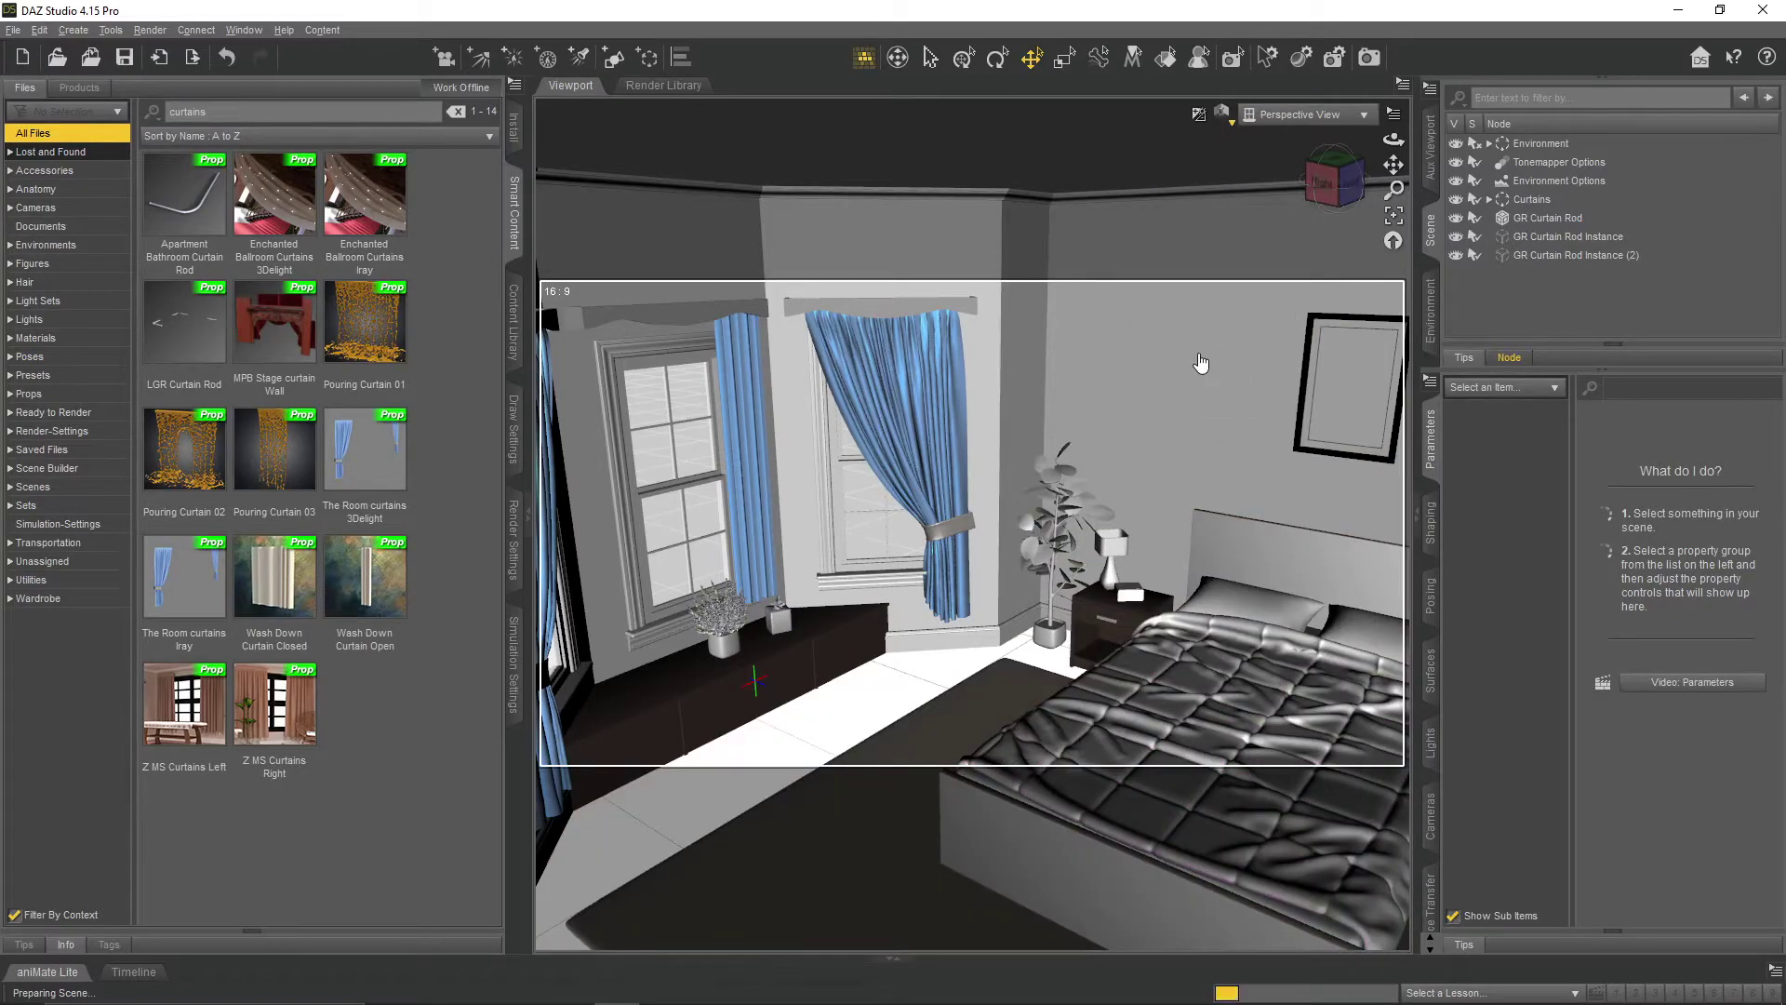
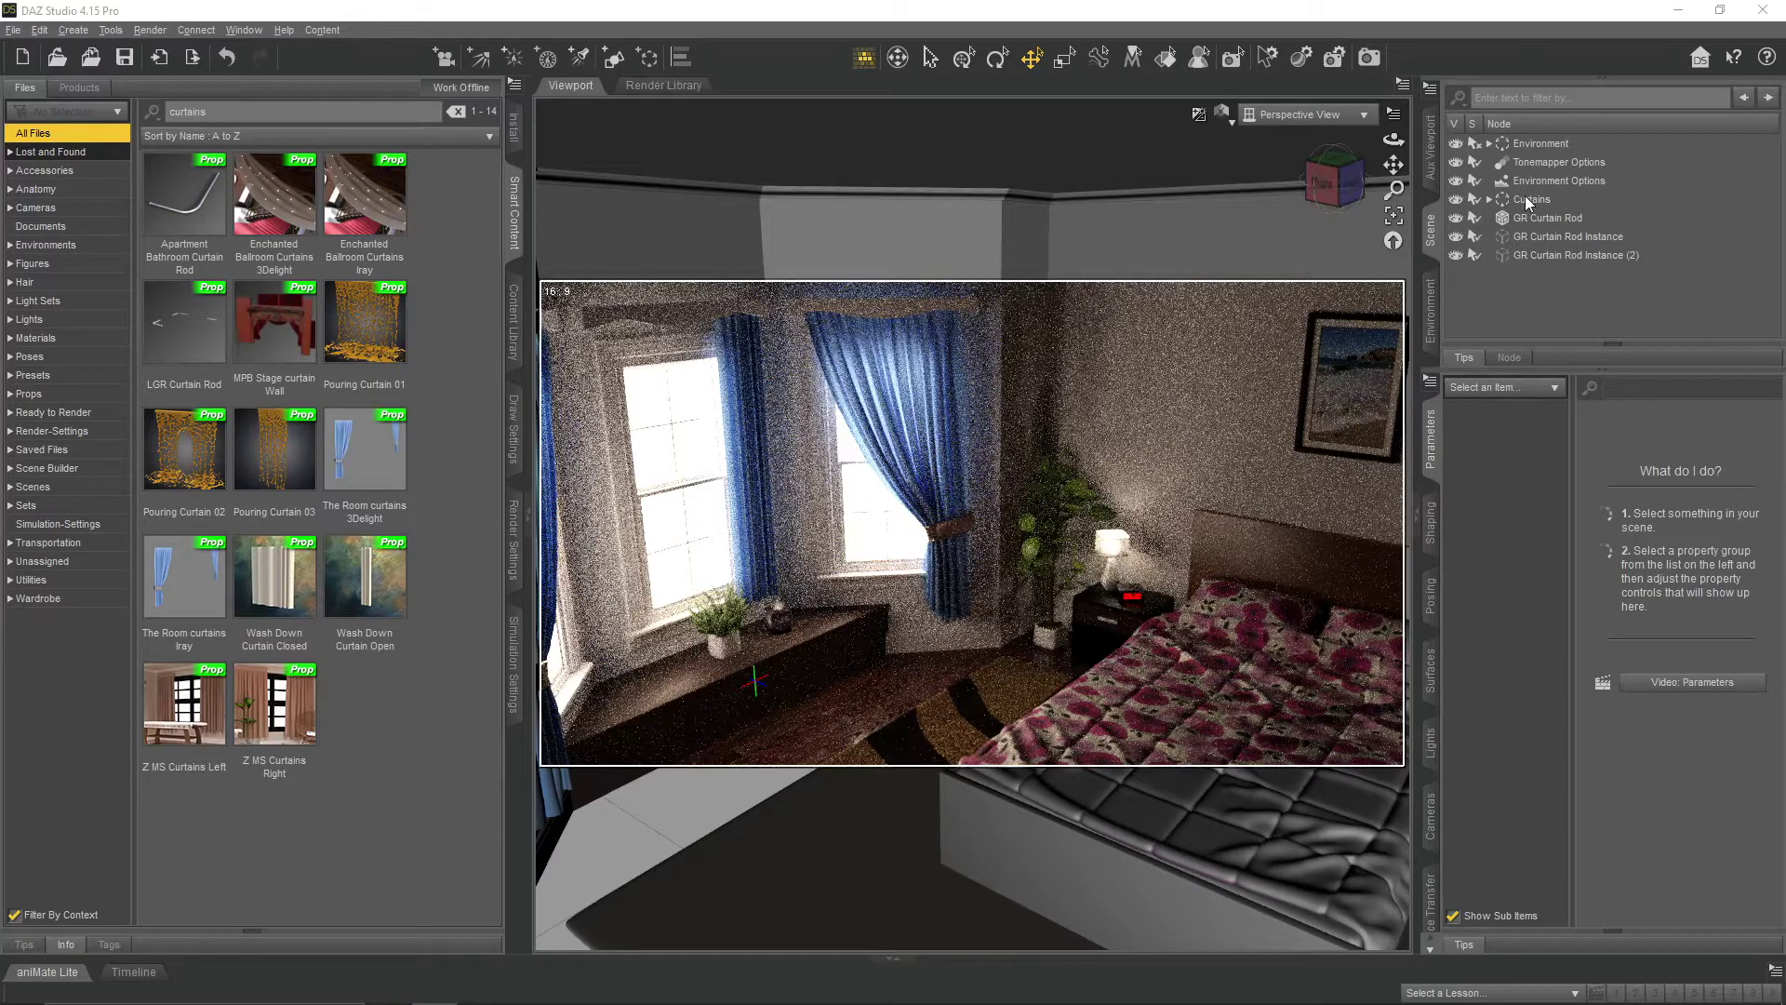
- Move the GR Curtain Rod and its two instances into the Curtains group
click(1533, 222)
shift+click(1543, 257)
drag(1543, 261, 1542, 199)
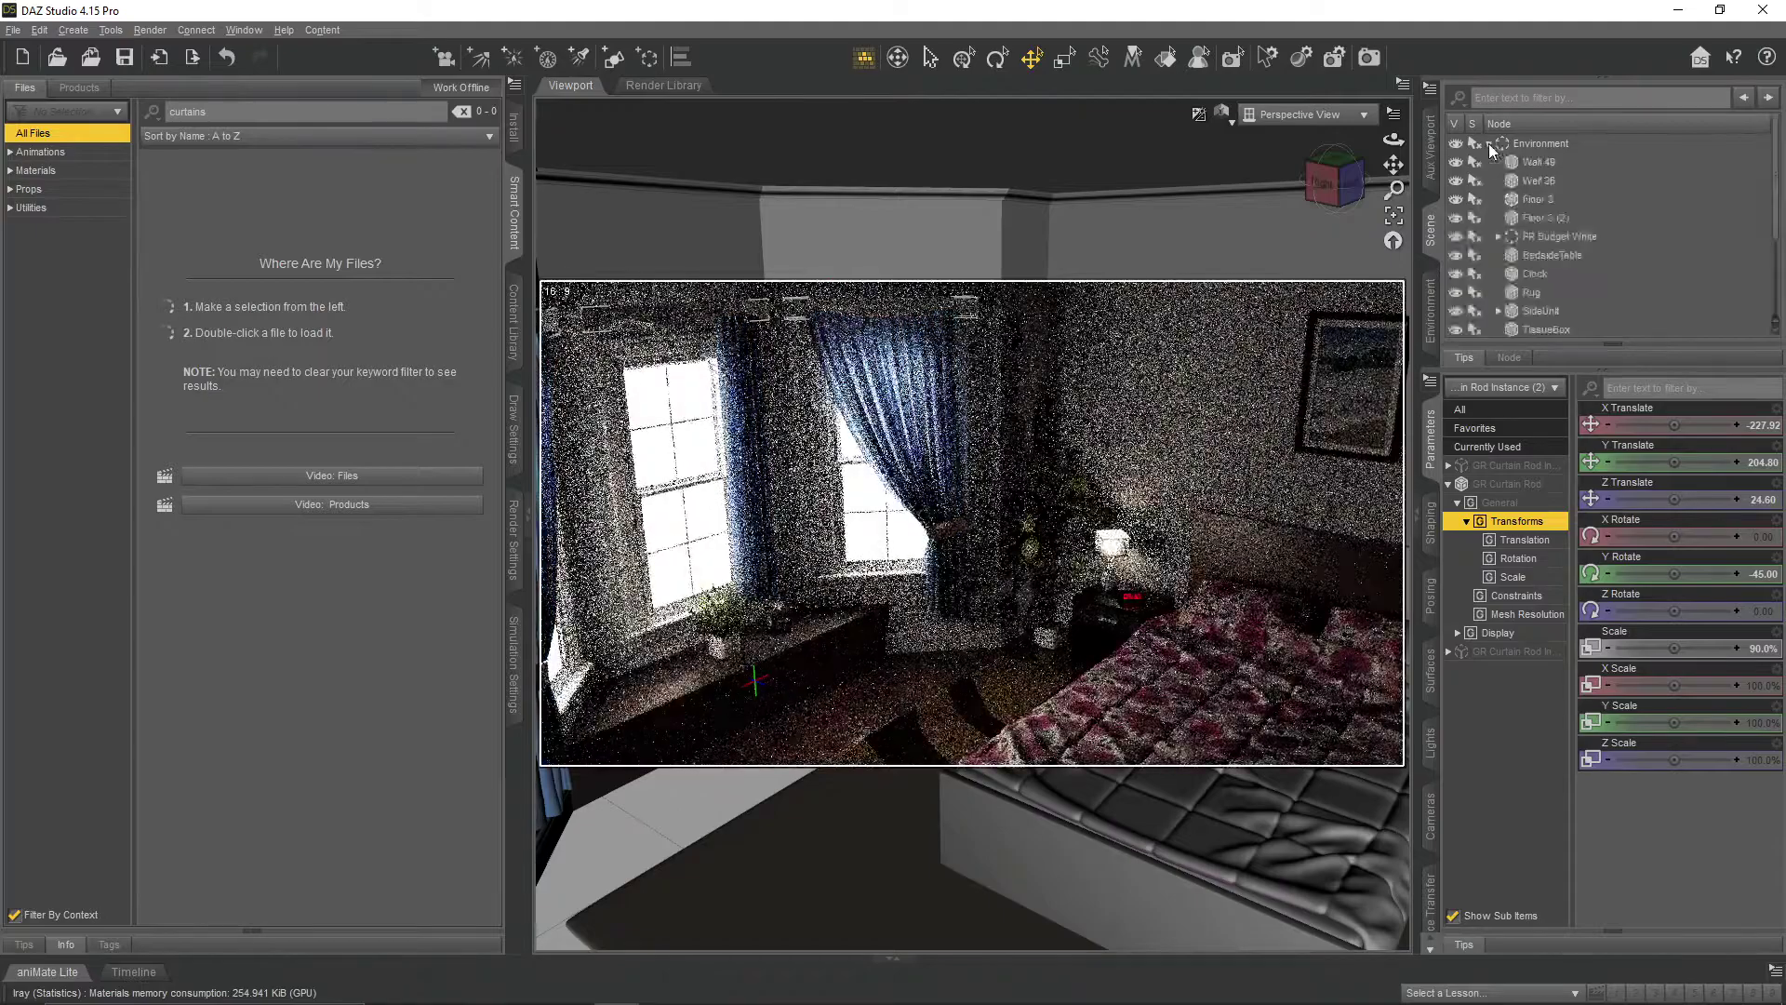
- Set Wall 49's Window_Glass emission temperature to 4000 K and its luminance to 150 kcd/m^2
click(1539, 164)
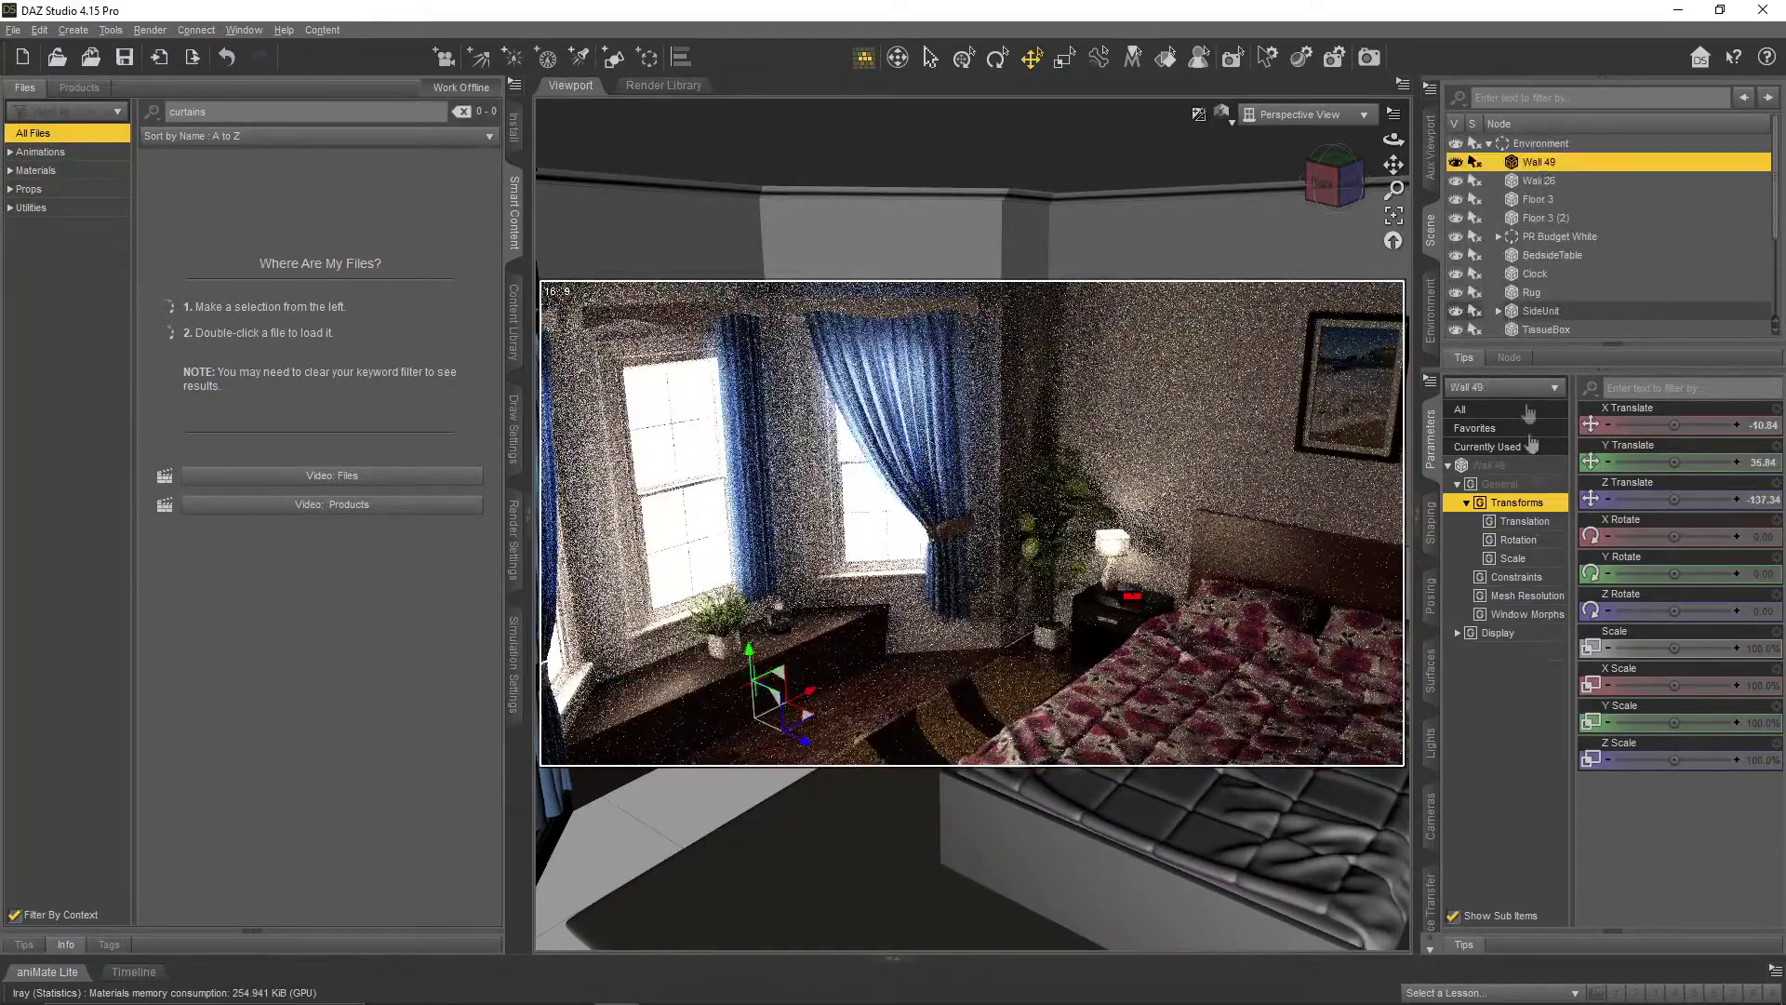
click(1431, 670)
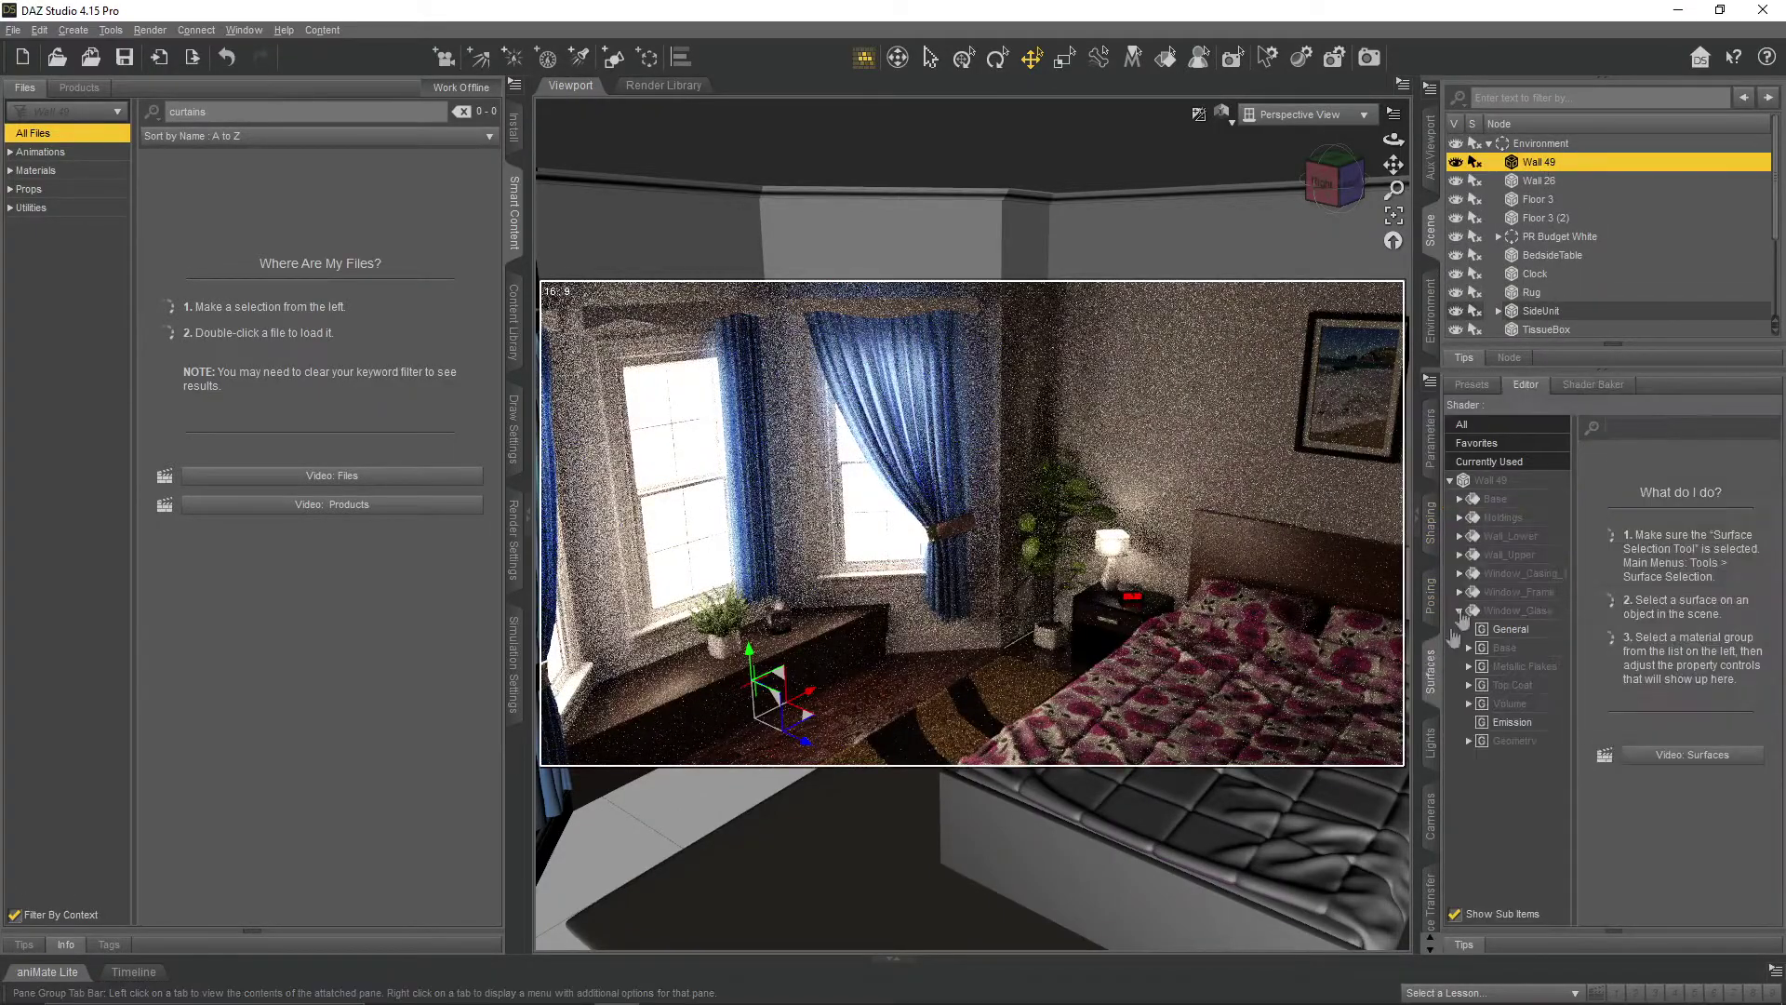
click(1513, 722)
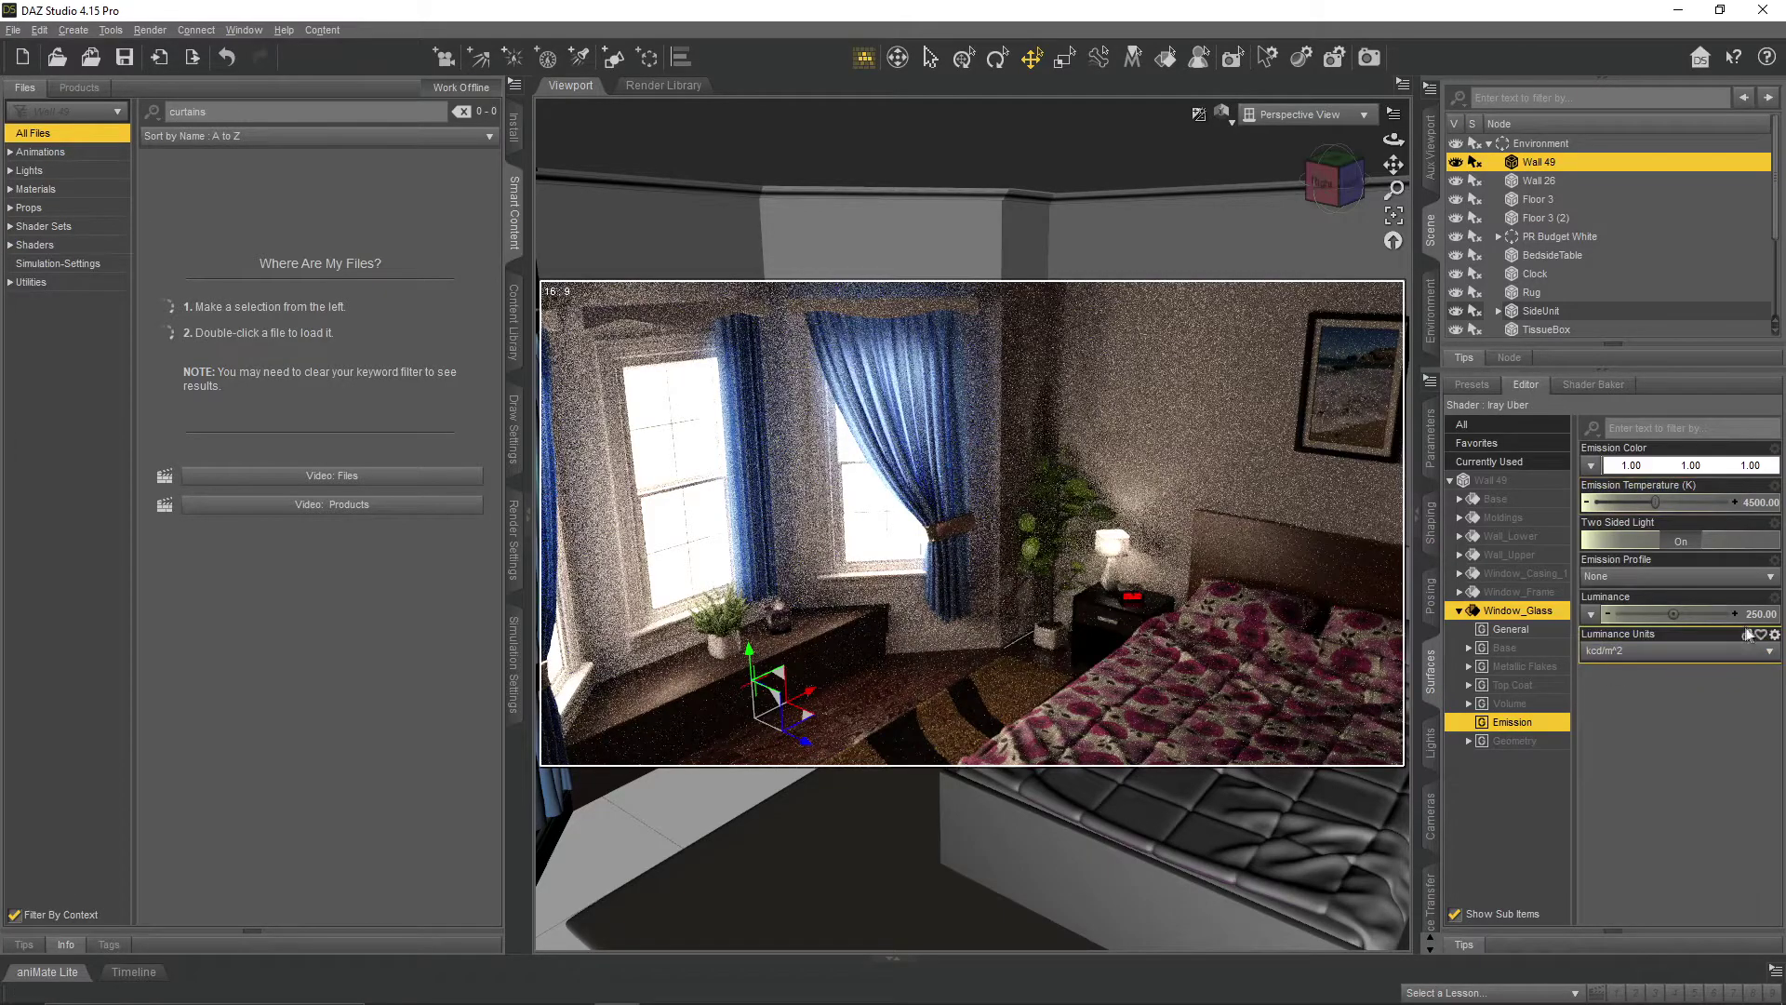
click(1758, 502)
text(400)
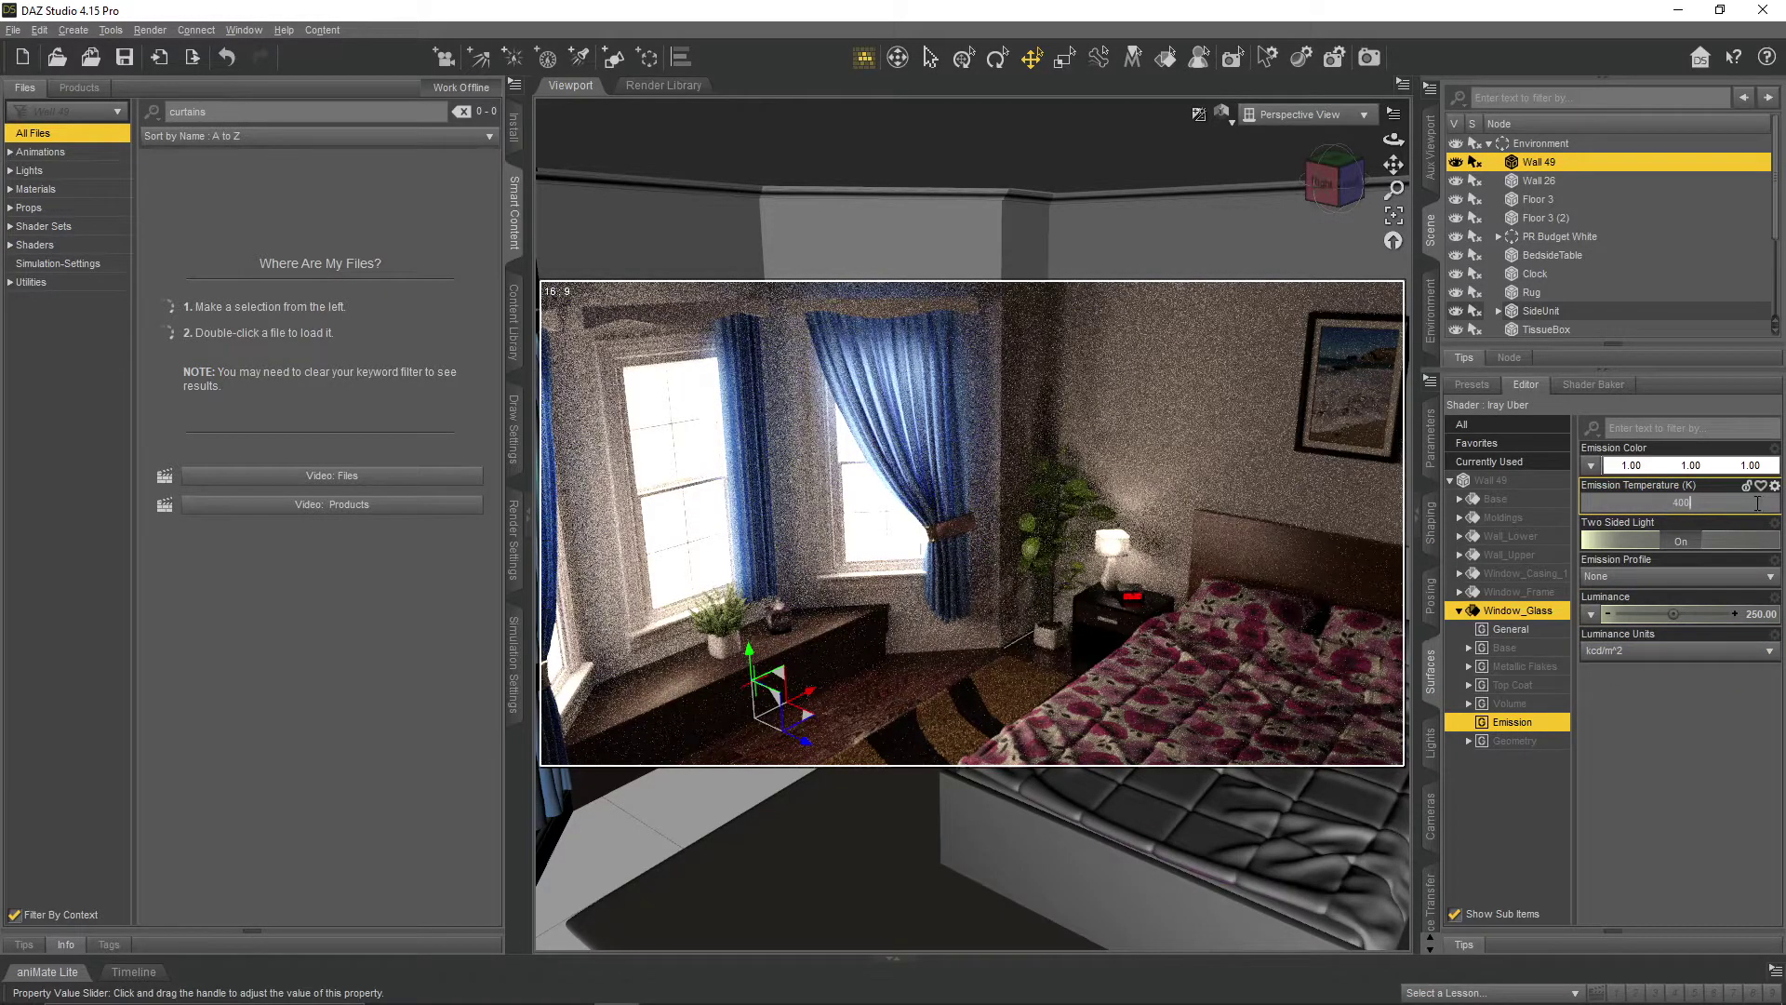
text(0)
key(Return)
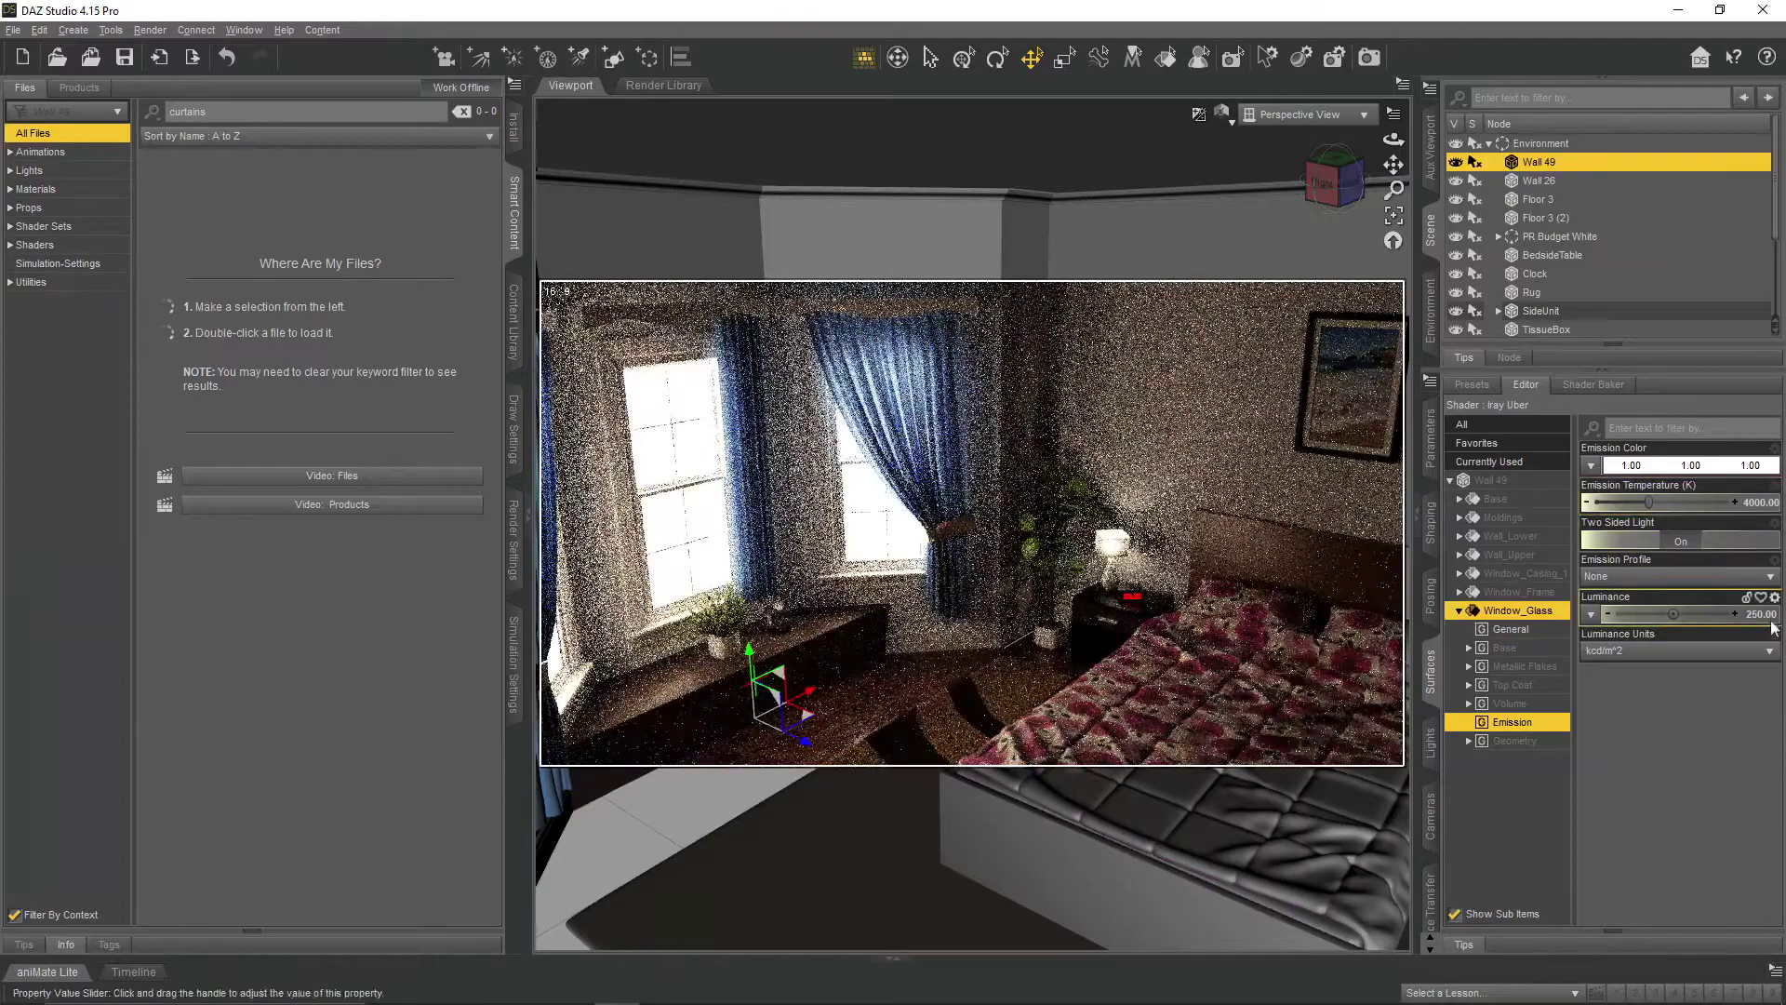
click(1757, 615)
text(150)
key(Return)
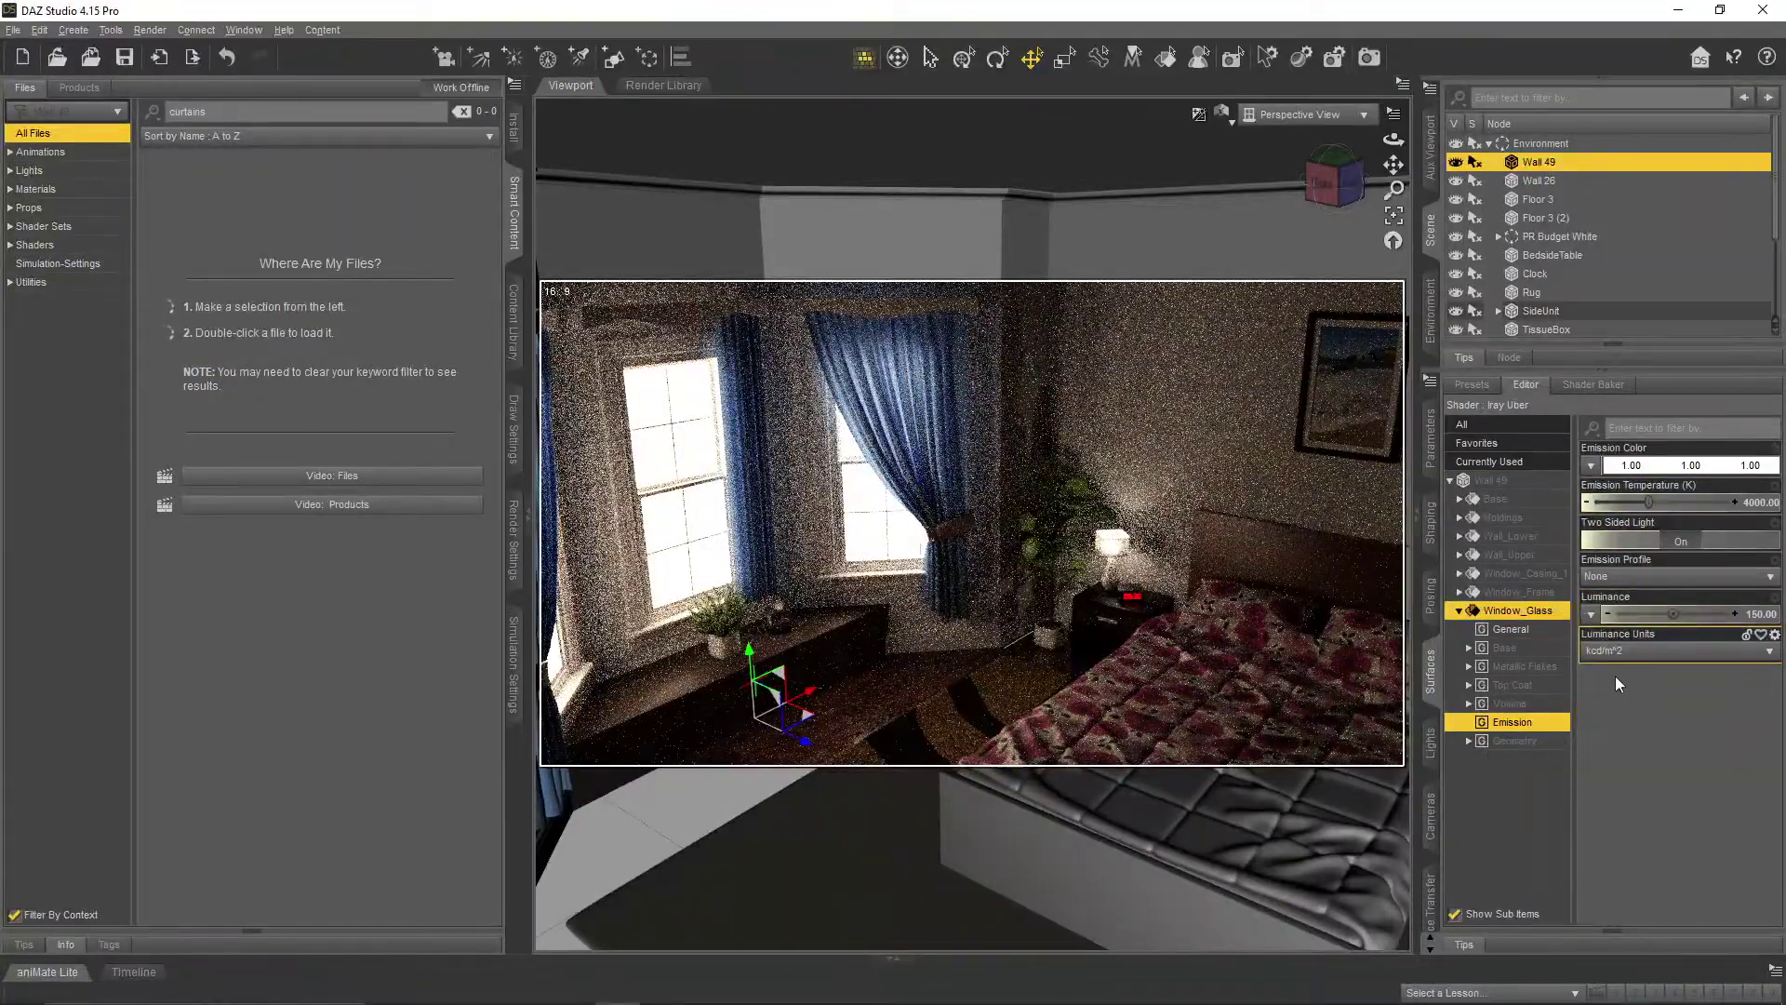
- Try an emission temperature of 2500 K on the window glass, restore 4500 K, and turn Two Sided Light off
click(1757, 502)
key(Return)
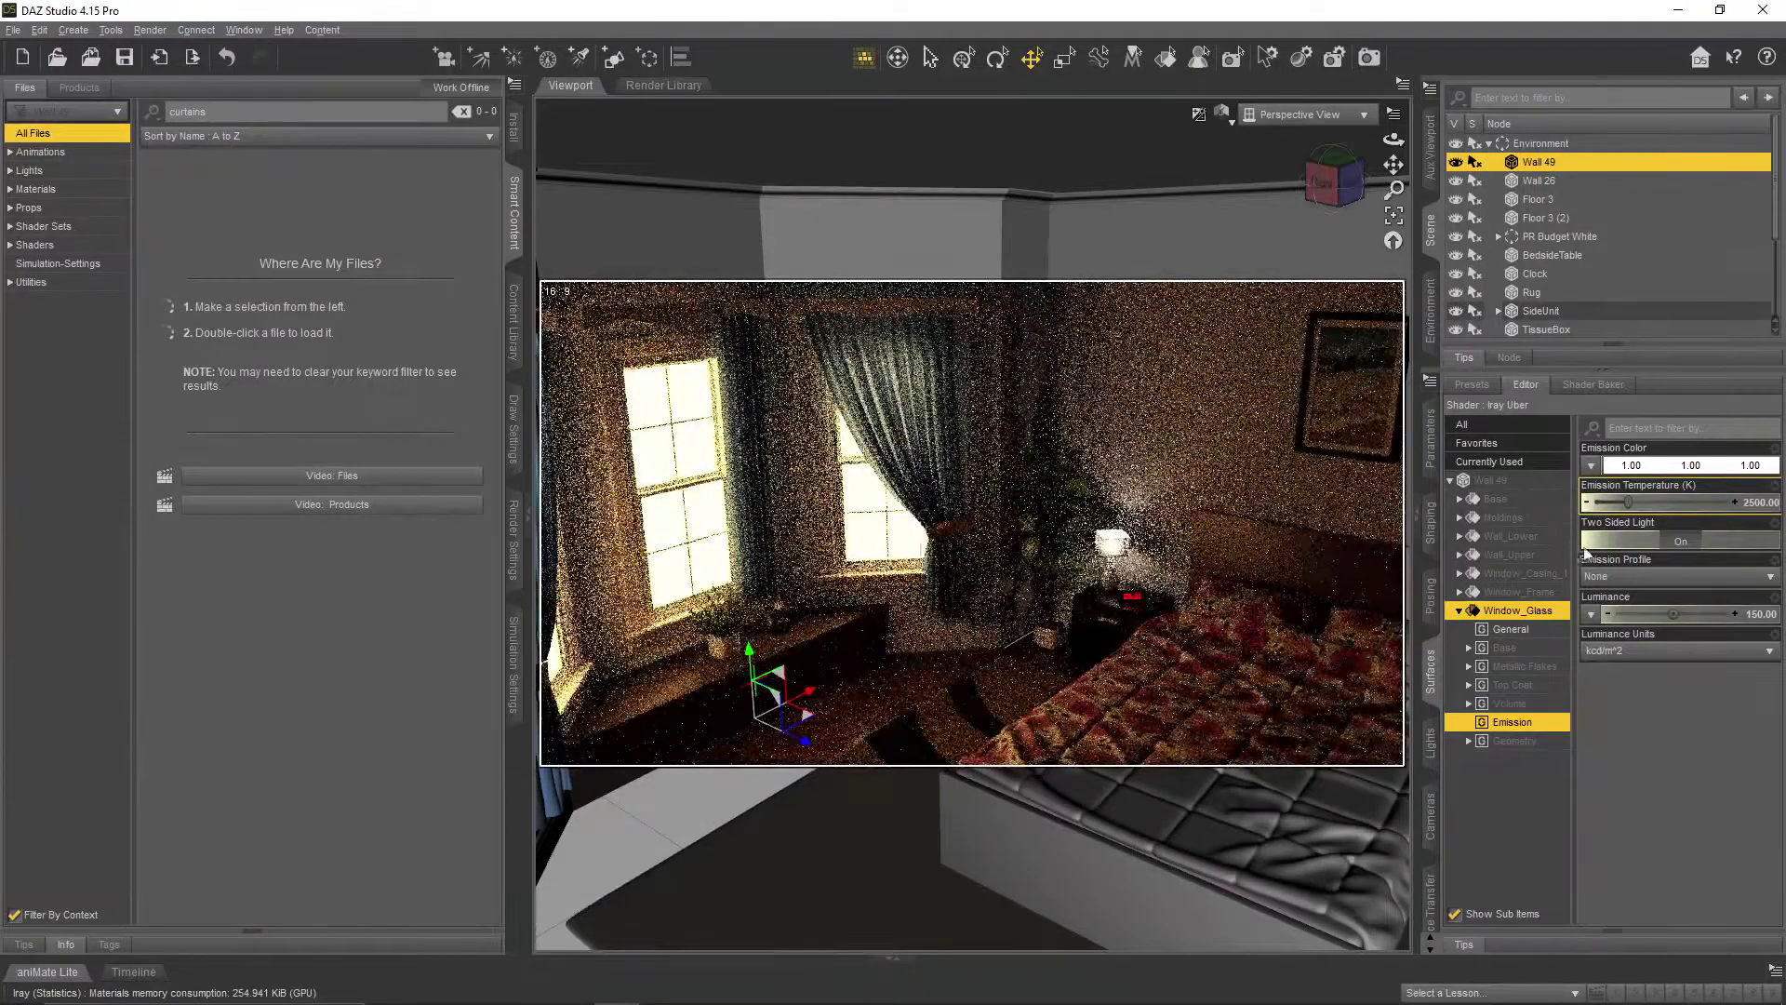
click(1757, 503)
text(4500)
key(Return)
click(1680, 541)
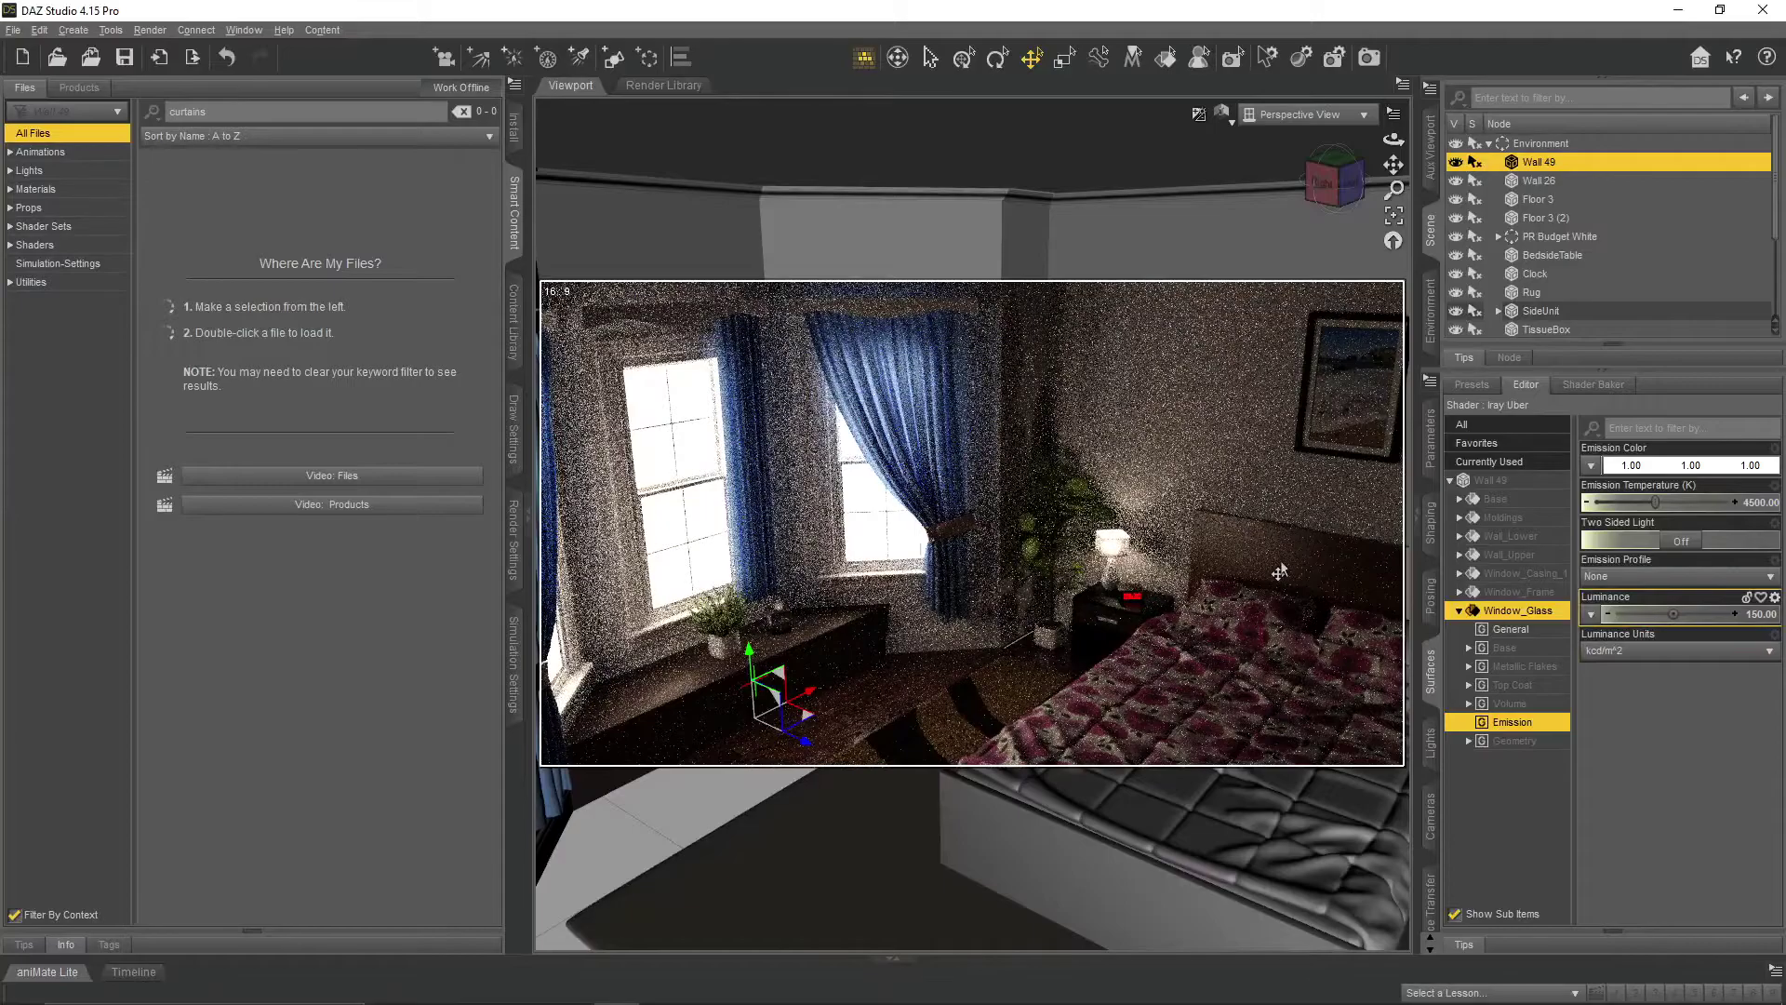
- Return the viewport from the Iray preview to textured shading, and add and select a new plane primitive
click(1223, 114)
click(1225, 292)
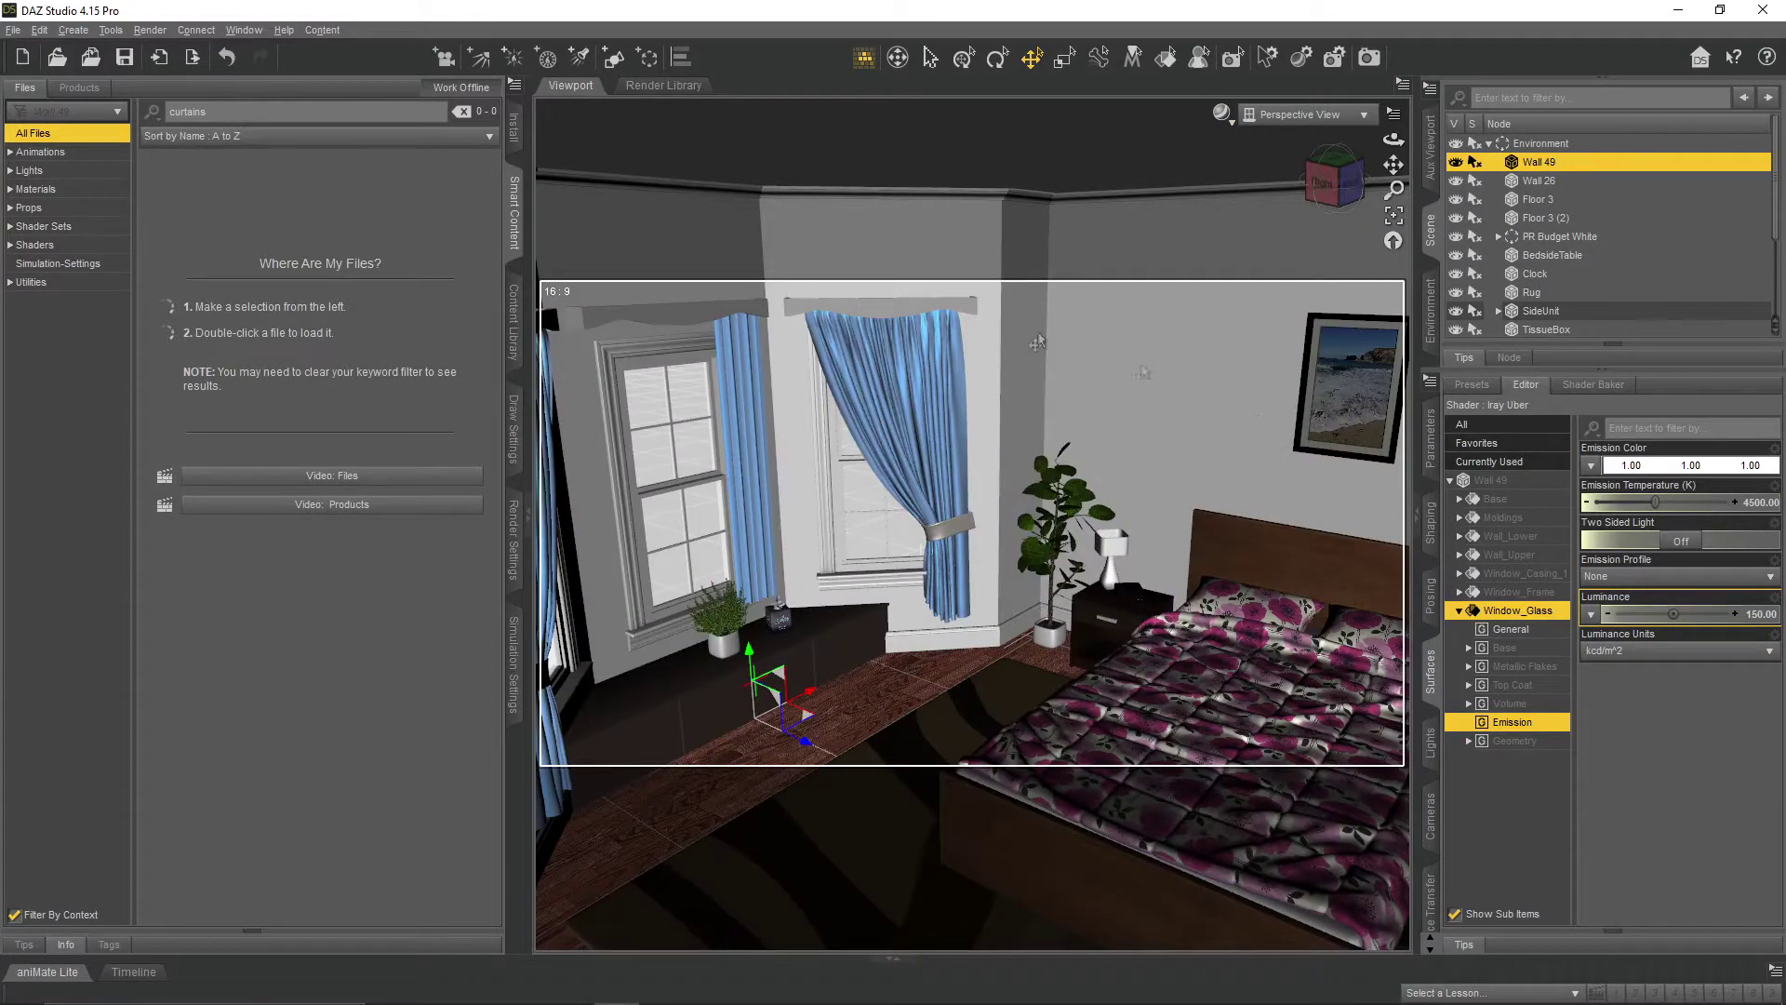
click(613, 58)
click(996, 606)
scroll(996, 606, down, 5)
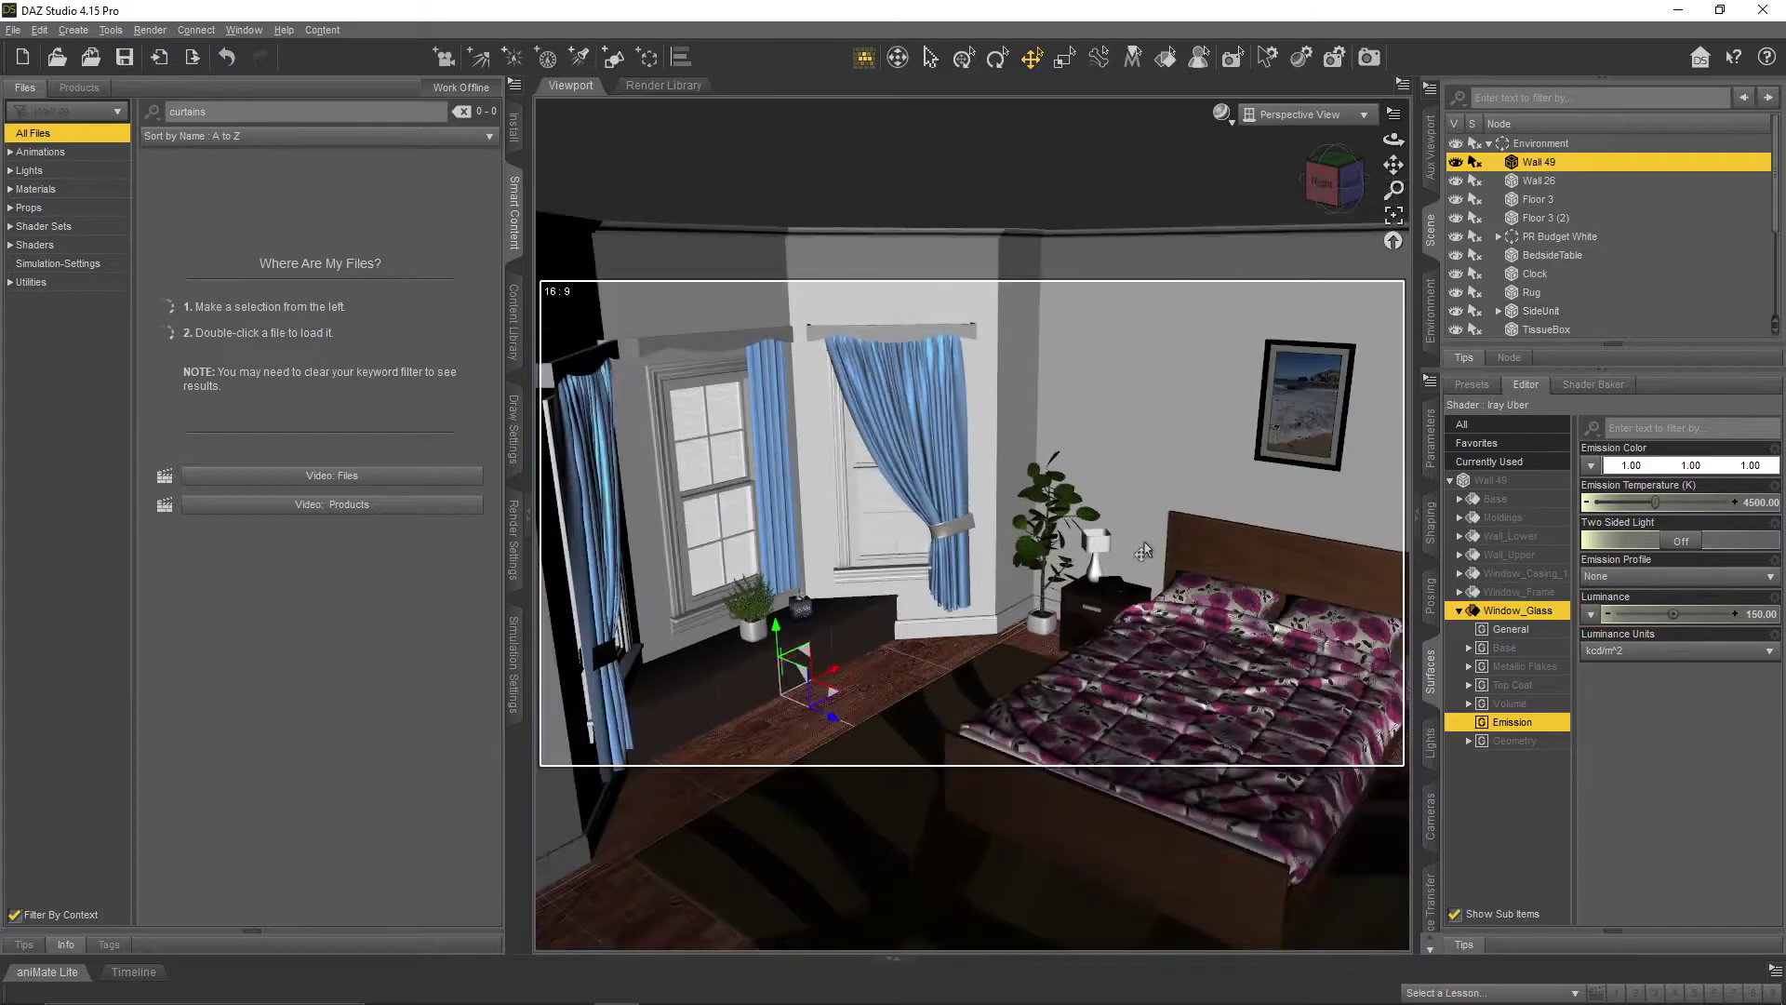
click(1489, 143)
click(1525, 218)
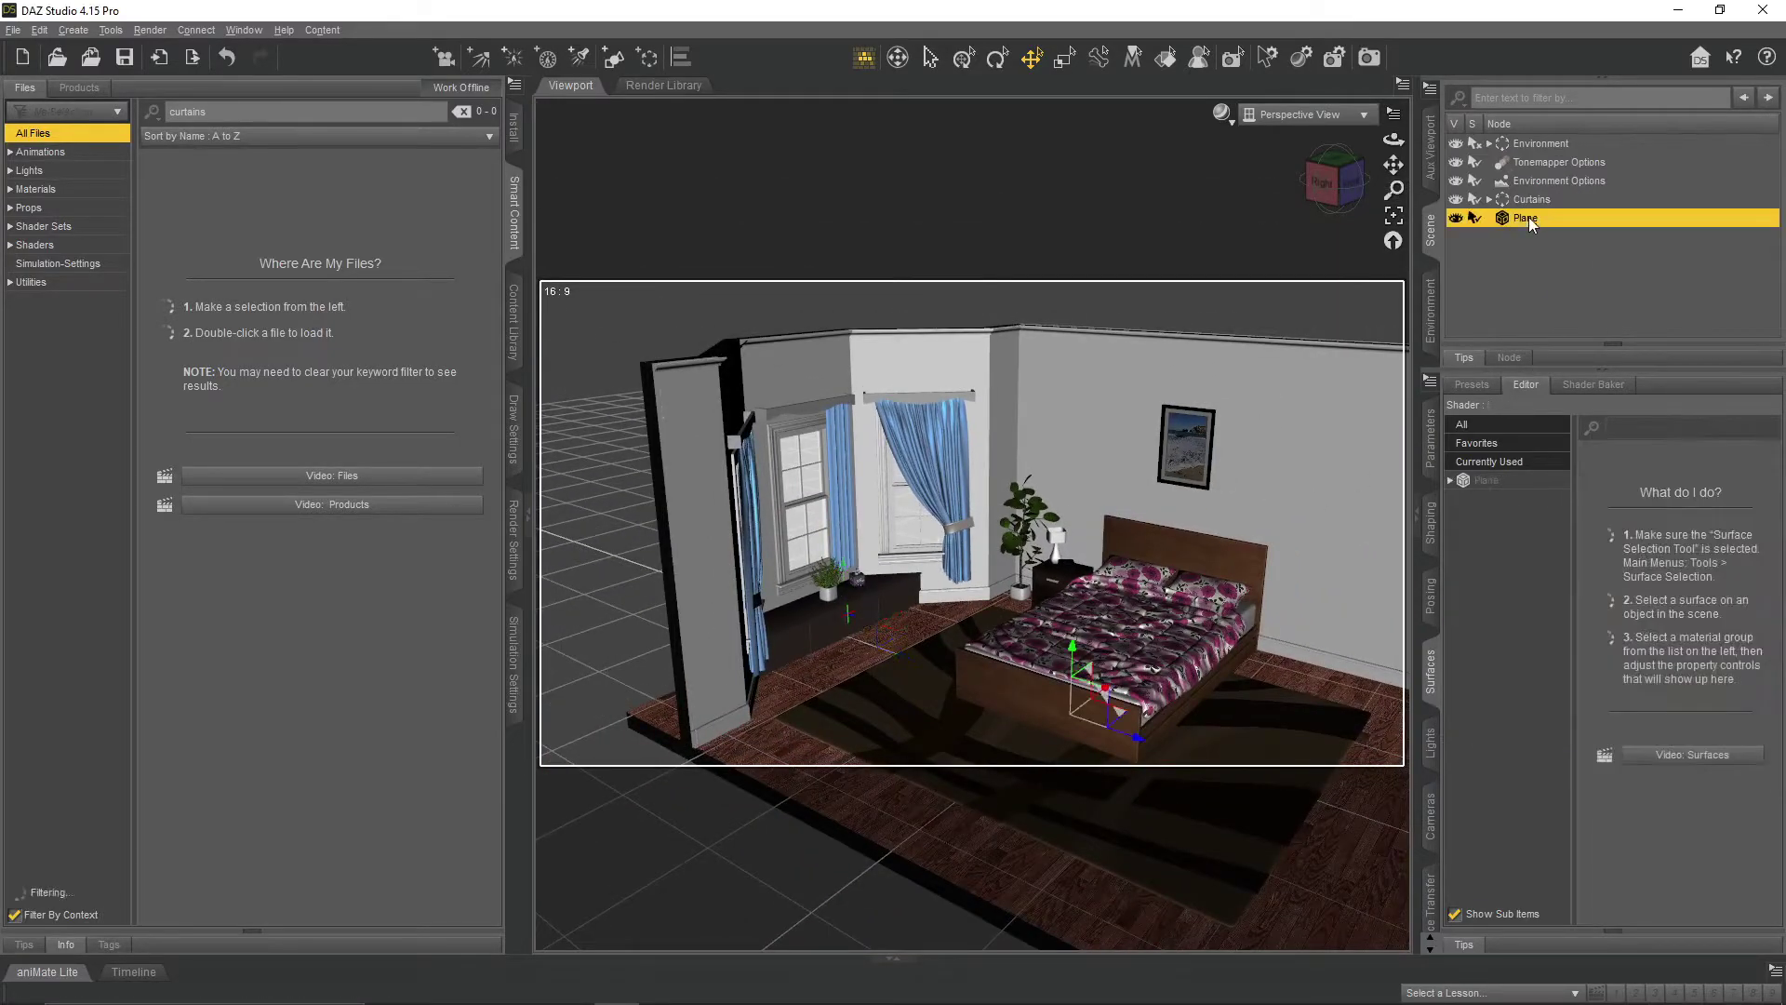
- Raise the plane to ceiling height and position it over the part of the room near the bay windows
drag(1070, 657, 1078, 327)
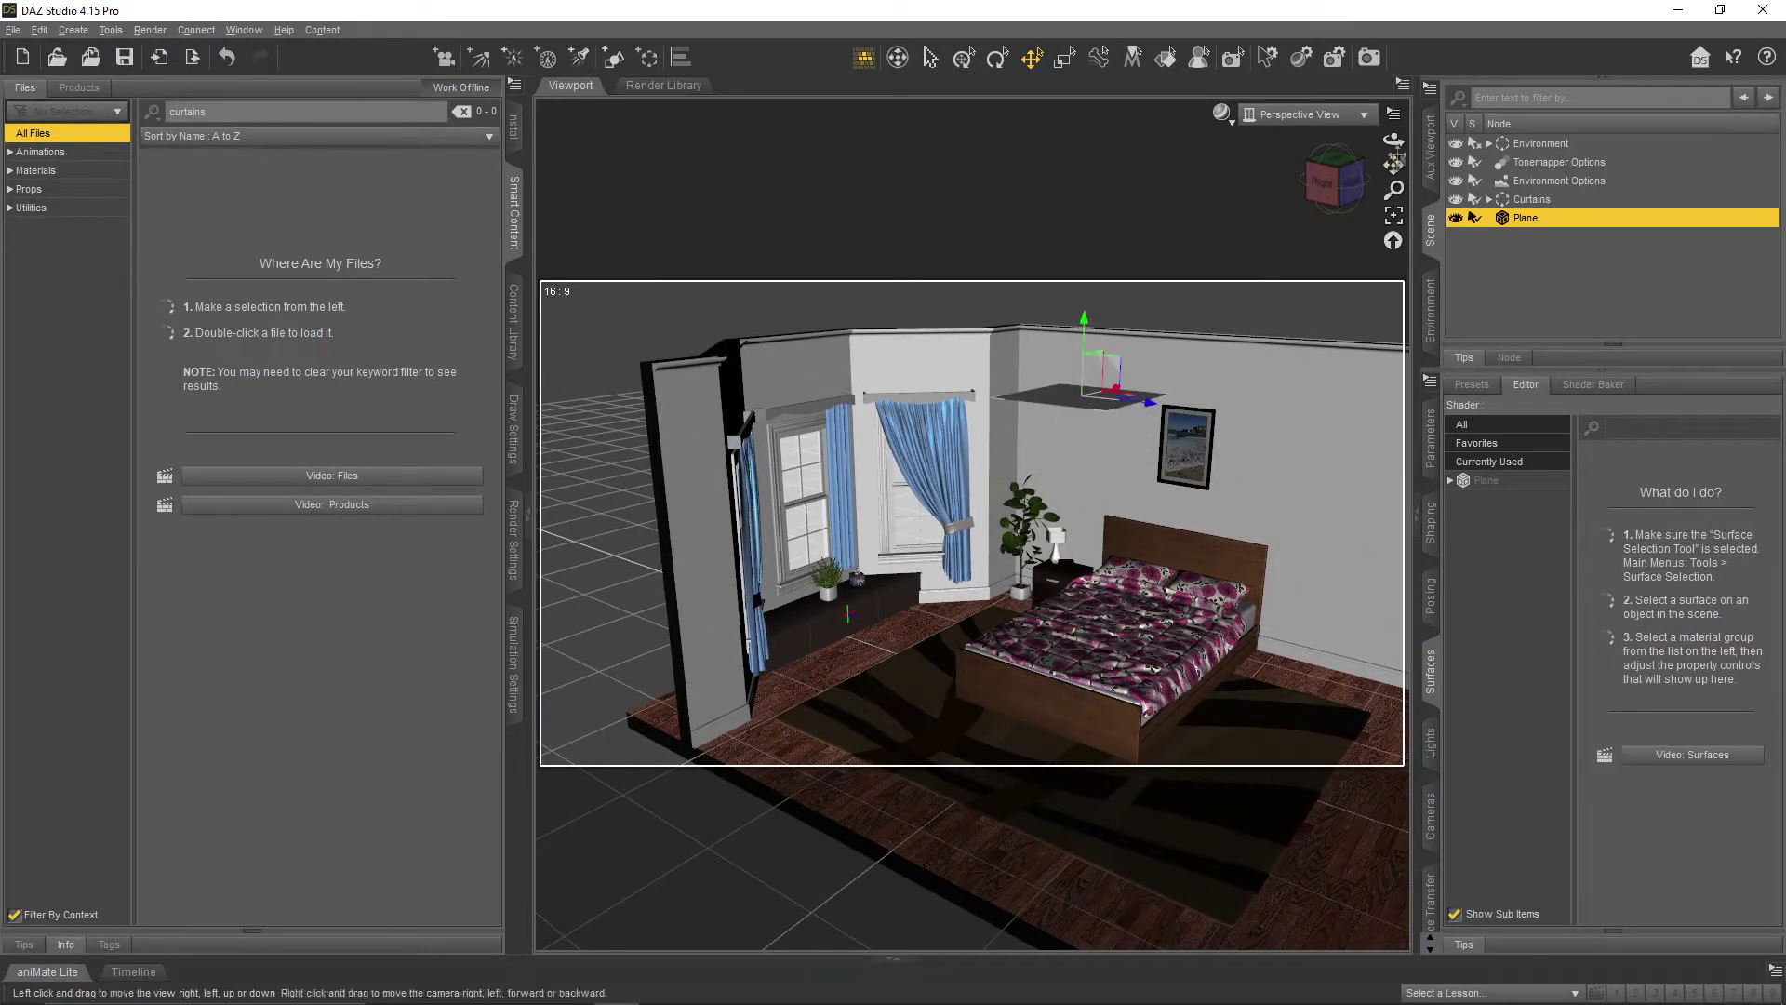
drag(1393, 138, 1340, 233)
drag(1162, 450, 1082, 308)
drag(1392, 139, 997, 148)
drag(959, 206, 1113, 326)
drag(1392, 139, 1219, 244)
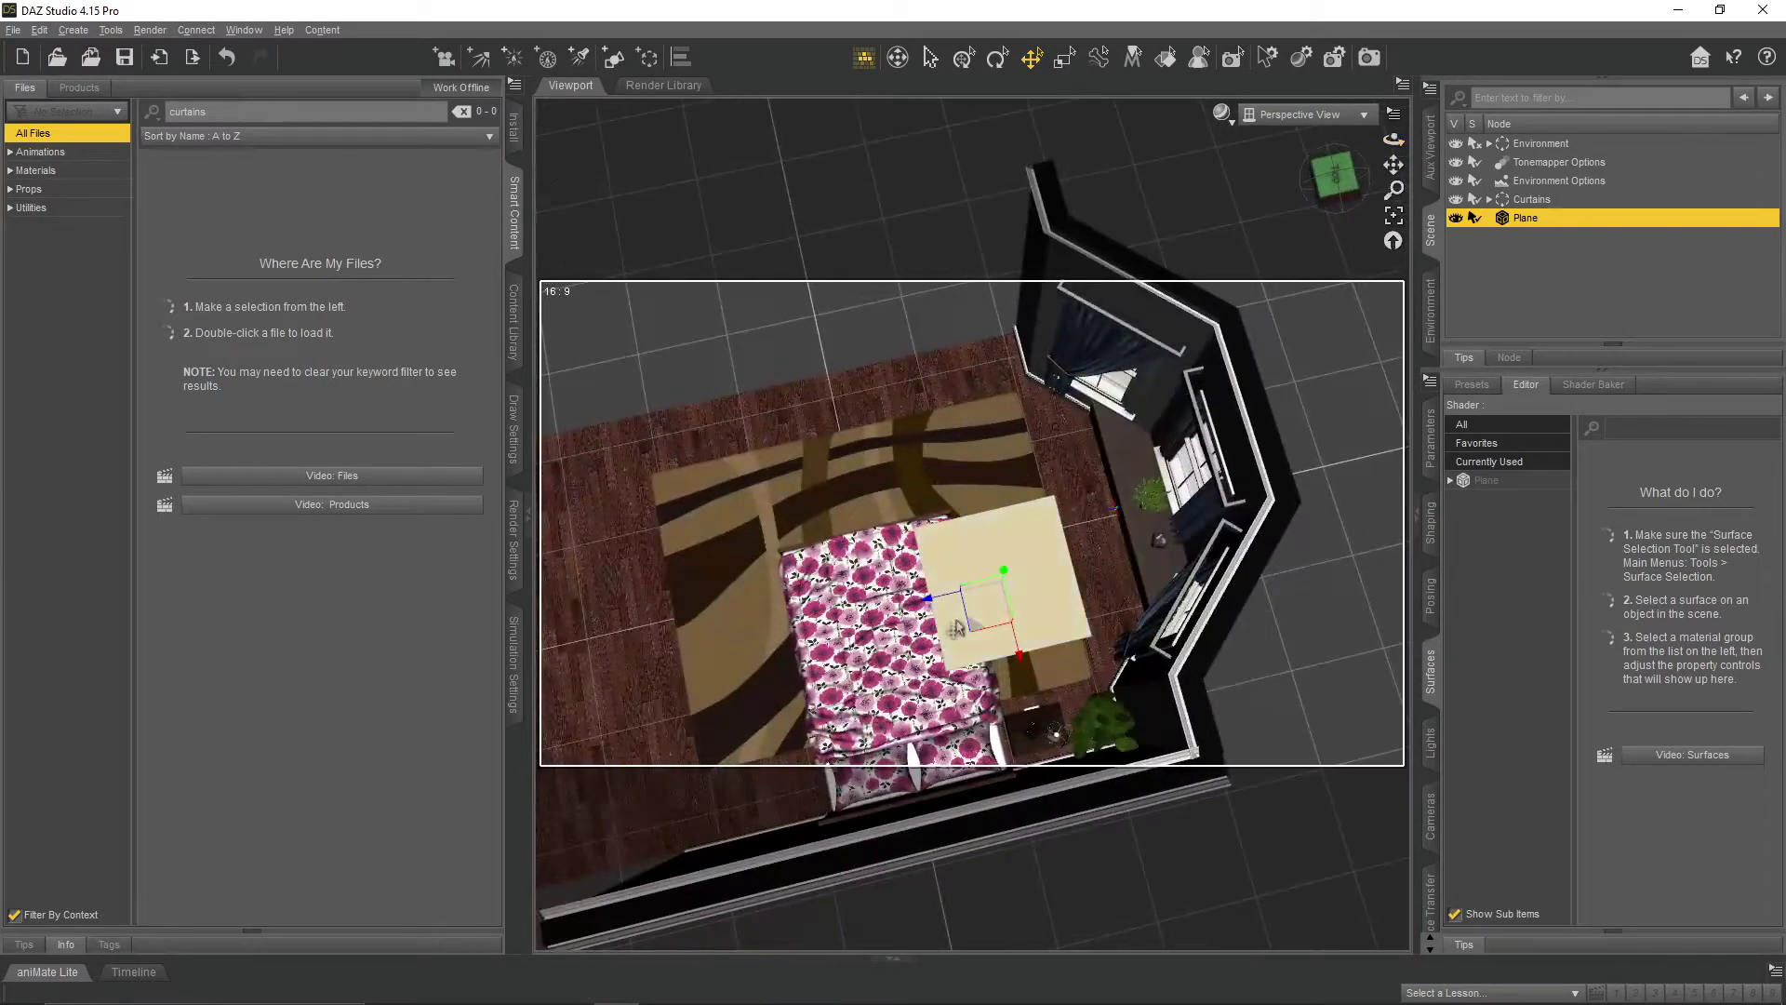
drag(1018, 661, 990, 551)
drag(977, 459, 970, 524)
drag(1393, 138, 1498, 19)
drag(968, 402, 974, 299)
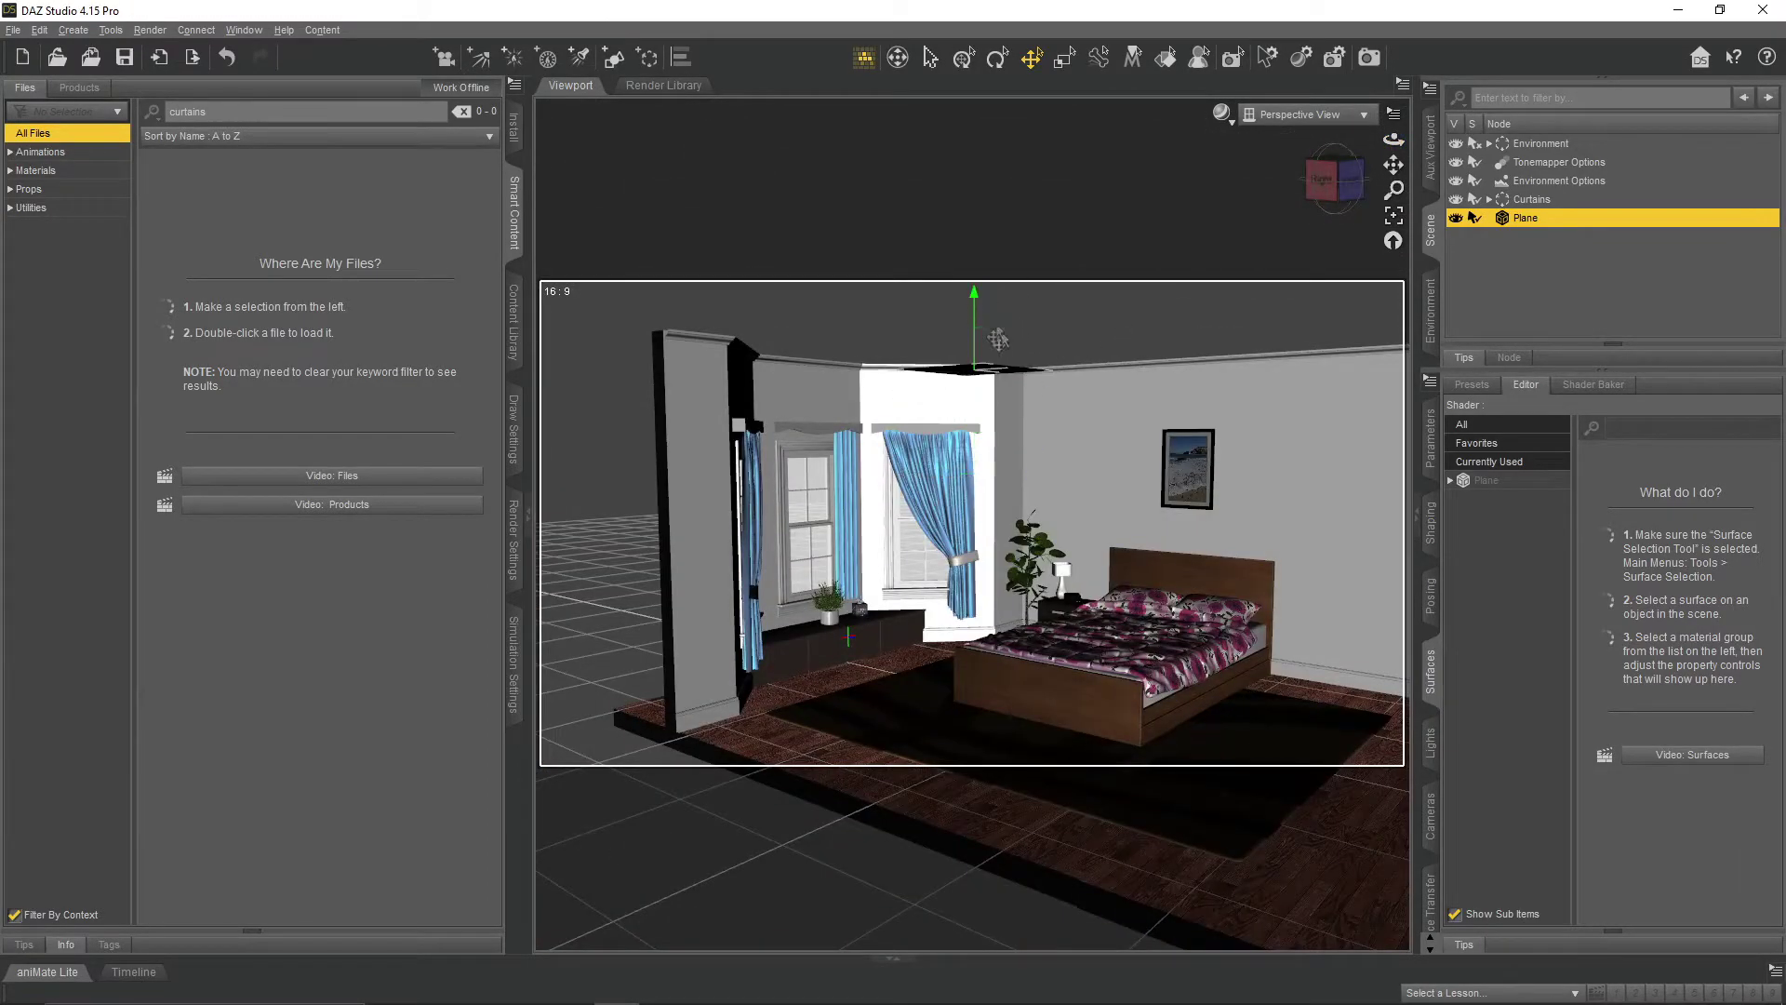
- Scale the plane to 150% and shift it to a Y Translate of 293.82 and a Z Translate of -80.59
click(1429, 437)
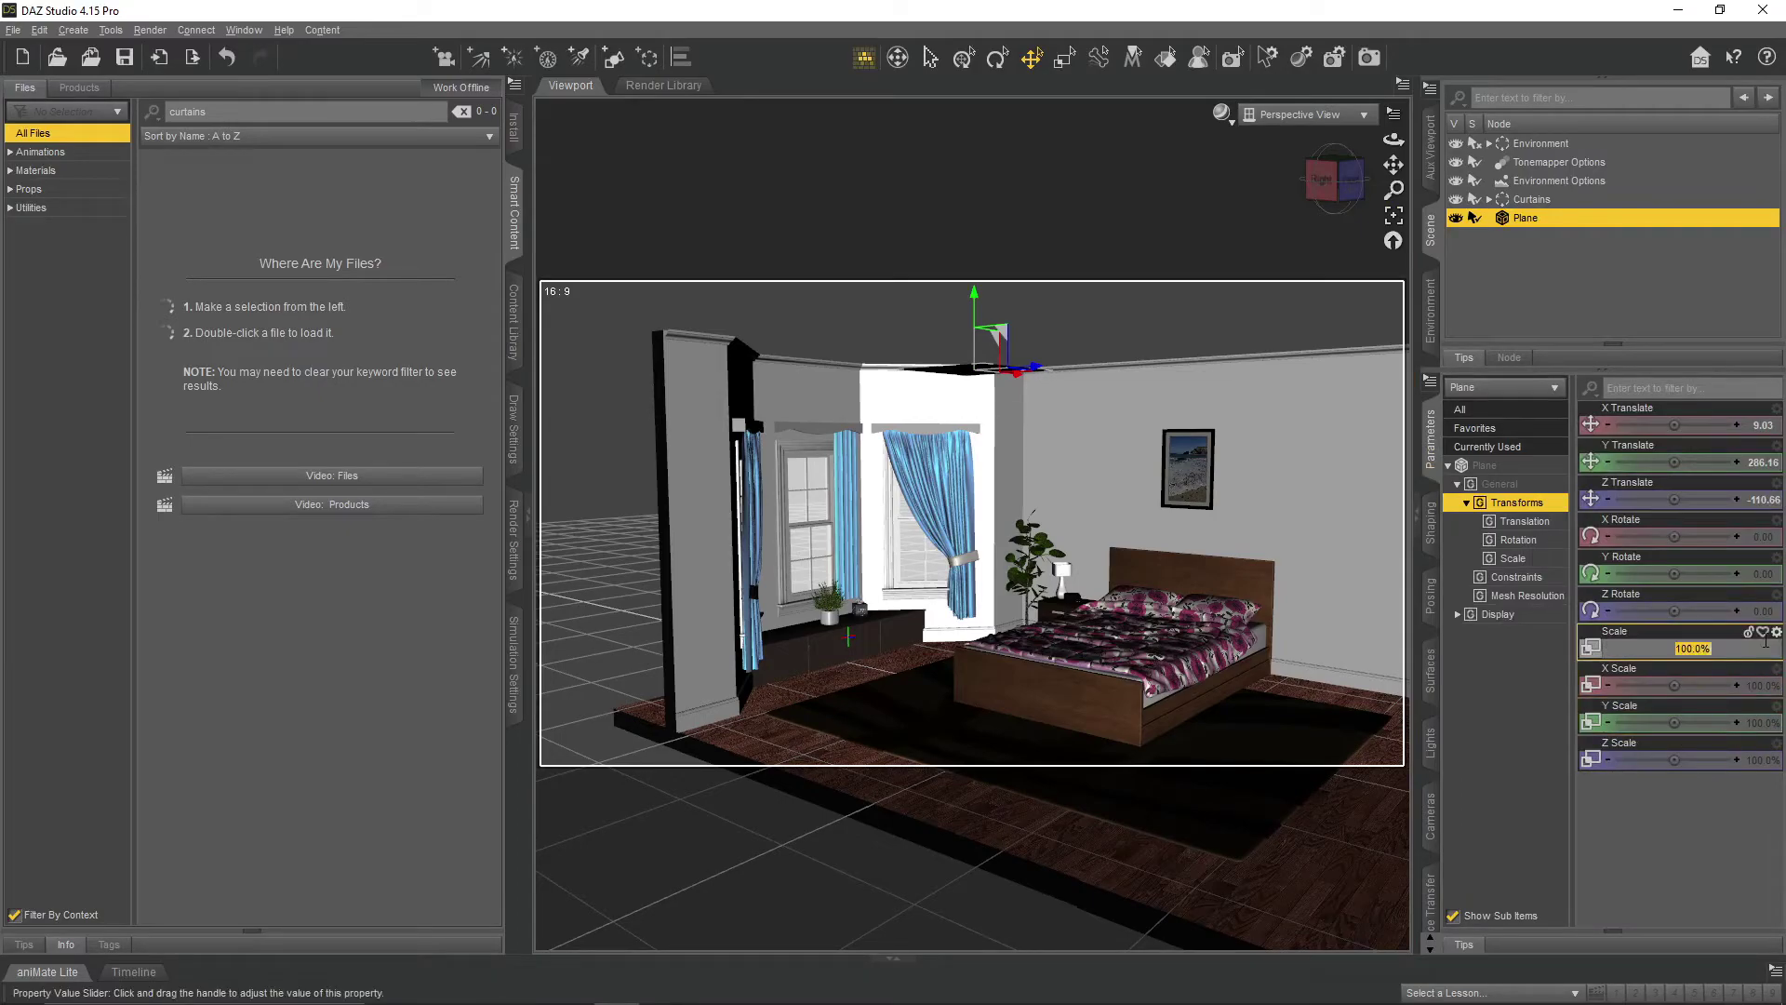
text(150)
key(Return)
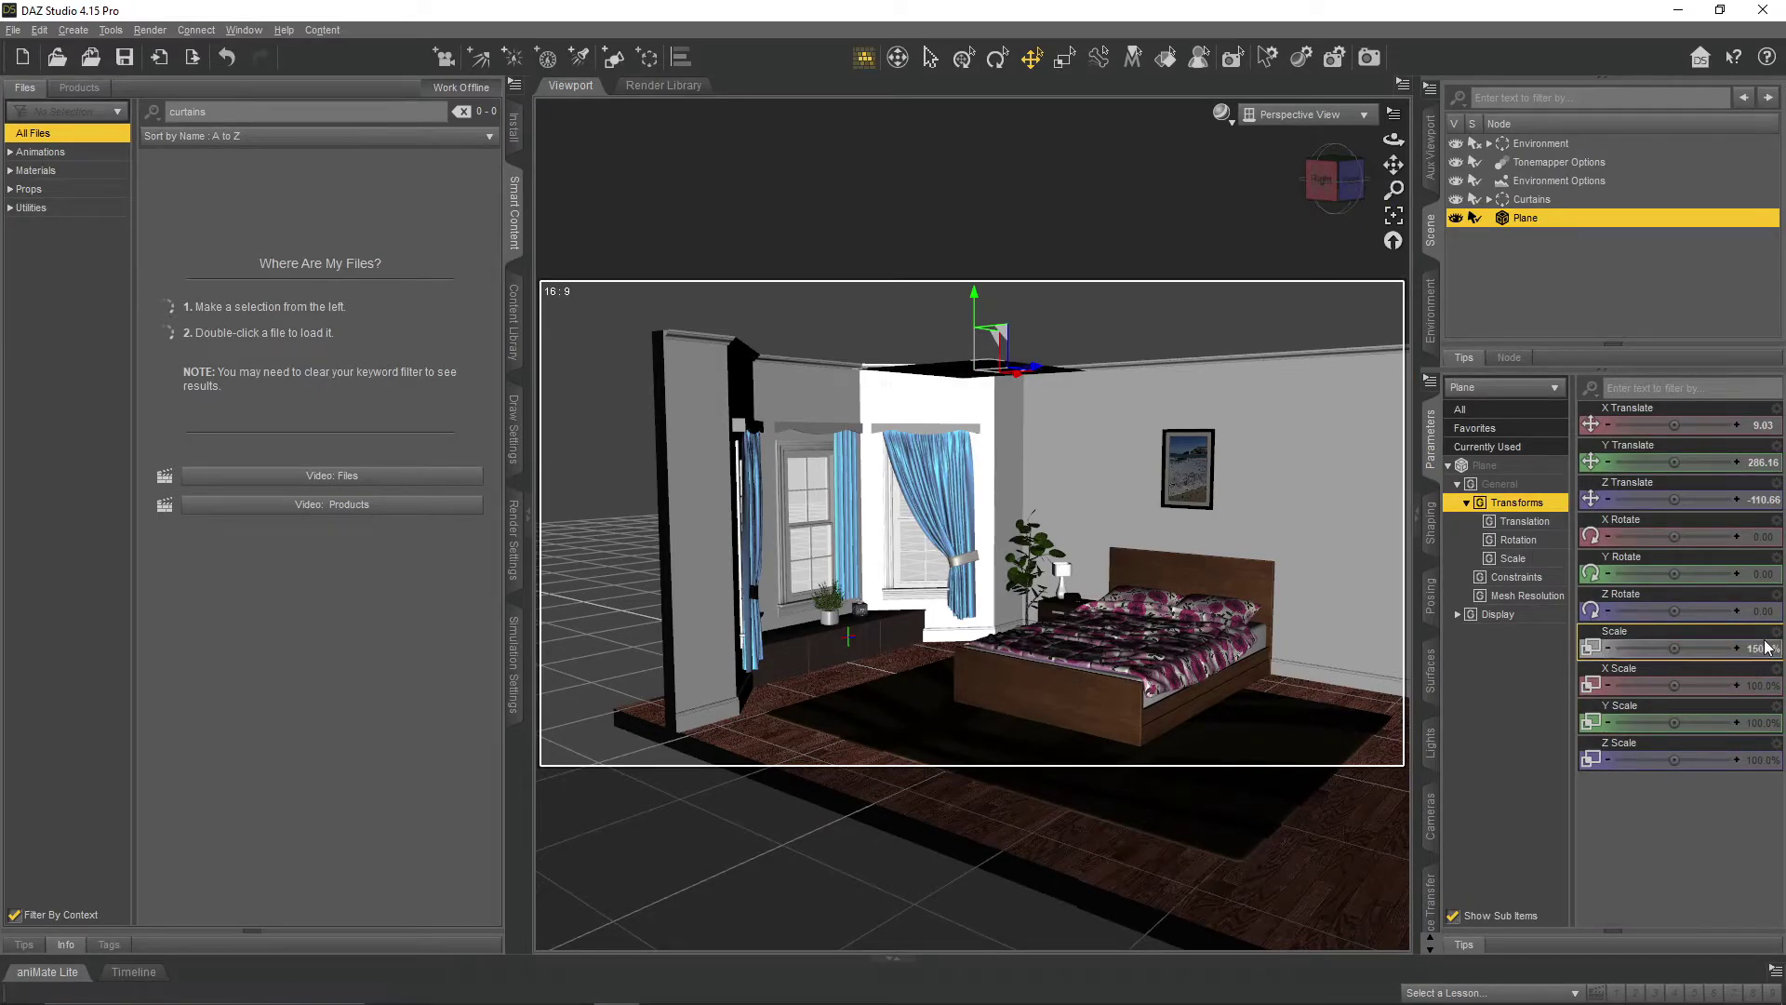
drag(1393, 139, 1048, 228)
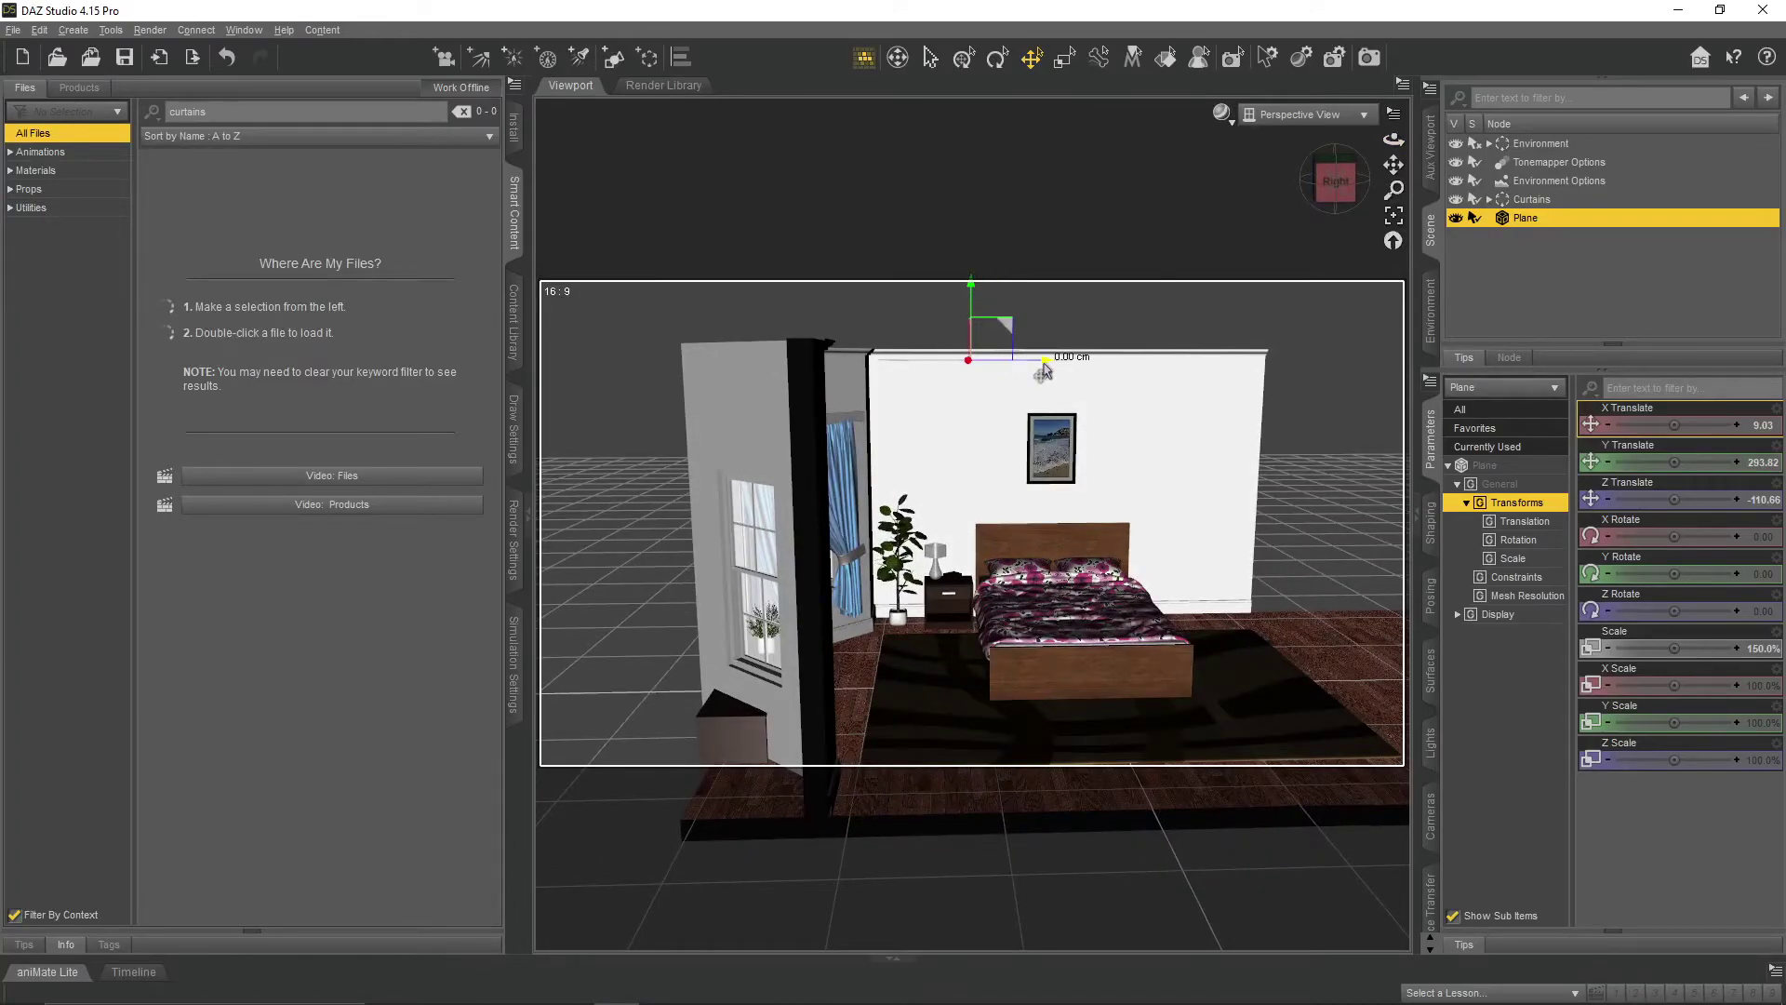
mouse_move(1393, 138)
mouse_down()
mouse_move(1116, 465)
mouse_move(1247, 149)
mouse_move(1386, 116)
mouse_move(1390, 156)
mouse_up()
scroll(1262, 374, up, 5)
scroll(1262, 374, up, 1)
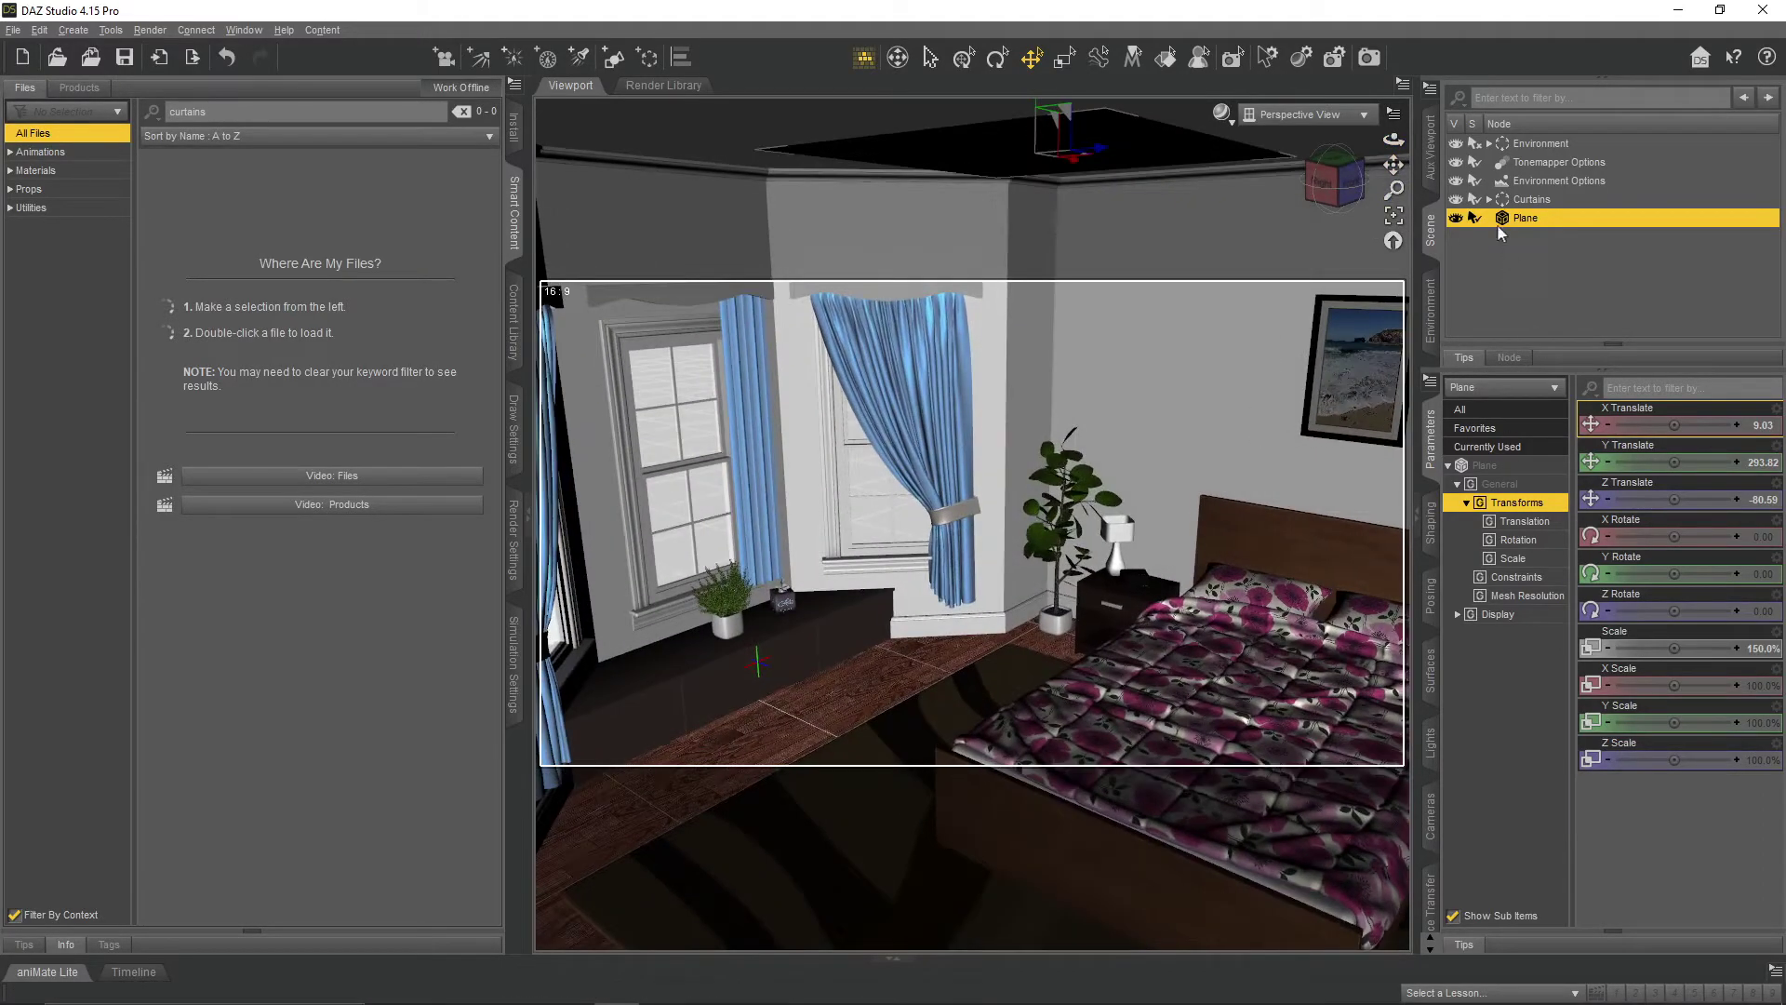
- Preview the scene in NVIDIA Iray and set the plane's emission color to white
click(1223, 115)
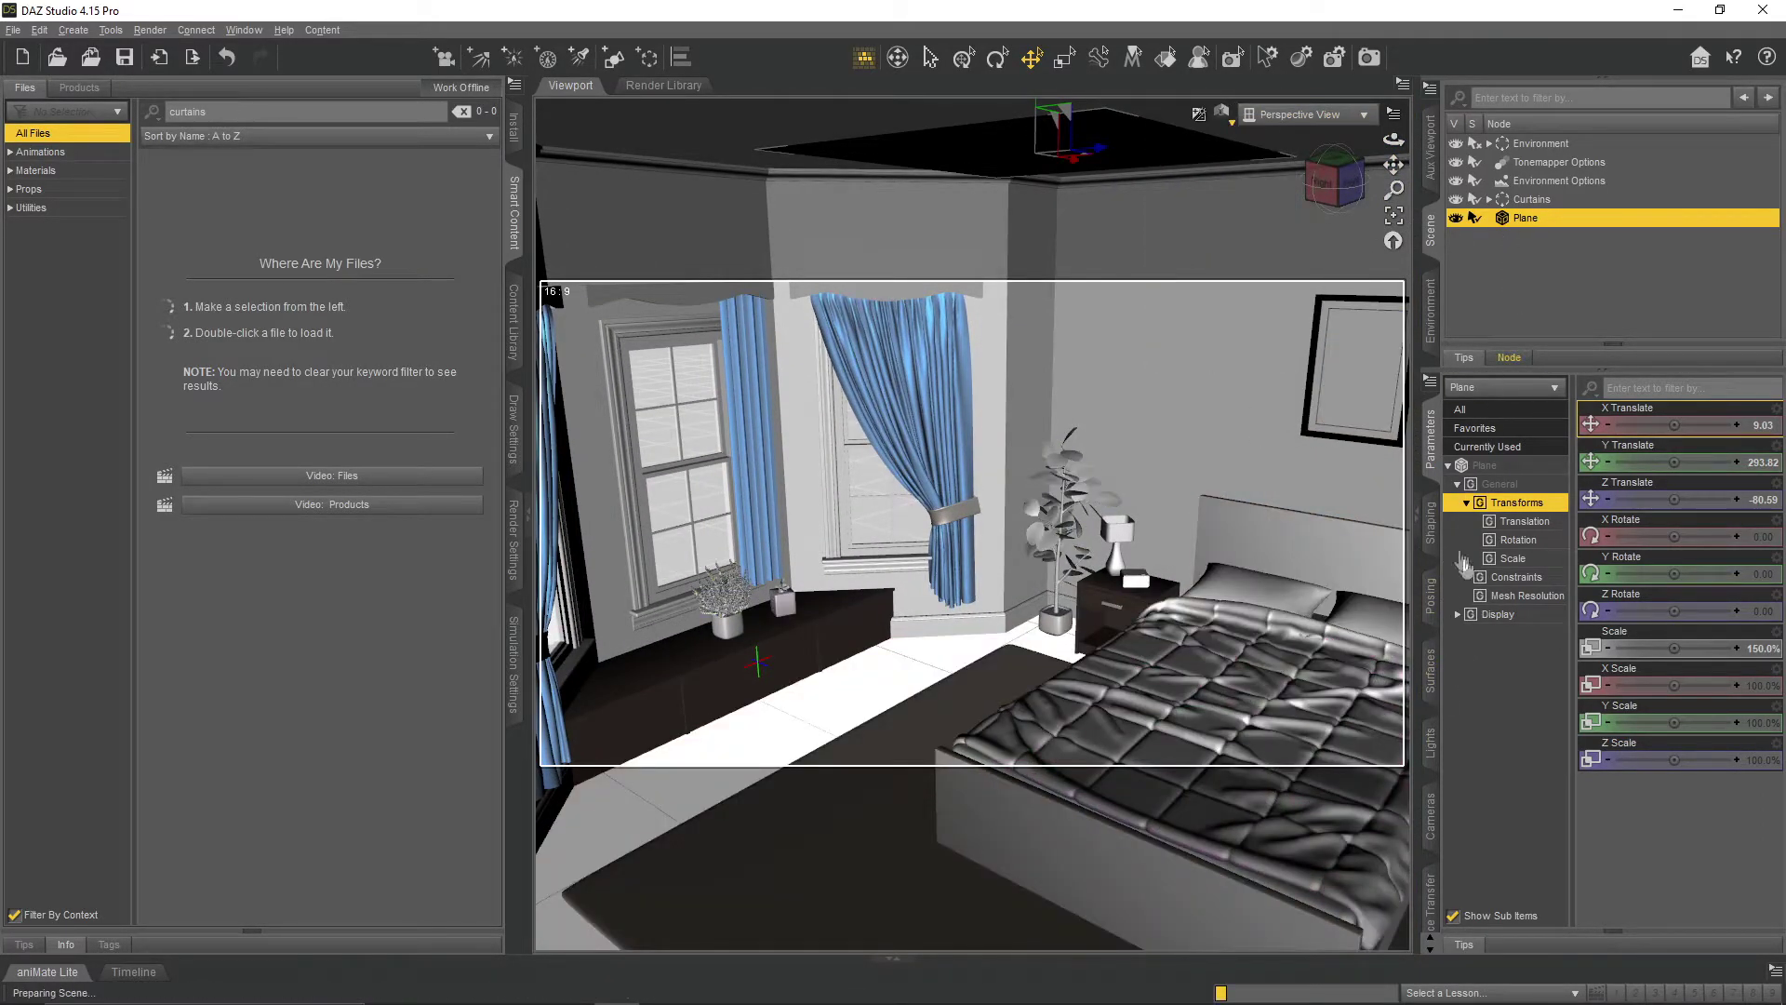
click(1430, 524)
click(1426, 656)
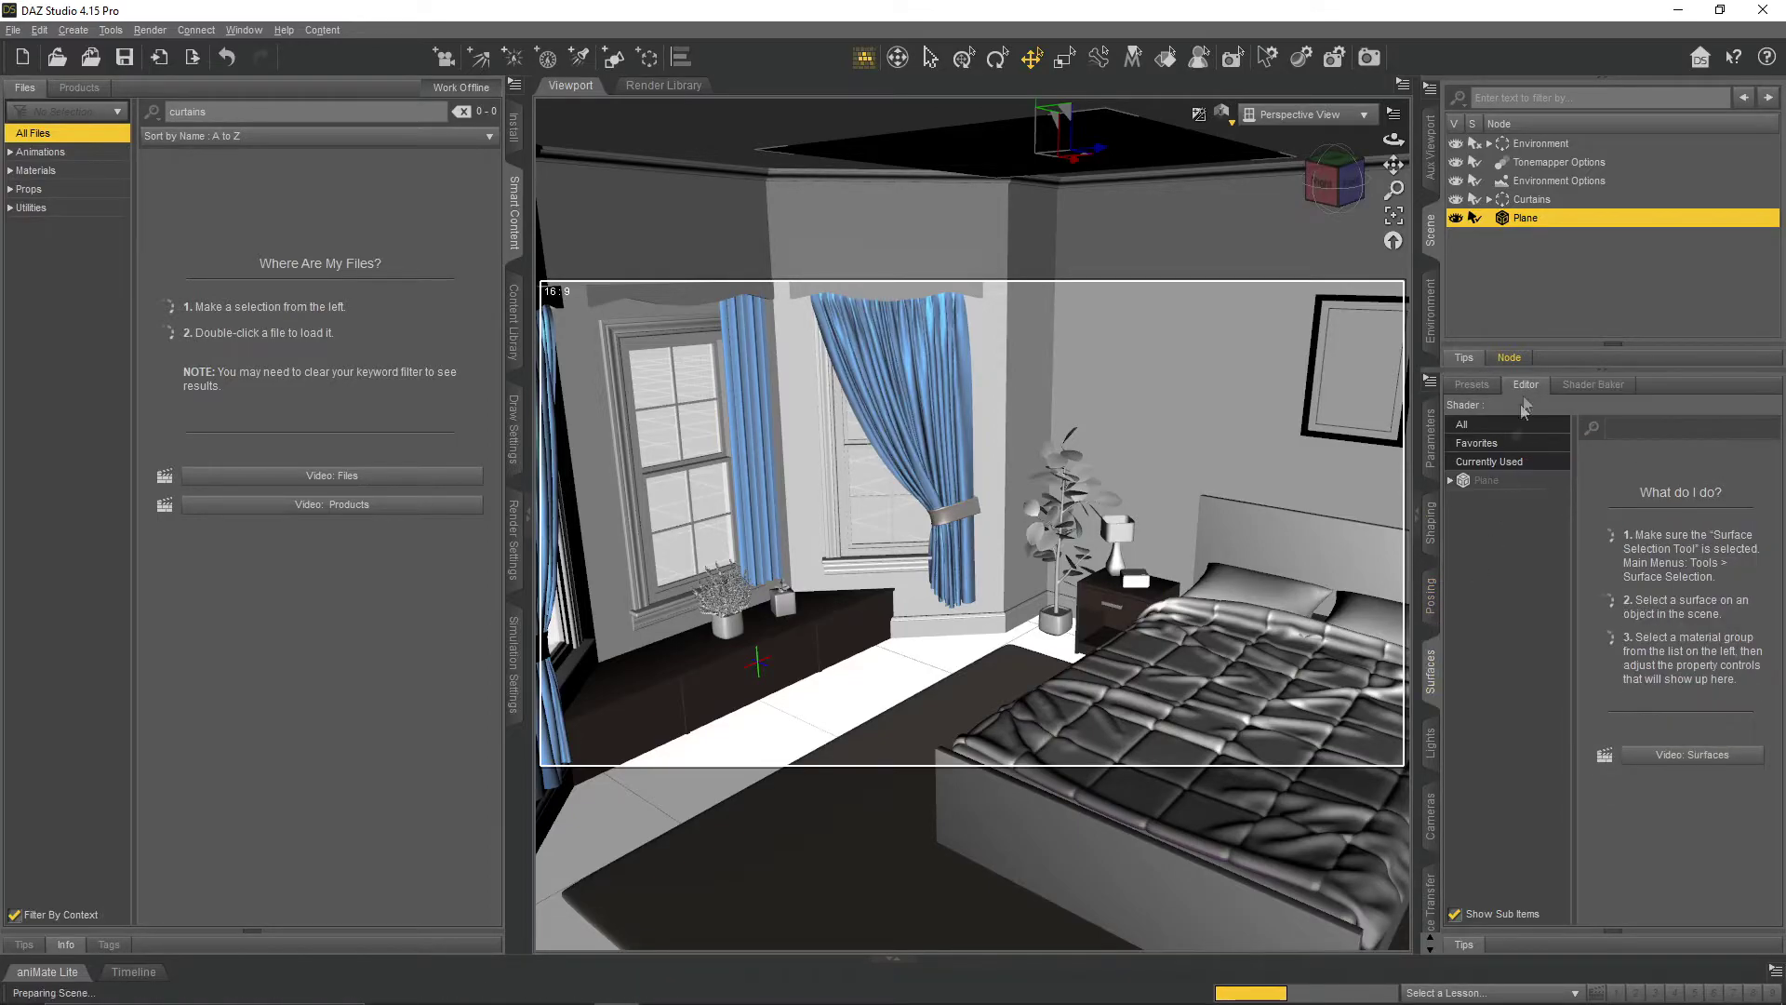
click(1464, 500)
click(1512, 610)
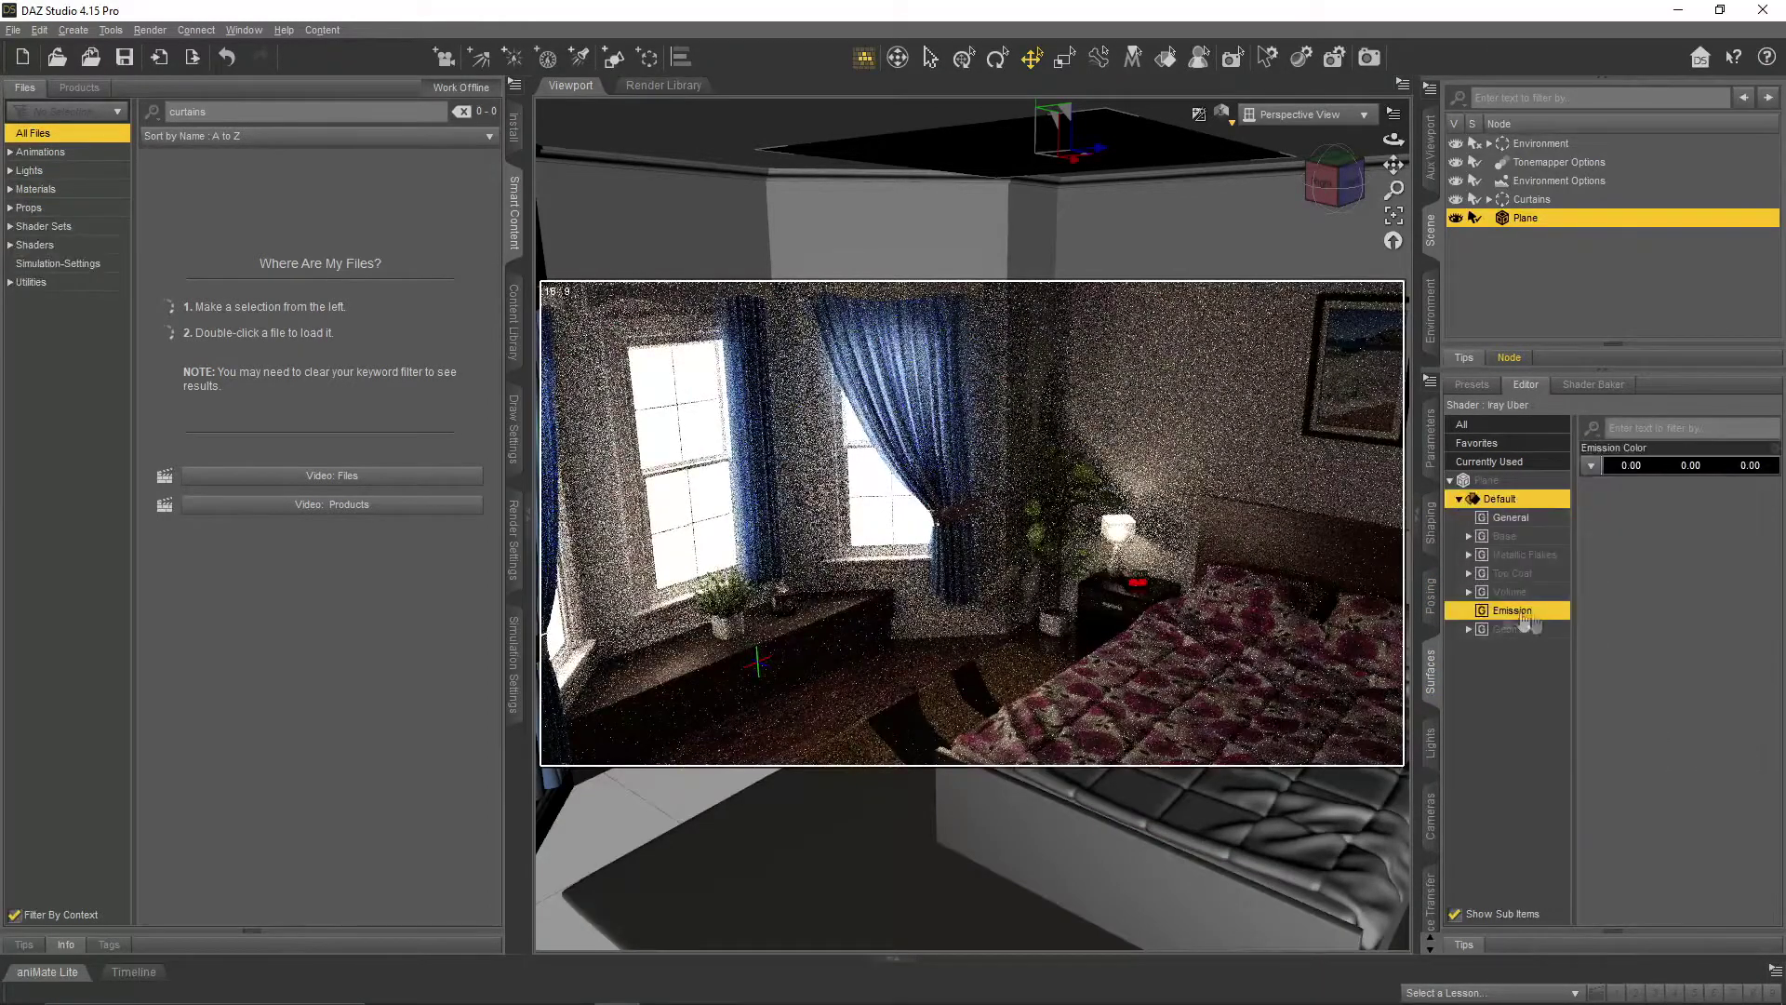
click(1633, 465)
click(997, 644)
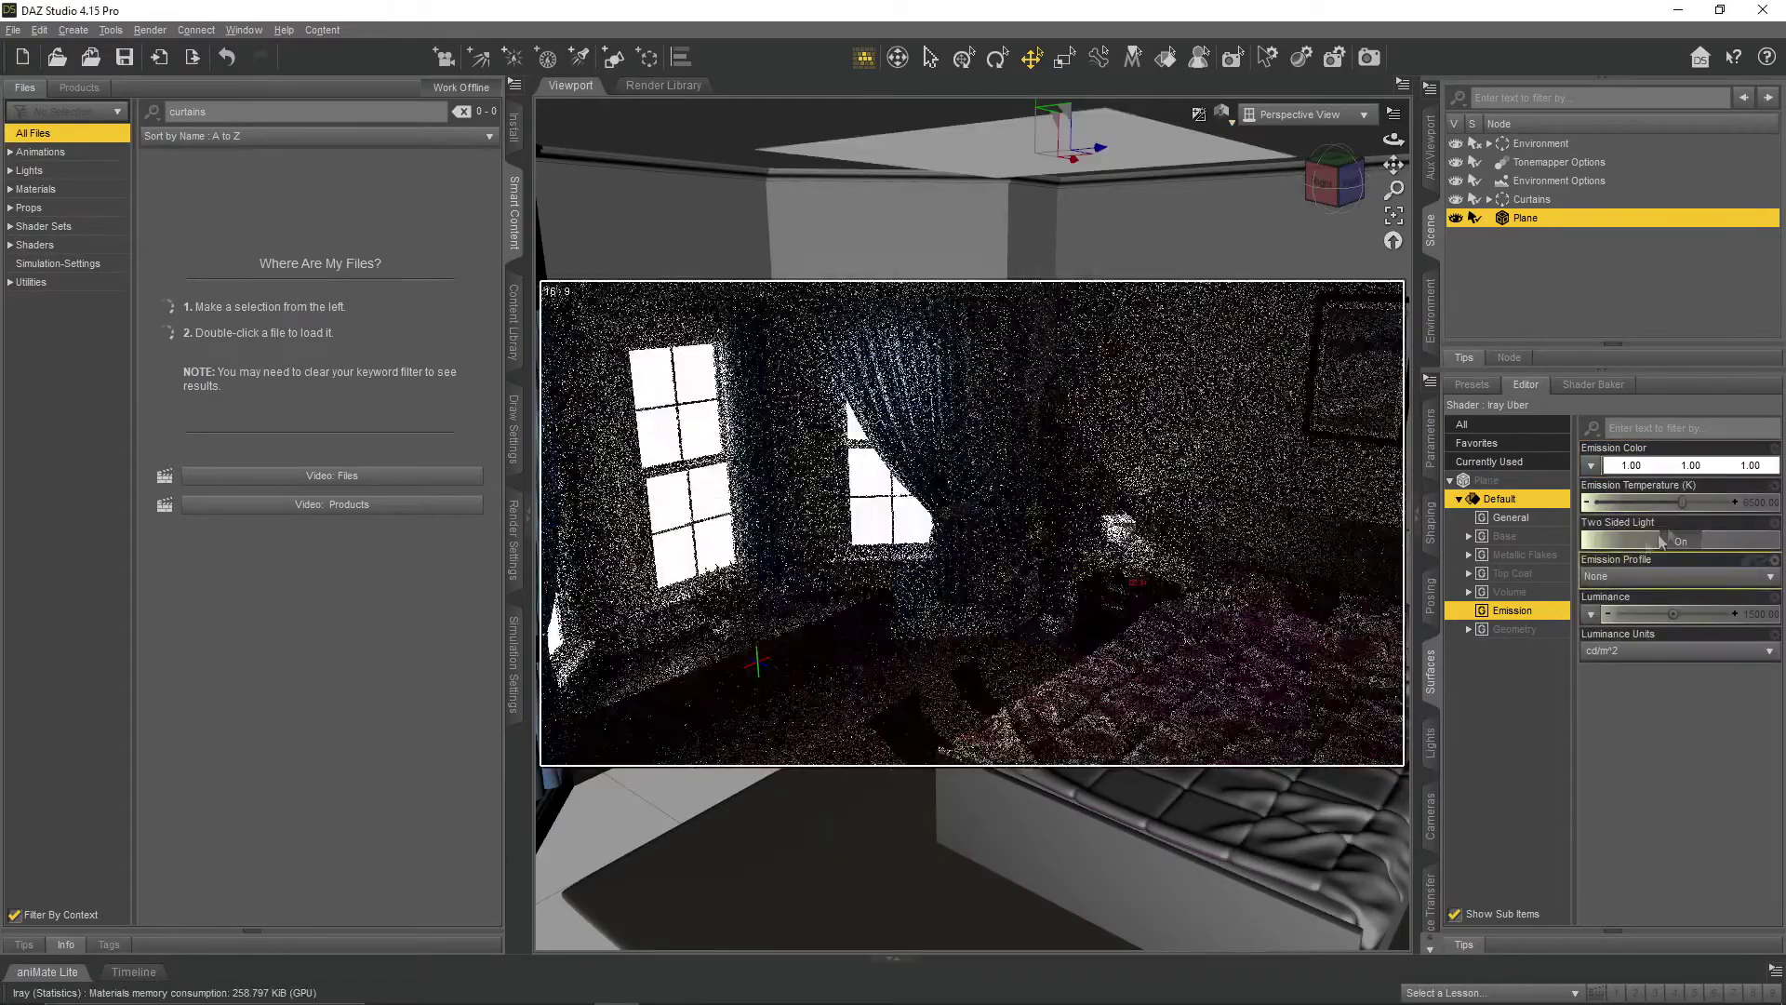
- Set the plane's emission temperature to 4500 K and its luminance to 200 kcd/m^2
click(1741, 654)
click(1622, 693)
click(1763, 613)
text(200)
key(Return)
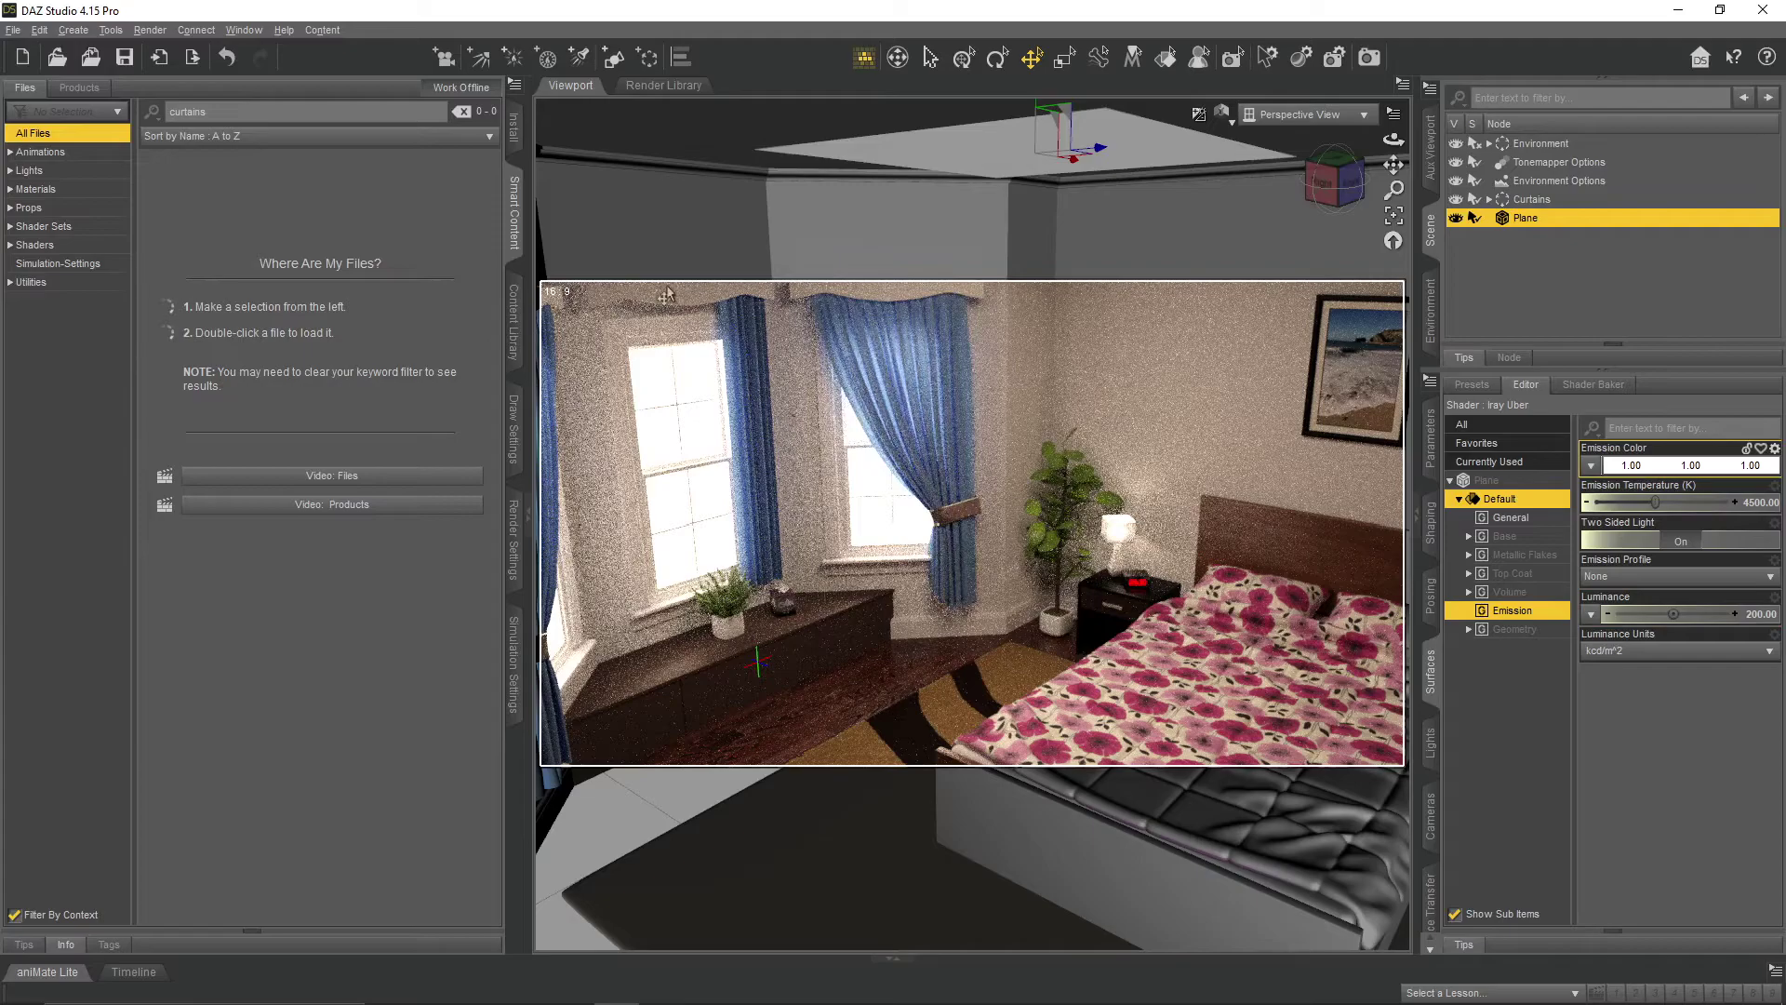
- Set the luminance of Wall 49's Window_Glass emission to 50 kcd/m^2
click(1489, 143)
click(1538, 161)
click(1511, 722)
click(1756, 614)
text(50)
key(Return)
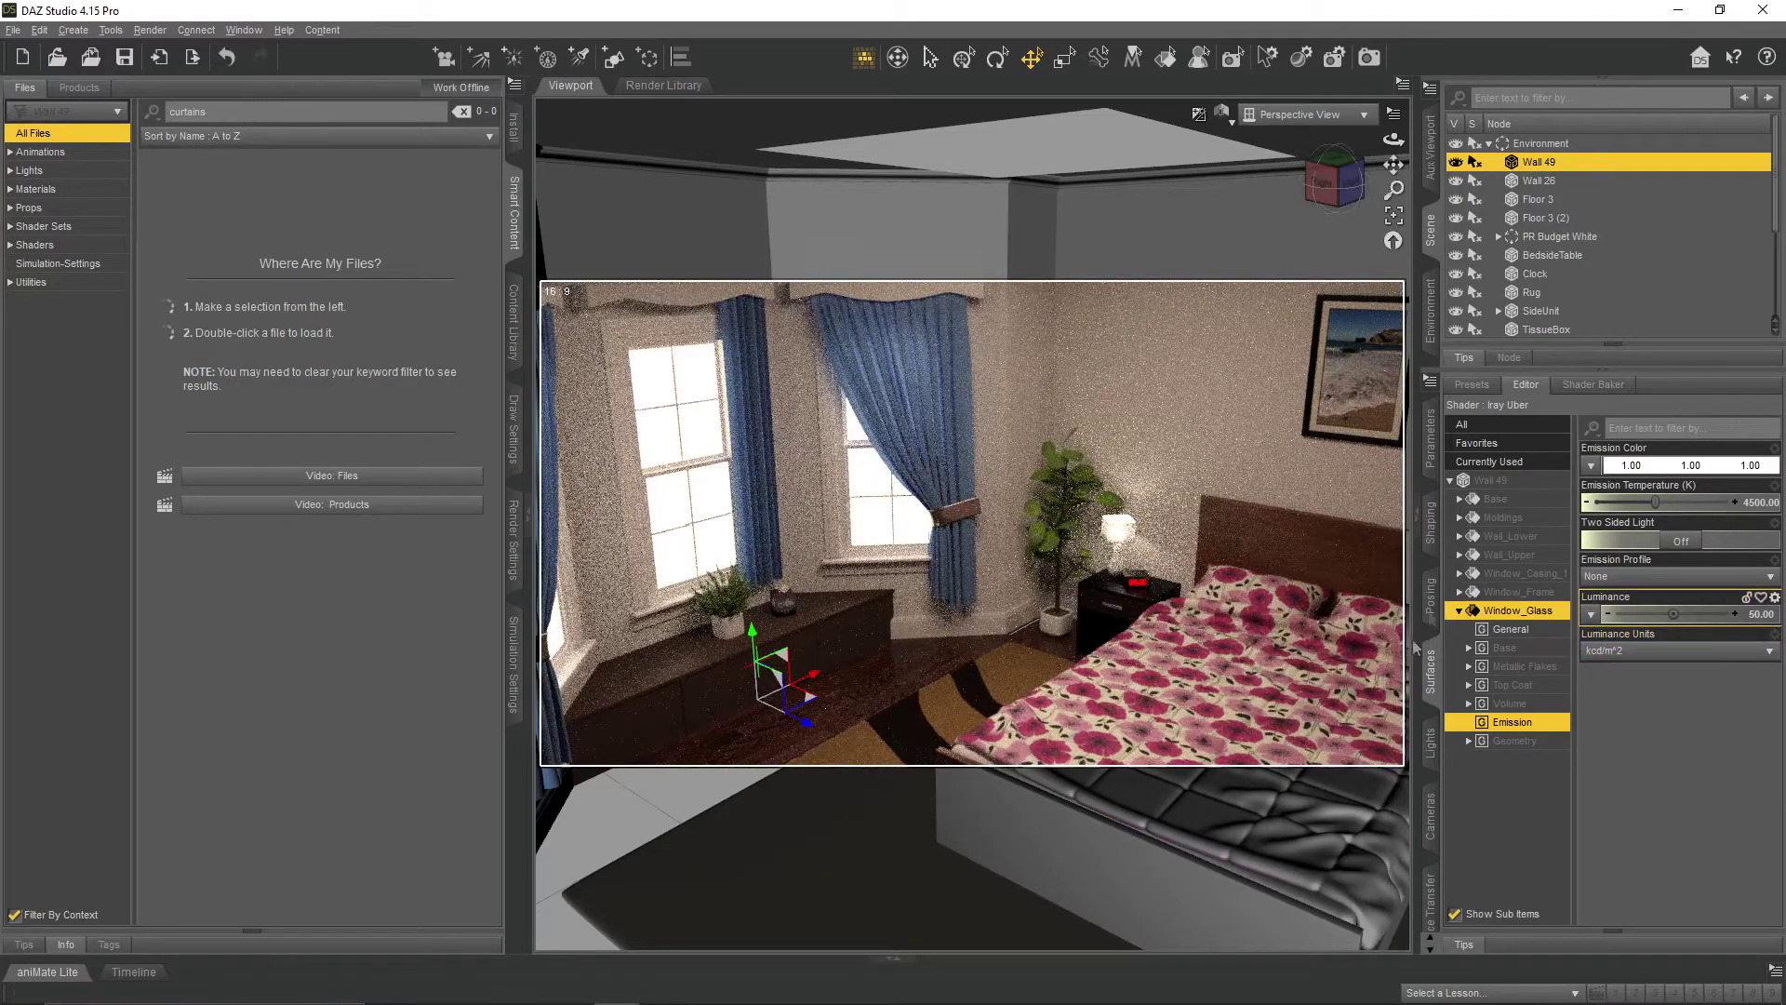
- Return the viewport to textured shading and rename the ceiling plane as Area Light
click(1221, 112)
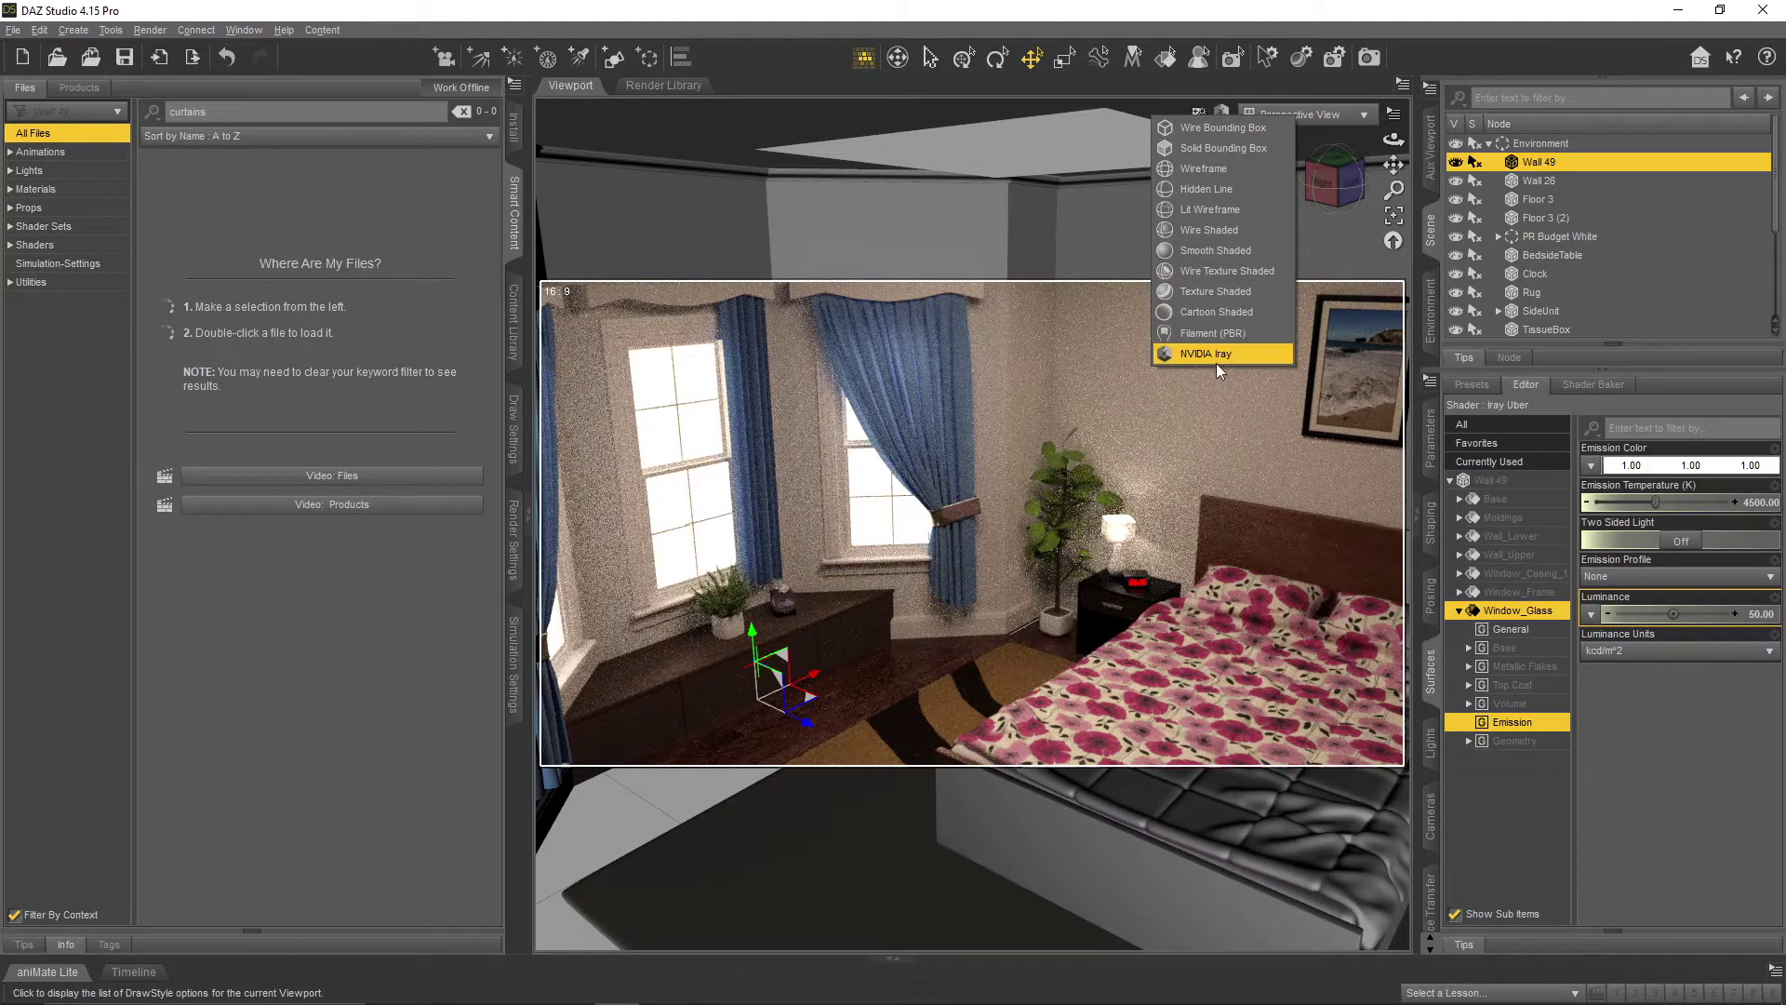
click(1216, 291)
click(1488, 144)
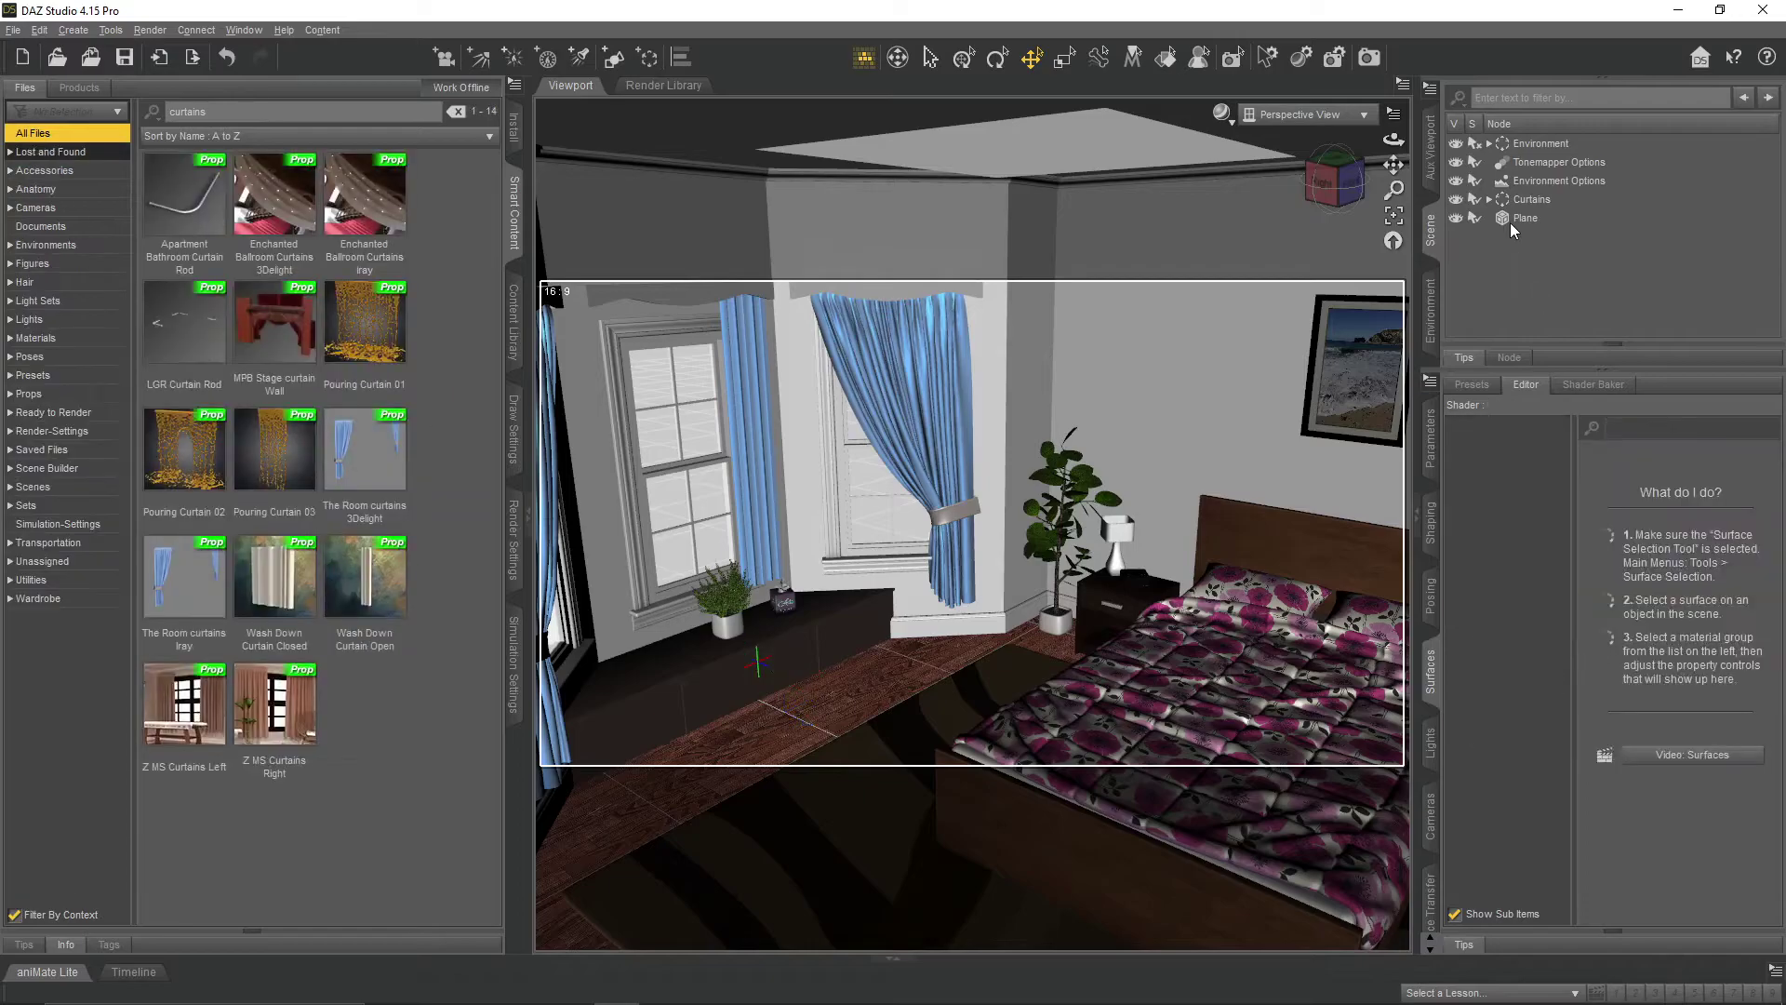
click(1533, 221)
click(1540, 220)
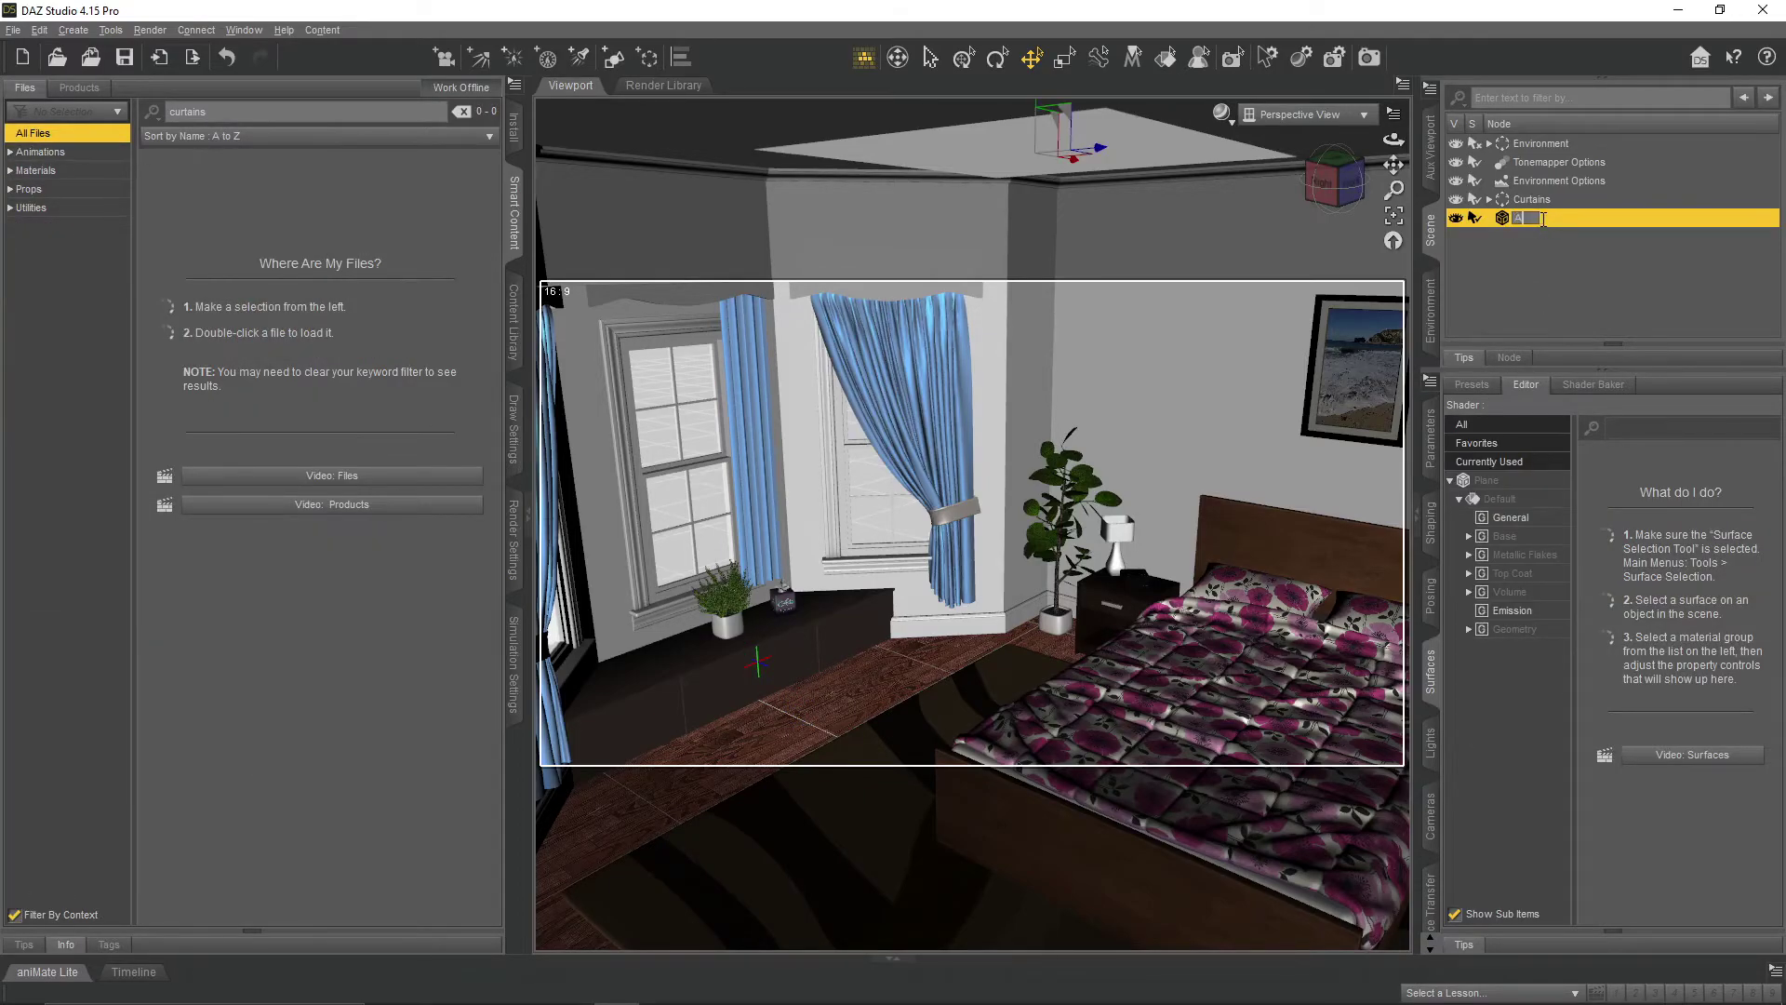
click(1549, 267)
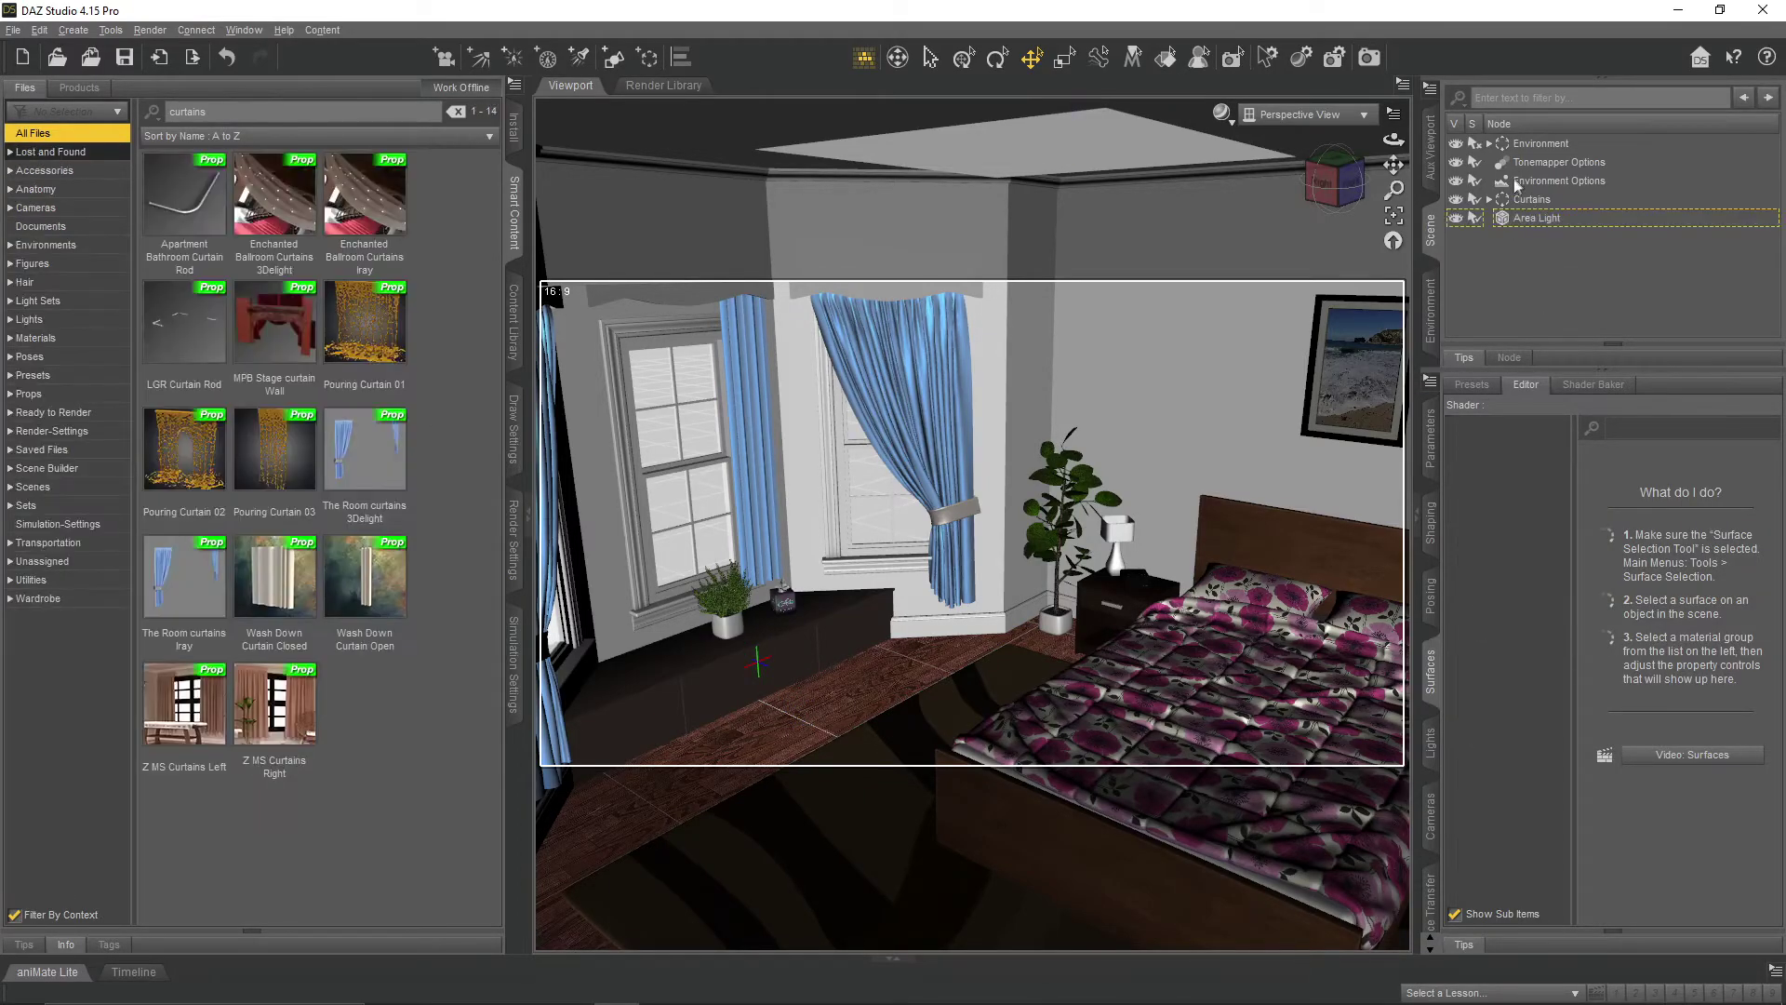